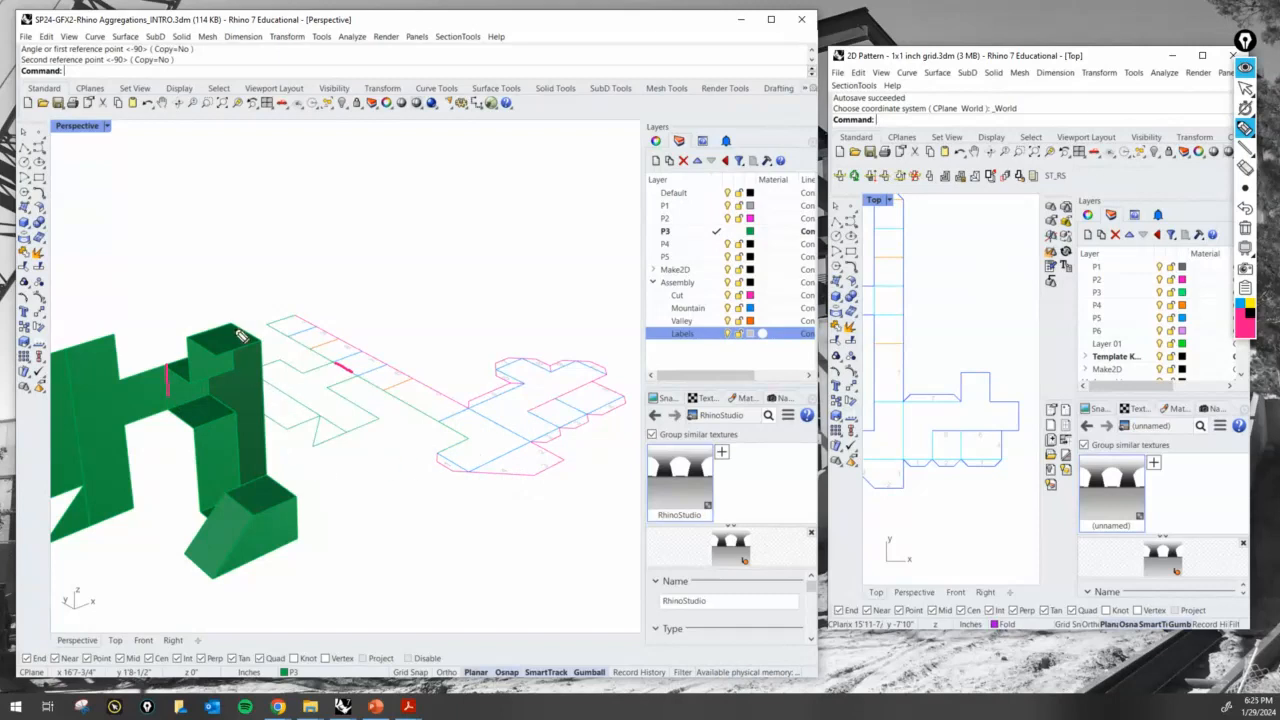
left_click_drag(232, 370, 252, 365)
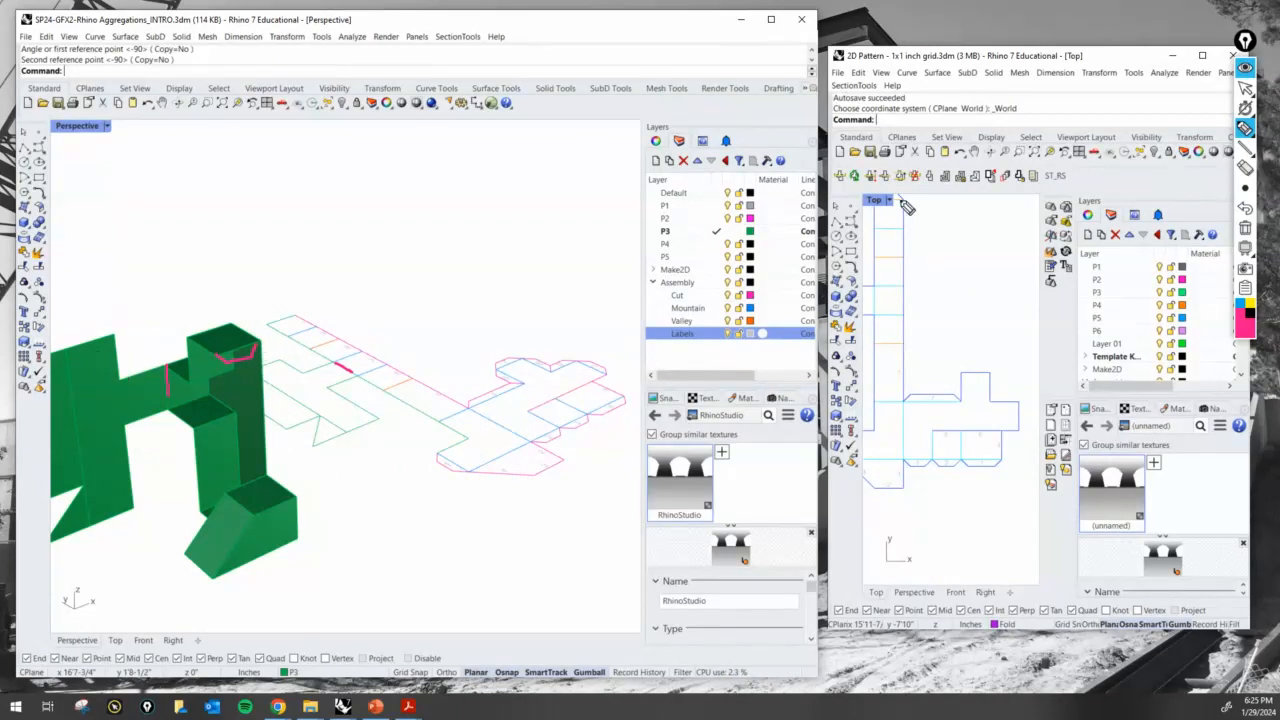
left_click(1245, 227)
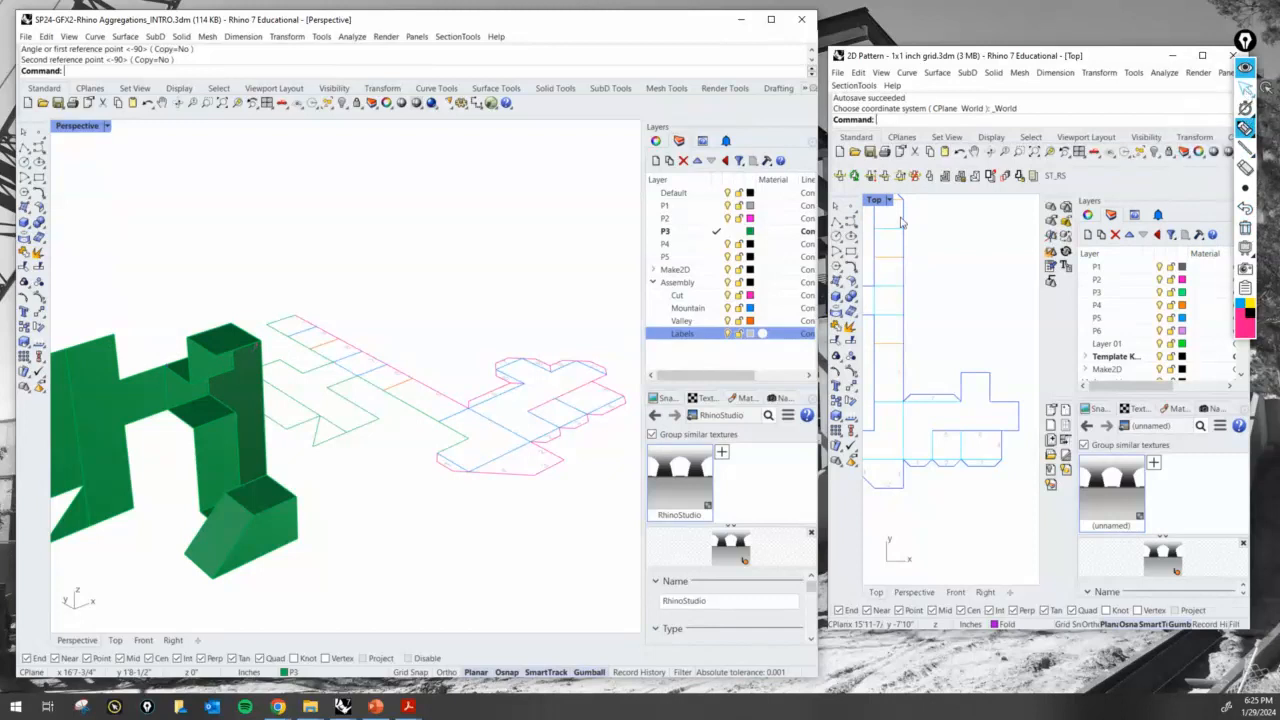
Save the model file with the unfolded pattern
right_click_drag(560, 300, 418, 399)
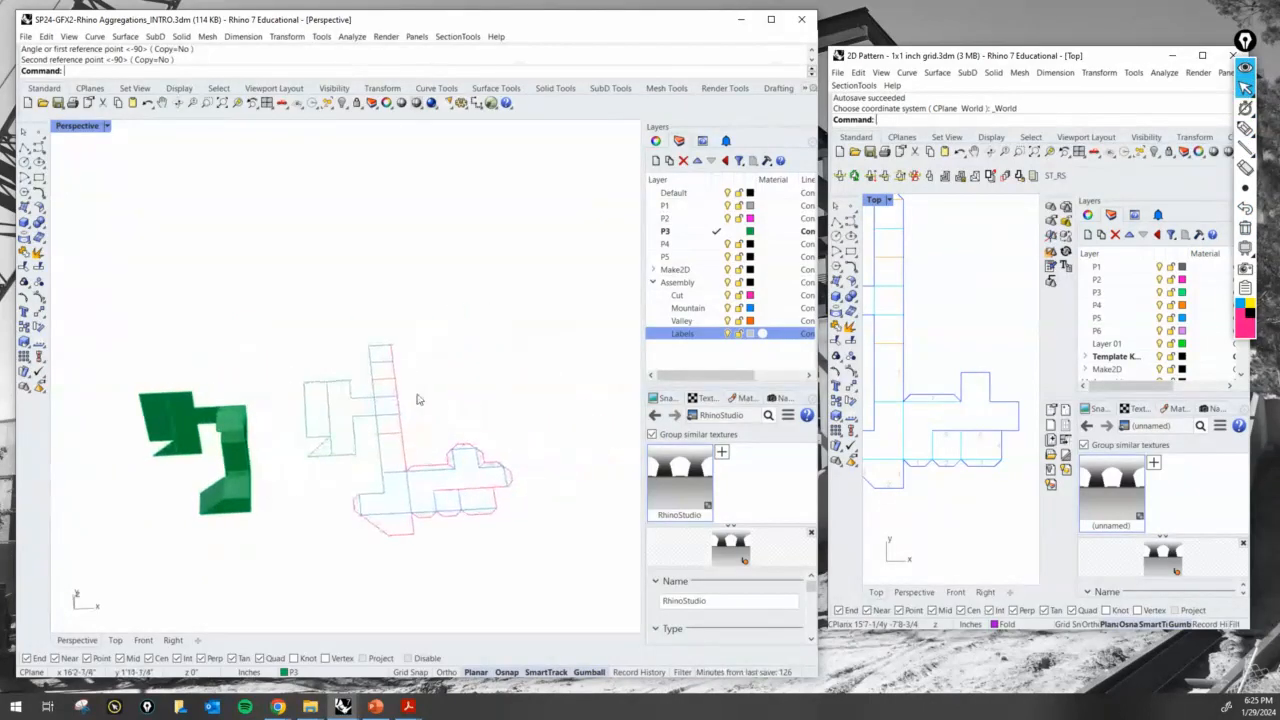
scroll(370, 335, "up", 4)
scroll(245, 215, "down", 2)
right_click_drag(271, 240, 251, 227, "shift")
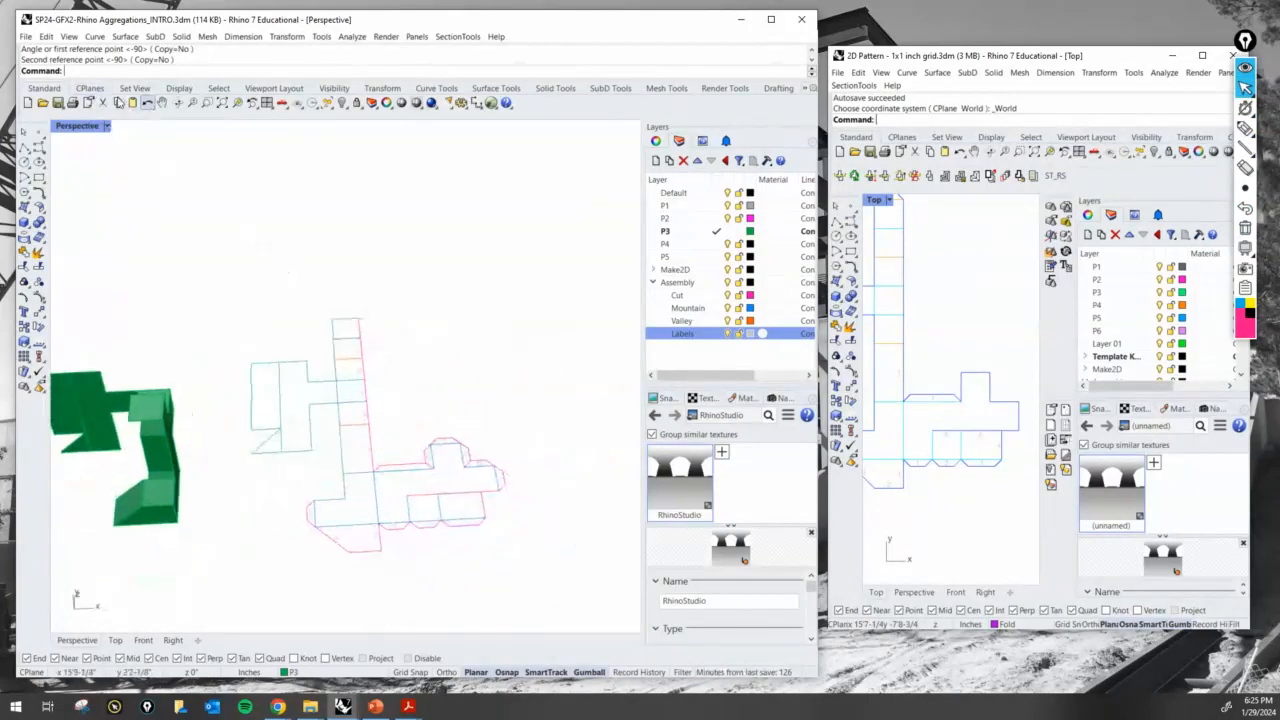
left_click(58, 103)
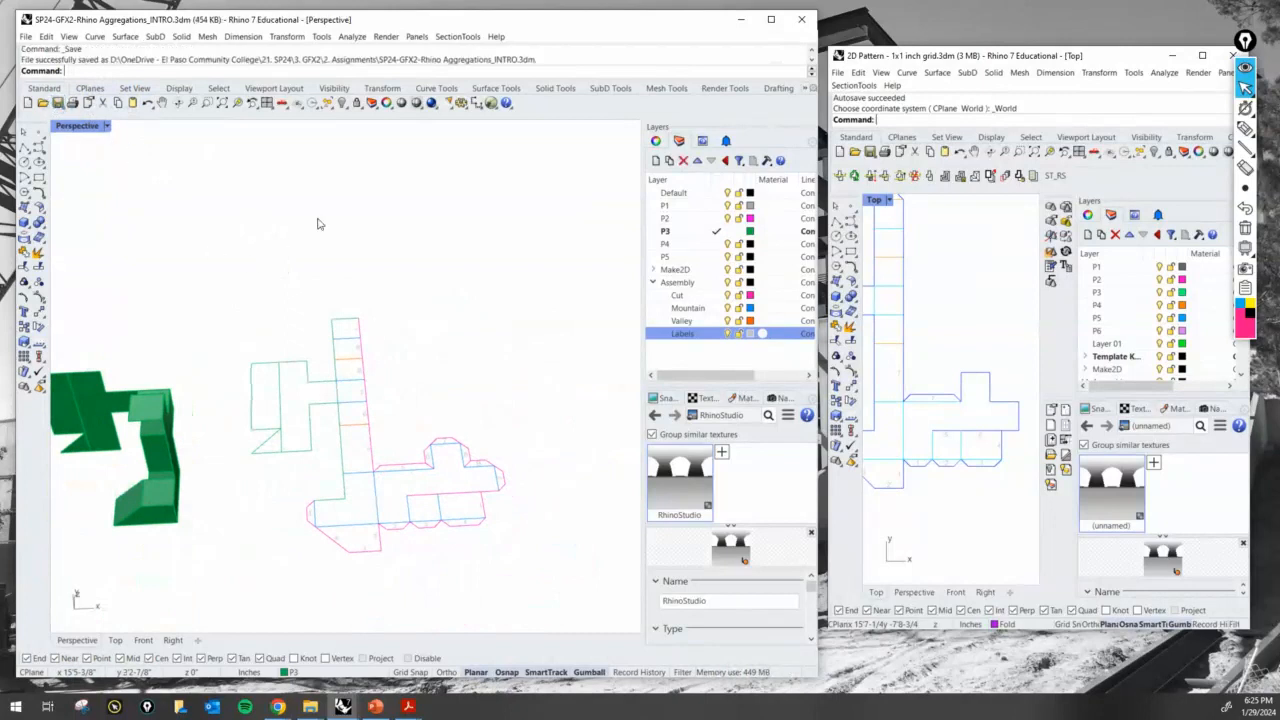
Copy the glue tab and its label 7 onto the open end edge of the long strip, next to face 10
key("Return")
scroll(466, 438, "up", 6)
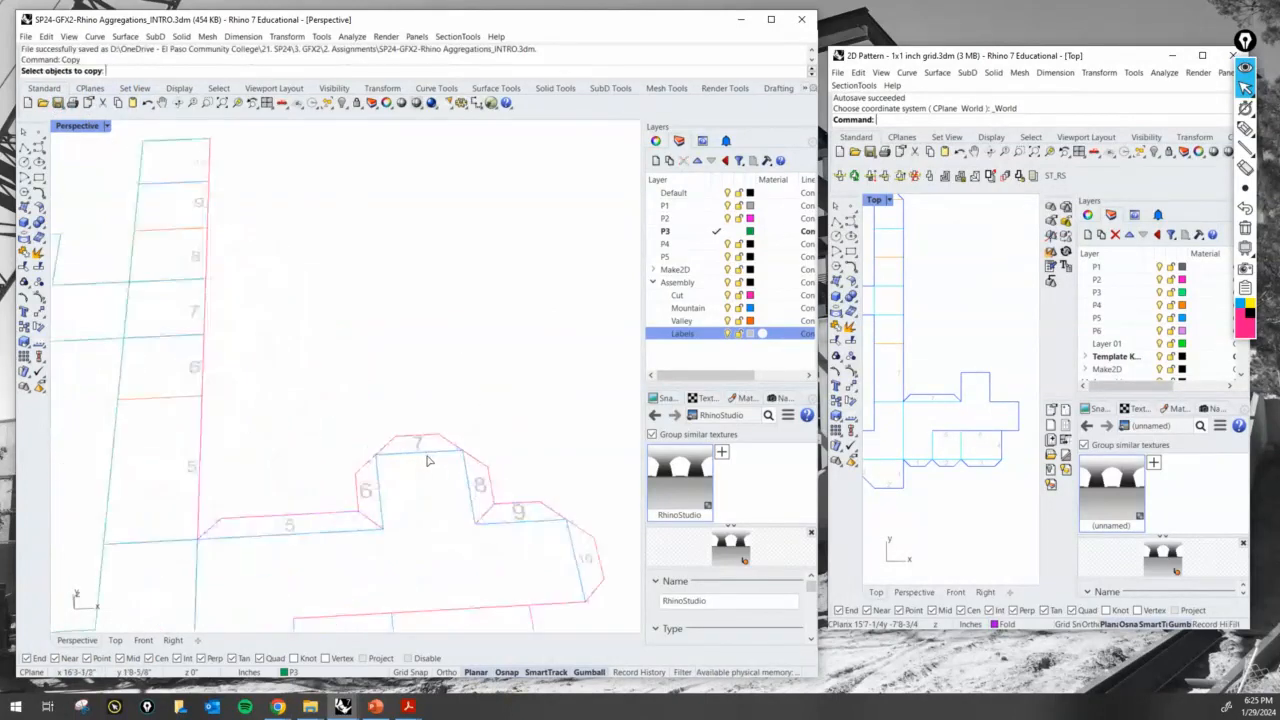
left_click(414, 440)
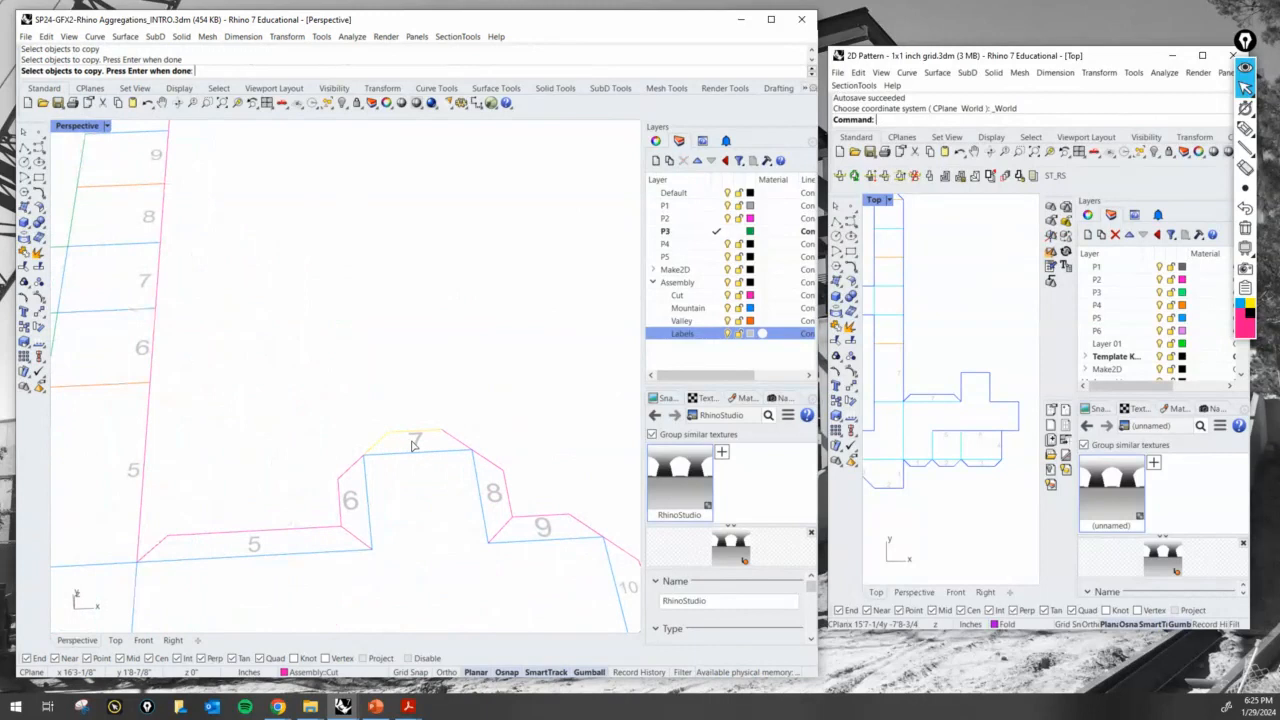
key("Return")
left_click(473, 451)
scroll(458, 447, "down", 6)
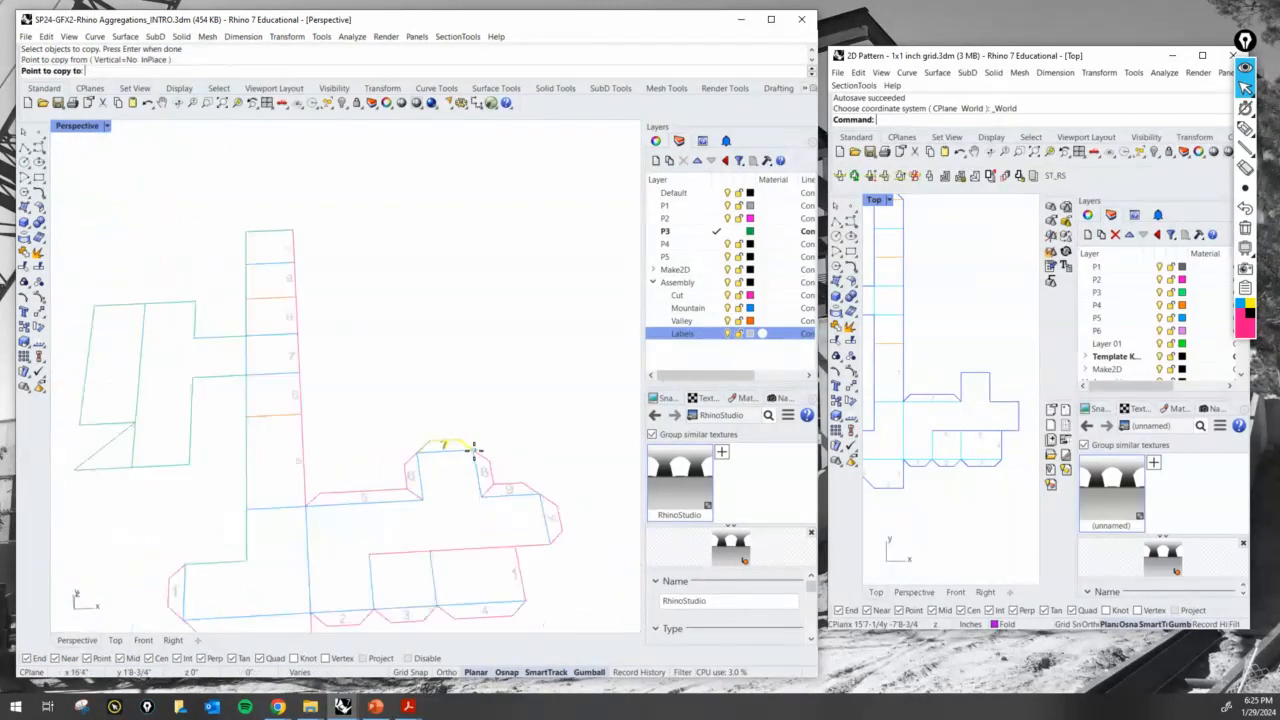
left_click(374, 318)
key("Return")
Change the copied label on the strip's end tab to 11
right_click_drag(386, 326, 418, 385)
scroll(337, 323, "up", 5)
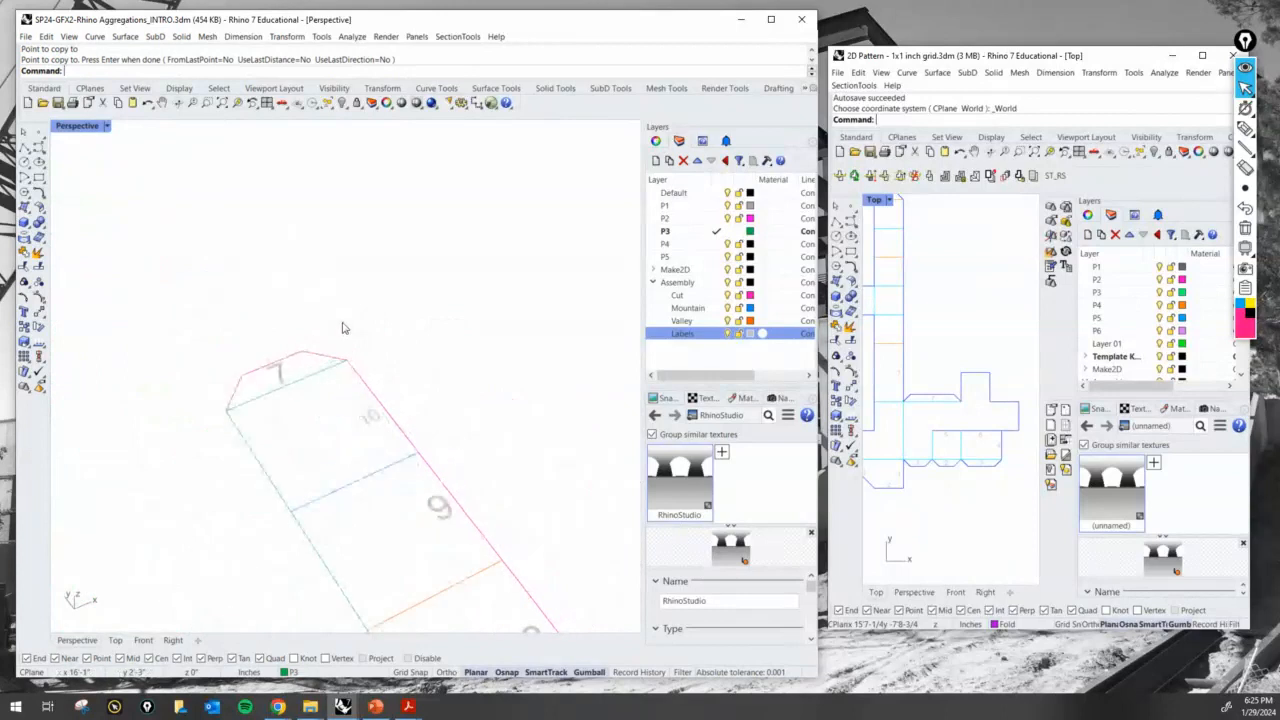
scroll(248, 351, "up", 3)
scroll(193, 325, "up", 3)
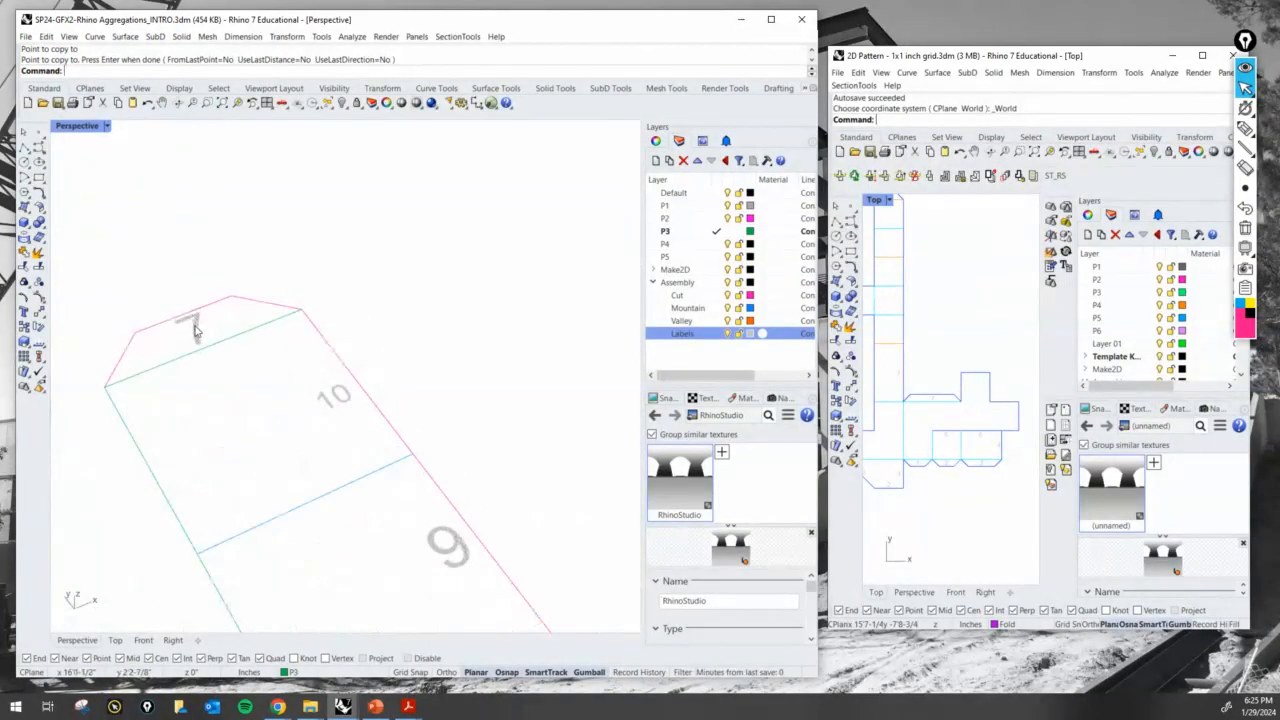
double_click(196, 330)
type("11")
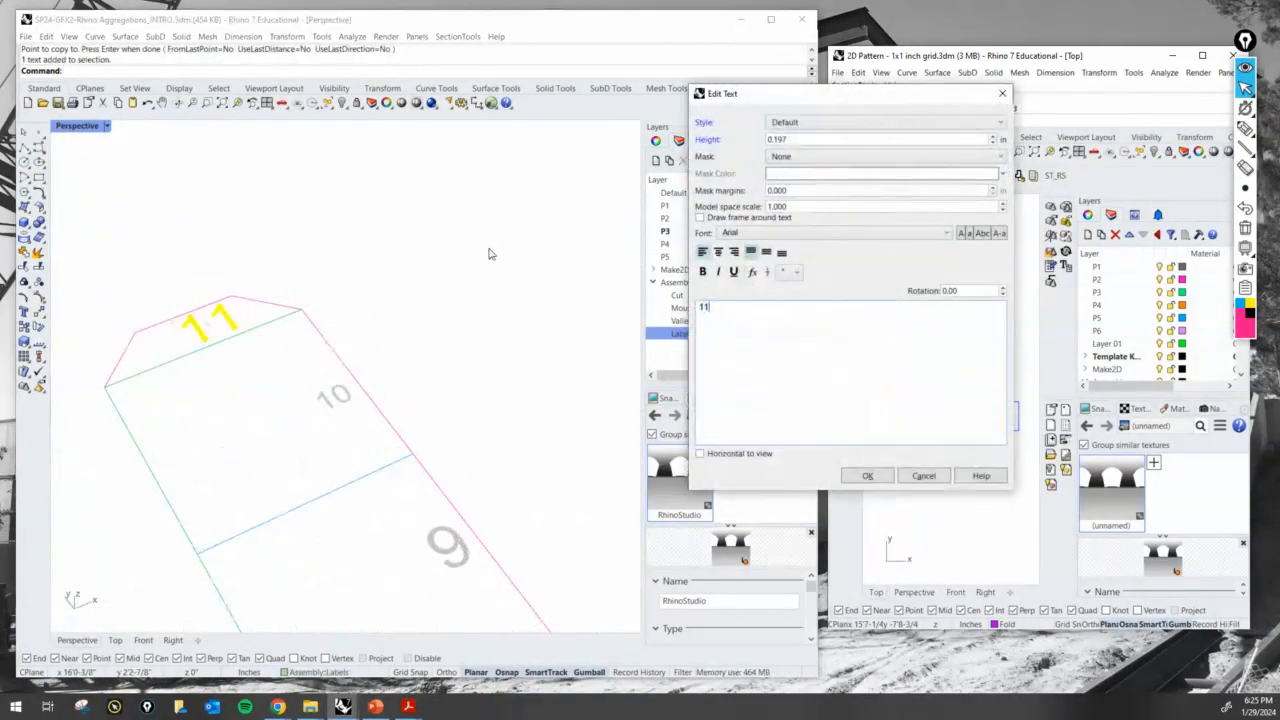
key("Return")
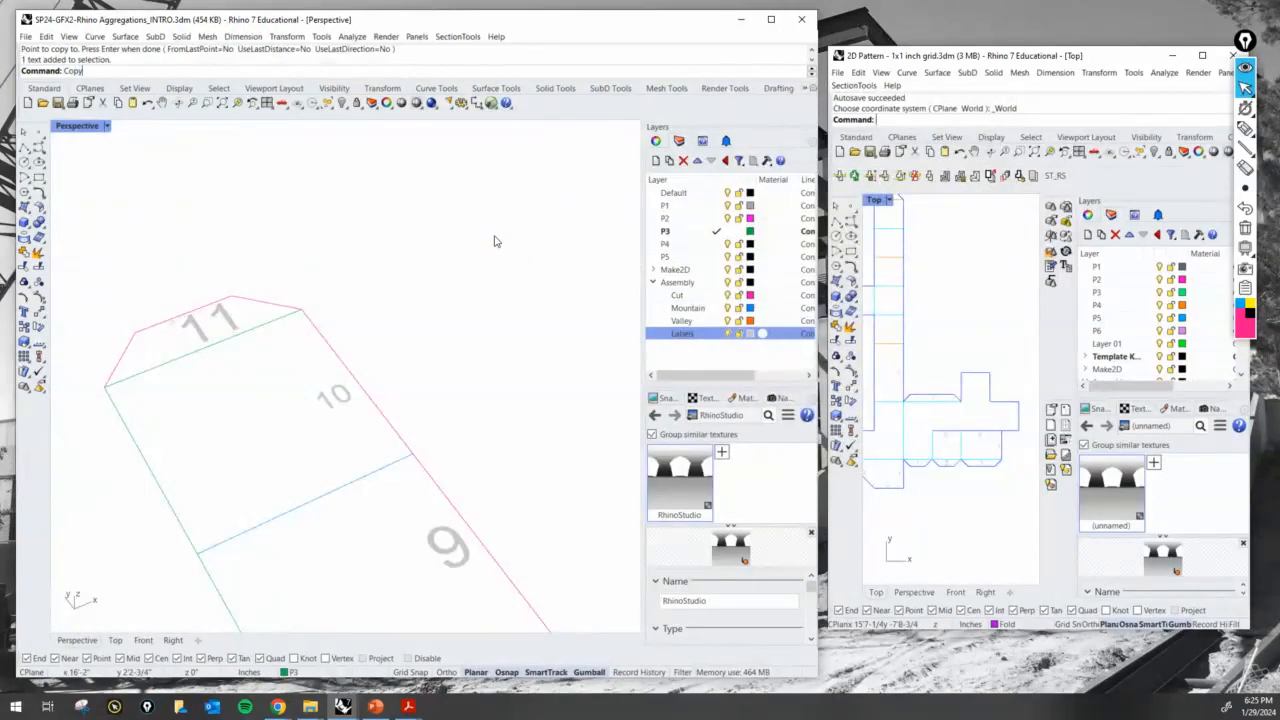
key("Return")
left_click(232, 330)
key("Escape")
key("Escape")
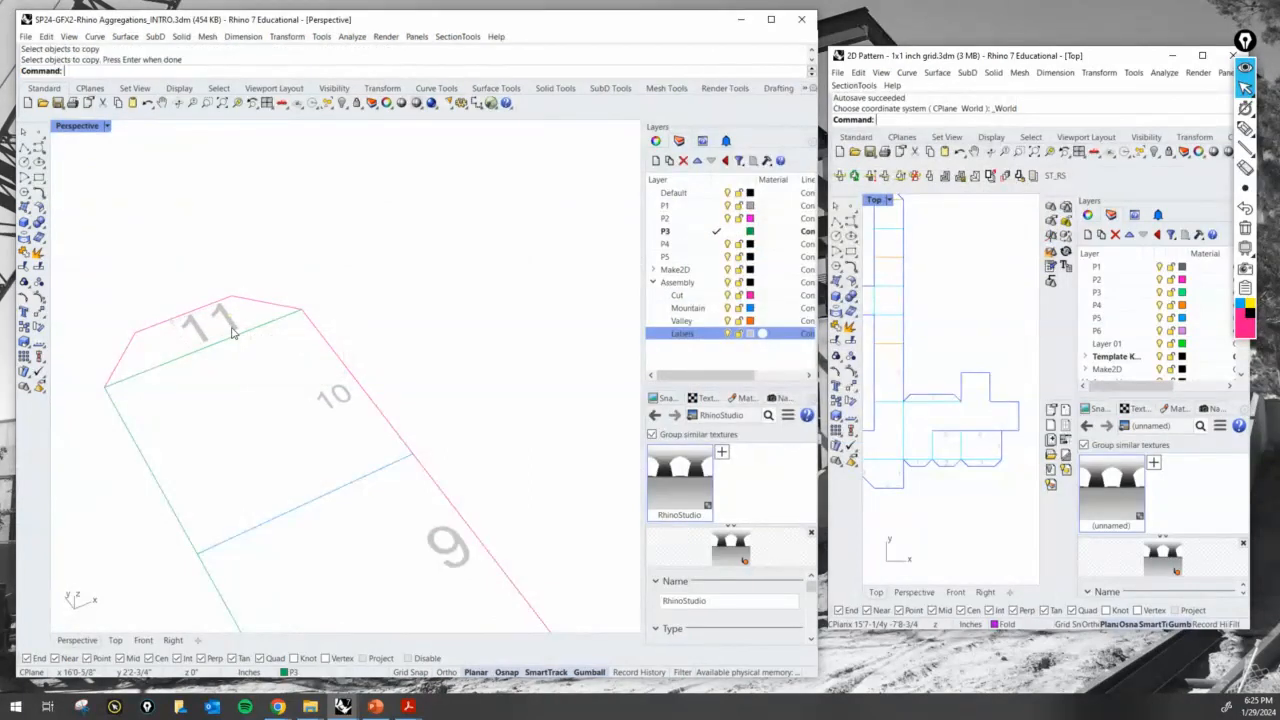
Copy label 11 from the end tab to the top edge of the side piece's inner panel
left_click(232, 332)
key("Return")
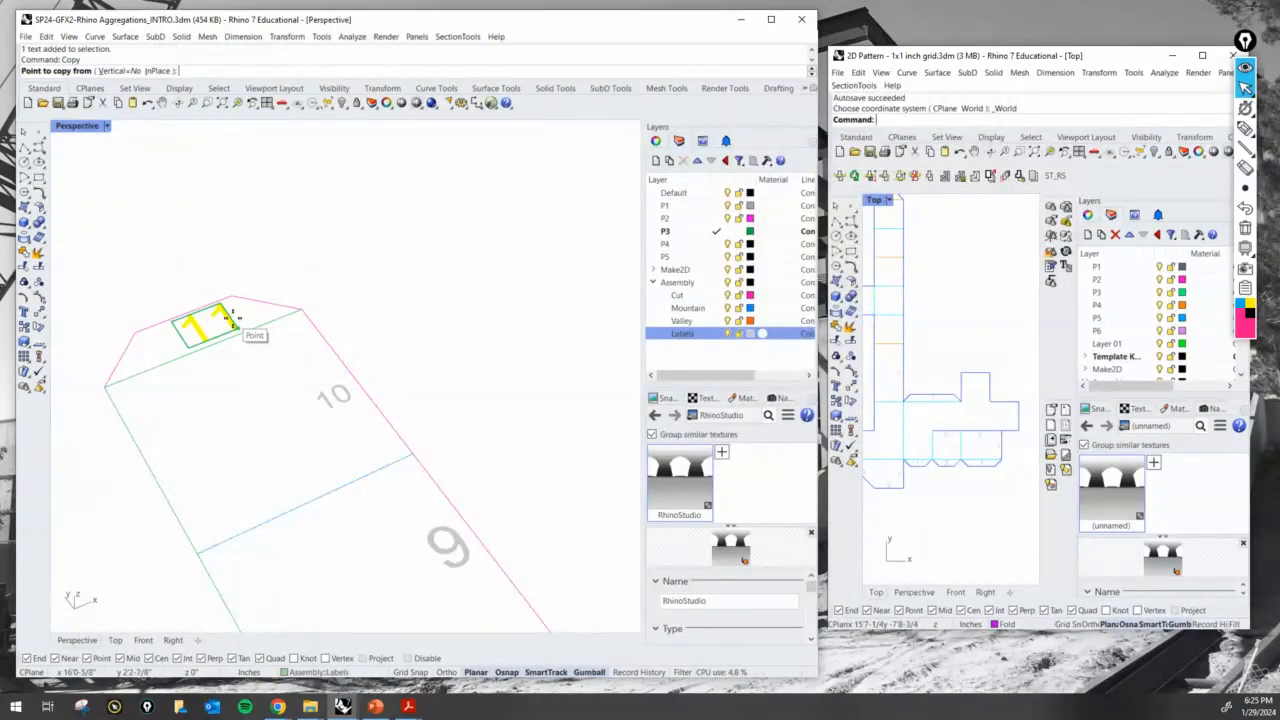
left_click(232, 316)
scroll(265, 235, "down", 6)
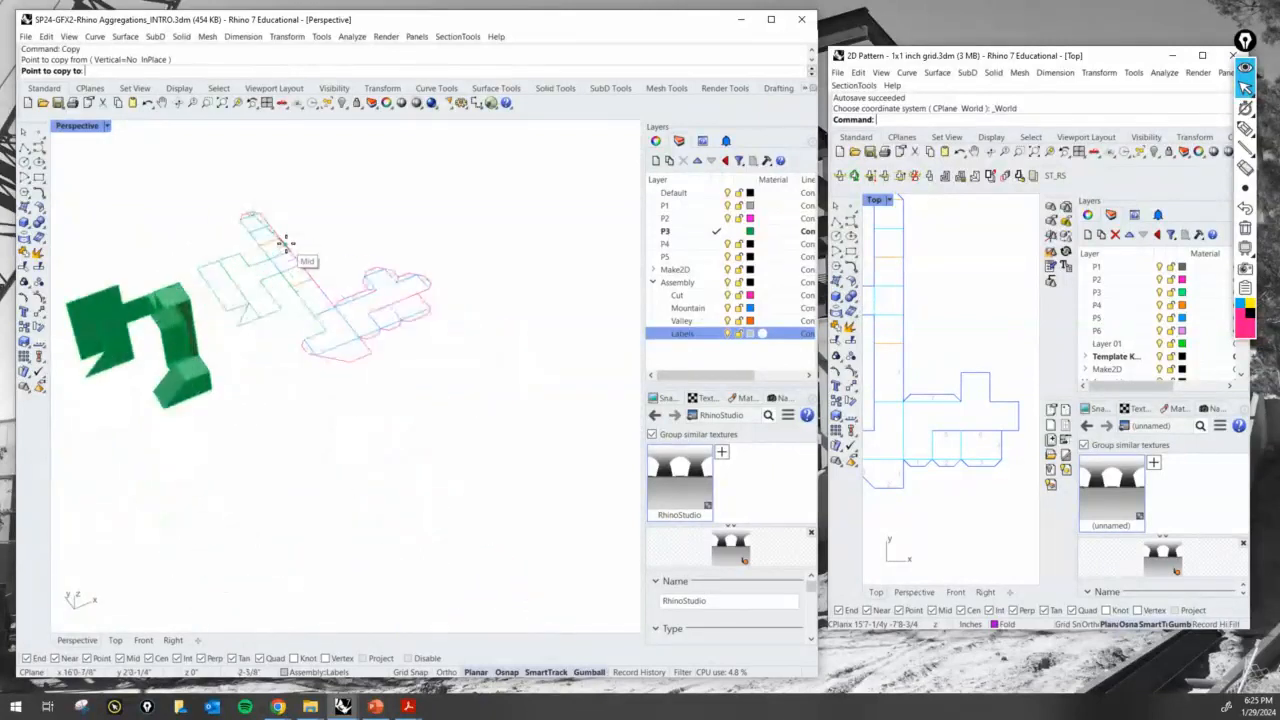
scroll(285, 243, "up", 5)
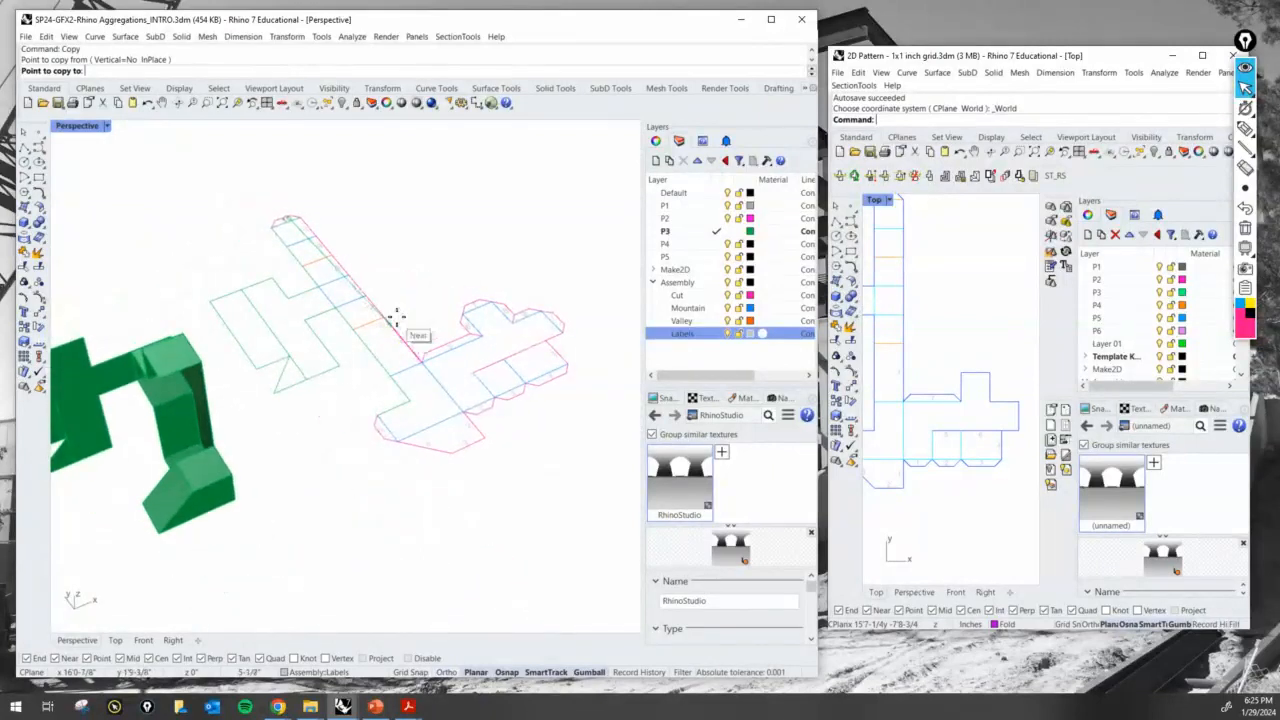
scroll(406, 280, "down", 2)
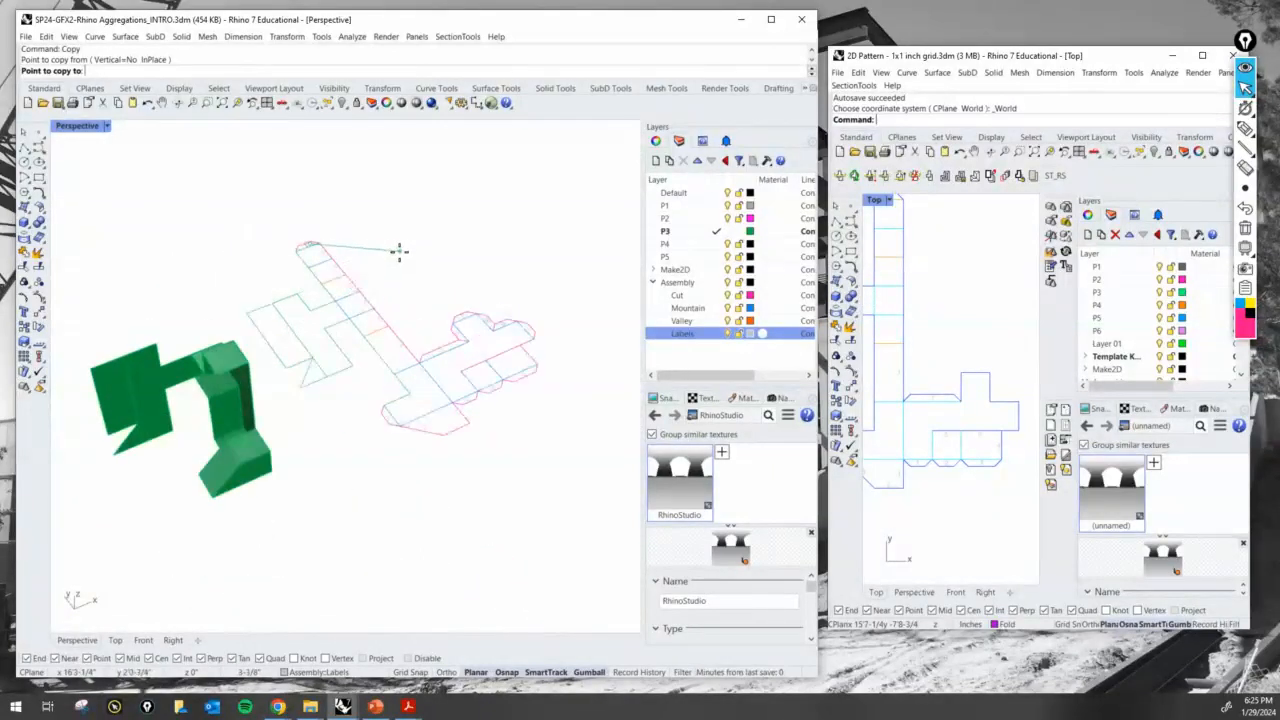
scroll(400, 255, "up", 4)
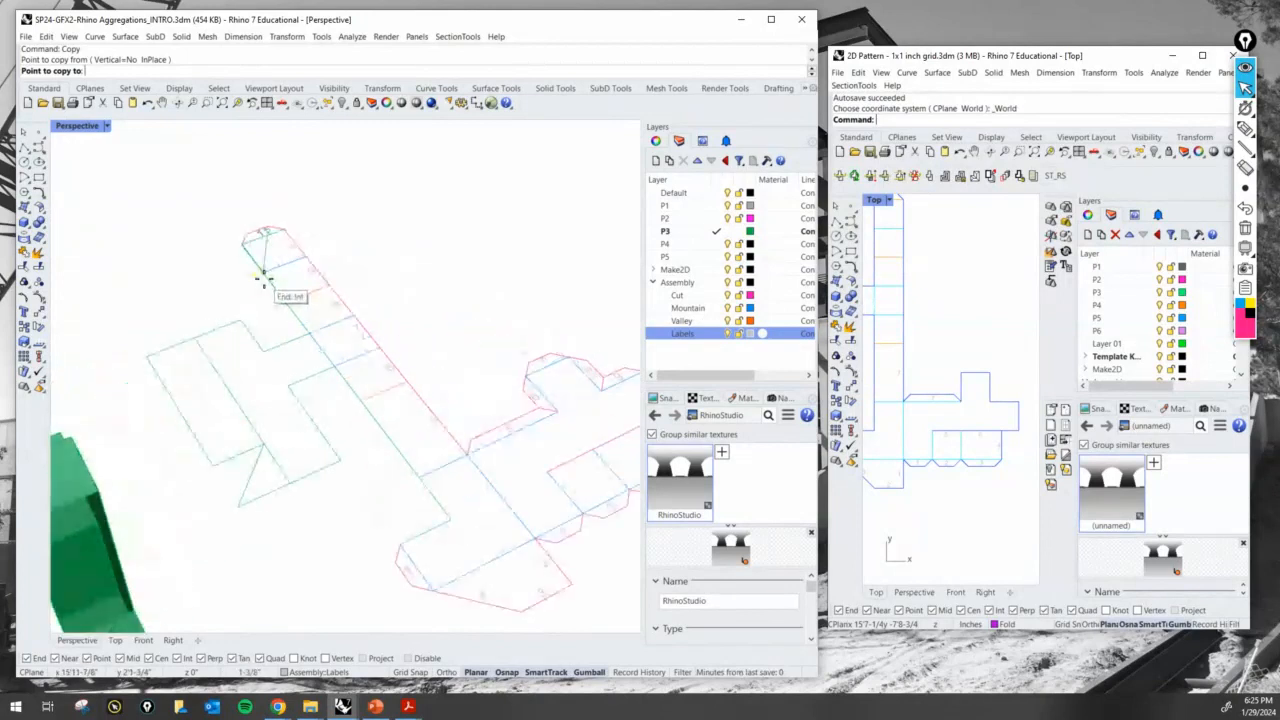
scroll(264, 283, "up", 5)
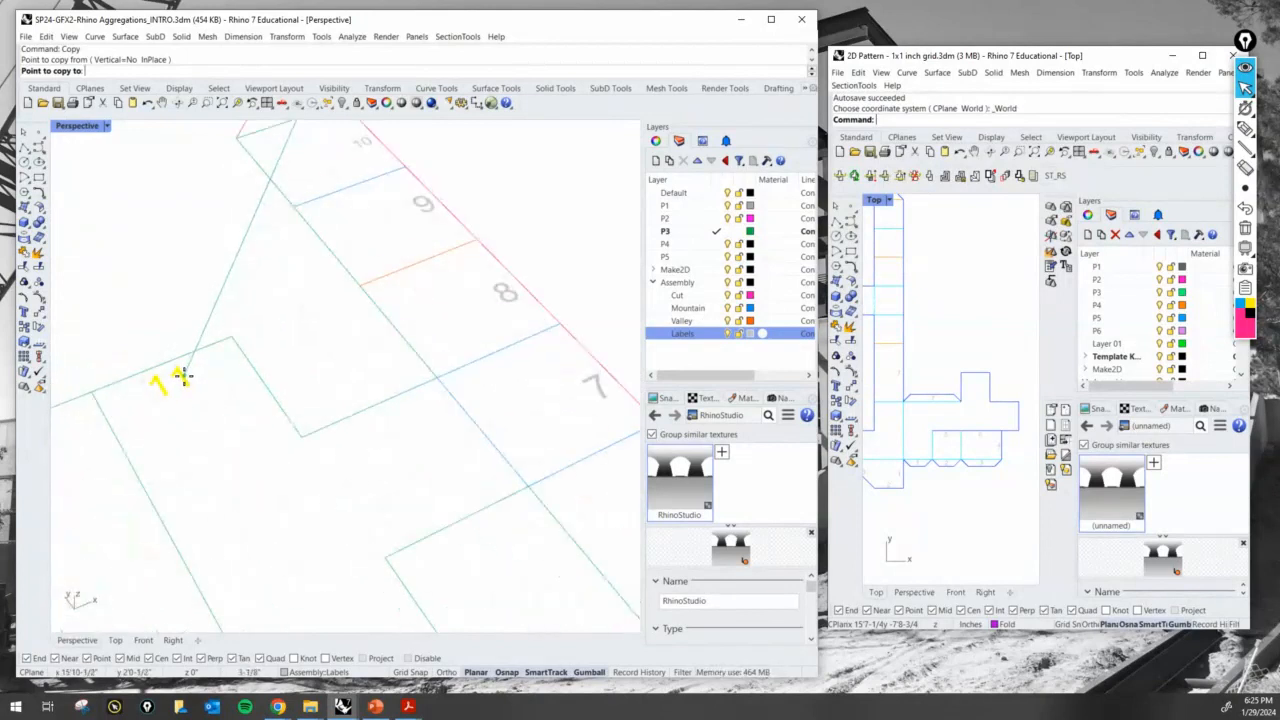
left_click(181, 376)
Place another copy of label 11 along the outer panel's top edge and delete the copy on the inner panel
scroll(250, 365, "down", 3)
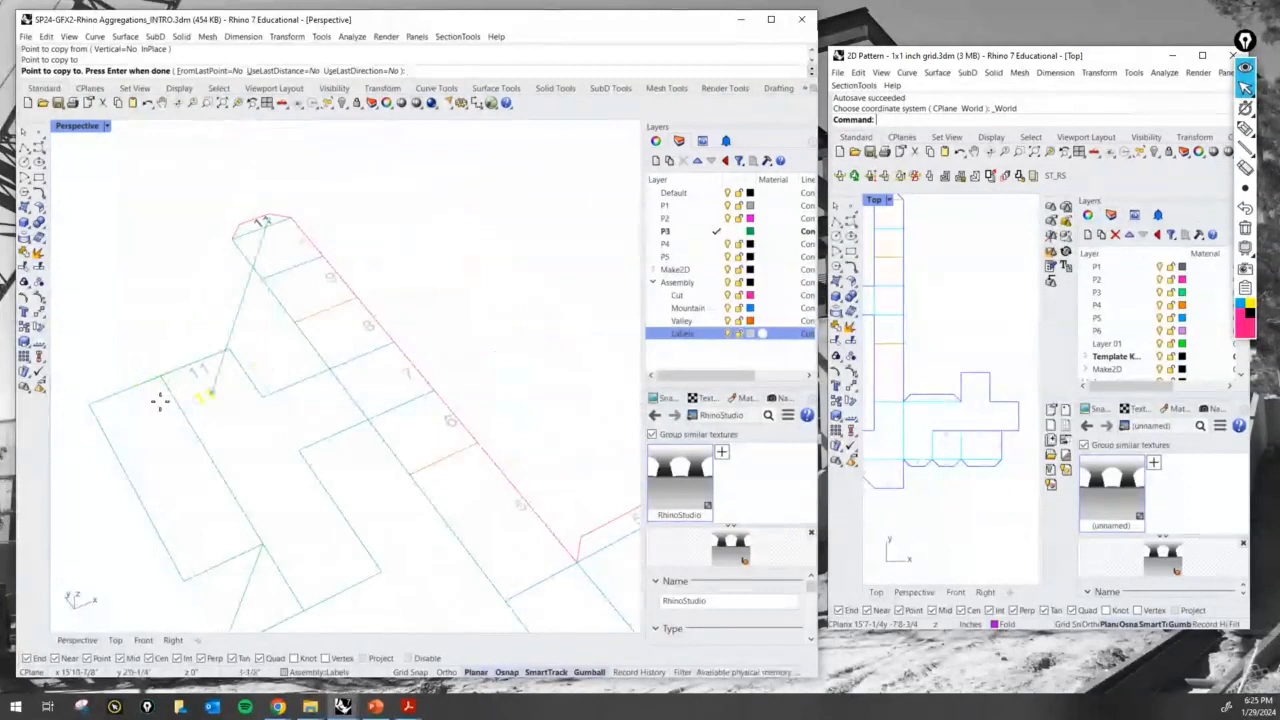
scroll(136, 397, "up", 6)
scroll(139, 396, "down", 6)
scroll(144, 397, "up", 3)
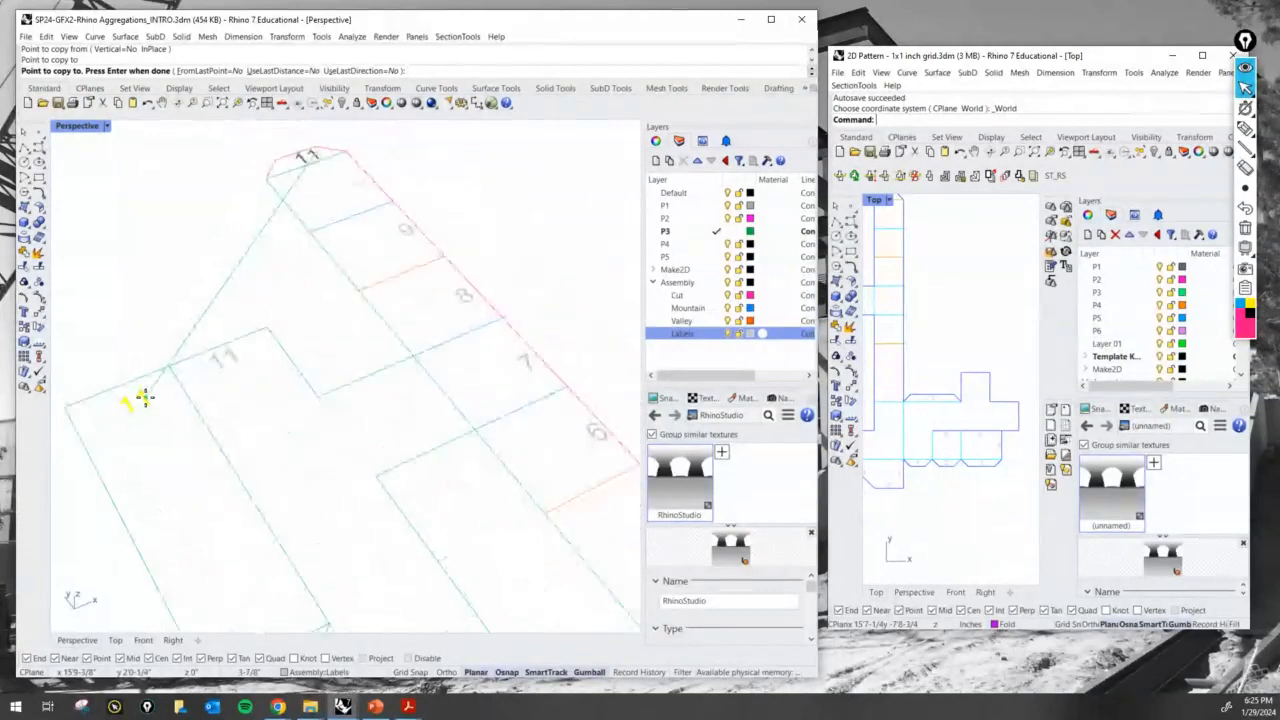
left_click(135, 397)
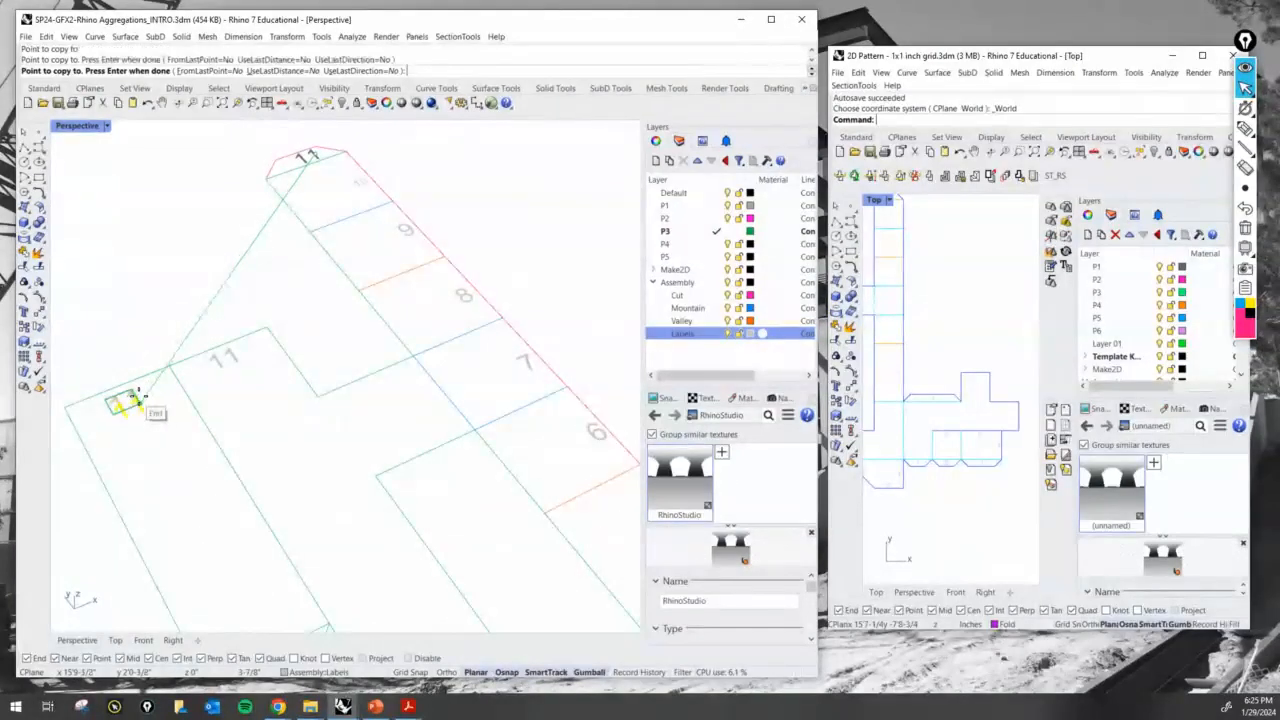
key("Return")
left_click(218, 366)
key("Delete")
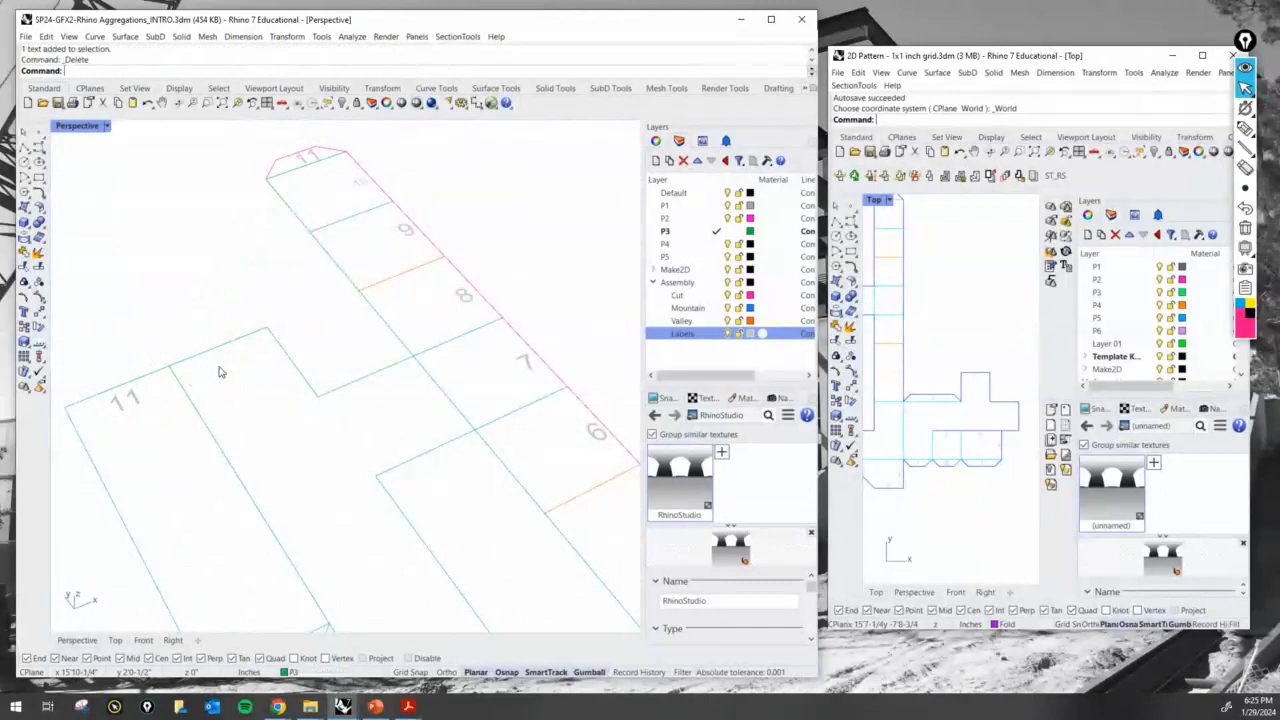
Move the fold line at the base of tab 11 to the Mountain layer
scroll(225, 355, "down", 6)
mouse_move(310, 372)
right_mouse_down()
mouse_move(315, 354)
mouse_move(304, 366)
mouse_move(323, 366)
right_mouse_up()
scroll(273, 305, "up", 5)
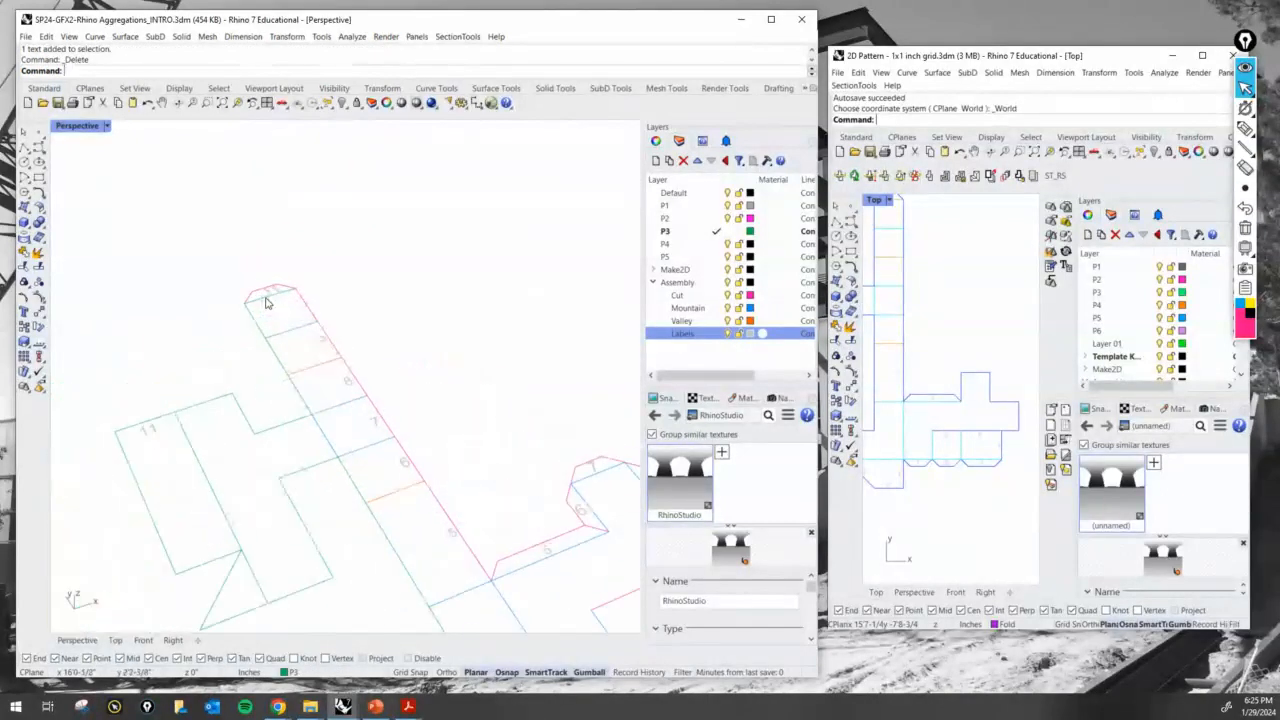
left_click(262, 306)
left_click(352, 672)
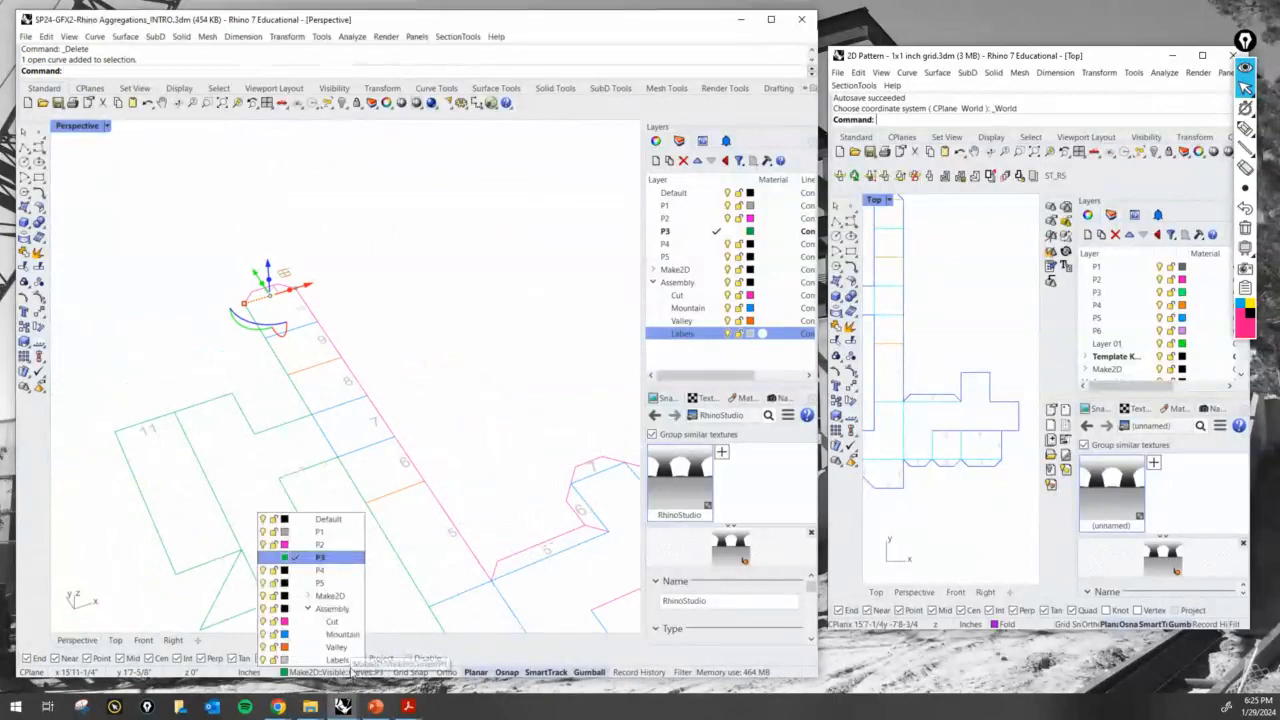
left_click(334, 634)
Examine the fold line between the two side panels in the flat pattern against the folded 3D model
right_click_drag(425, 427, 277, 487)
left_click(305, 480)
scroll(308, 490, "down", 3)
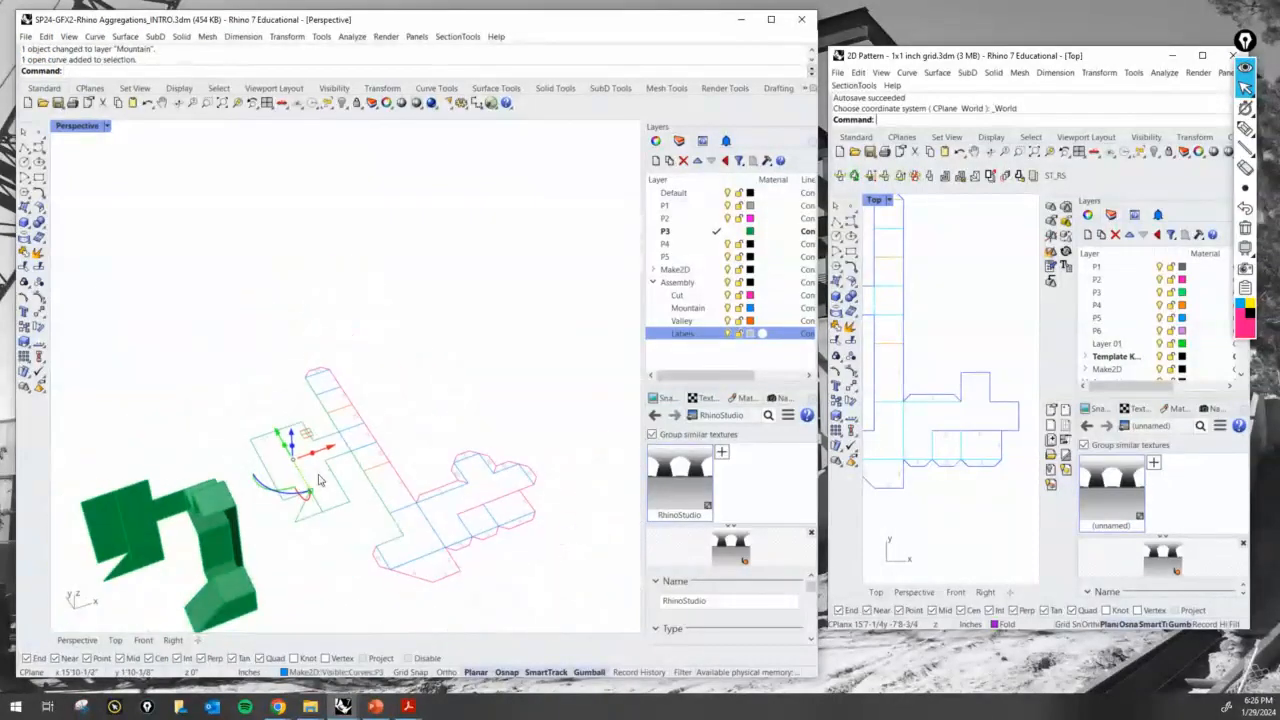
scroll(315, 510, "down", 3)
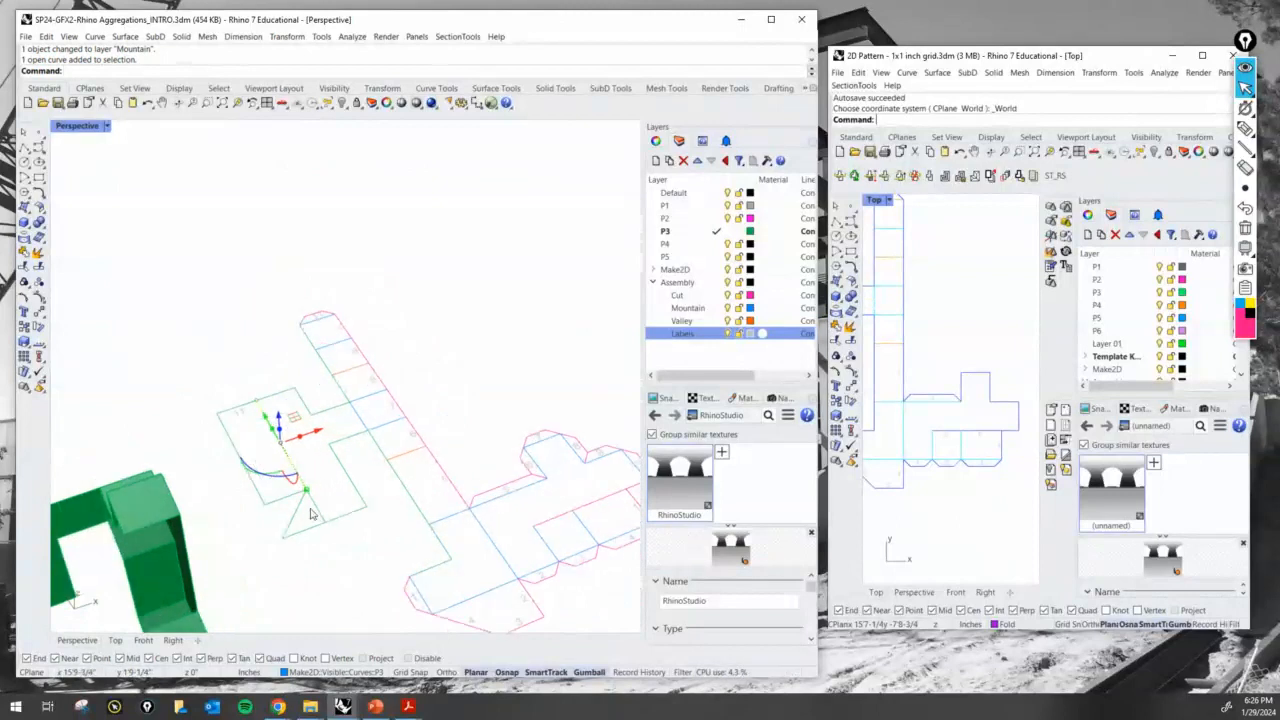
scroll(331, 497, "up", 2)
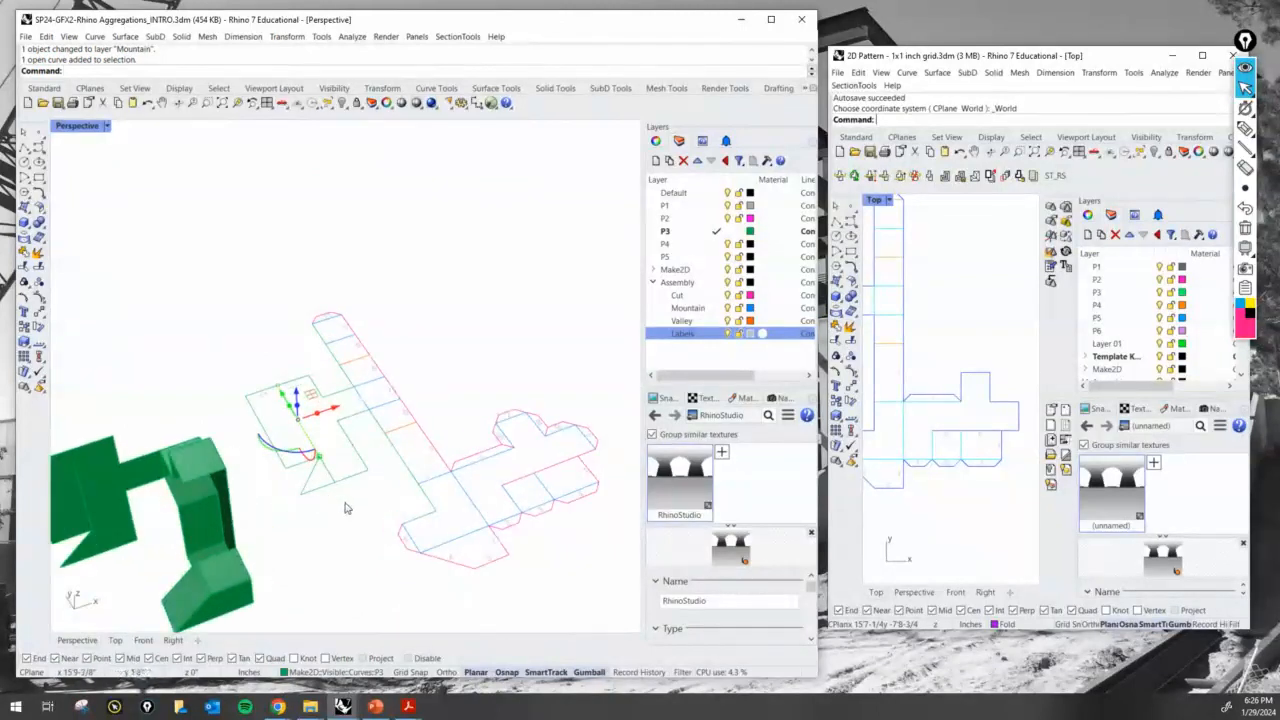
right_click_drag(300, 554, 355, 480)
left_click(334, 538)
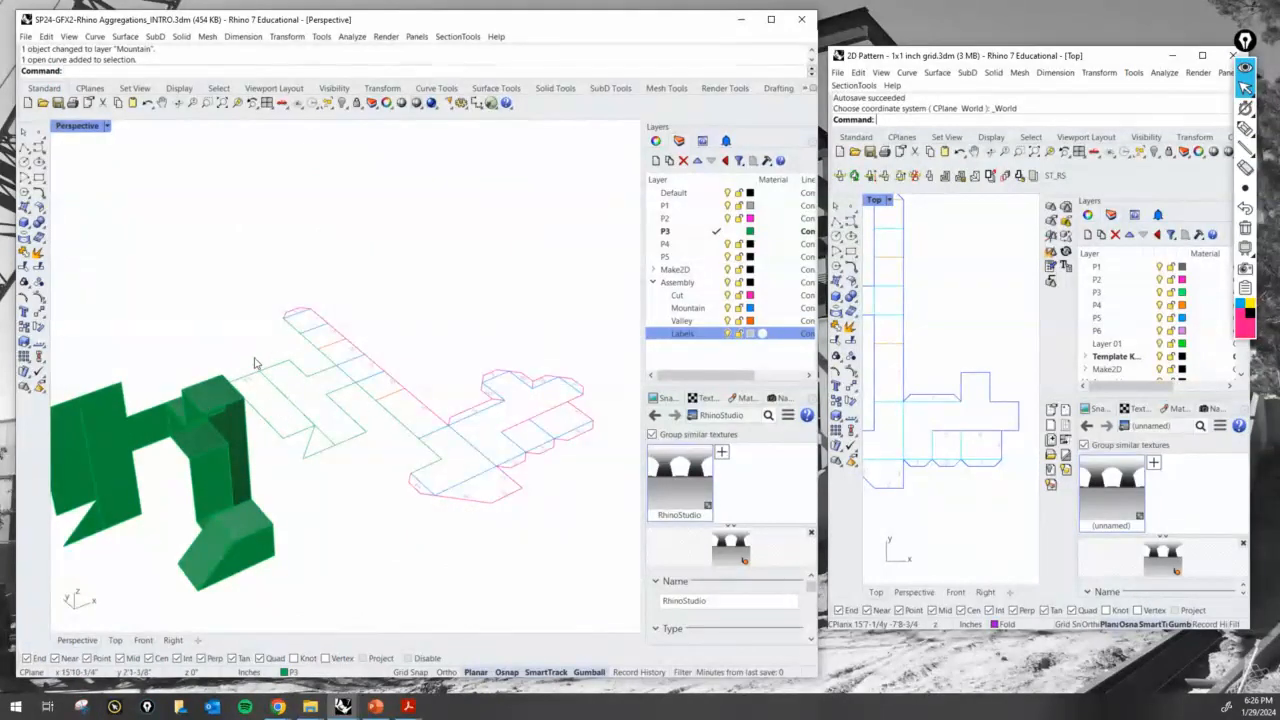
right_click_drag(343, 466, 214, 474, "shift")
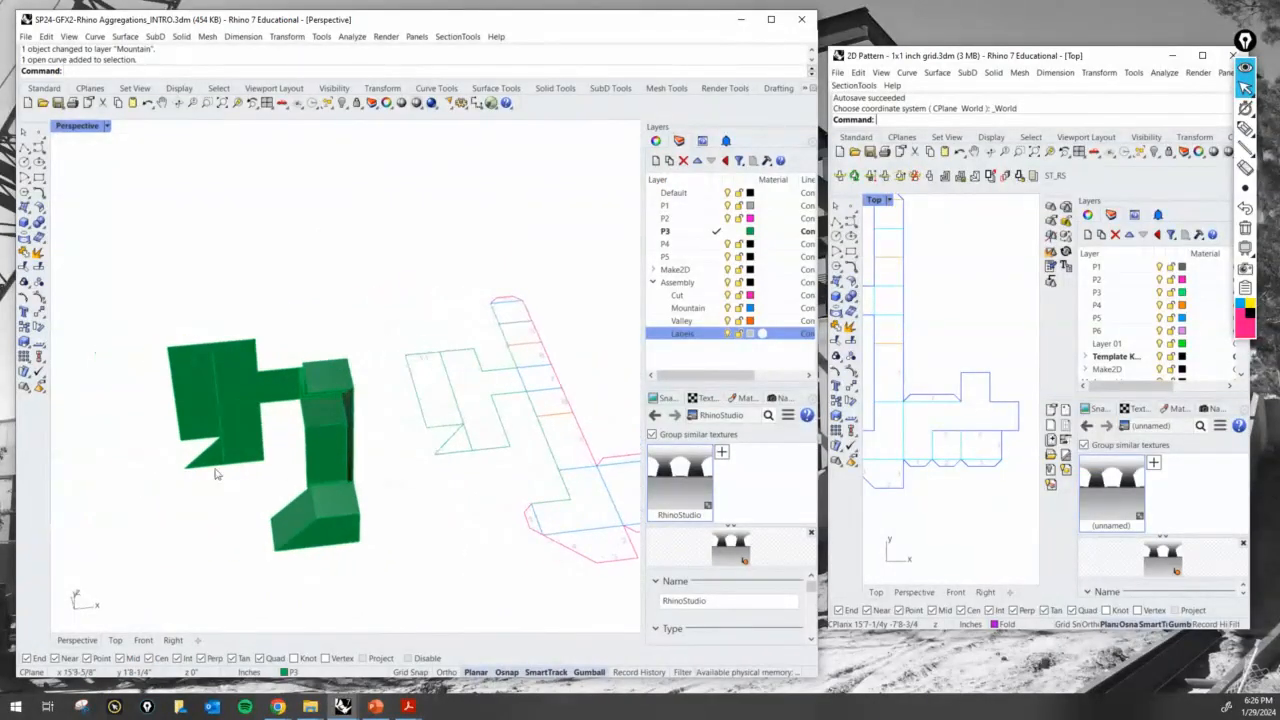
scroll(214, 474, "up", 3)
mouse_move(329, 477)
right_mouse_down()
mouse_move(343, 451)
mouse_move(234, 500)
mouse_move(271, 477)
mouse_move(391, 452)
mouse_move(340, 455)
right_mouse_up()
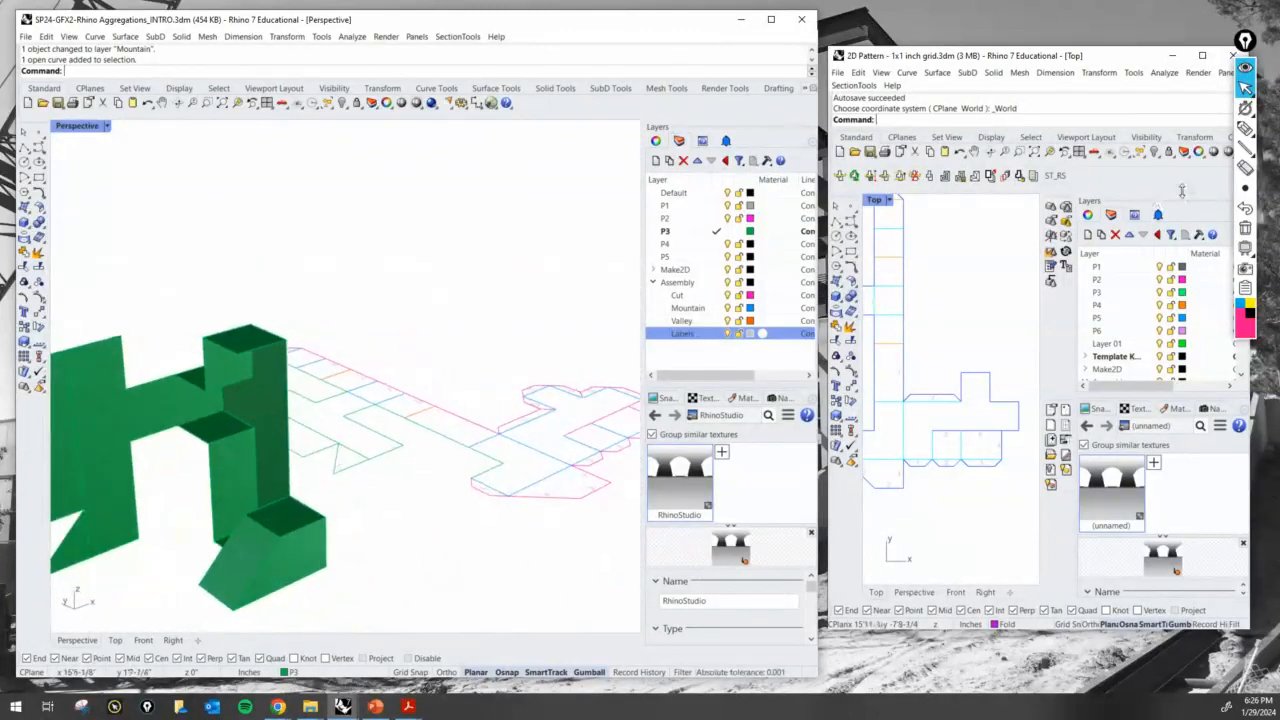
left_click_drag(125, 391, 160, 375)
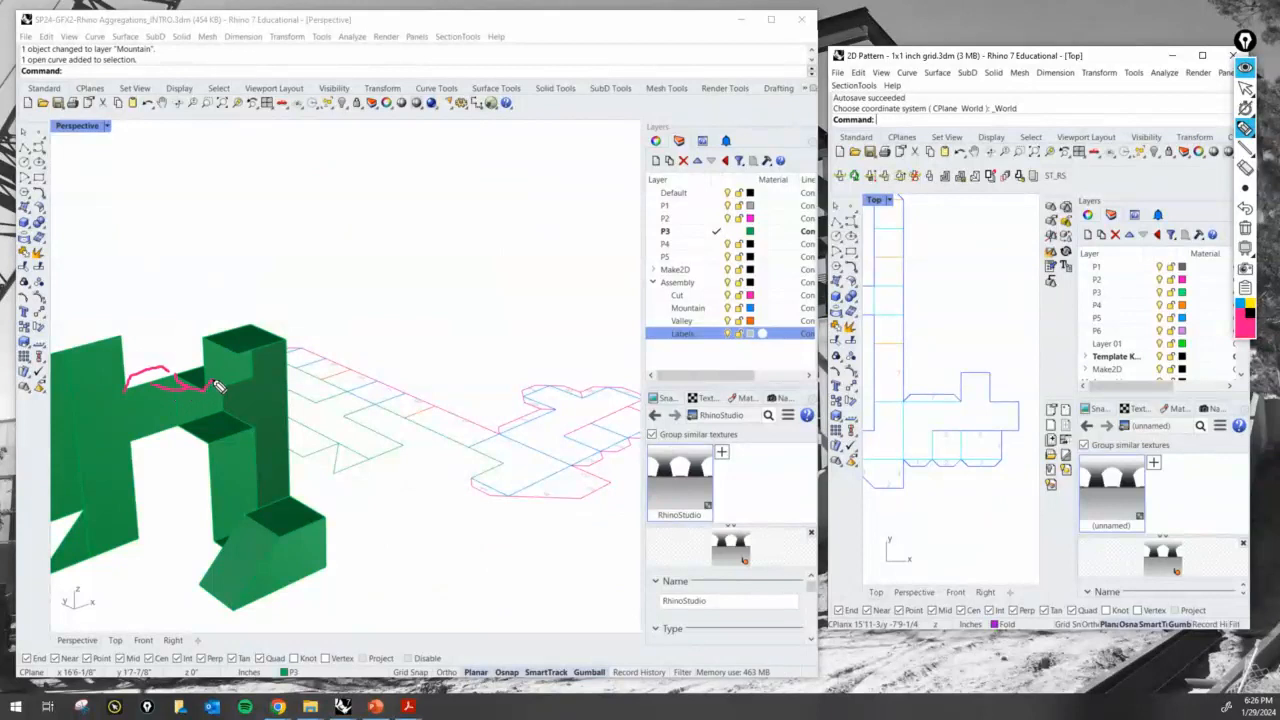
left_click_drag(213, 381, 205, 334)
left_click_drag(184, 421, 206, 438)
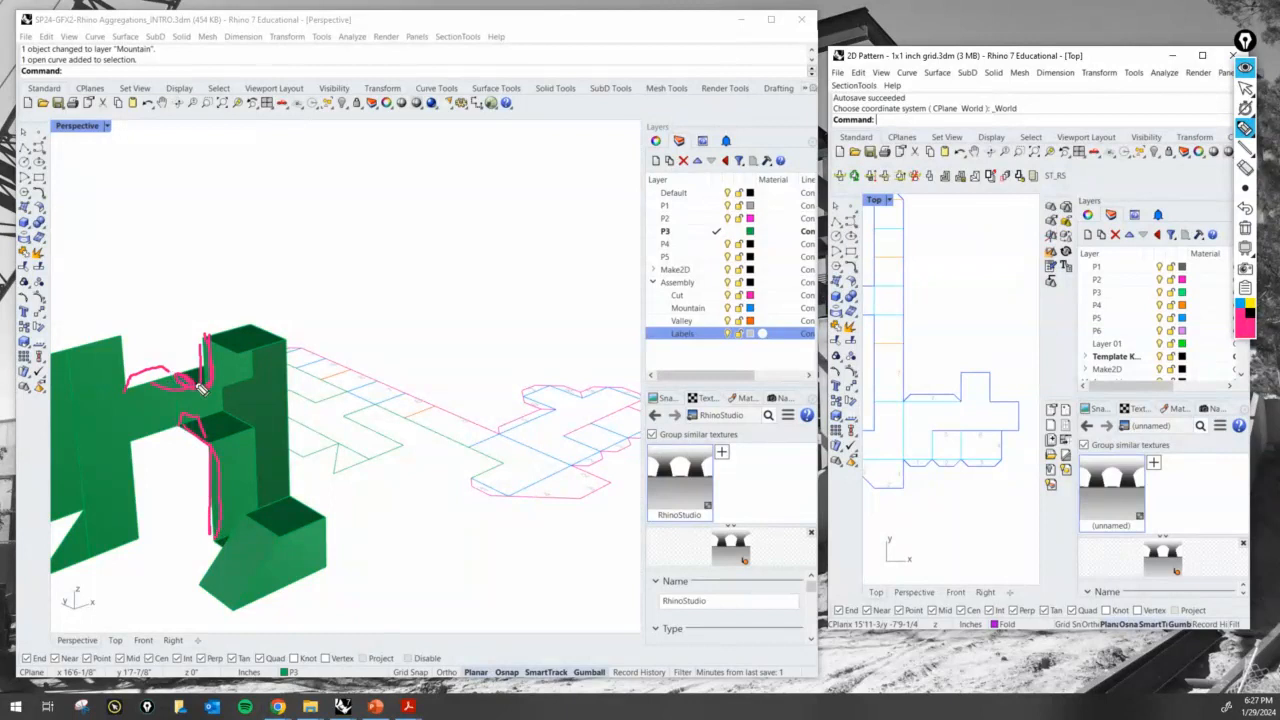
left_click(1246, 229)
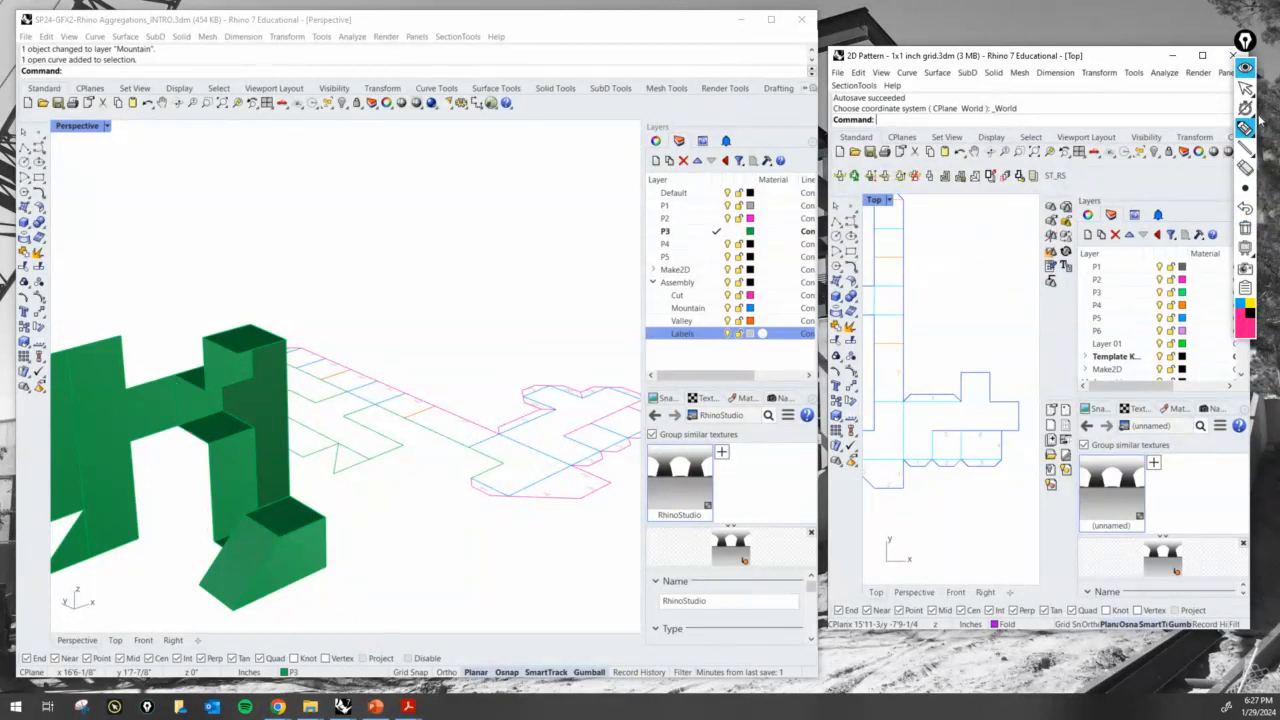
scroll(497, 277, "up", 5)
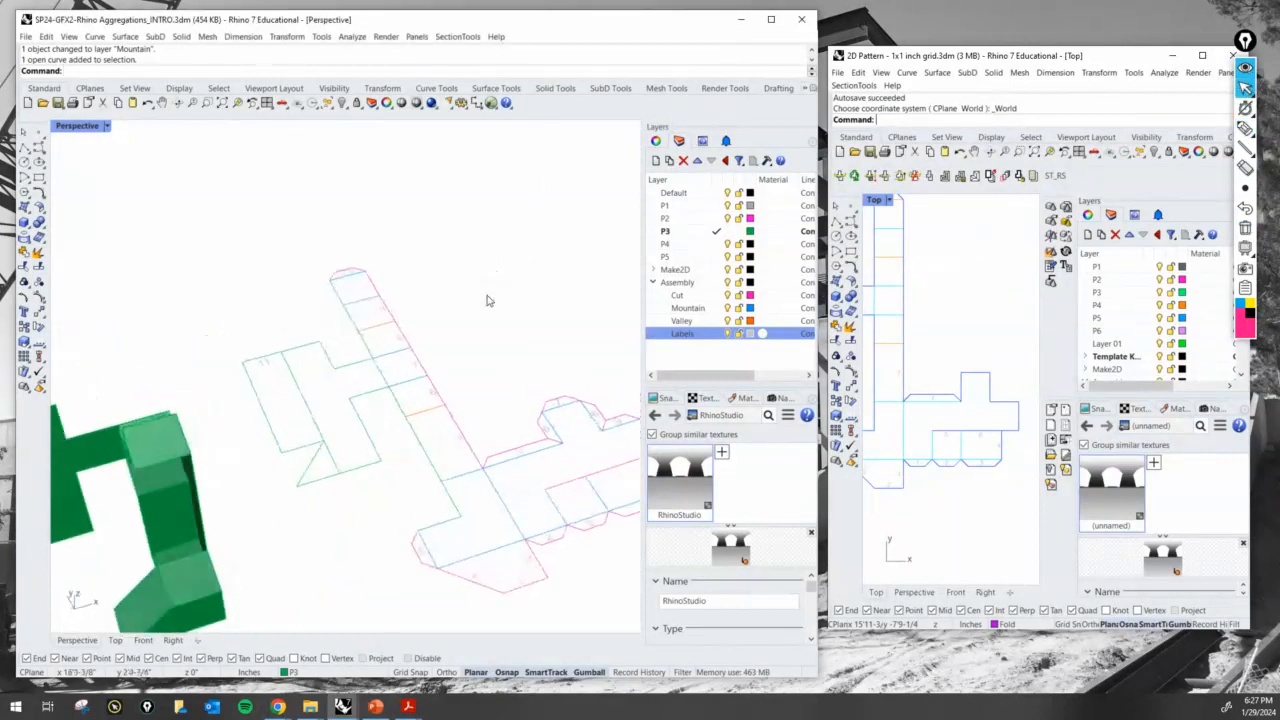
Copy glue tab 1 with its label from the flap at the strip's base to the inner edge of end panel 10
scroll(488, 300, "down", 8)
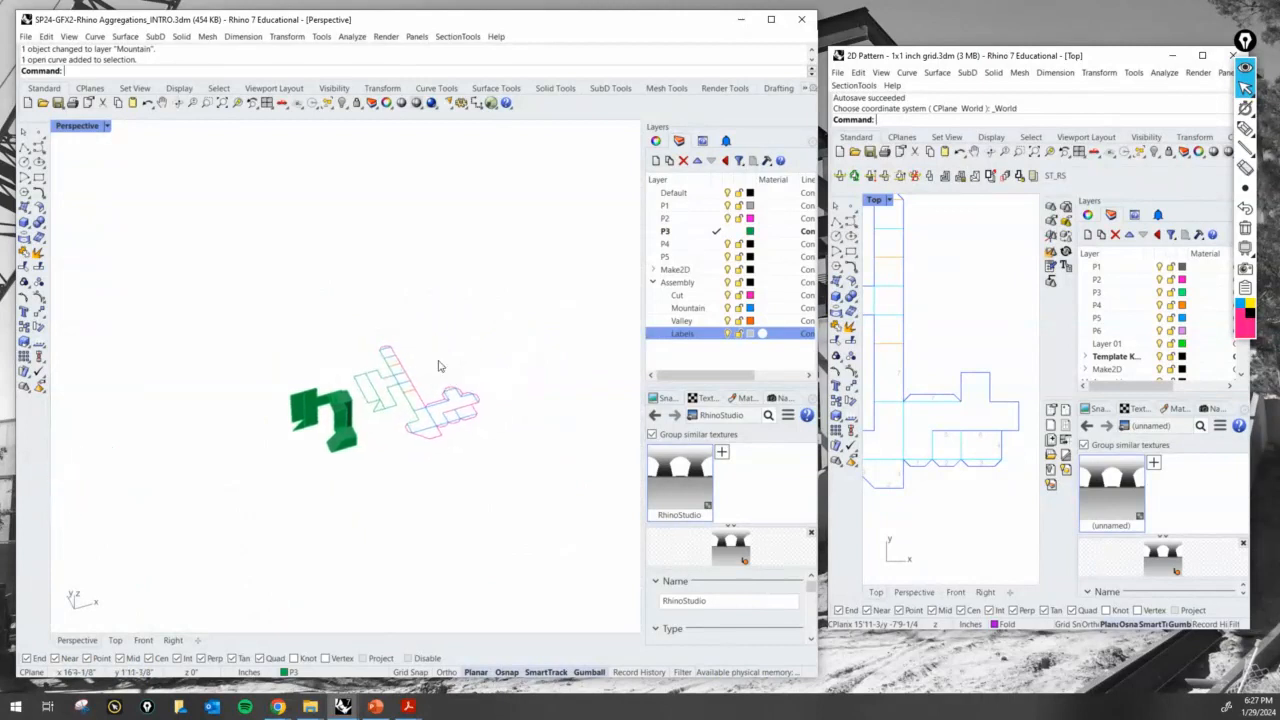
scroll(420, 360, "up", 3)
scroll(325, 350, "down", 1)
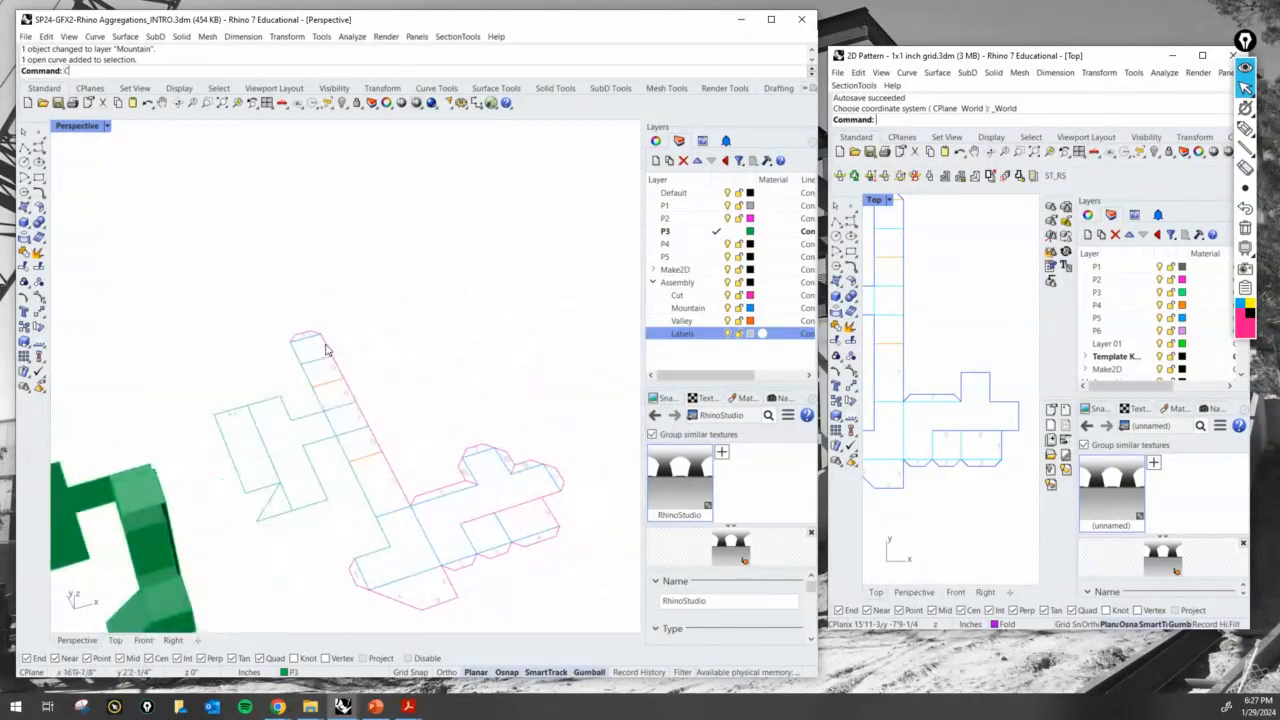
type("opy")
key("Return")
scroll(373, 612, "up", 3)
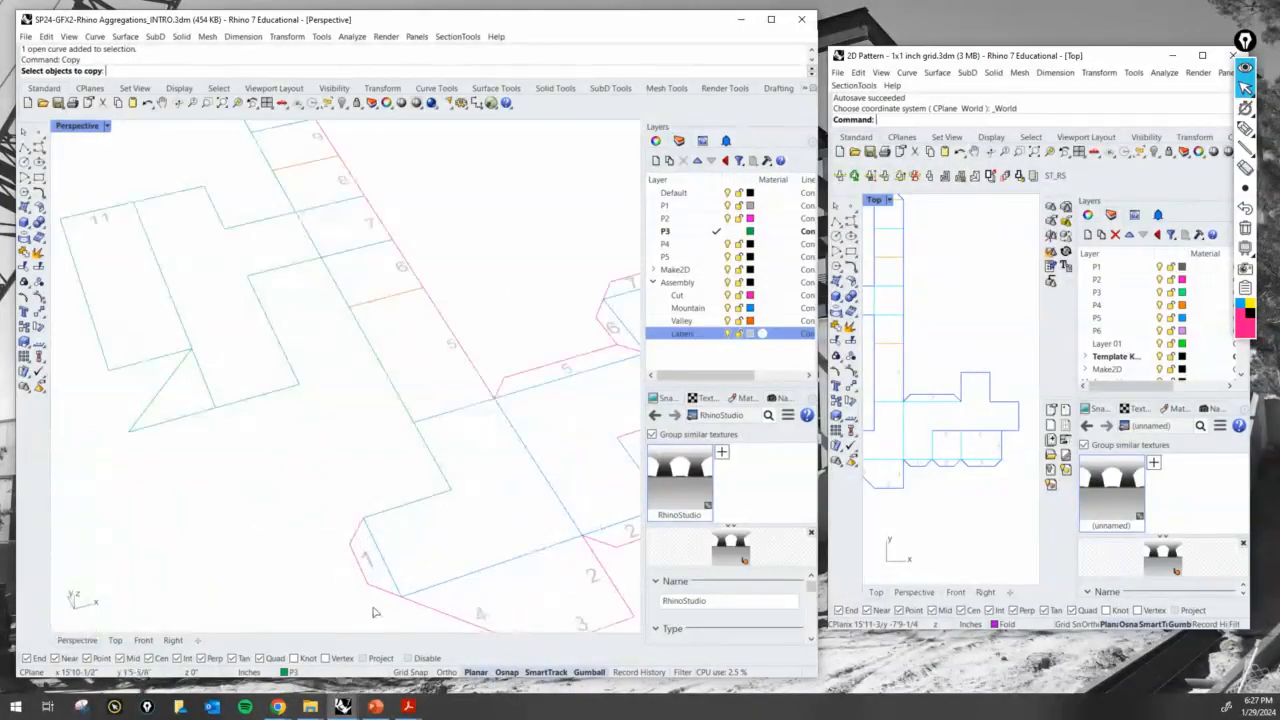
left_click(353, 550)
key("Return")
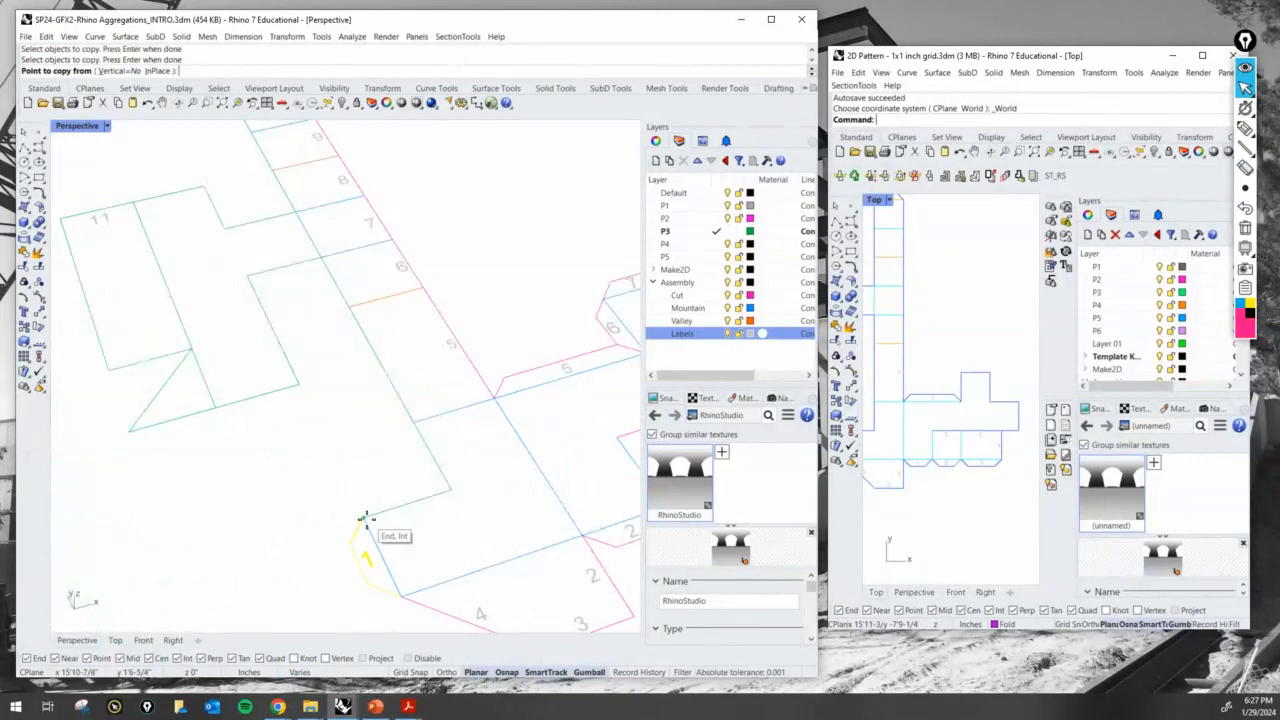
left_click(365, 517)
scroll(363, 514, "down", 3)
left_click(305, 305)
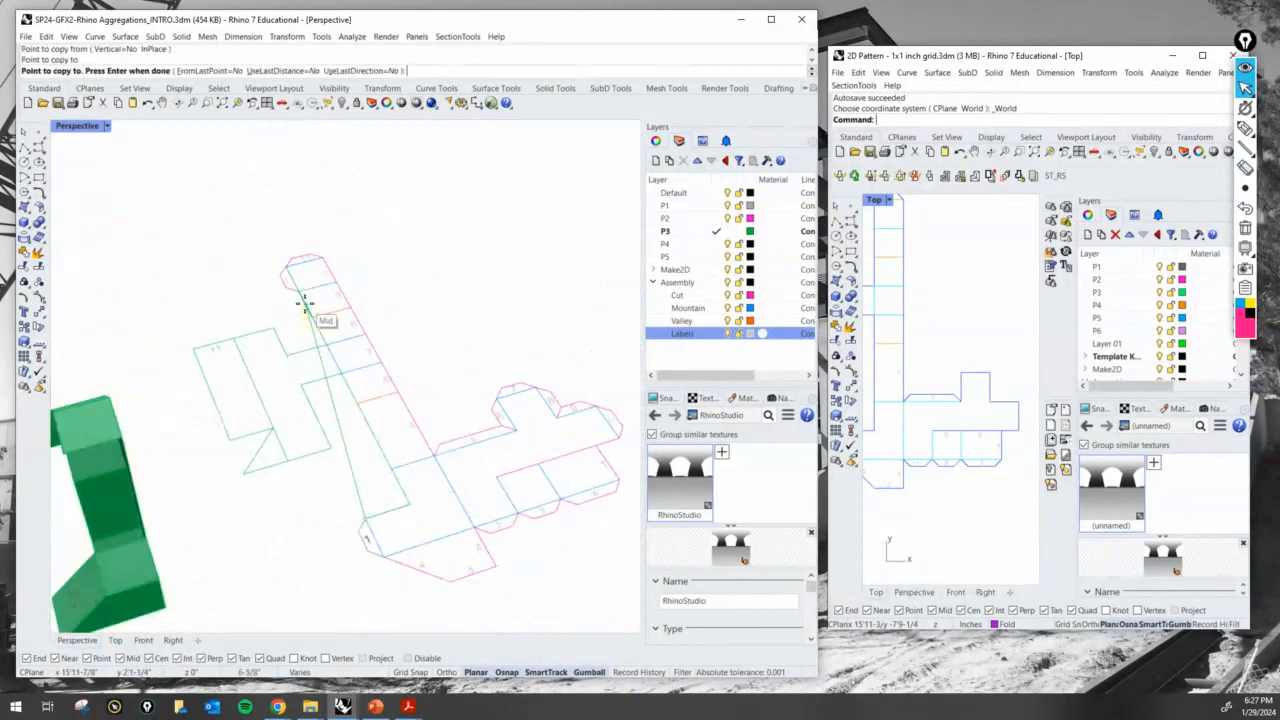
Place a second copy of tab 1 along the inner edge of panel 9
scroll(304, 303, "up", 4)
left_click(300, 291)
key("Return")
scroll(449, 314, "down", 2)
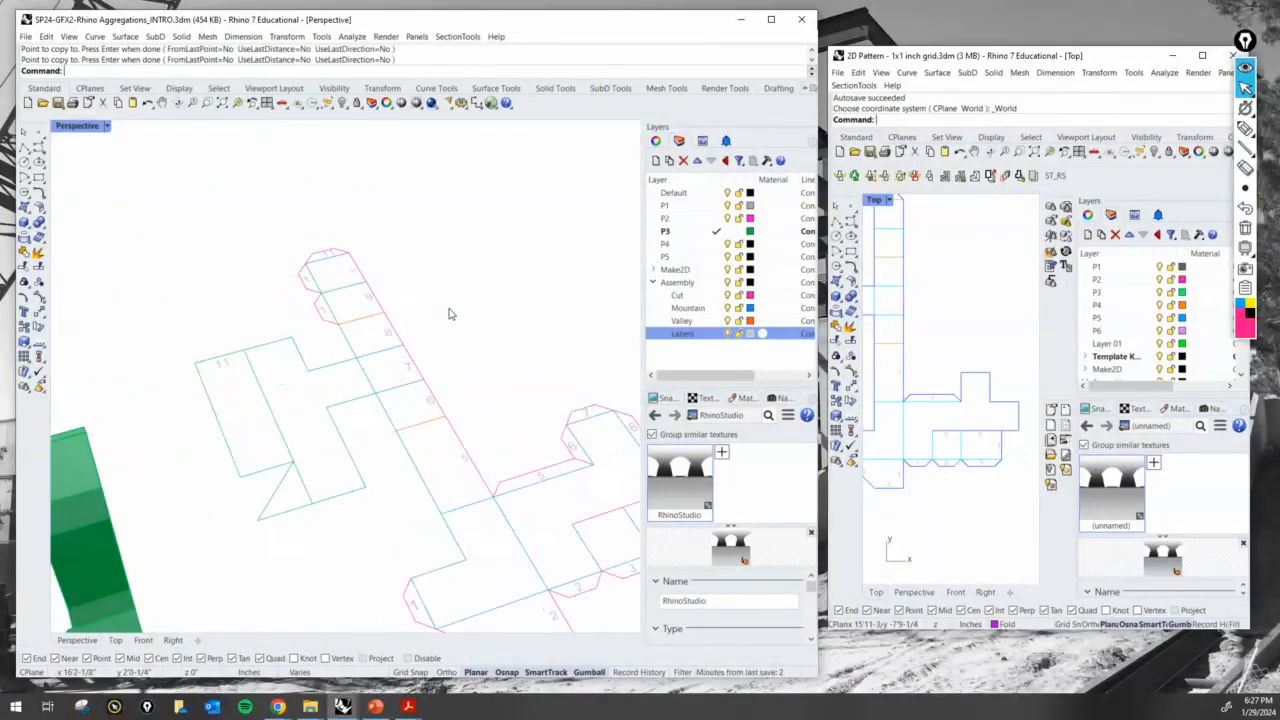
Relabel the copied glue tab beside panel 10 as 12
right_click_drag(449, 314, 337, 360)
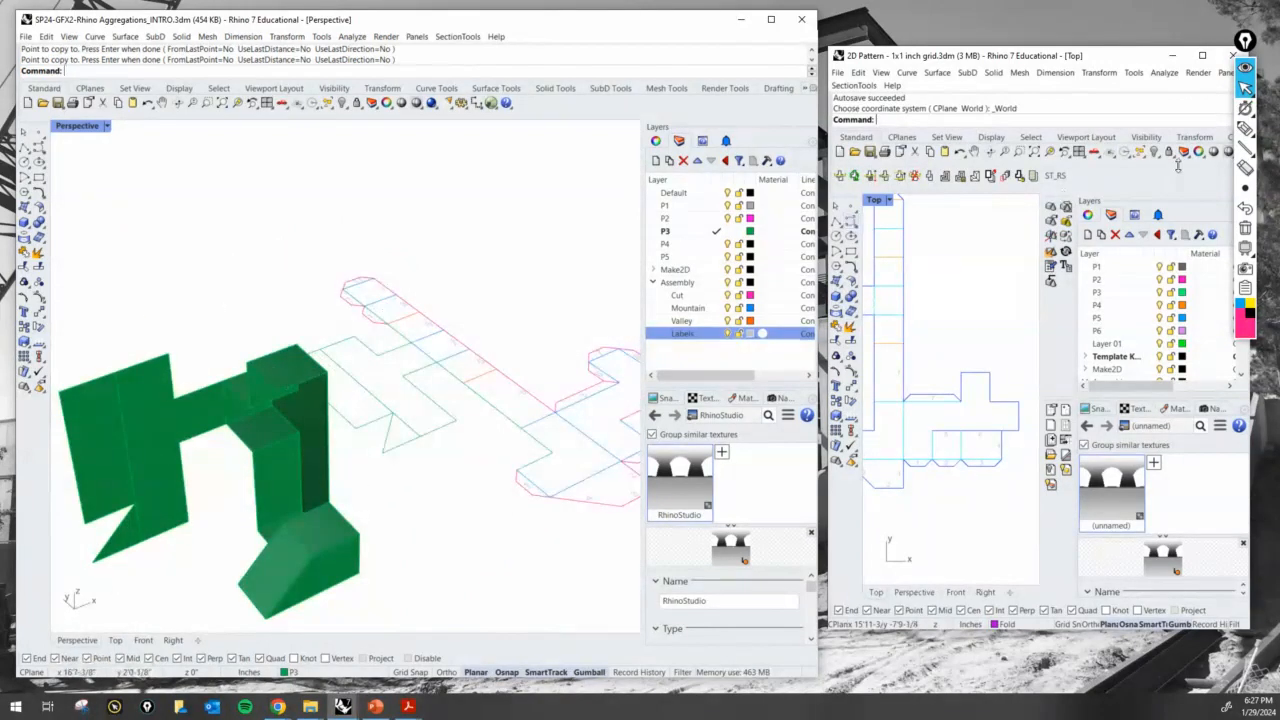
left_click(1245, 129)
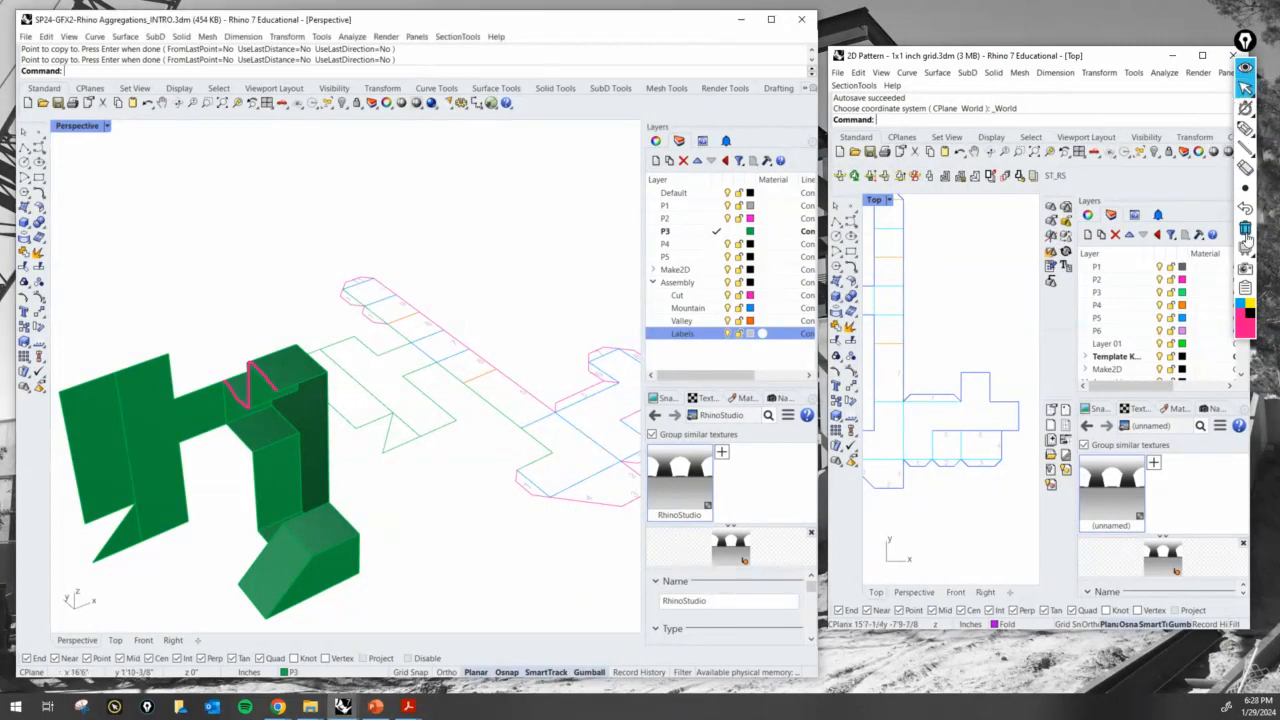
scroll(349, 302, "up", 5)
scroll(349, 302, "up", 2)
double_click(345, 323)
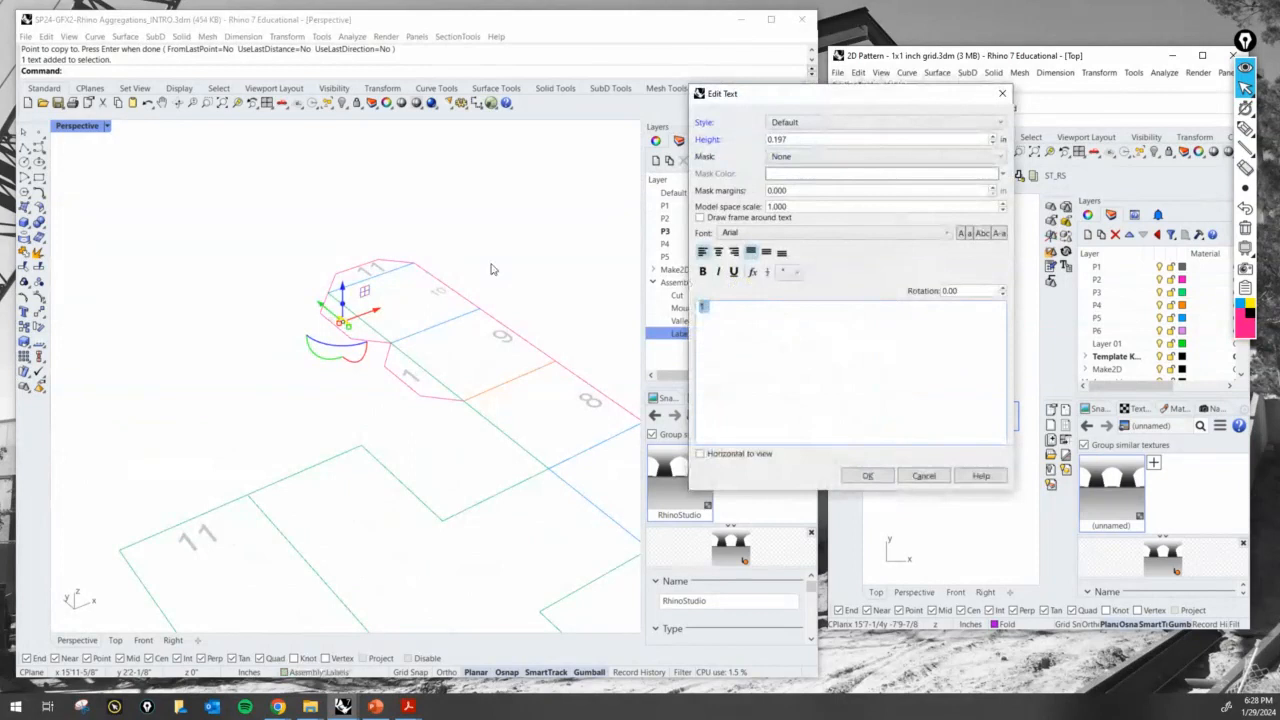
key("Return")
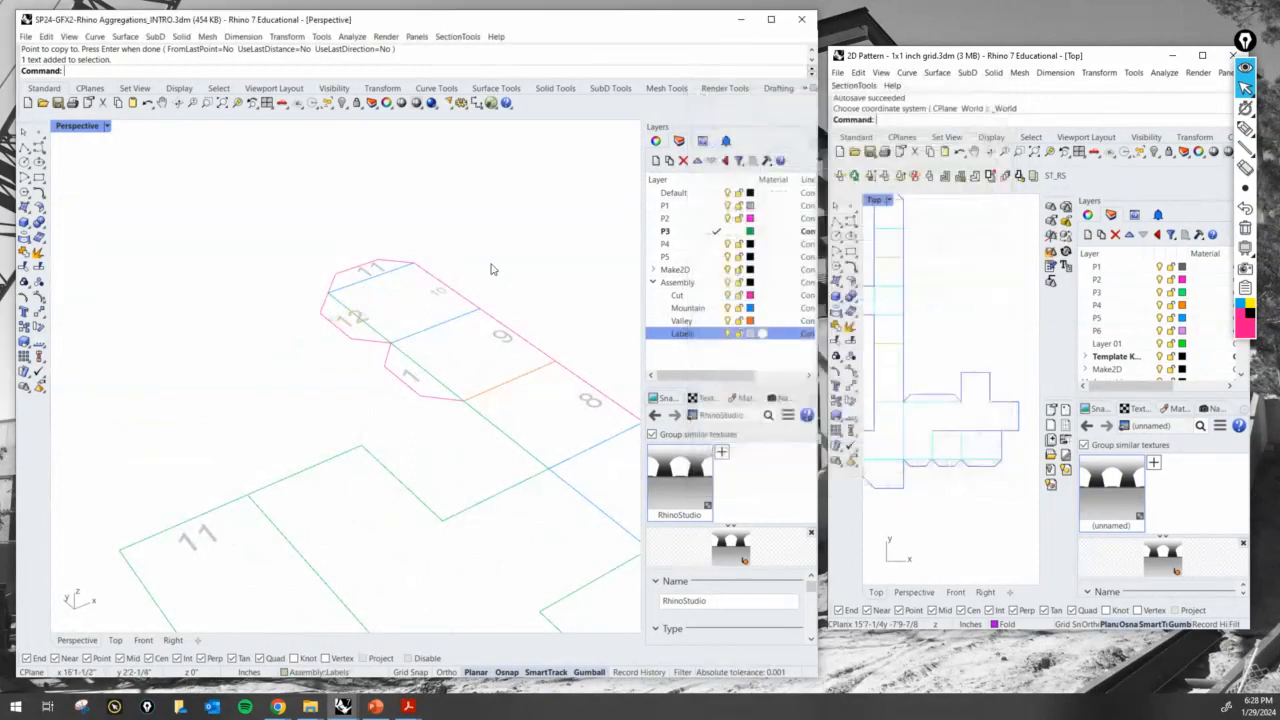
Scale down label 12 on the glue tab beside panel 10
scroll(370, 315, "up", 3)
left_click(370, 315)
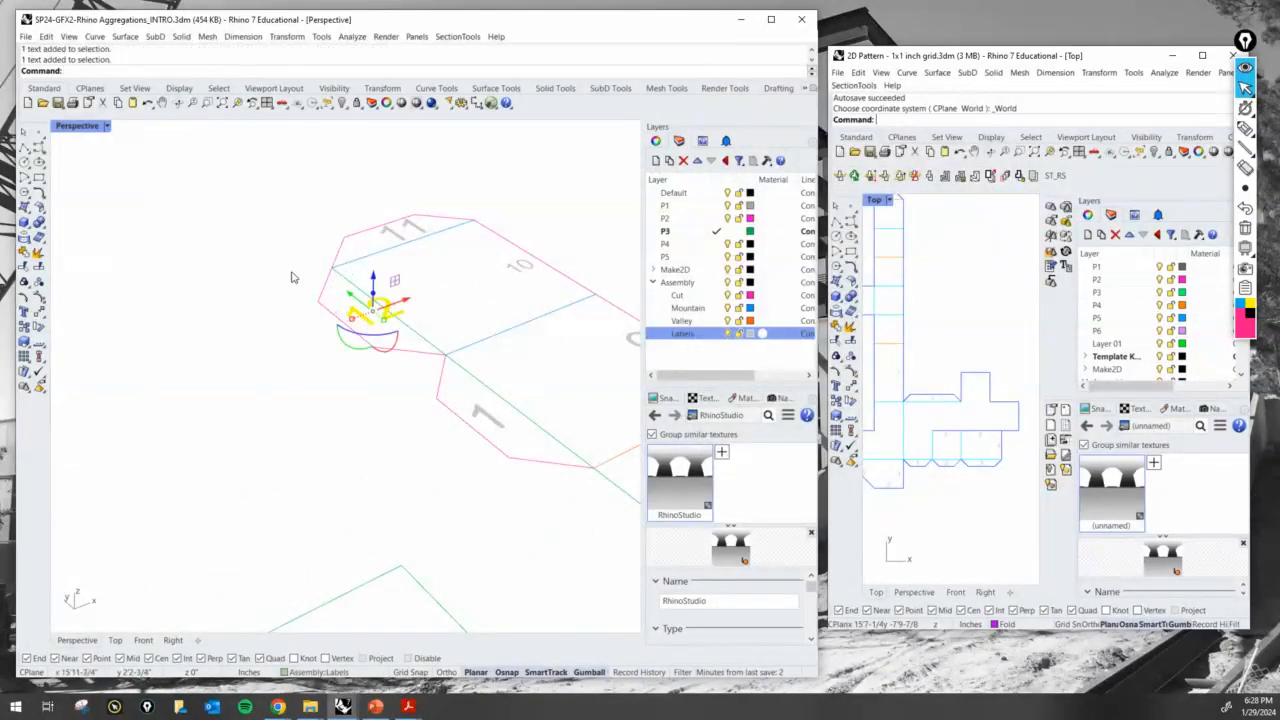
left_click(251, 277)
left_click(383, 323)
left_click(383, 323)
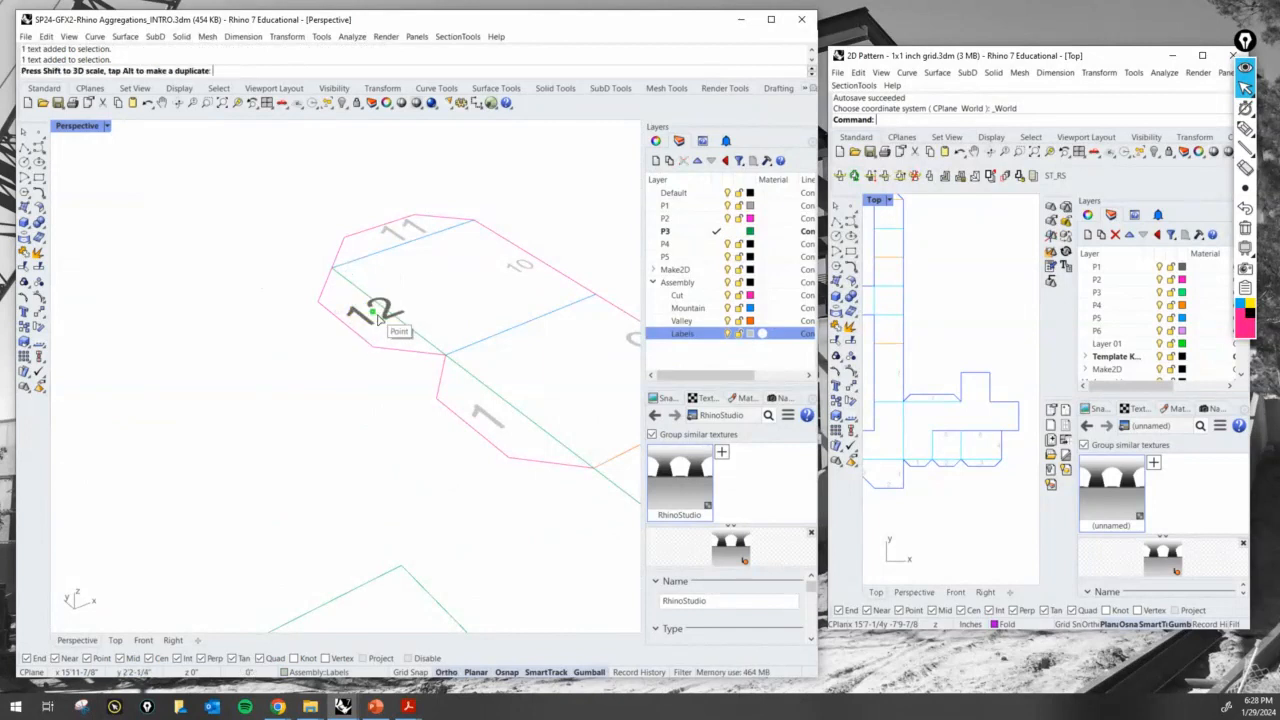
left_click_drag(386, 325, 384, 323)
scroll(385, 327, "up", 3)
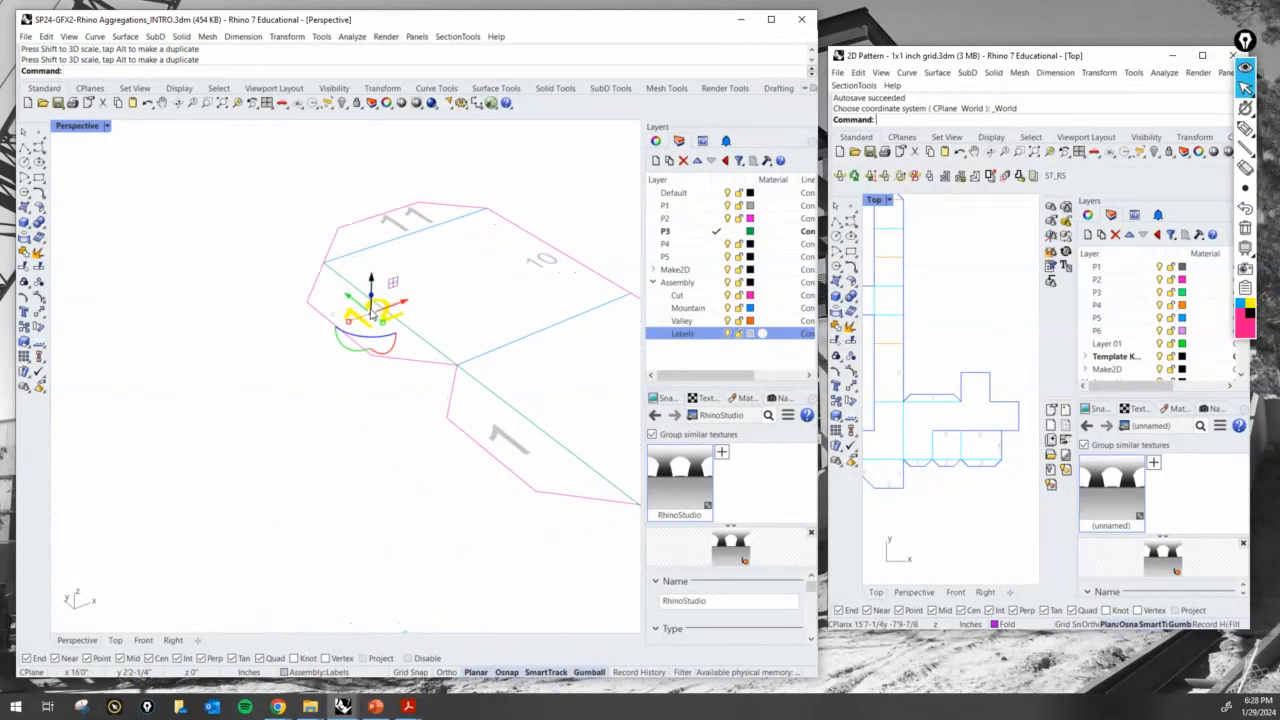
Move label 12 away from the fold line, further into its glue tab
right_click_drag(409, 351, 426, 403)
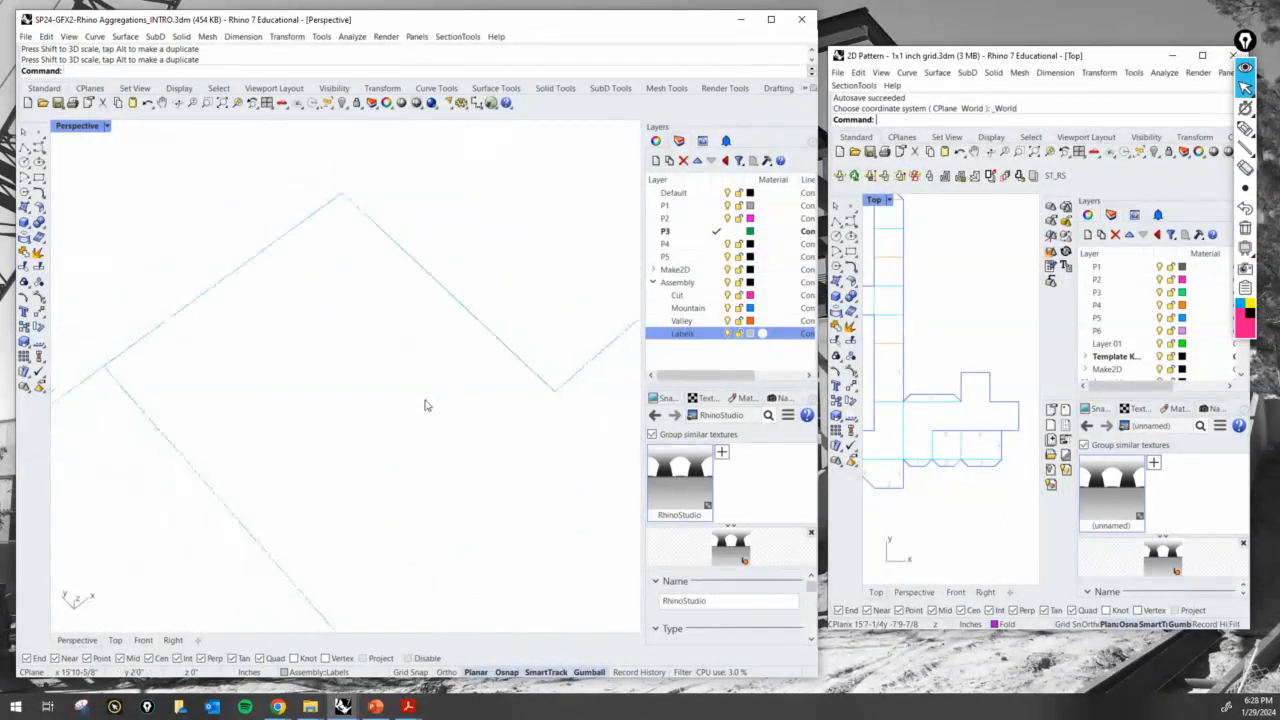
scroll(426, 403, "down", 9)
scroll(395, 287, "up", 6)
scroll(380, 300, "up", 2)
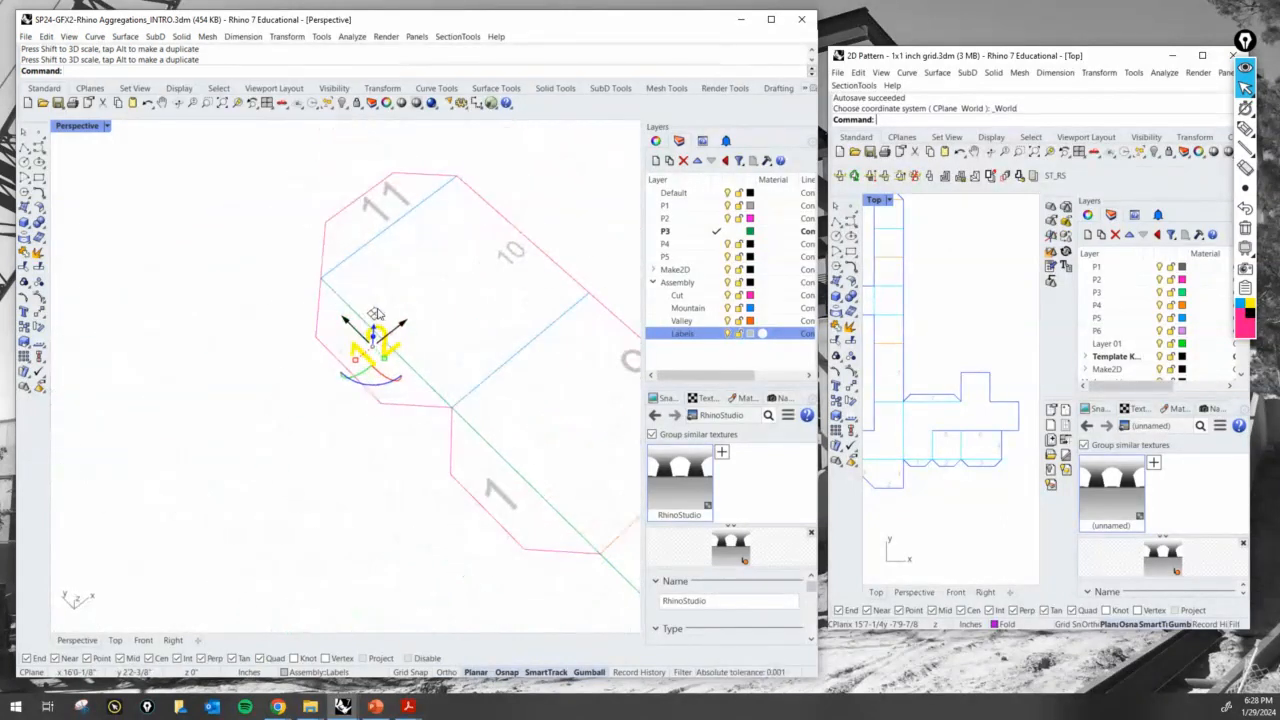
left_click_drag(374, 314, 367, 321)
left_click(417, 286)
Fine-tune the size and position of label 12 so it sits centred within its tab outline
scroll(416, 300, "down", 5)
right_click_drag(415, 339, 403, 390)
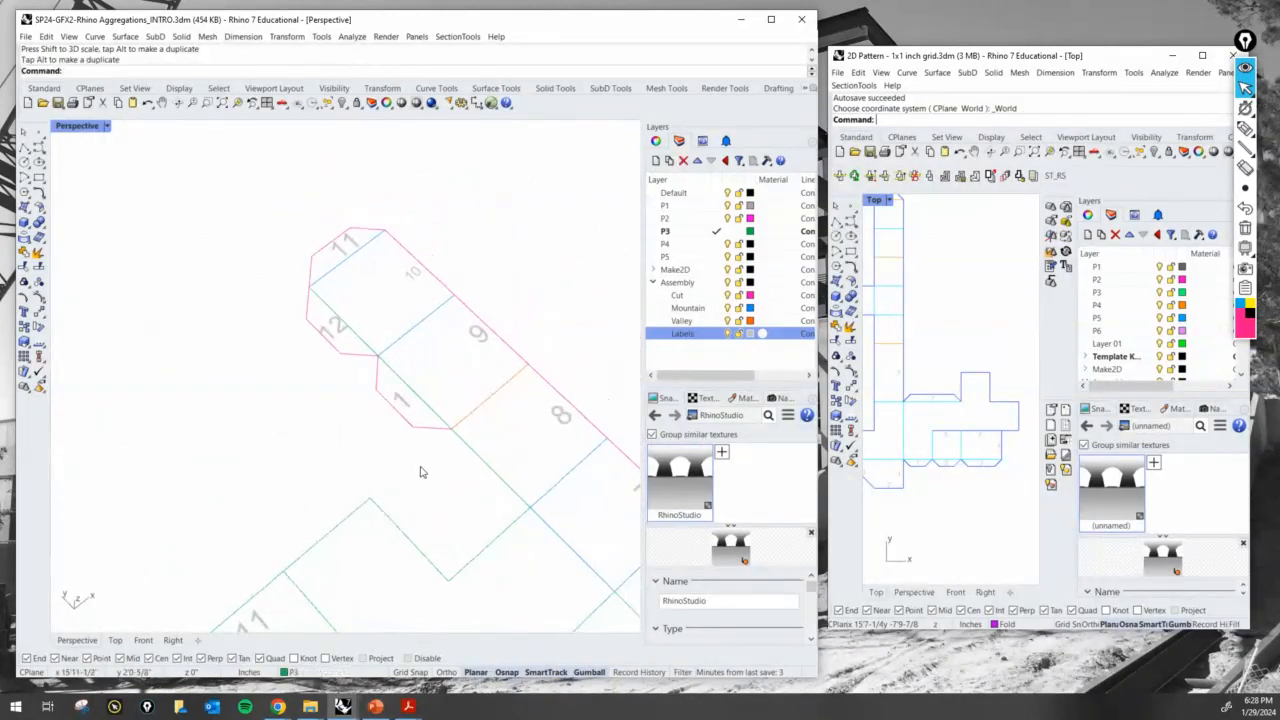
scroll(393, 373, "down", 3)
scroll(396, 380, "up", 4)
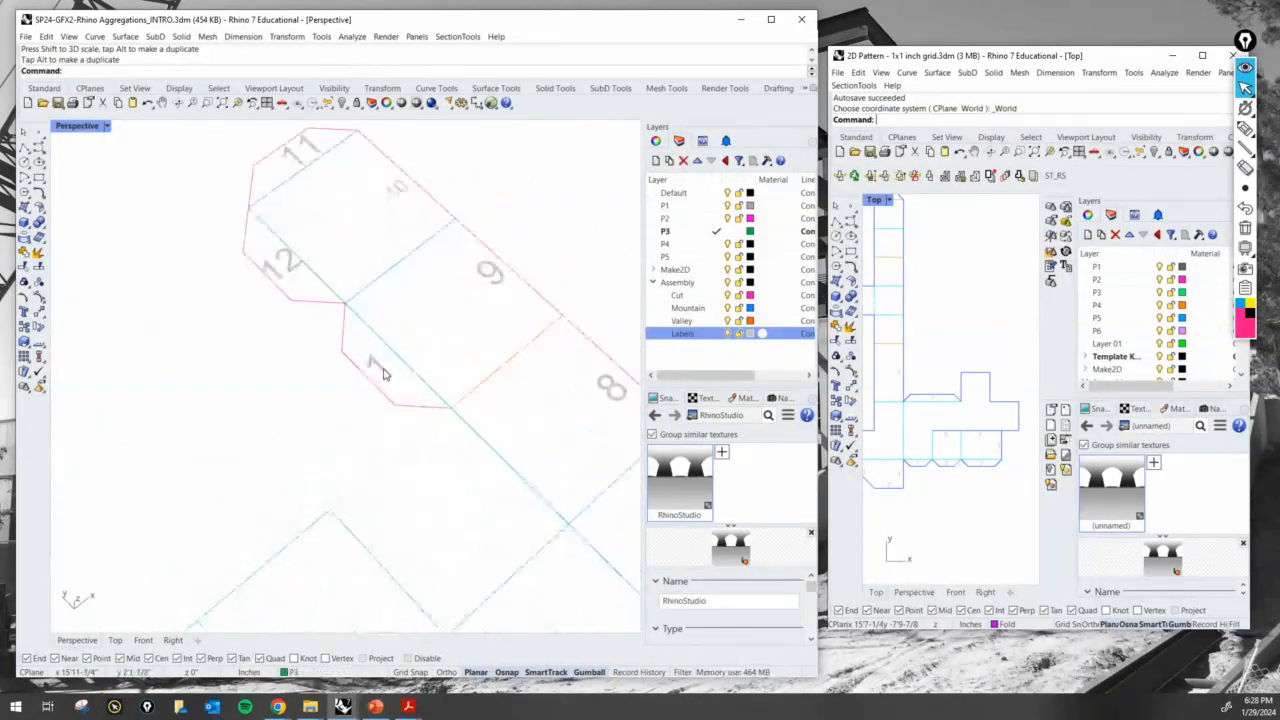
scroll(290, 270, "up", 2)
left_click(287, 265)
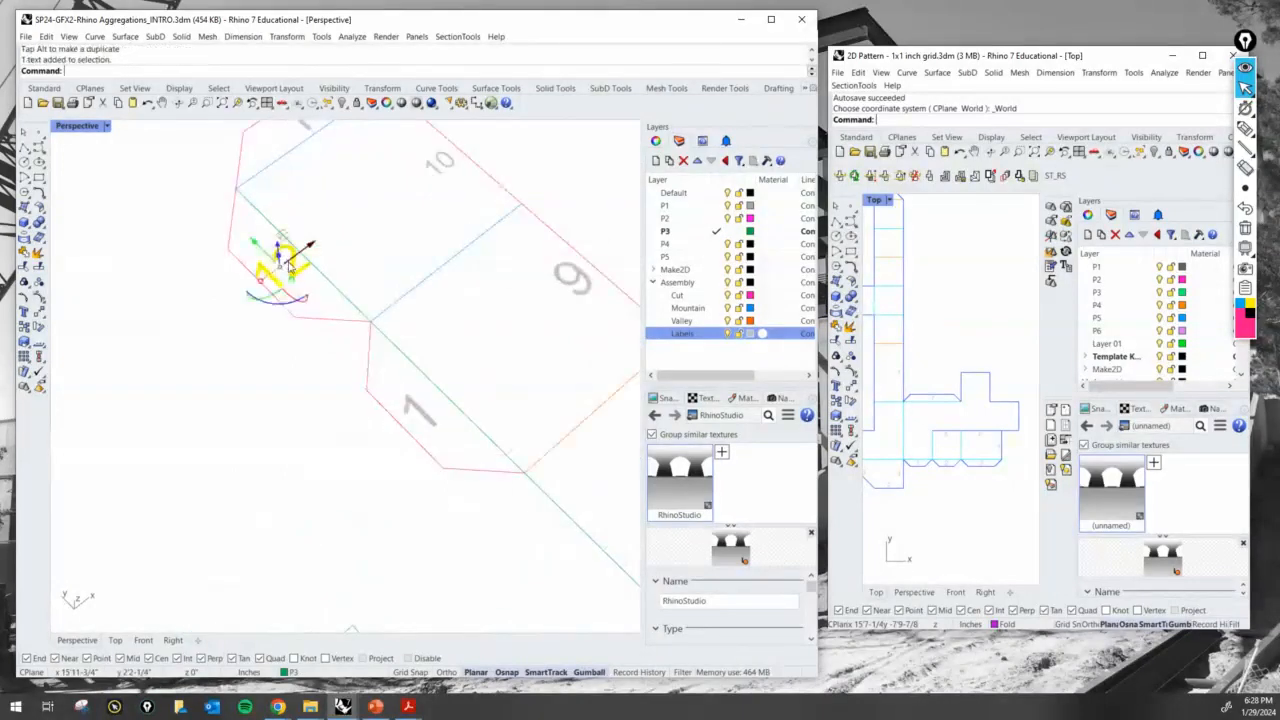
scroll(292, 284, "up", 2)
left_click_drag(293, 286, 277, 246)
left_click(334, 251)
scroll(334, 251, "down", 1)
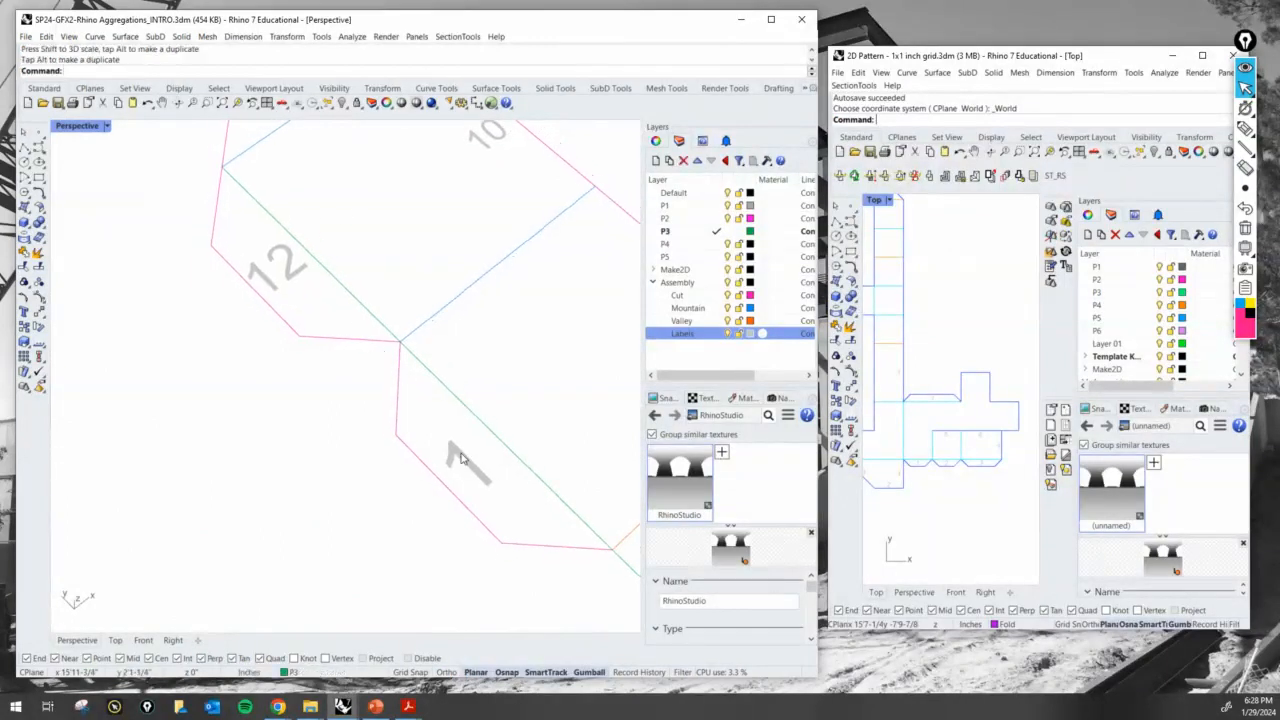
Replace label 1 on the tab beside panel 9 with a copy of label 12, using matching tab corners as copy points
left_click(462, 460)
key("Delete")
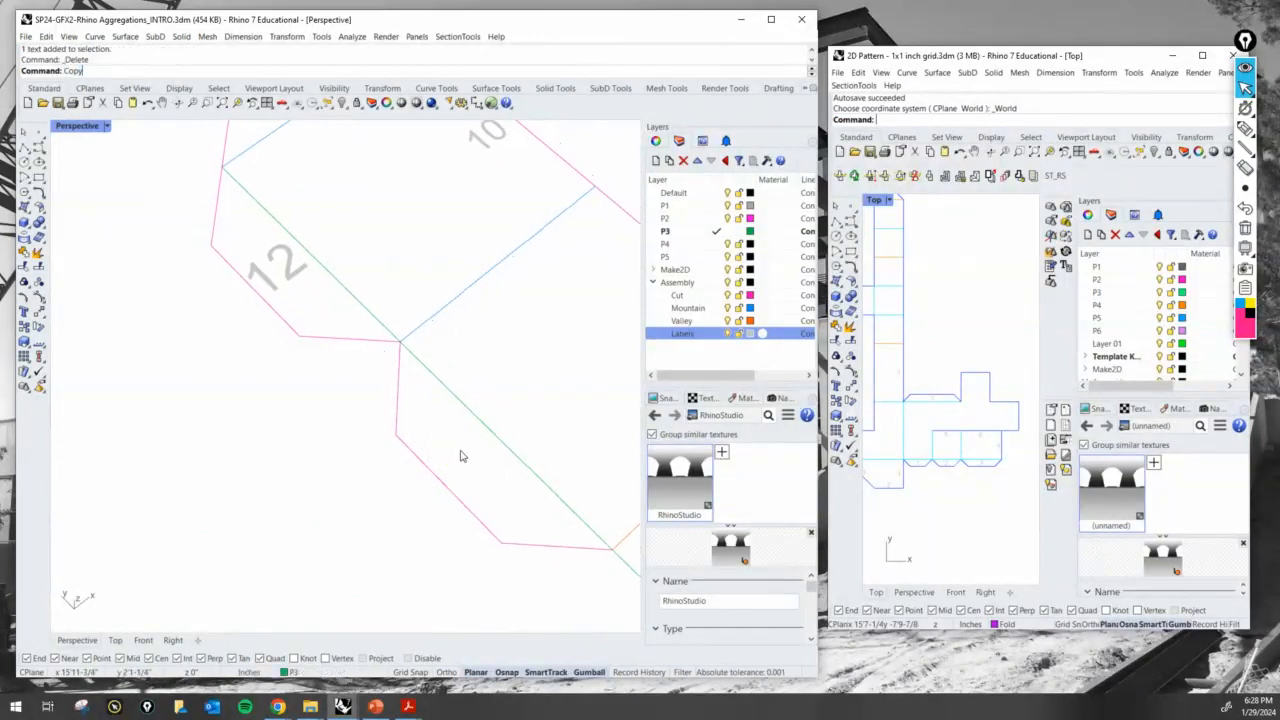
type("Copy")
key("Return")
left_click(278, 268)
key("Return")
left_click(298, 336)
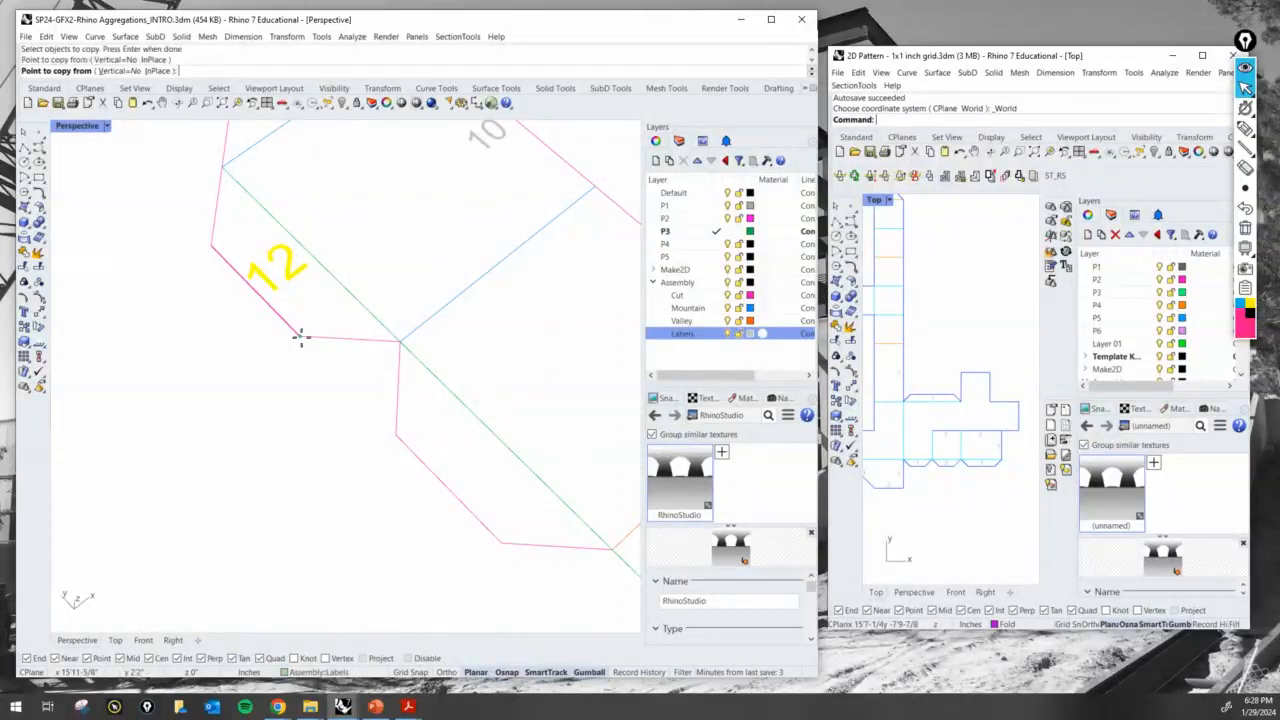
left_click(497, 541)
key("Return")
Change the copied label on the tab beside panel 9 to 13
double_click(500, 476)
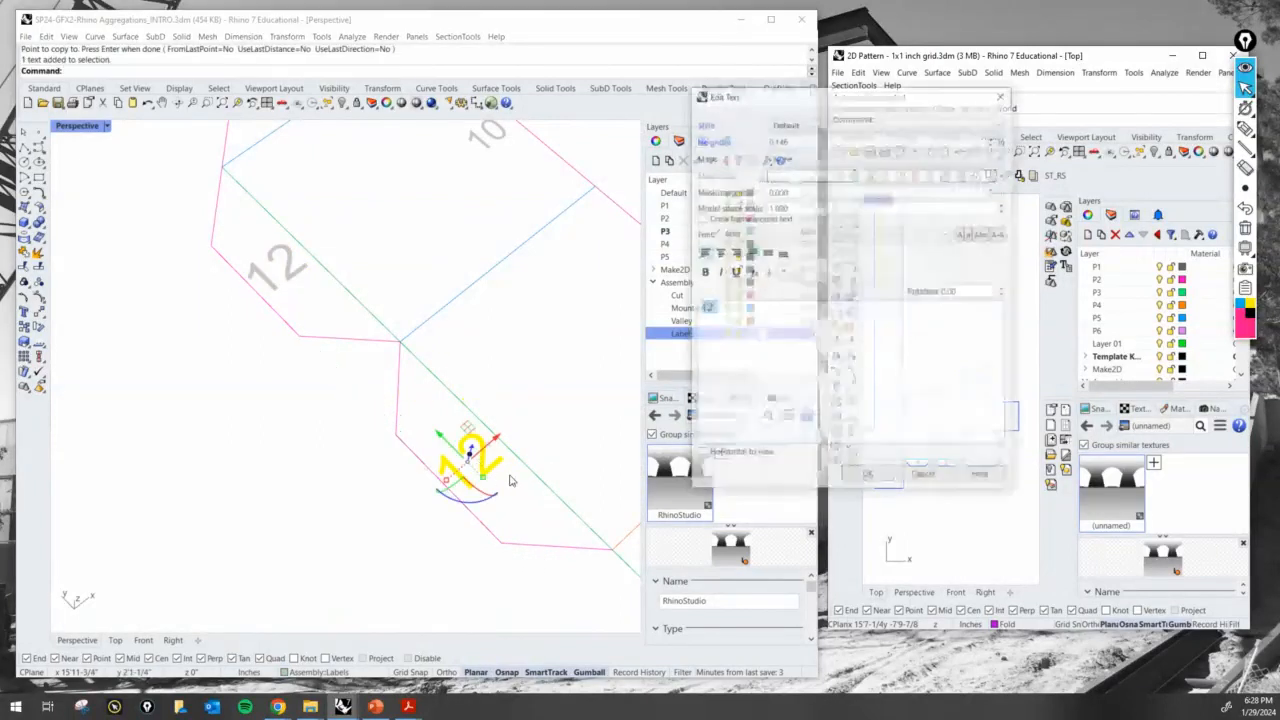
type("13")
key("Return")
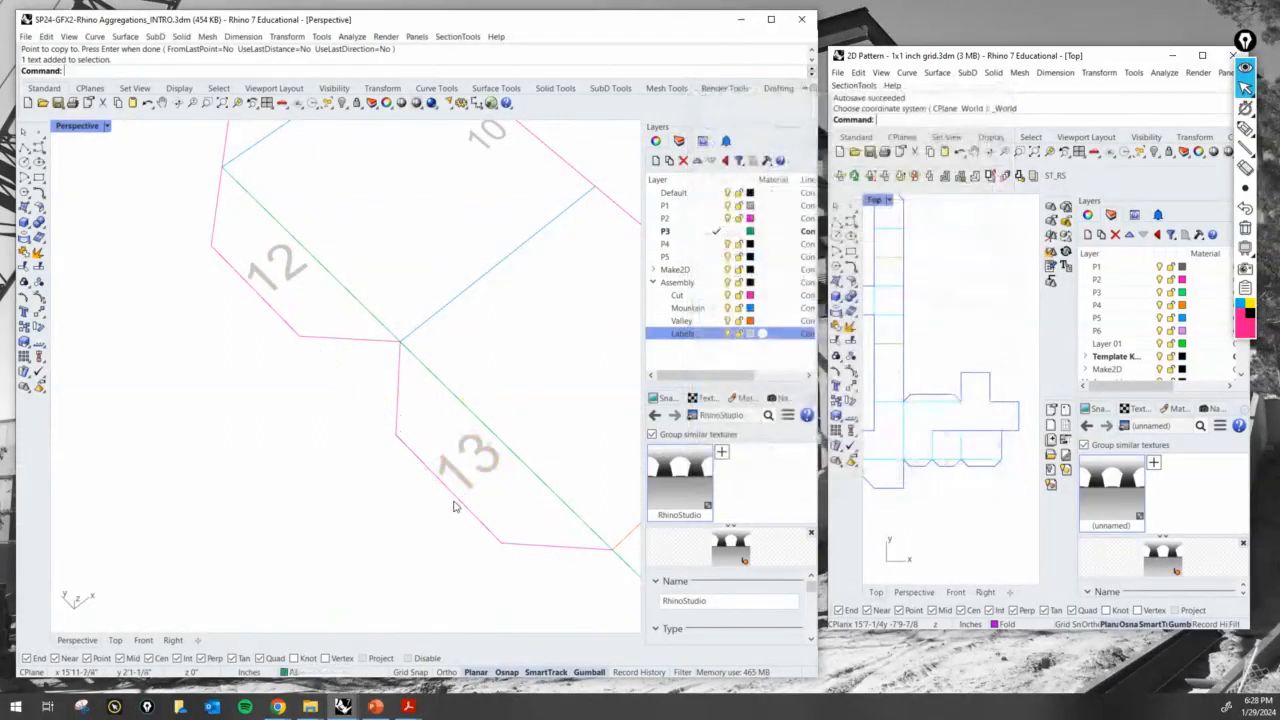
Examine the flat pattern against the folded 3D model to find which side piece edges meet tabs 12 and 13
right_click_drag(451, 503, 402, 313)
scroll(402, 313, "down", 6)
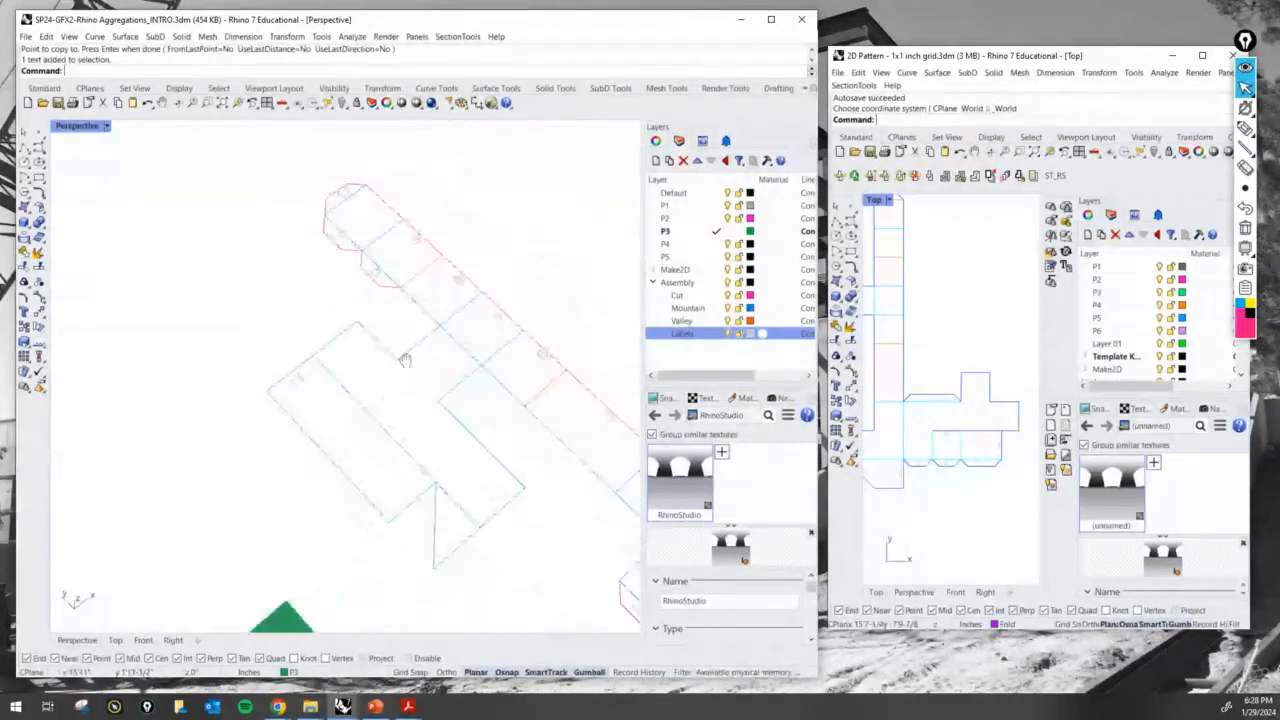
mouse_move(403, 360)
right_mouse_down()
mouse_move(431, 406)
mouse_move(433, 376)
mouse_move(414, 366)
right_mouse_up()
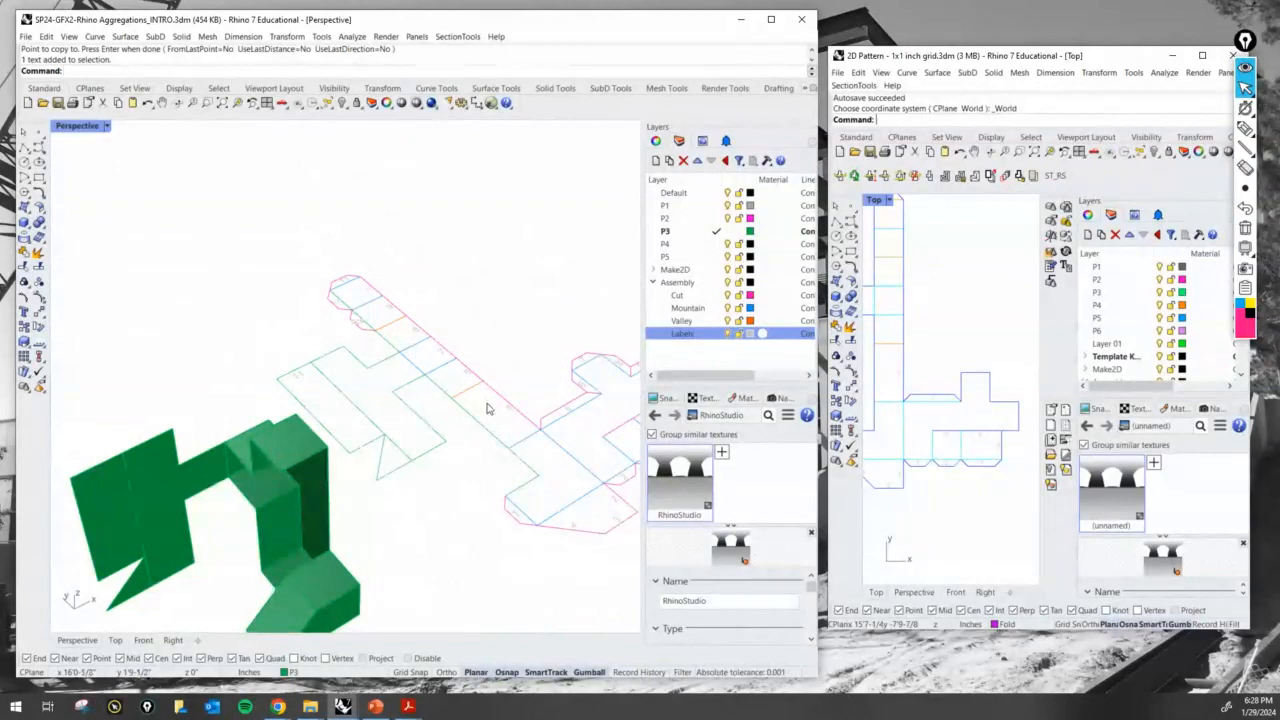
right_click_drag(481, 408, 429, 374)
scroll(395, 325, "up", 4)
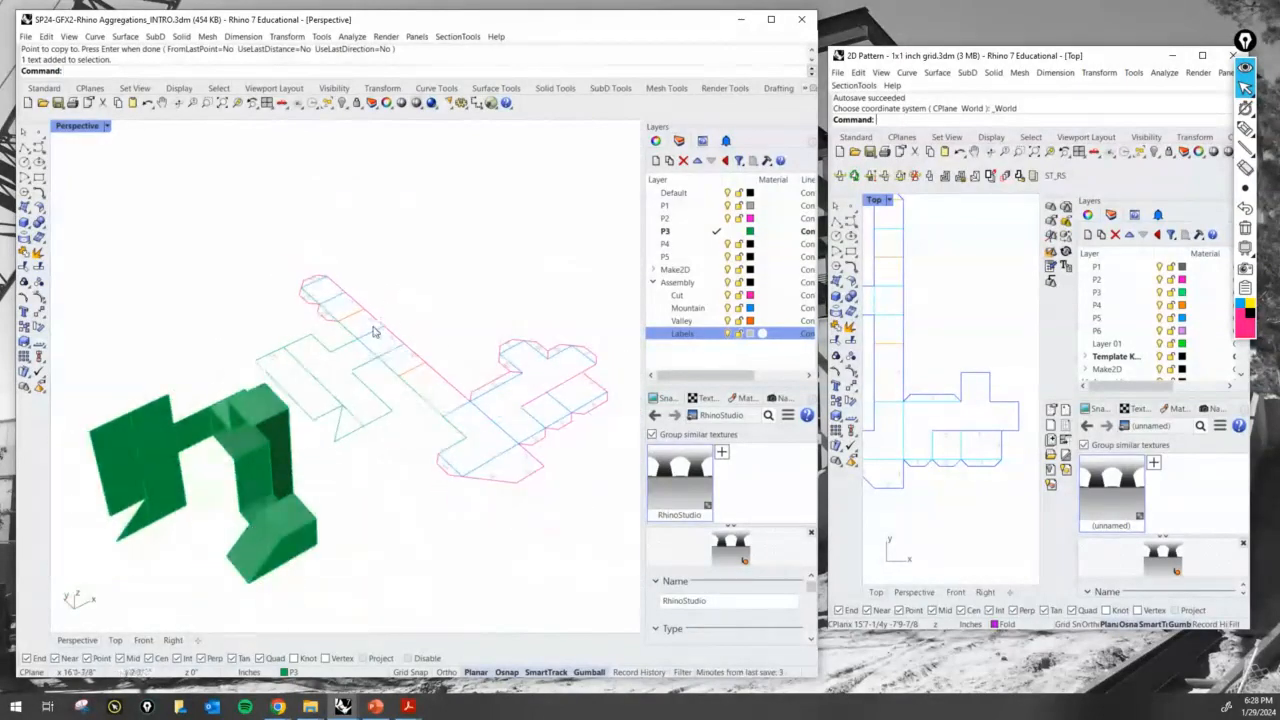
scroll(318, 298, "down", 4)
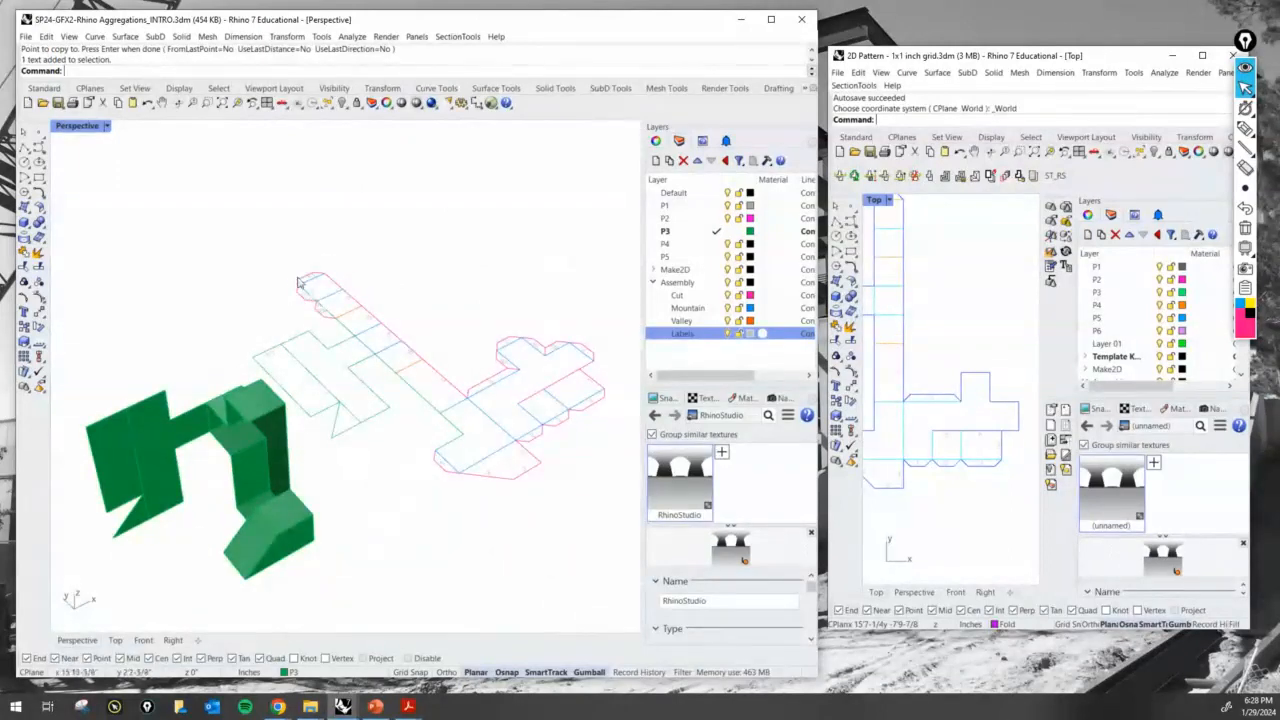
scroll(316, 302, "up", 1)
scroll(319, 312, "up", 1)
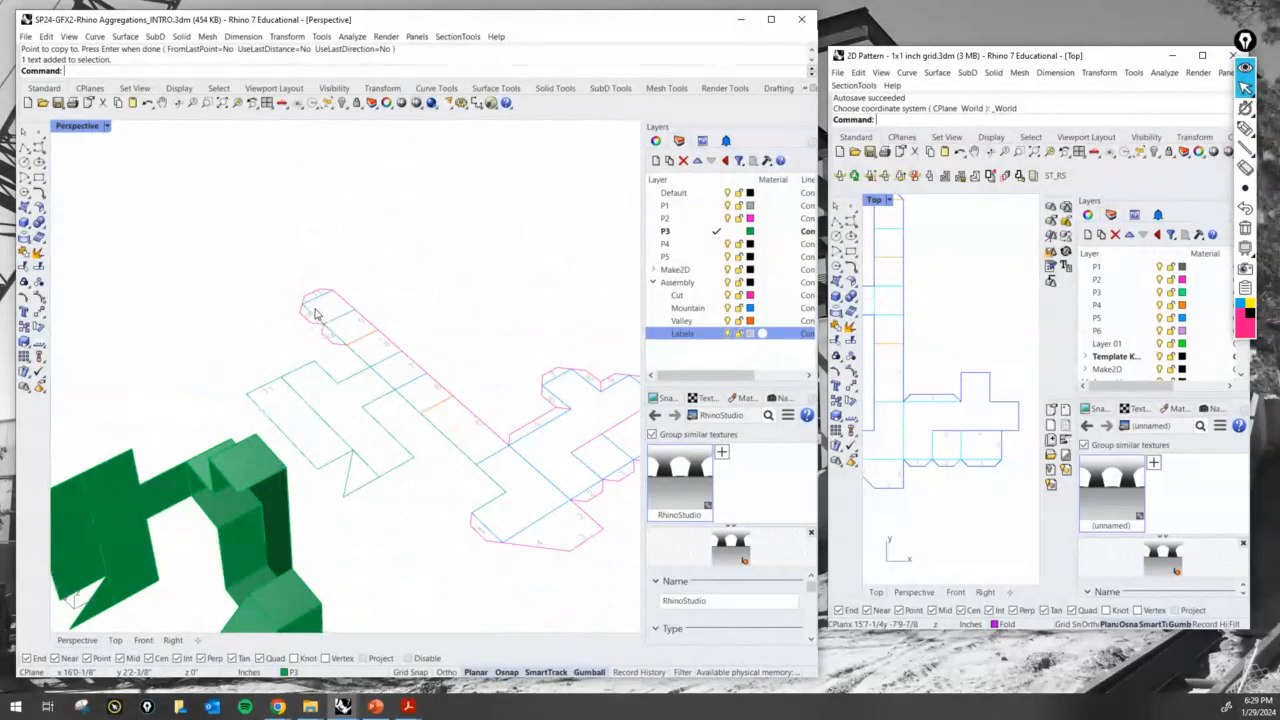
right_click_drag(331, 322, 390, 323)
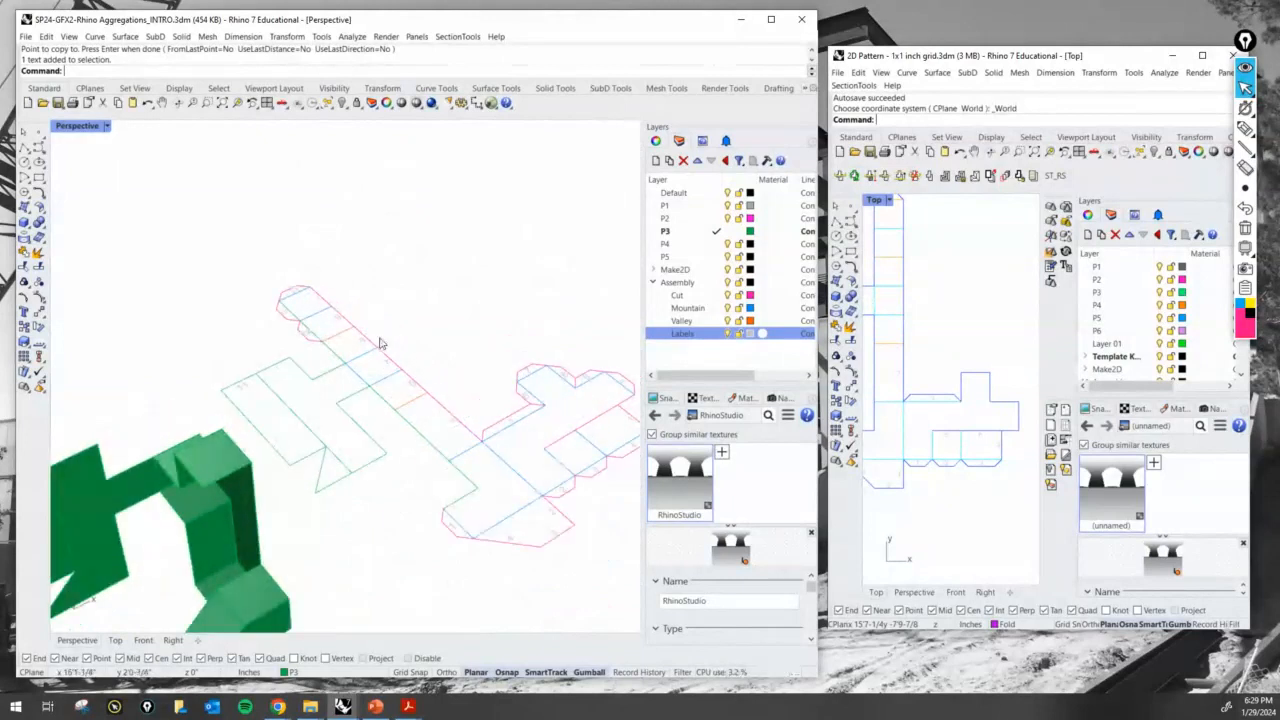
Mark the matching edges on the 3D model and the flat side piece with the annotation pen, and clear the marks
left_click(1157, 171)
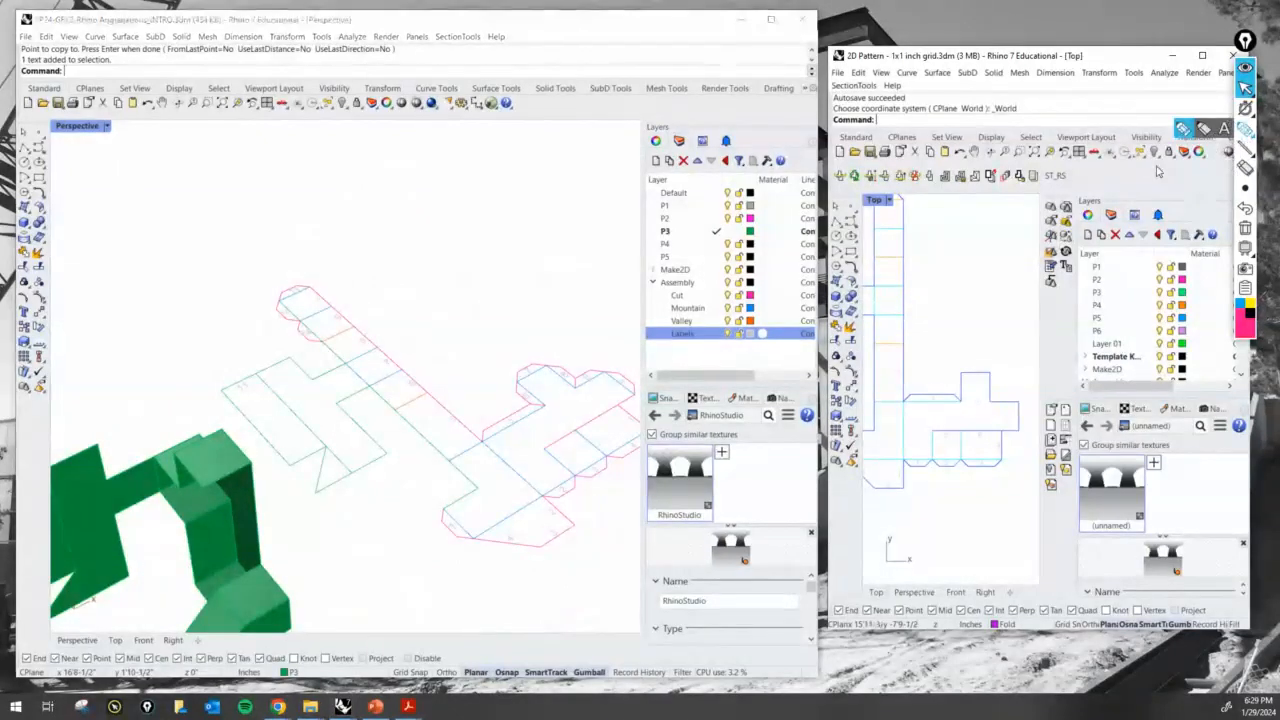
left_click(1245, 128)
left_click_drag(200, 489, 250, 467)
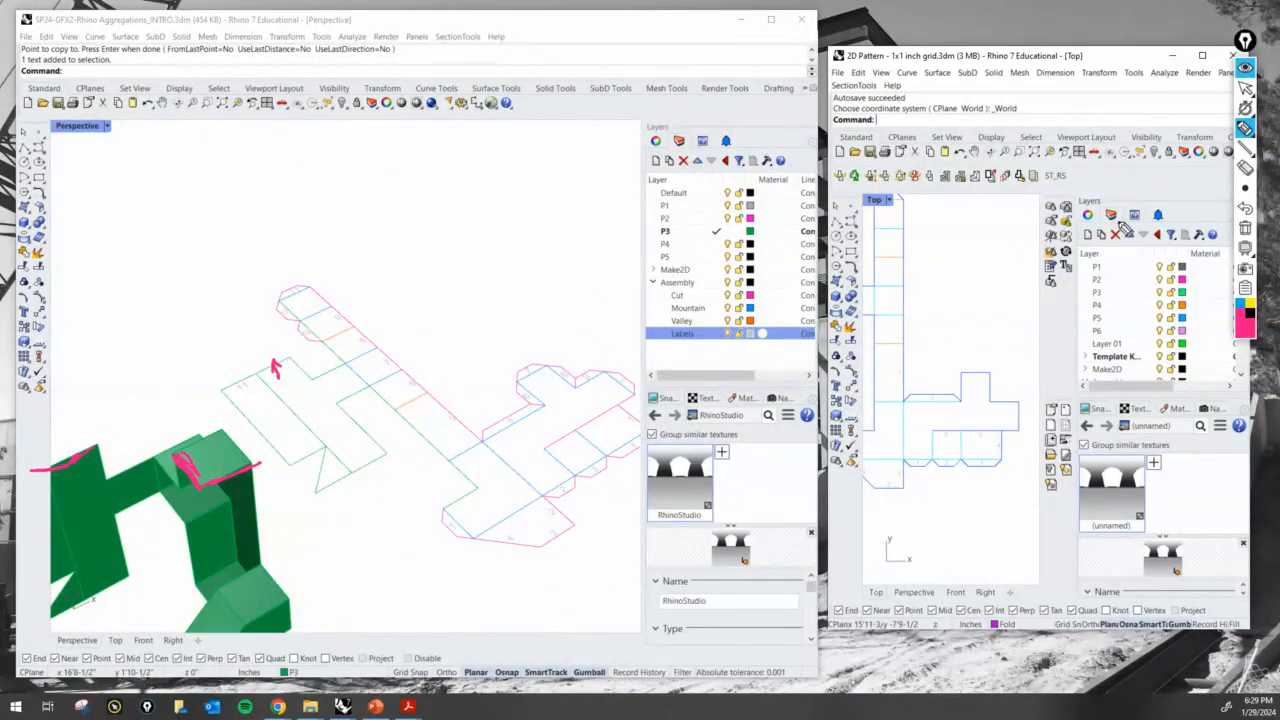
left_click(1245, 228)
left_click(1245, 88)
Copy label 12 from its glue tab to the top edge of the side piece's inner panel
scroll(300, 300, "up", 5)
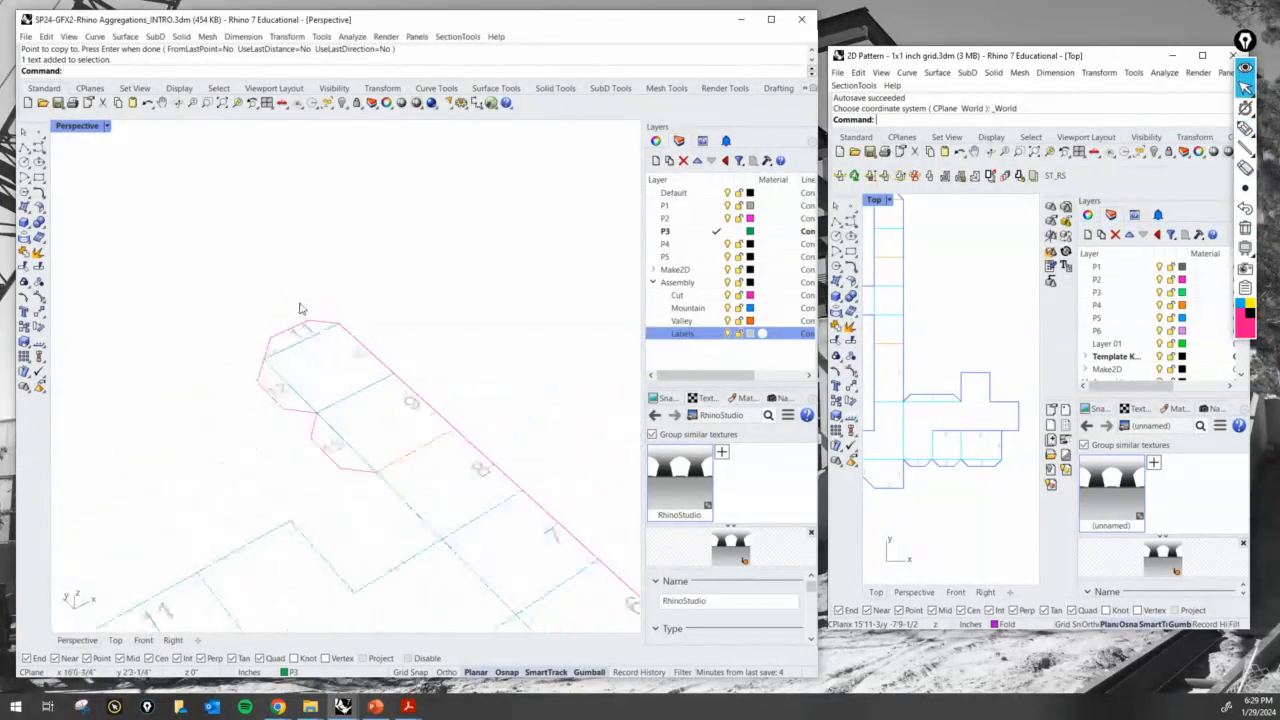
key("Return")
scroll(320, 309, "down", 1)
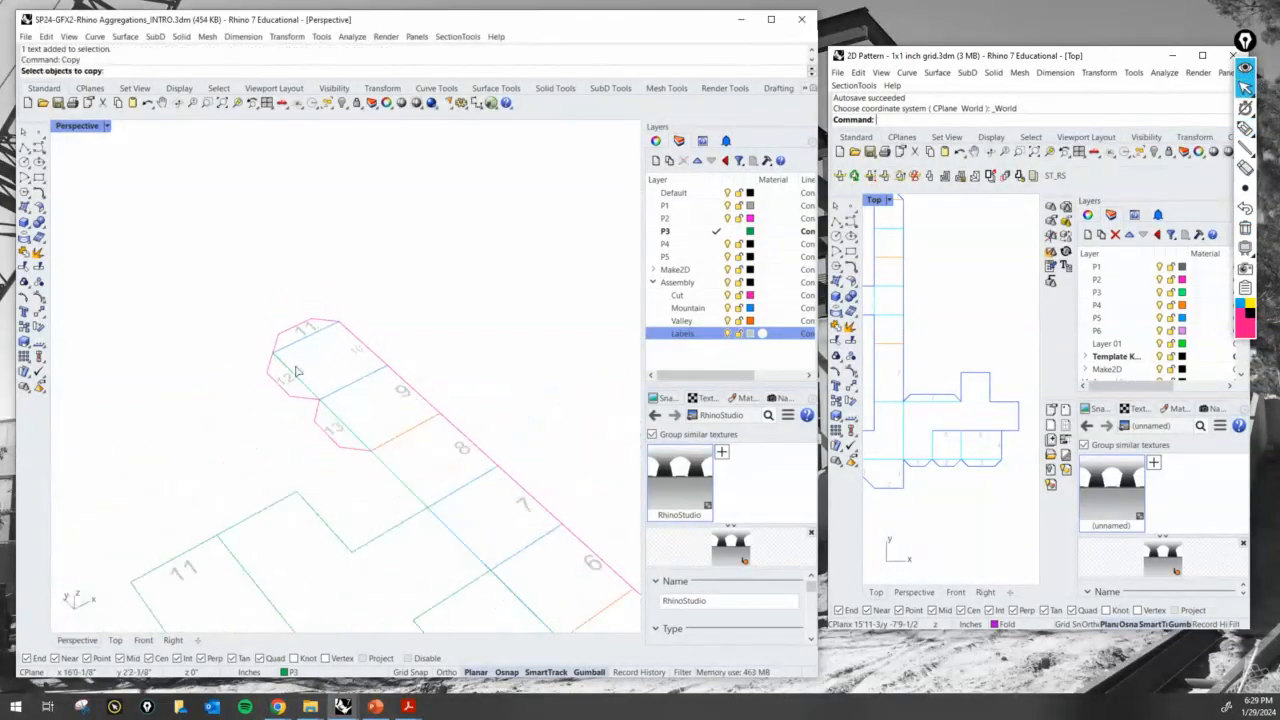
left_click(297, 372)
key("Return")
left_click(288, 387)
scroll(294, 523, "up", 2)
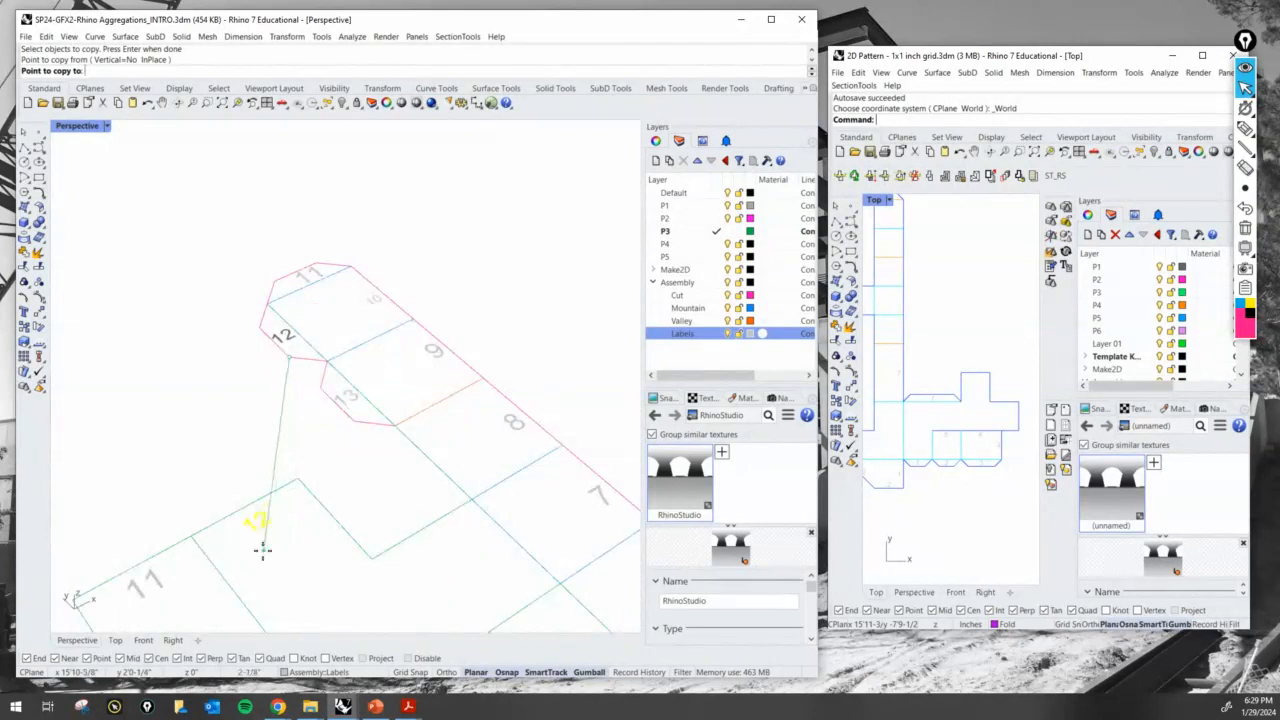
left_click(257, 549)
scroll(290, 480, "down", 5)
key("Return")
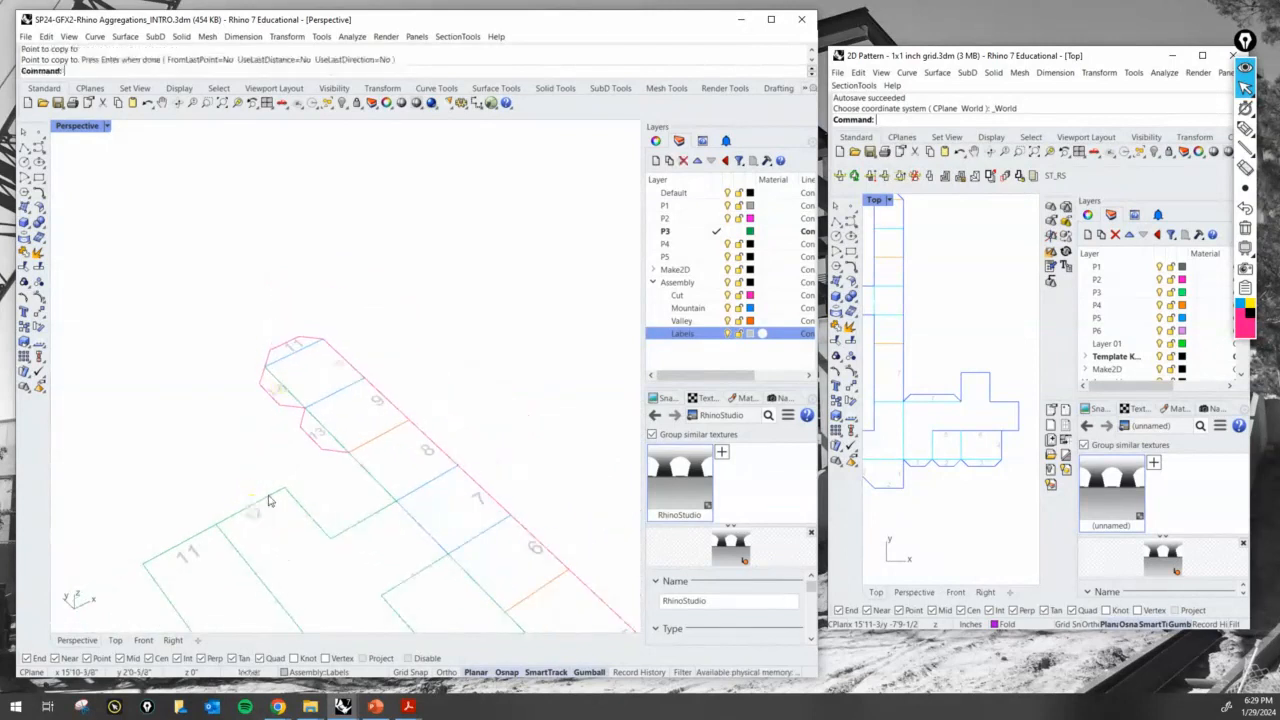
Copy label 13 from its glue tab to the short side piece edge next to label 12
scroll(308, 427, "up", 2)
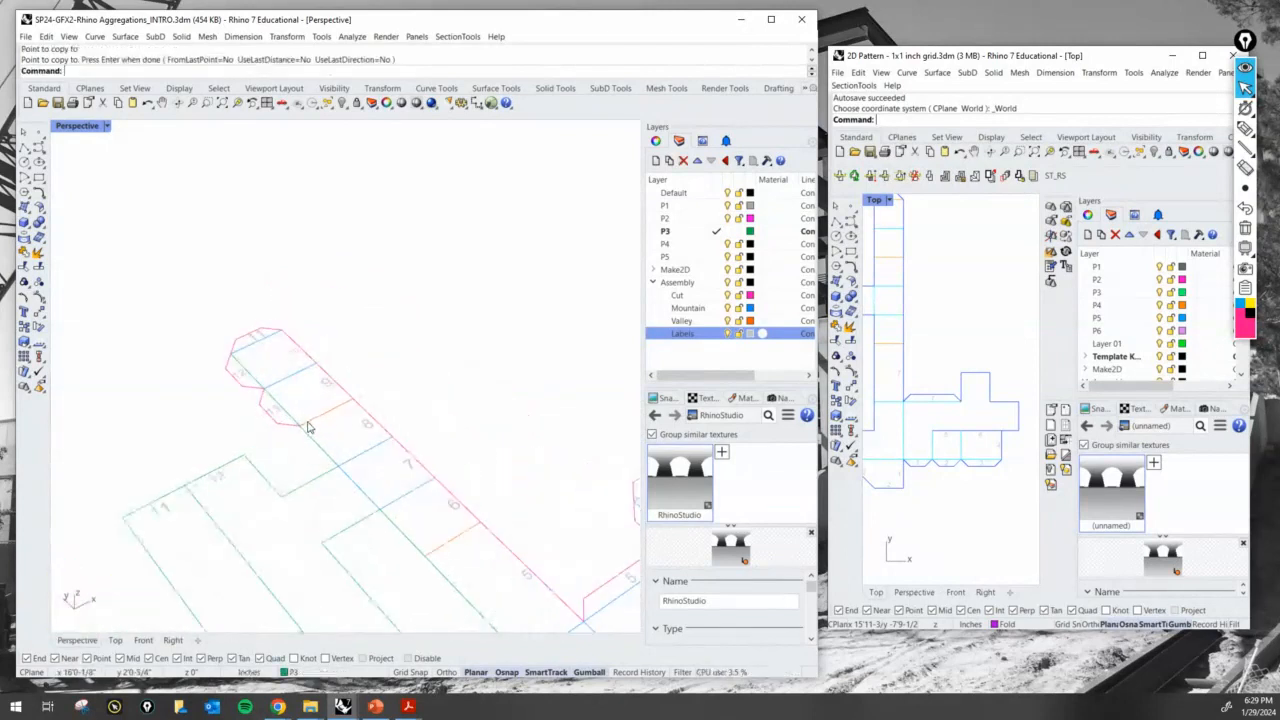
scroll(314, 452, "down", 4)
scroll(282, 484, "up", 3)
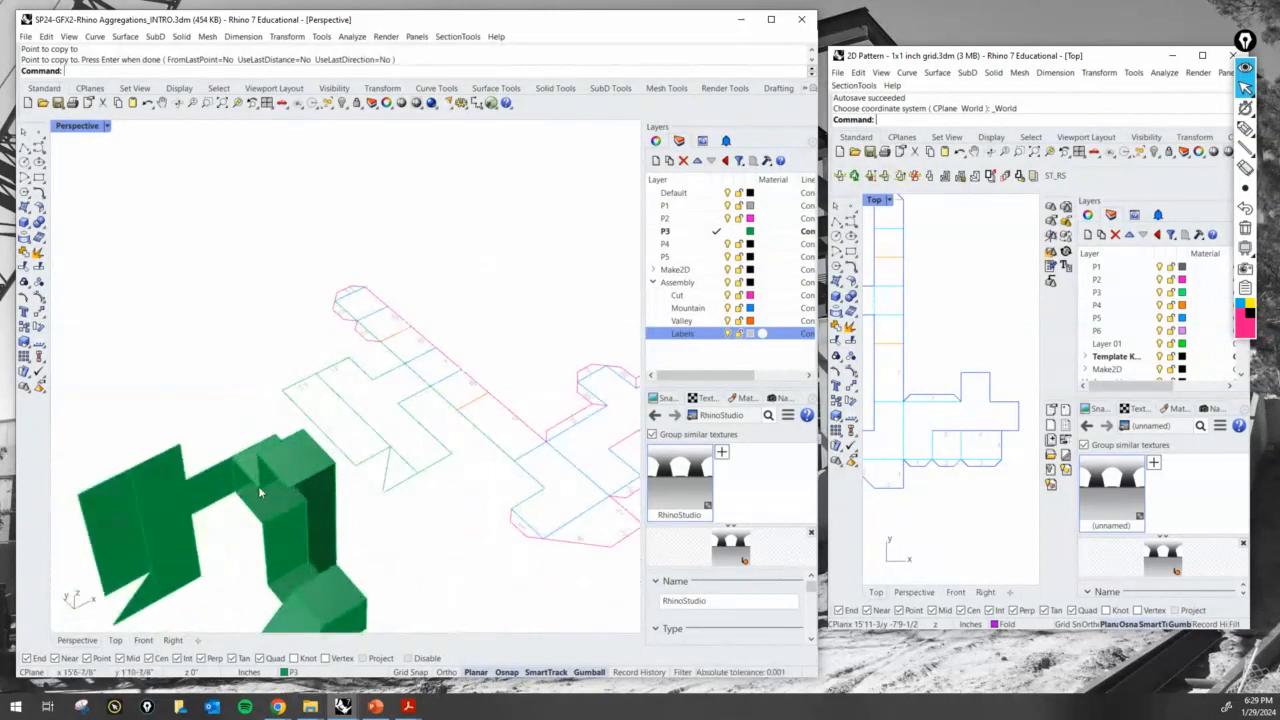
scroll(386, 318, "up", 2)
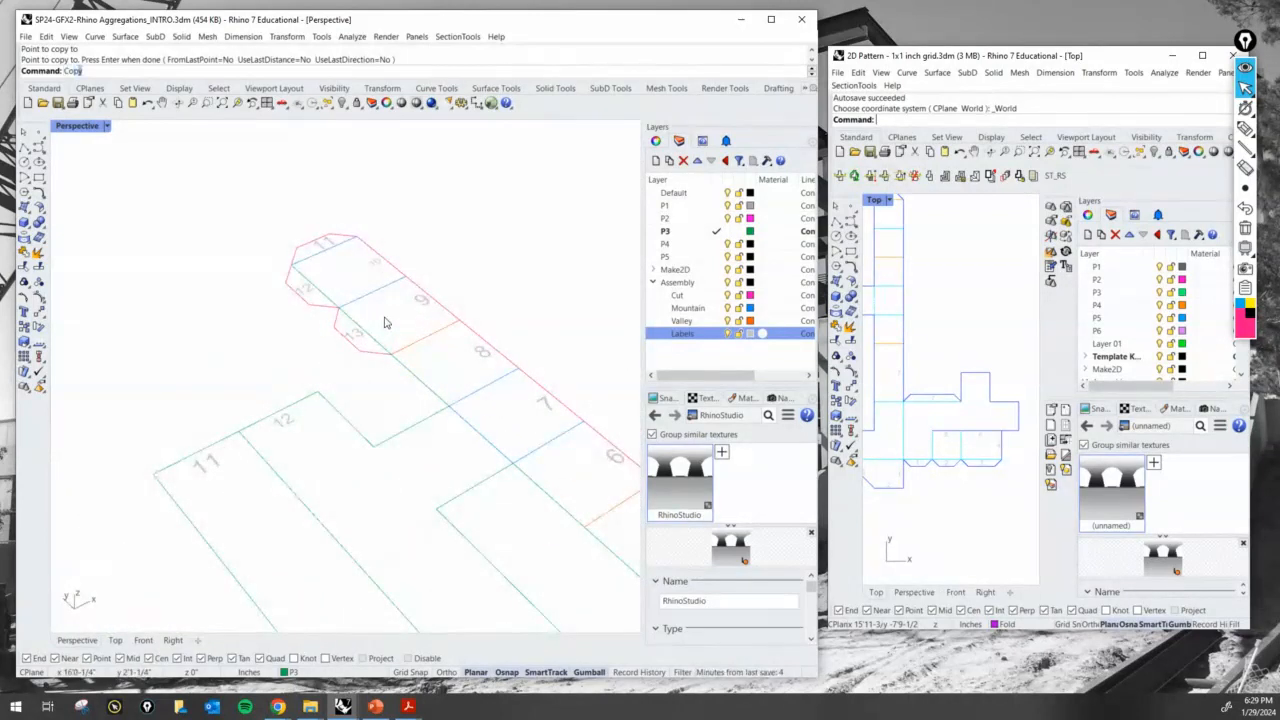
key("Return")
left_click(353, 339)
key("Return")
left_click(354, 337)
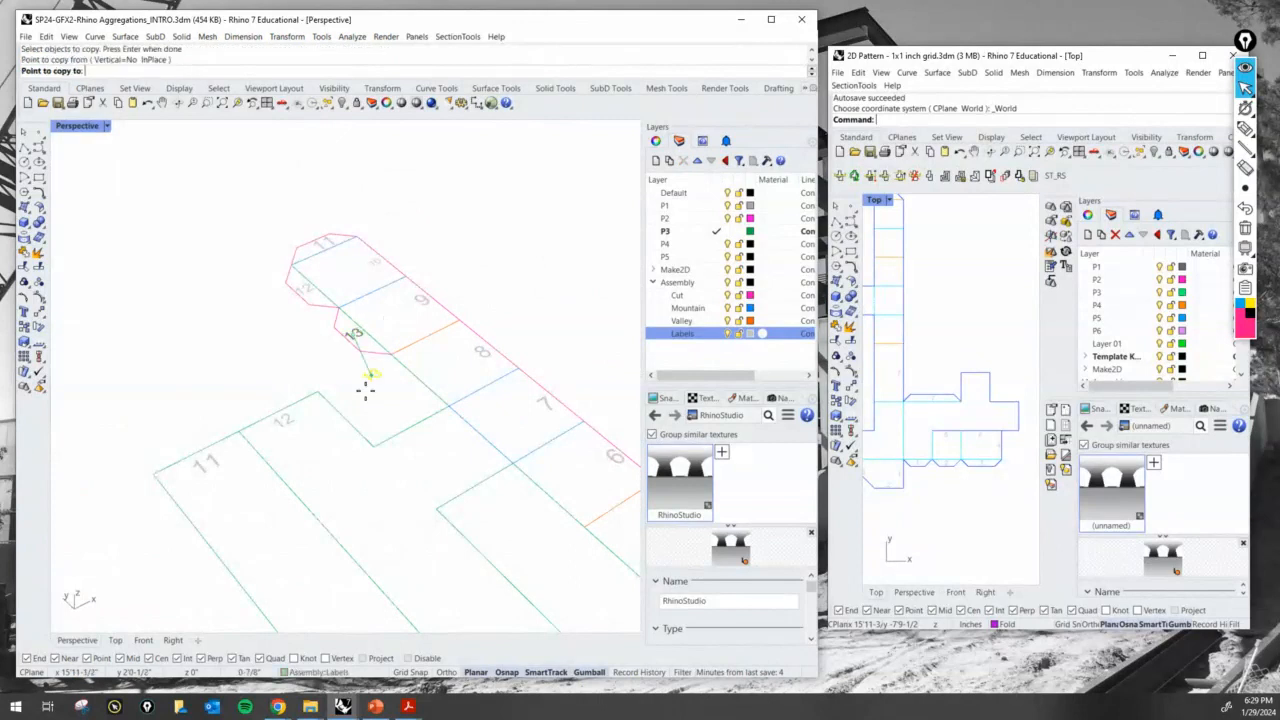
scroll(361, 410, "up", 4)
left_click(315, 443)
scroll(315, 443, "down", 4)
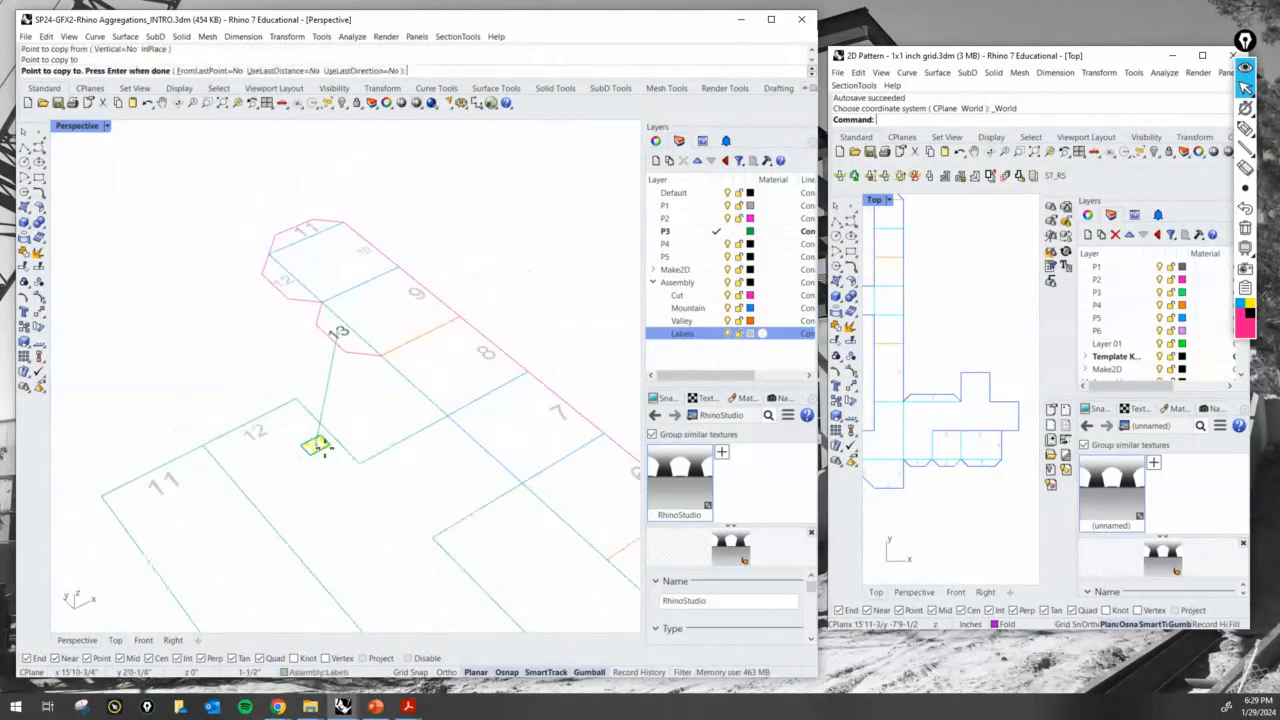
key("Return")
Mark the next matching edges on the folded 3D model and the flat pattern with the annotation pen, and clear the marks
right_click_drag(409, 492, 300, 515)
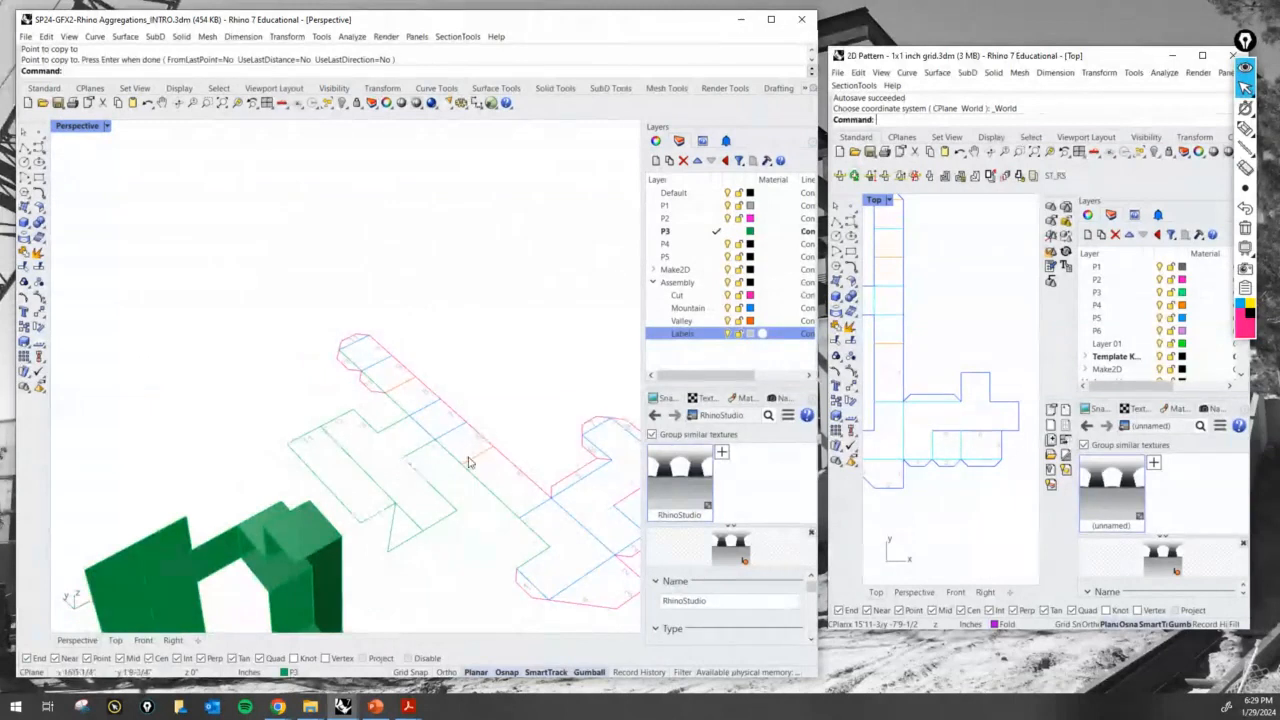
right_click_drag(414, 471, 326, 518)
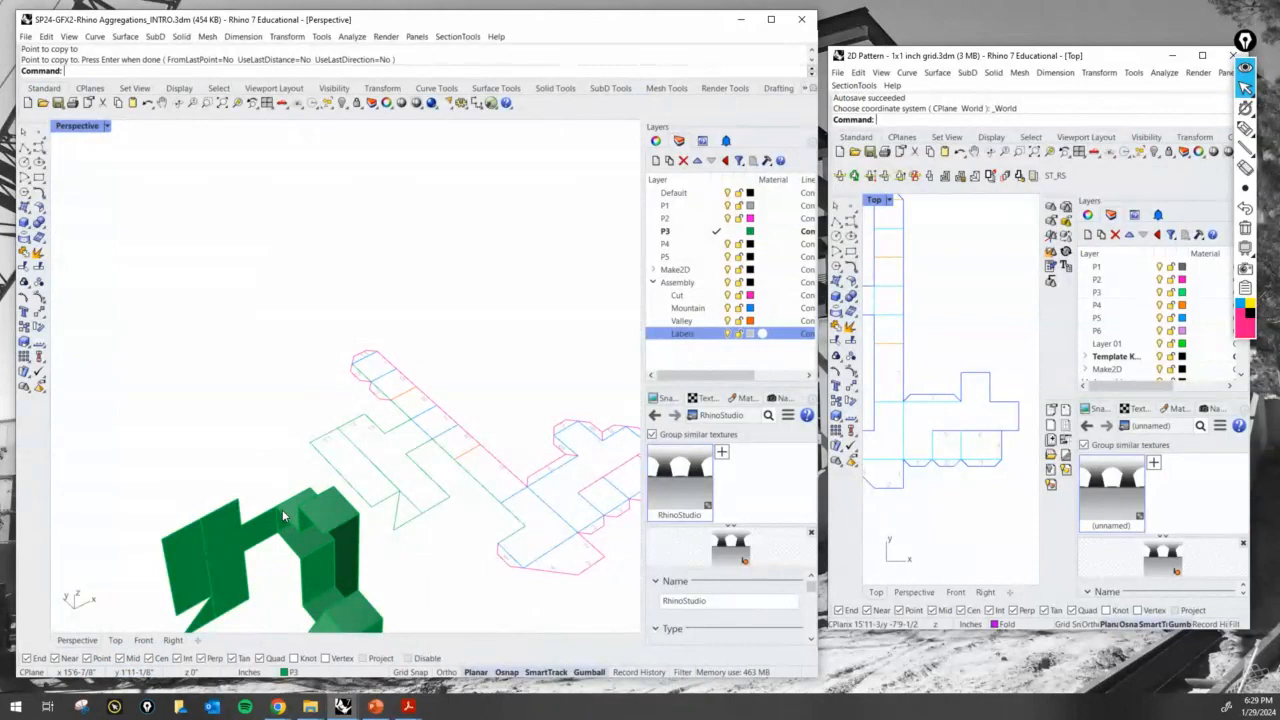
left_click(1245, 128)
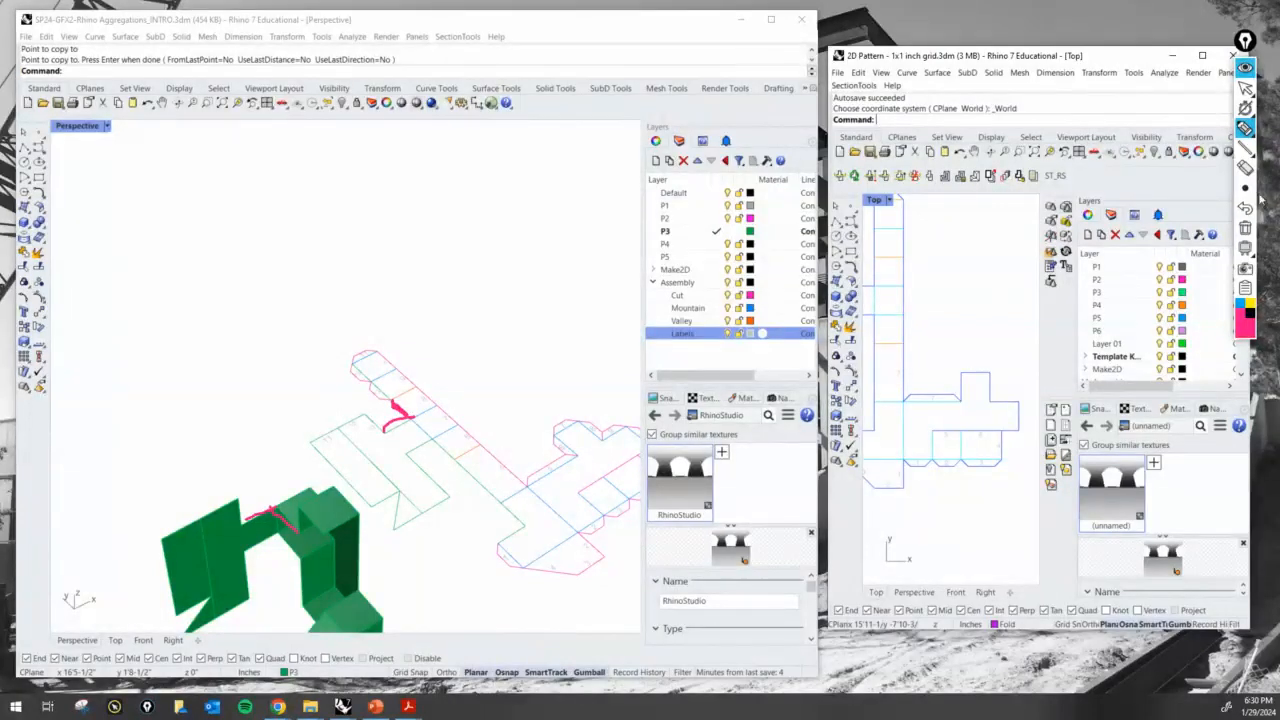
left_click(1245, 229)
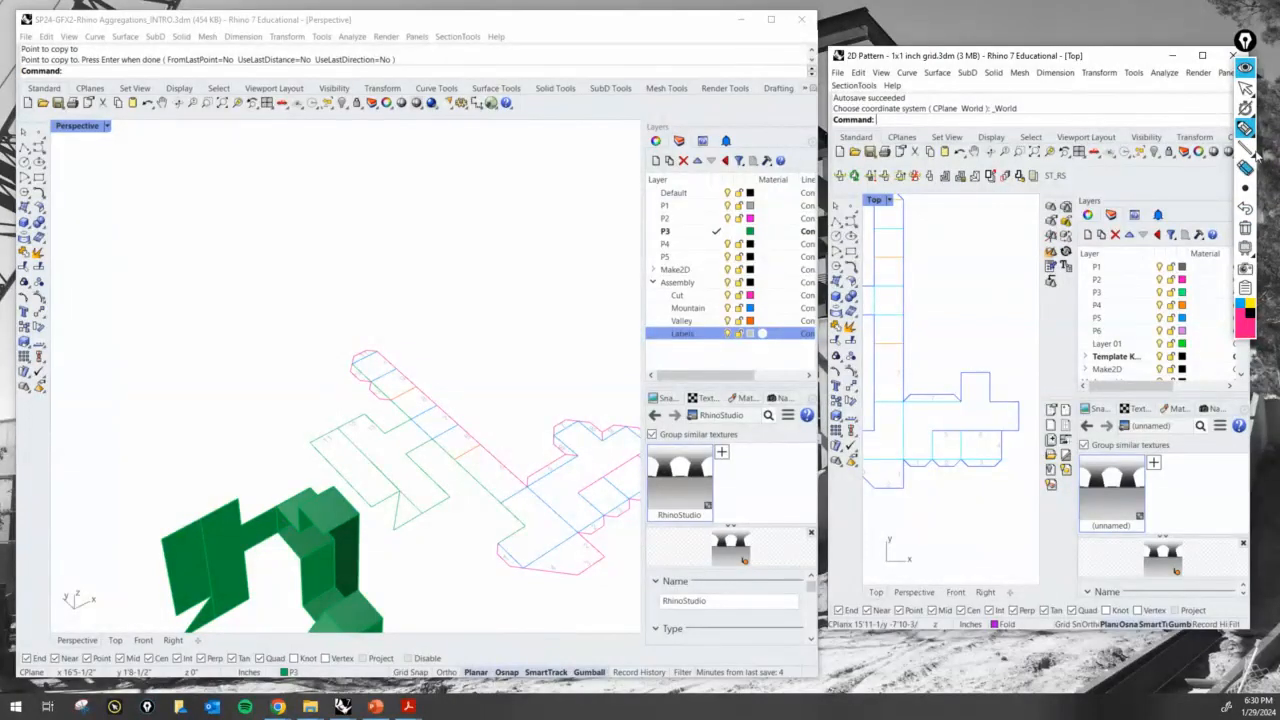
left_click(1245, 88)
Copy glue tab 13 with its label along the strip, endpoint to endpoint, onto the free edge beside panel 8
scroll(460, 370, "up", 5)
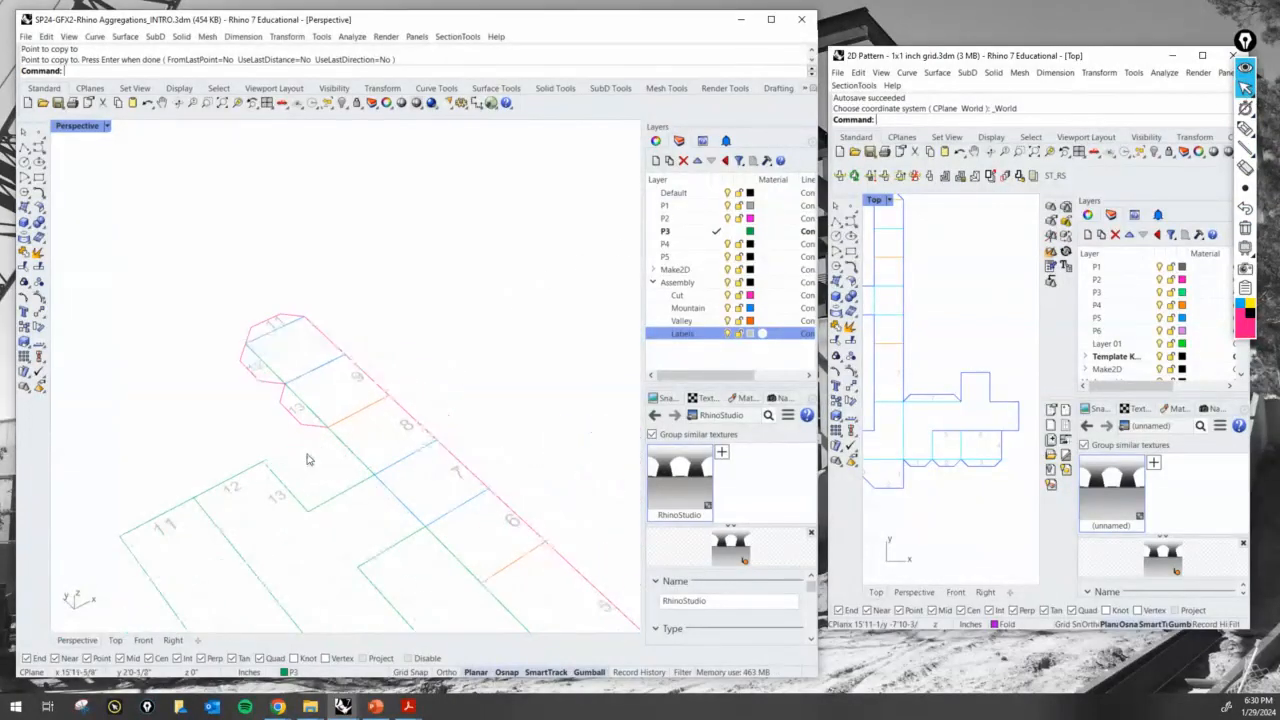
scroll(291, 484, "up", 2)
type("copy")
key("Return")
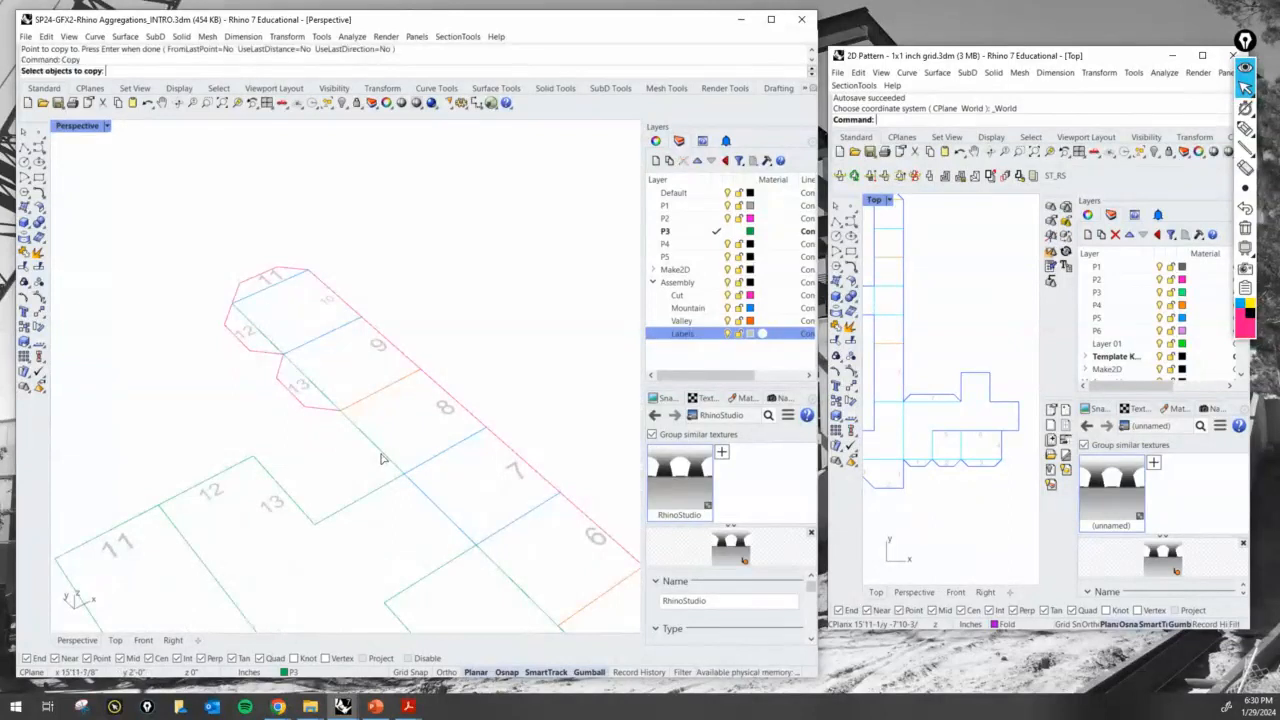
scroll(355, 430, "up", 1)
left_click(297, 384)
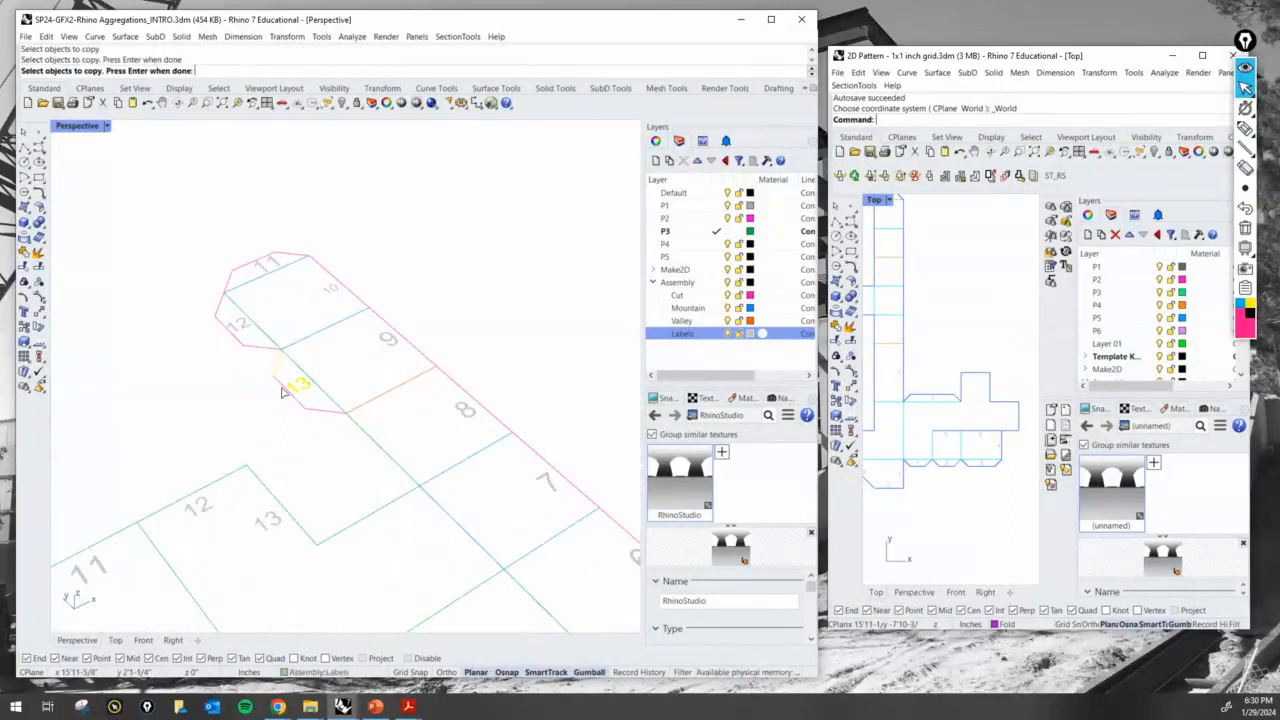
key("Return")
left_click(282, 349)
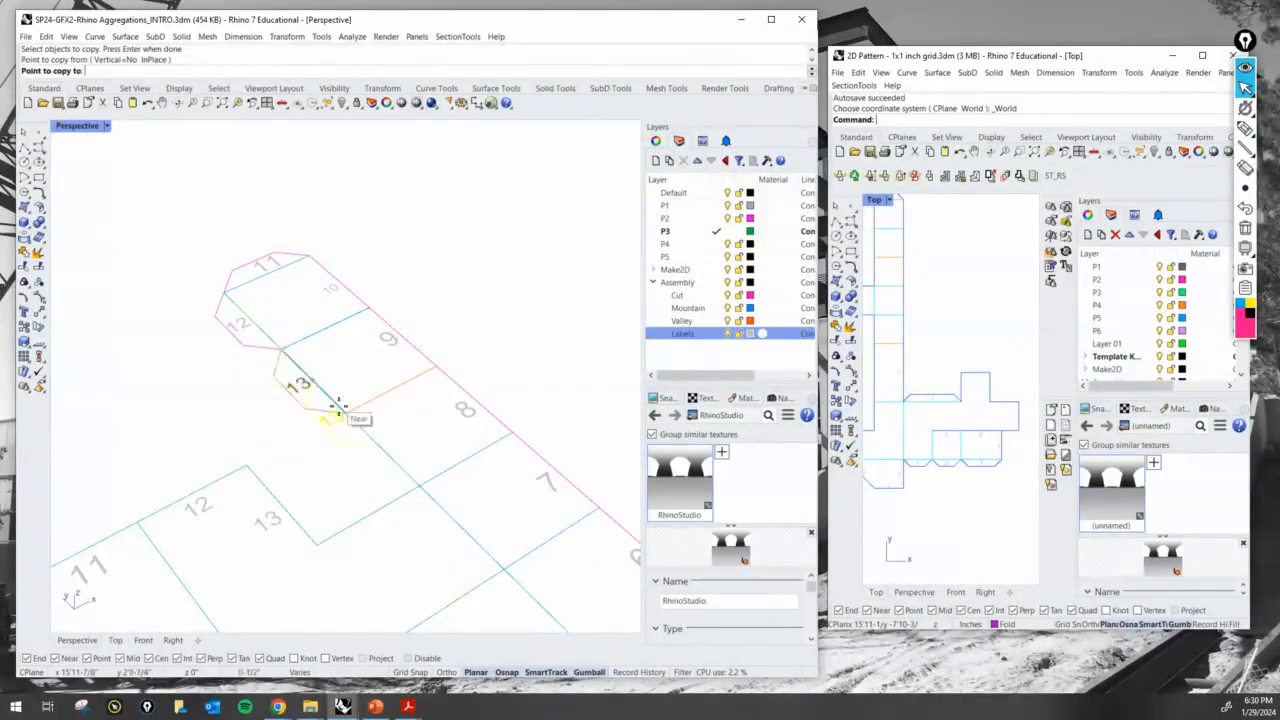
left_click(346, 414)
key("Return")
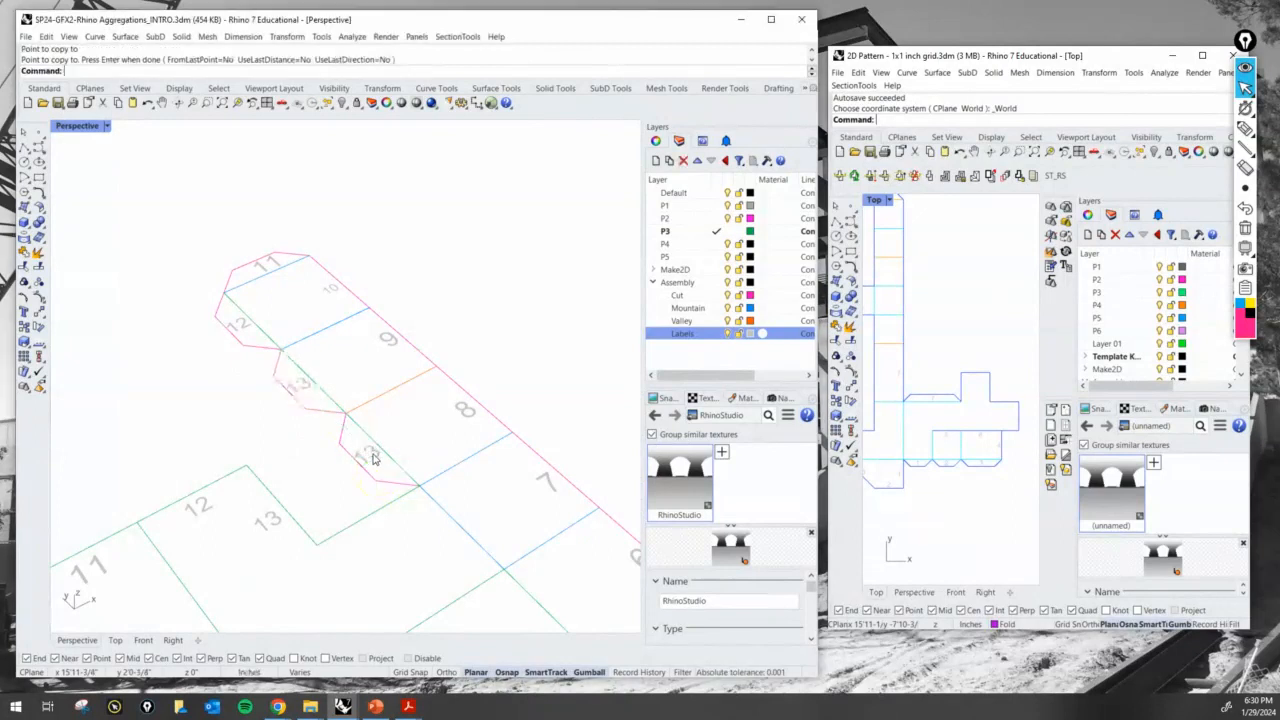
Change the copied label on the tab beside panel 8 to 14
double_click(368, 452)
type("14")
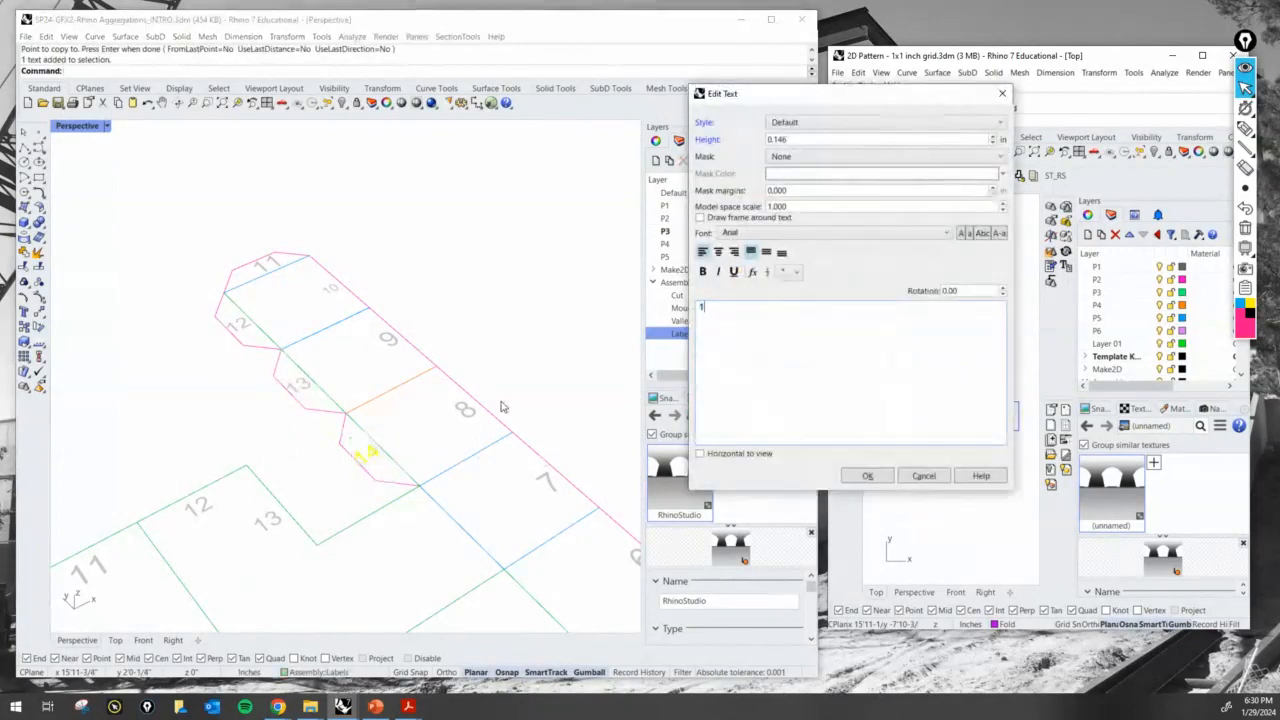
left_click(867, 476)
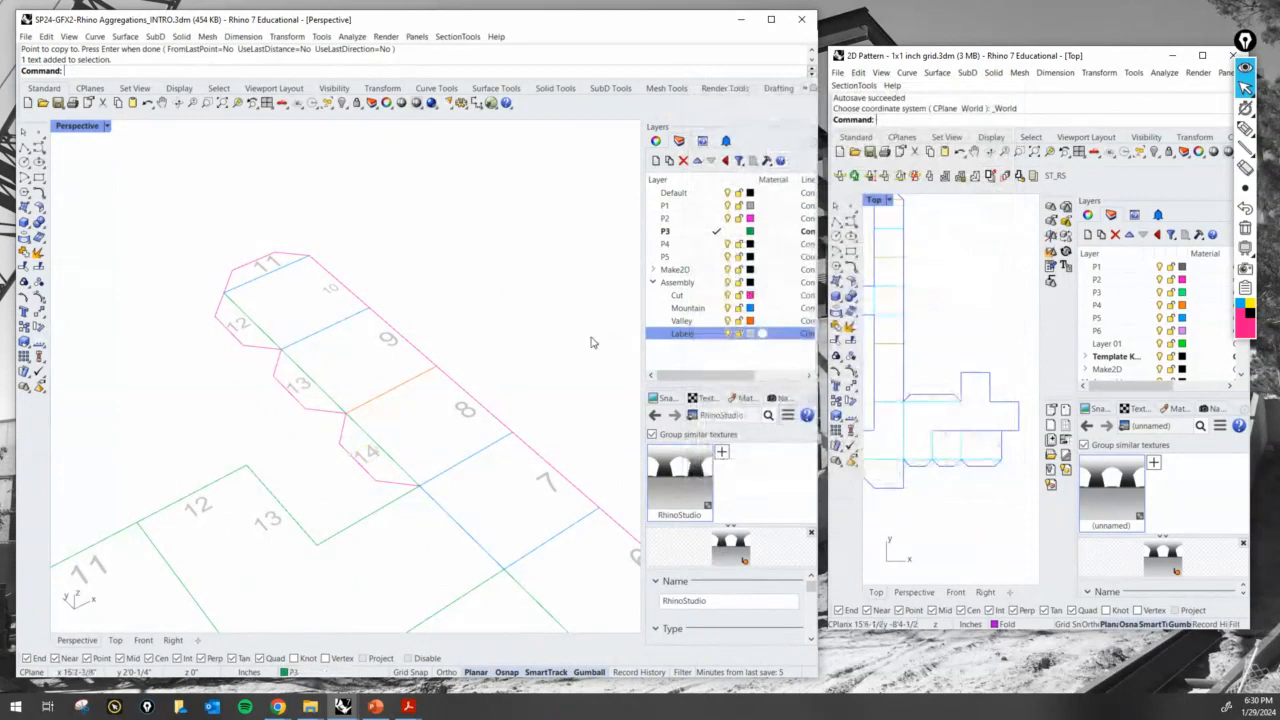
type("copy")
key("Return")
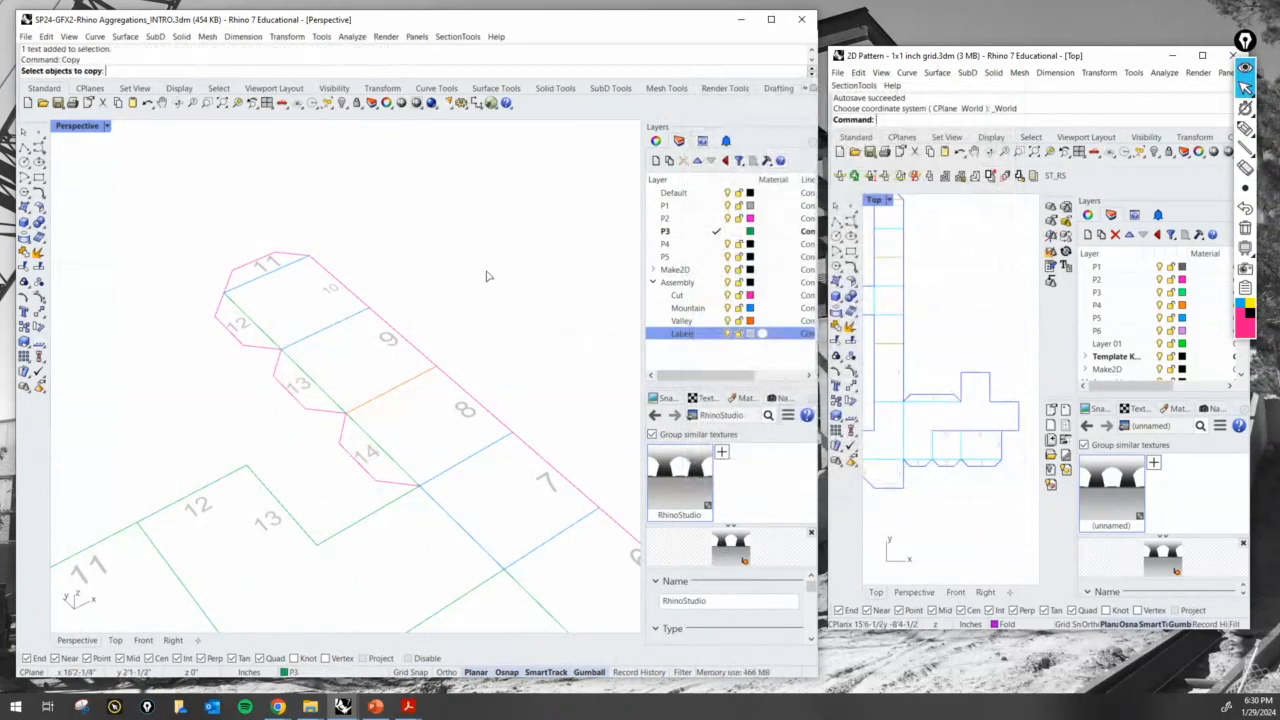
scroll(483, 274, "down", 3)
scroll(345, 429, "up", 3)
left_click(345, 431)
key("Escape")
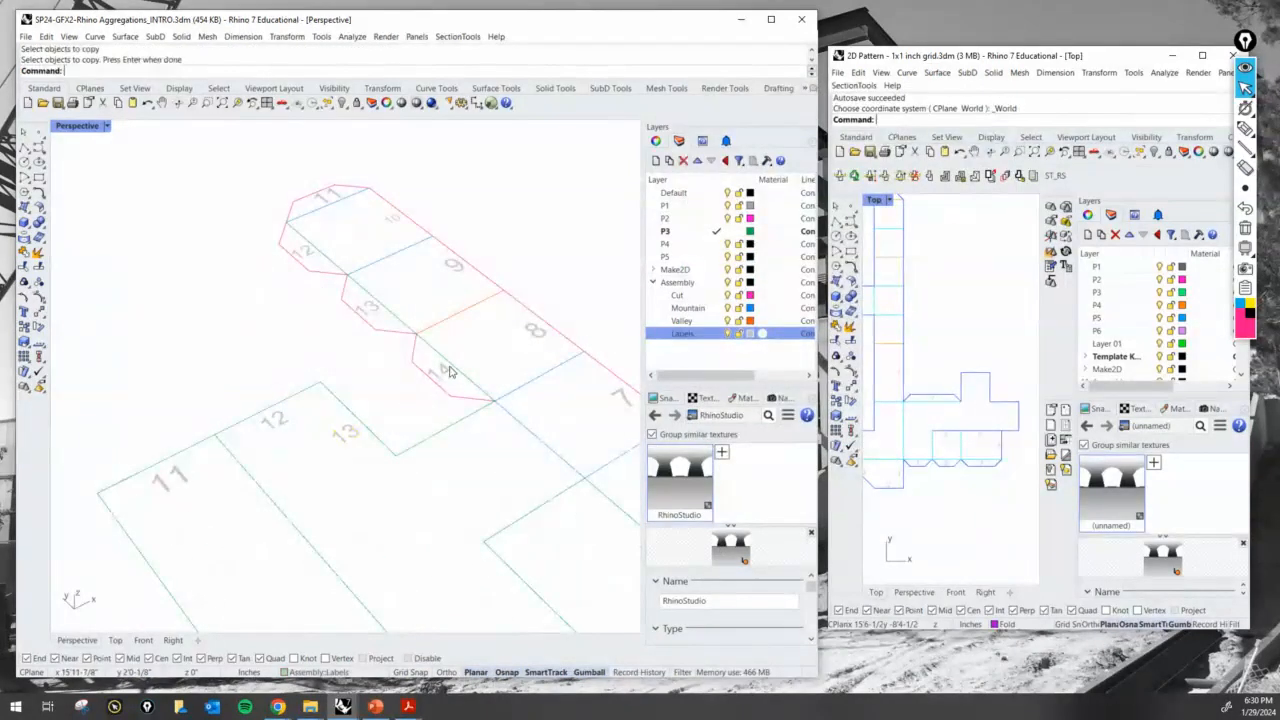
Copy label 14 from its glue tab to the side piece edge that joins the strip, next to label 13
key("Return")
left_click(447, 375)
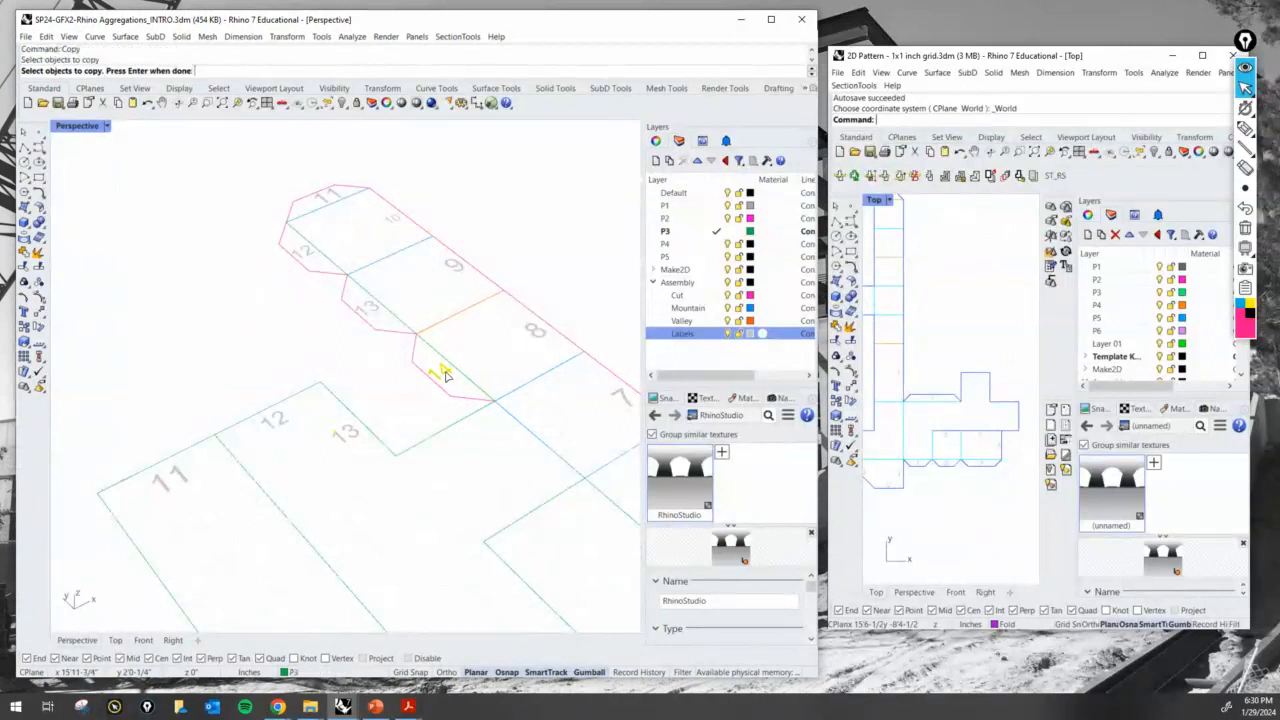
key("Return")
left_click(444, 372)
scroll(460, 452, "up", 2)
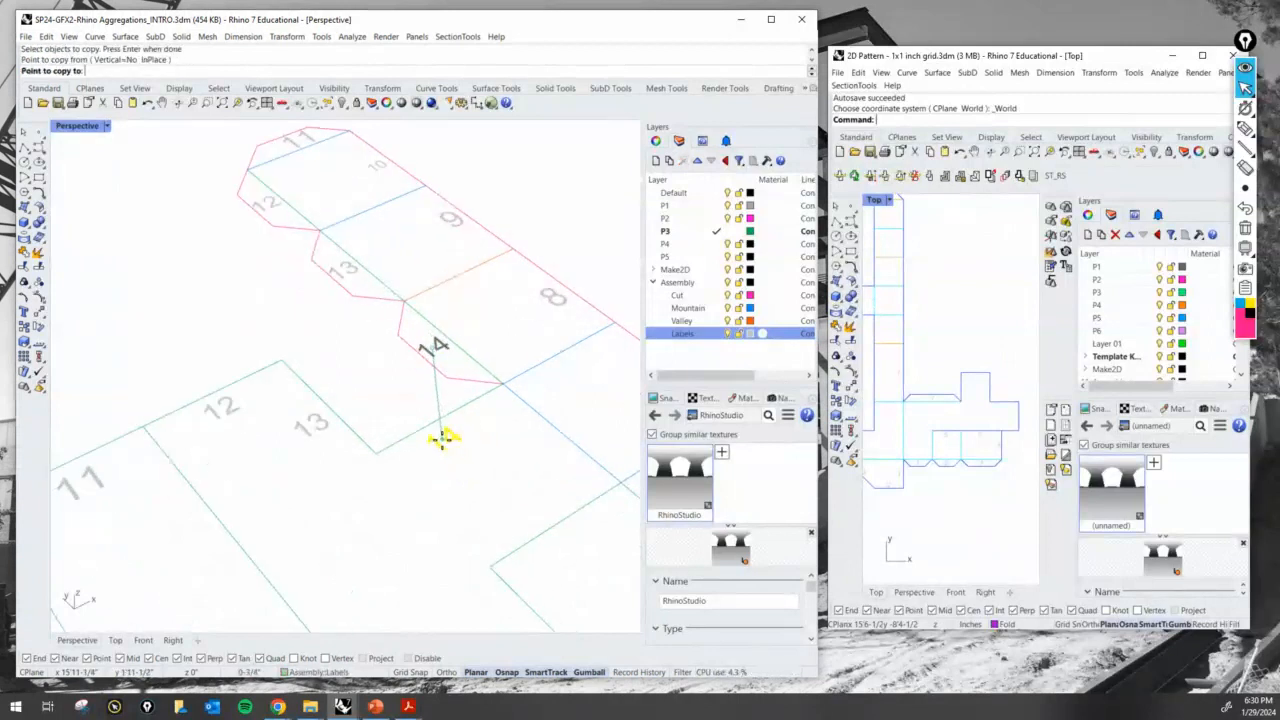
left_click(442, 438)
key("Return")
Assign the three fold lines at the base of glue tabs 12, 13 and 14 to the Mountain layer
scroll(462, 460, "down", 5)
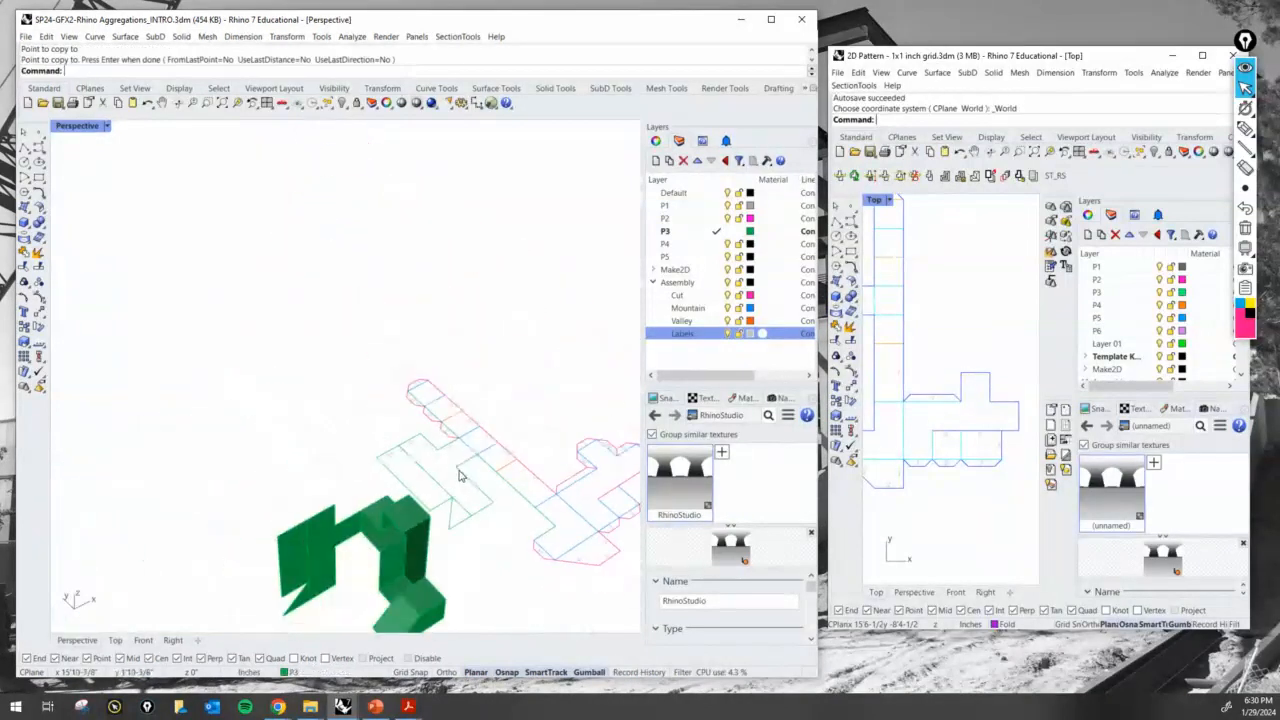
right_click_drag(461, 476, 329, 409, "shift")
scroll(337, 378, "up", 4)
scroll(346, 370, "down", 3)
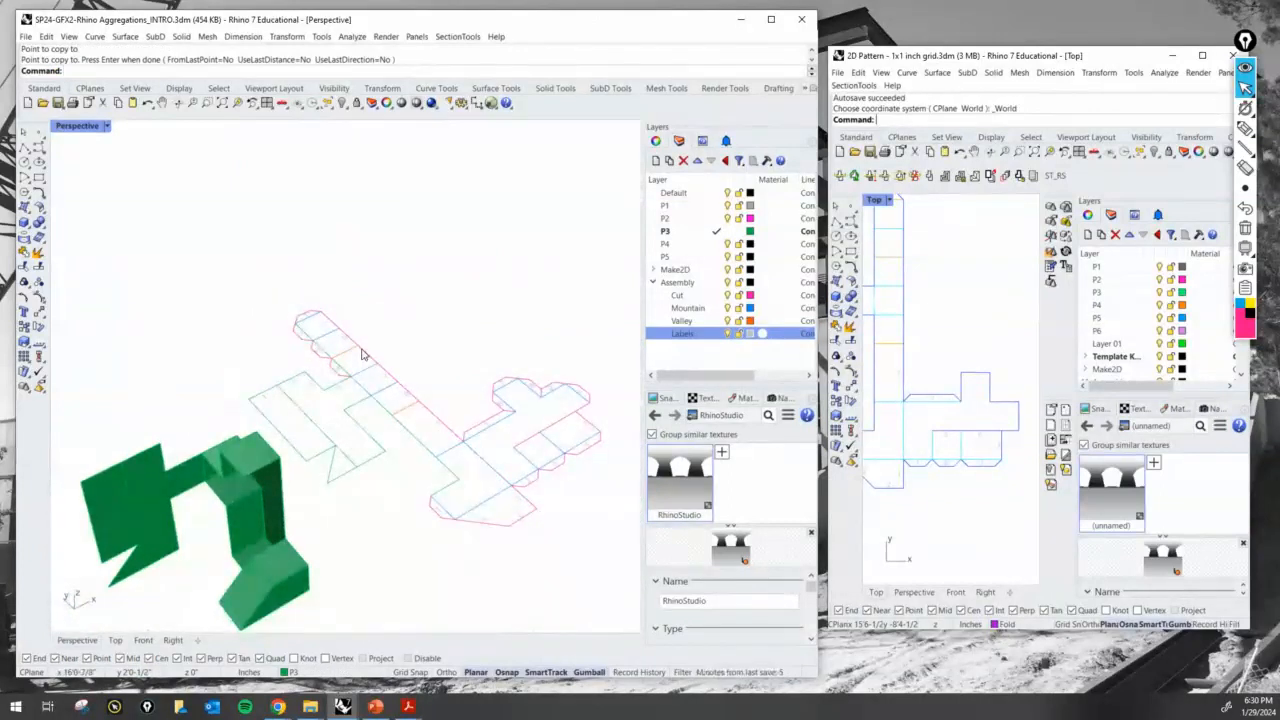
scroll(290, 333, "up", 4)
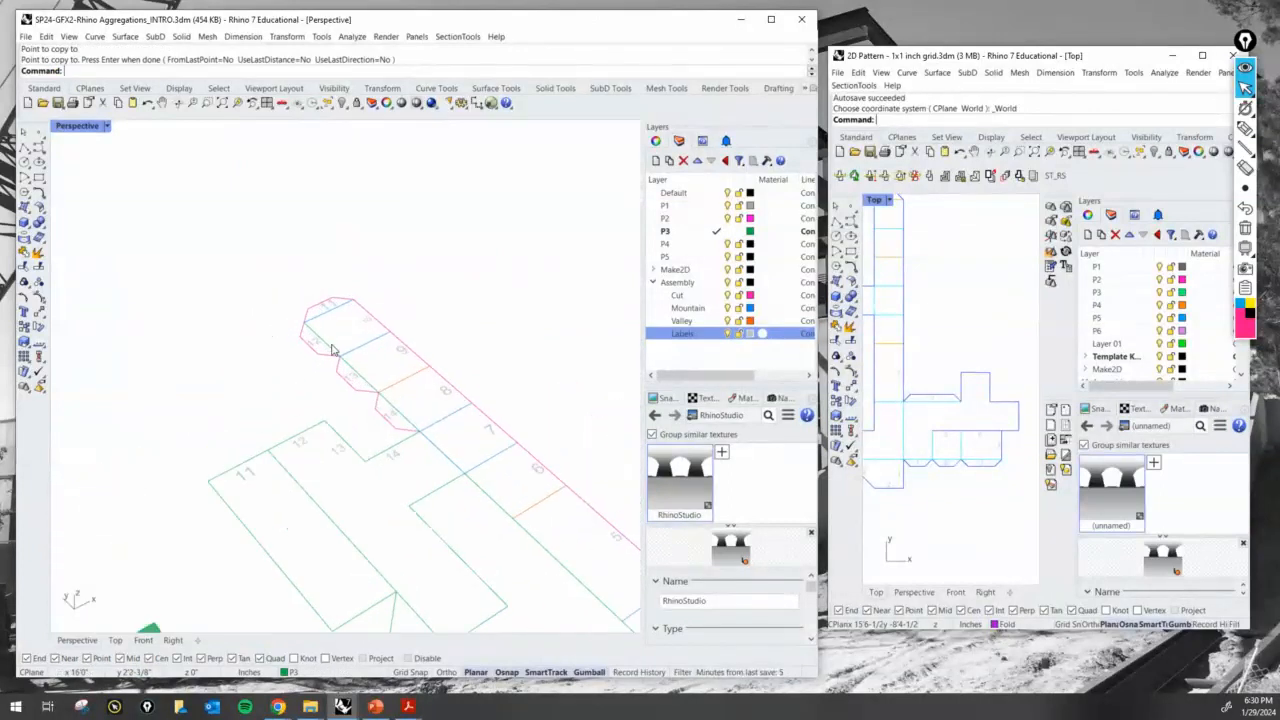
left_click(338, 350)
left_click(373, 388)
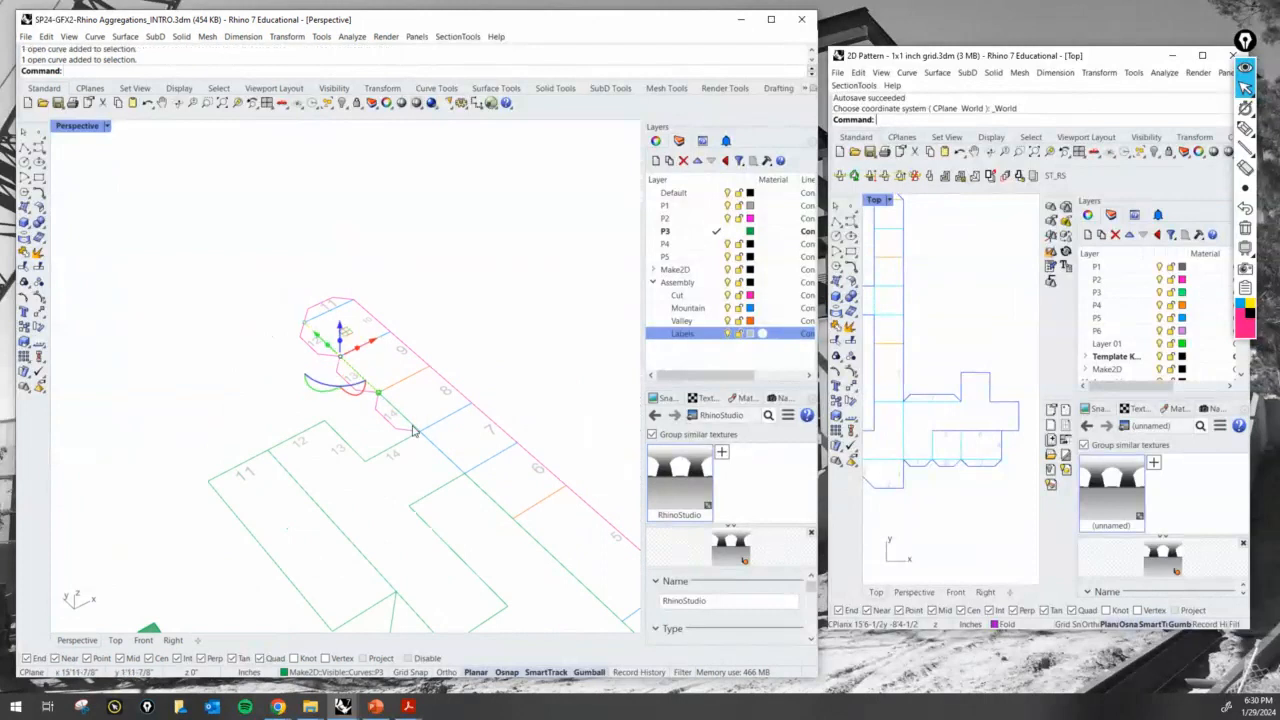
left_click(414, 430)
left_click(320, 672)
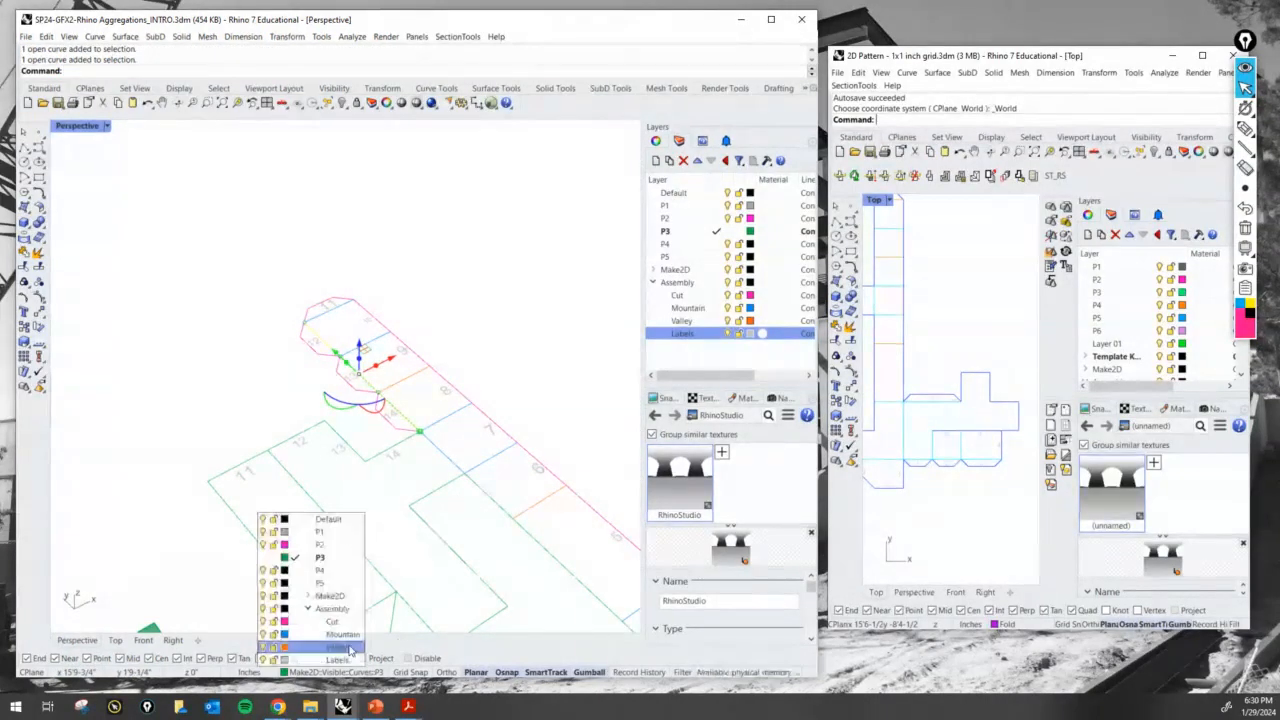
left_click(343, 635)
left_click(196, 385)
Examine the side surface on the folded 3D model to find the next strip edge that needs a glue tab
scroll(222, 420, "down", 5)
right_click_drag(254, 427, 347, 330, "shift")
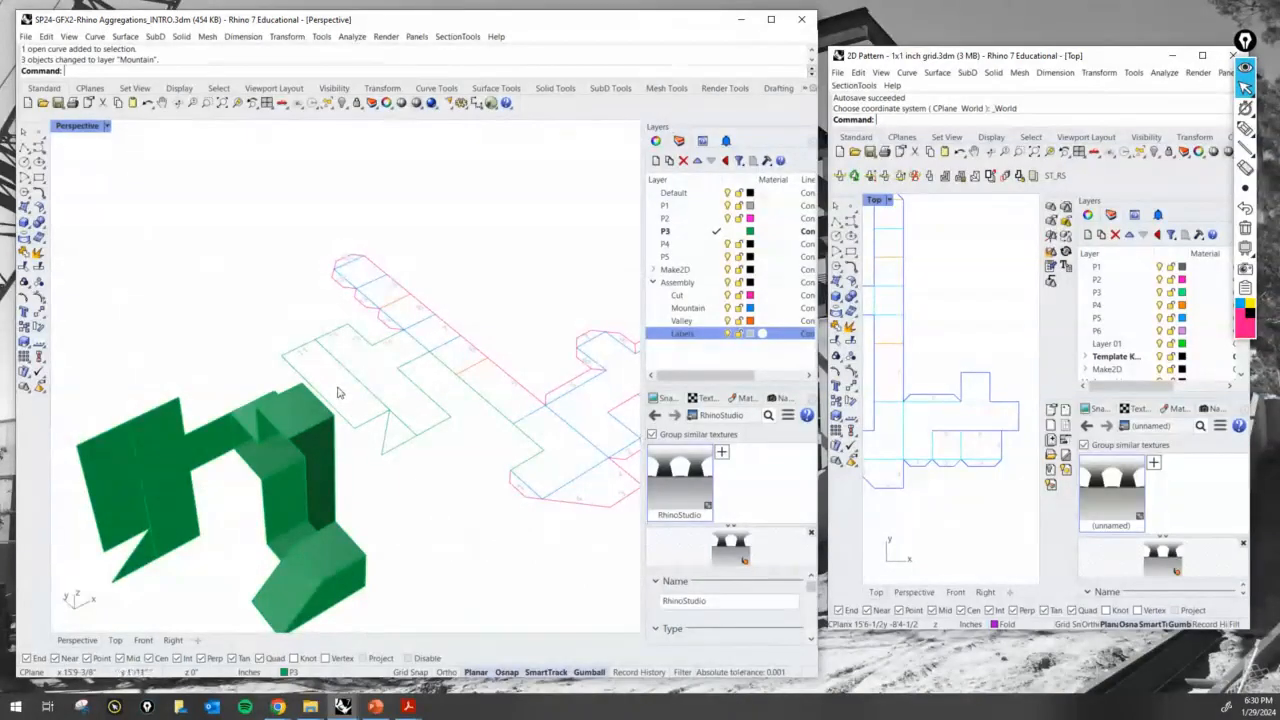
right_click_drag(284, 405, 264, 388)
left_click(199, 347)
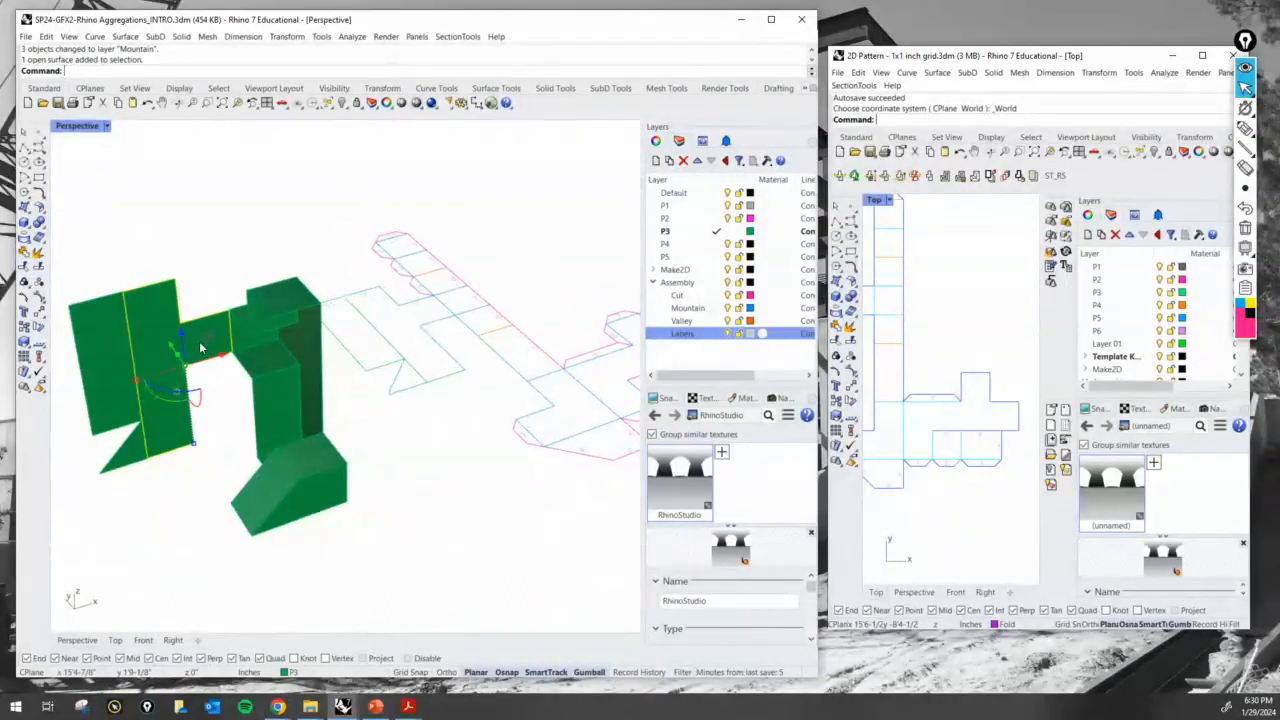
left_click(145, 551)
right_click_drag(428, 459, 374, 478)
scroll(523, 299, "up", 2)
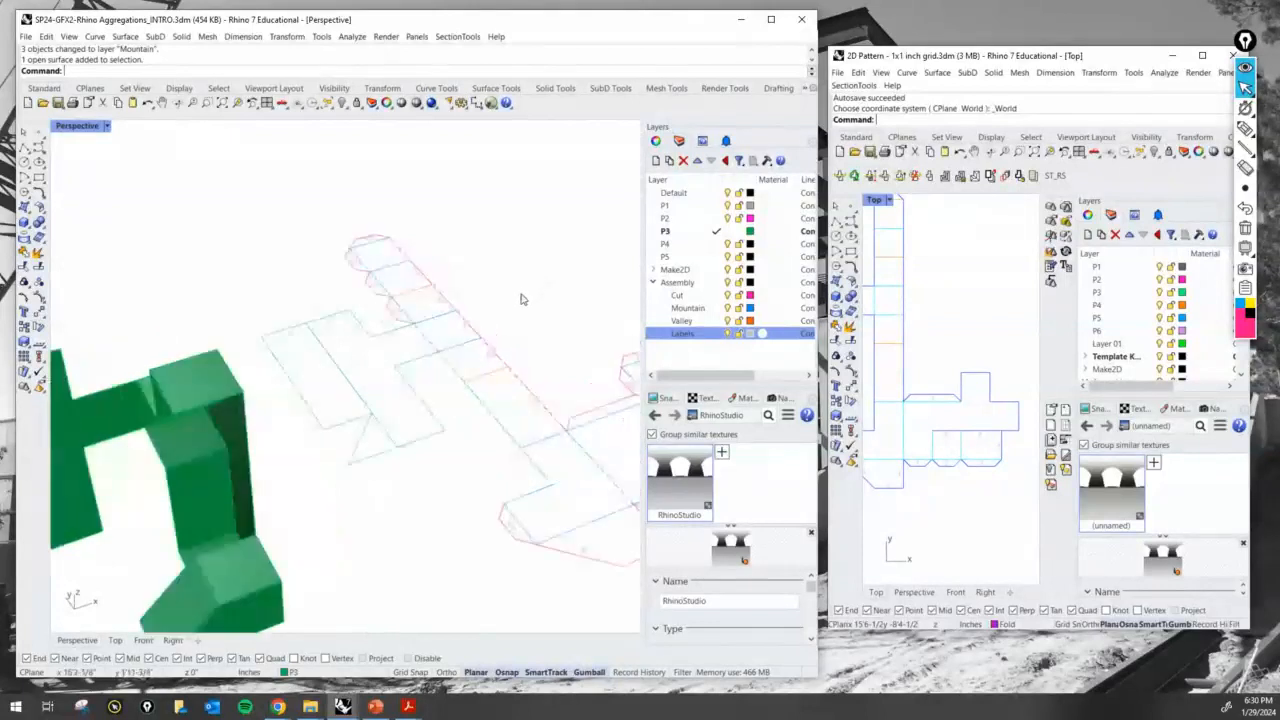
Copy glue tab 14 with its label along the strip, endpoint to endpoint, onto the free edge beside panel 6
scroll(505, 353, "up", 2)
scroll(329, 320, "up", 3)
type("C")
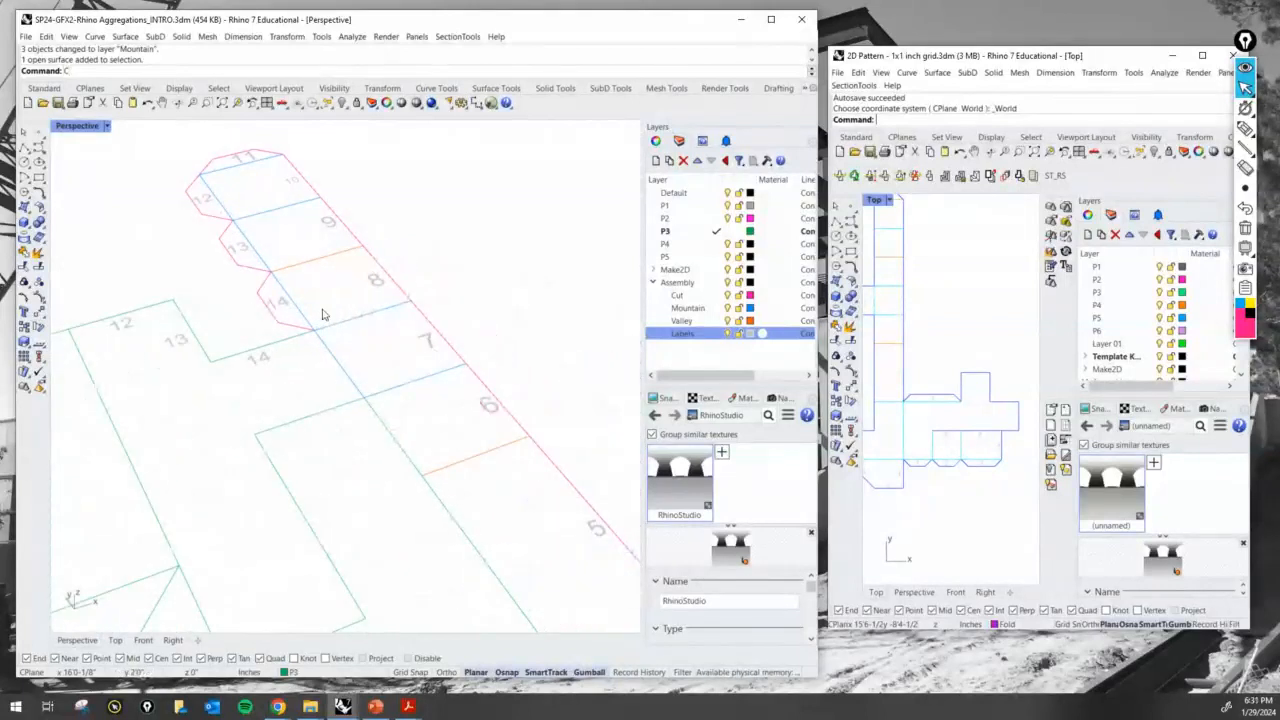
type("opy")
key("Return")
left_click(272, 298)
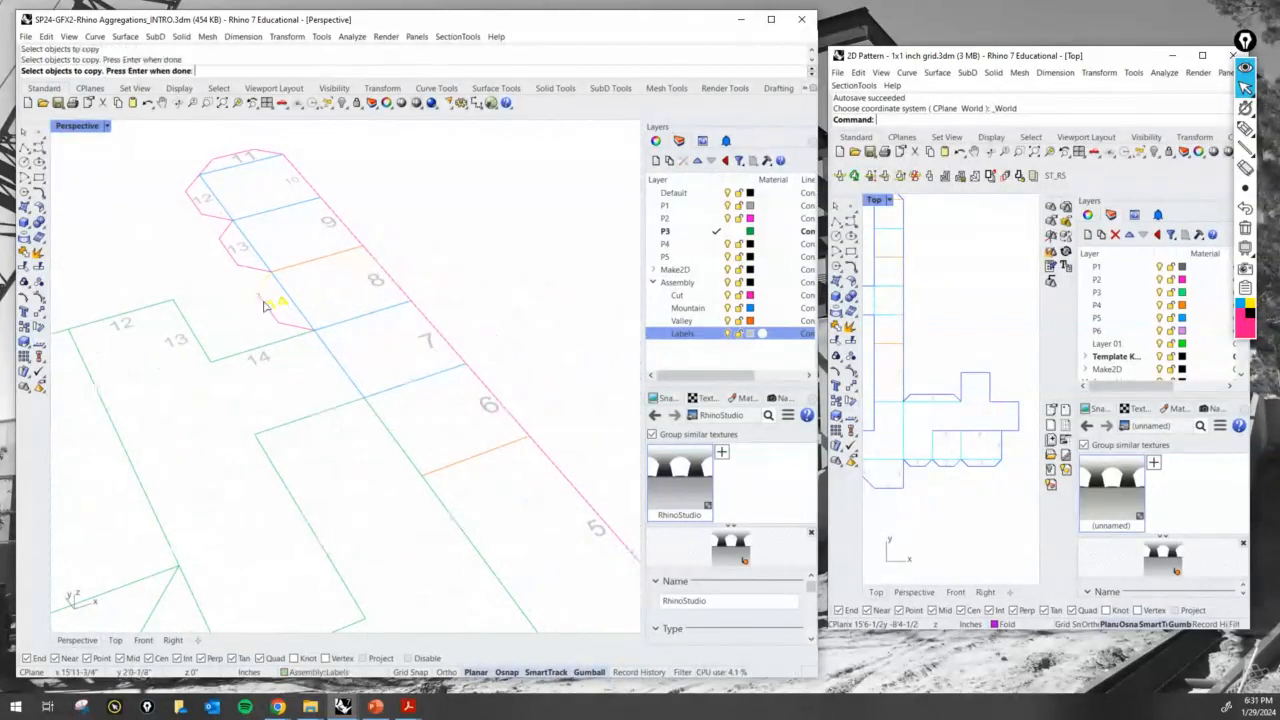
key("Return")
left_click(271, 270)
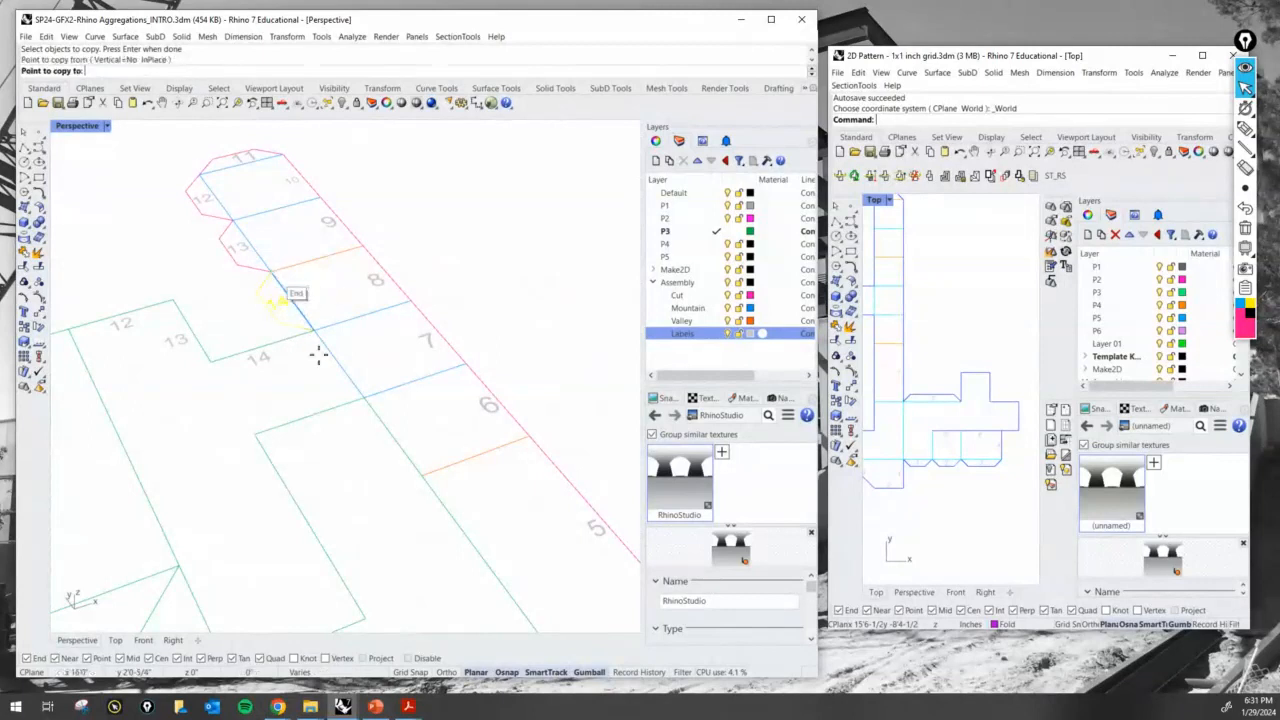
left_click(366, 402)
key("Return")
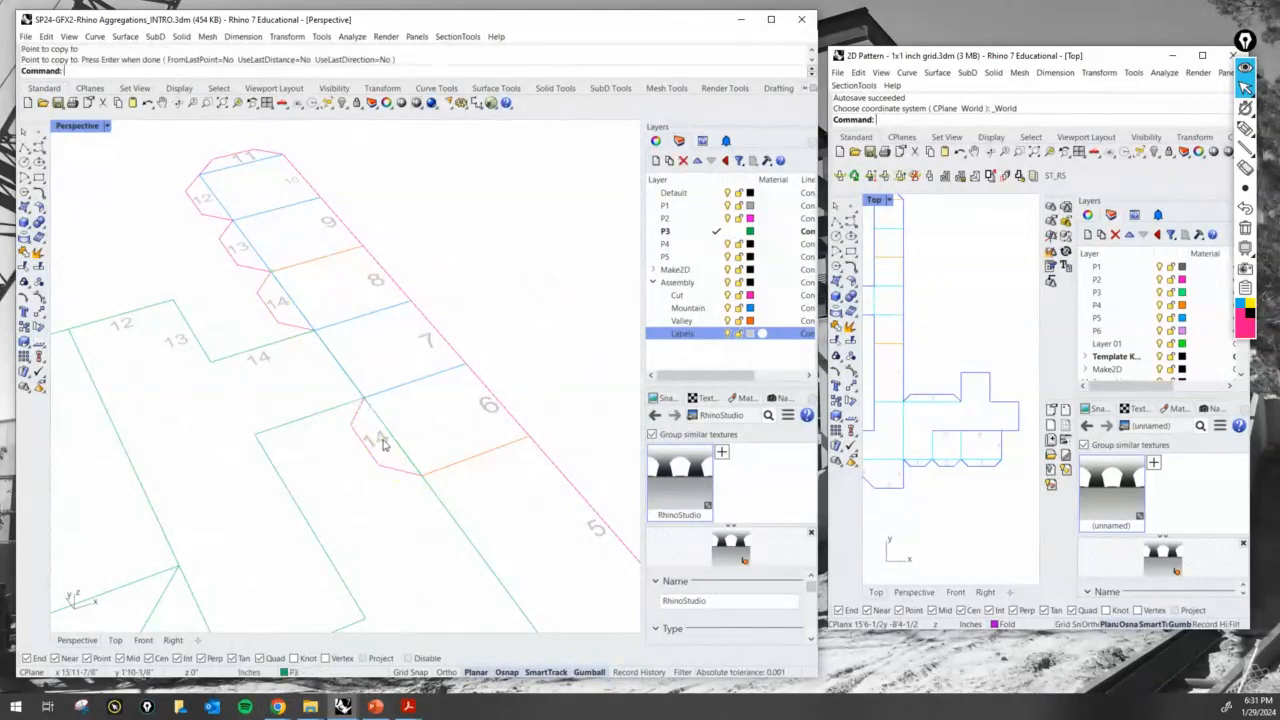
Change the copied label on the tab beside panel 6 to 15
double_click(383, 444)
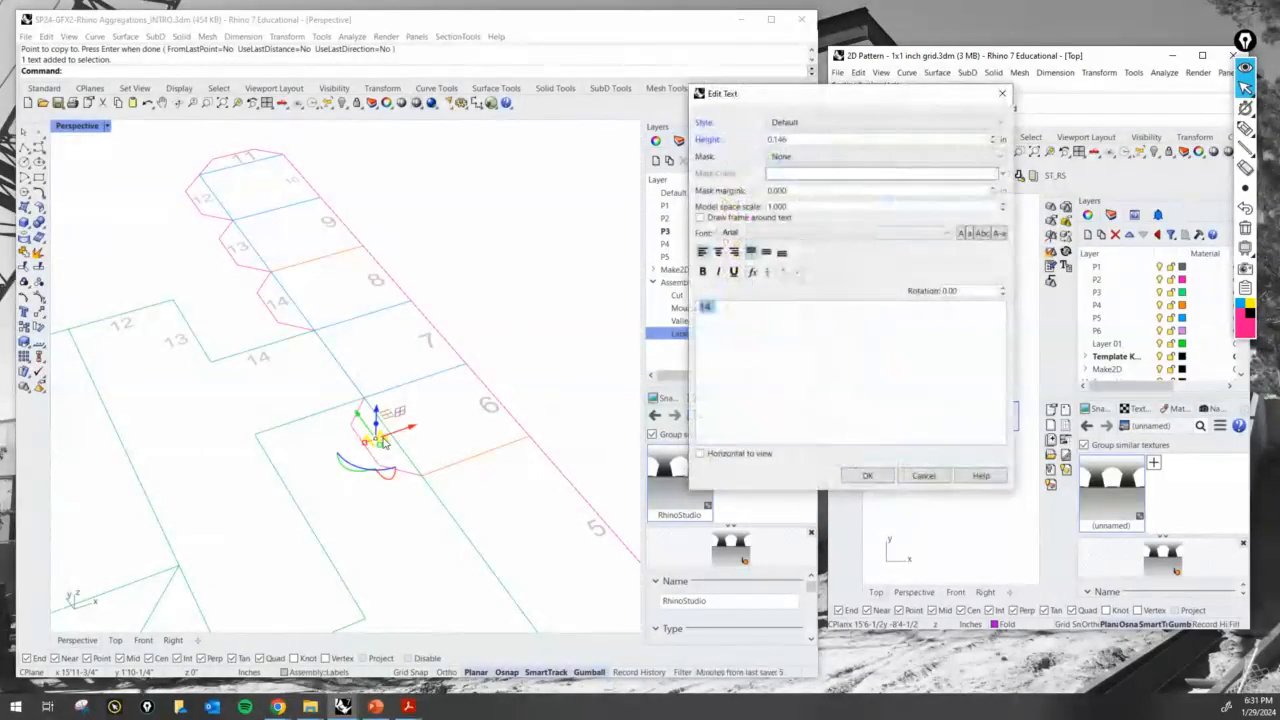
type("15")
key("Return")
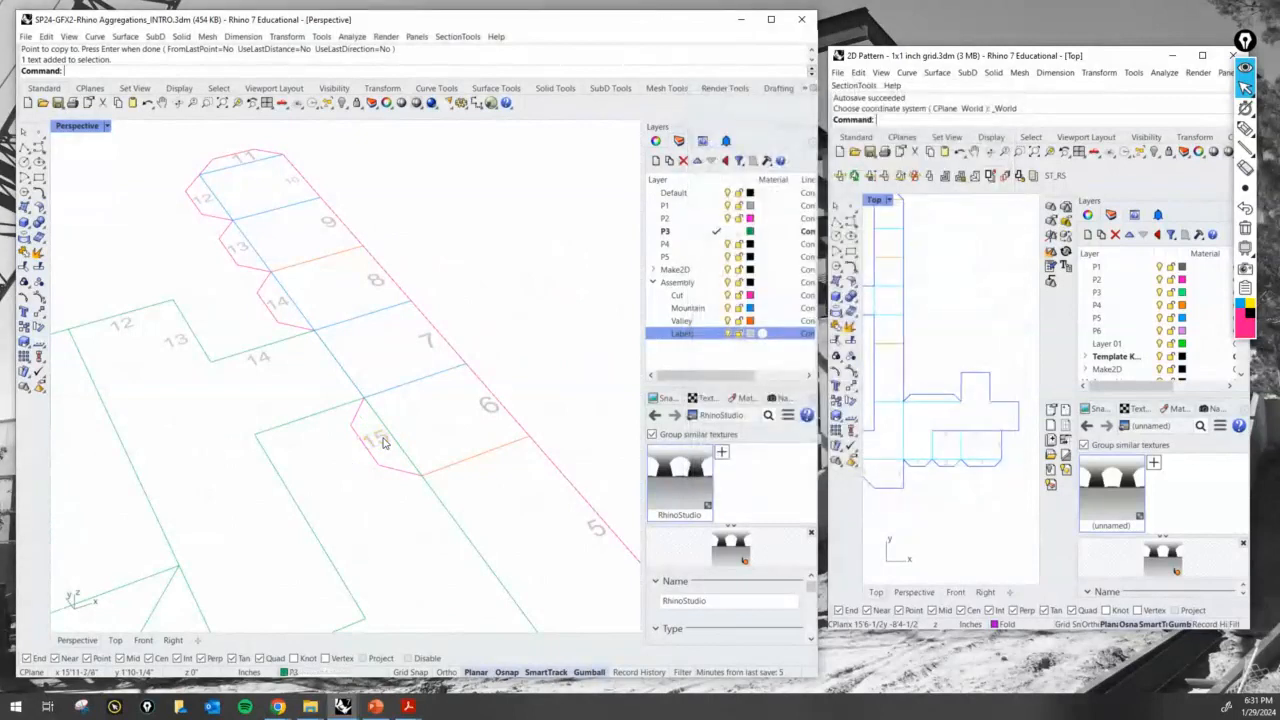
Copy label 15 from its glue tab to the matching edge of the side panel, next to label 14
key("Return")
left_click(383, 444)
key("Return")
scroll(370, 465, "up", 2)
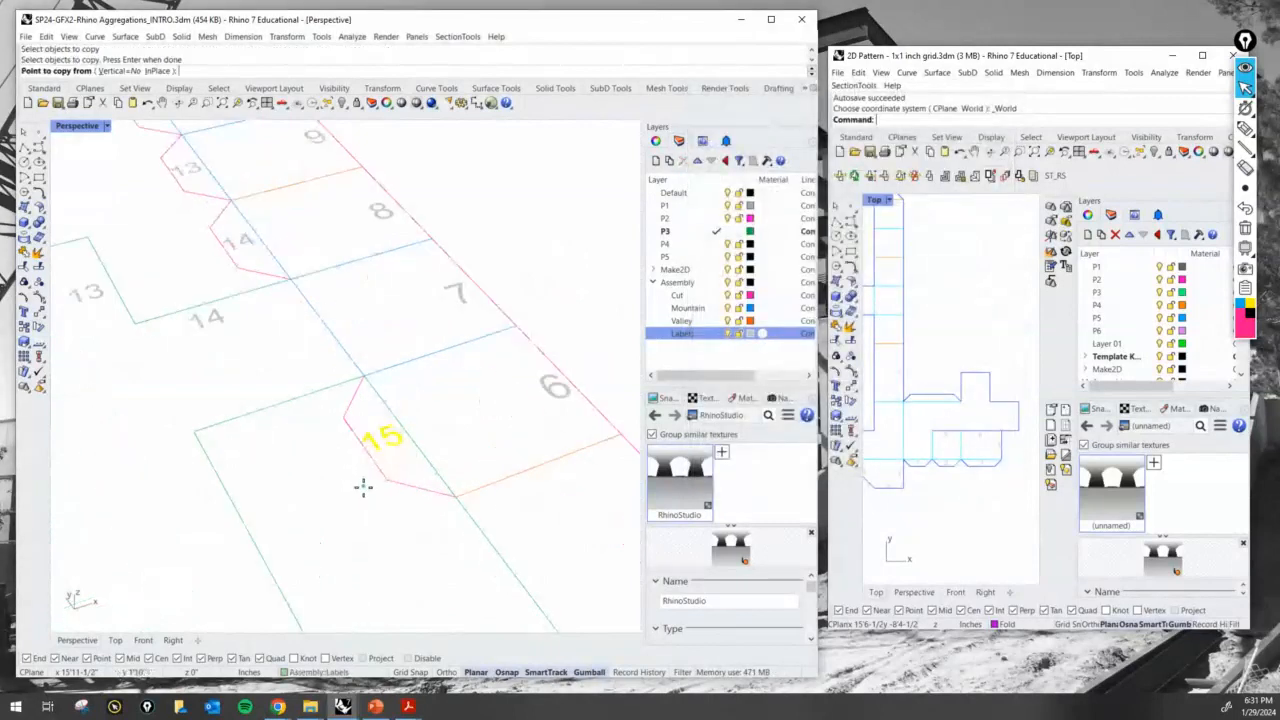
left_click(363, 488)
left_click(255, 432)
scroll(274, 434, "down", 2)
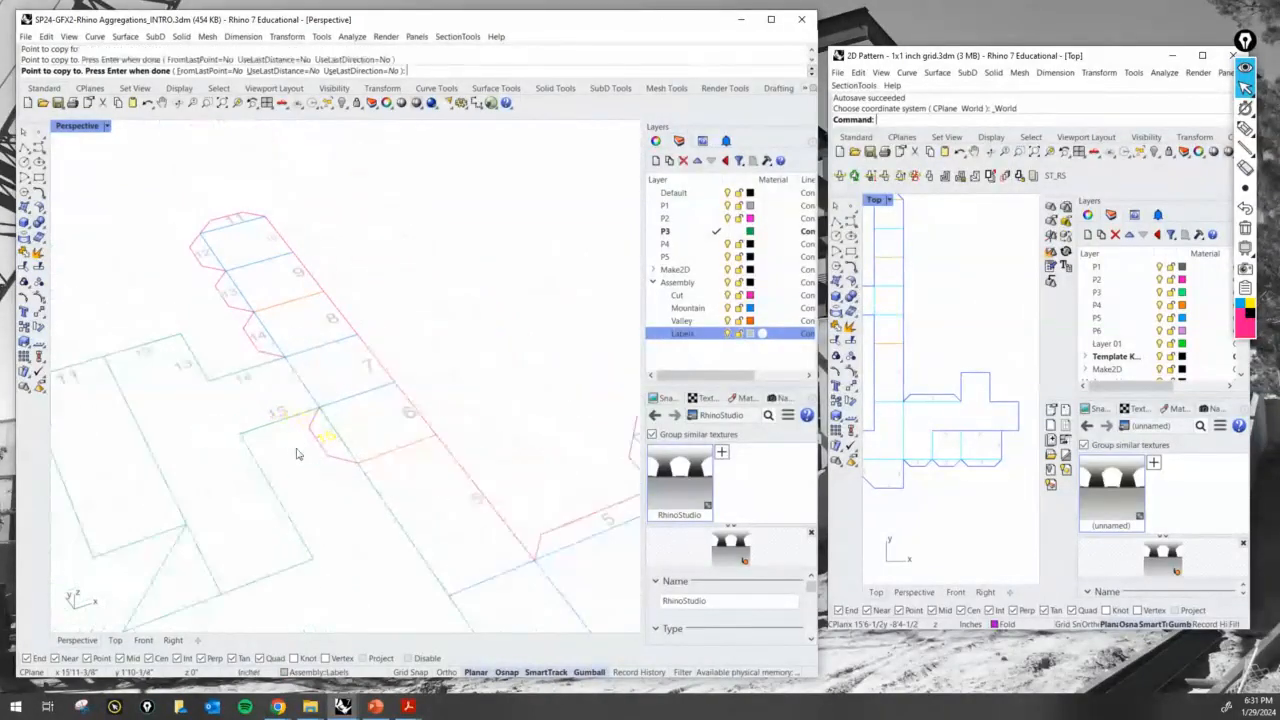
key("Return")
Copy glue tab 15 with its label along the strip, endpoint to endpoint, onto the free edge beside panel 5
scroll(324, 449, "down", 1)
scroll(324, 449, "down", 1)
scroll(340, 436, "down", 1)
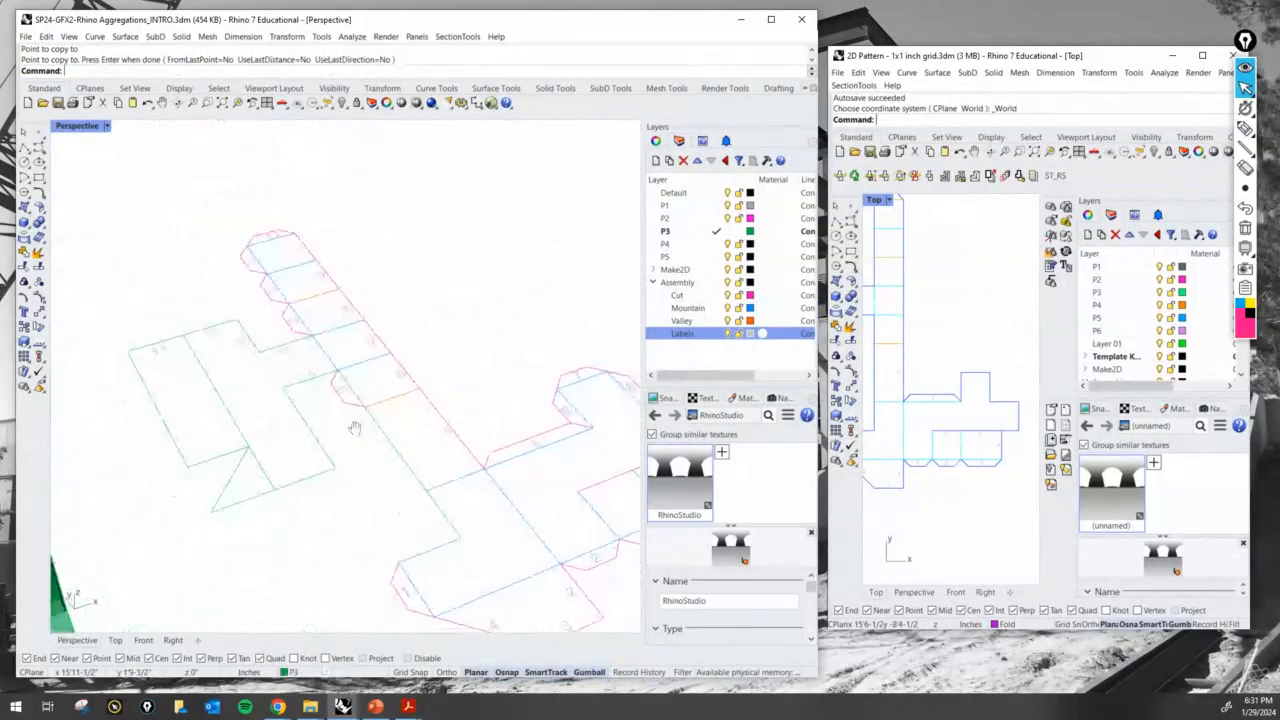
scroll(327, 418, "up", 1)
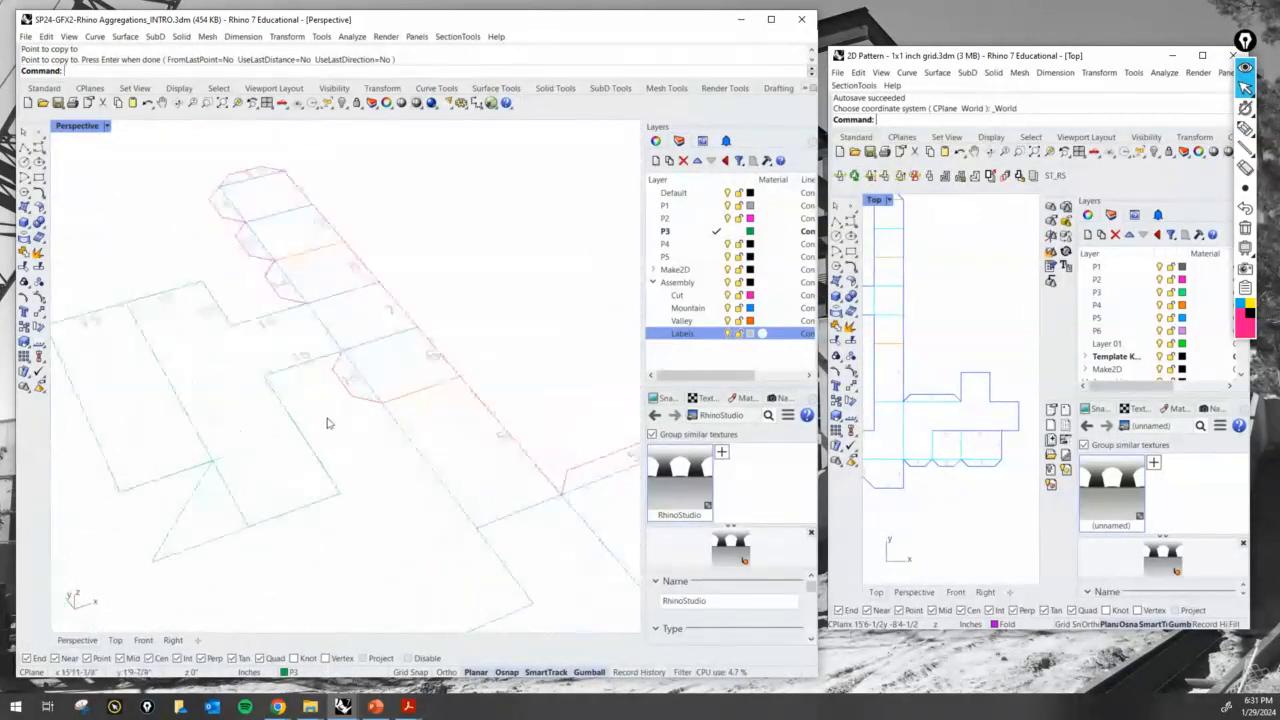
type("copy")
key("Return")
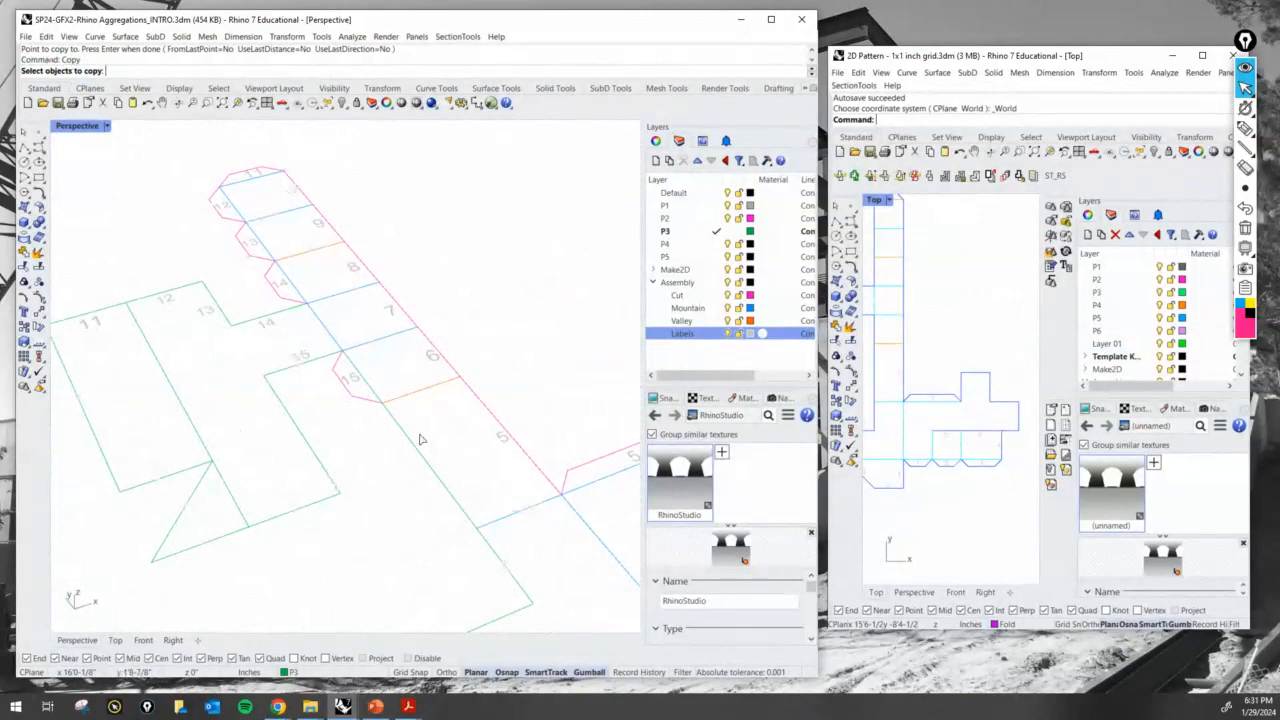
scroll(318, 354, "up", 3)
left_click(354, 381)
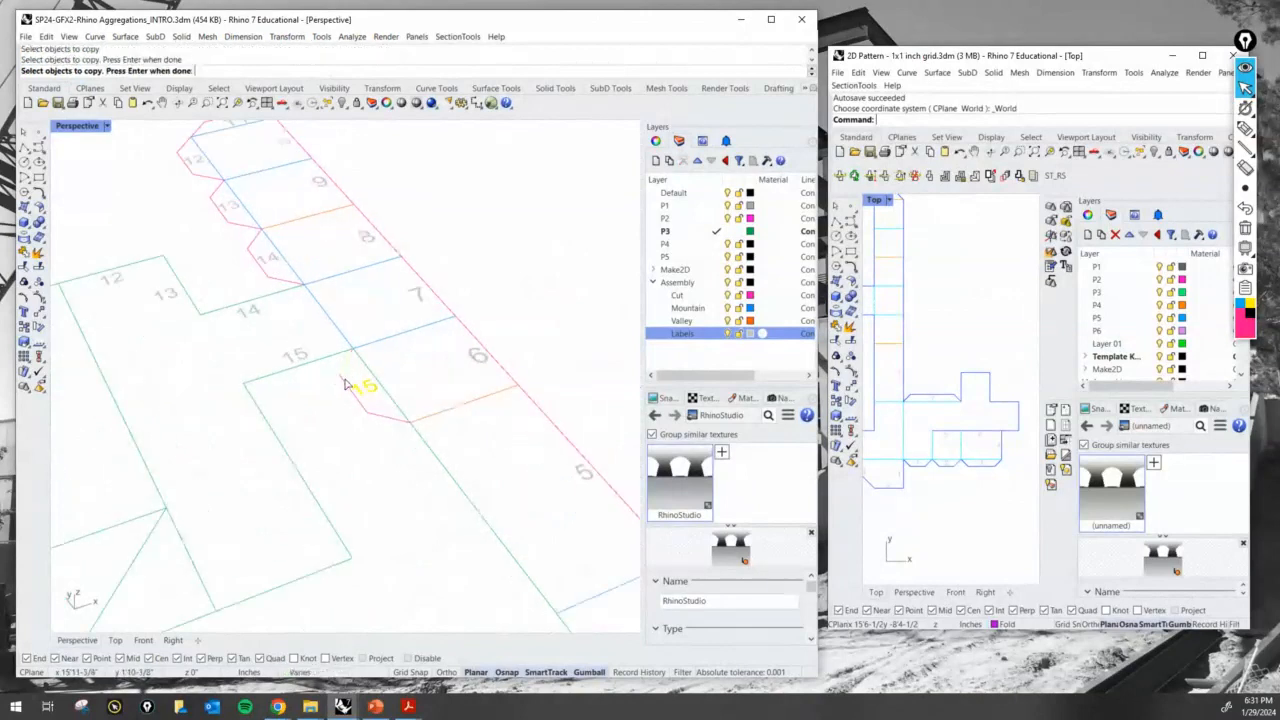
left_click(346, 383)
key("Return")
left_click(354, 349)
scroll(366, 360, "down", 3)
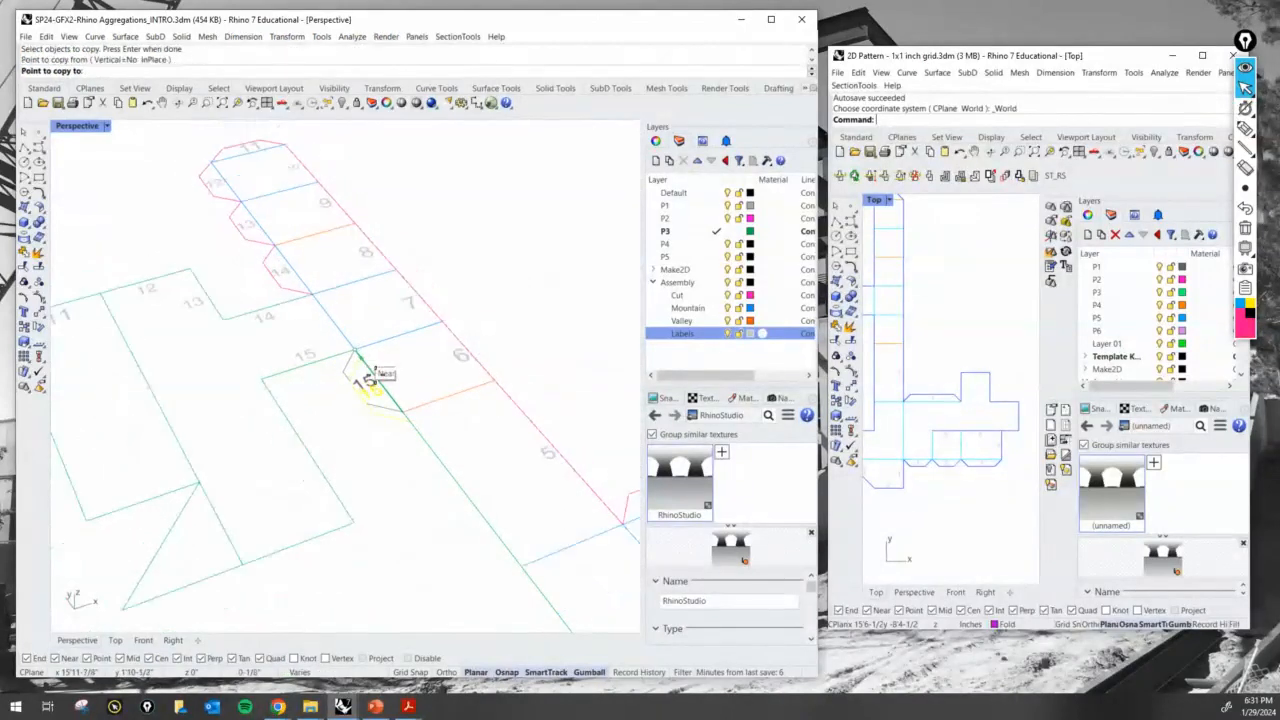
left_click(397, 404)
key("Return")
scroll(413, 452, "up", 3)
Move the copied tab's slanted end line to the far endpoint of the edge beside panel 5
type("M")
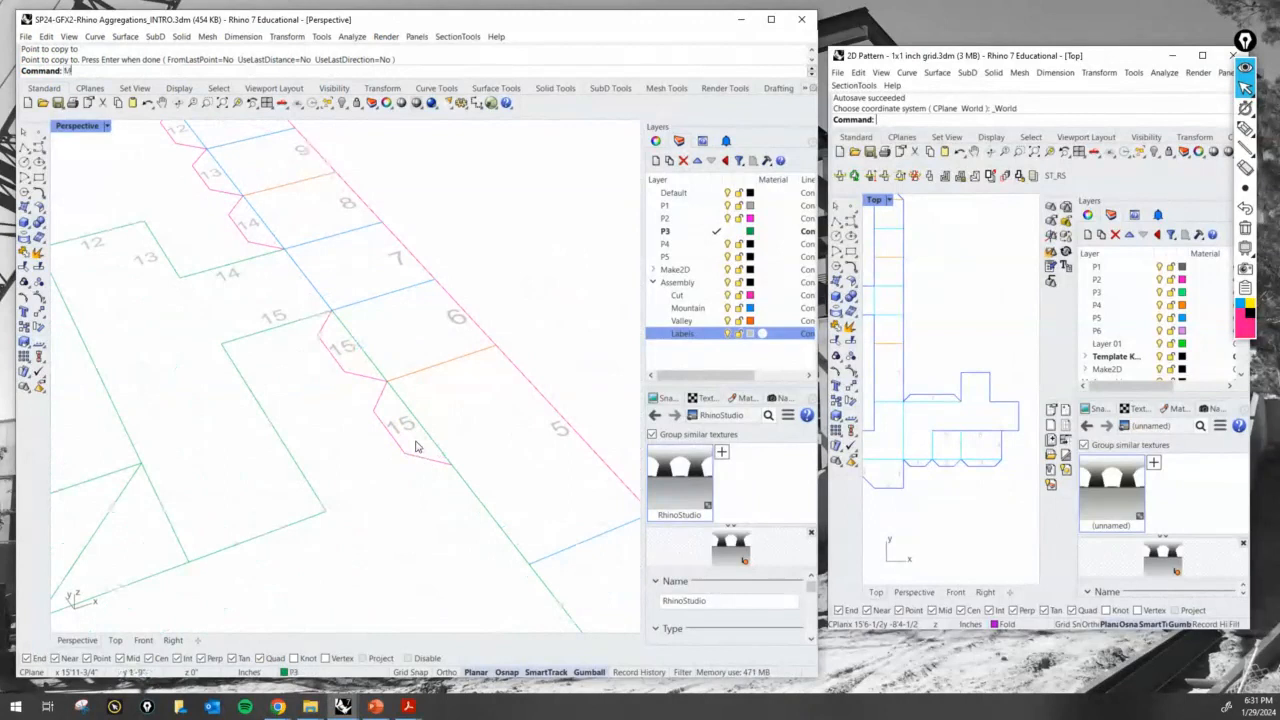
type("ove")
key("Return")
left_click(437, 464)
key("Return")
left_click(437, 463)
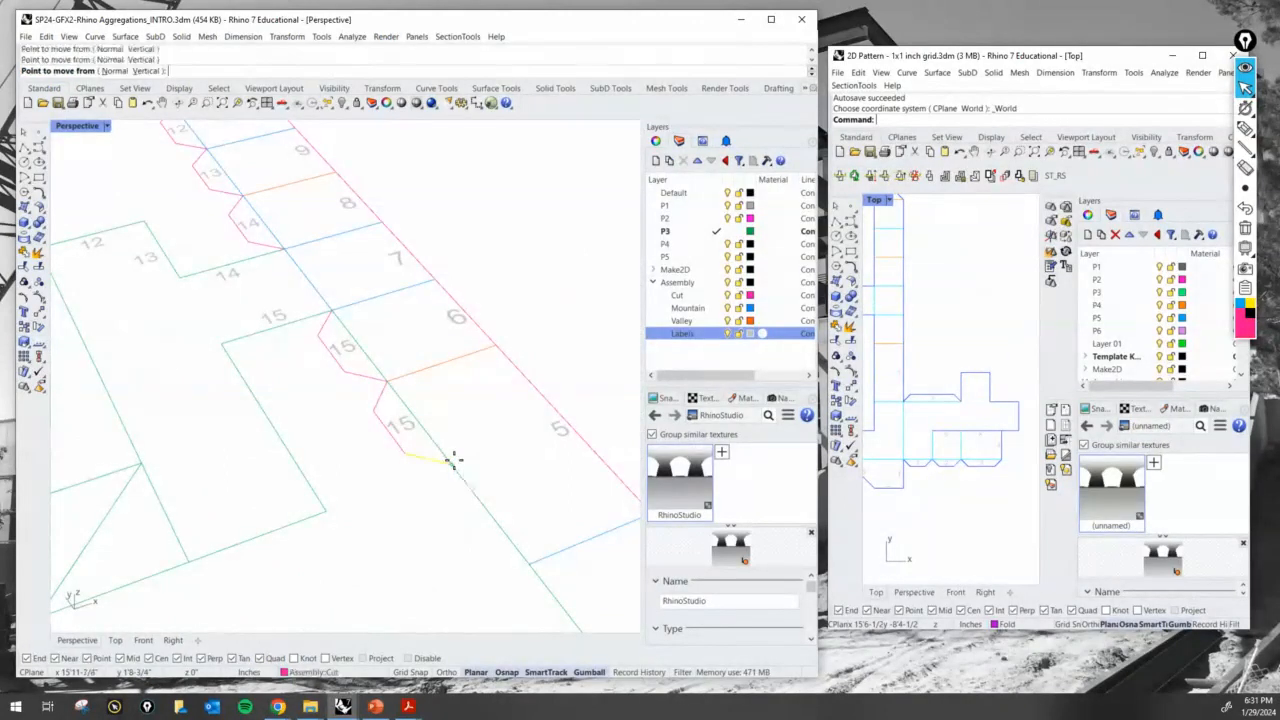
left_click(530, 566)
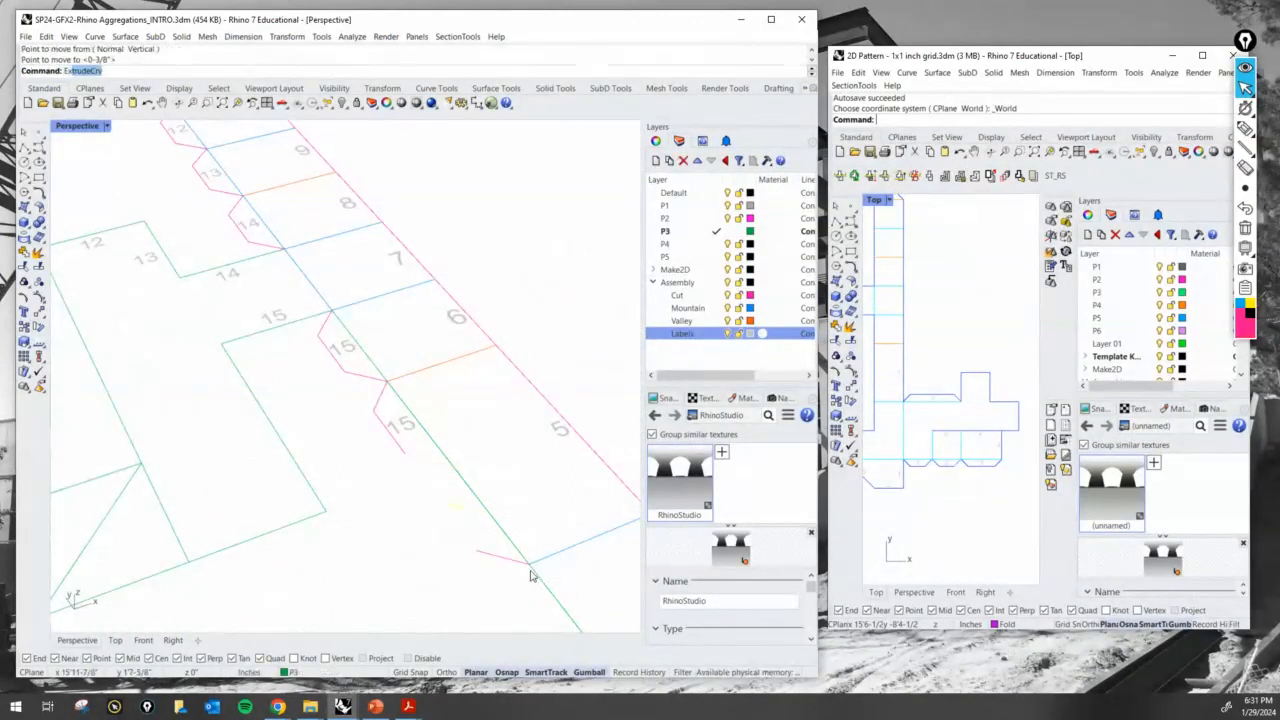
Extend the copied tab's outer line to meet the moved end line, closing the long tab beside panel 5
key("Return")
left_click(484, 558)
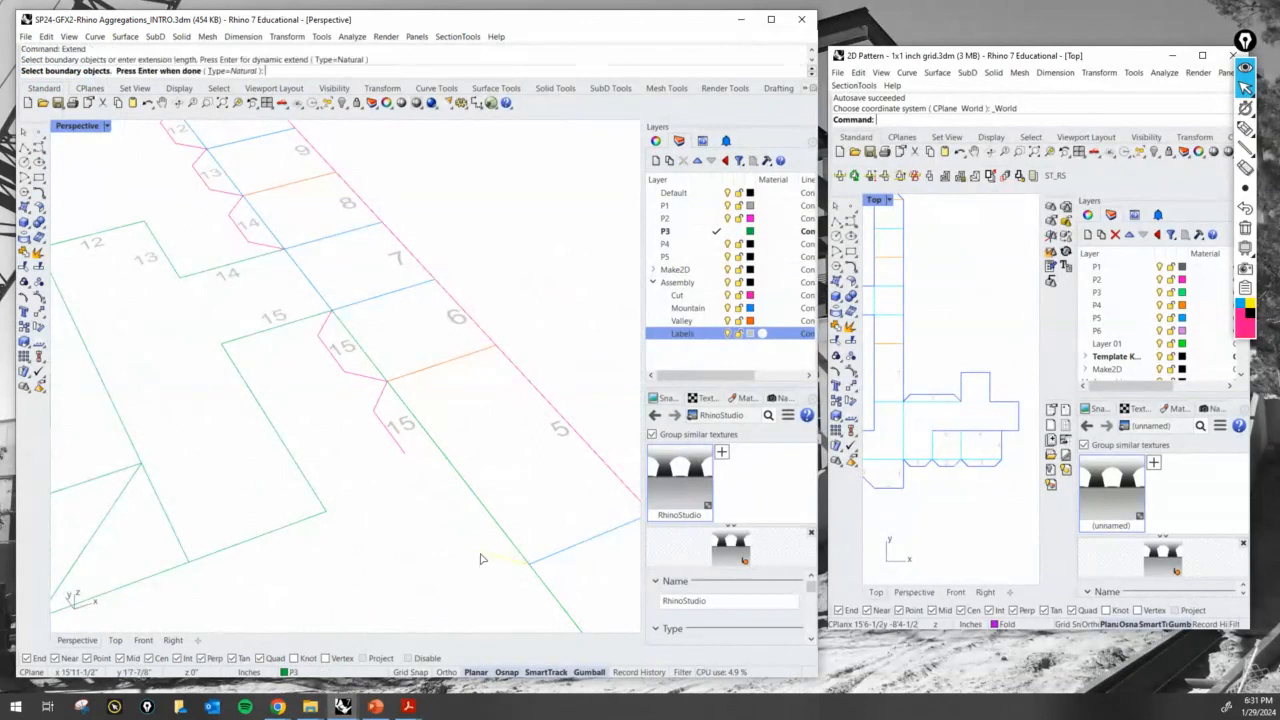
key("Return")
left_click(404, 456)
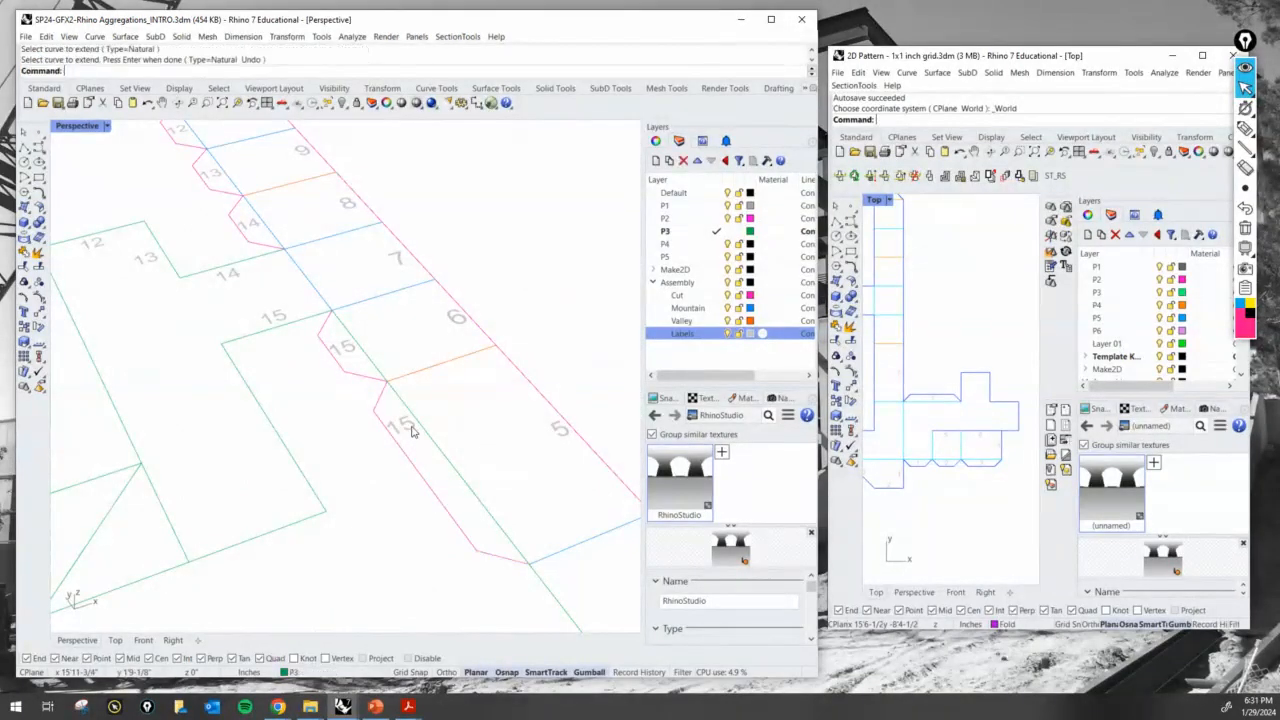
Change the label on the long tab beside panel 5 to 16 and move it to the middle of the tab
double_click(405, 428)
type("16")
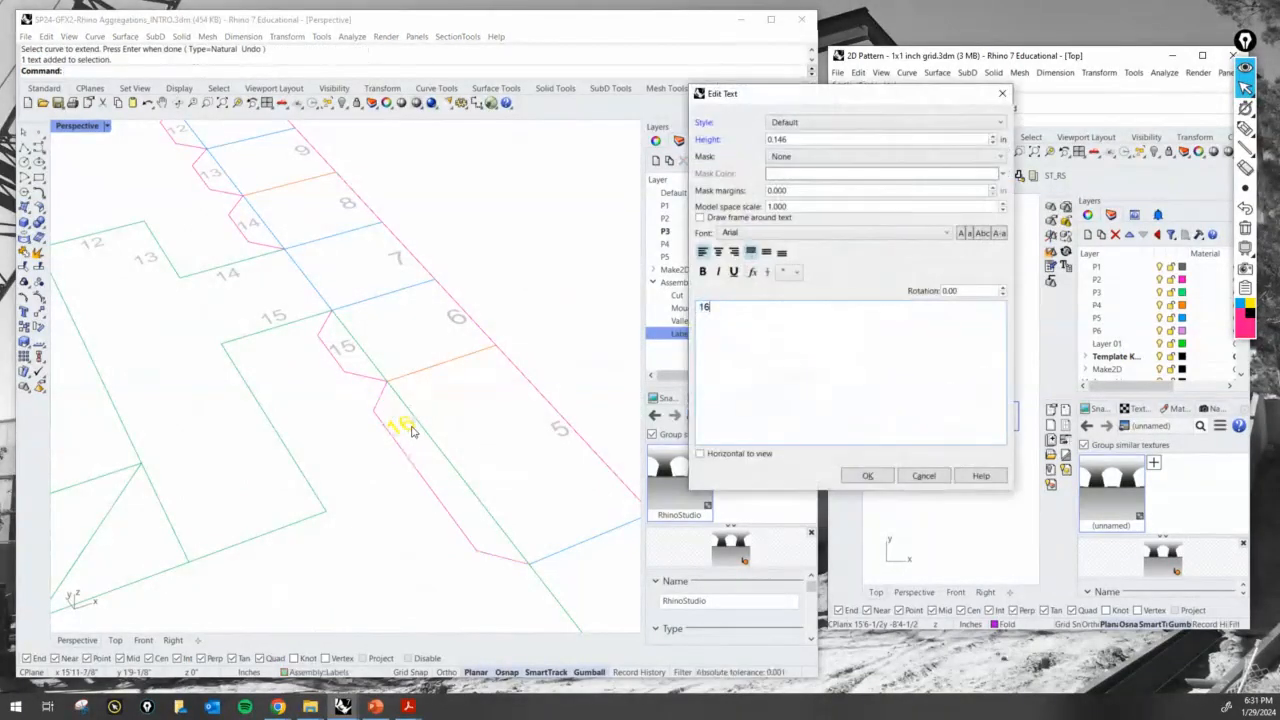
left_click(412, 430)
left_click(414, 422)
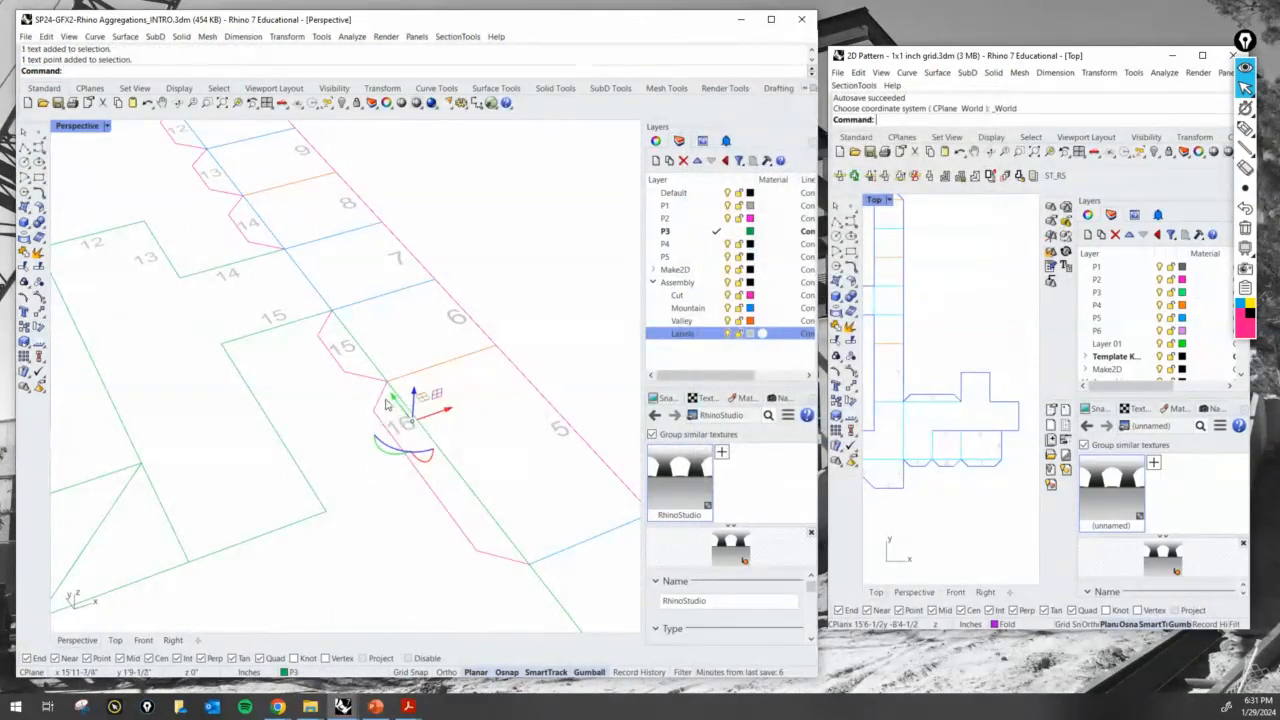
key("ctrl+a")
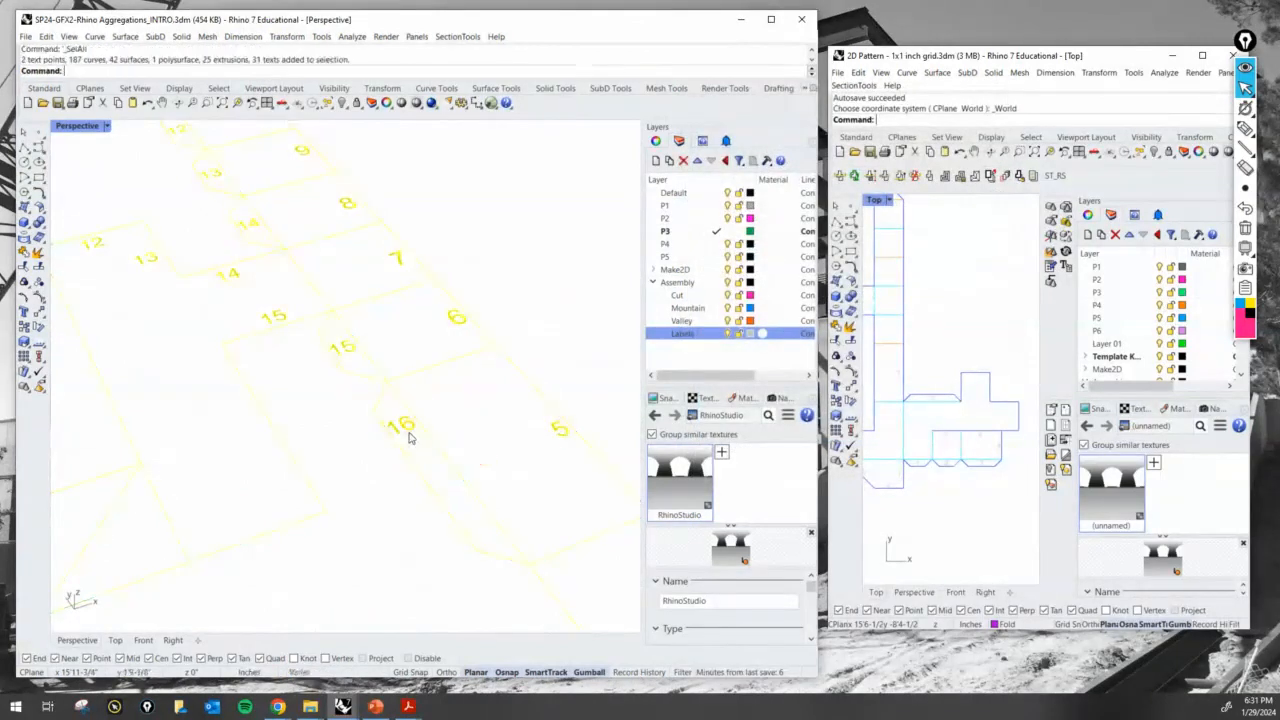
left_click(446, 409)
left_click(410, 422)
left_click_drag(386, 411, 437, 484)
left_click(551, 379)
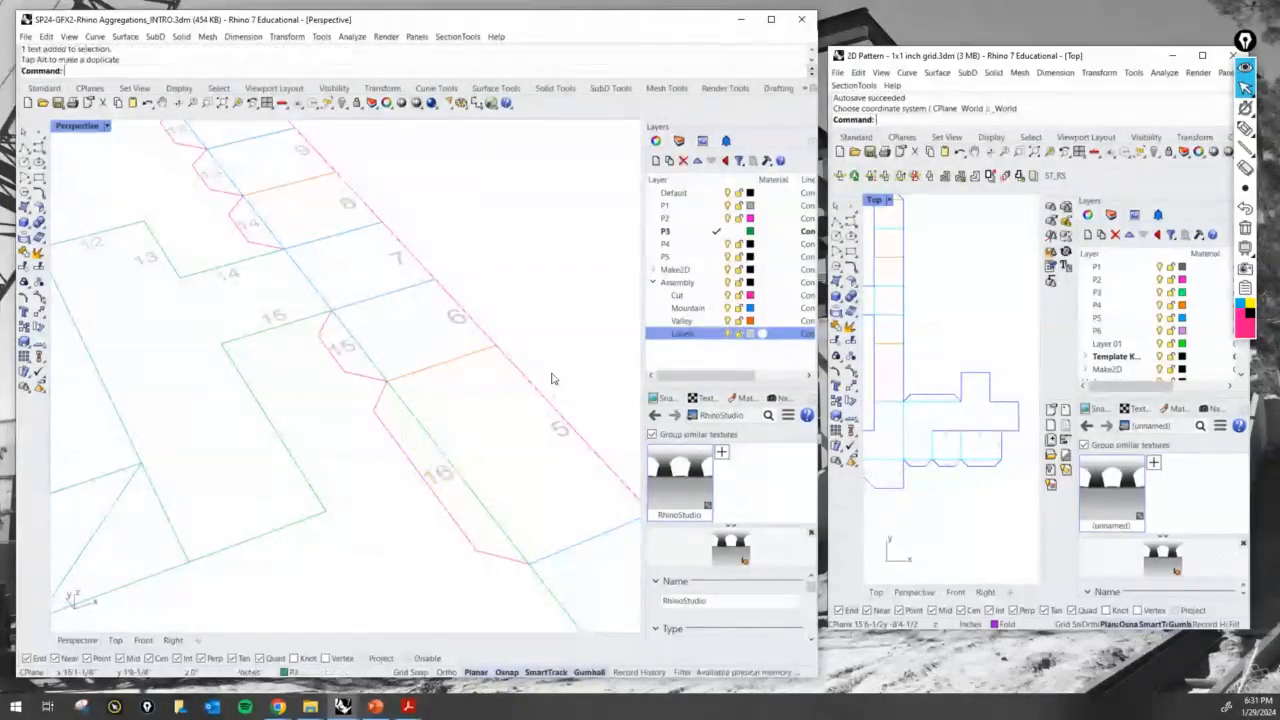
Copy label 16 from the long tab to the matching long edge of the side panel
key("Return")
left_click(443, 471)
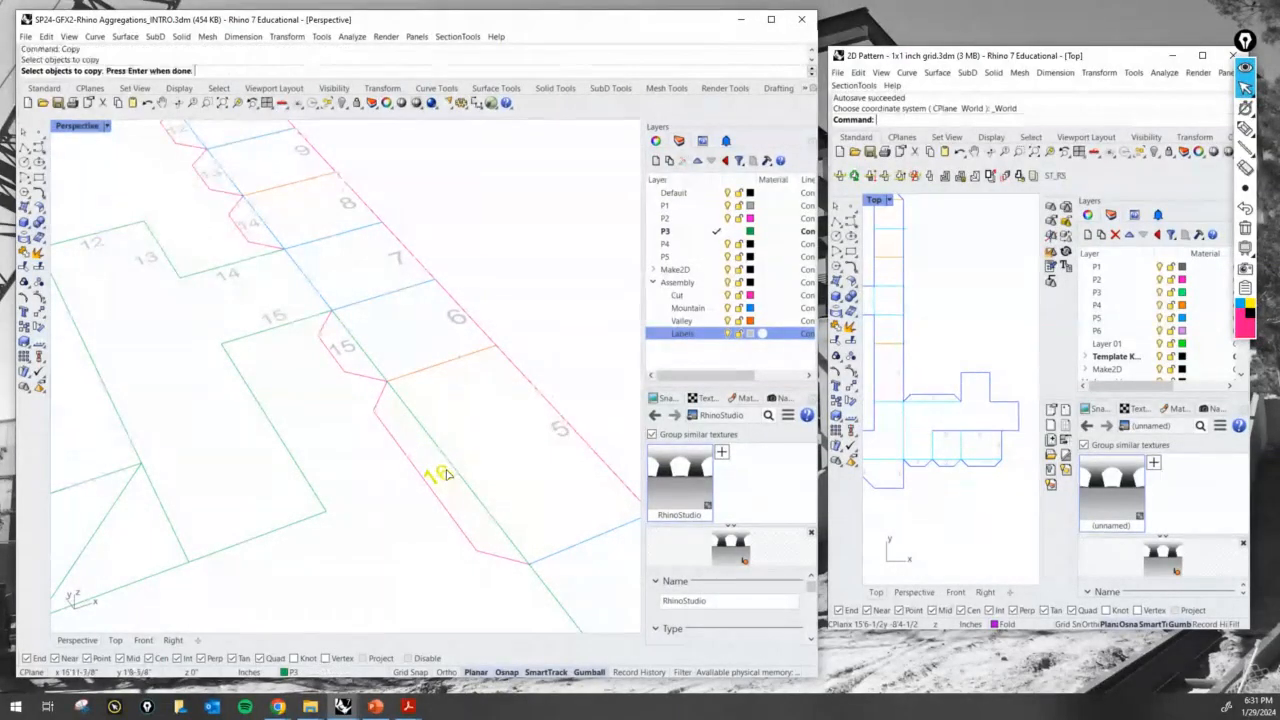
key("Return")
left_click(450, 466)
left_click(251, 425)
key("Return")
scroll(300, 440, "down", 3)
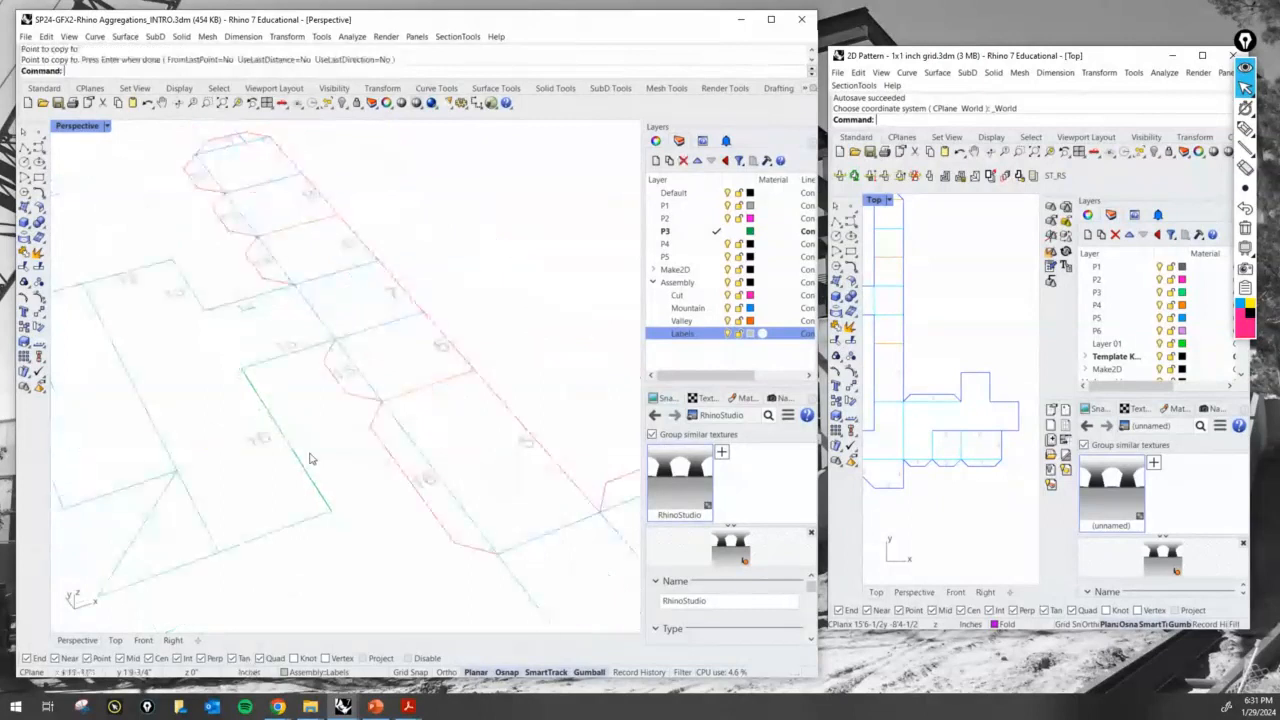
Assign the six side panel edges labelled 11 through 16 to the Cut layer
right_click_drag(320, 440, 349, 354, "shift")
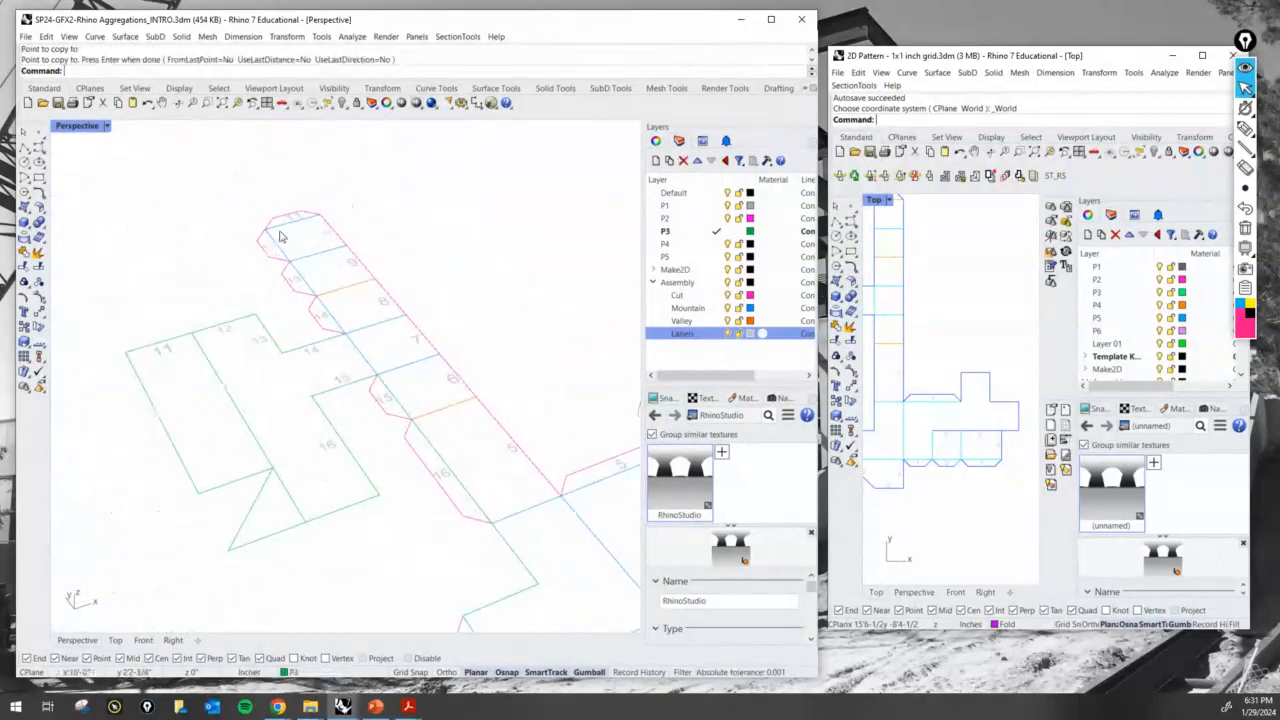
key("Return")
left_click(183, 344)
left_click(233, 325, "shift")
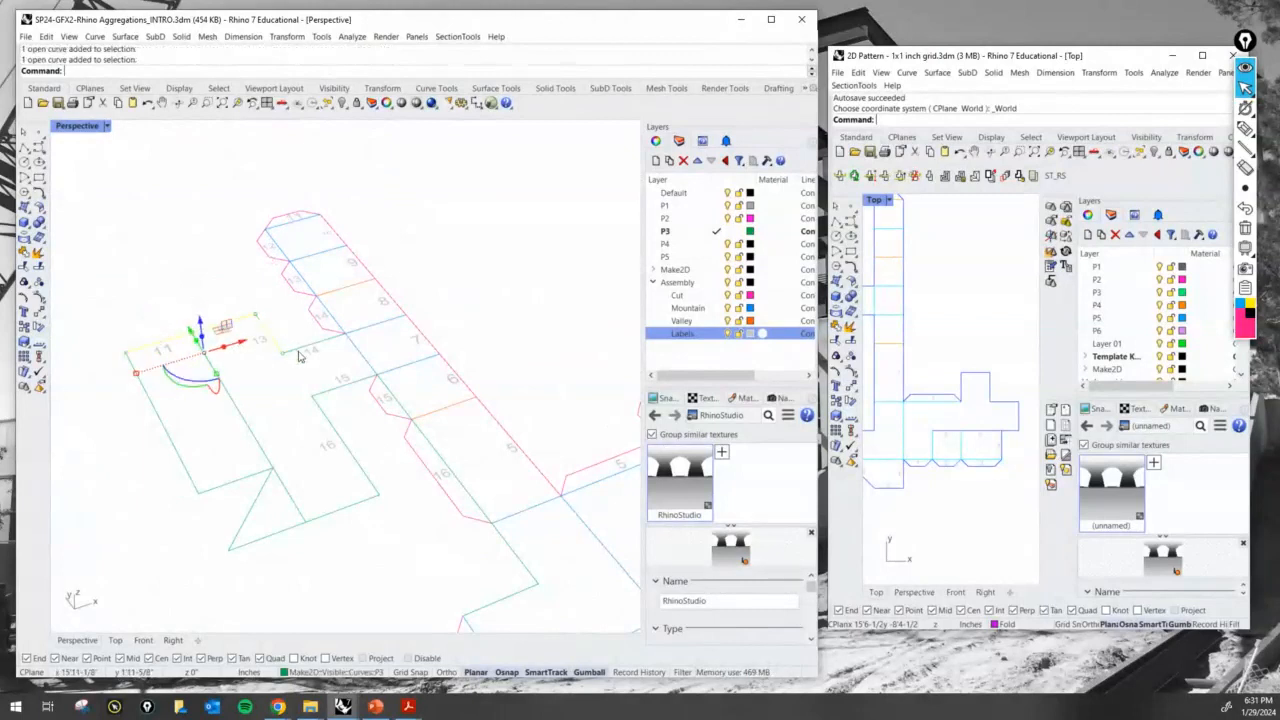
left_click(298, 354, "shift")
left_click_drag(365, 385, 330, 442)
left_click(333, 672)
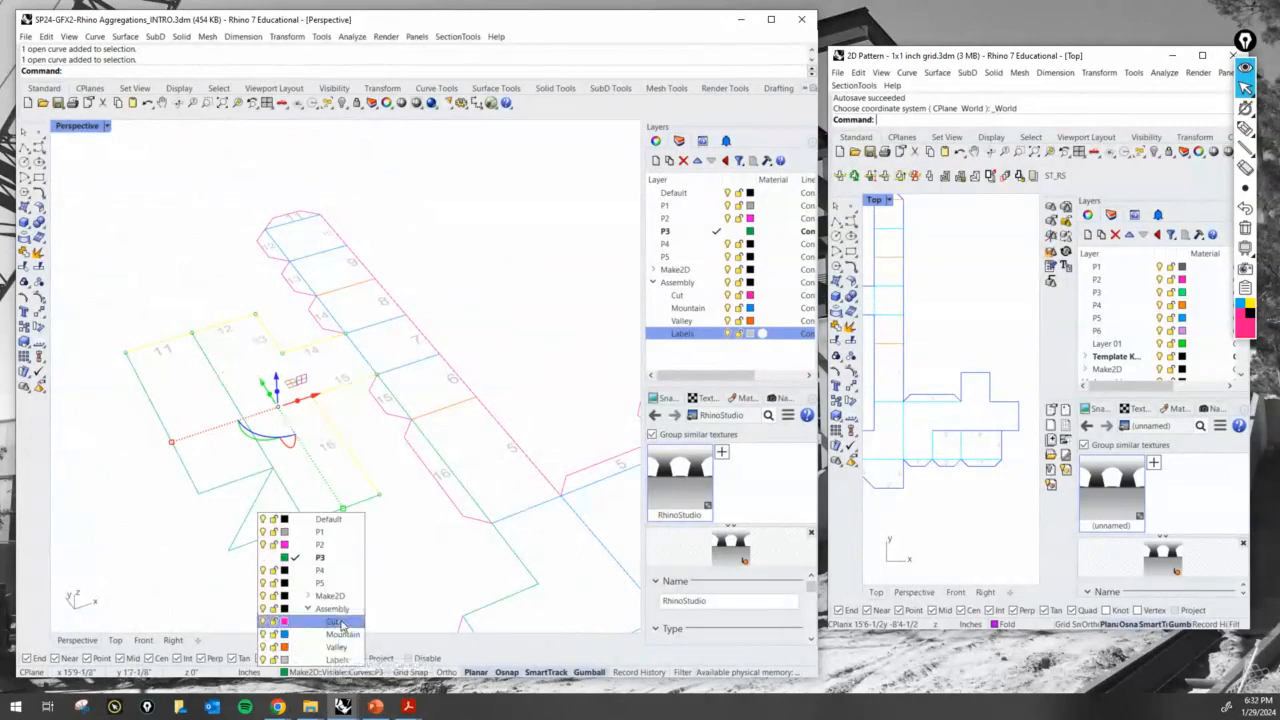
left_click(300, 688)
key("Escape")
Copy glue tab 15 with its label, endpoint to endpoint, onto the short free edge just past tab 16
right_click_drag(427, 564, 409, 564, "shift")
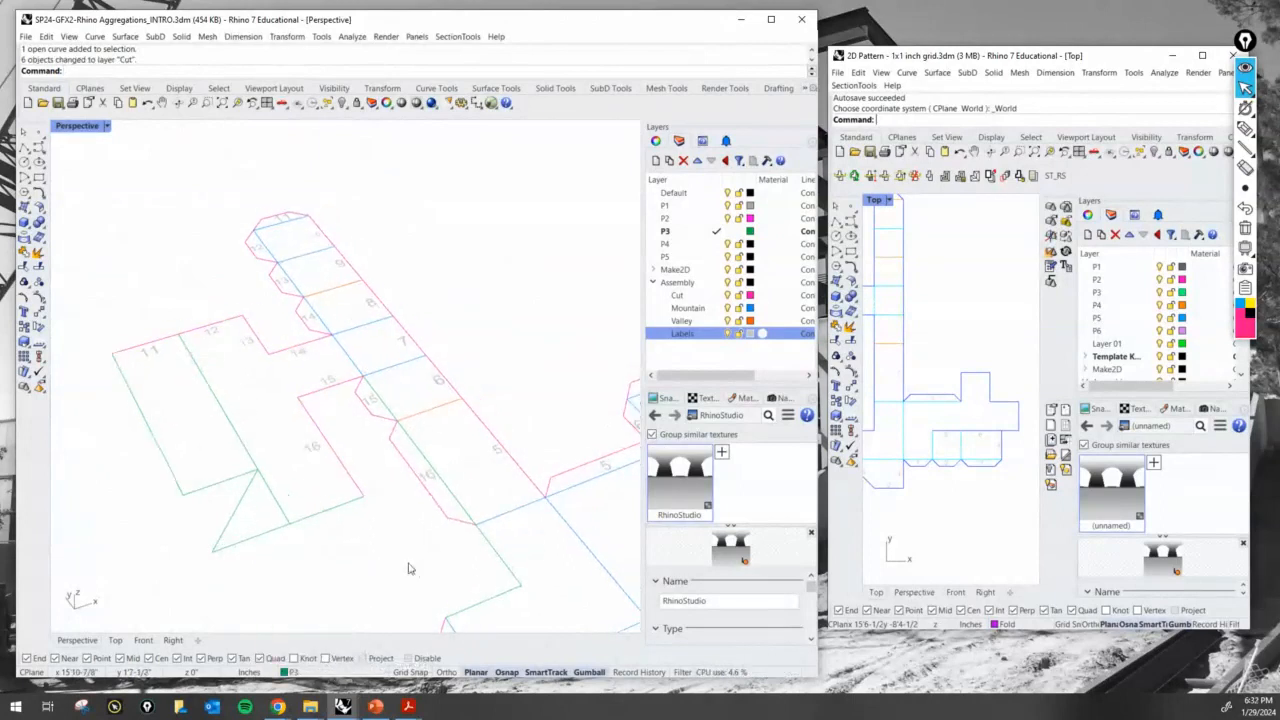
scroll(376, 453, "down", 2)
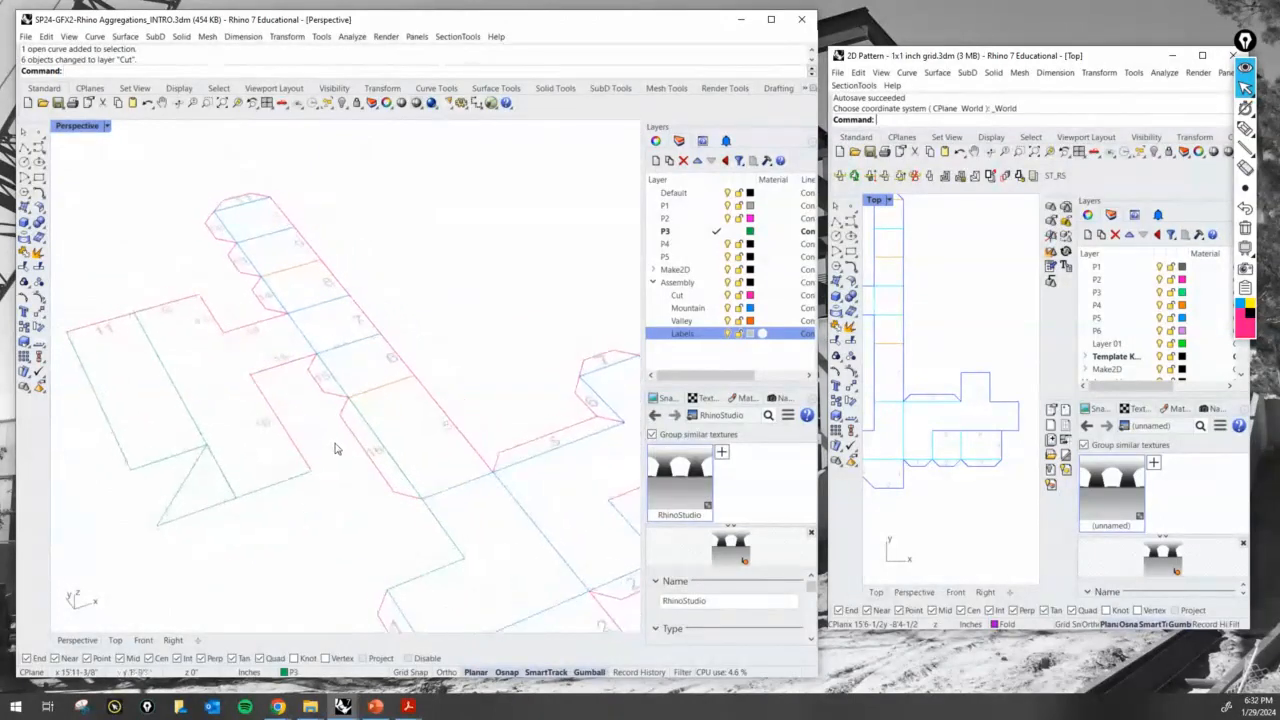
scroll(332, 390, "down", 1)
scroll(353, 444, "down", 1)
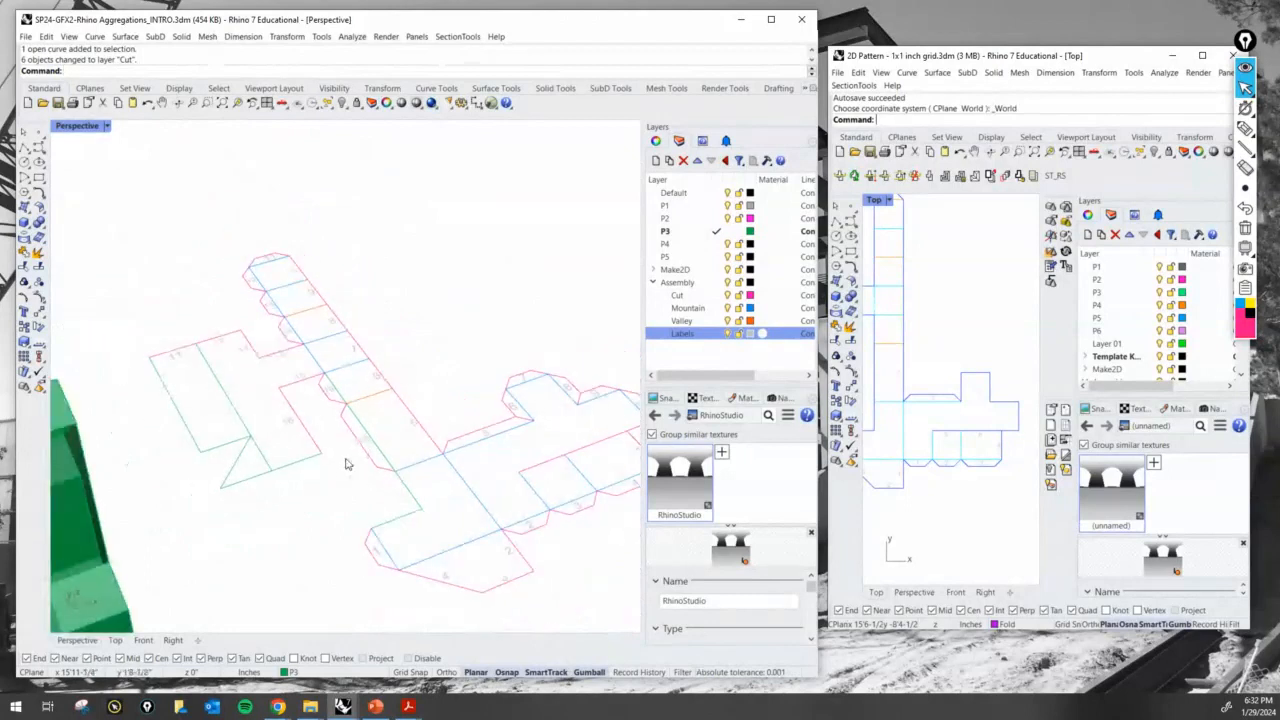
scroll(322, 450, "up", 4)
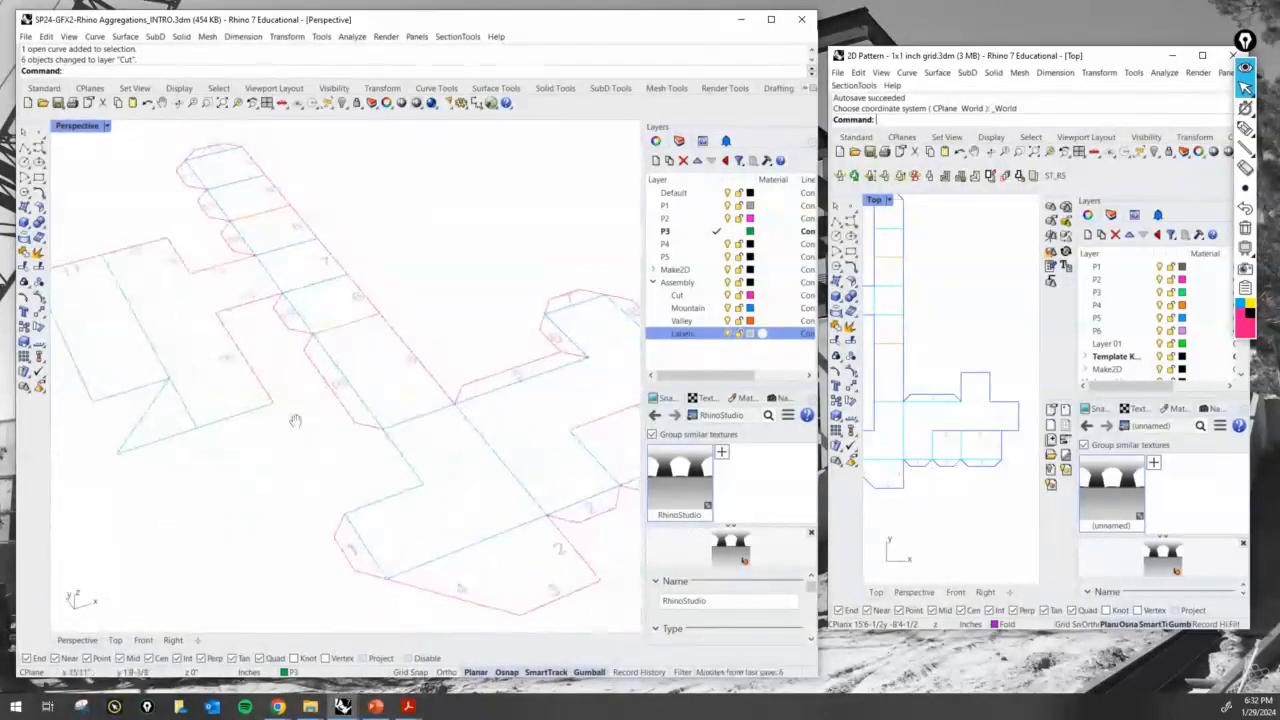
right_click_drag(294, 423, 305, 427, "shift")
scroll(295, 423, "up", 3)
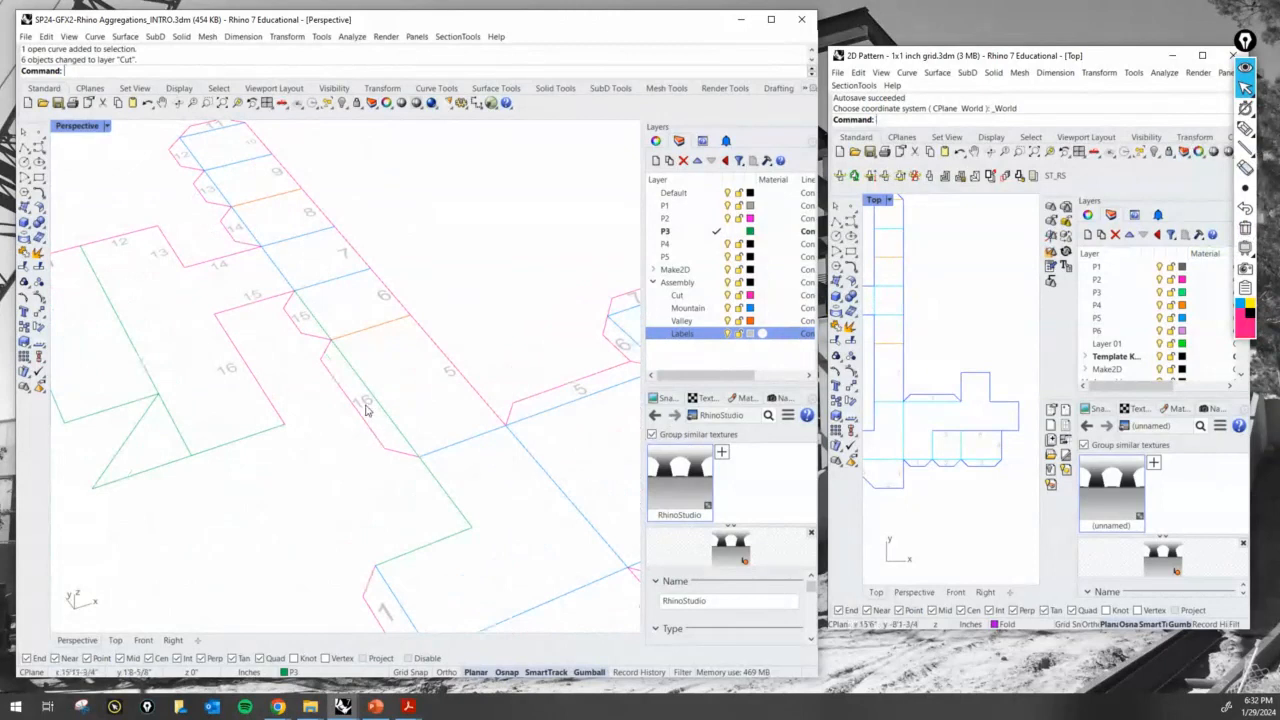
key("Return")
left_click(300, 318)
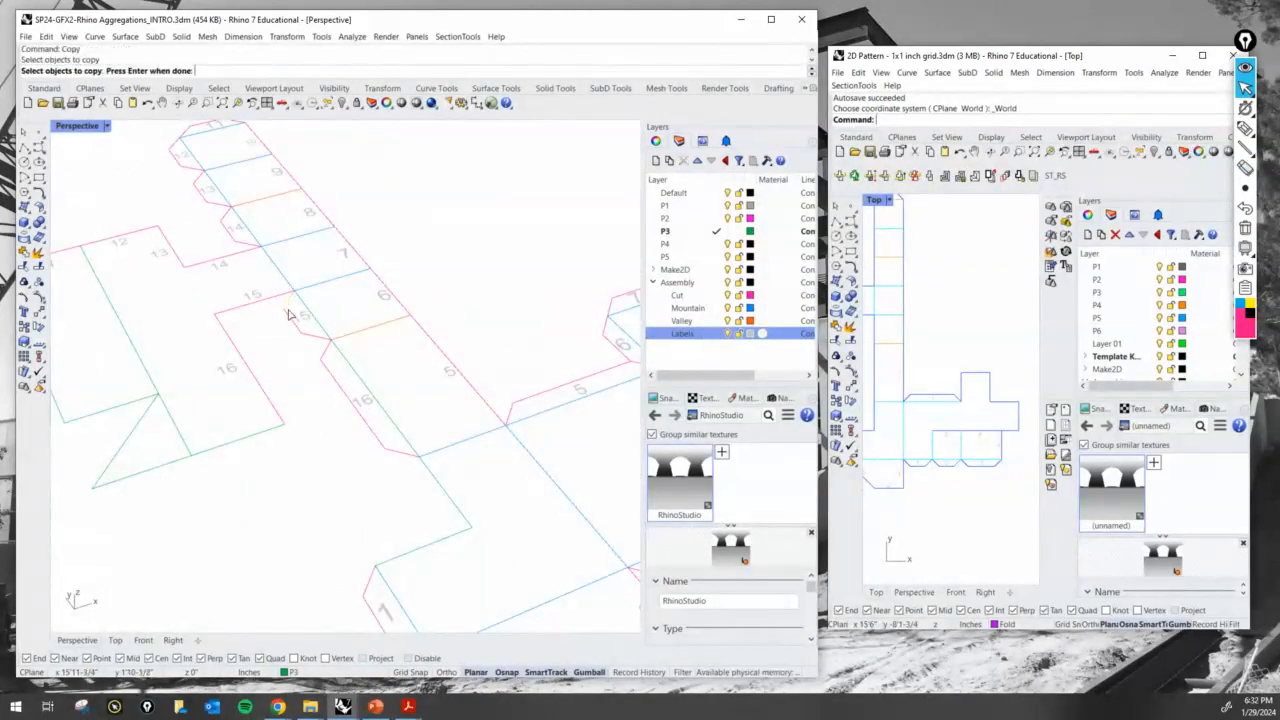
left_click(302, 320)
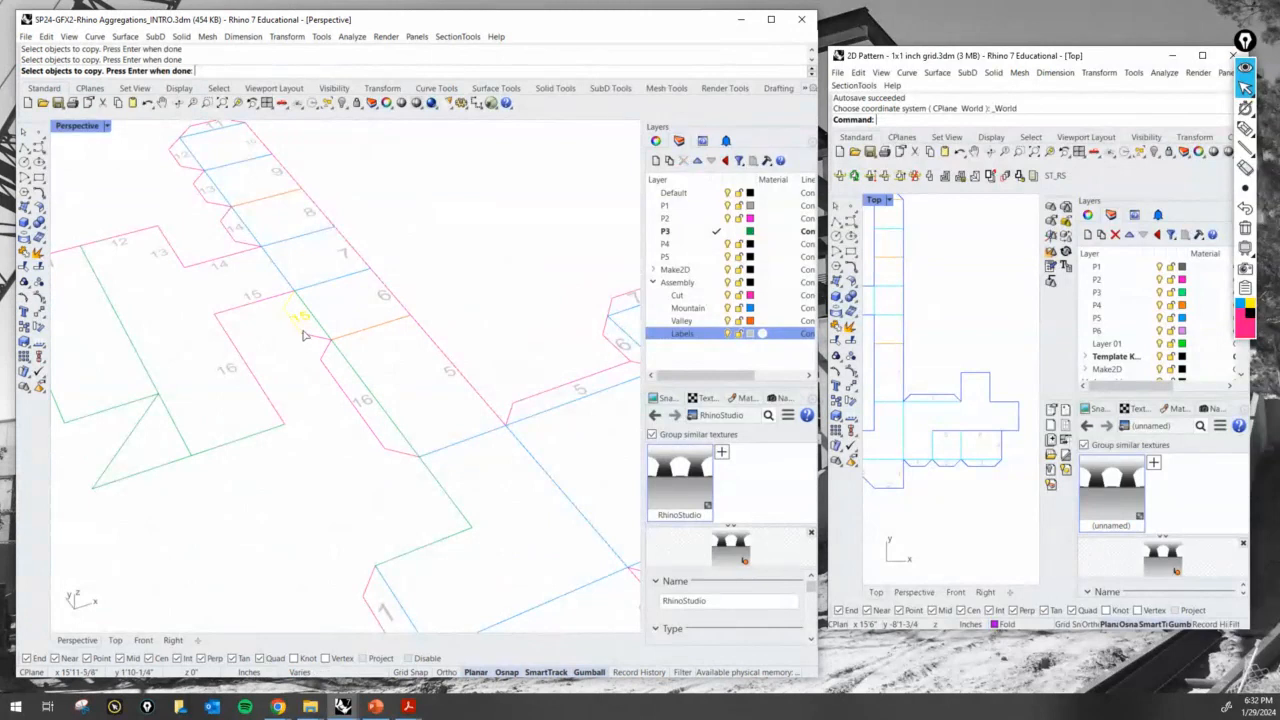
key("Return")
left_click(297, 298)
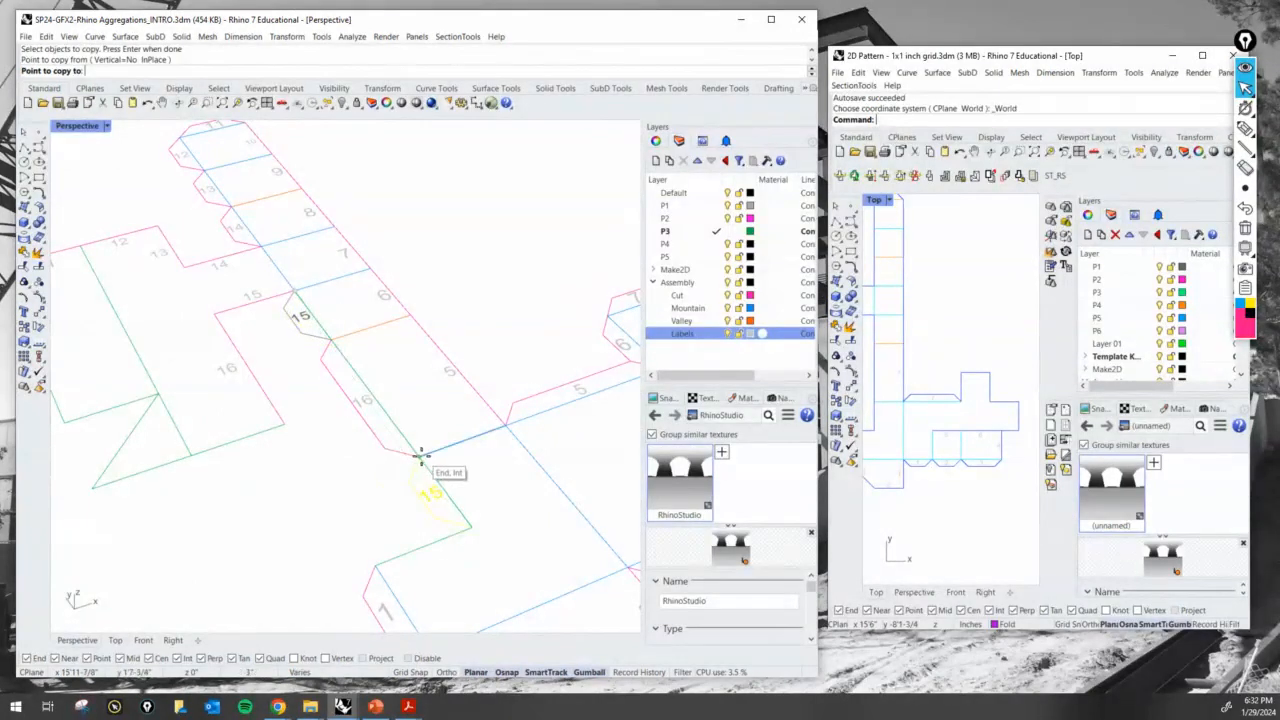
left_click(419, 457)
key("Return")
Change the copied label on the short tab past tab 16 to 17
left_click(439, 499)
double_click(439, 499)
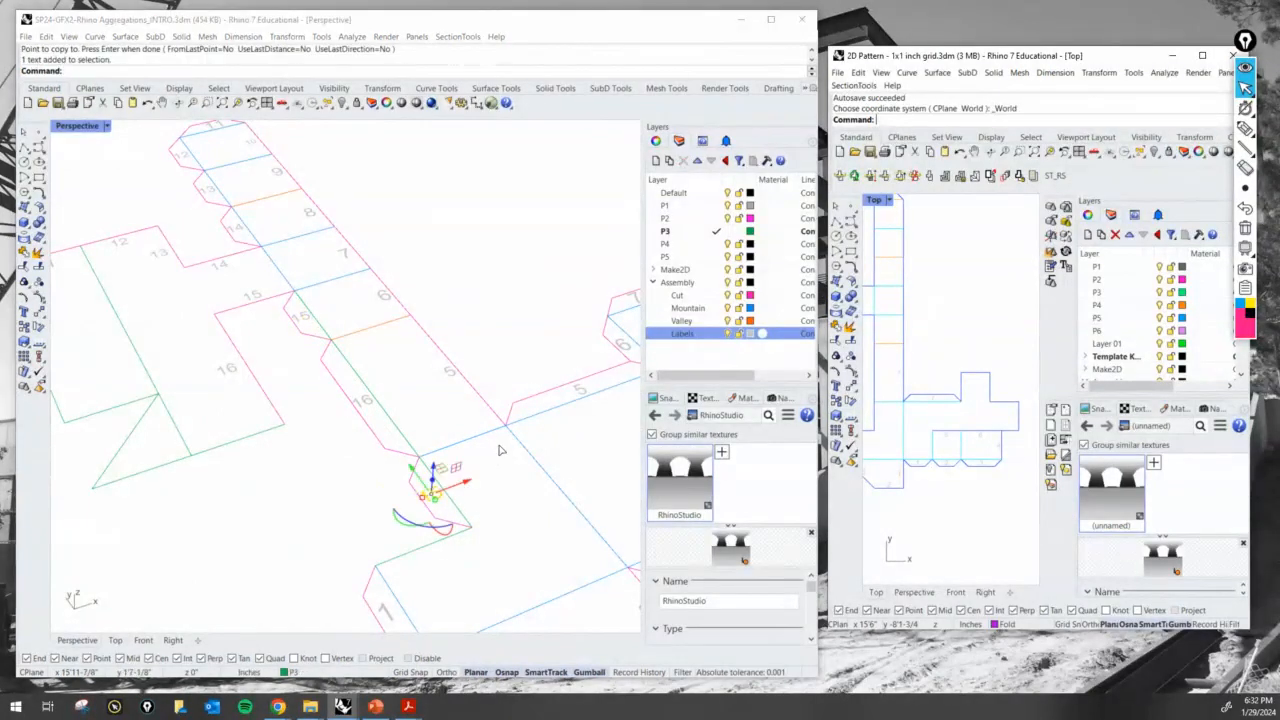
type("17")
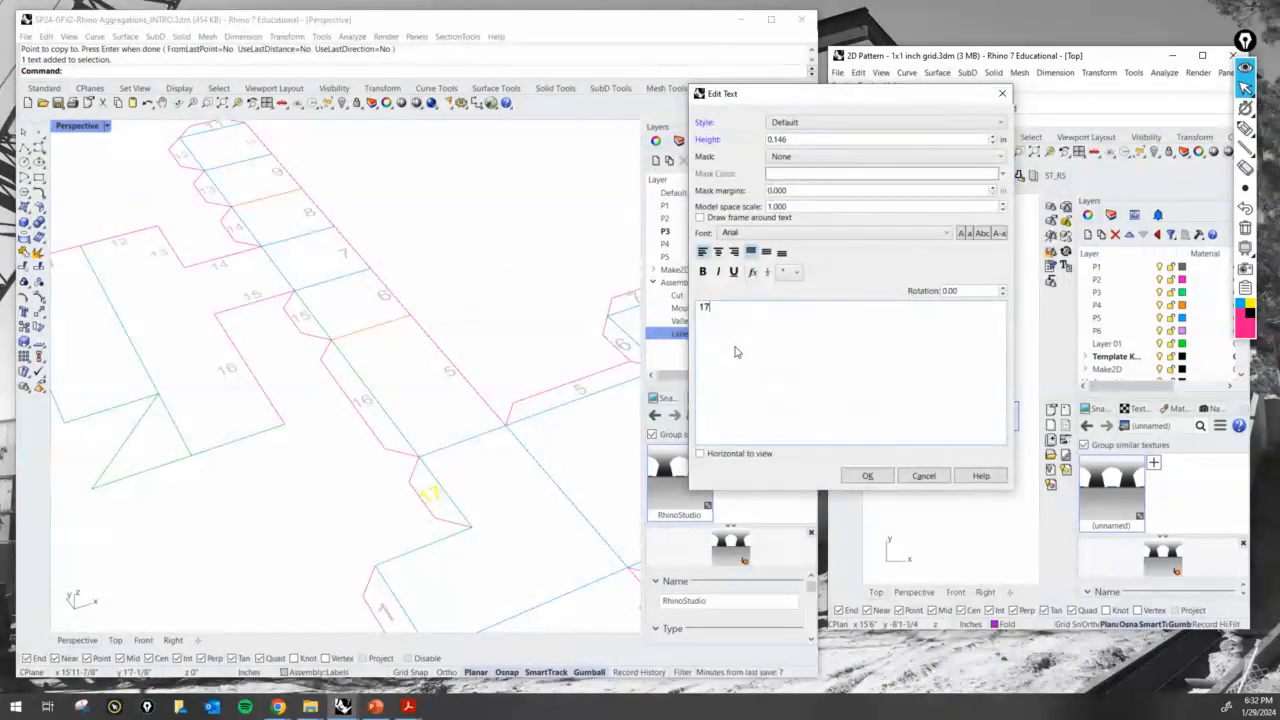
key("Return")
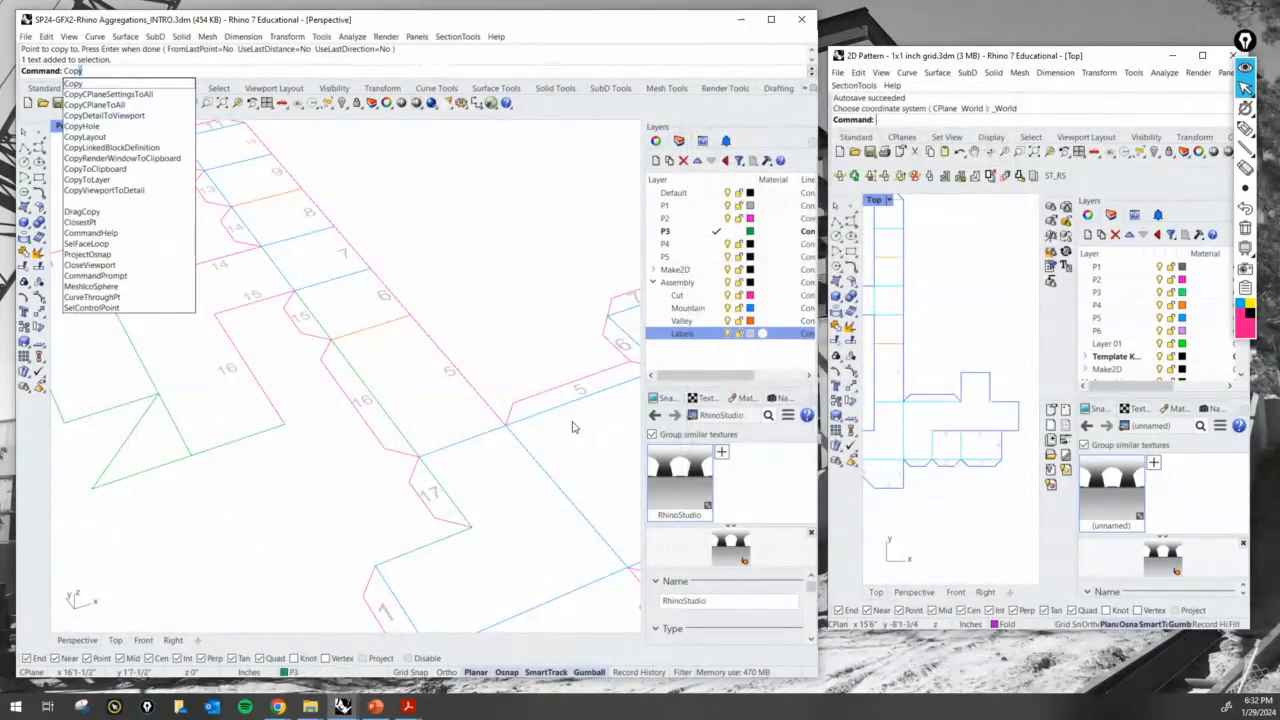
Copy label 17 from its tab to the matching short edge of the side panel, adjoining edge 16
key("Return")
left_click(432, 495)
key("Return")
left_click(434, 493)
scroll(240, 435, "up", 3)
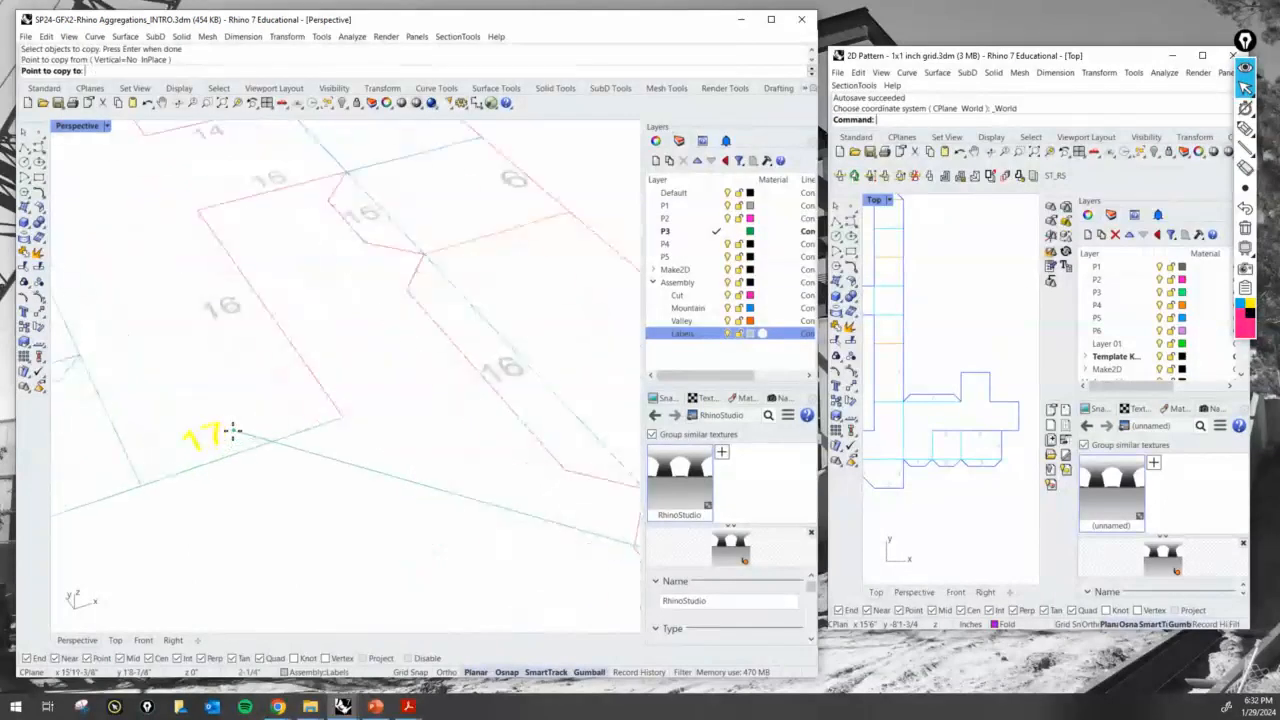
left_click(254, 434)
key("Return")
scroll(342, 463, "down", 3)
scroll(352, 466, "down", 2)
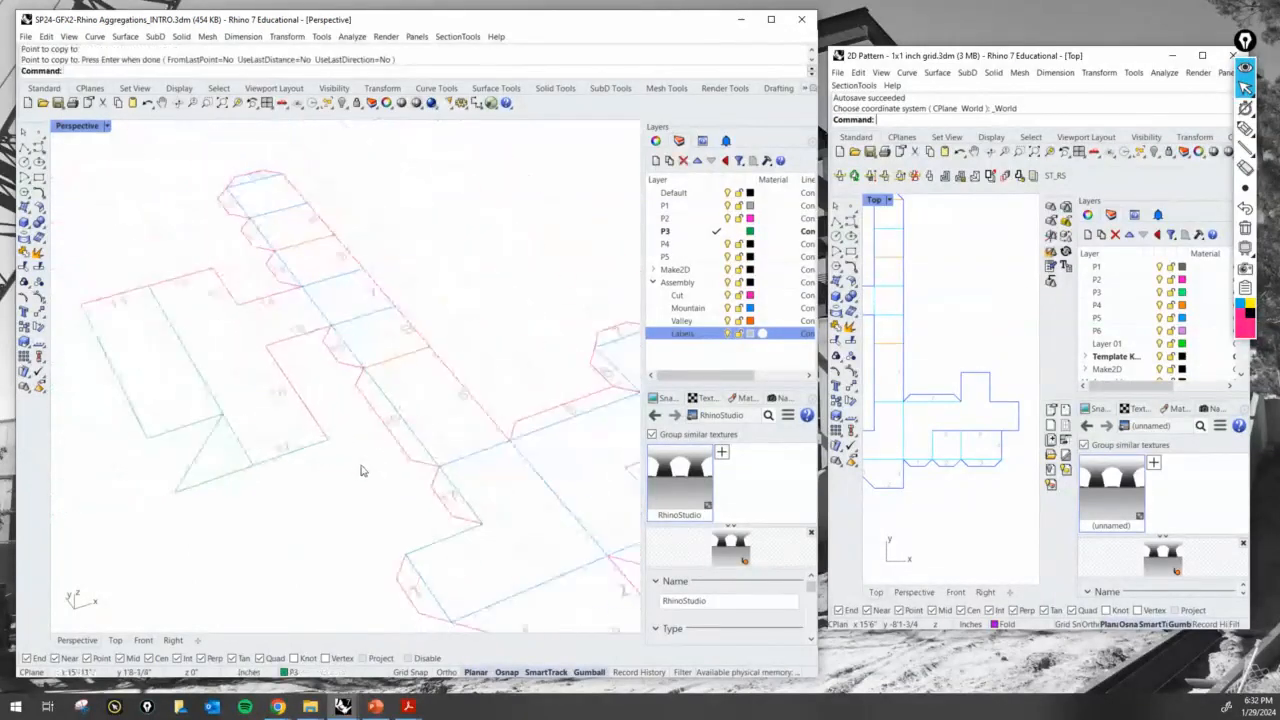
scroll(240, 436, "up", 2)
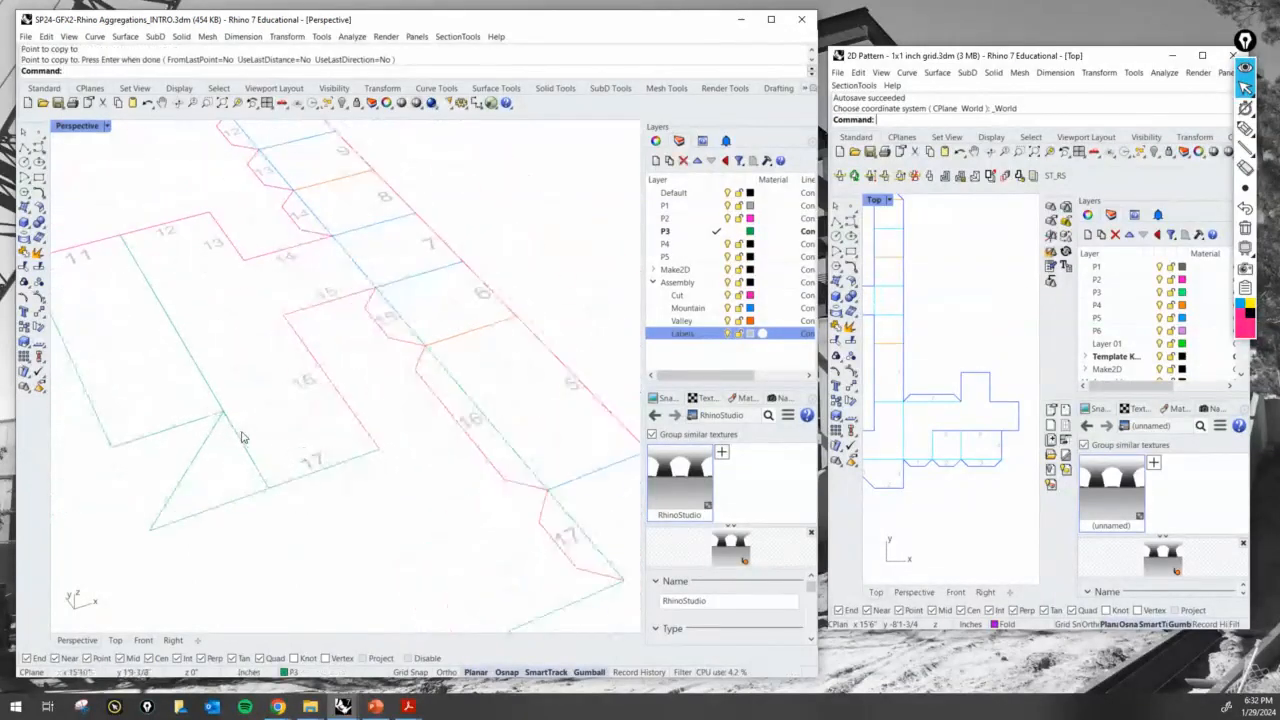
Assign the line between the side panel and its triangular flap, beside edge 17, to the Valley layer
left_click(252, 453)
scroll(392, 537, "down", 3)
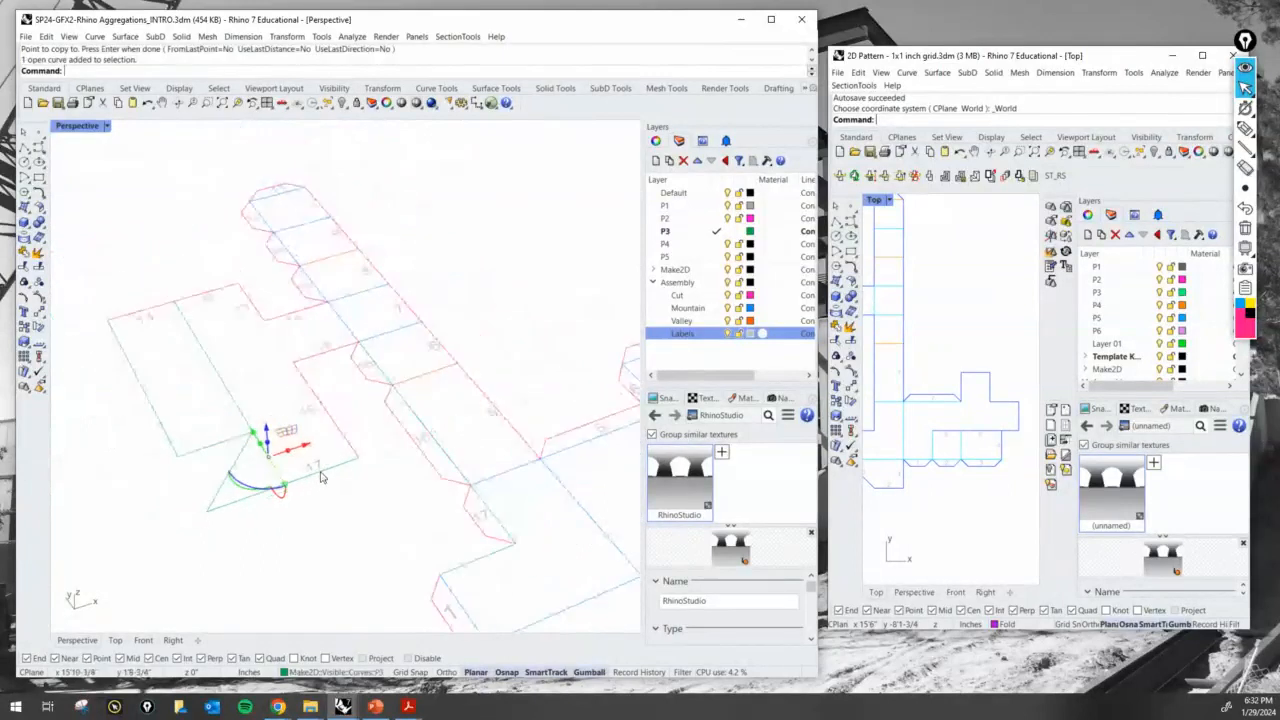
scroll(392, 537, "up", 2)
scroll(318, 486, "up", 1)
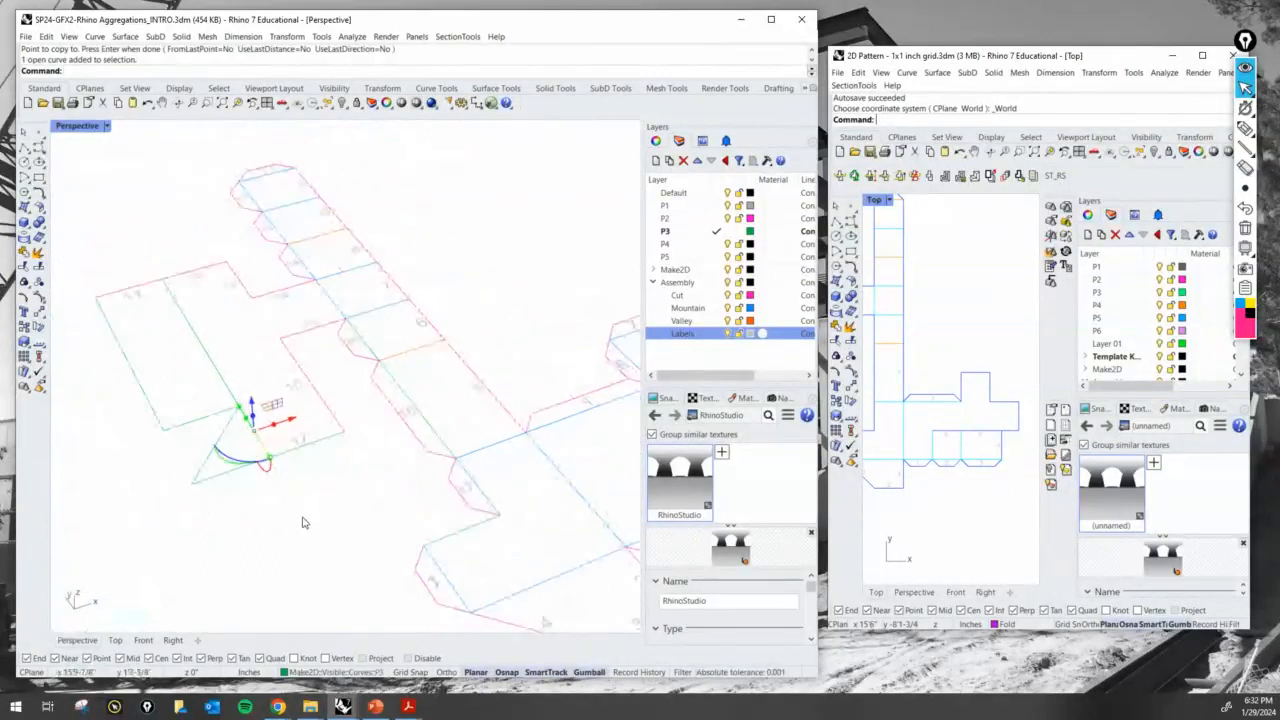
left_click(340, 673)
left_click(330, 651)
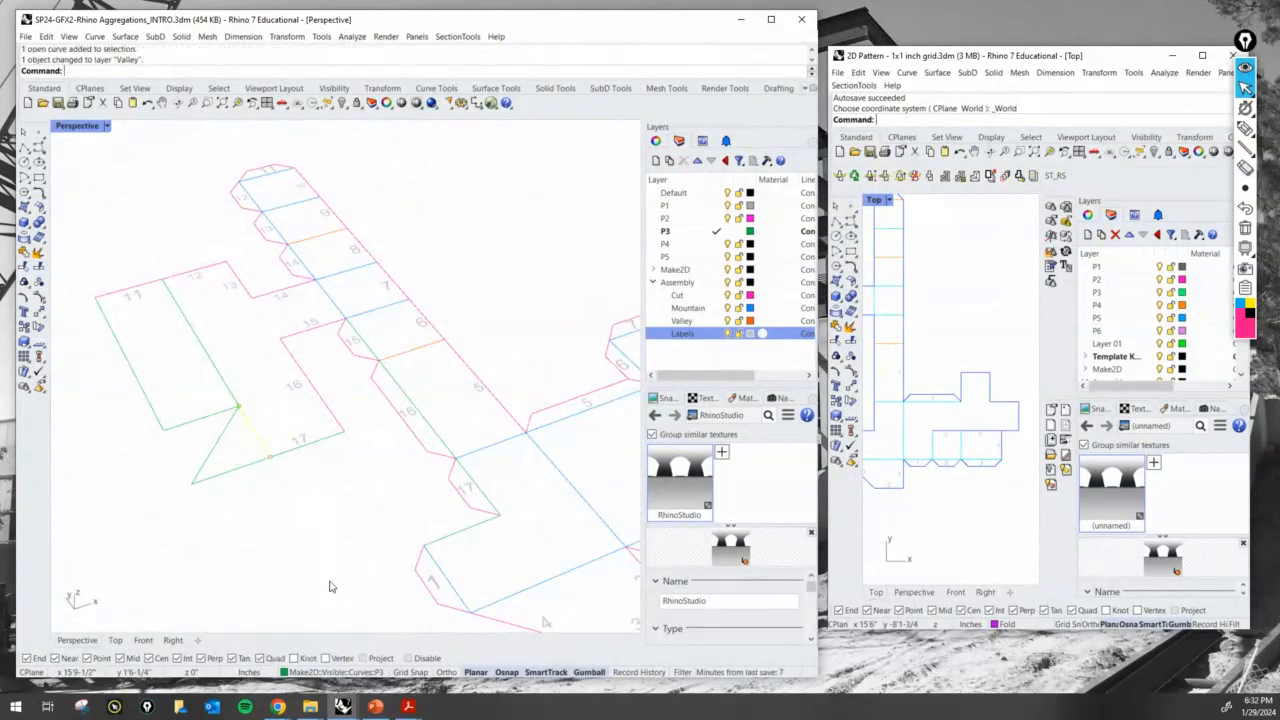
Compare the fold at the triangular flap on the green 3D piece with the unfolded pattern
scroll(480, 500, "down", 3)
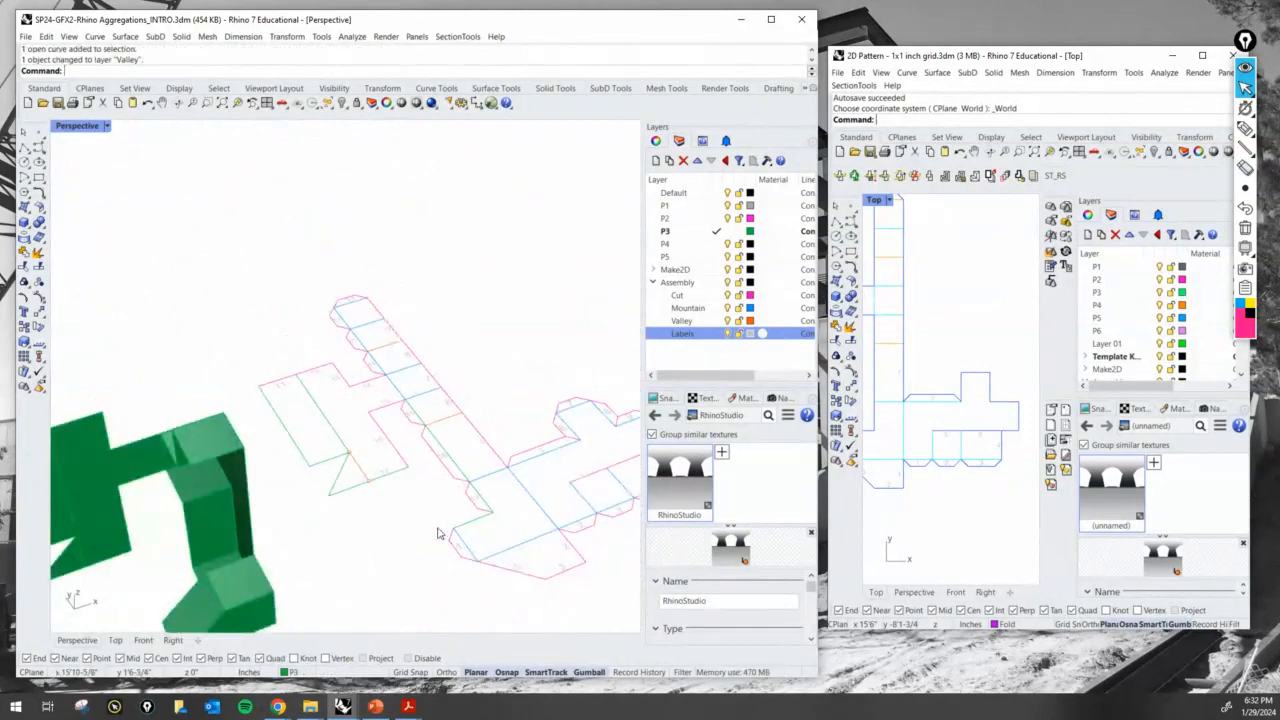
right_click_drag(437, 533, 547, 511)
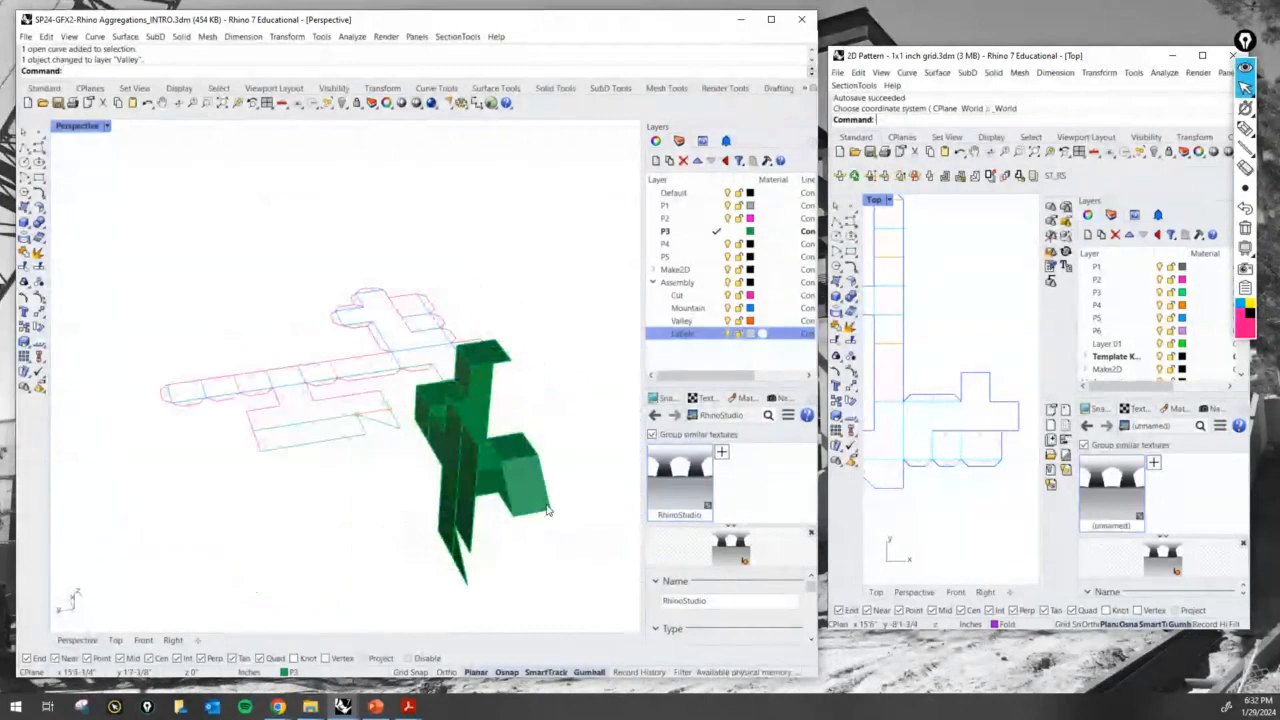
left_click(1245, 128)
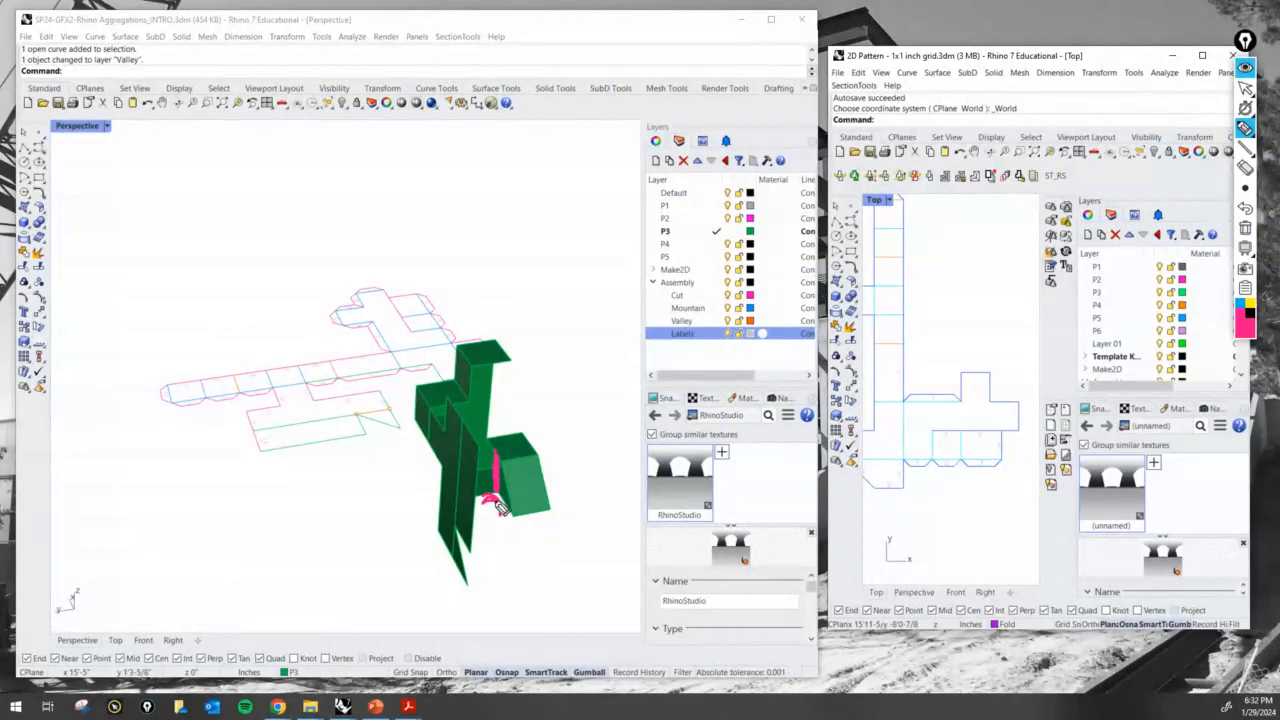
left_click(1245, 228)
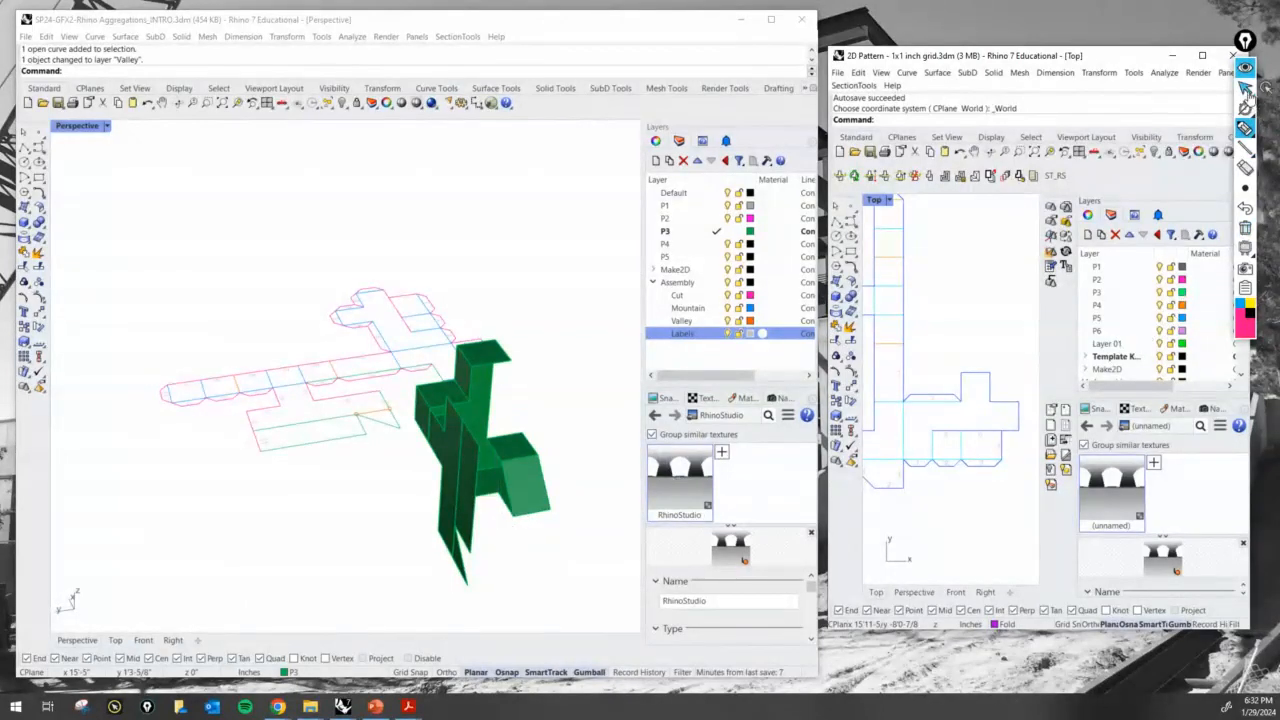
left_click(1245, 88)
mouse_move(586, 286)
right_mouse_down()
mouse_move(500, 351)
mouse_move(420, 370)
right_mouse_up()
scroll(419, 453, "up", 3)
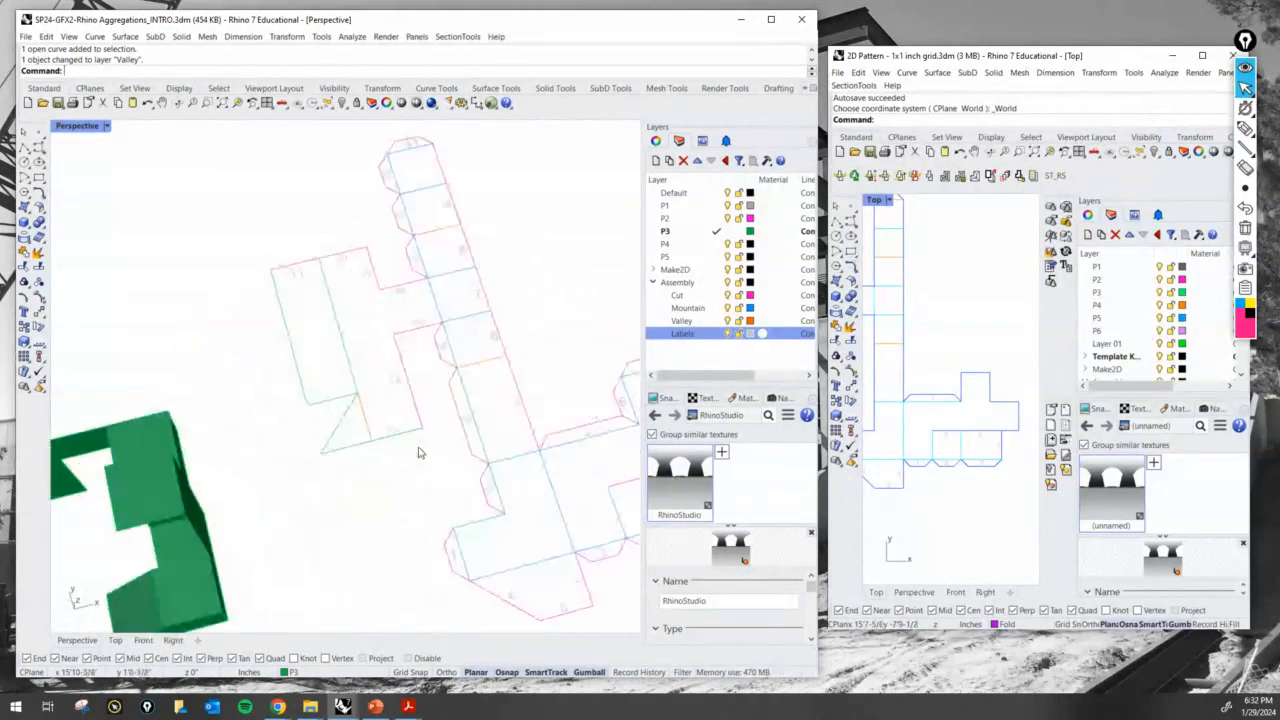
right_click_drag(419, 453, 367, 459, "shift")
scroll(380, 457, "up", 2)
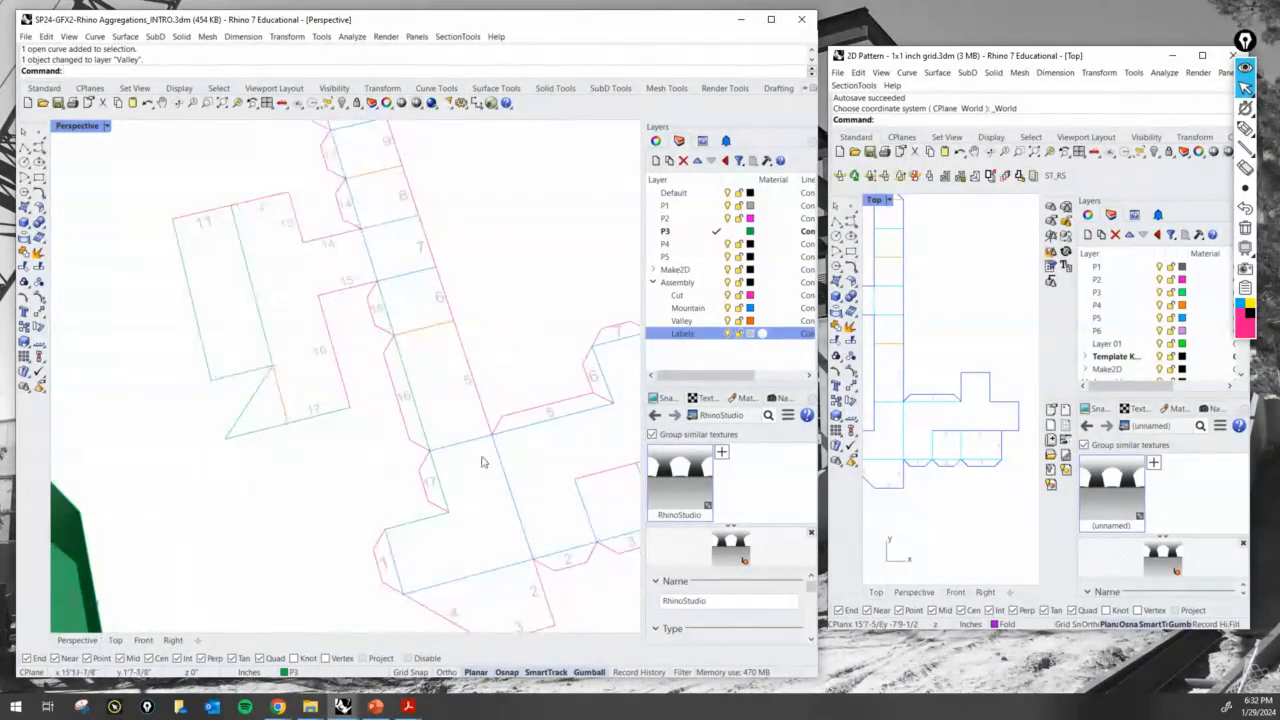
scroll(465, 474, "down", 3)
right_click_drag(449, 486, 376, 515)
scroll(440, 484, "up", 3)
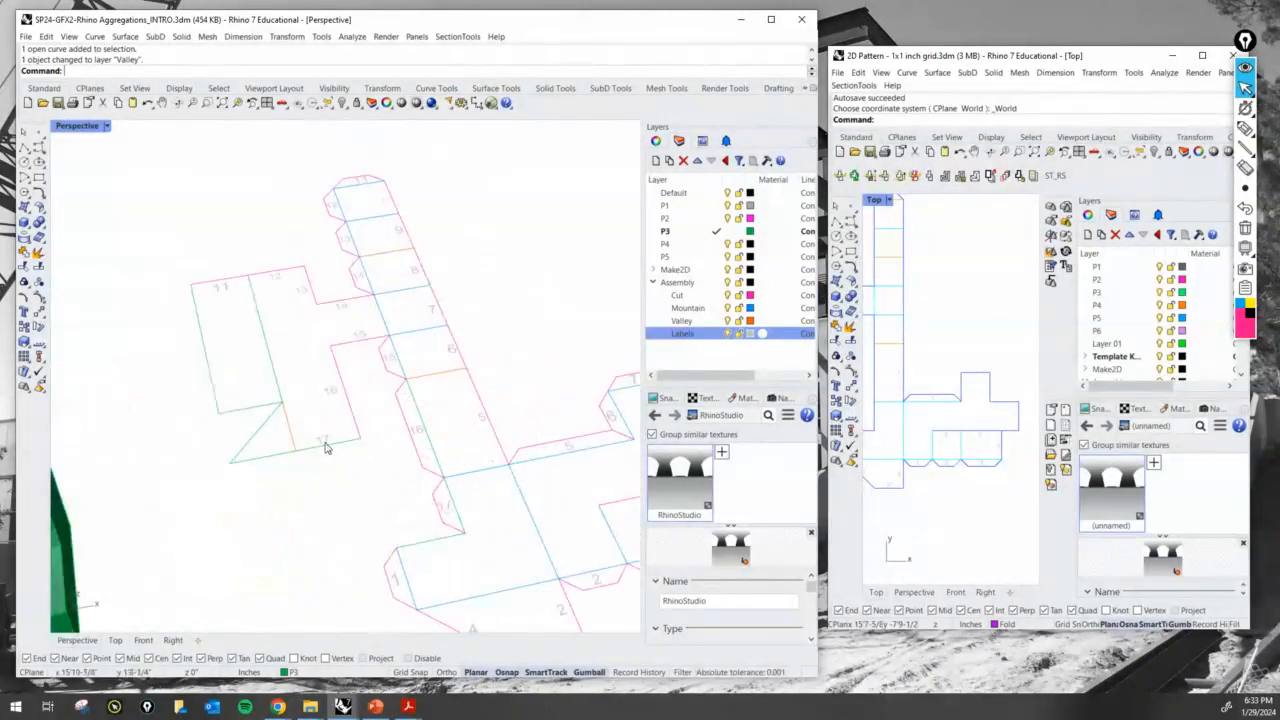
Assign the side panel edge labelled 17 to the Cut layer
left_click(325, 447)
left_click(303, 673)
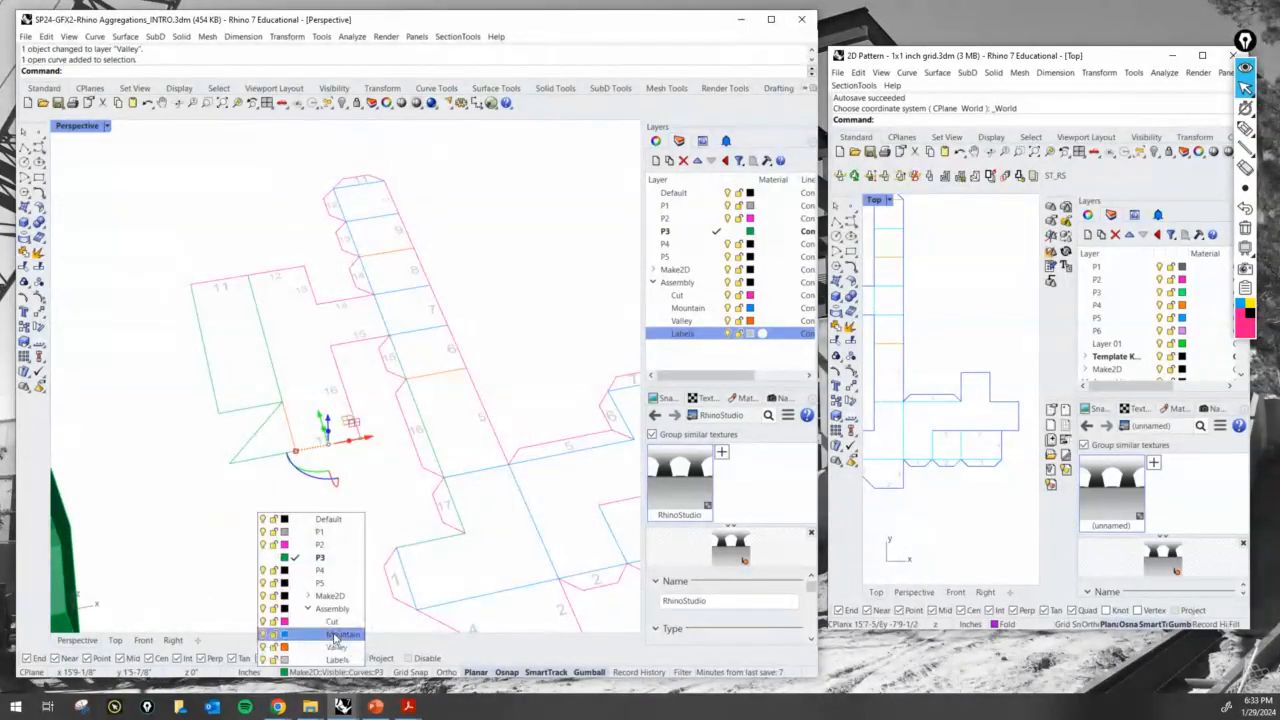
left_click(331, 621)
key("Escape")
scroll(392, 507, "down", 5)
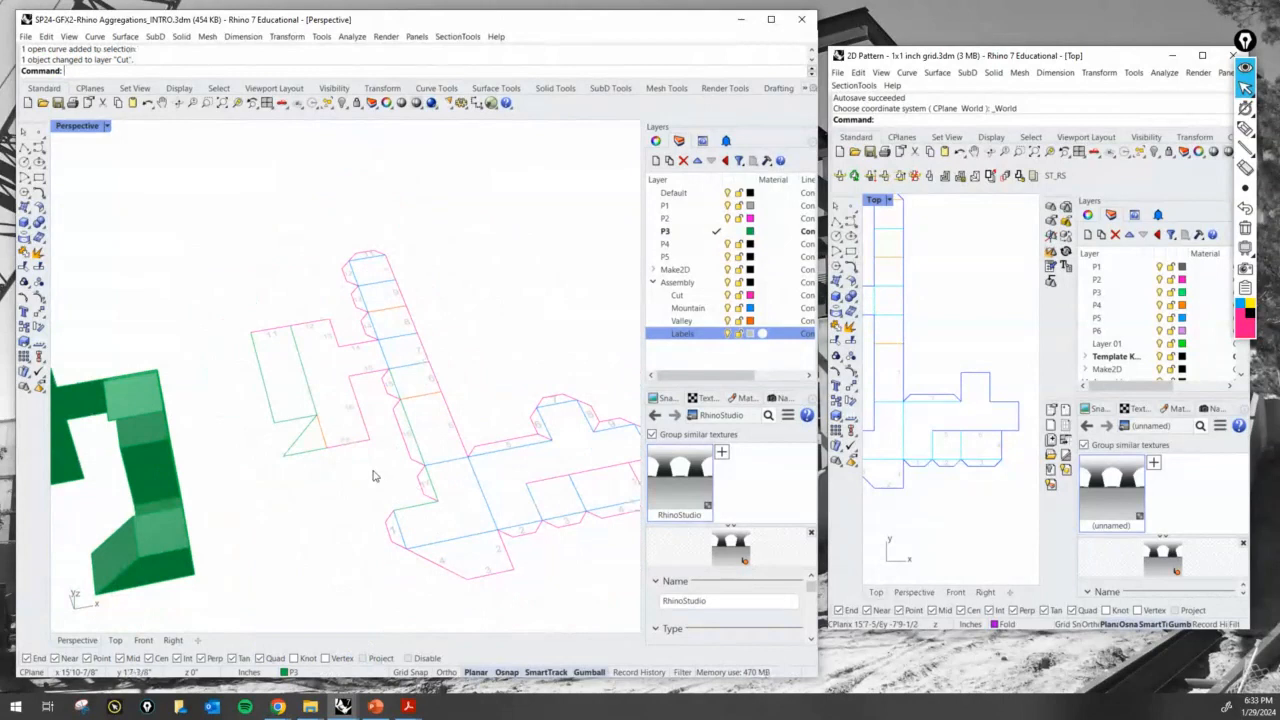
Copy glue tab 7 with its label, endpoint to endpoint, onto the free edge between tabs 17 and 1
scroll(410, 513, "up", 8)
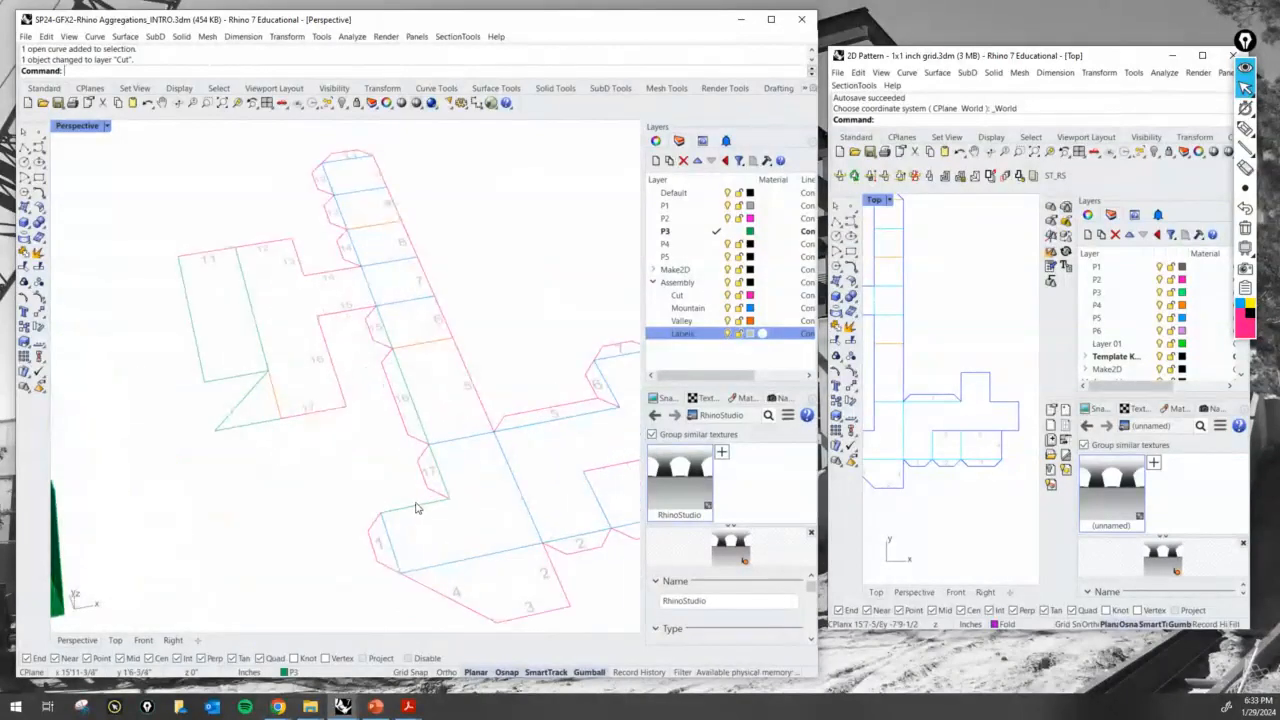
right_click_drag(369, 510, 338, 497, "shift")
type("C")
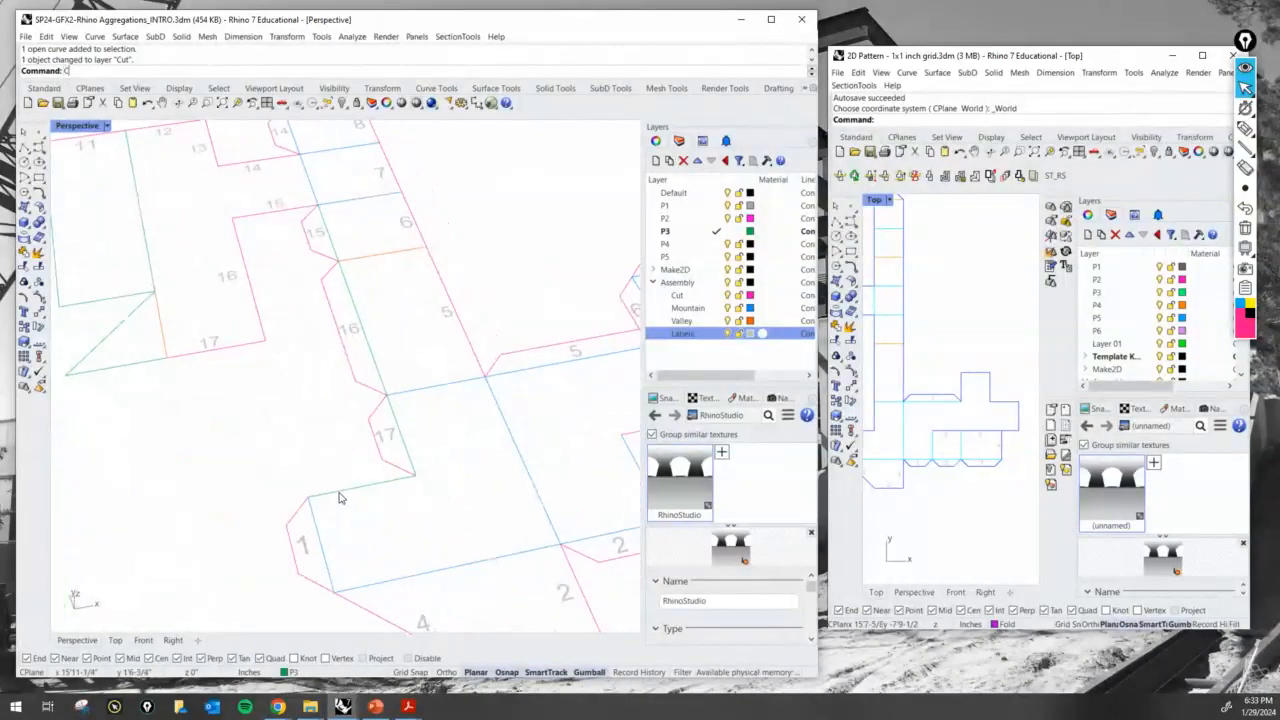
type("opy")
key("Return")
scroll(338, 497, "down", 5)
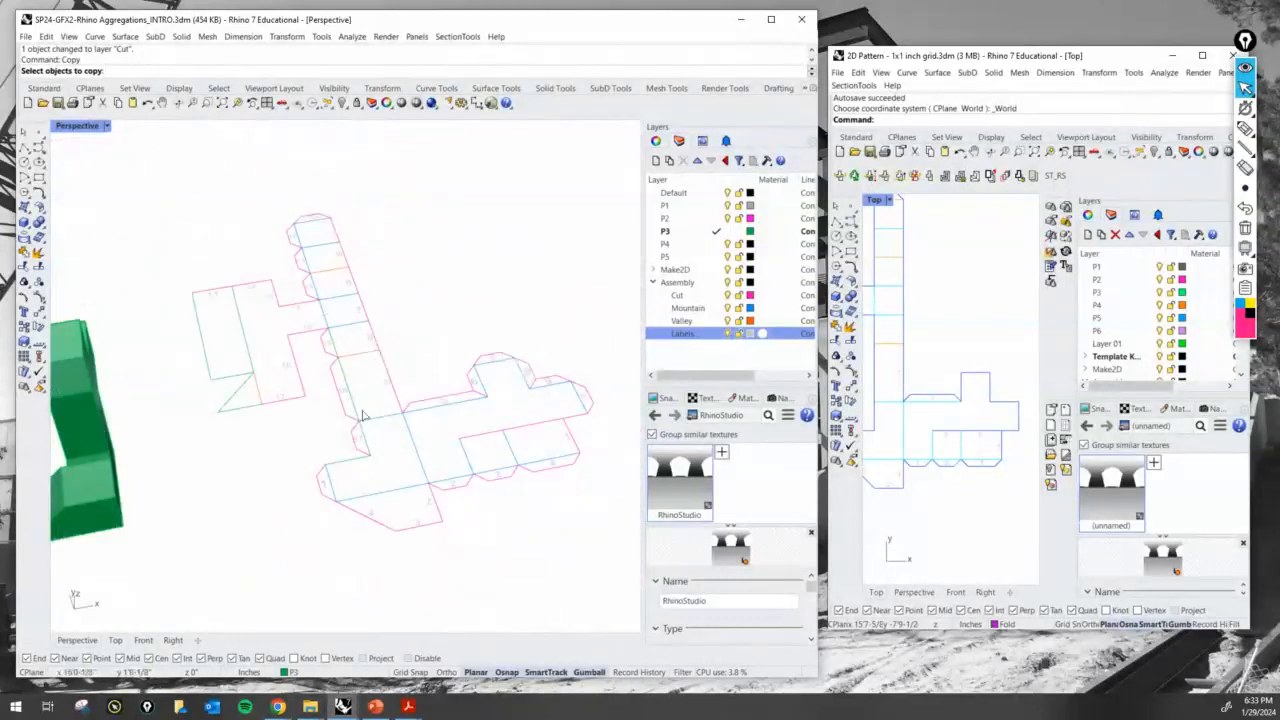
scroll(334, 475, "up", 4)
scroll(335, 470, "down", 2)
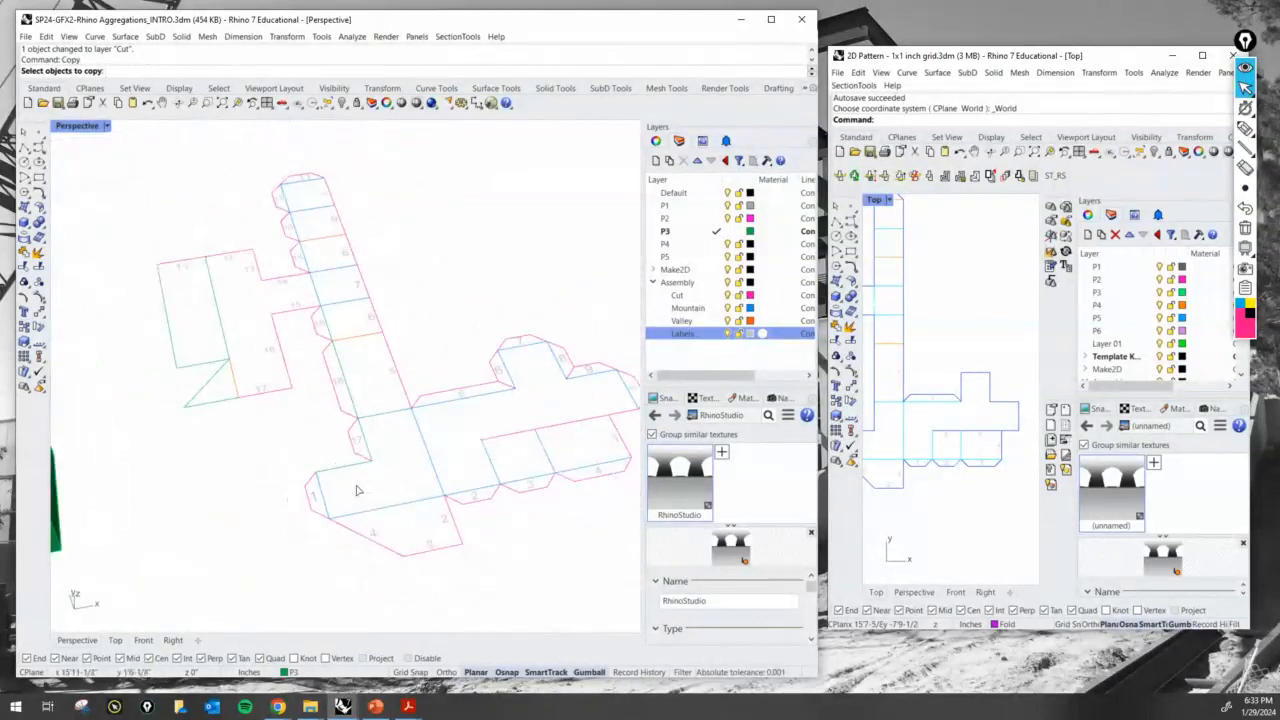
scroll(357, 490, "down", 3)
scroll(507, 368, "up", 5)
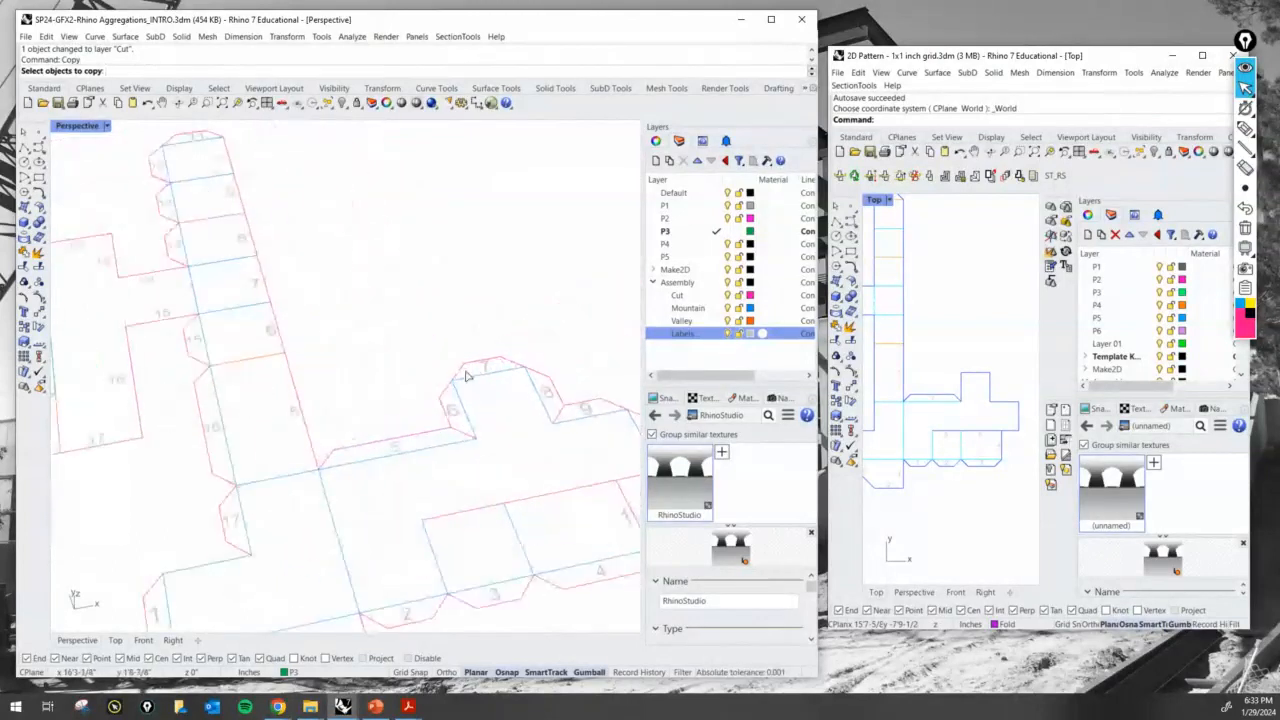
left_click(466, 372)
left_click(491, 370)
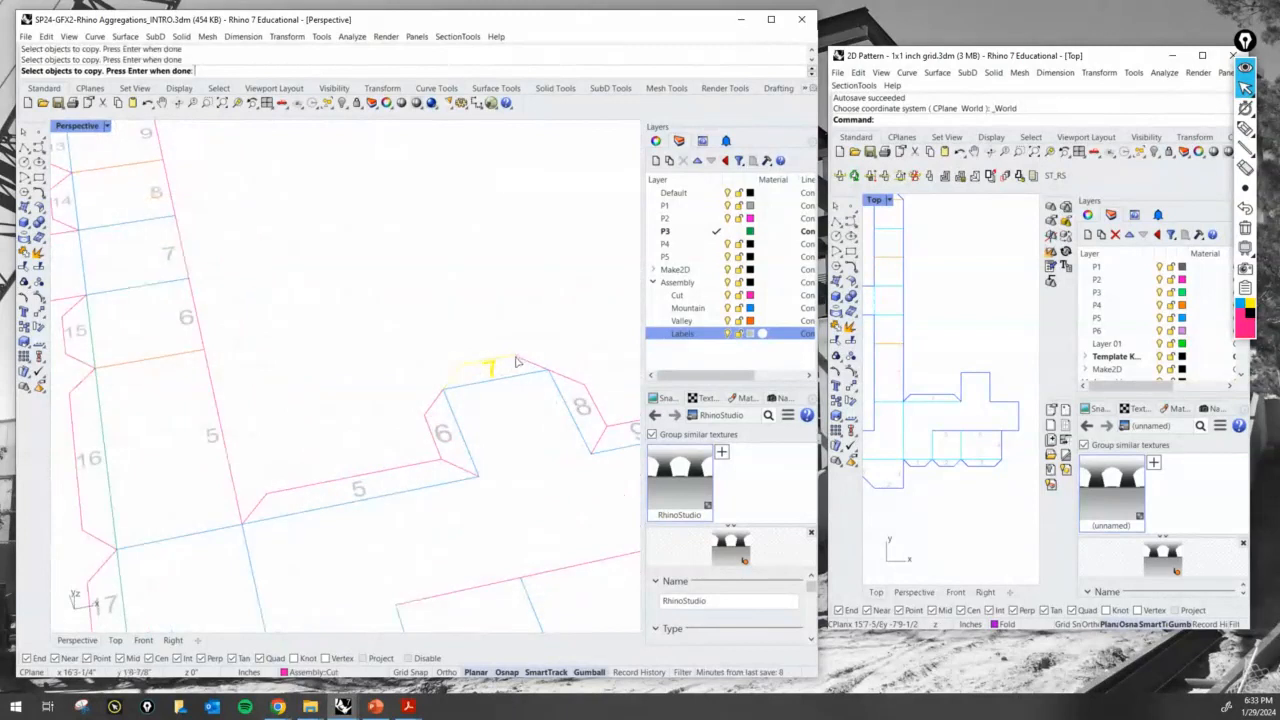
key("Return")
left_click(463, 386)
scroll(463, 386, "down", 5)
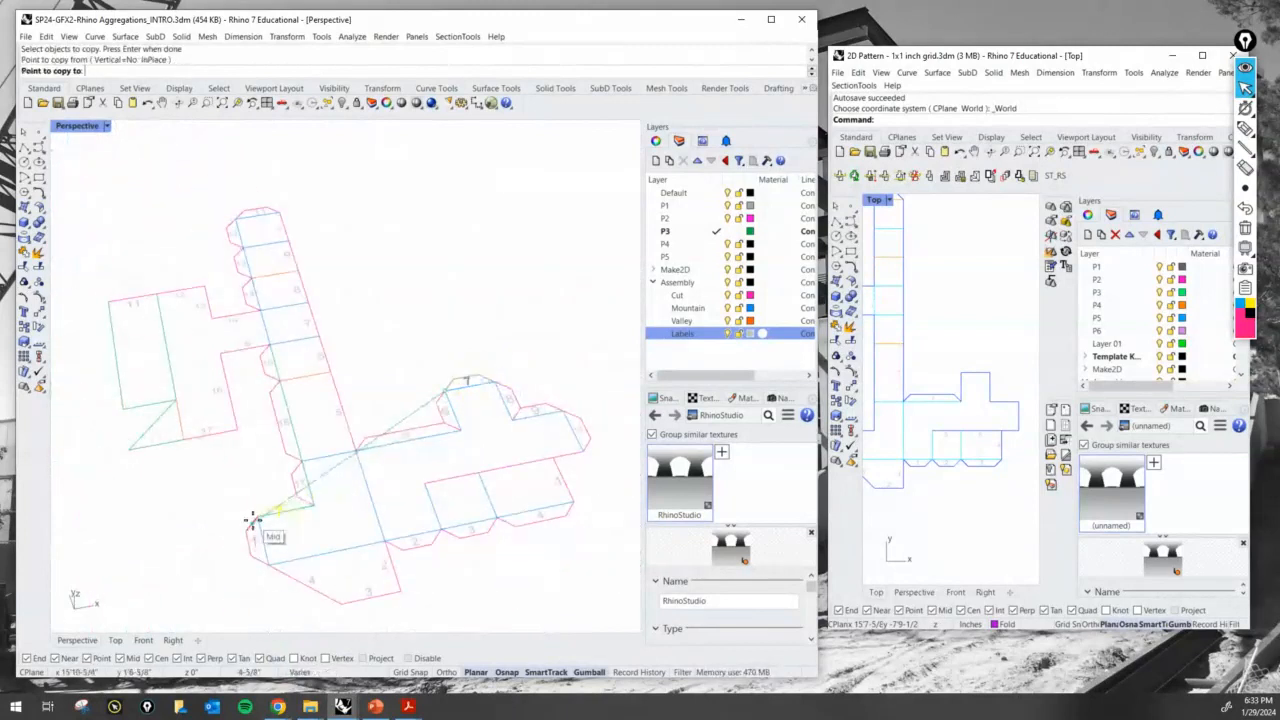
scroll(258, 516, "up", 5)
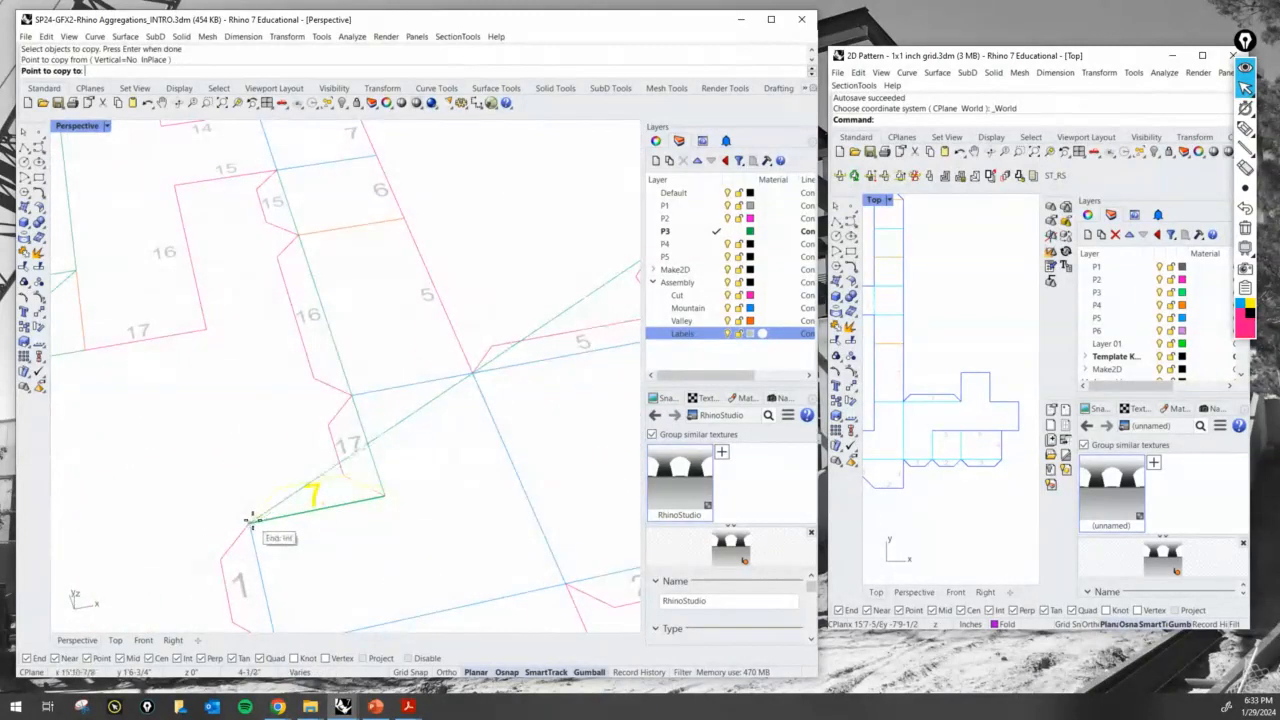
left_click(251, 519)
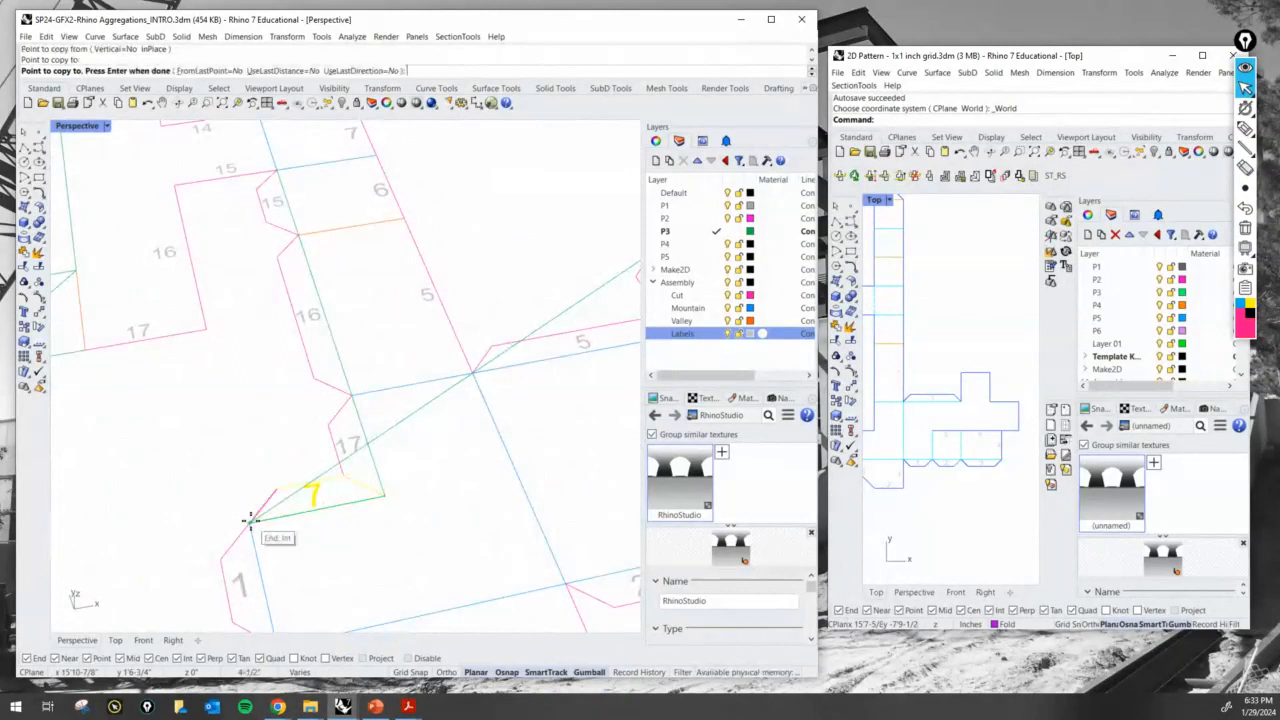
key("Return")
Delete the redundant slanted line where tab 17 meets the copied tab
left_click(376, 492)
left_click(398, 517)
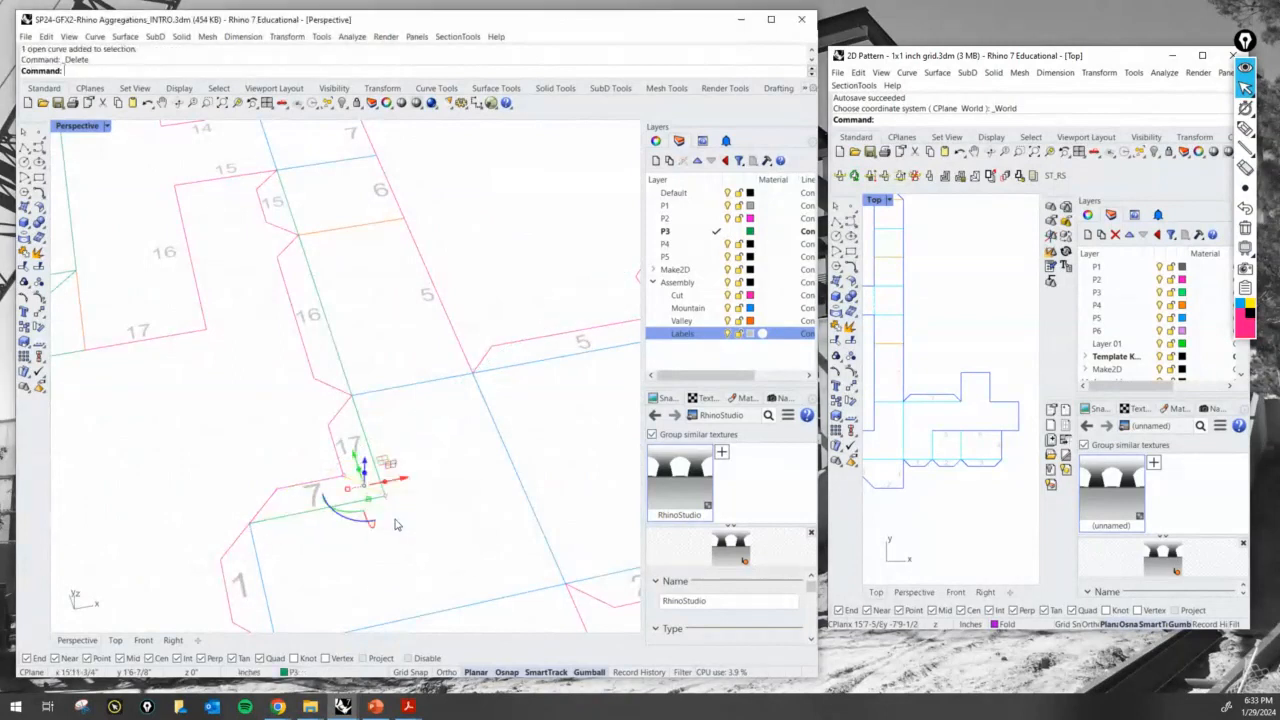
key("Delete")
Change the copied label on the tab between tabs 17 and 1 to 18
scroll(320, 492, "up", 3)
scroll(315, 492, "down", 3)
scroll(316, 492, "up", 3)
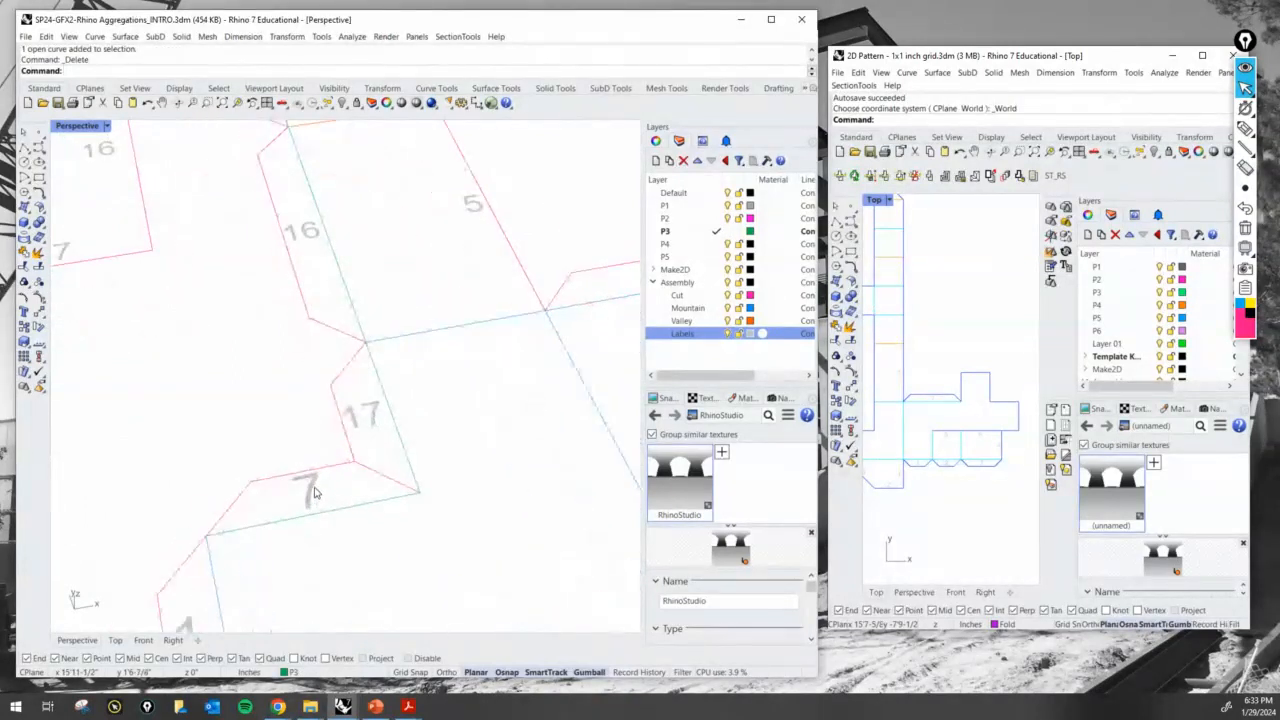
double_click(310, 490)
type("18")
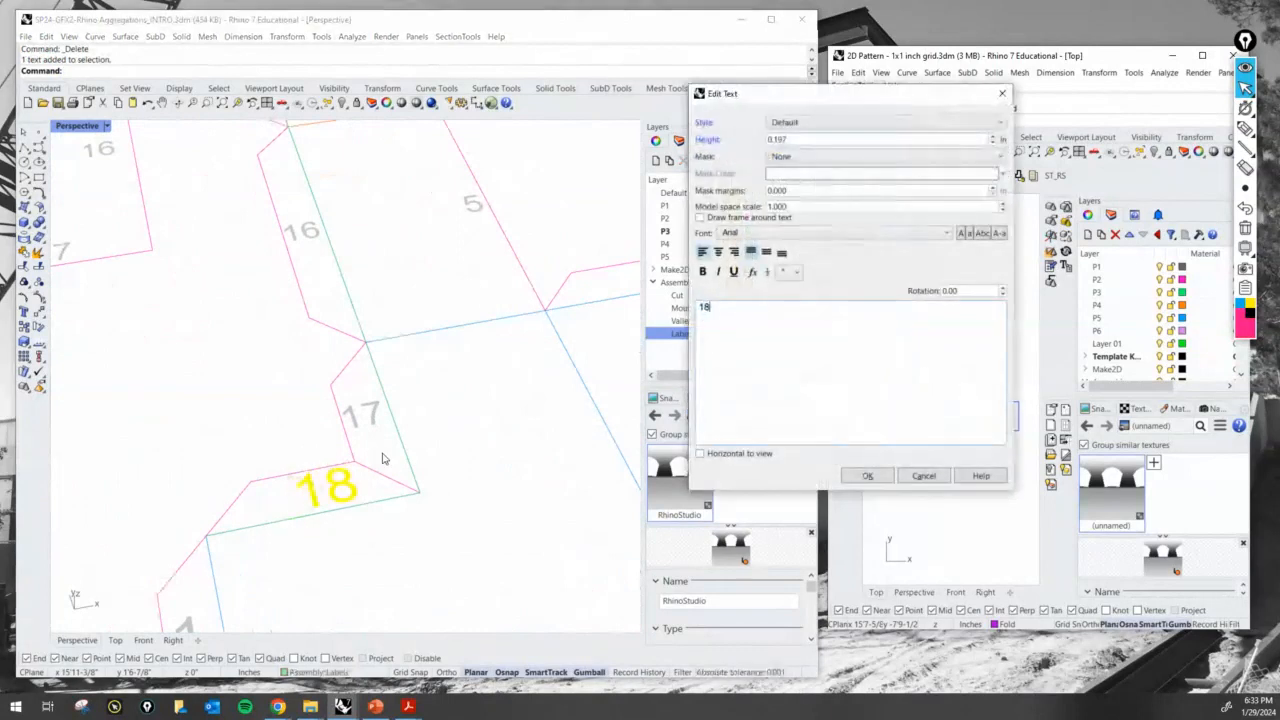
left_click(867, 475)
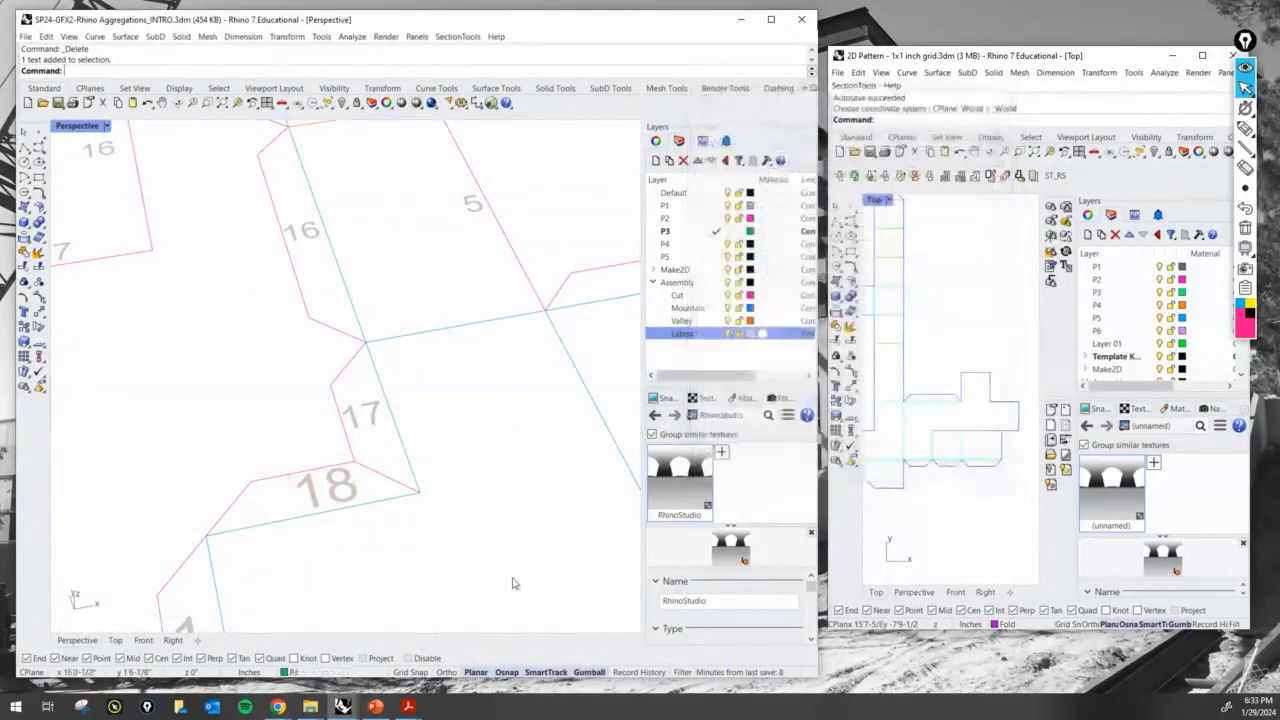
Scale down label 18 with the Gumball so it fits inside its glue tab
scroll(522, 572, "down", 3)
scroll(460, 548, "up", 3)
scroll(457, 545, "up", 2)
left_click(440, 540)
scroll(425, 555, "up", 2)
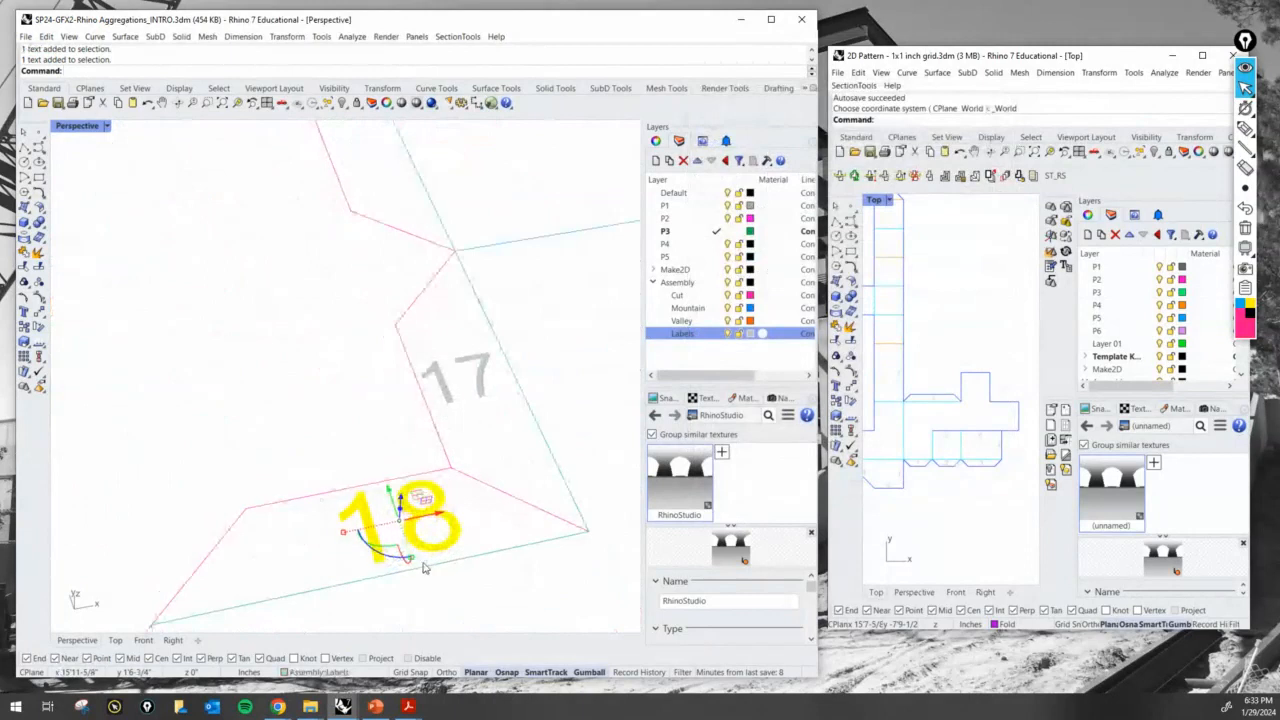
left_click_drag(415, 562, 408, 524)
left_click(435, 549)
scroll(437, 550, "down", 6)
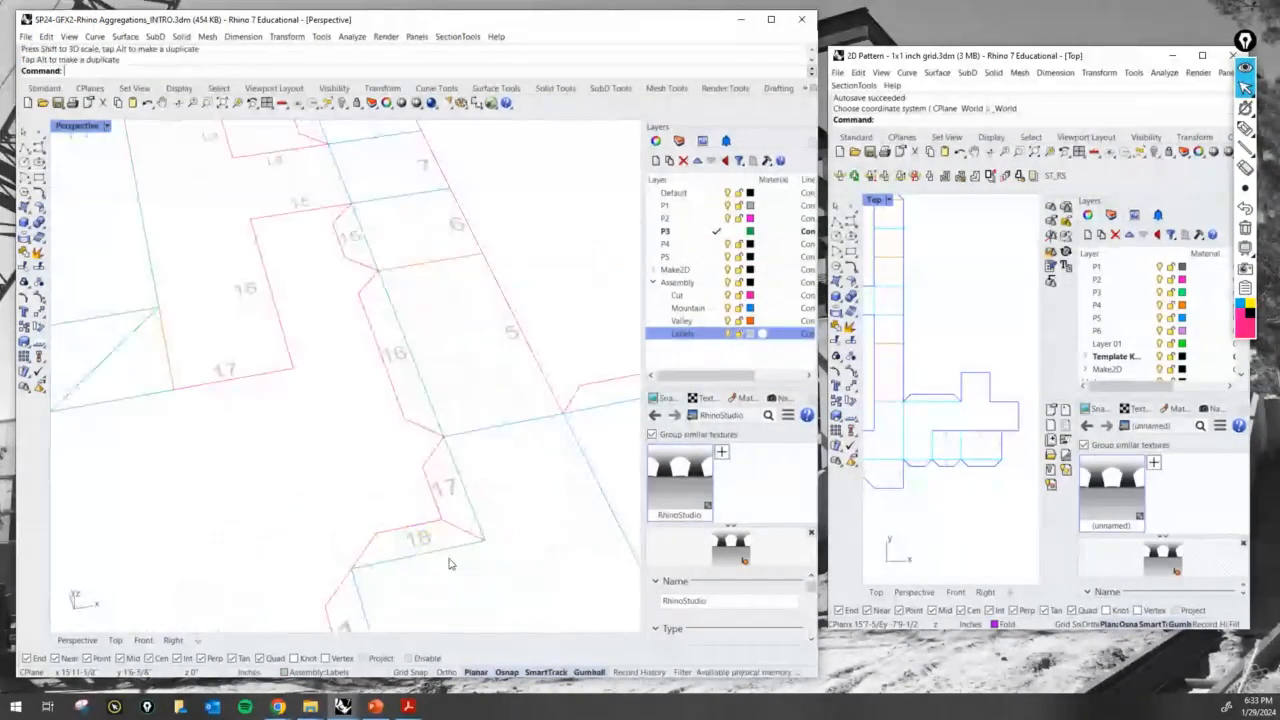
Copy label 18 from its tab to the matching edge of the triangular flap, adjoining edge 17
right_click_drag(450, 561, 487, 535, "shift")
scroll(485, 536, "down", 3)
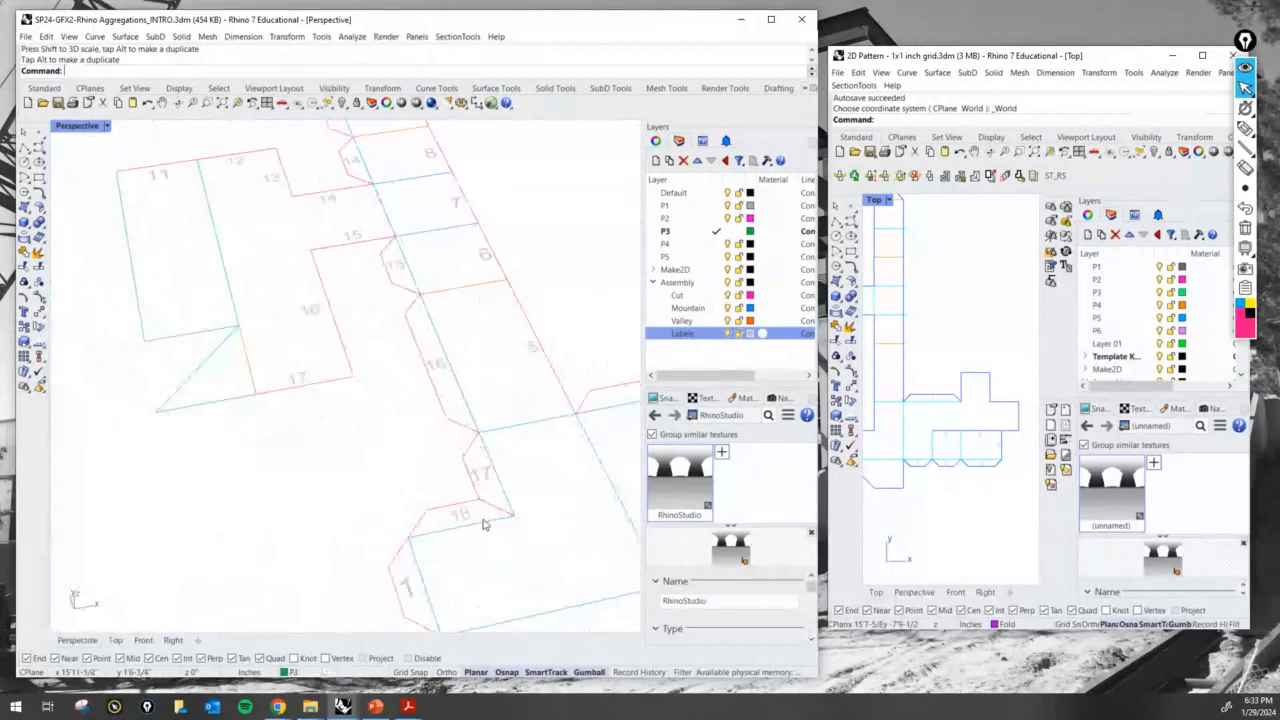
type("copy")
key("Return")
left_click(460, 512)
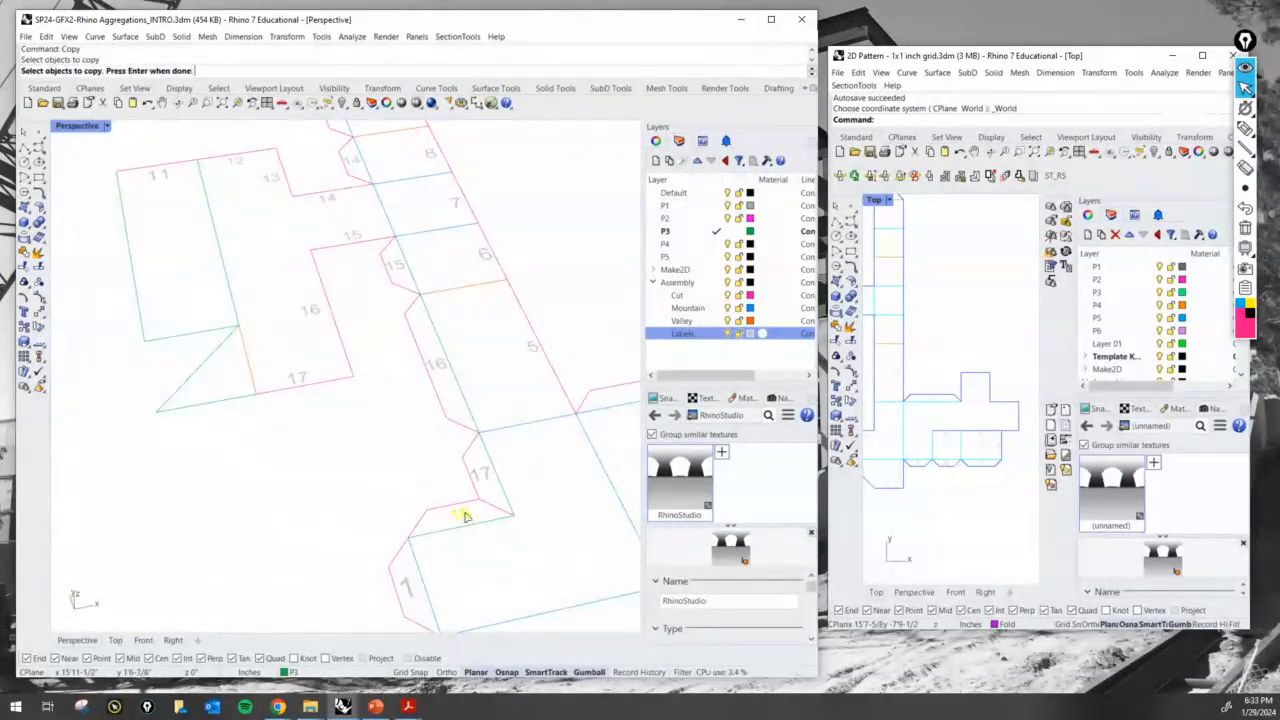
key("Return")
left_click(481, 564)
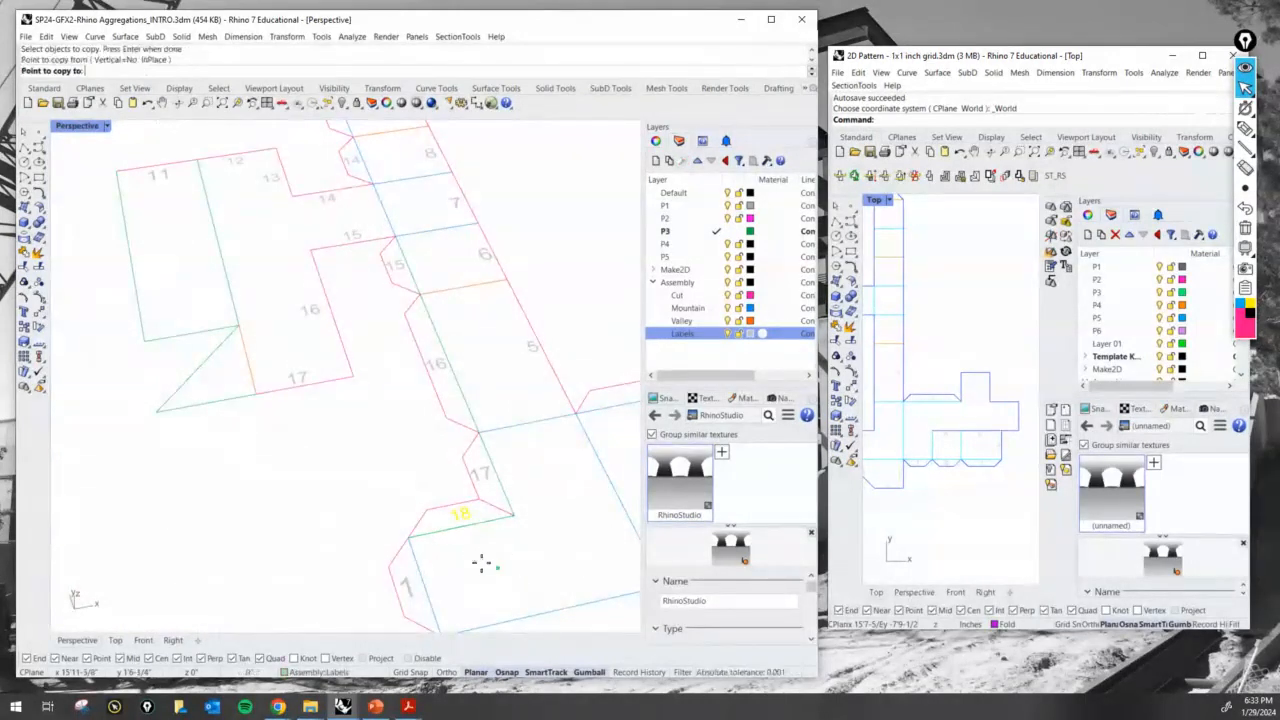
left_click(242, 436)
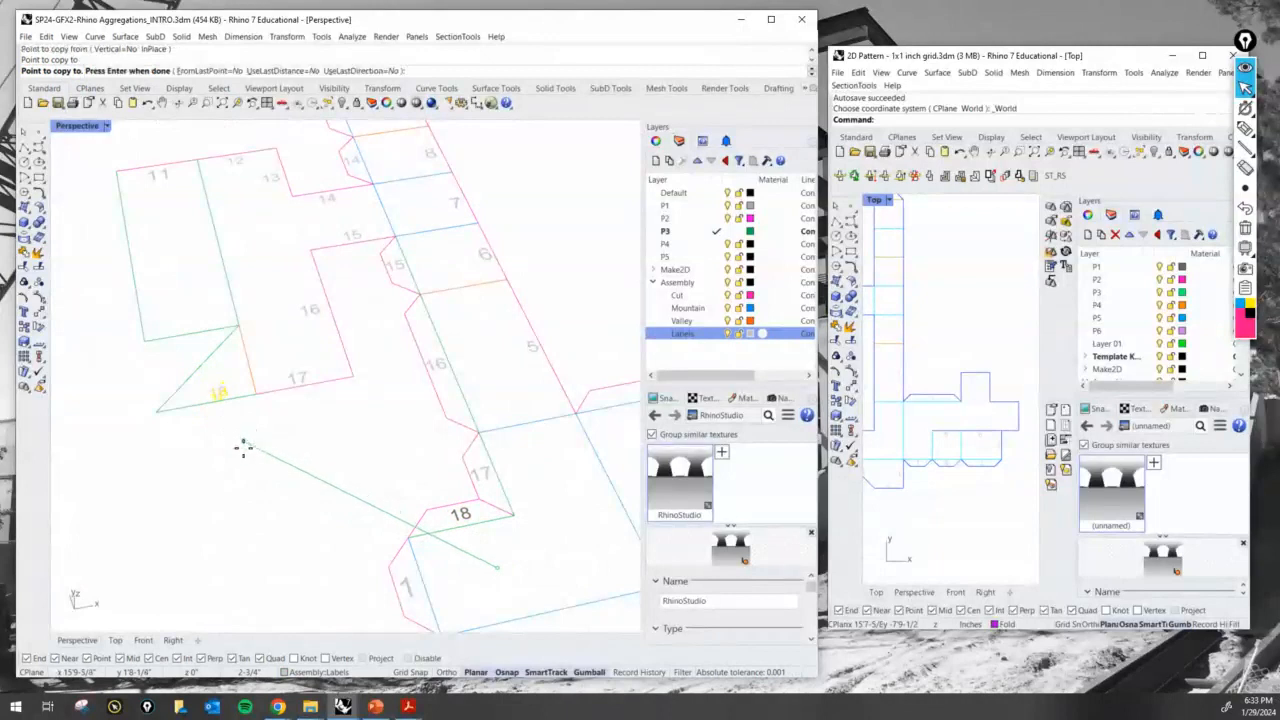
key("Return")
Assign the triangular flap's edge labelled 18 to the Cut layer
scroll(245, 440, "down", 2)
left_click(343, 672)
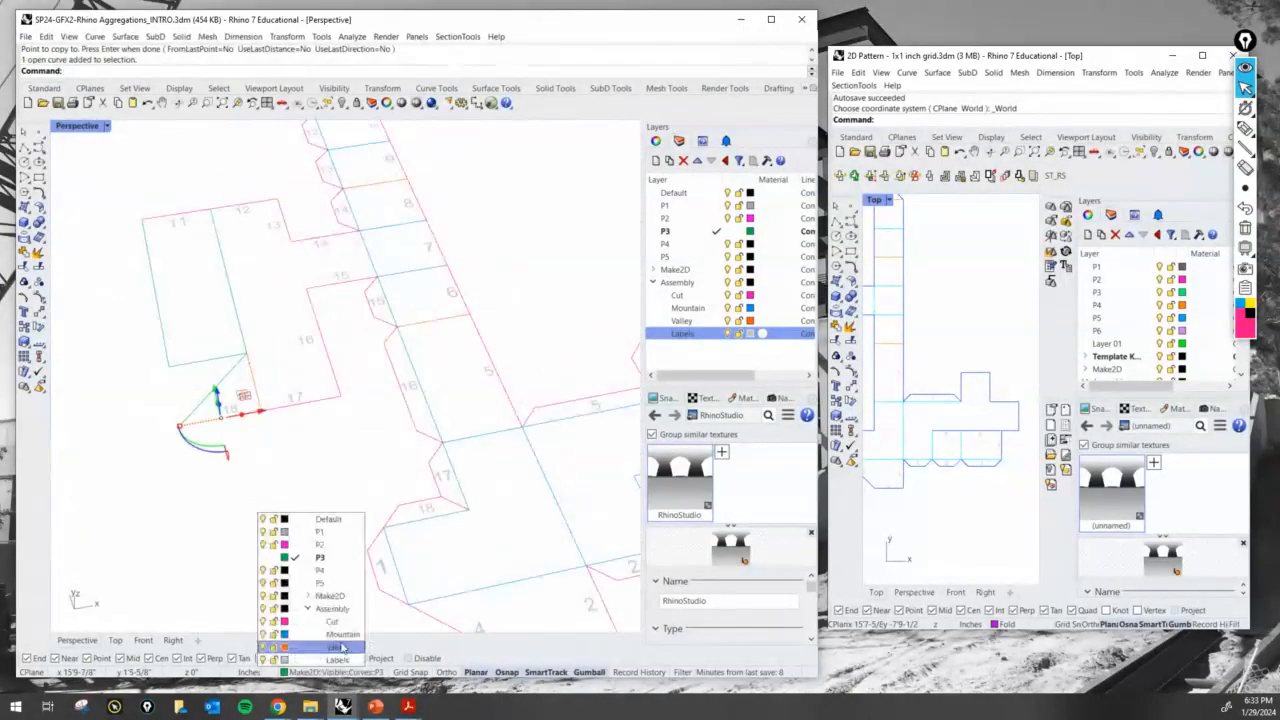
left_click(343, 620)
scroll(340, 531, "down", 2)
scroll(340, 531, "up", 2)
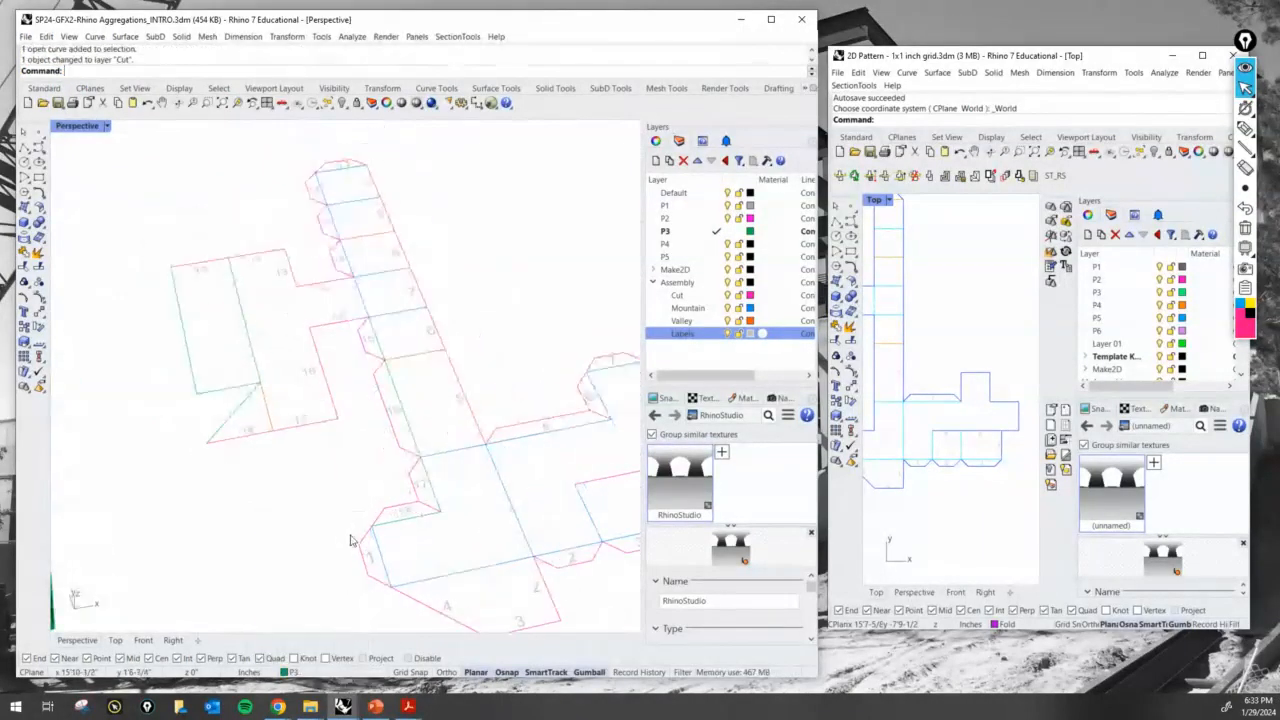
right_click_drag(445, 602, 366, 531)
scroll(358, 520, "down", 2)
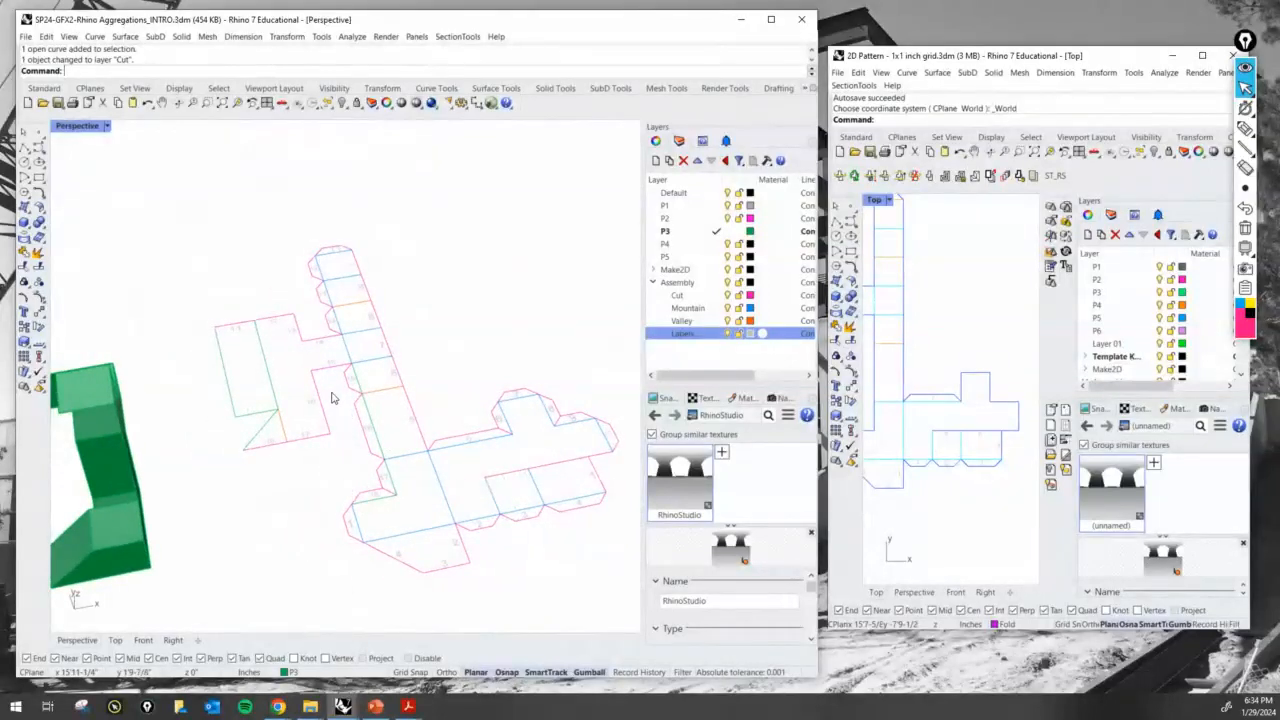
right_click_drag(386, 421, 351, 411, "shift")
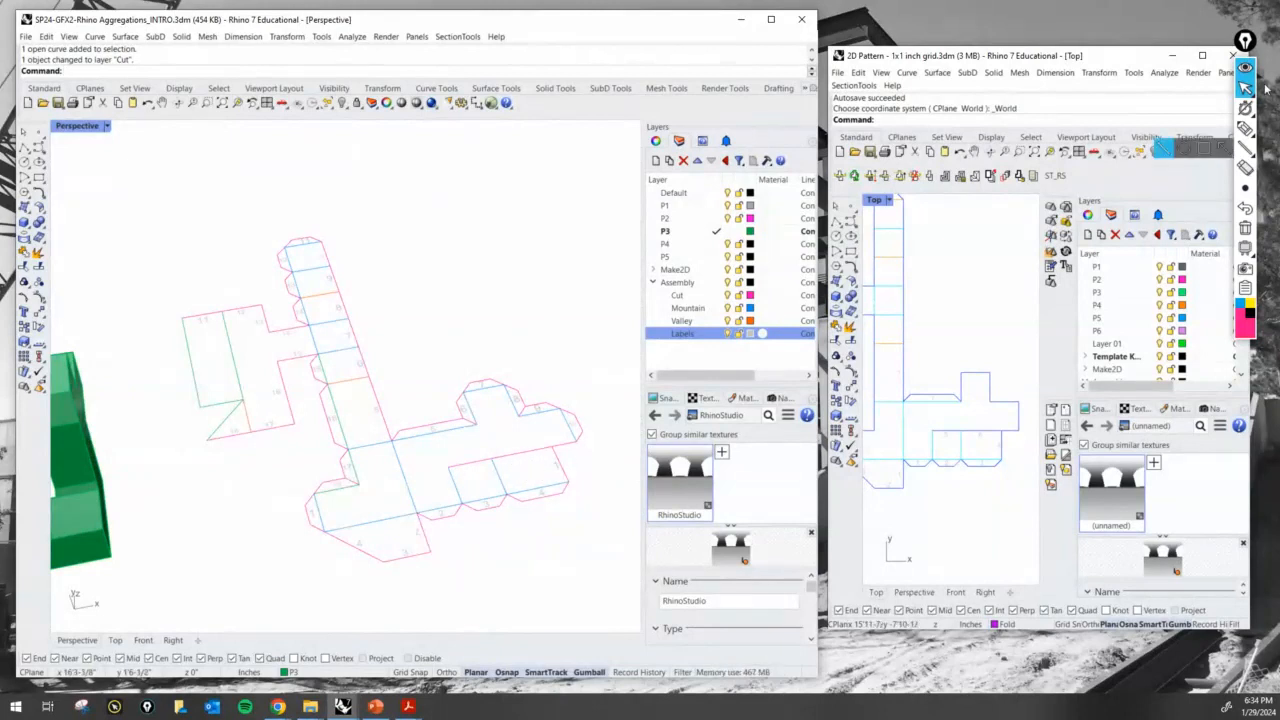
Mark the triangular flap's diagonal edge and the matching edge opposite tab 4 with pink screen strokes, and clear the strokes
left_click(1245, 128)
left_click_drag(518, 456, 534, 453)
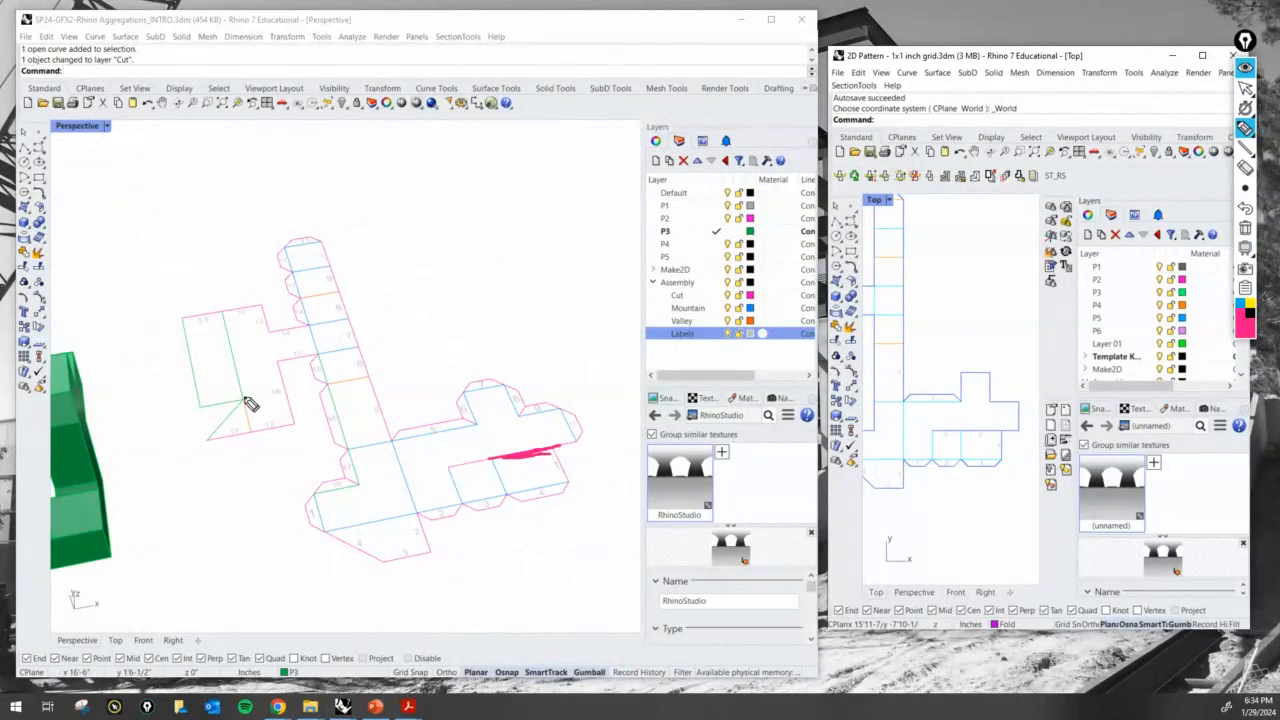
left_click_drag(250, 403, 218, 437)
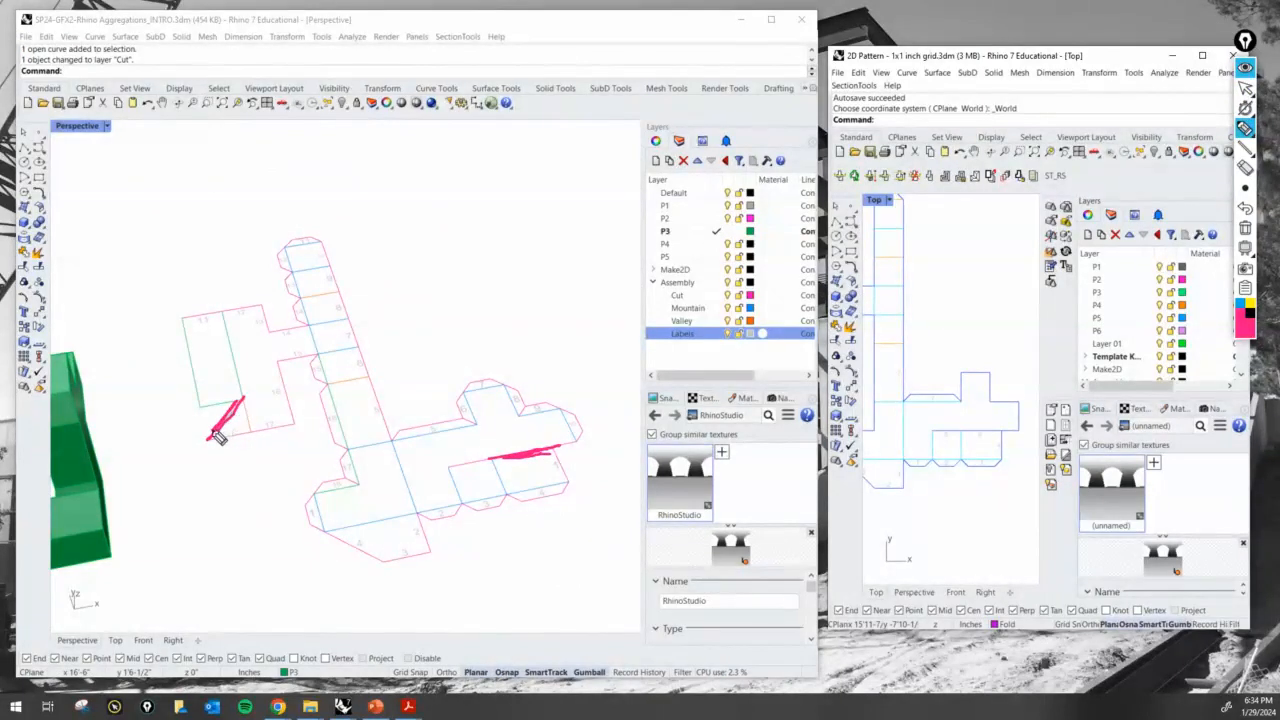
left_click(1245, 88)
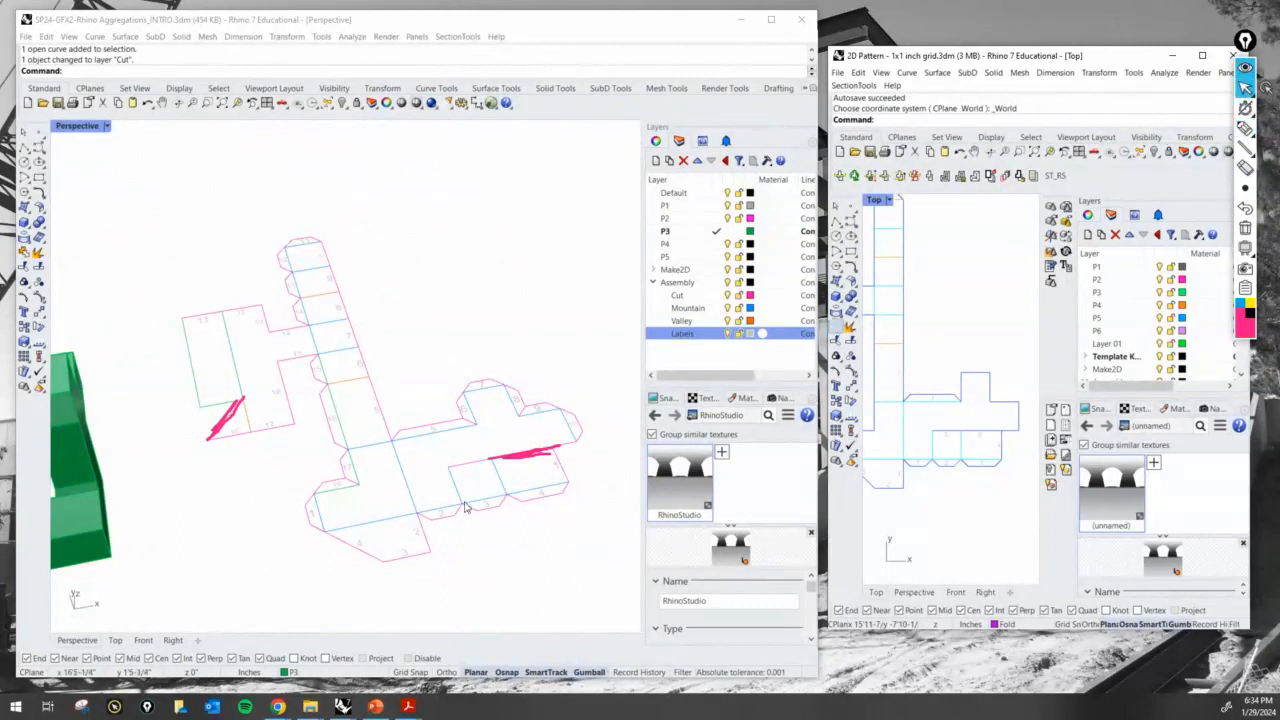
right_click_drag(443, 451, 363, 492)
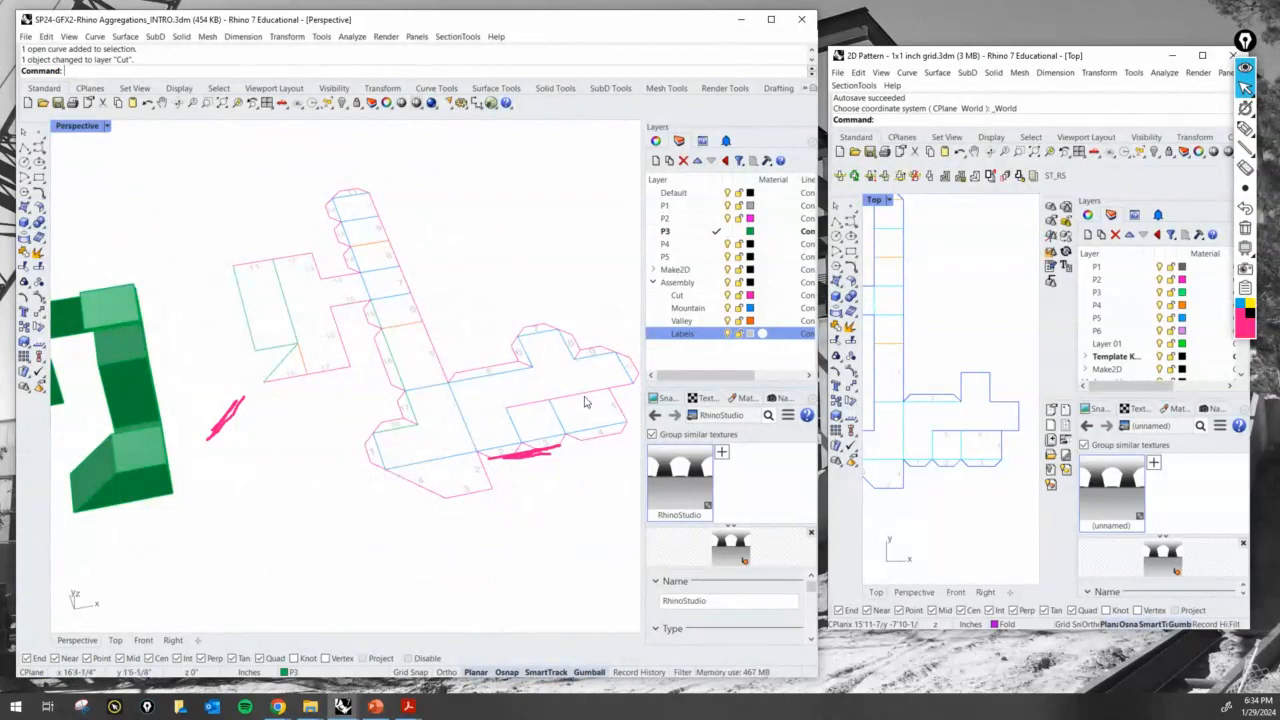
left_click(1245, 231)
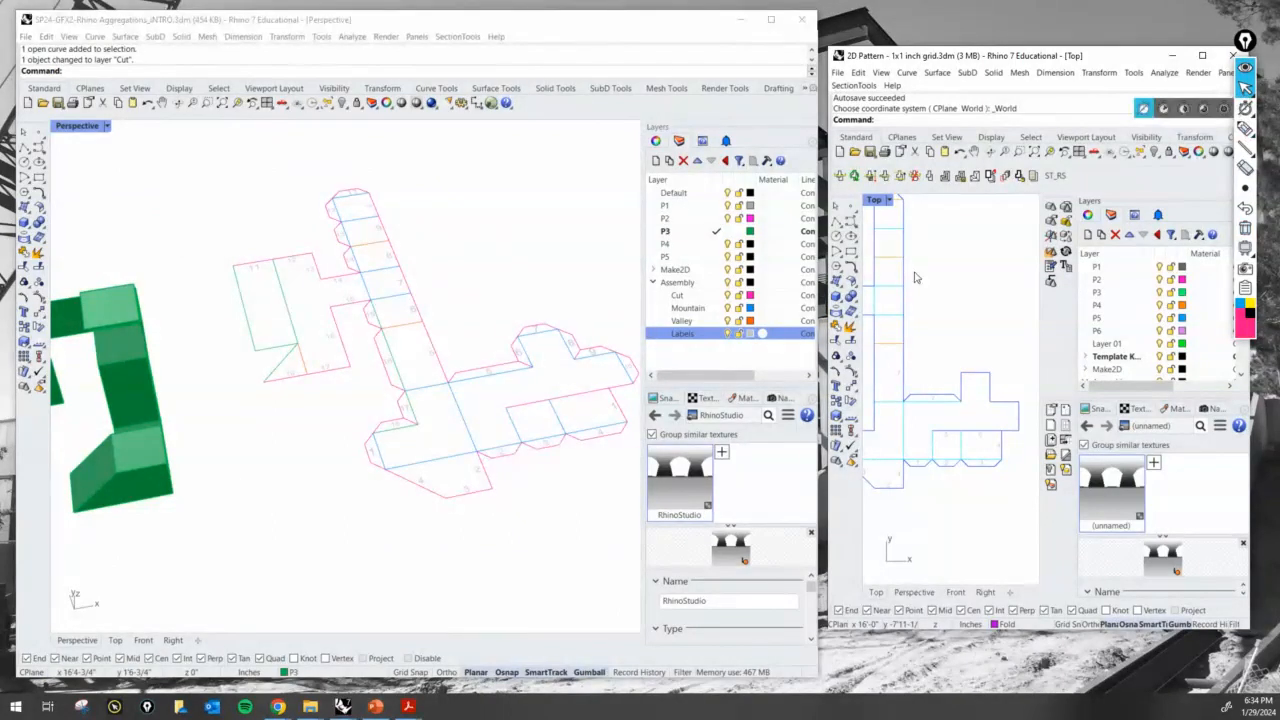
Examine the glue tab on the triangular flap's diagonal edge in the reference 2D pattern
right_click_drag(596, 425, 521, 447, "shift")
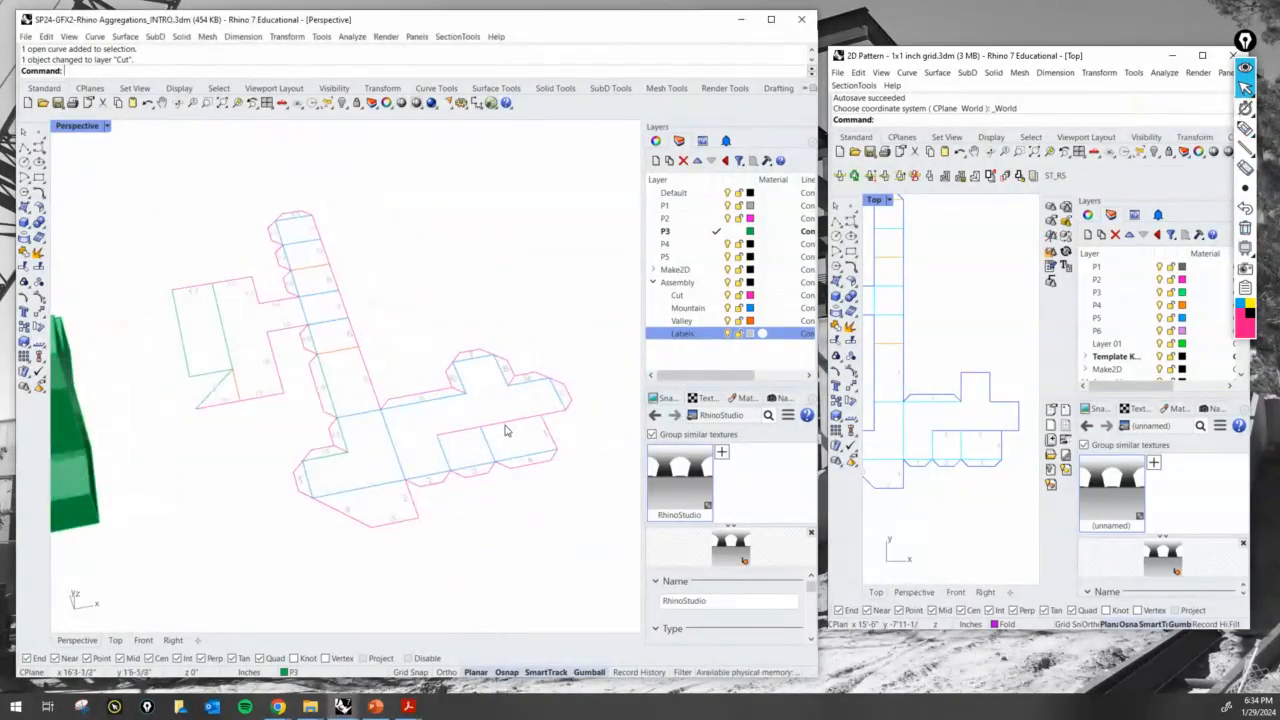
scroll(505, 430, "up", 3)
right_click_drag(335, 426, 403, 451, "shift")
mouse_move(950, 440)
right_mouse_down()
mouse_move(1033, 432)
mouse_move(970, 430)
right_mouse_up()
scroll(925, 355, "up", 9)
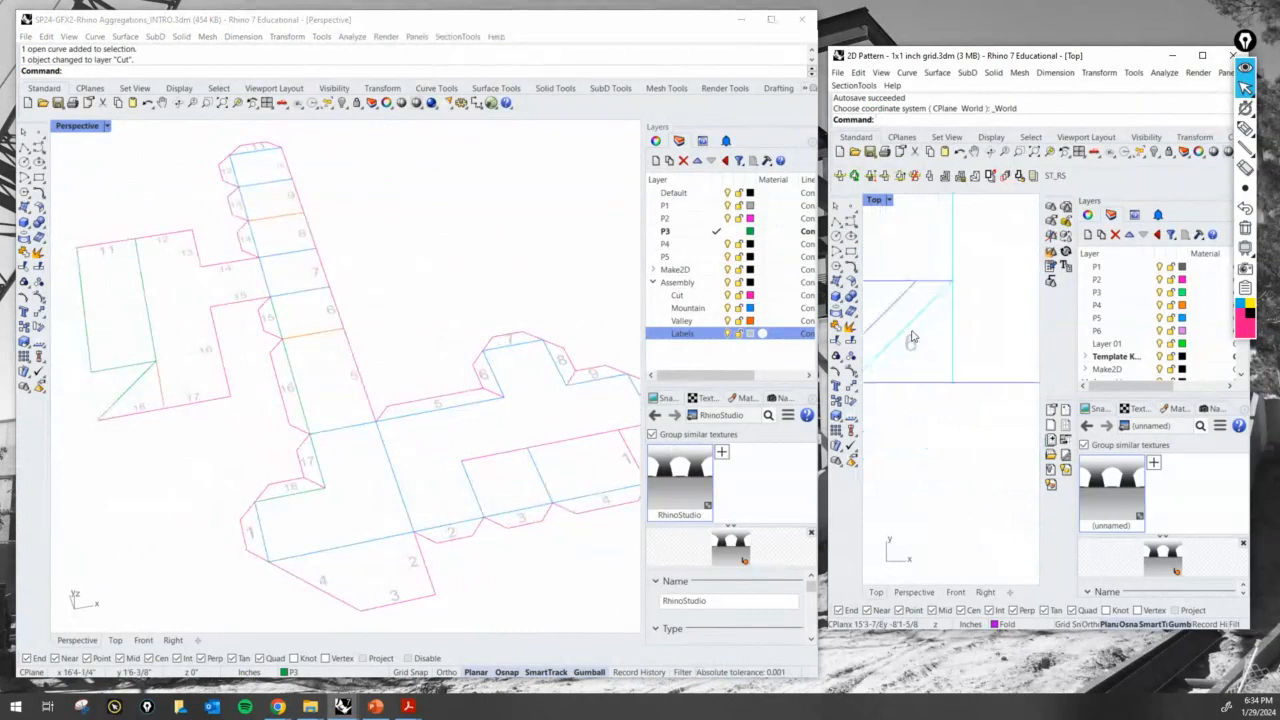
scroll(912, 337, "down", 8)
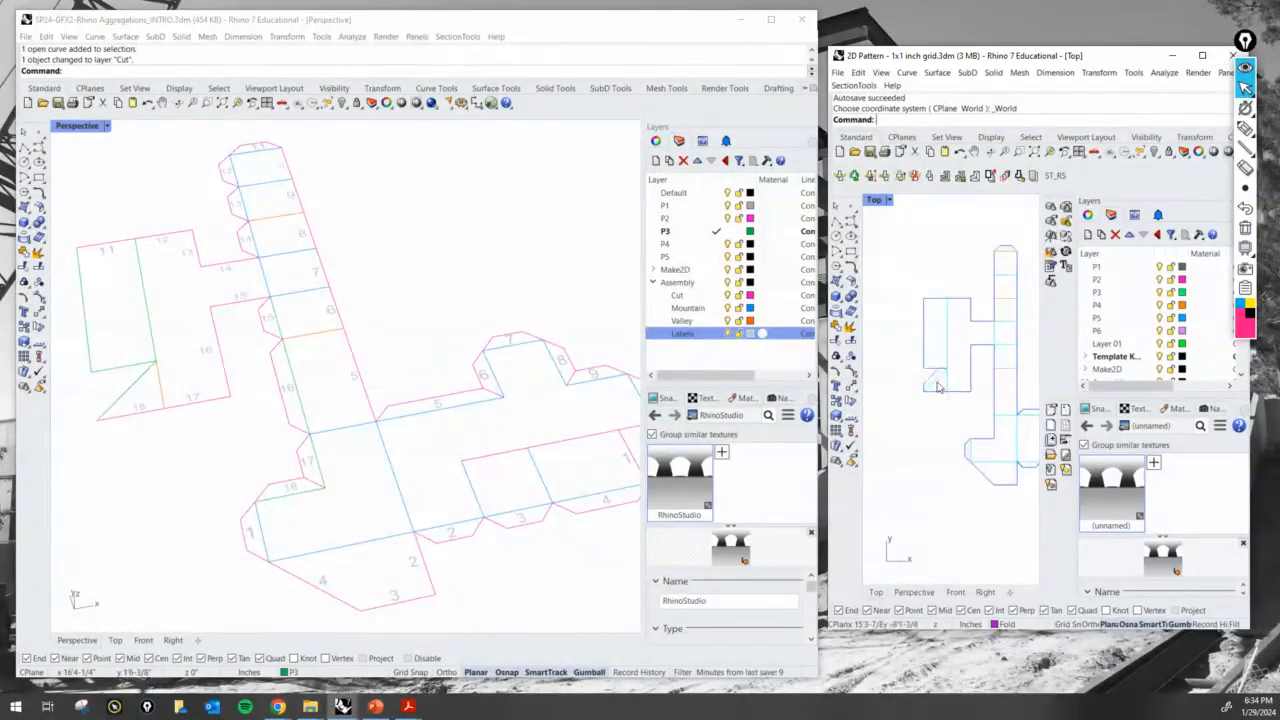
scroll(938, 387, "up", 5)
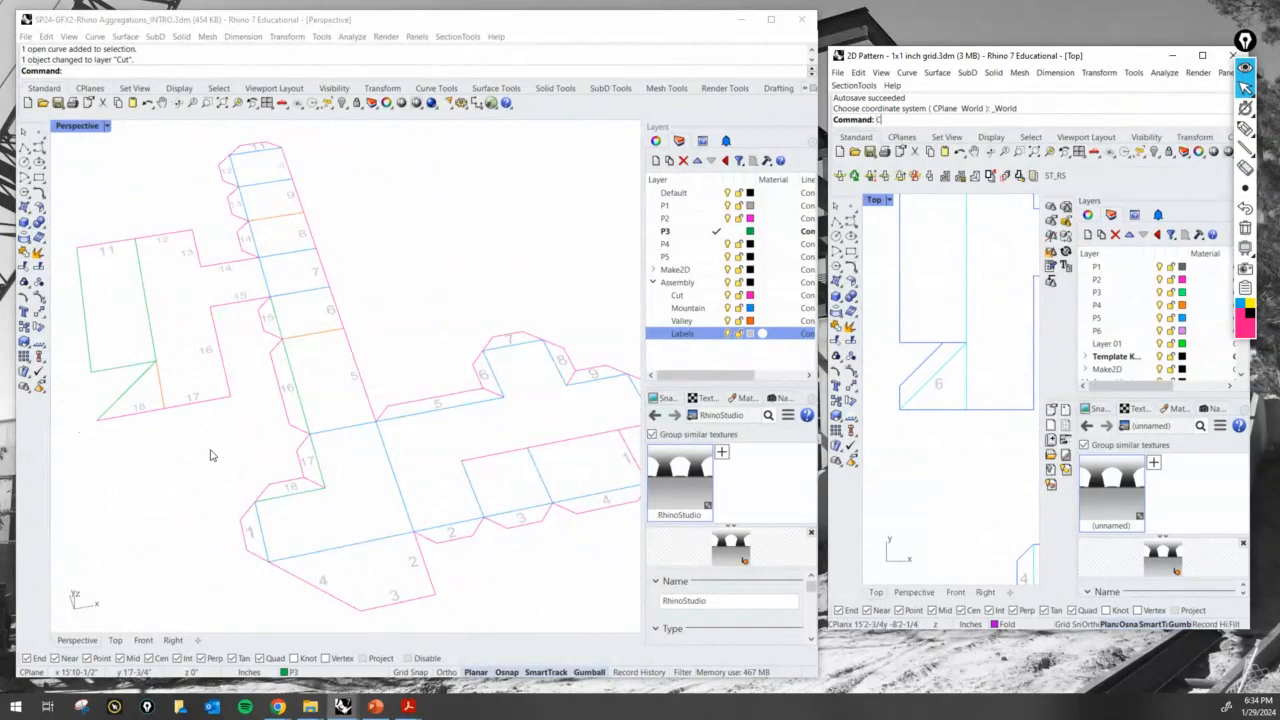
scroll(215, 458, "up", 5)
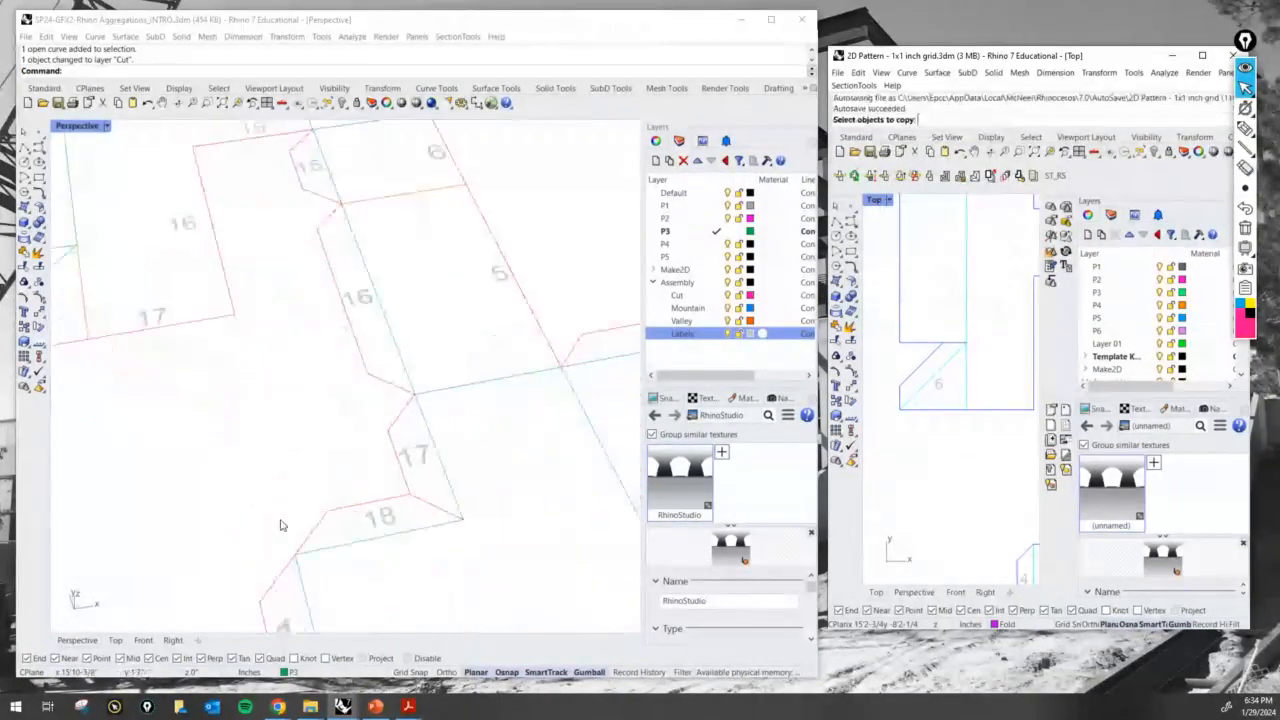
scroll(300, 505, "down", 3)
scroll(348, 511, "up", 3)
left_click(348, 508)
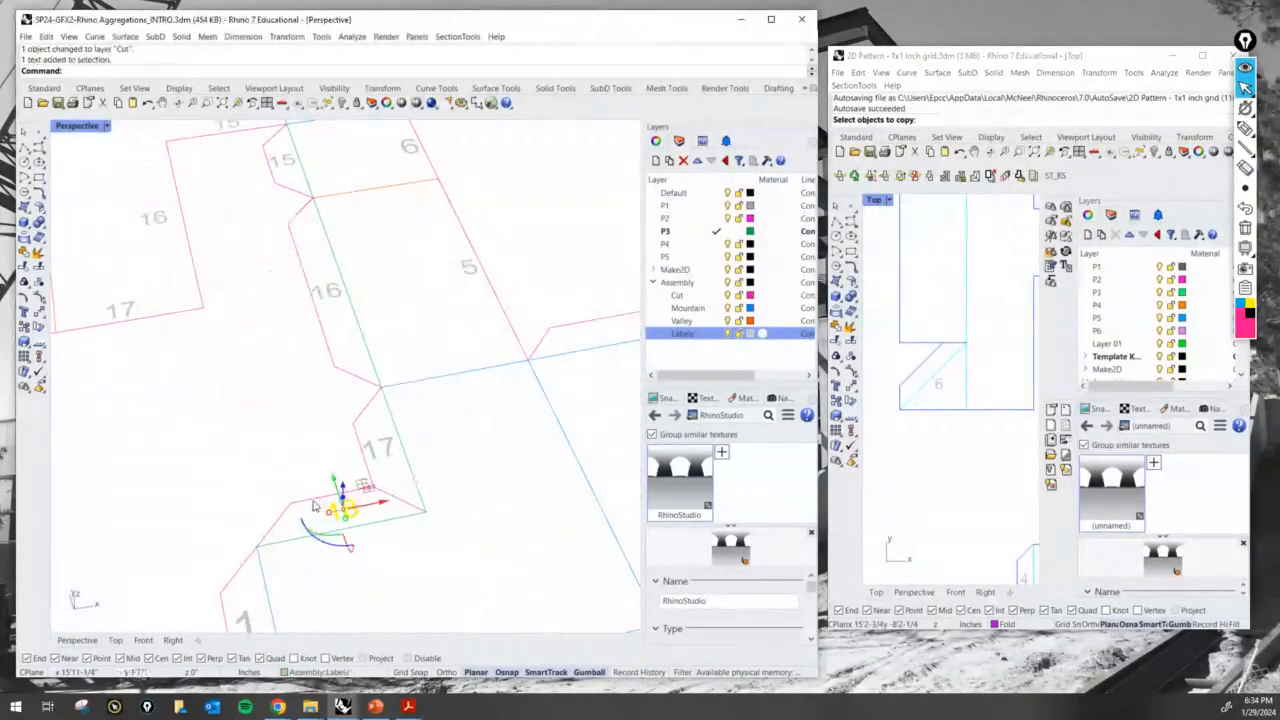
left_click(313, 499)
left_click(282, 515)
key("Escape")
Copy tab 18's outline and label from the tab's outer corner to the pointed corner of the triangular flap
type("C")
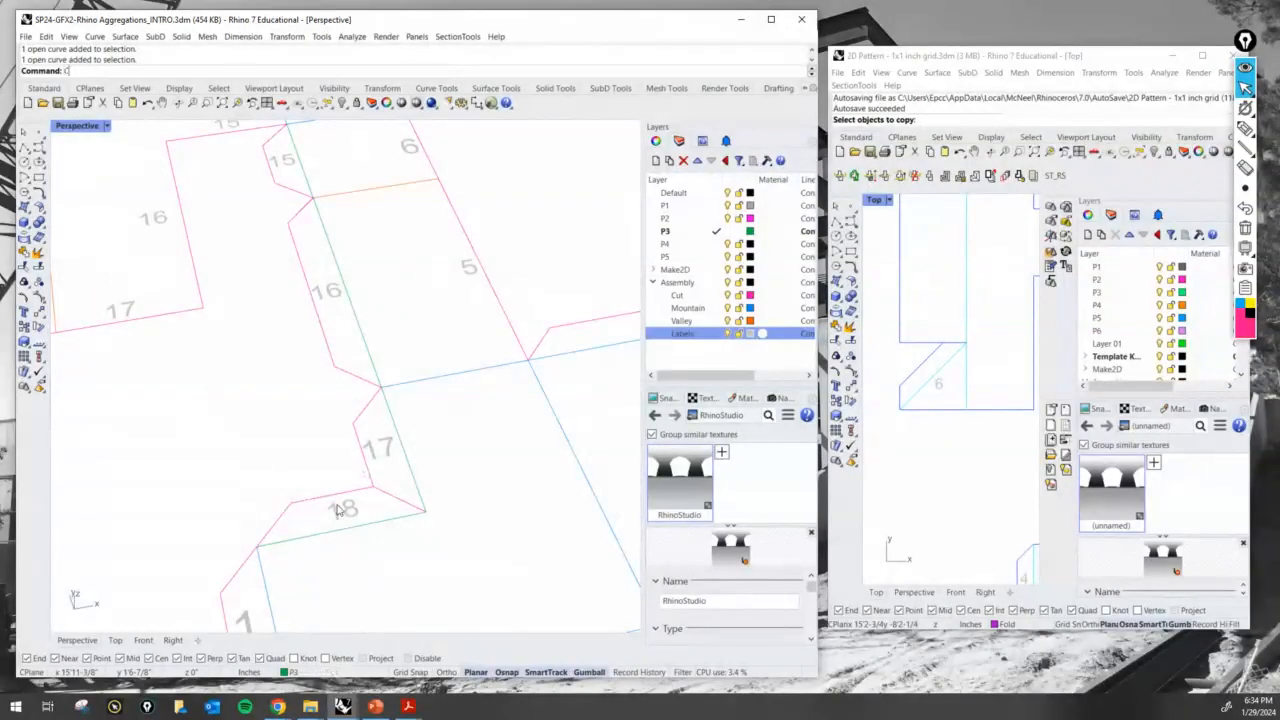
type("opy")
key("Return")
left_click(273, 523)
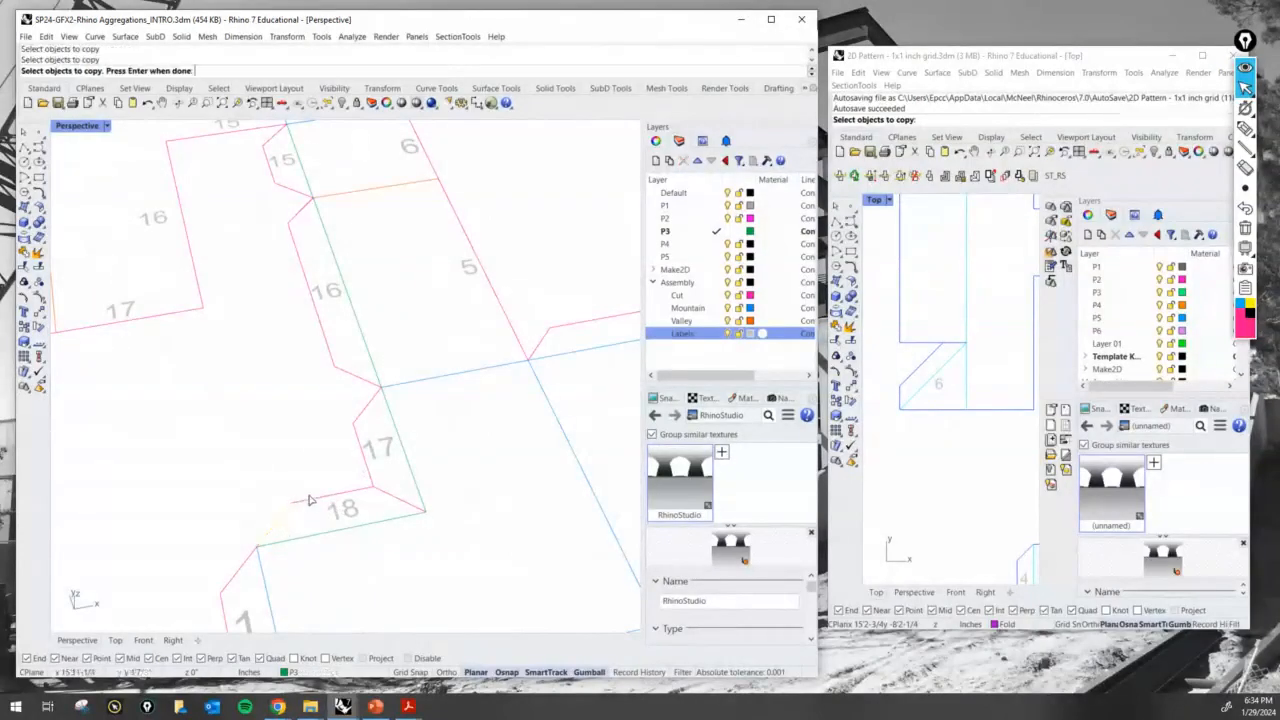
left_click(318, 502)
left_click(342, 508)
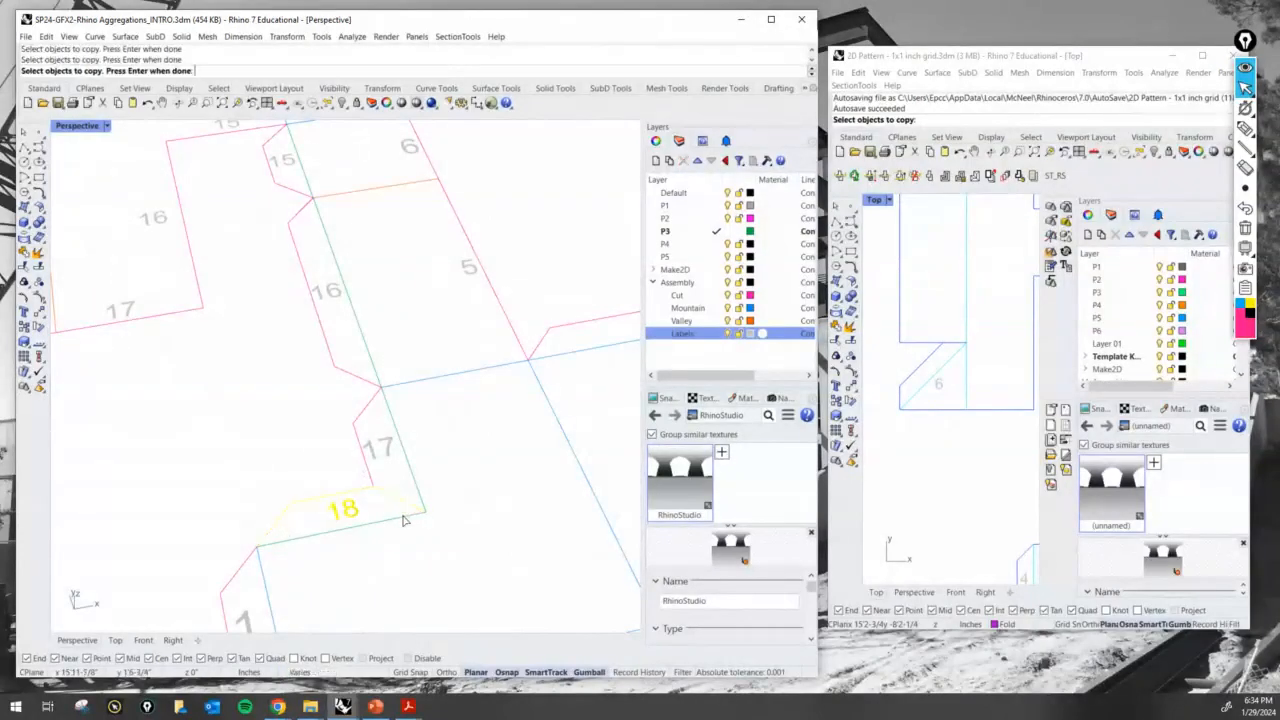
key("Return")
left_click(262, 547)
scroll(120, 449, "down", 3)
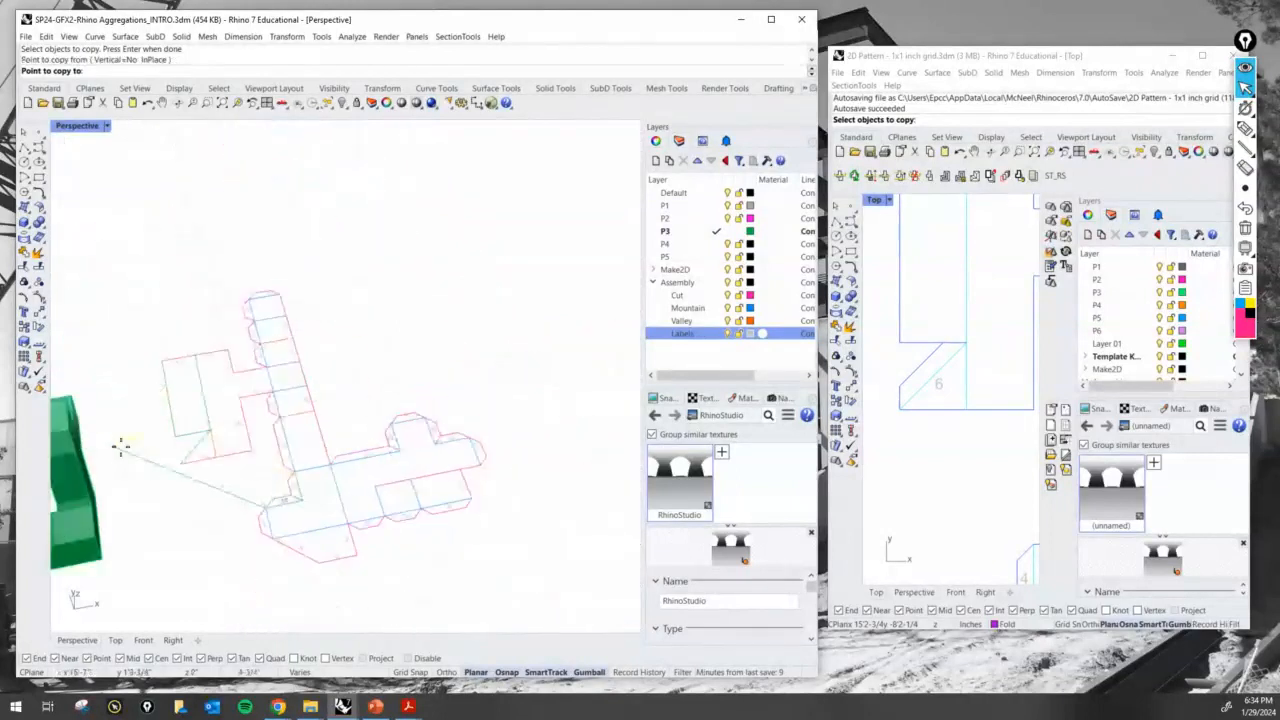
scroll(274, 474, "up", 8)
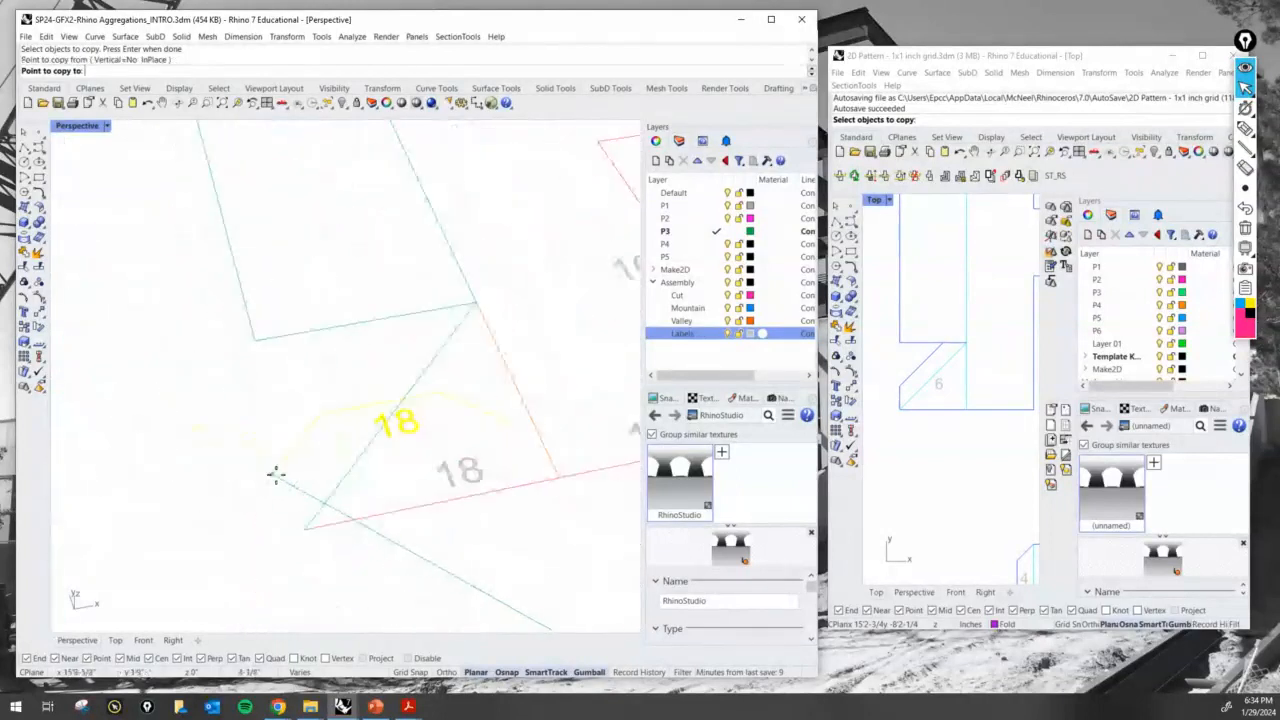
left_click(313, 536)
key("Return")
Rotate the copied tab and its label about the flap's pointed corner, from edge 18 onto the diagonal edge
type("ro")
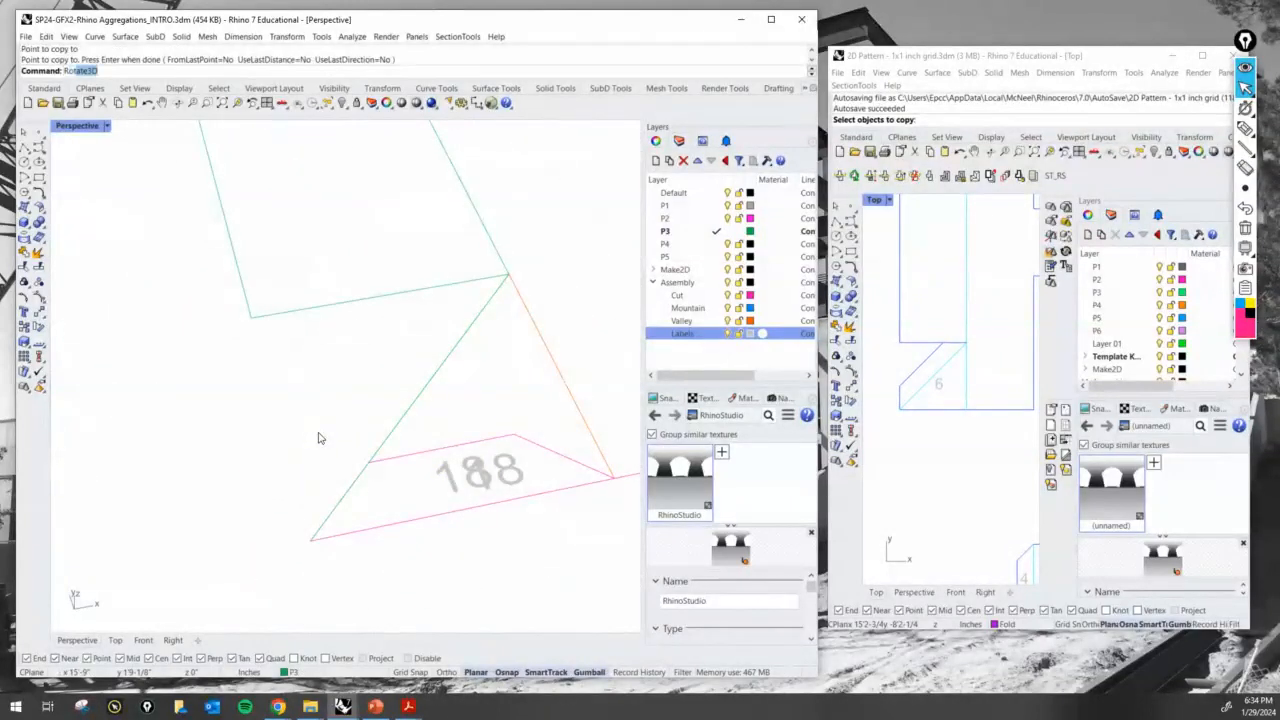
type("tate")
key("Return")
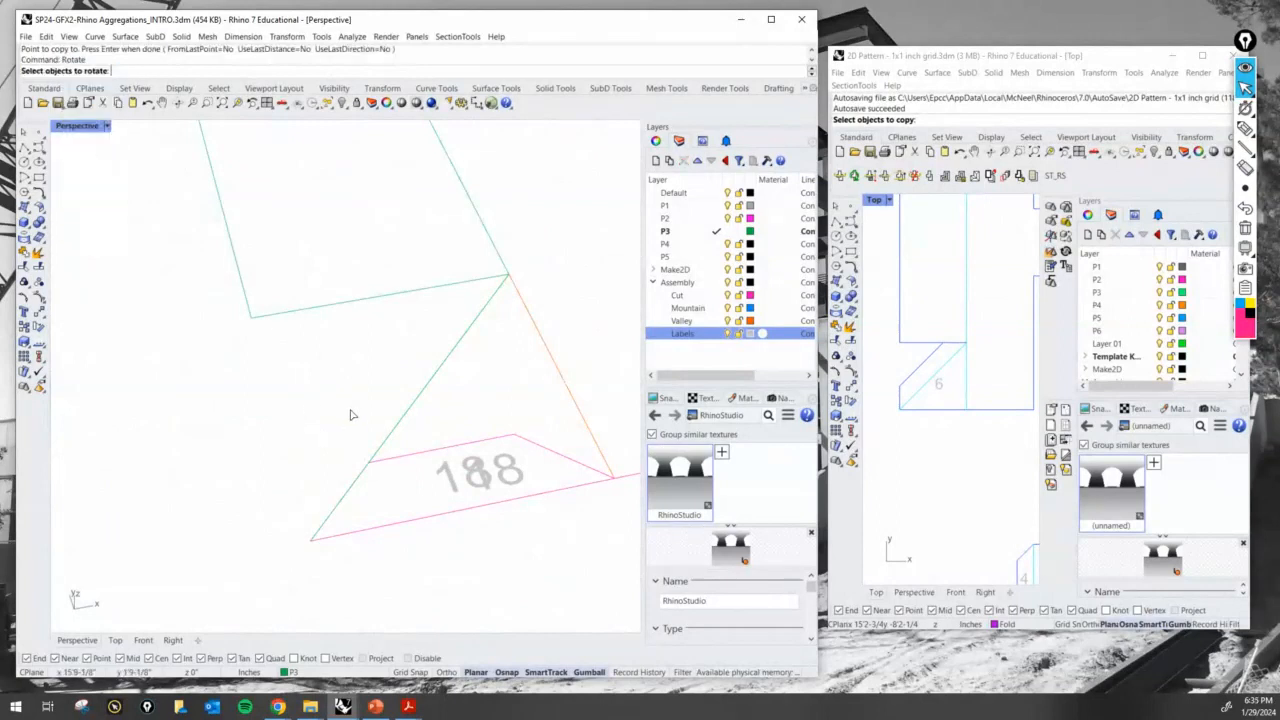
left_click(362, 481)
left_click(400, 519)
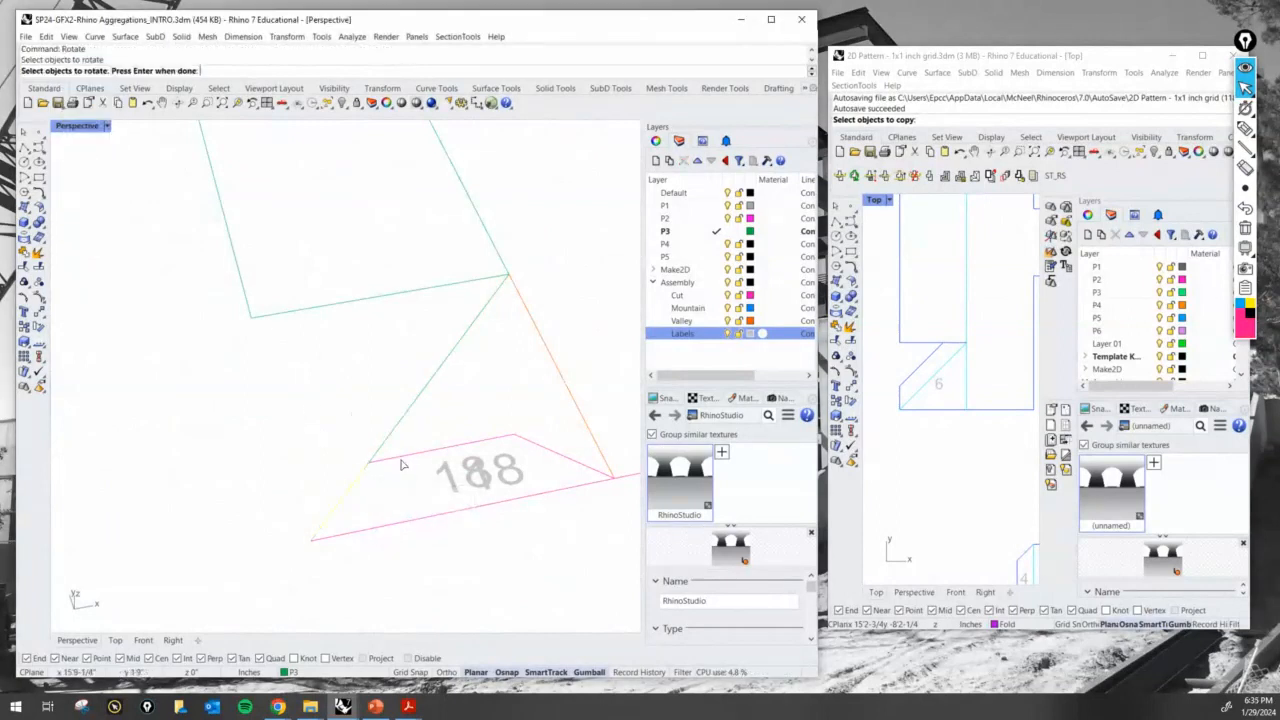
left_click(532, 450)
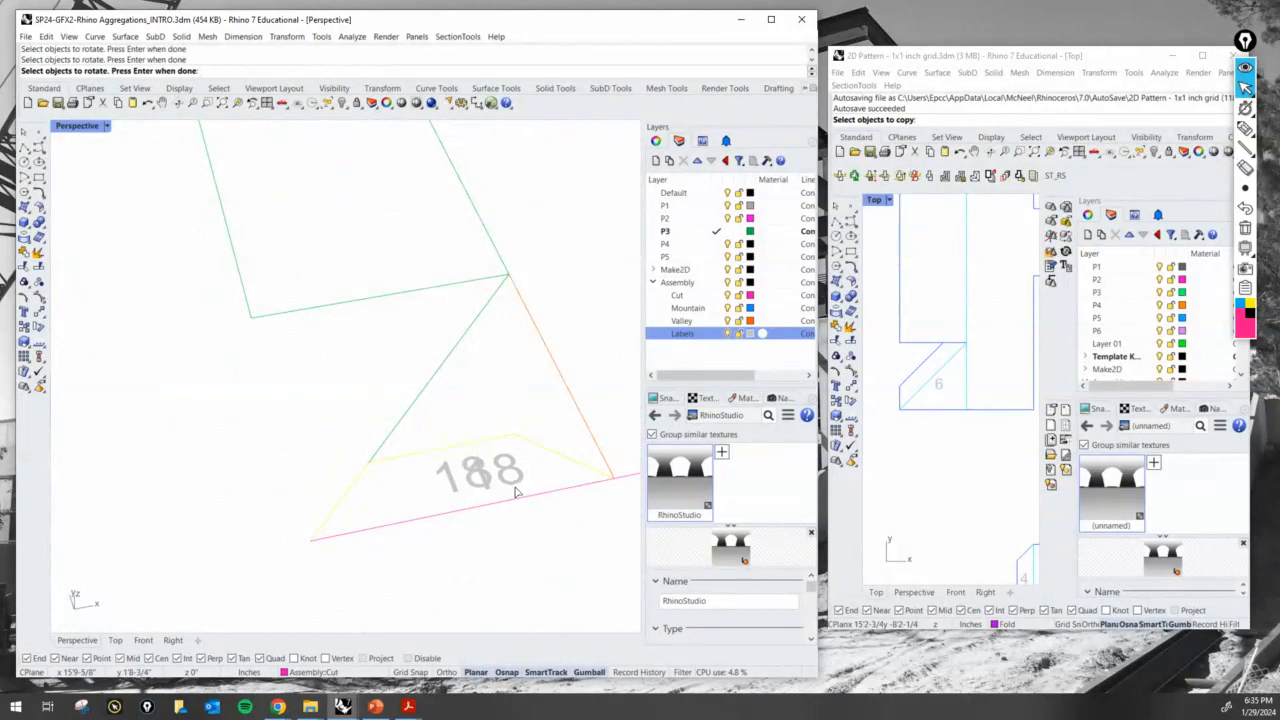
left_click(523, 478)
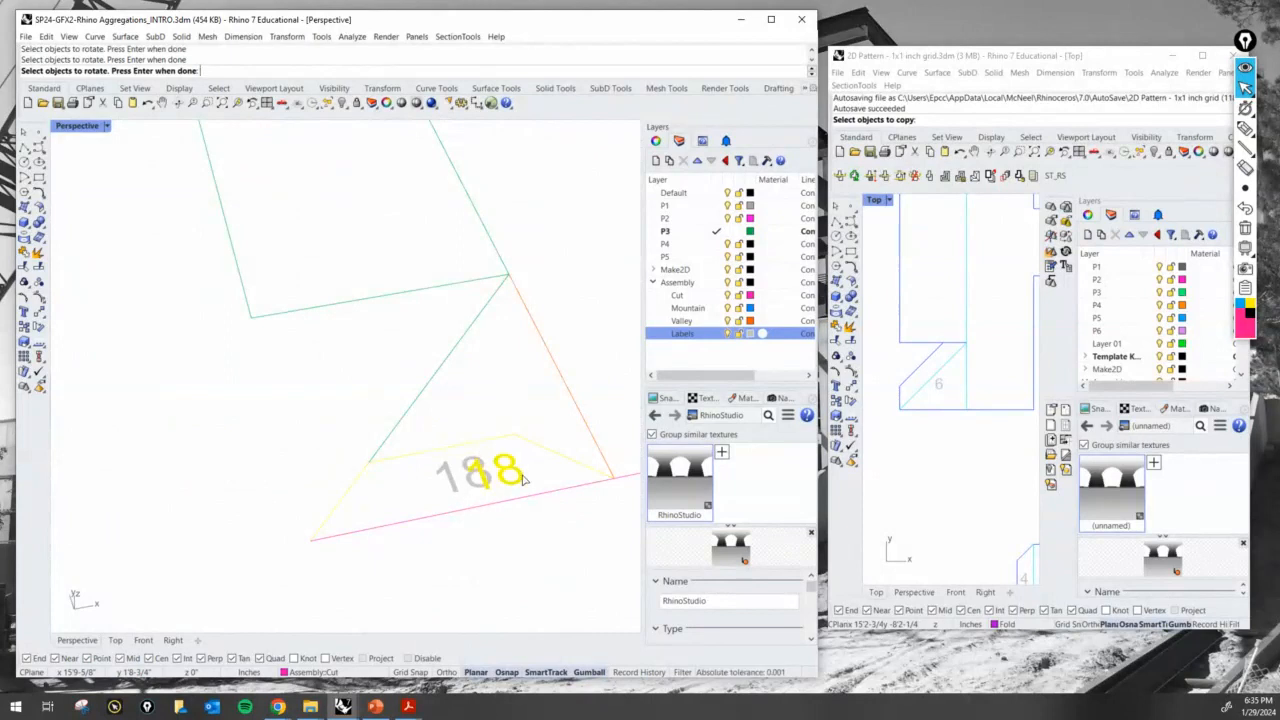
key("Return")
left_click(311, 543)
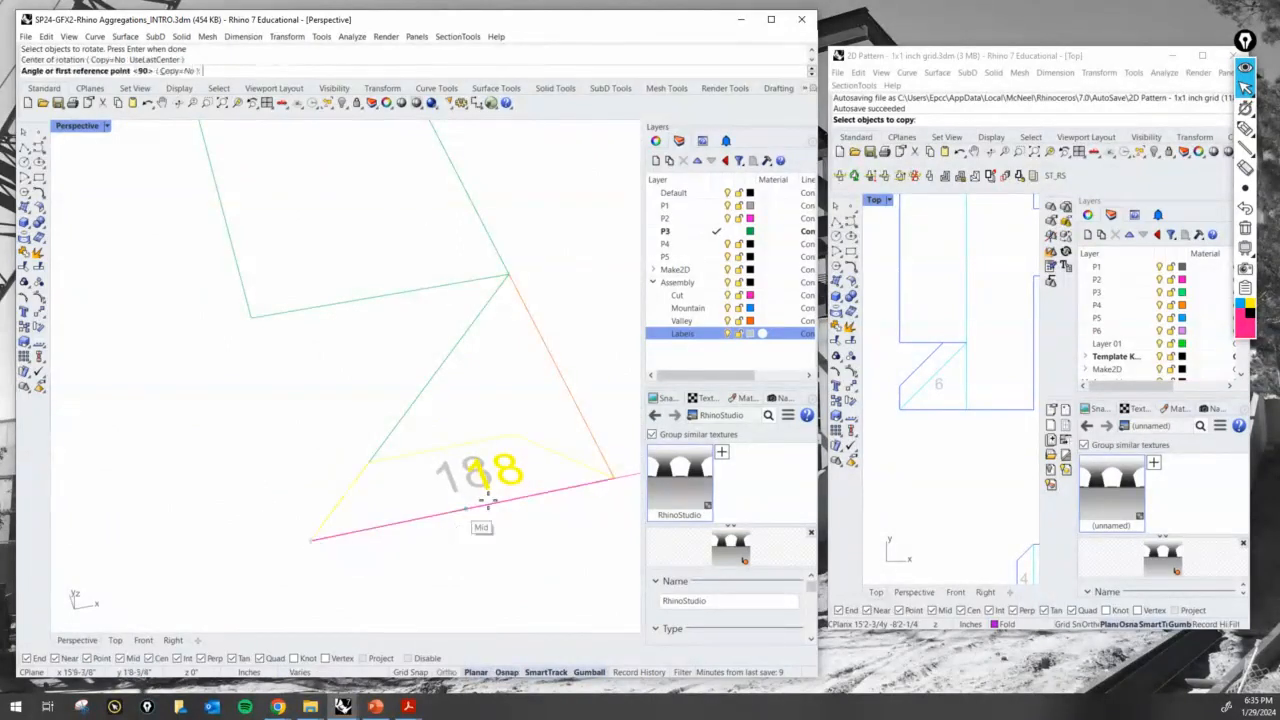
left_click(612, 478)
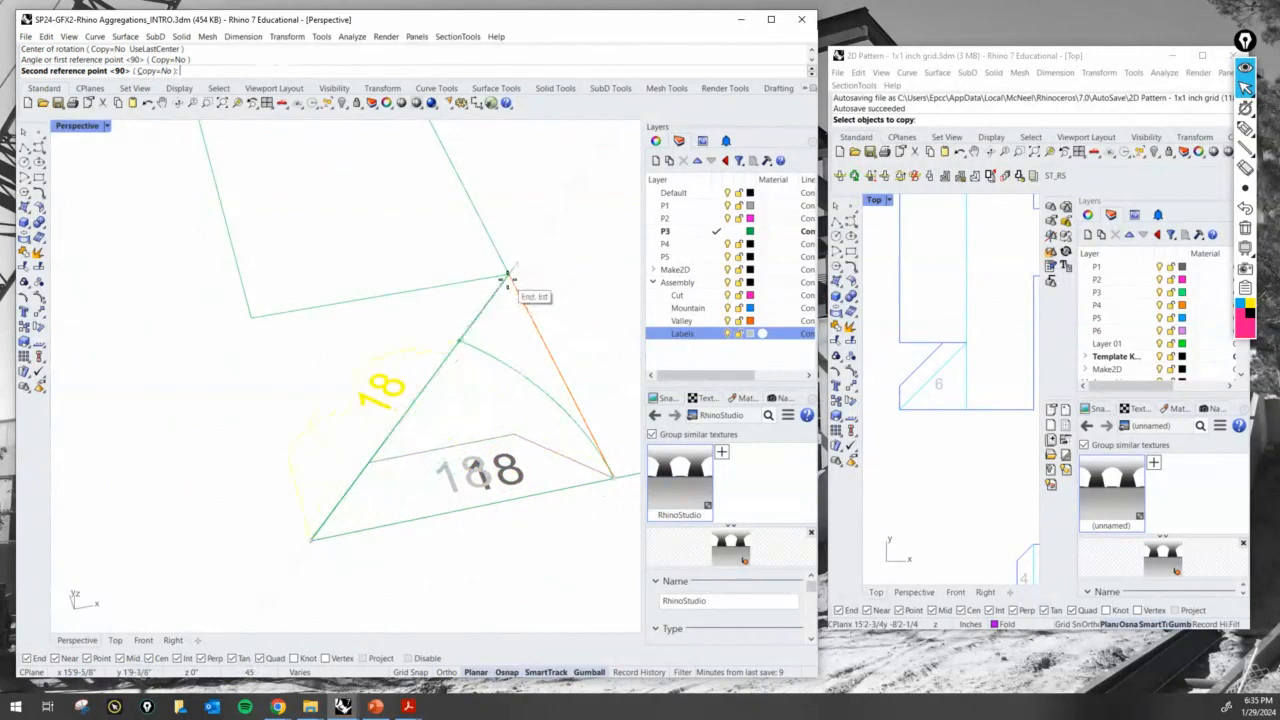
left_click(508, 277)
Move the rotated tab's inner end segment to the diagonal's upper endpoint, and shorten the overlapping green panel edge to that segment's free end
right_click_drag(517, 374, 425, 392)
left_click(425, 391)
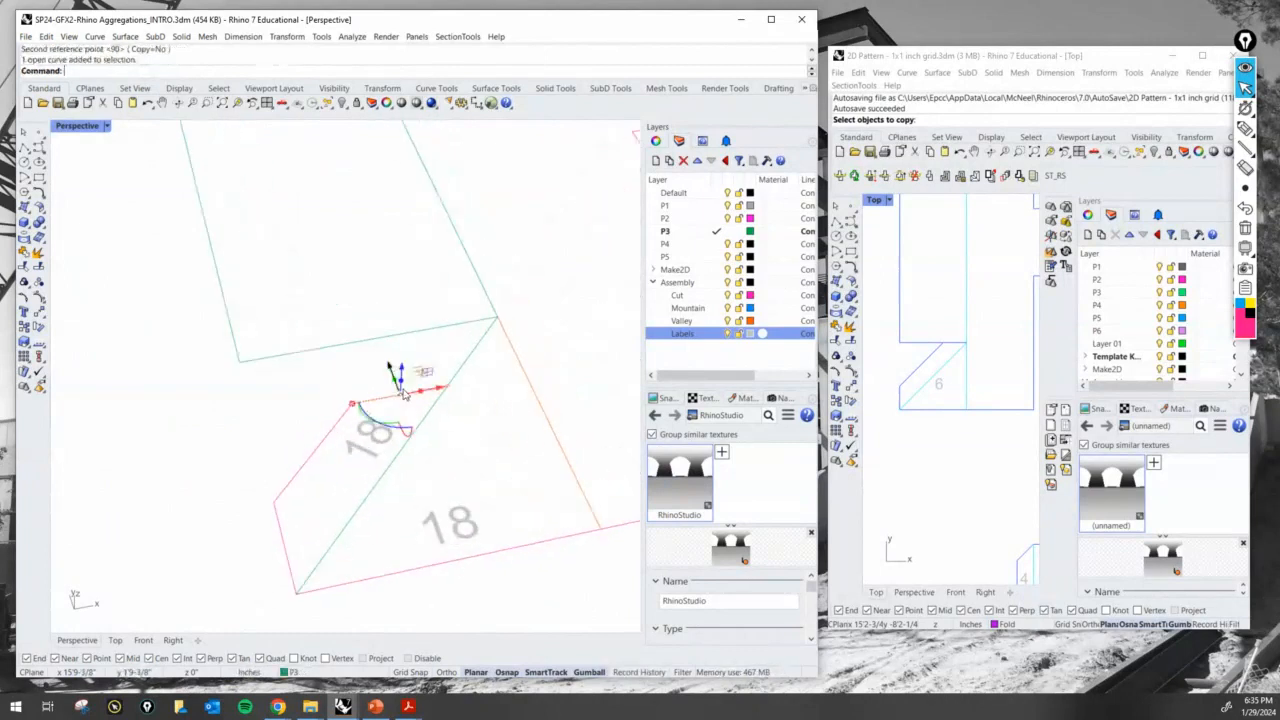
type("move")
key("Return")
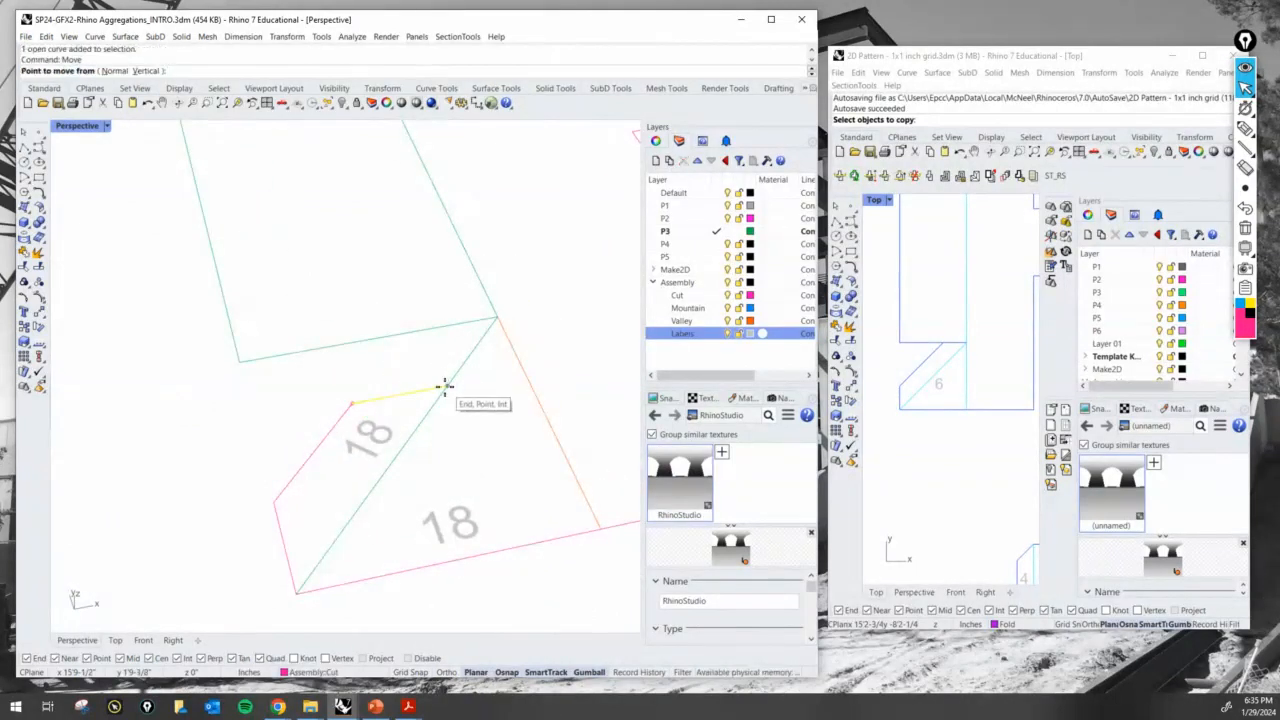
left_click(446, 386)
left_click(497, 316)
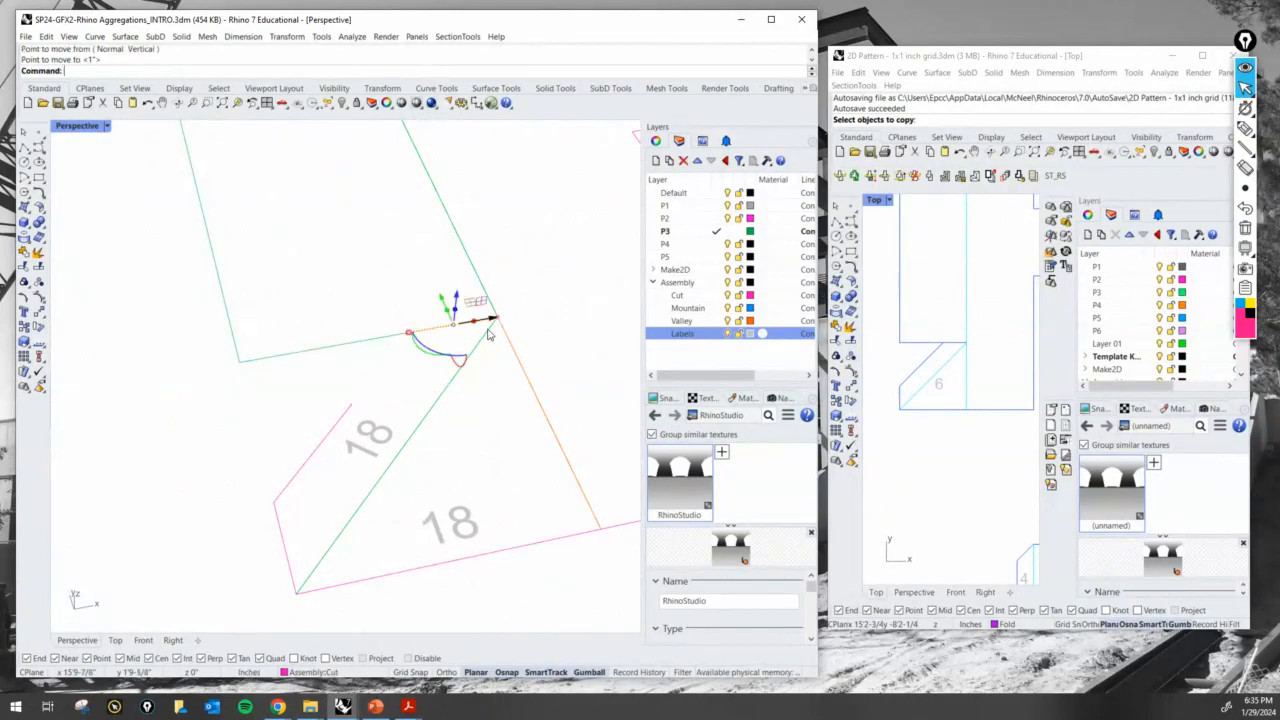
left_click(375, 346)
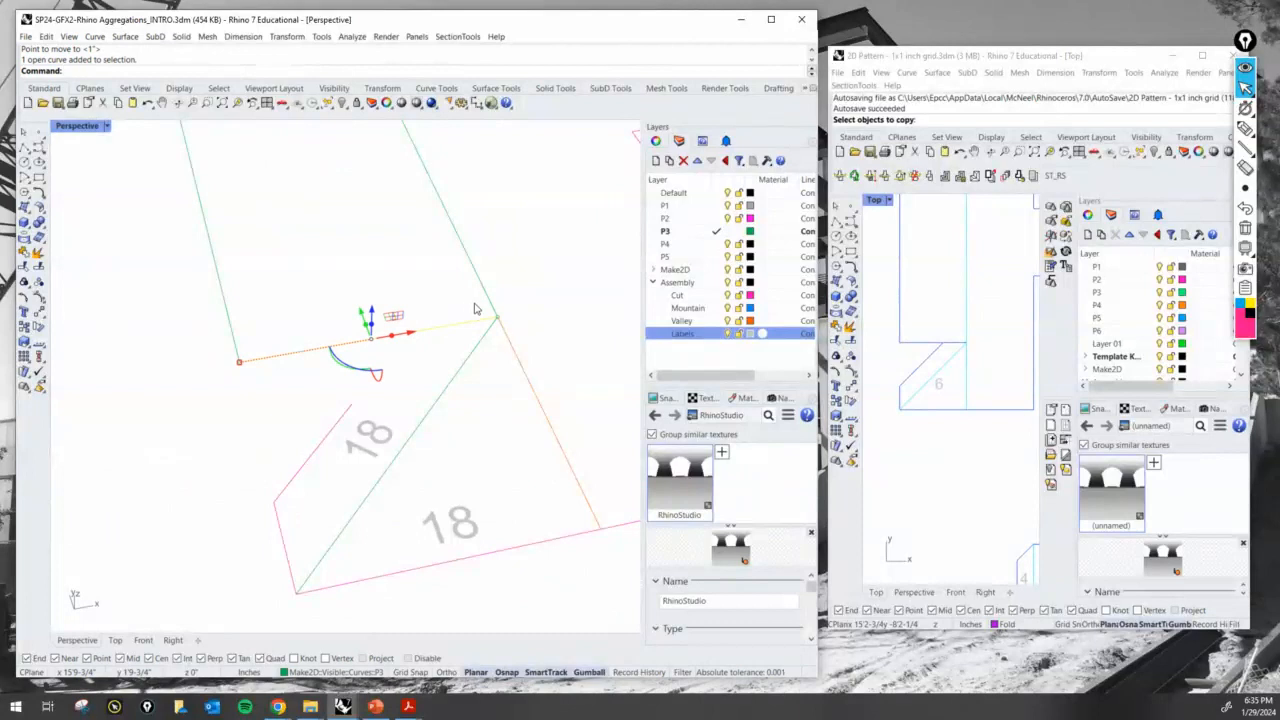
left_click_drag(497, 318, 408, 333)
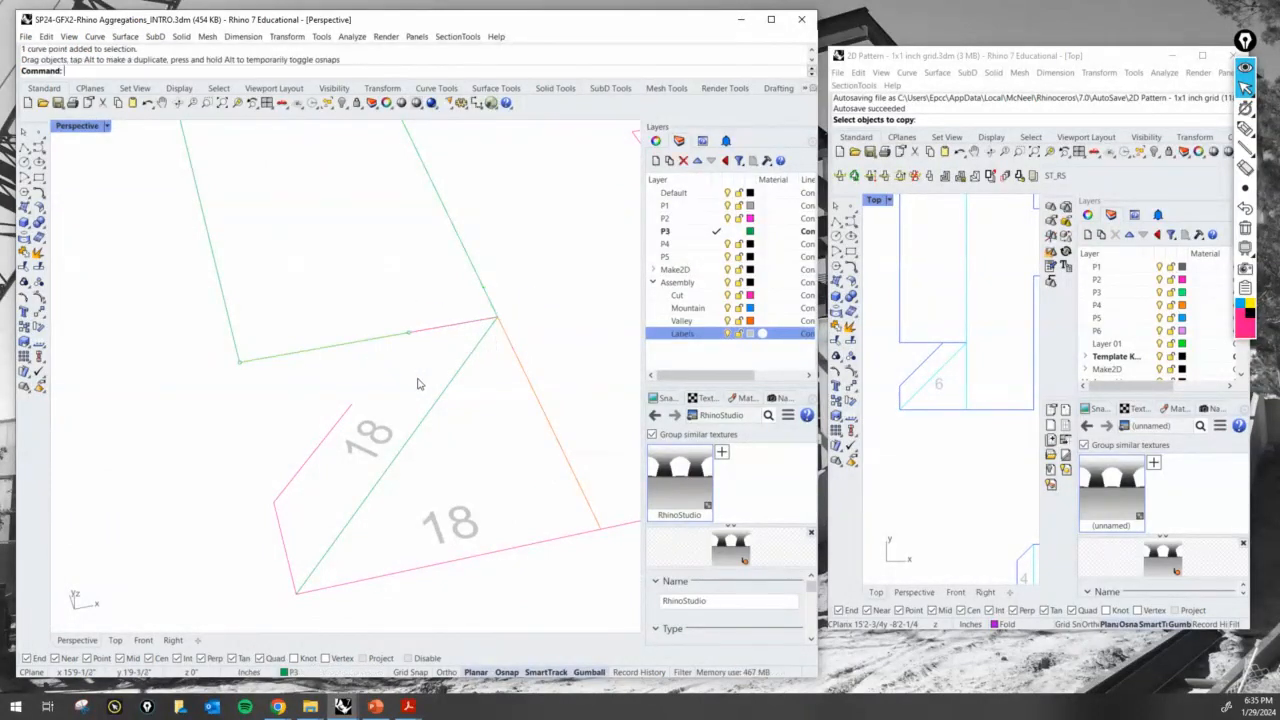
Extend the long side of the diagonal edge's tab to meet its moved end segment
key("BackSpace")
key("BackSpace")
key("BackSpace")
key("BackSpace")
key("BackSpace")
type("E3")
key("Up")
type("ExteD")
key("Return")
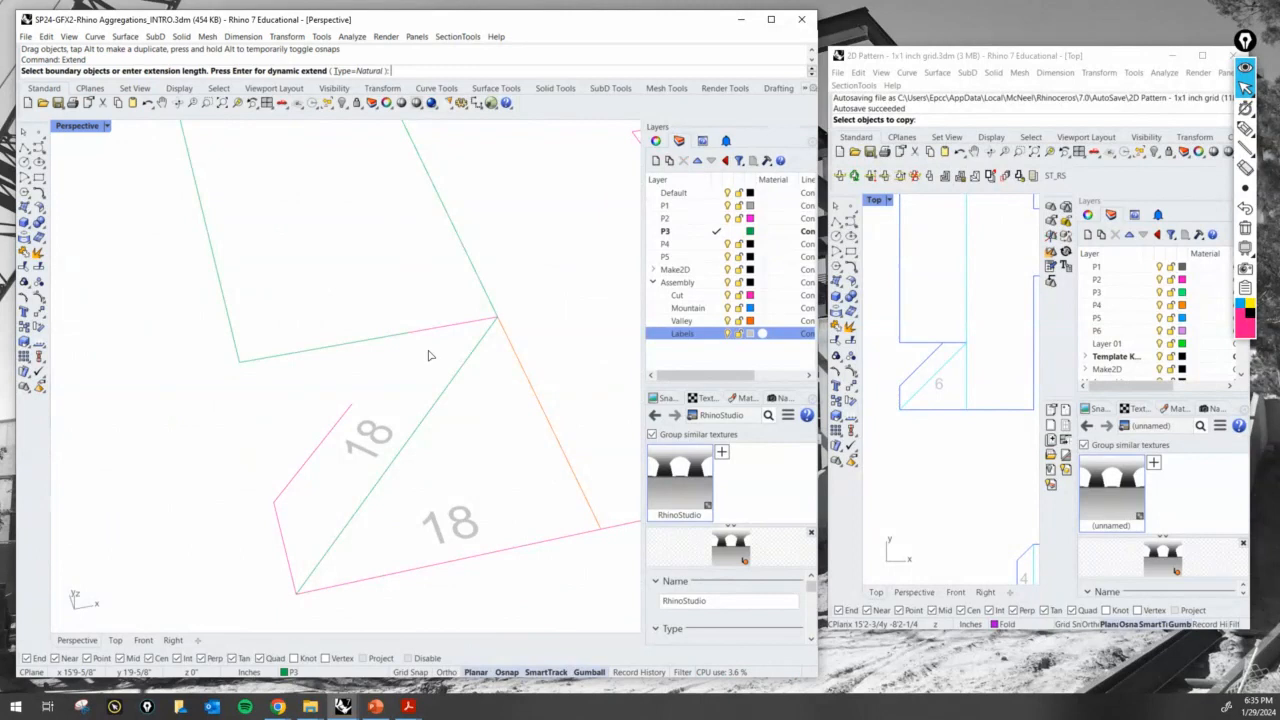
left_click(430, 337)
key("Return")
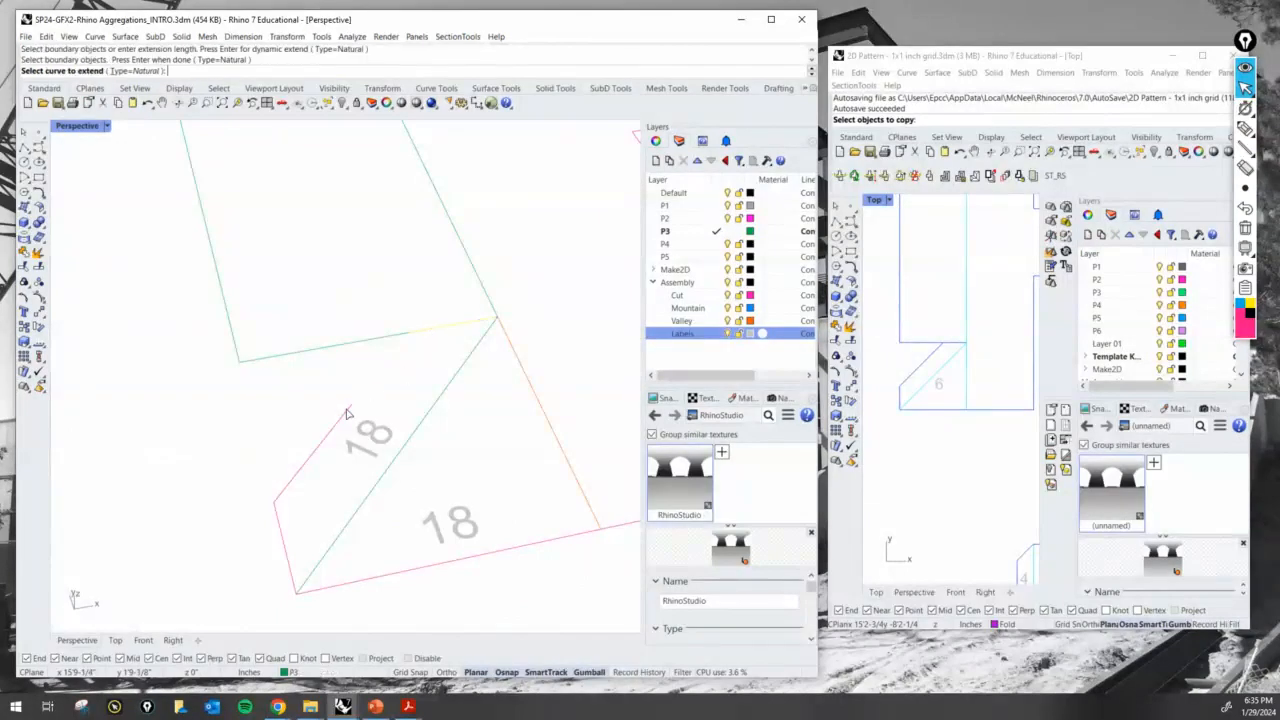
left_click(350, 412)
key("Return")
Change the label in the diagonal edge's tab to 19
double_click(370, 432)
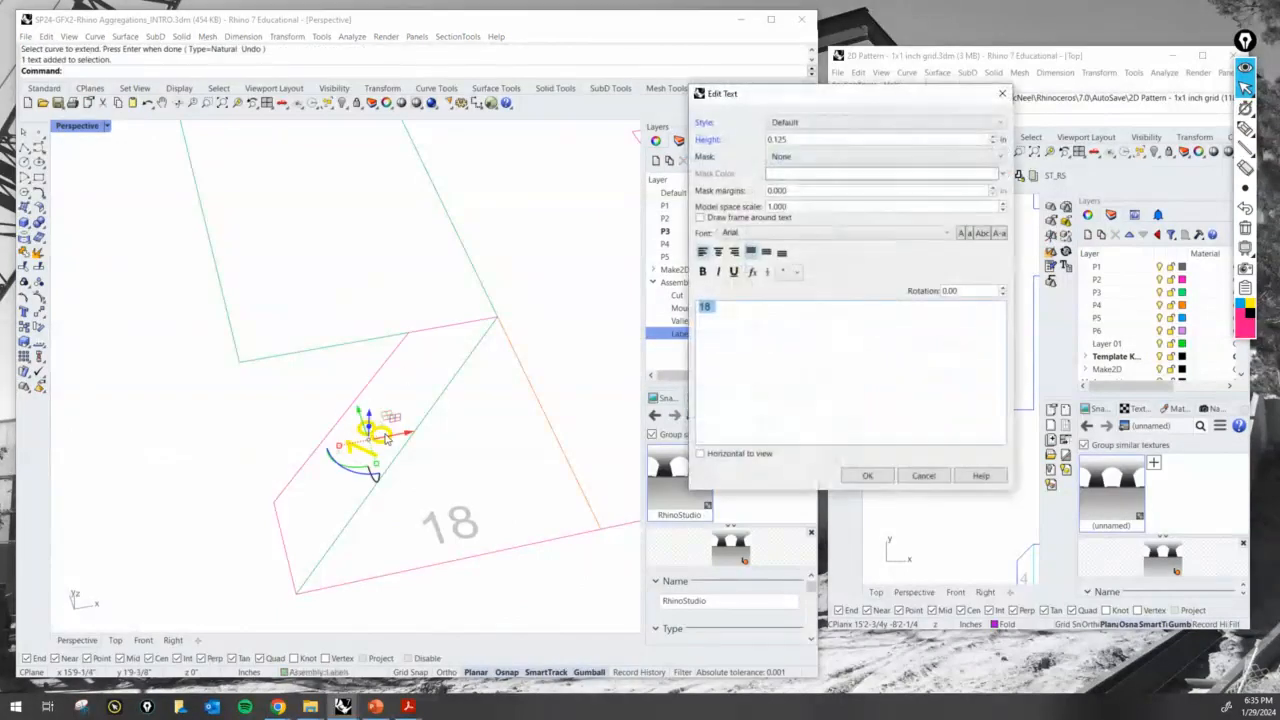
type("19")
key("Return")
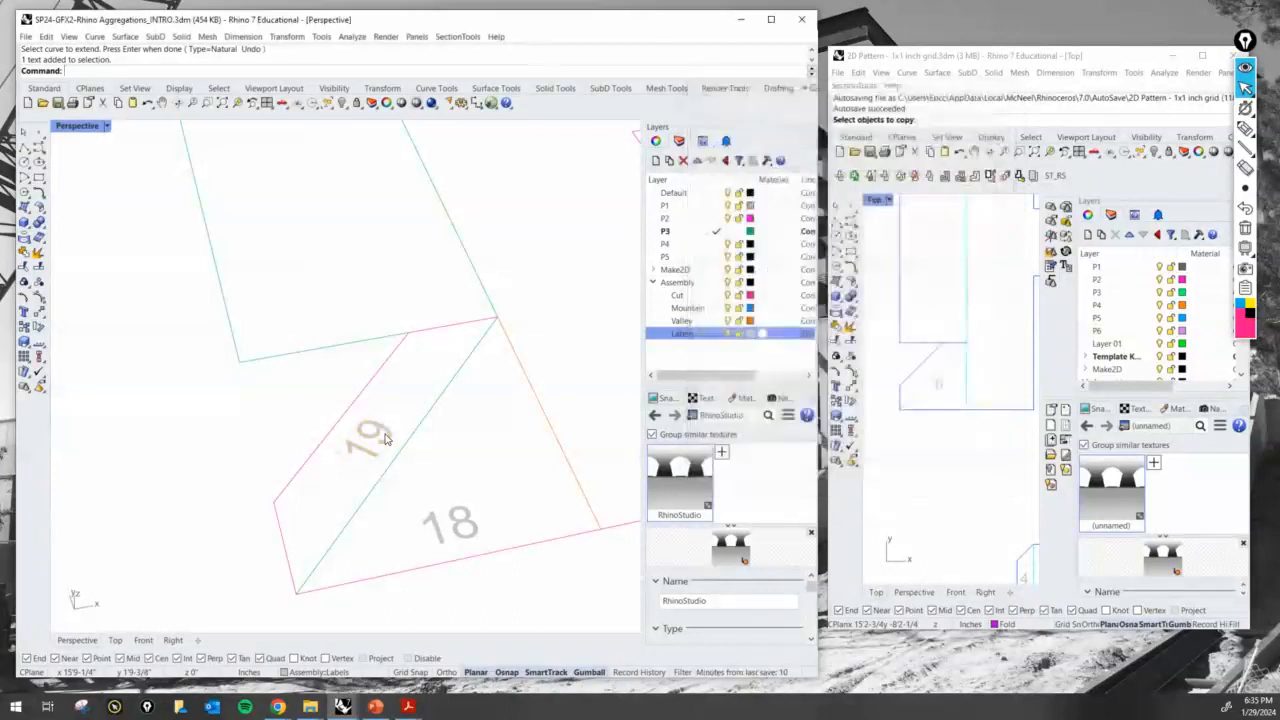
Copy label 9 to just inside the unlabelled cut edge beside label 1, and change the copy's text to 19
scroll(380, 400, "down", 8)
scroll(405, 430, "up", 4)
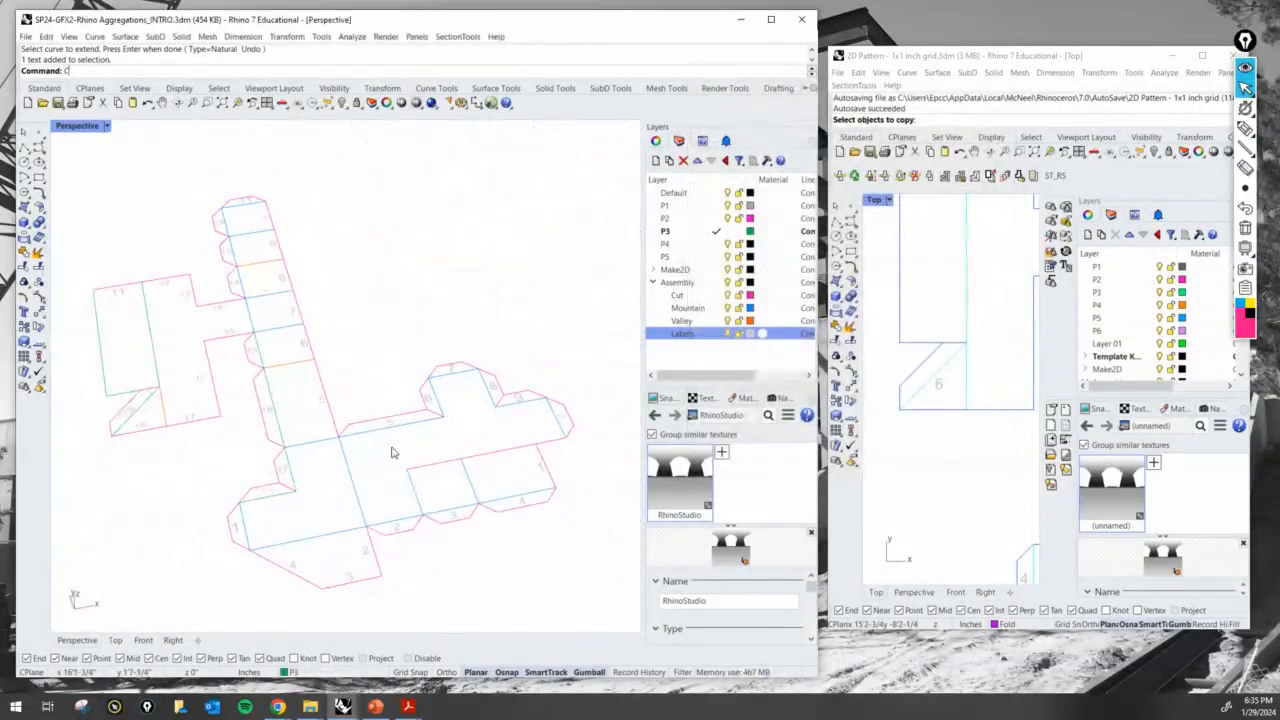
key("Return")
scroll(505, 435, "up", 3)
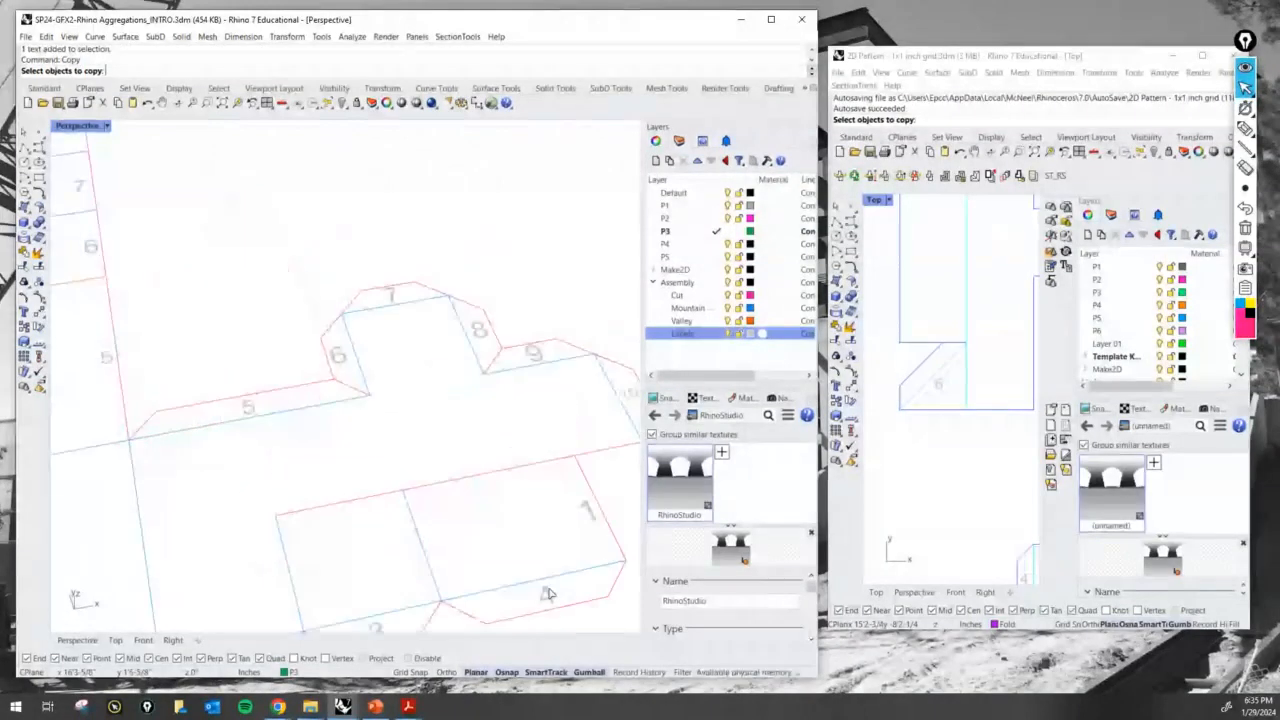
key("Return")
left_click(534, 355)
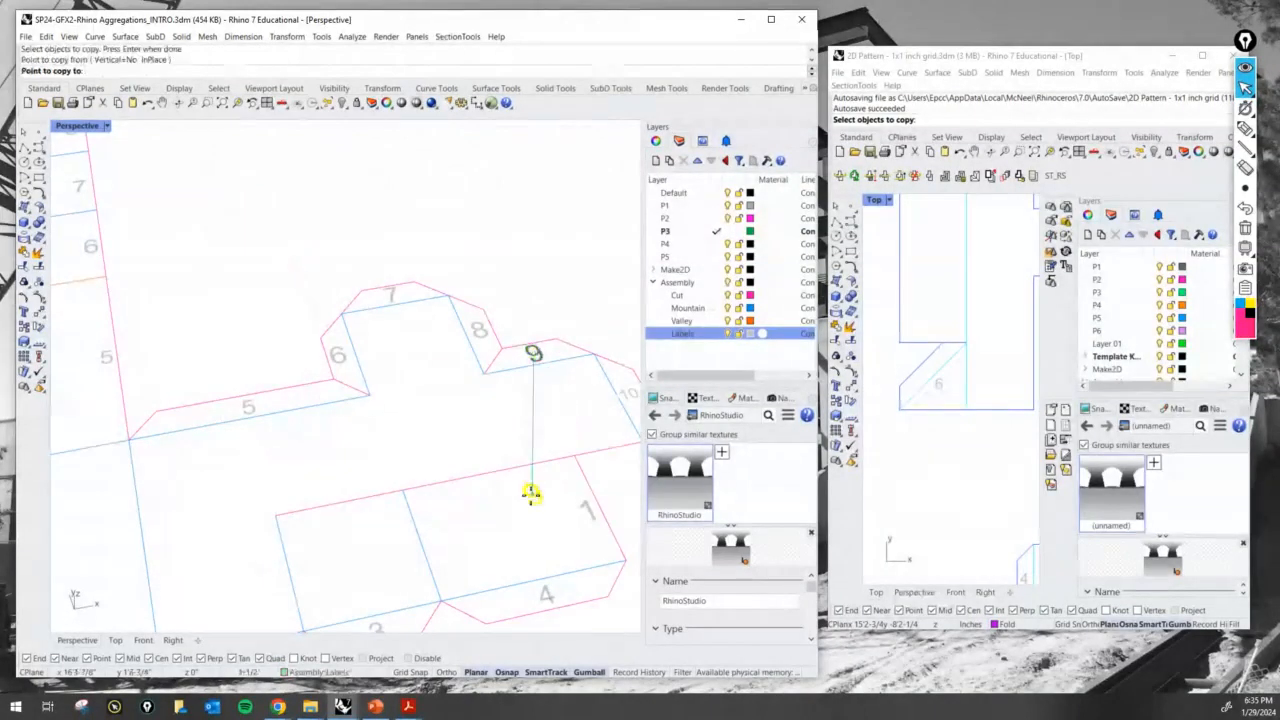
left_click(503, 489)
key("Return")
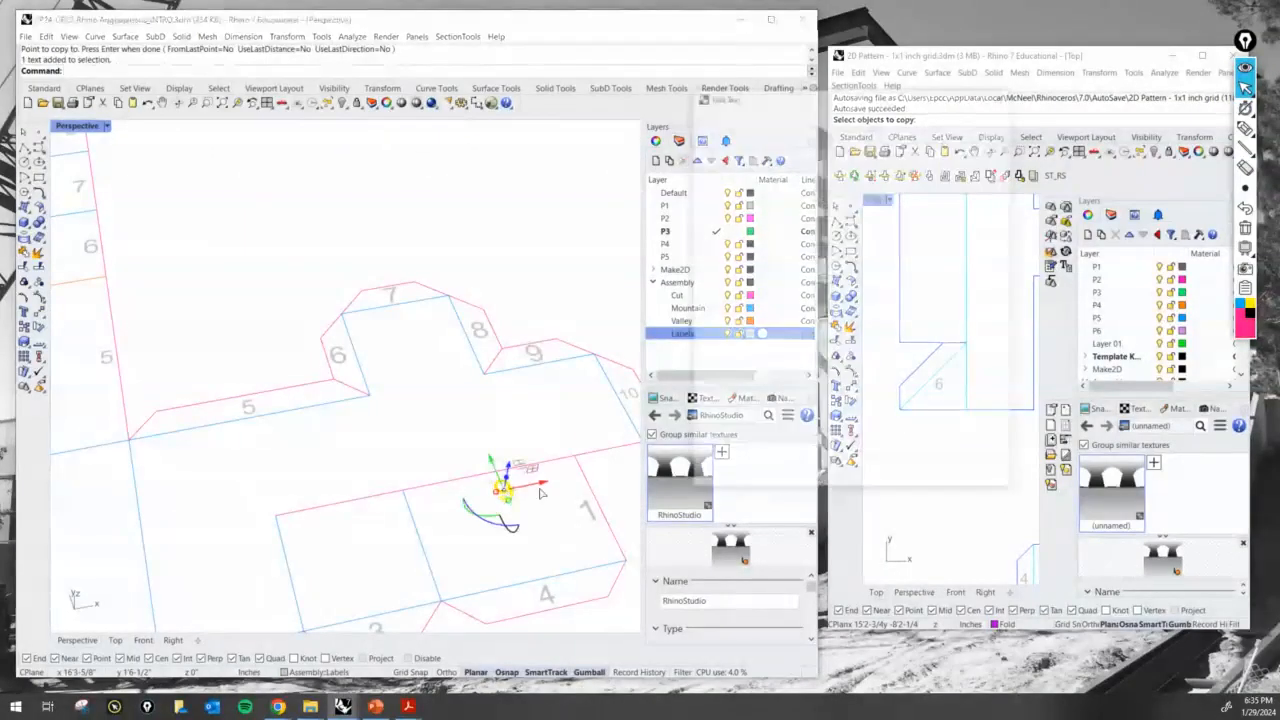
double_click(505, 490)
type("19")
key("Return")
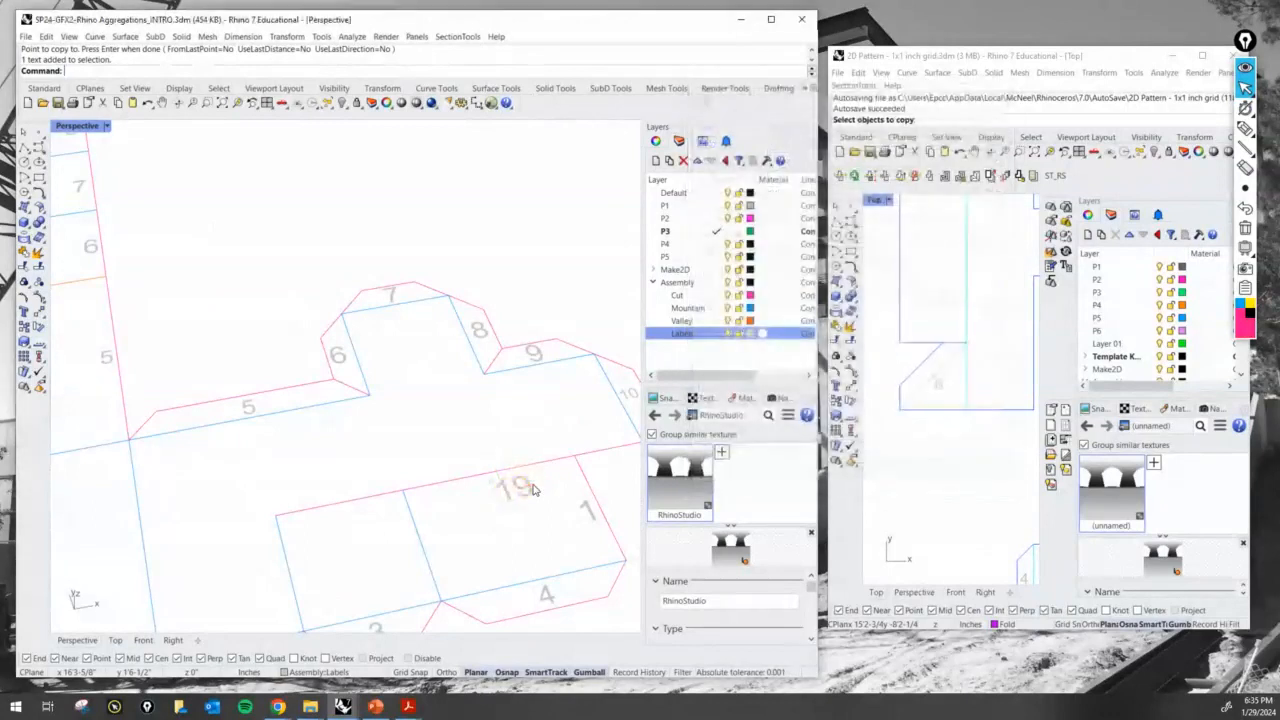
Move the new label 19 closer to its cut edge, centred along the panel
scroll(521, 485, "up", 2)
scroll(523, 486, "up", 2)
left_click(523, 486)
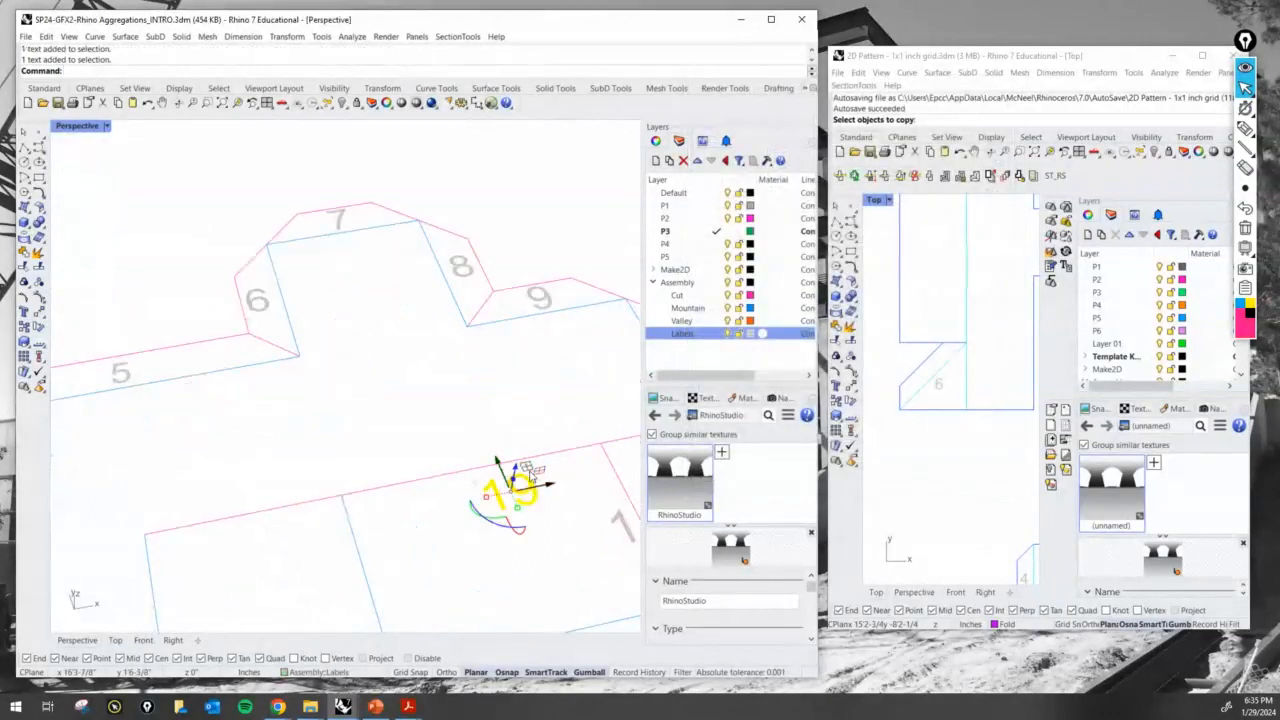
left_click_drag(533, 474, 493, 466)
Assign the diagonal edge between tab 19 and the triangular flap to the Mountain layer
scroll(540, 440, "down", 6)
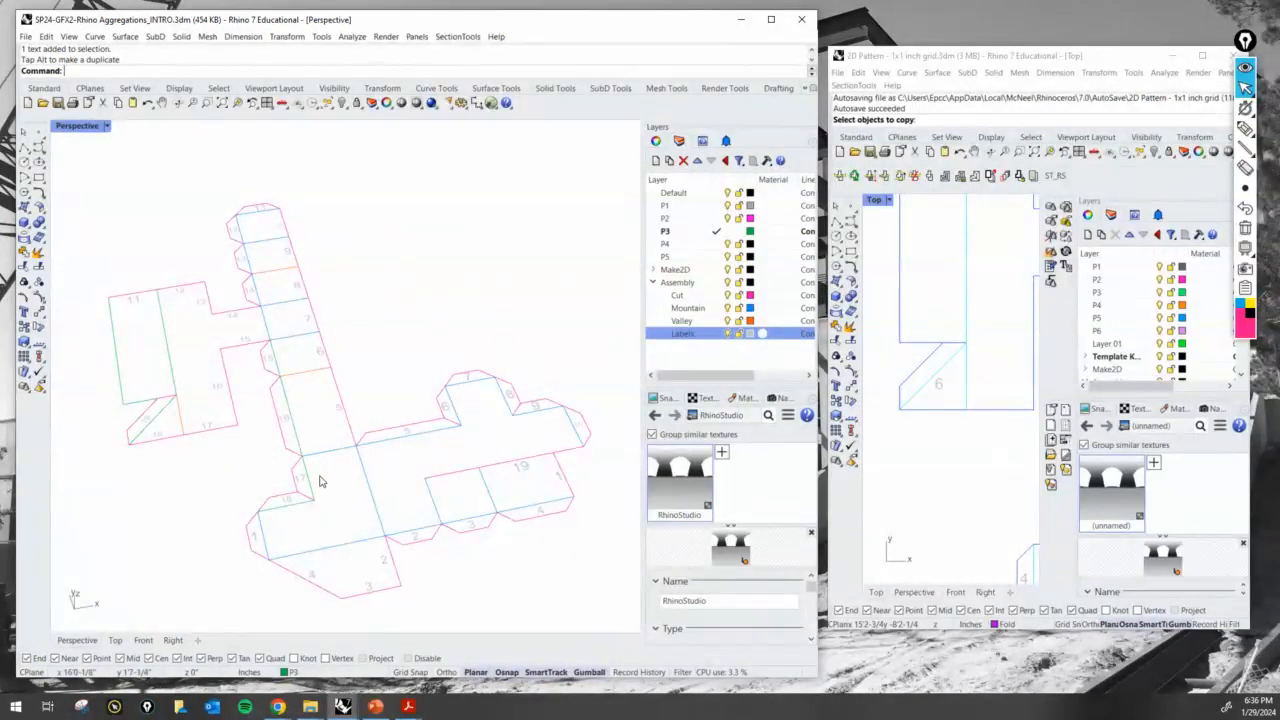
right_click_drag(308, 474, 225, 462)
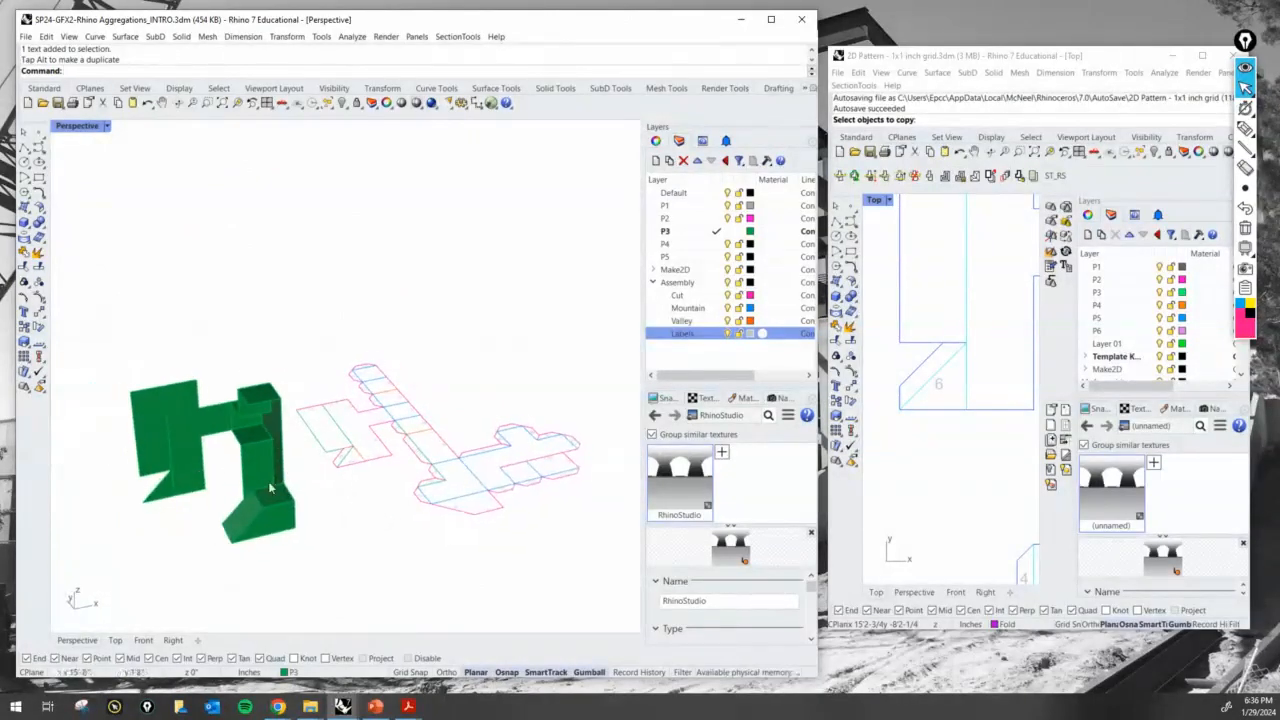
scroll(214, 457, "up", 3)
right_click_drag(220, 545, 257, 551)
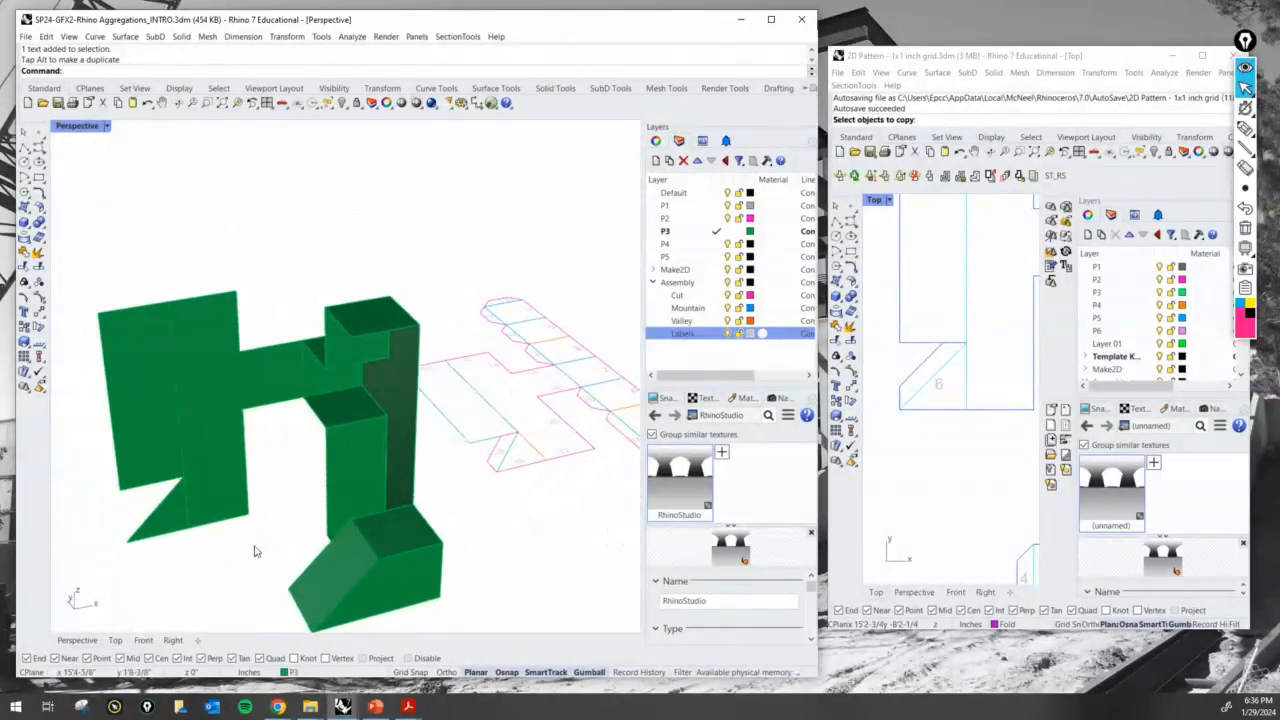
left_click(510, 456)
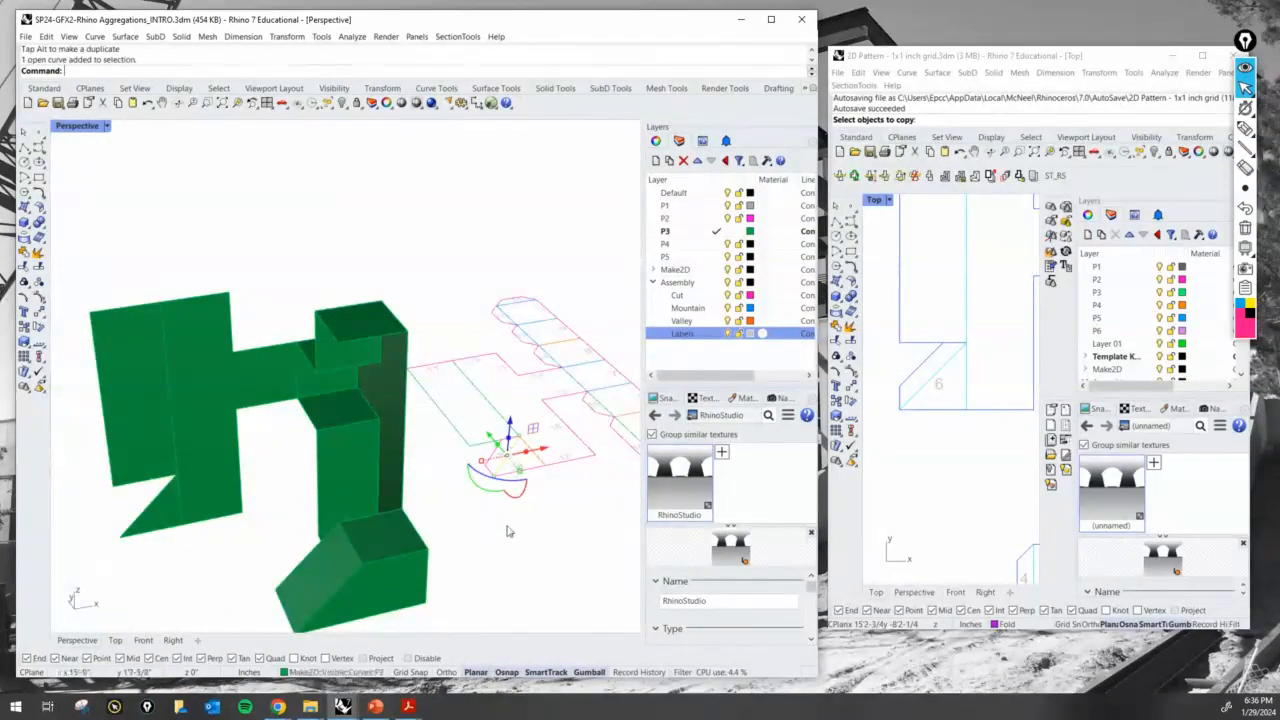
left_click(348, 672)
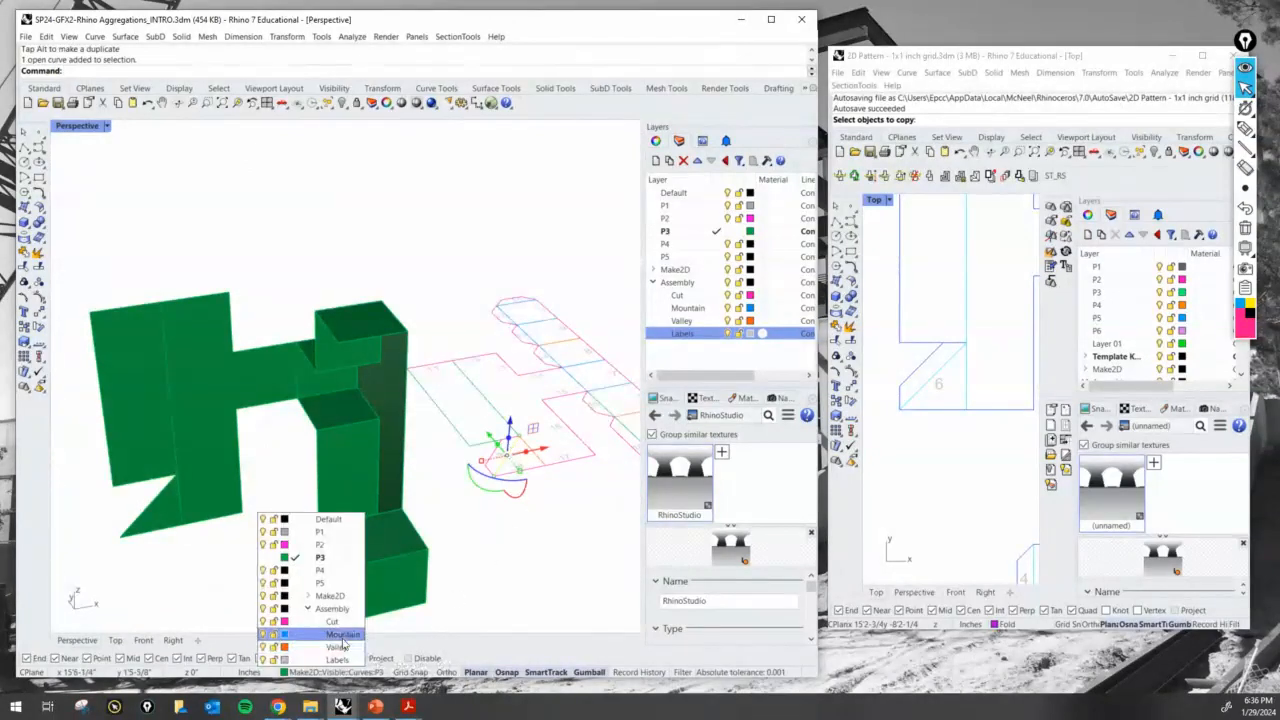
left_click(330, 632)
Fold the green model's arm panel, outer panel and triangular flap -90 degrees about the arm's vertical fold edge with Rotate3D
right_click_drag(561, 540, 533, 512, "shift")
type("Rotate3D")
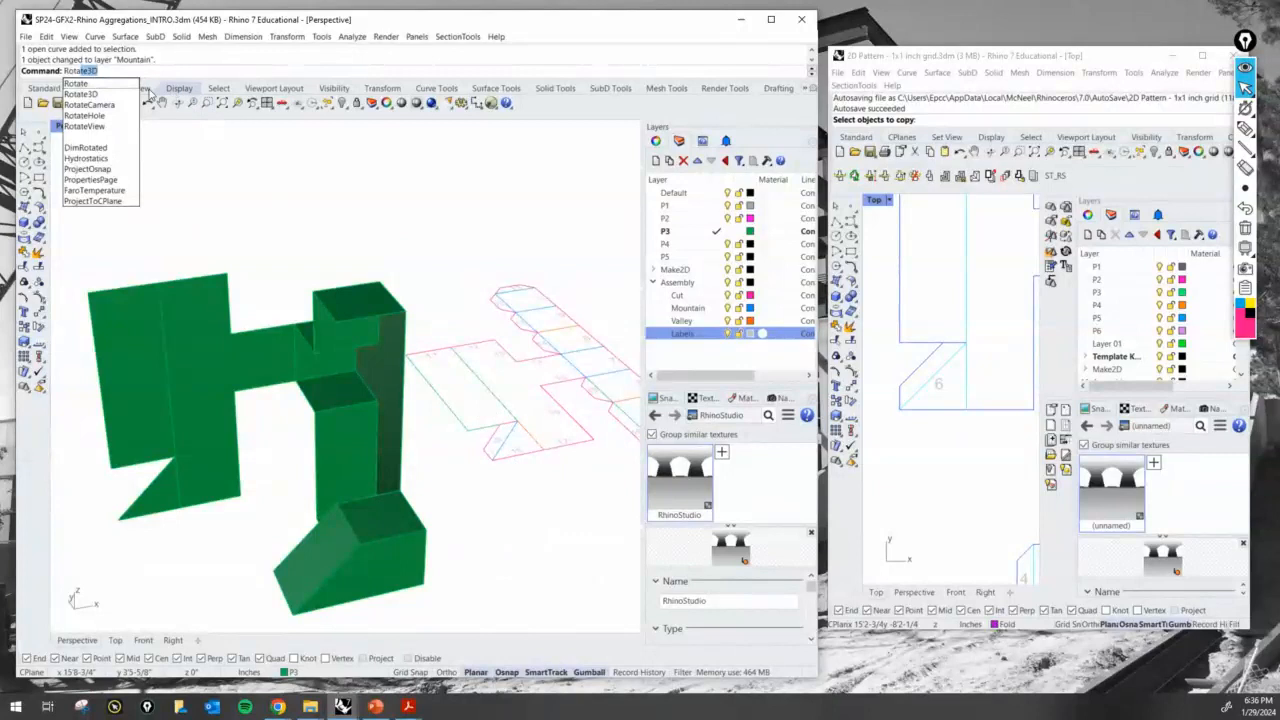
left_click(112, 95)
key("Return")
left_click(150, 388)
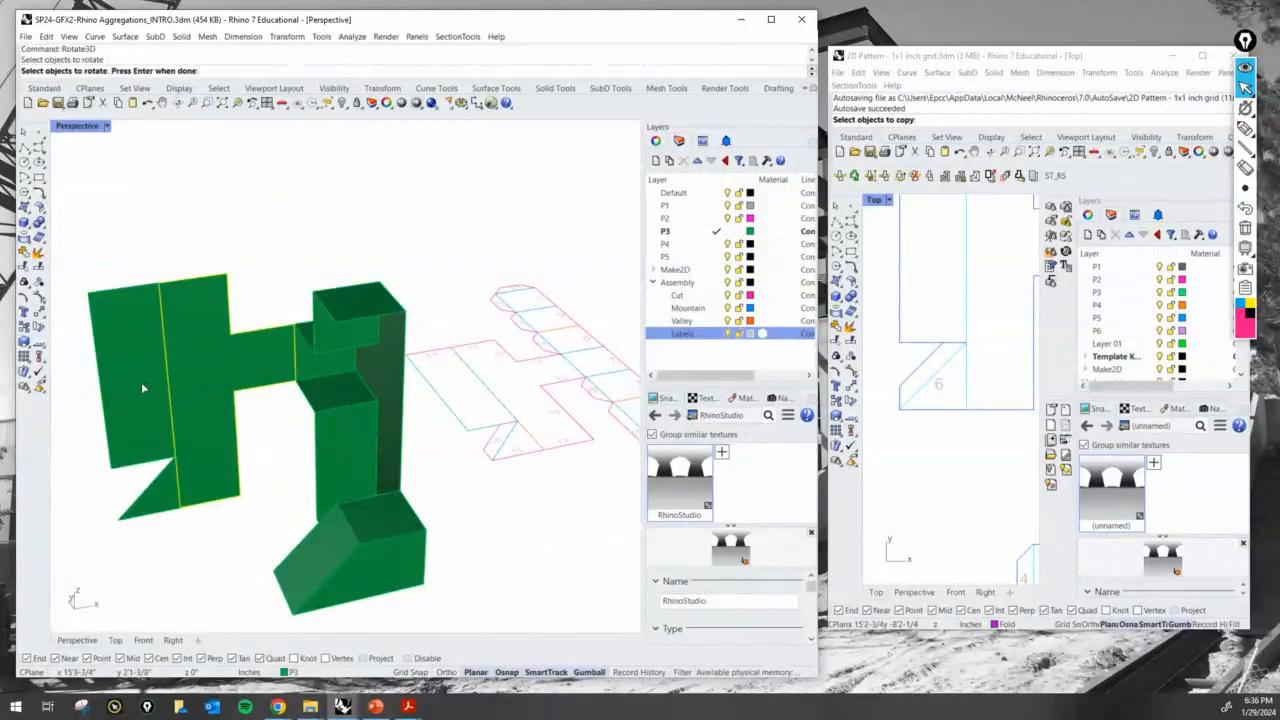
left_click(142, 386)
left_click(166, 504)
right_click_drag(297, 400, 302, 404)
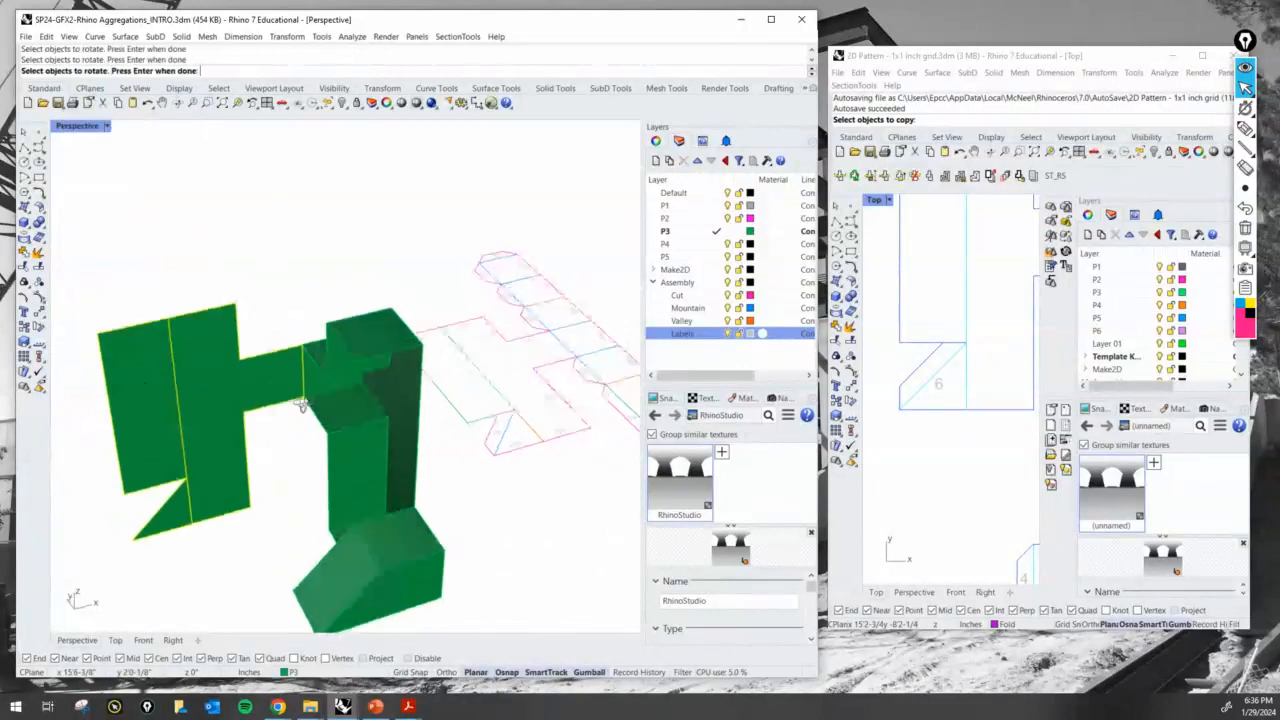
scroll(309, 366, "up", 2)
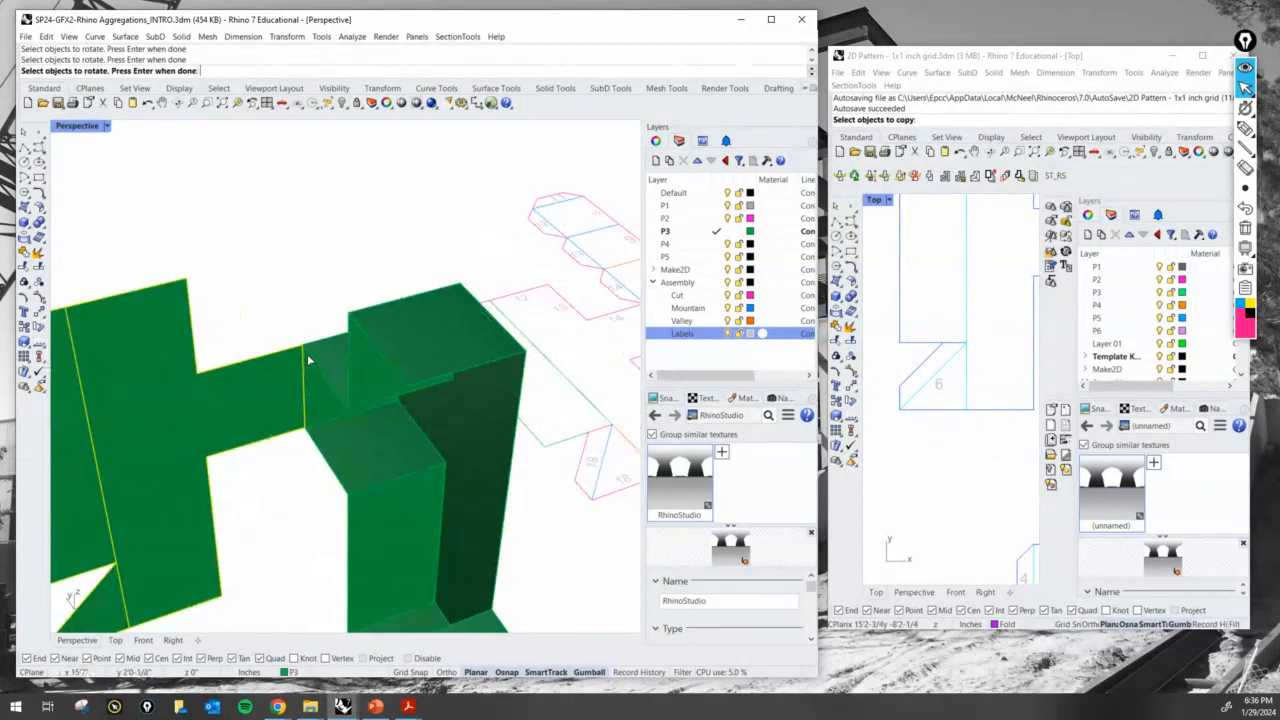
key("Return")
left_click(304, 428)
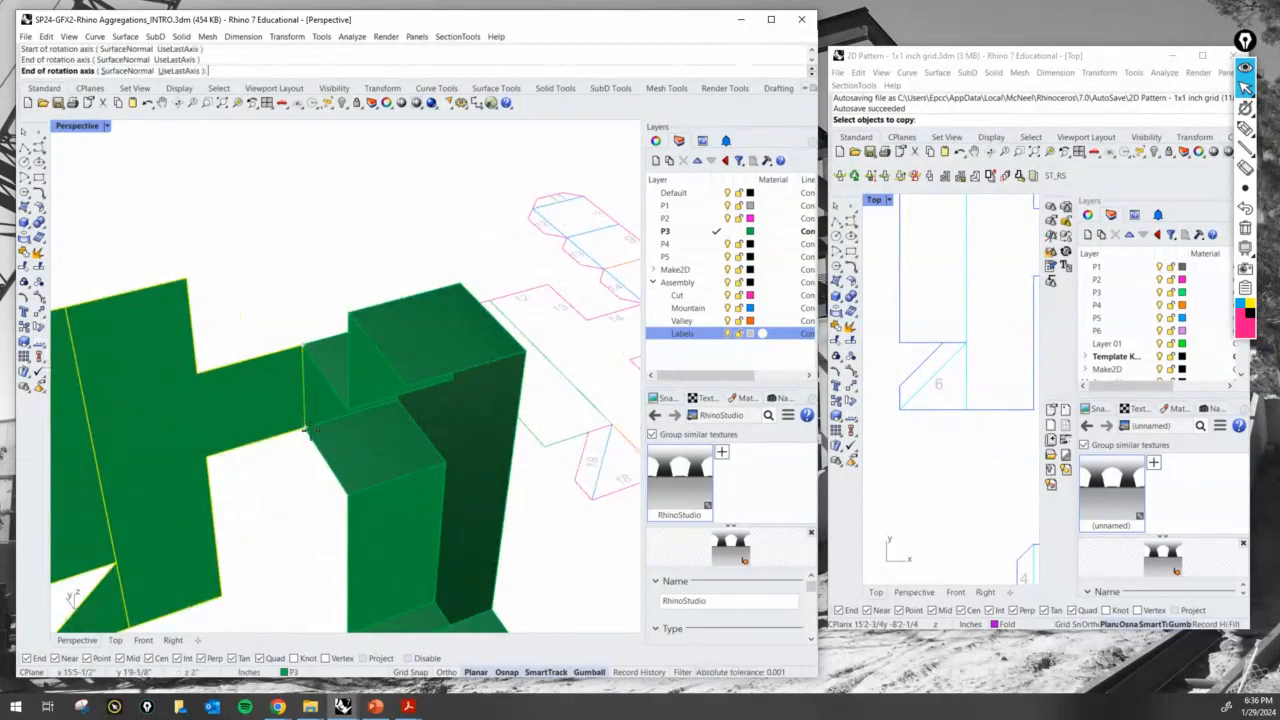
left_click(306, 430)
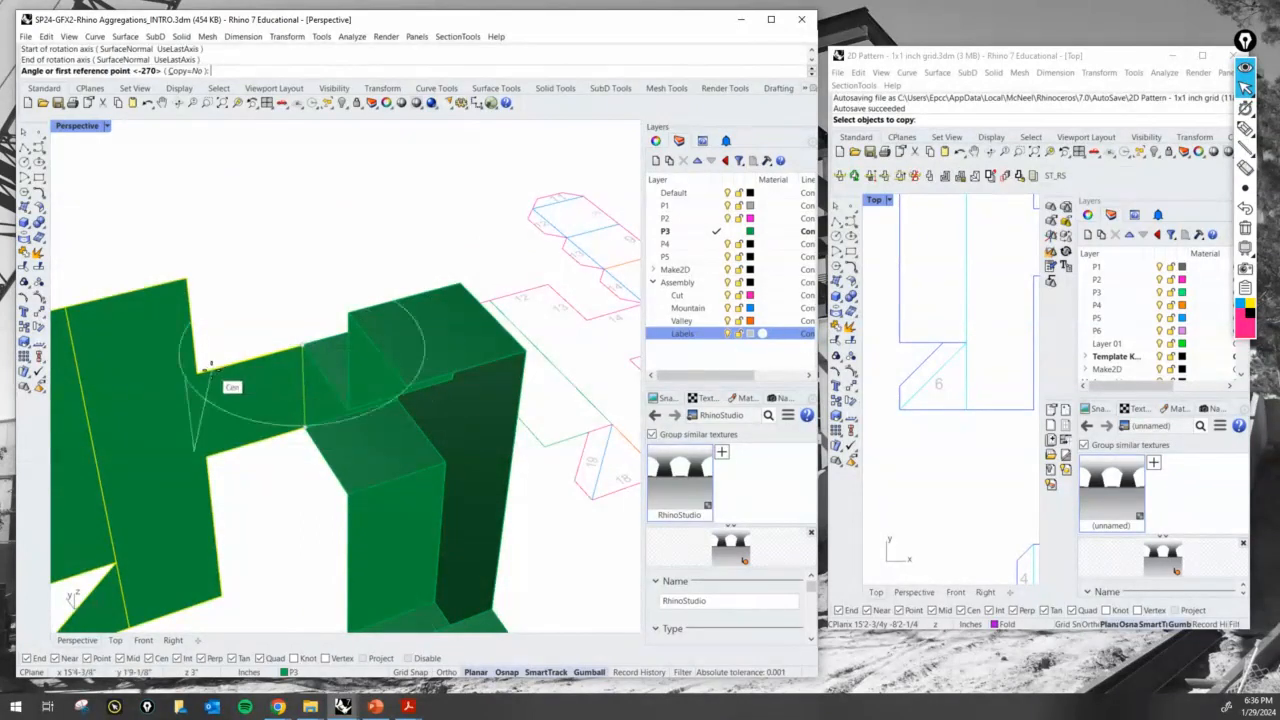
left_click(211, 366)
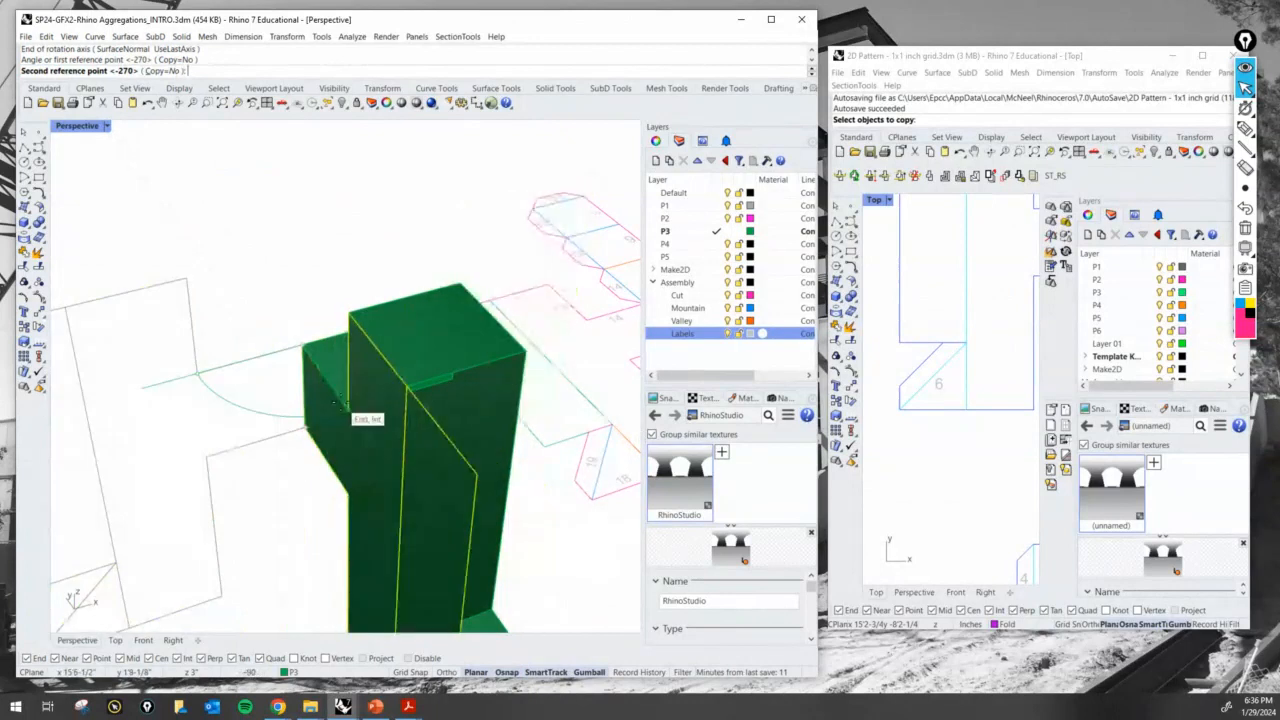
left_click(340, 404)
Examine the folded green model beside the flat pattern to see which remaining edges join
scroll(386, 450, "down", 3)
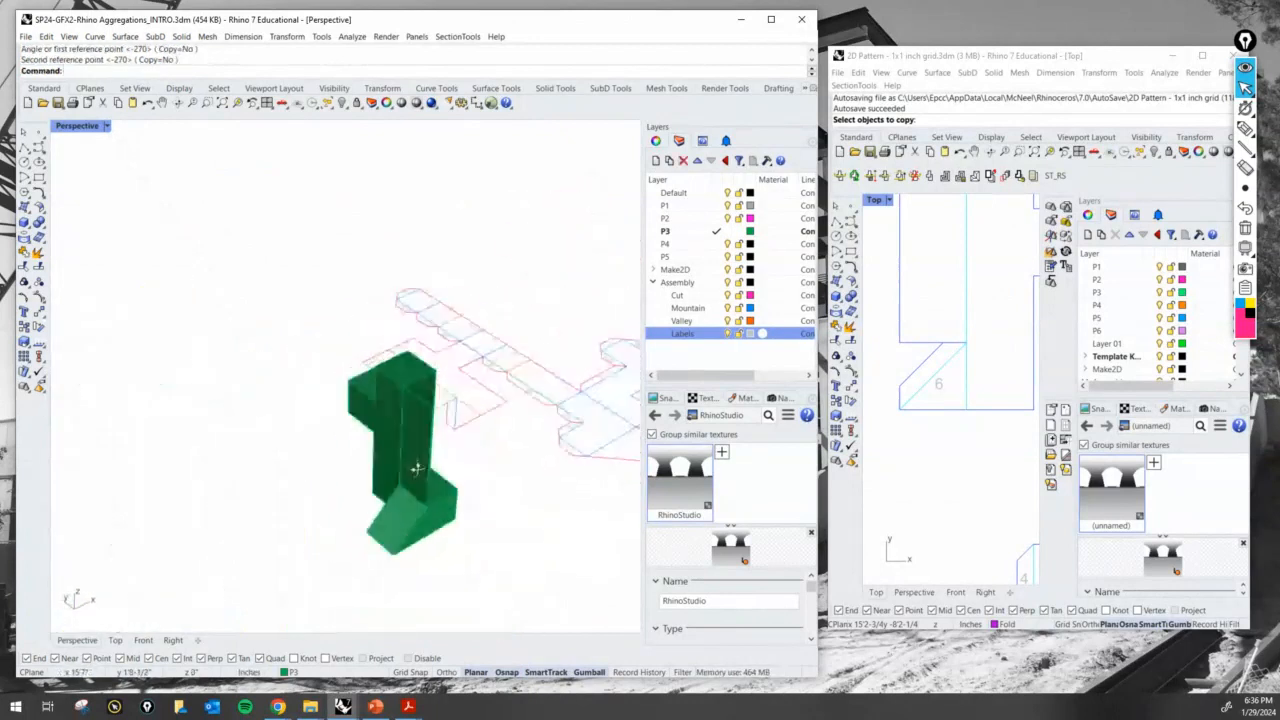
right_click_drag(417, 469, 380, 466)
right_click_drag(390, 475, 256, 477, "shift")
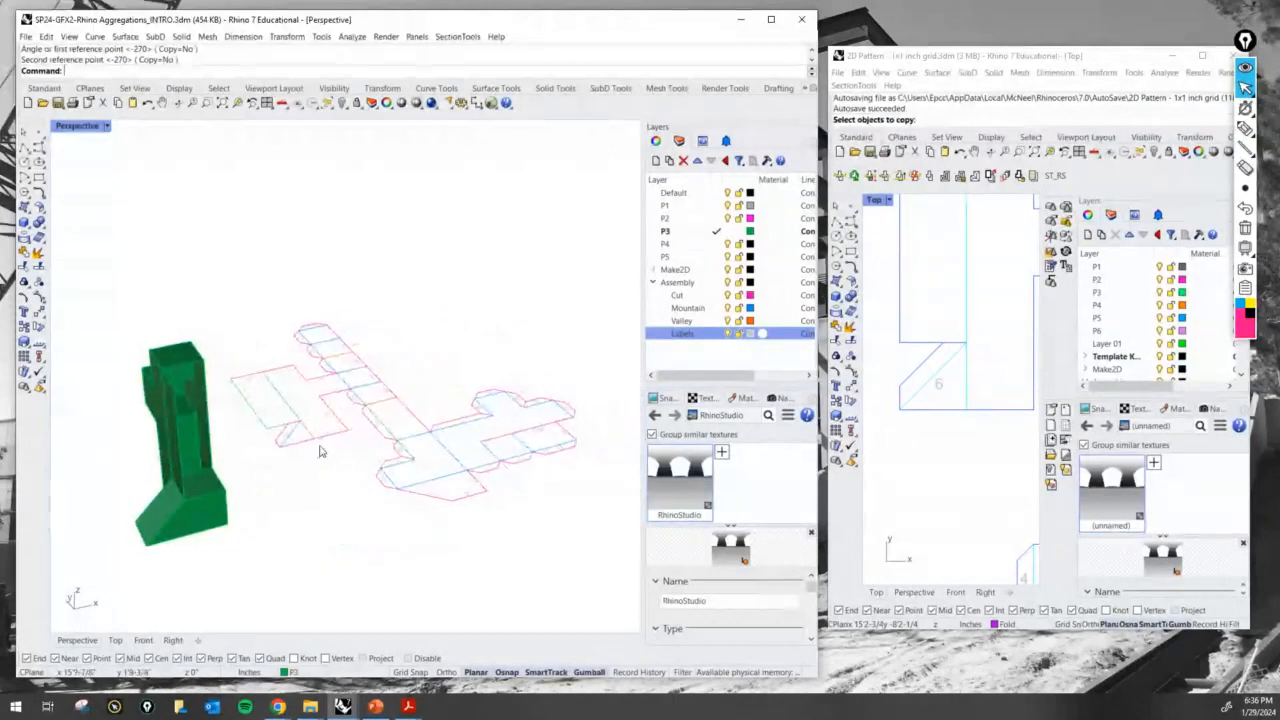
right_click_drag(320, 451, 380, 469)
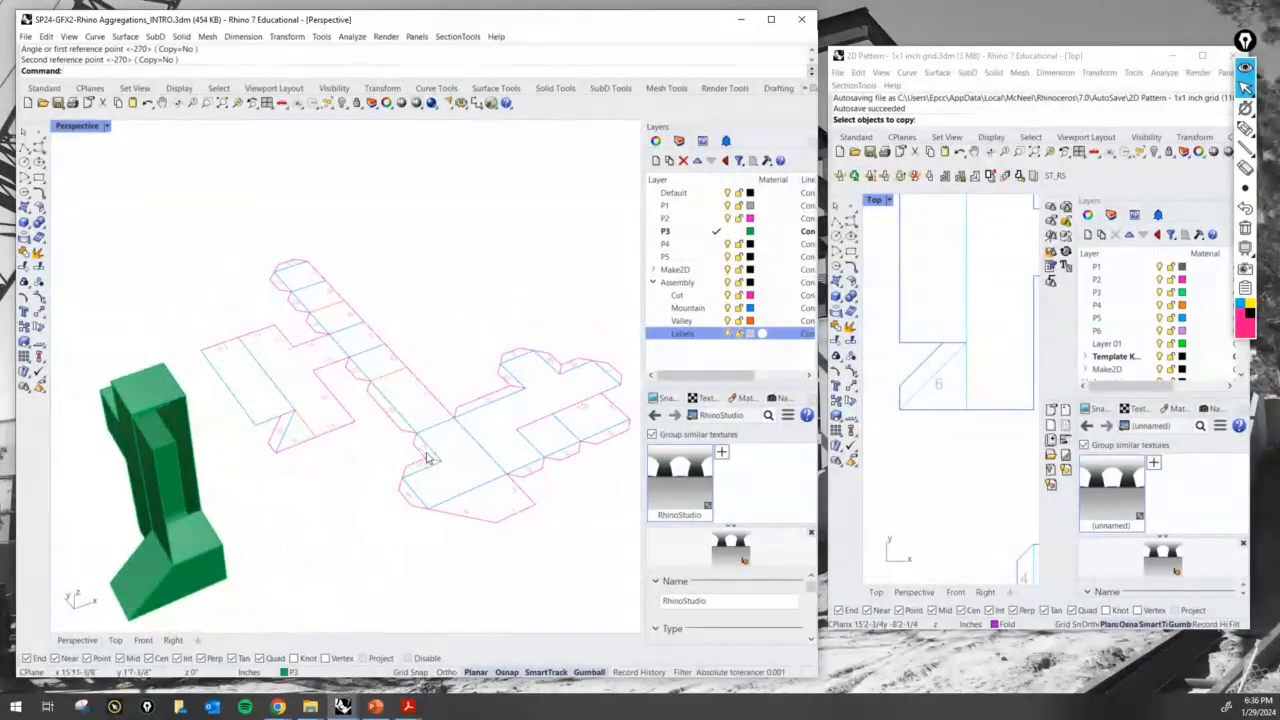
scroll(430, 455, "up", 3)
scroll(425, 470, "down", 2)
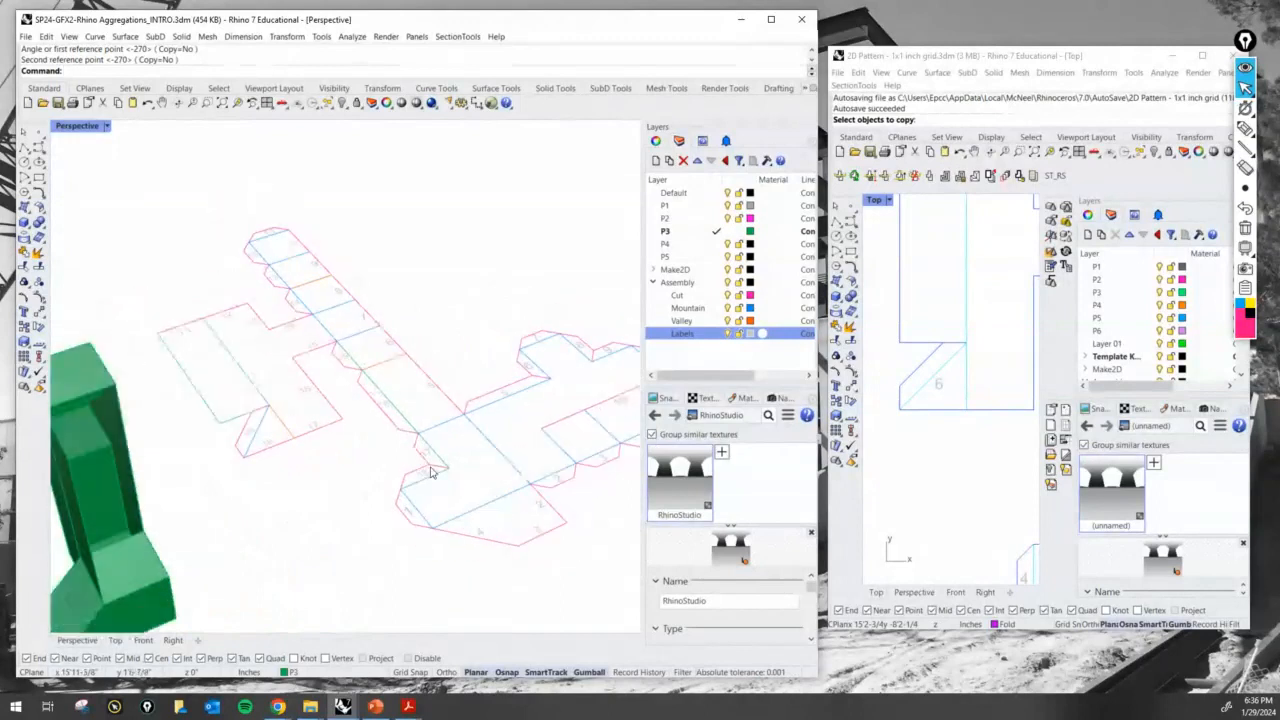
scroll(429, 477, "down", 2)
right_click_drag(432, 474, 410, 430)
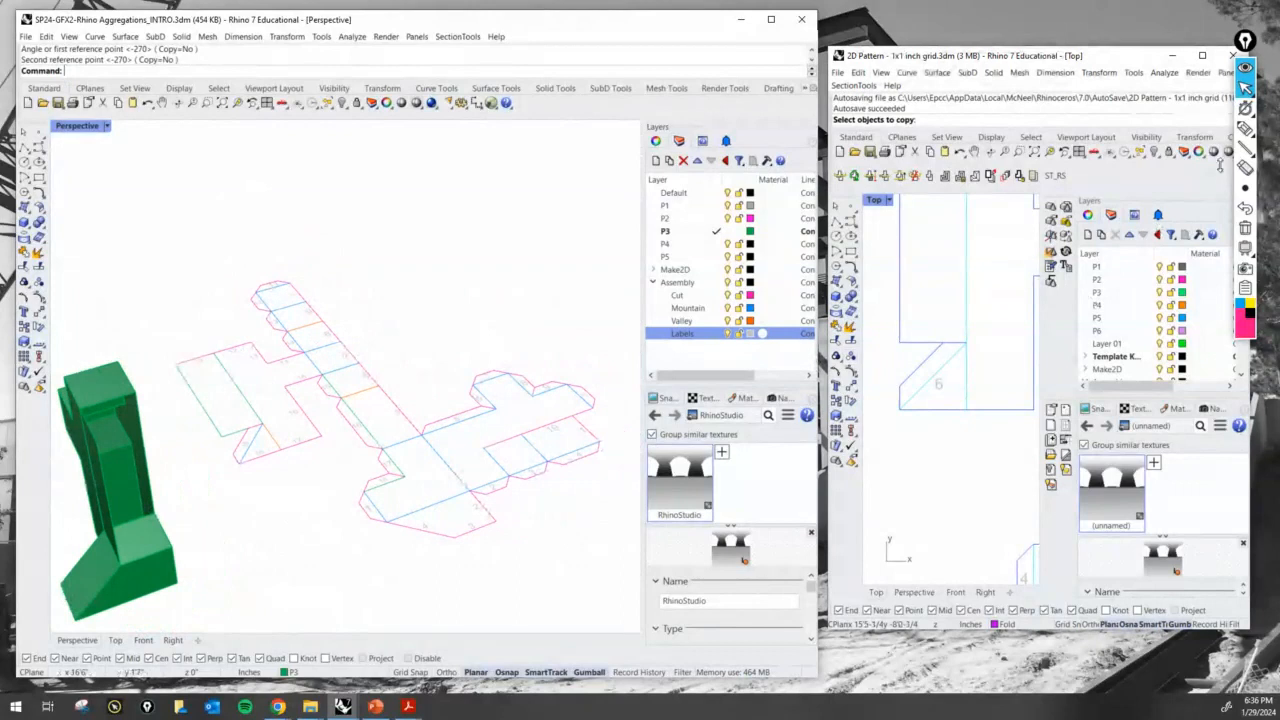
Mark the unlabelled edge beside tab 19, its matching inner cut edge, both 3 labels and the same joint on the model, and clear the marks
left_click(1245, 127)
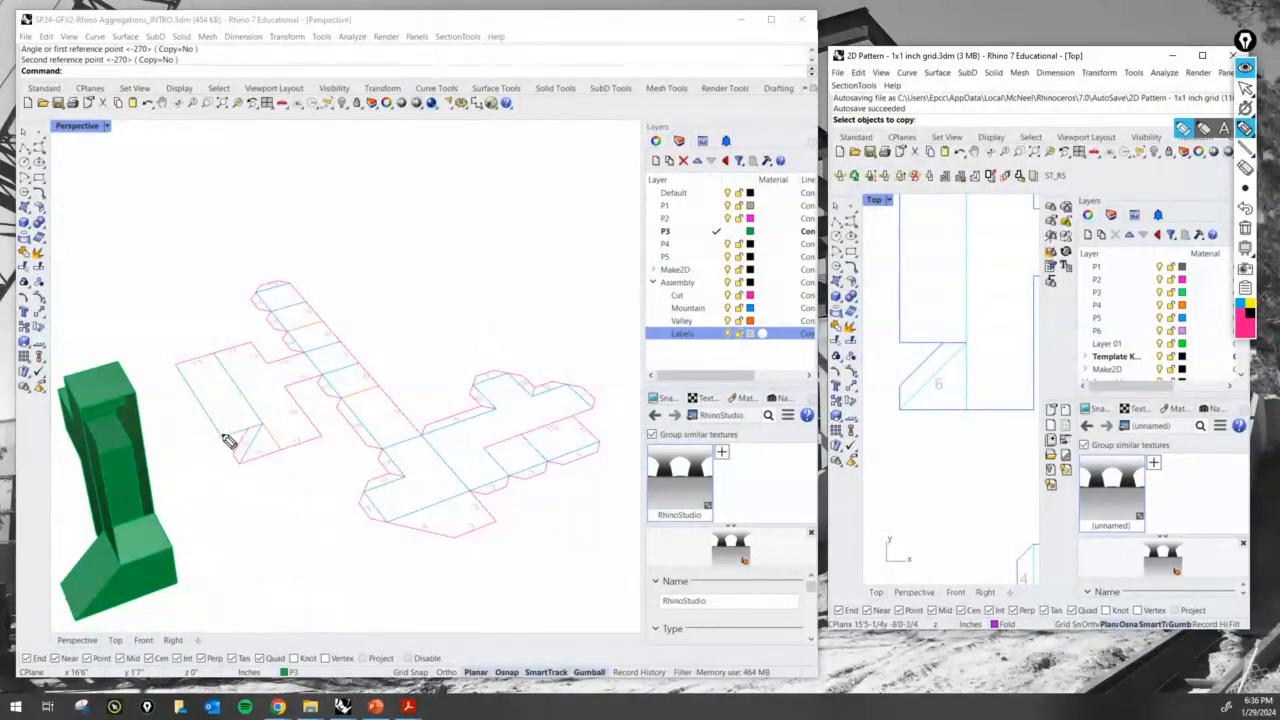
mouse_move(224, 434)
left_mouse_down()
mouse_move(252, 425)
mouse_move(230, 436)
mouse_move(258, 436)
left_mouse_up()
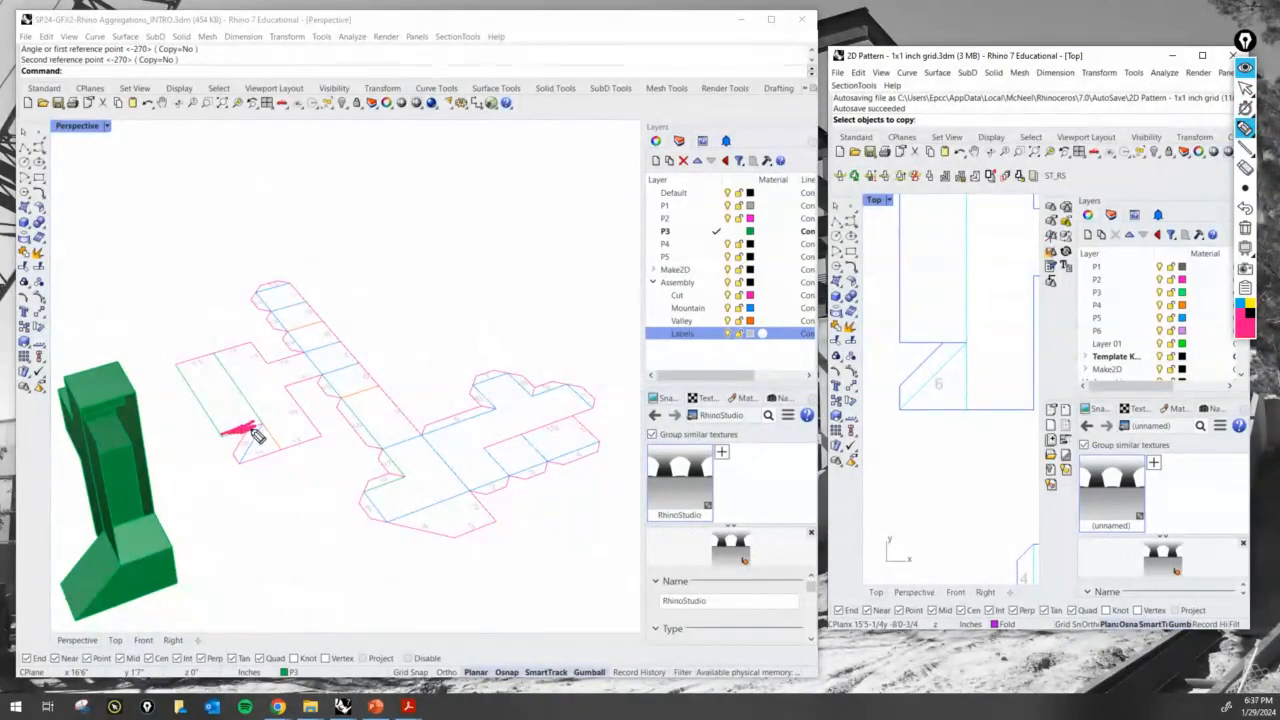
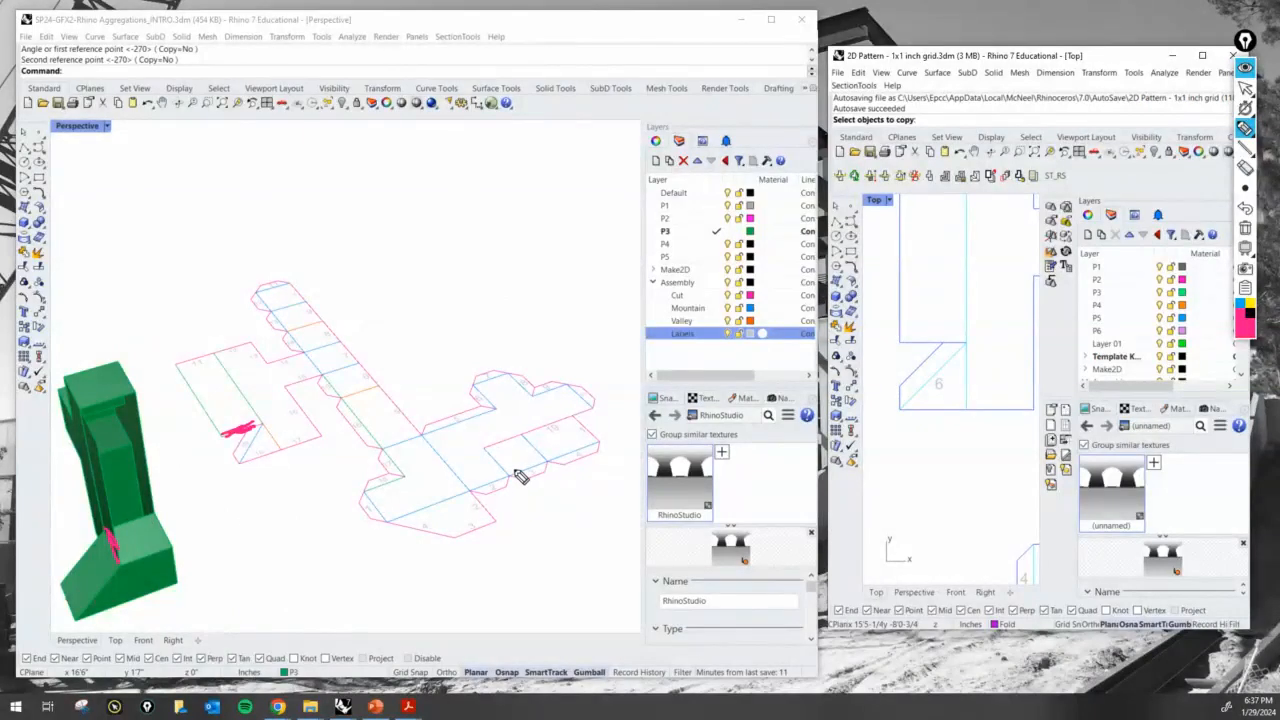
mouse_move(510, 446)
left_mouse_down()
mouse_move(494, 449)
mouse_move(519, 448)
left_mouse_up()
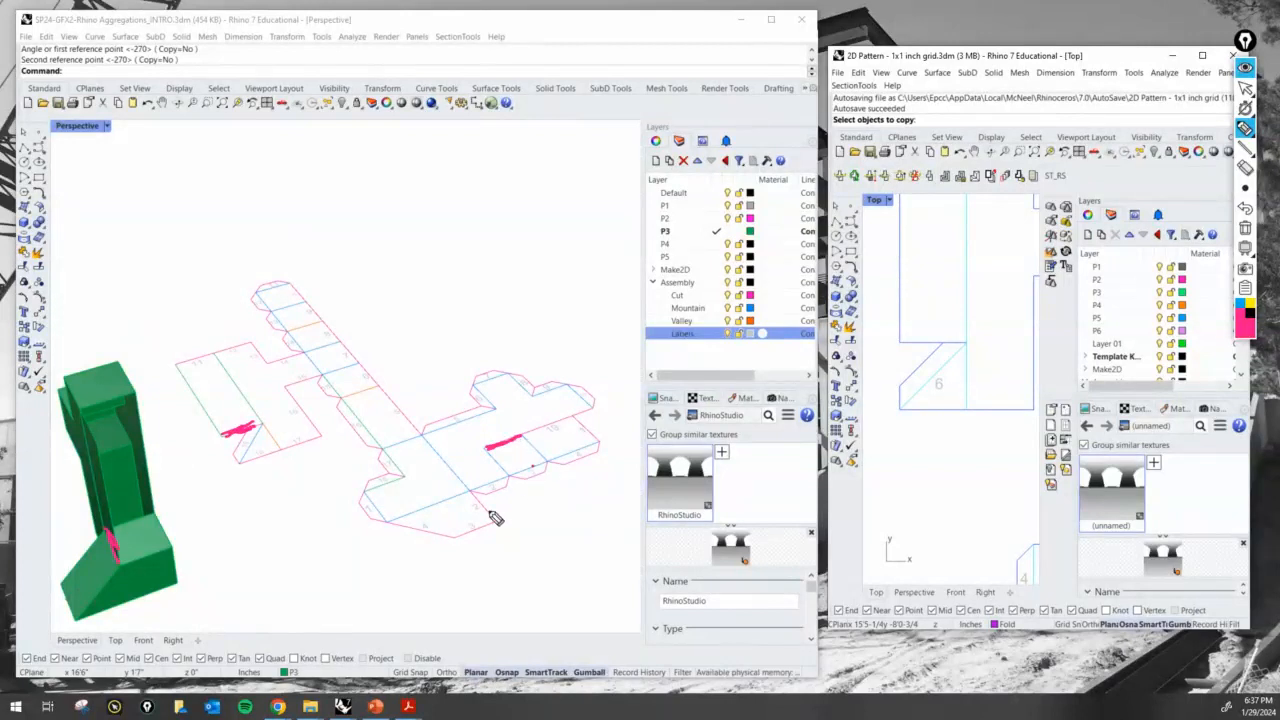
left_click_drag(480, 524, 477, 523)
left_click_drag(132, 568, 155, 563)
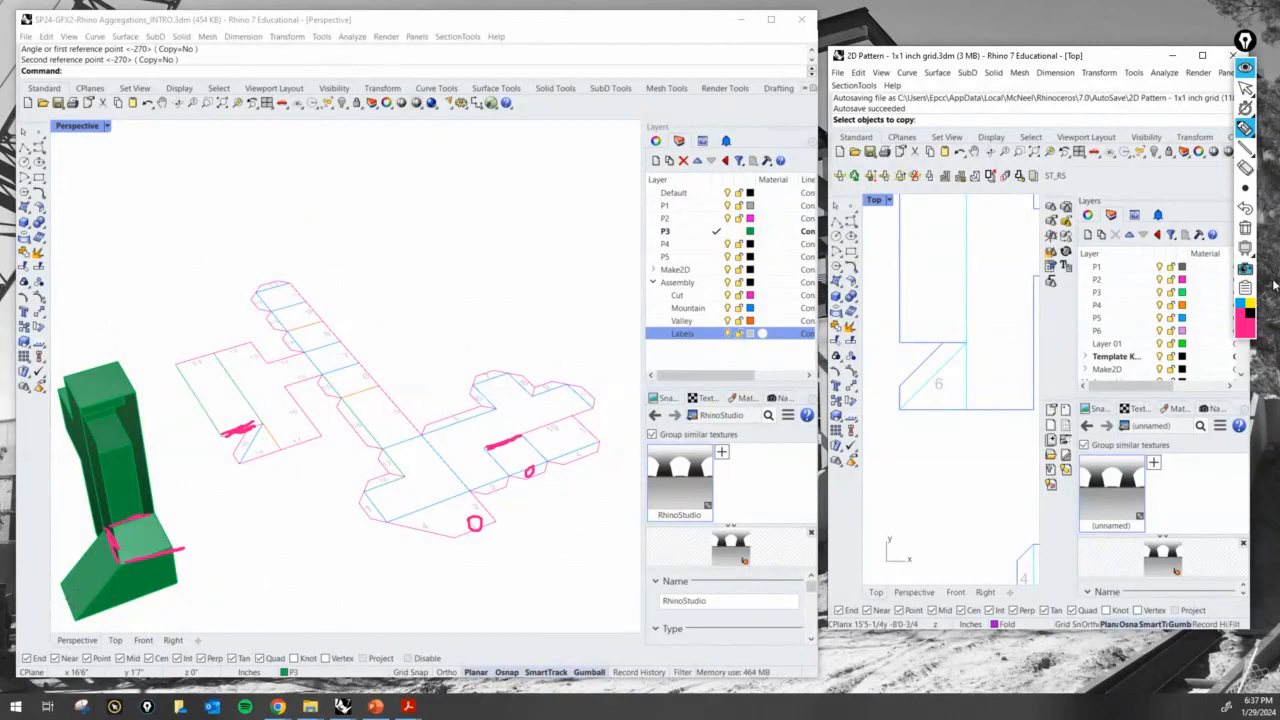
left_click(1247, 230)
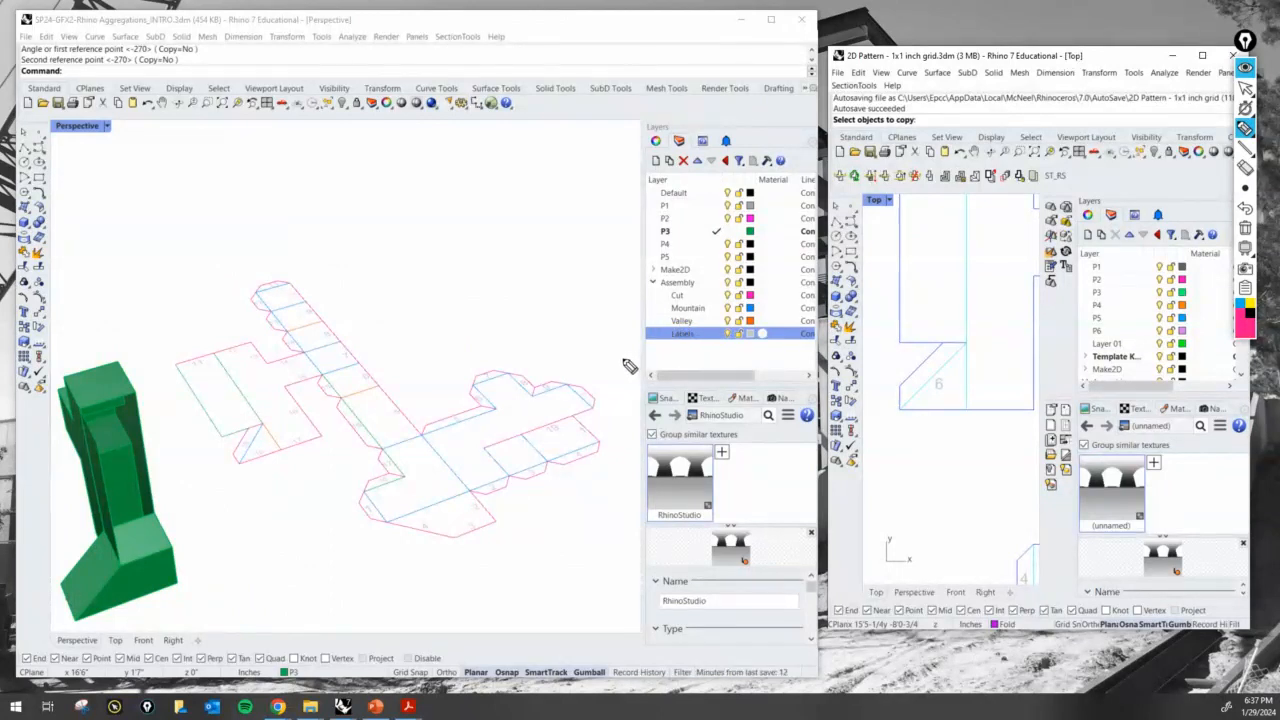
Mark the unlabelled edge beside tab 19 and its matching inner edge with arrows, underline edge 19, and erase the annotations
mouse_move(1244, 104)
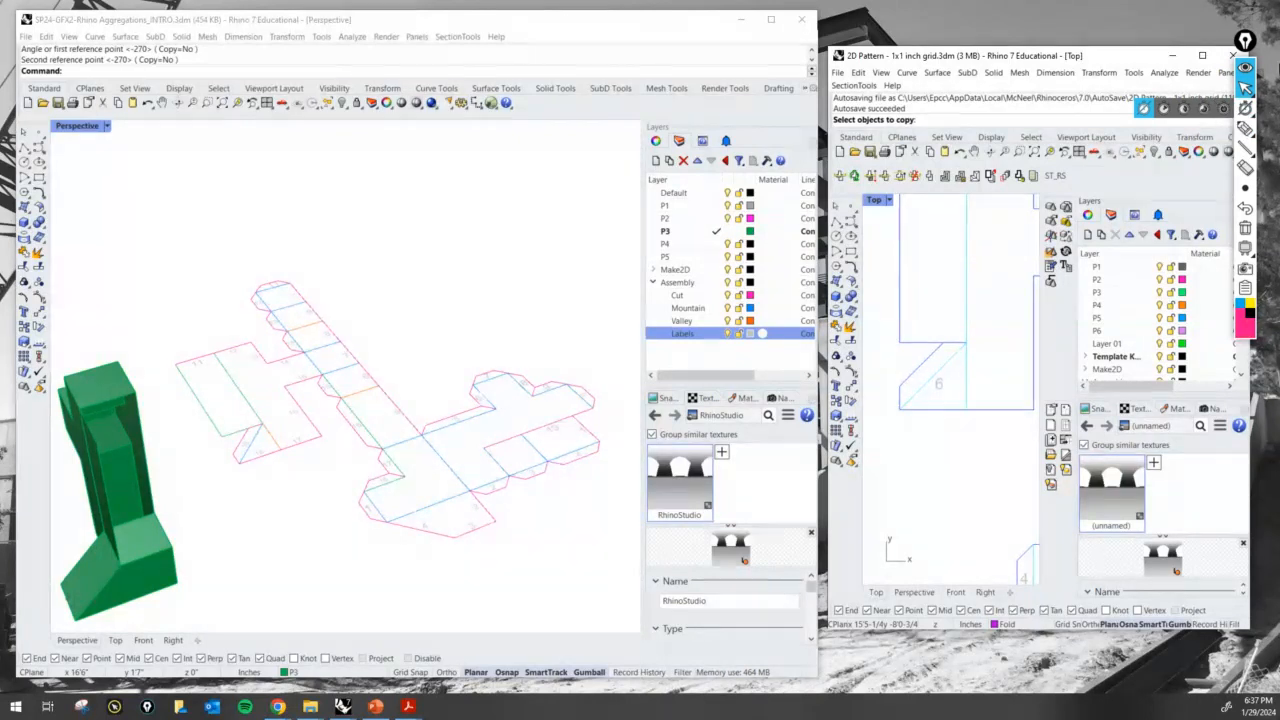
left_click(1250, 130)
mouse_move(230, 443)
left_mouse_down()
mouse_move(257, 431)
mouse_move(240, 437)
left_mouse_up()
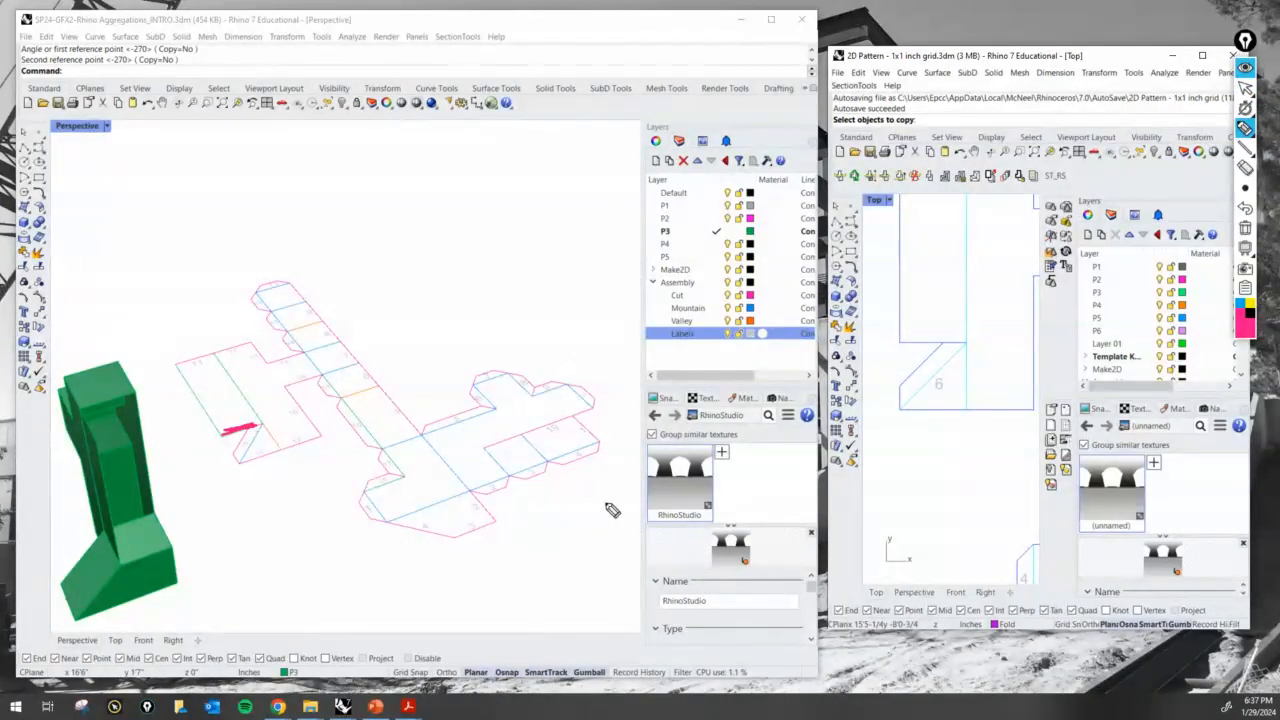
mouse_move(525, 443)
left_mouse_down()
mouse_move(486, 451)
mouse_move(509, 457)
mouse_move(485, 450)
mouse_move(530, 415)
mouse_move(468, 458)
mouse_move(485, 465)
left_mouse_up()
left_click(505, 418)
left_click(1244, 208)
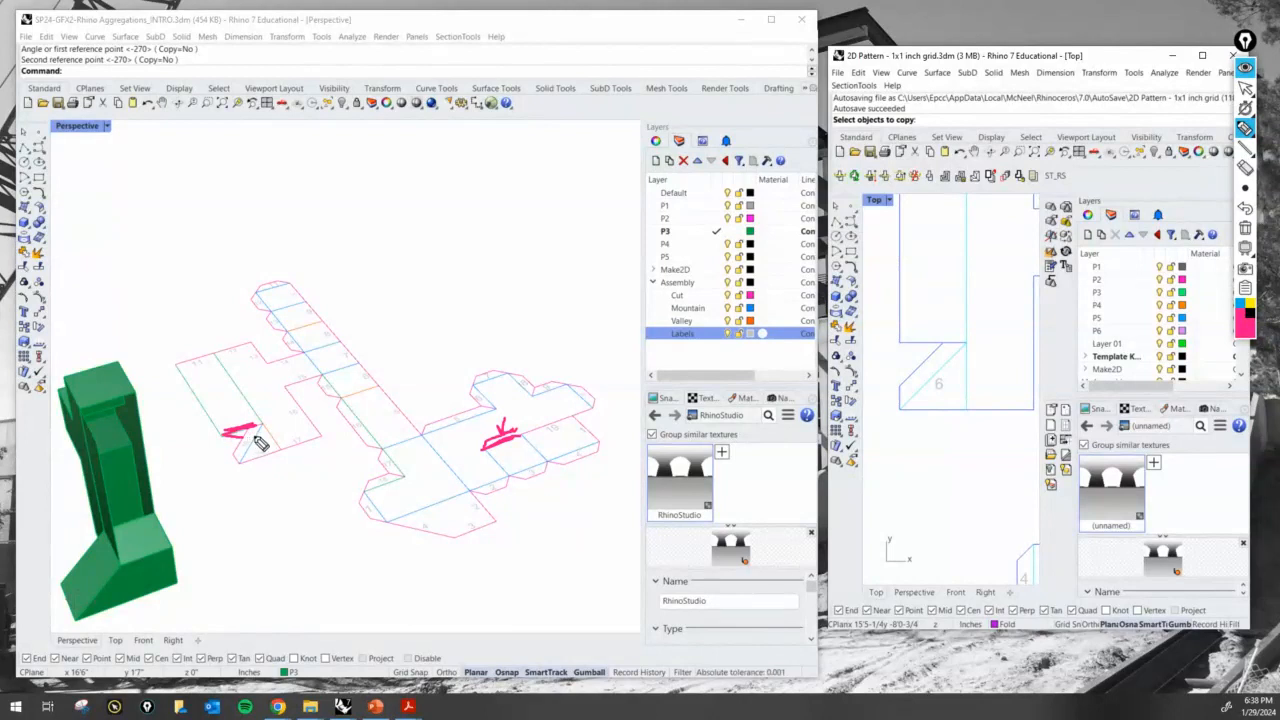
left_click_drag(514, 436, 578, 413)
left_click_drag(245, 445, 248, 447)
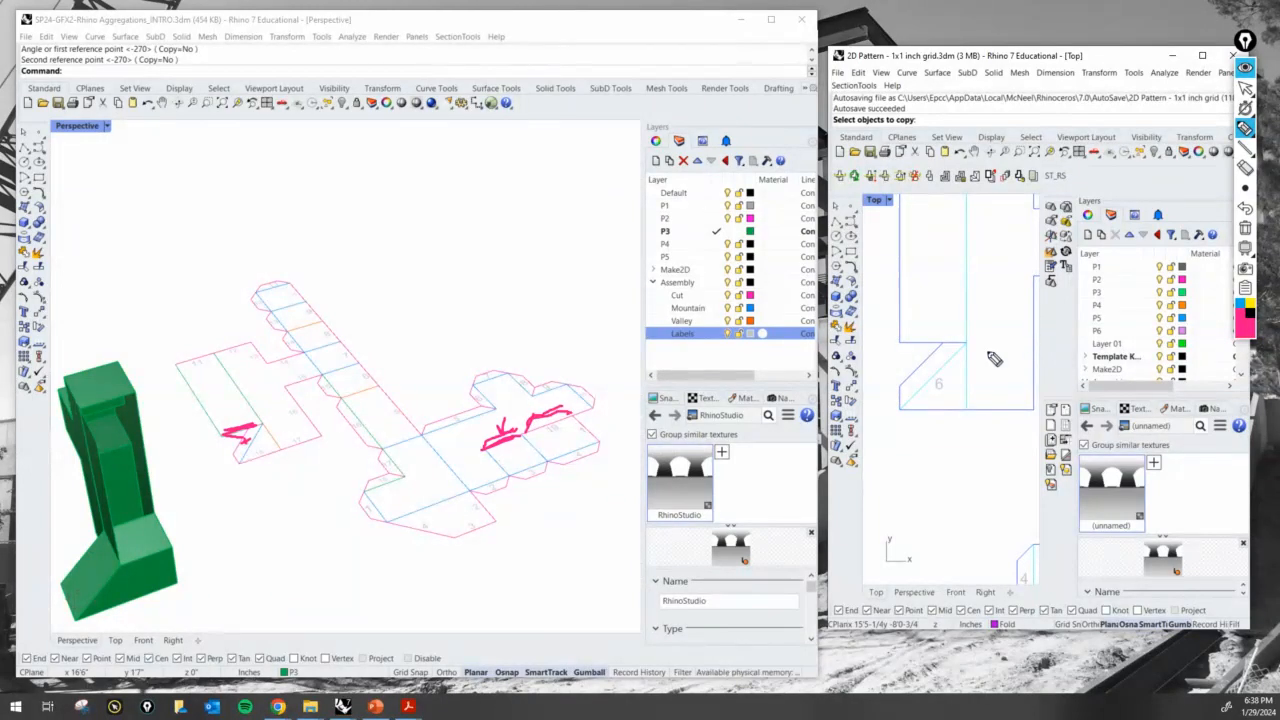
left_click(1245, 247)
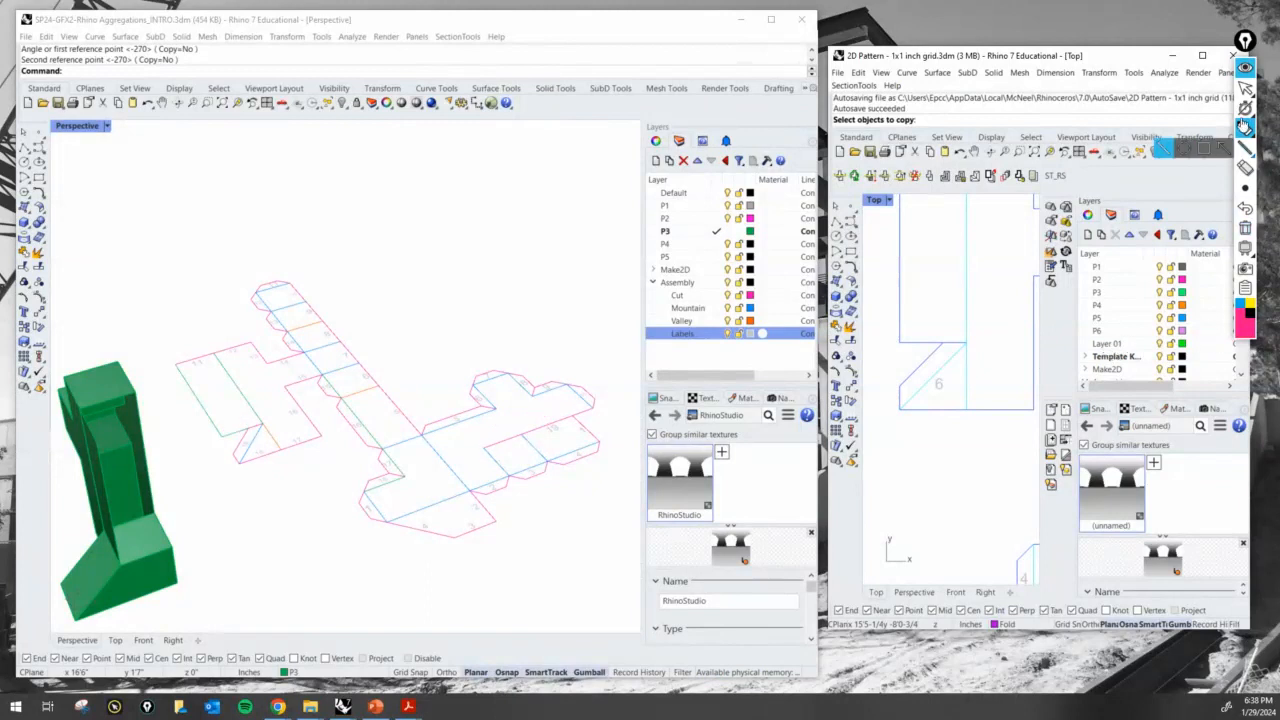
left_click(1245, 87)
scroll(371, 520, "up", 10)
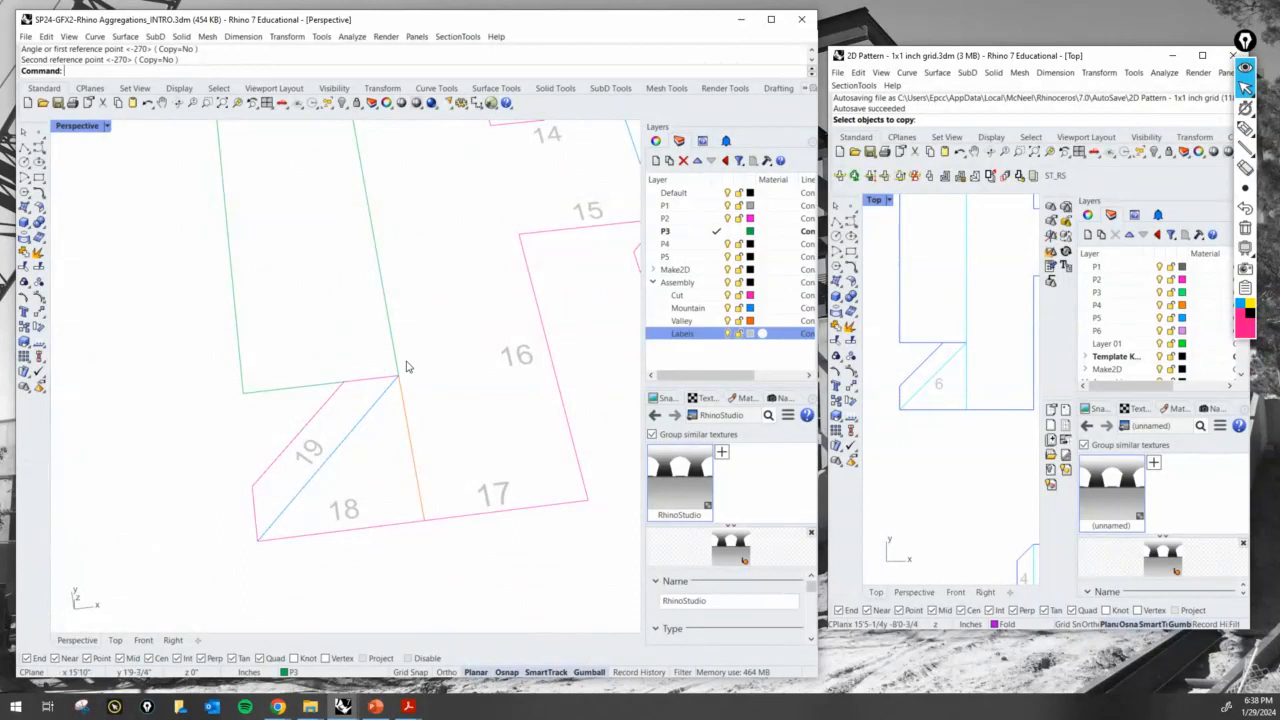
Copy glue tab 2 and its number label from the lower pattern onto the outer panel's unlabelled edge beside tab 19
scroll(293, 395, "down", 5)
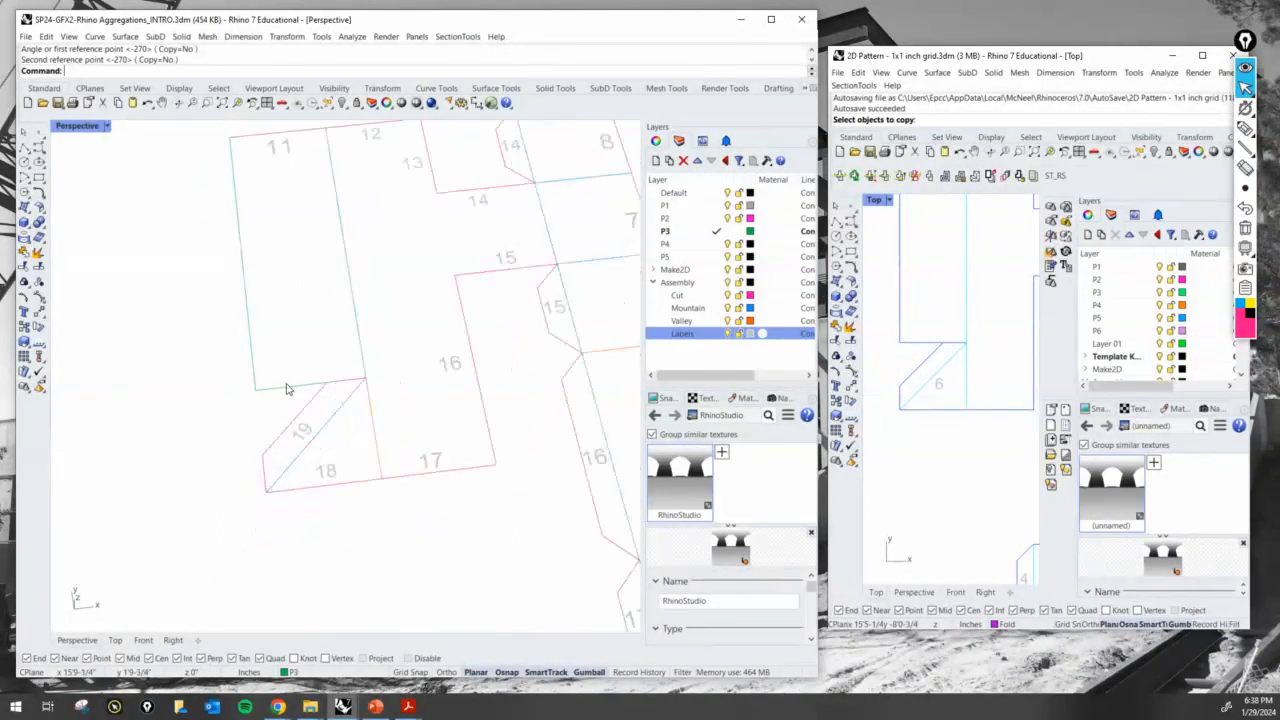
key("Return")
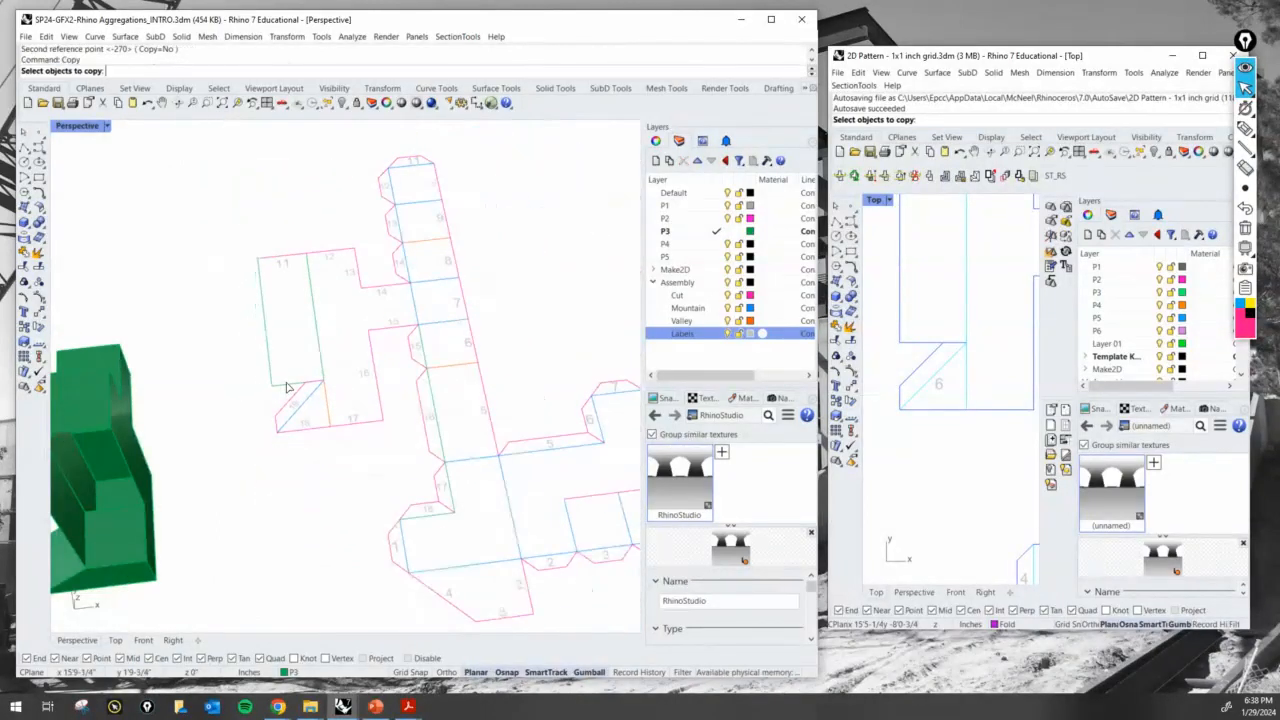
scroll(293, 378, "down", 1)
scroll(445, 495, "up", 3)
left_click(444, 488)
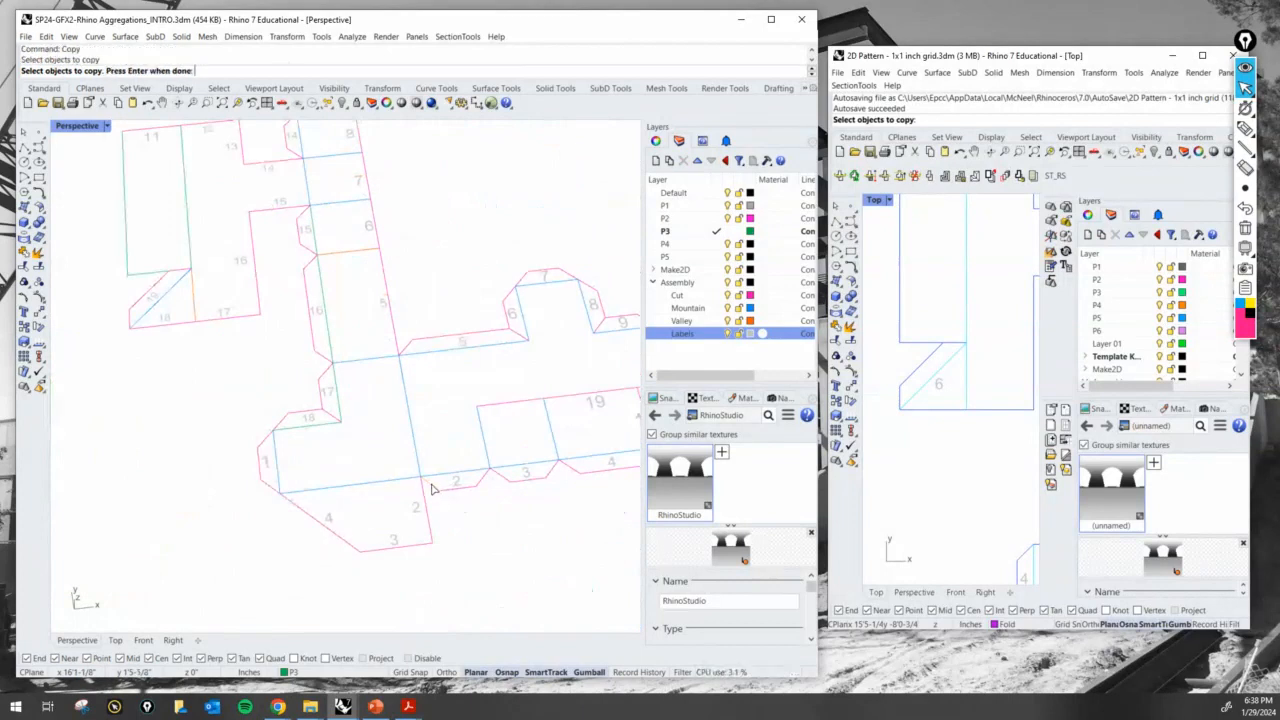
left_click(455, 484)
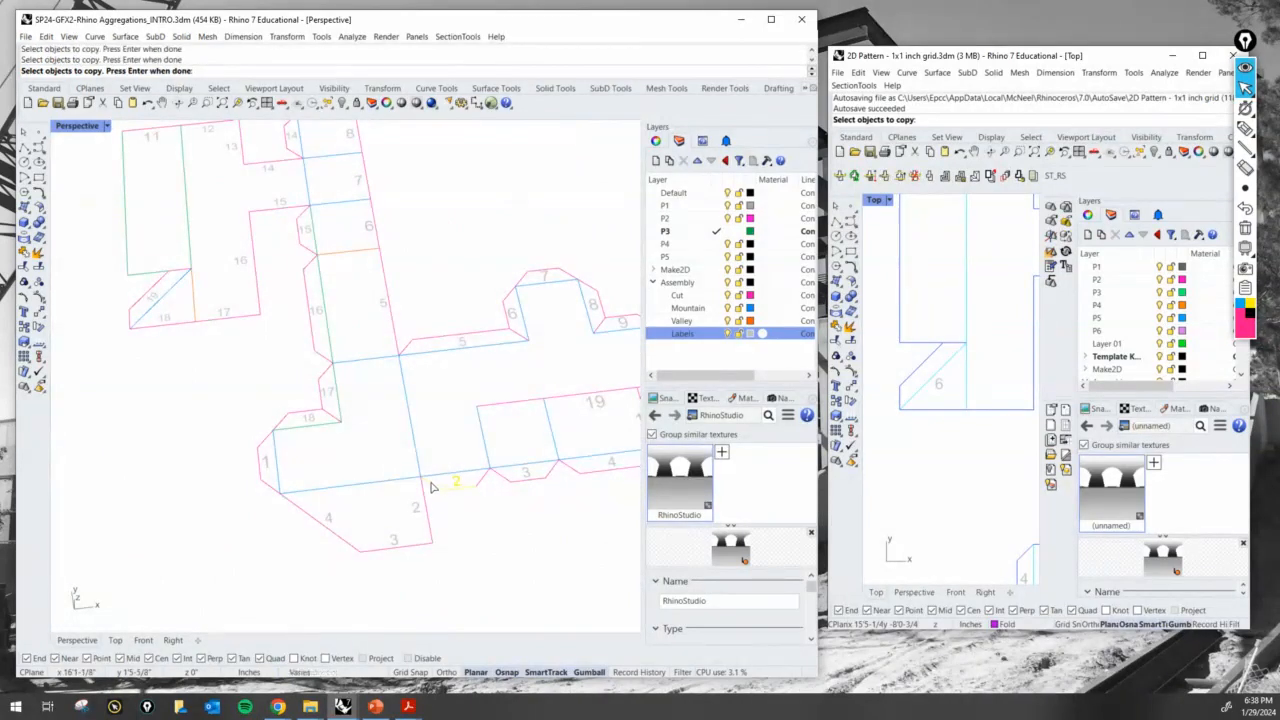
key("Return")
left_click(420, 478)
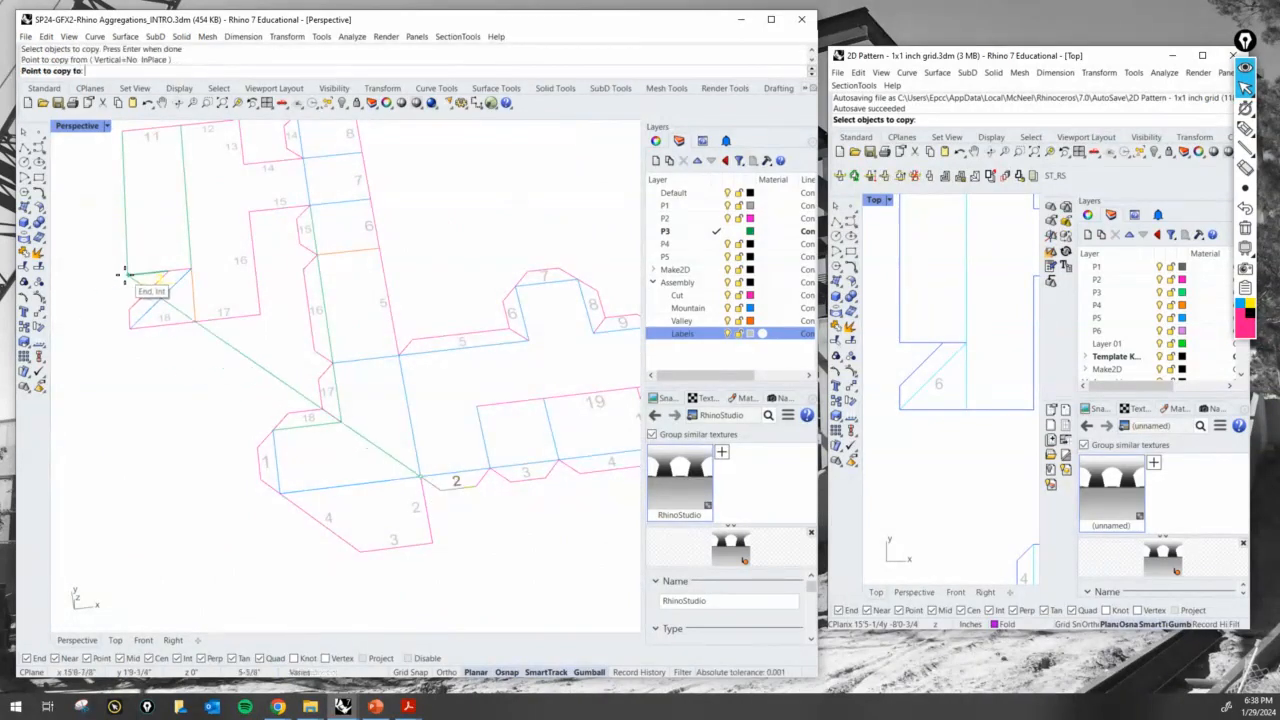
left_click(127, 274)
key("Return")
Draw a line from the crossing of tabs 2 and 19 to the corner where their fold edges meet
scroll(127, 272, "up", 4)
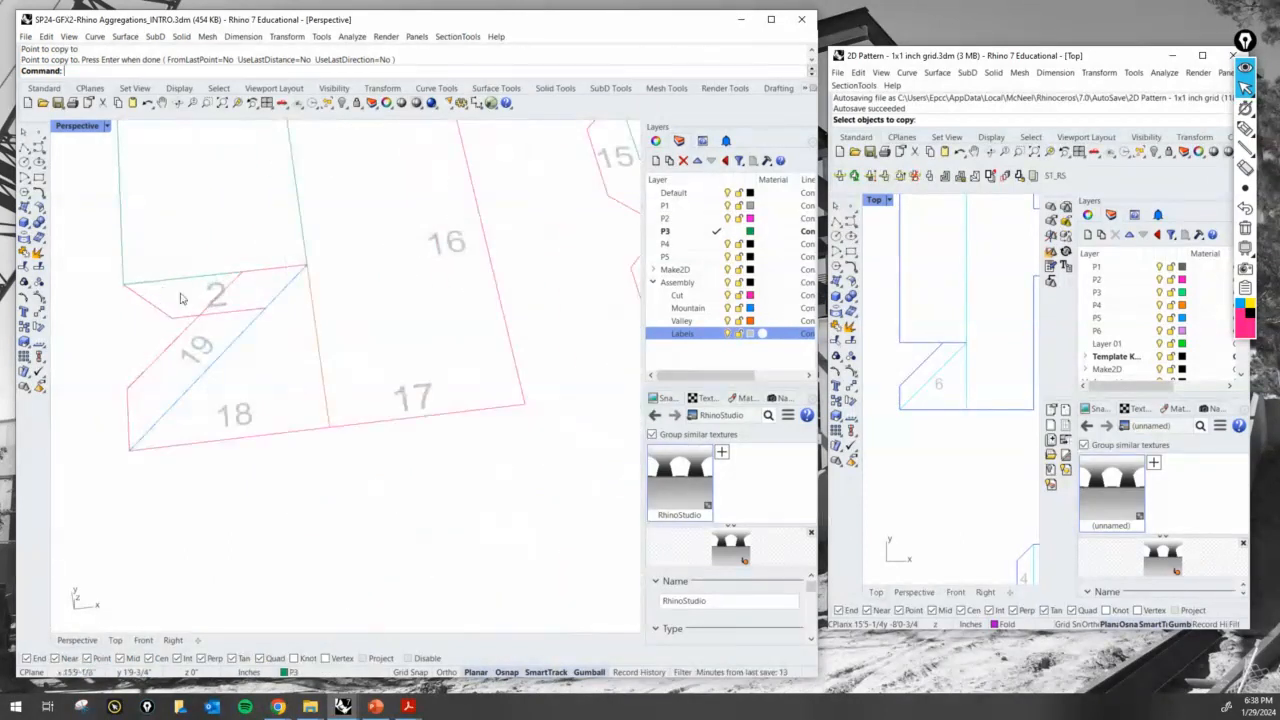
right_click_drag(181, 298, 238, 325, "shift")
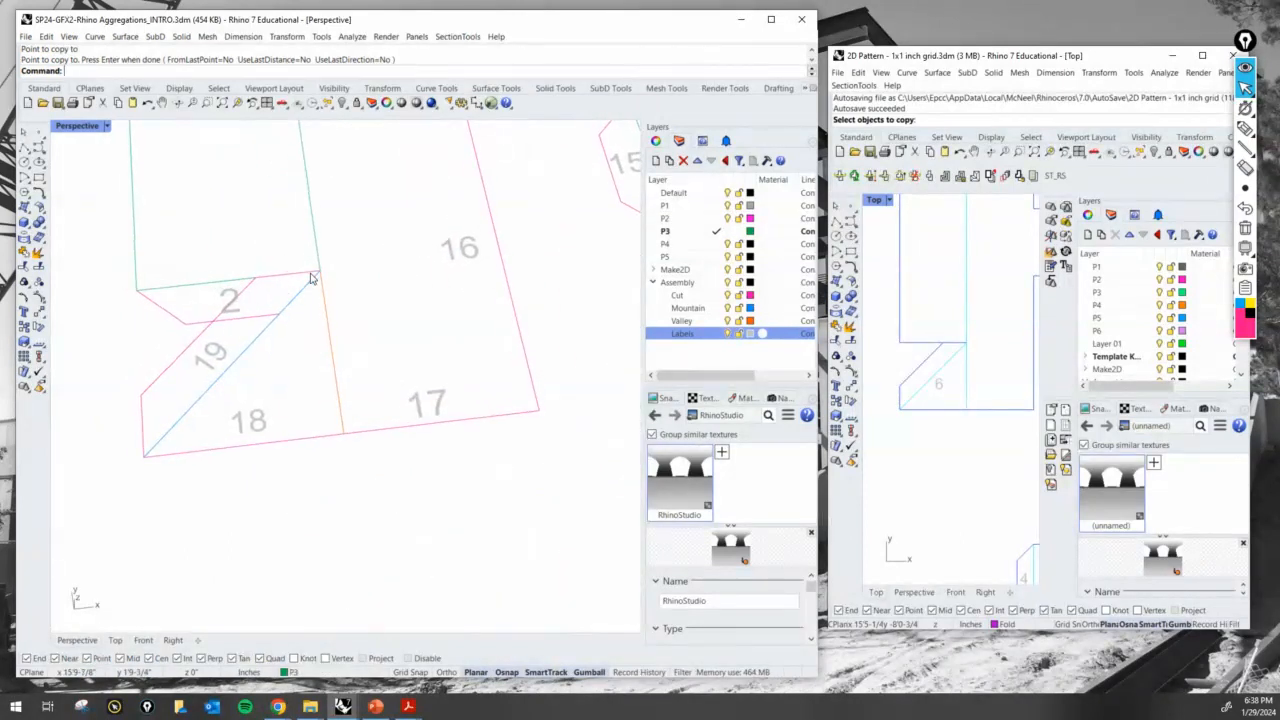
type("line")
key("Return")
left_click(214, 320)
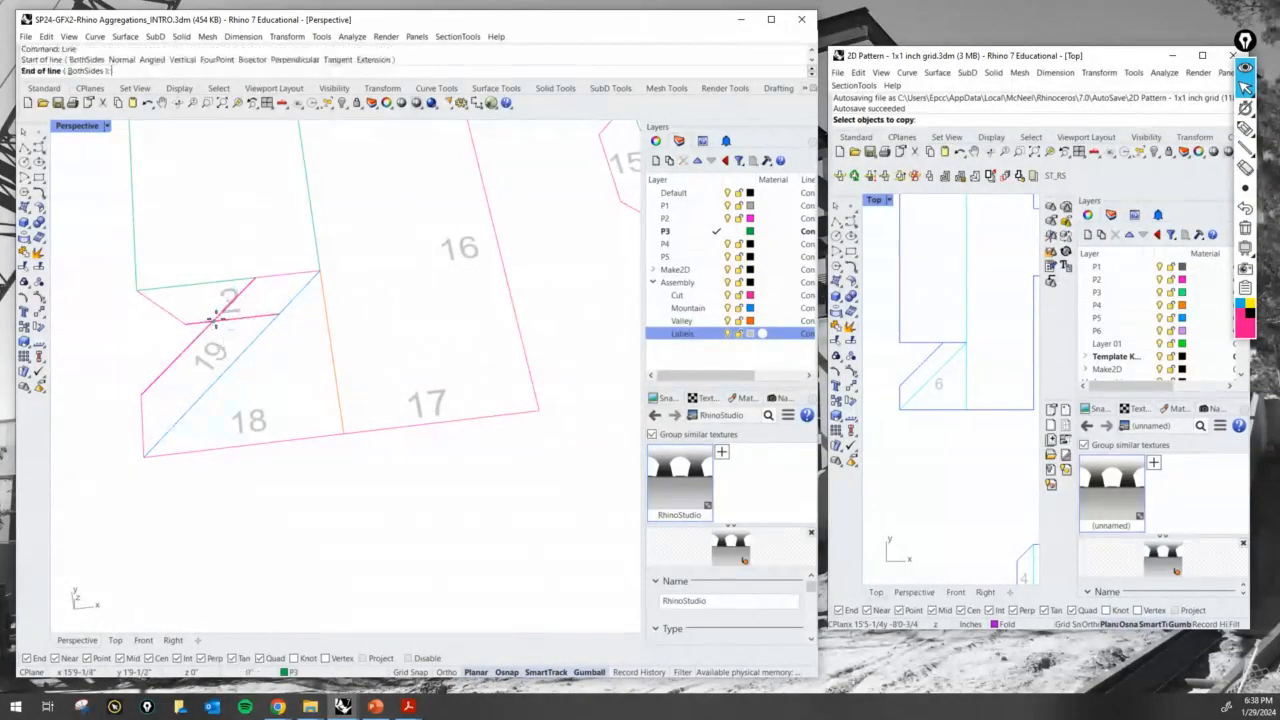
left_click(318, 271)
Trim the overlapping outline ends of tabs 2 and 19 with the new dividing line as cutting object
scroll(270, 299, "up", 2)
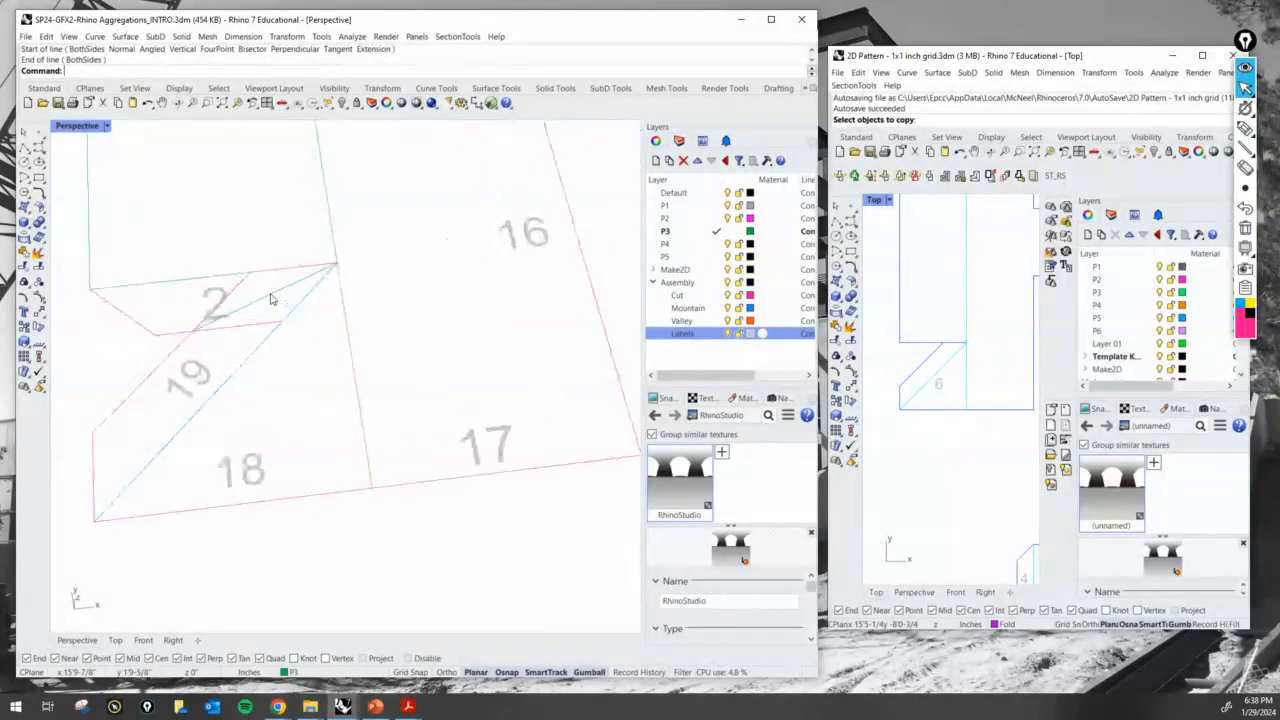
key("Return")
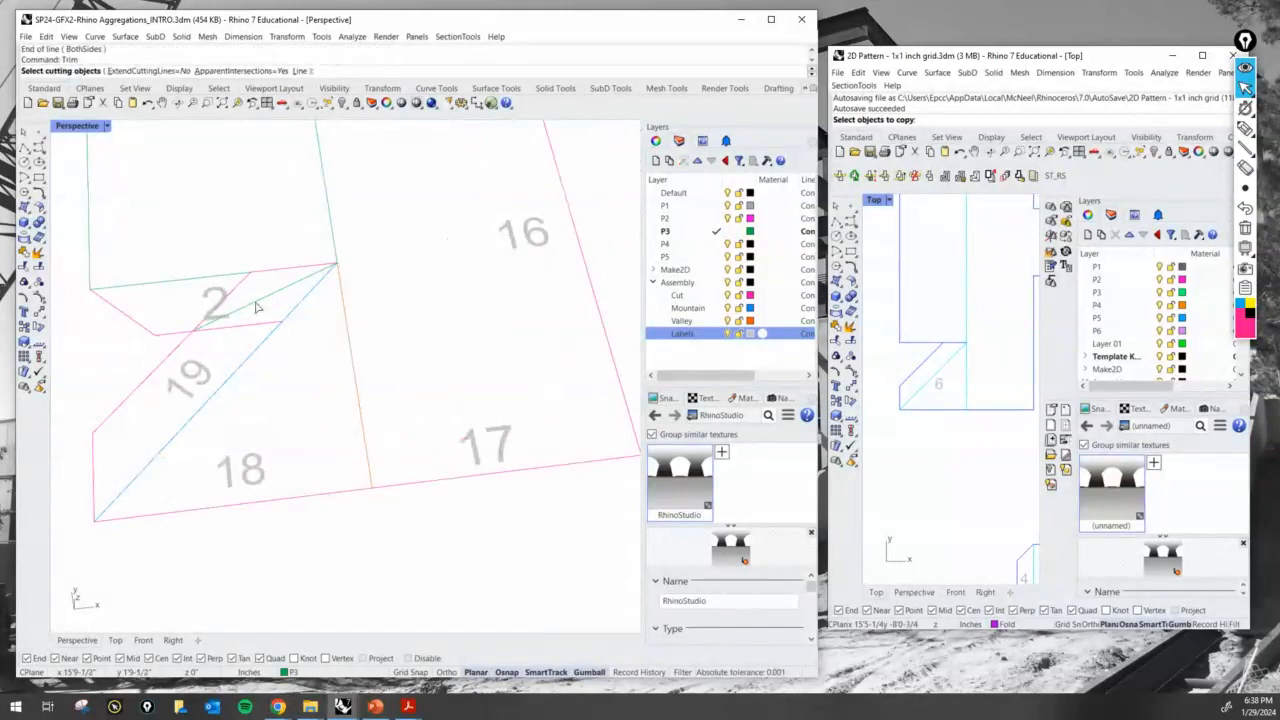
left_click(256, 307)
key("Return")
left_click(243, 300)
left_click(250, 326)
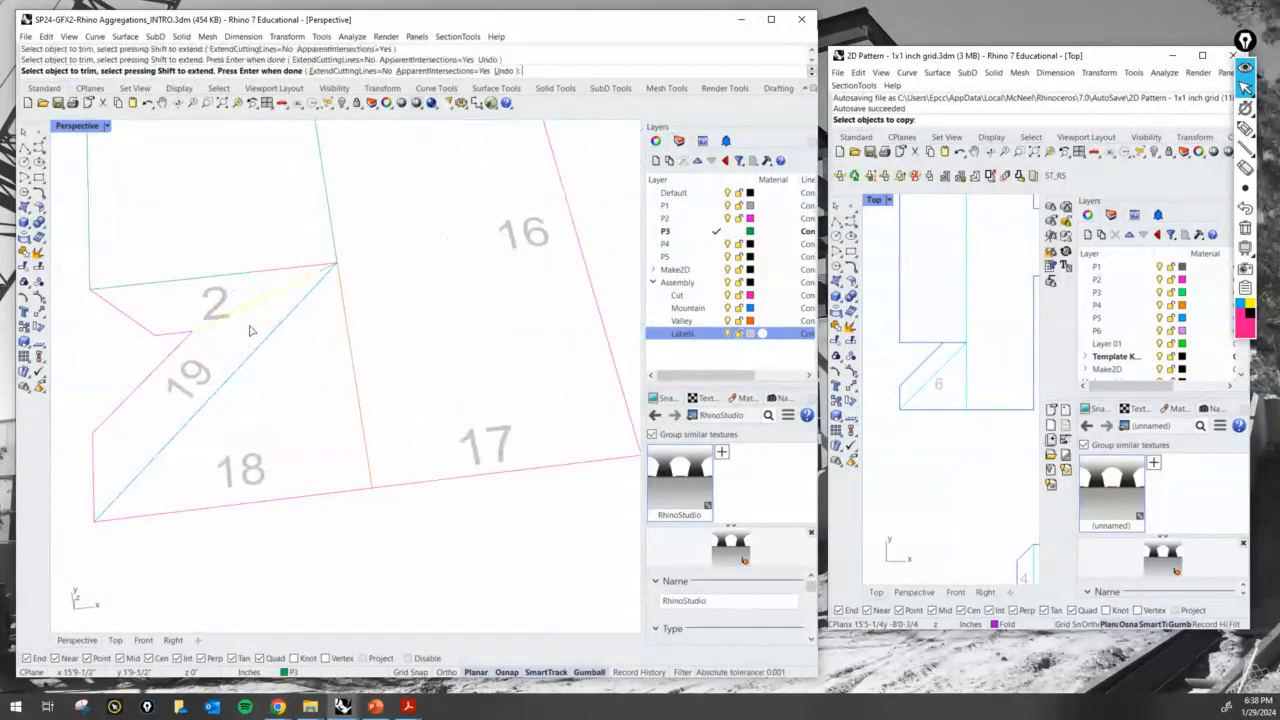
key("Return")
Assign the dividing line between tabs 2 and 19 to the Cut layer
left_click(200, 333)
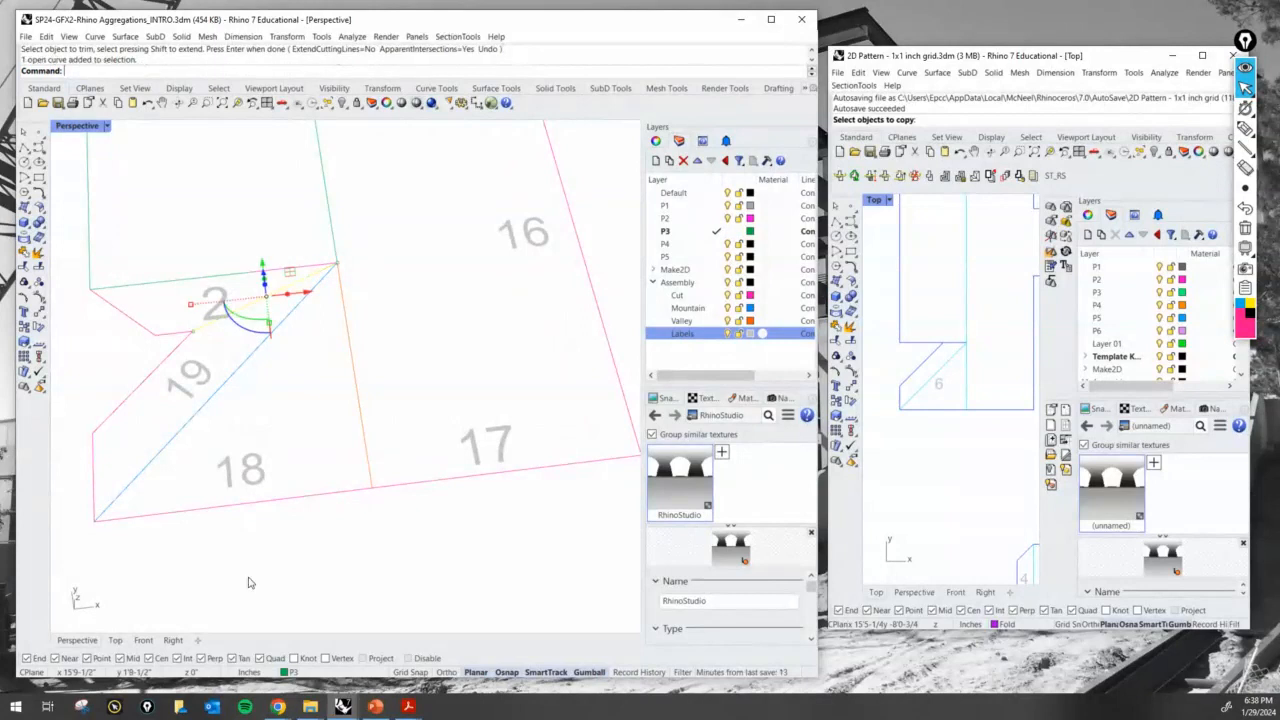
left_click(295, 672)
left_click(295, 626)
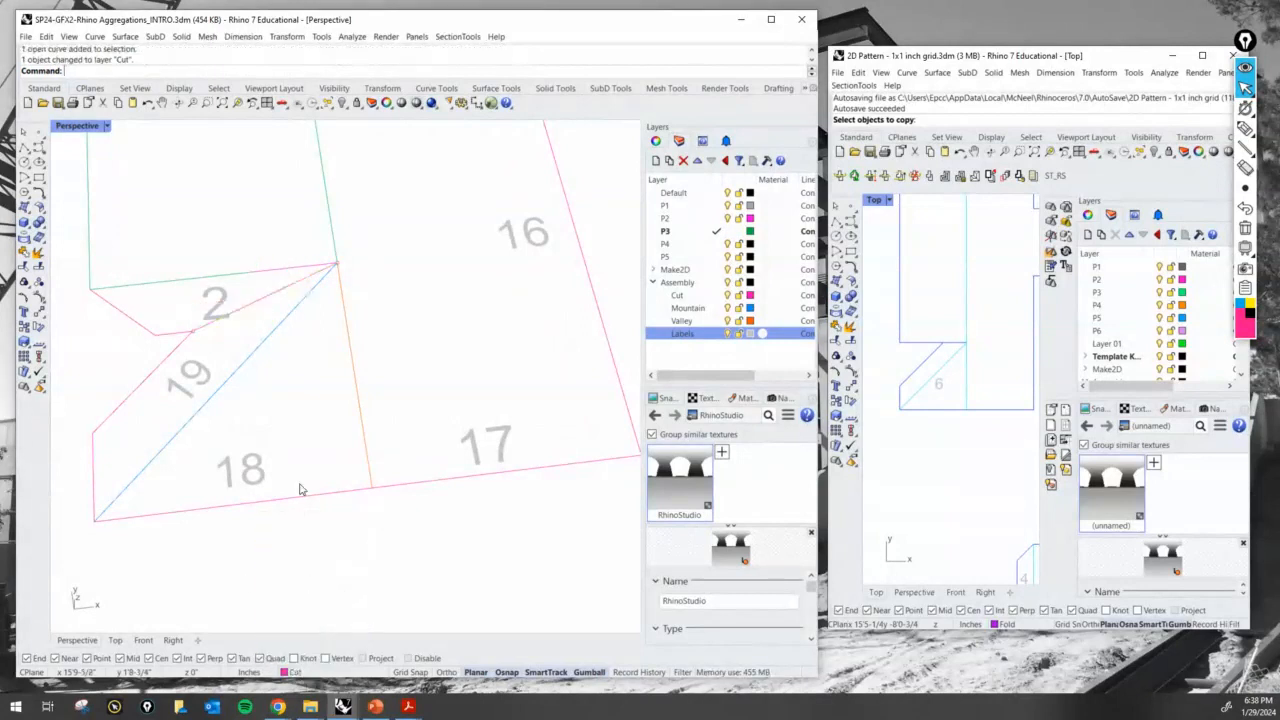
Reposition the copied label 2 within its trimmed tab
scroll(215, 328, "up", 2)
left_click(214, 312)
scroll(214, 312, "up", 2)
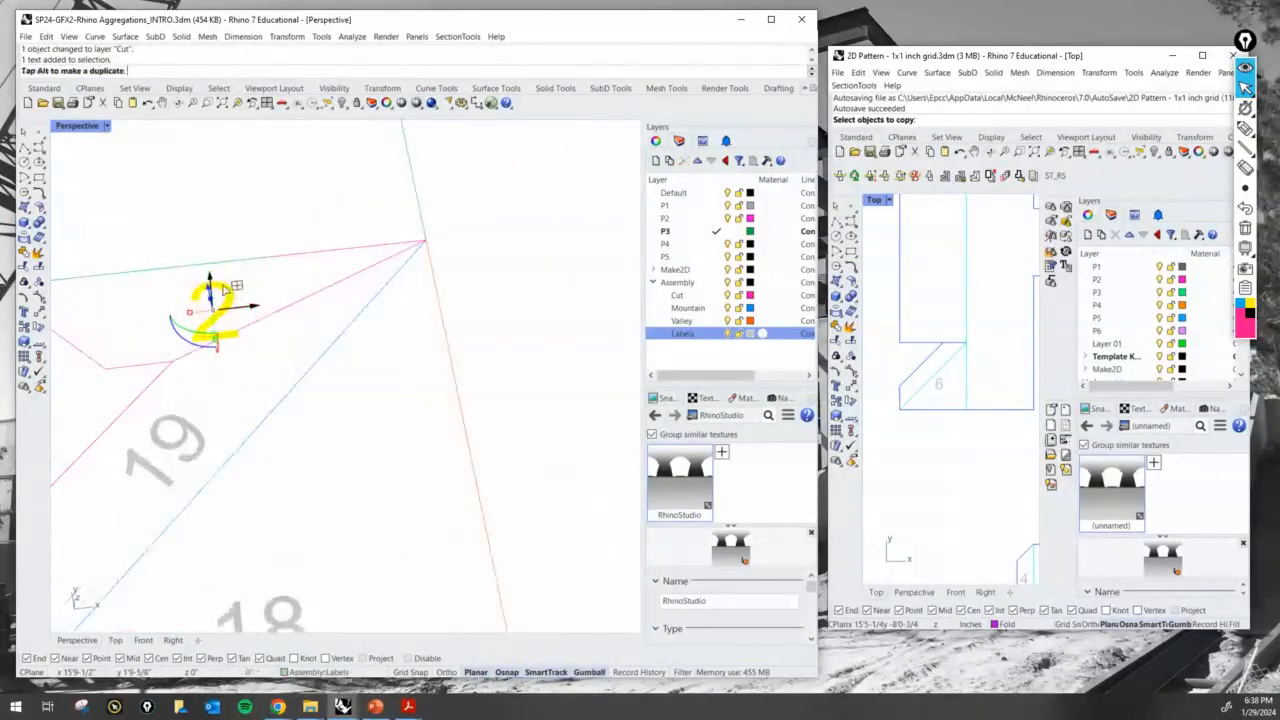
Move the label 2 into the middle of the small flap above flap 19
mouse_move(160, 283)
left_mouse_down()
mouse_move(198, 288)
mouse_move(154, 285)
left_mouse_up()
left_click(428, 390)
scroll(428, 390, "down", 5)
scroll(319, 394, "down", 1)
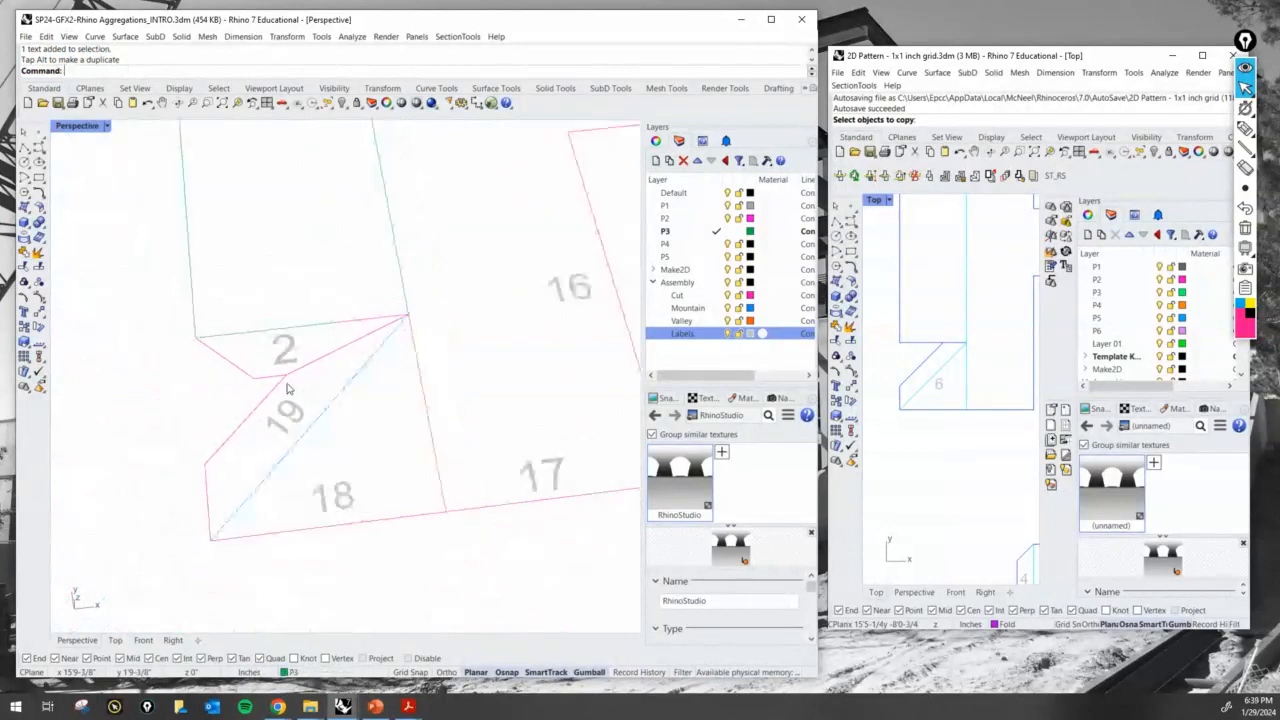
right_click_drag(287, 378, 290, 364)
double_click(290, 366)
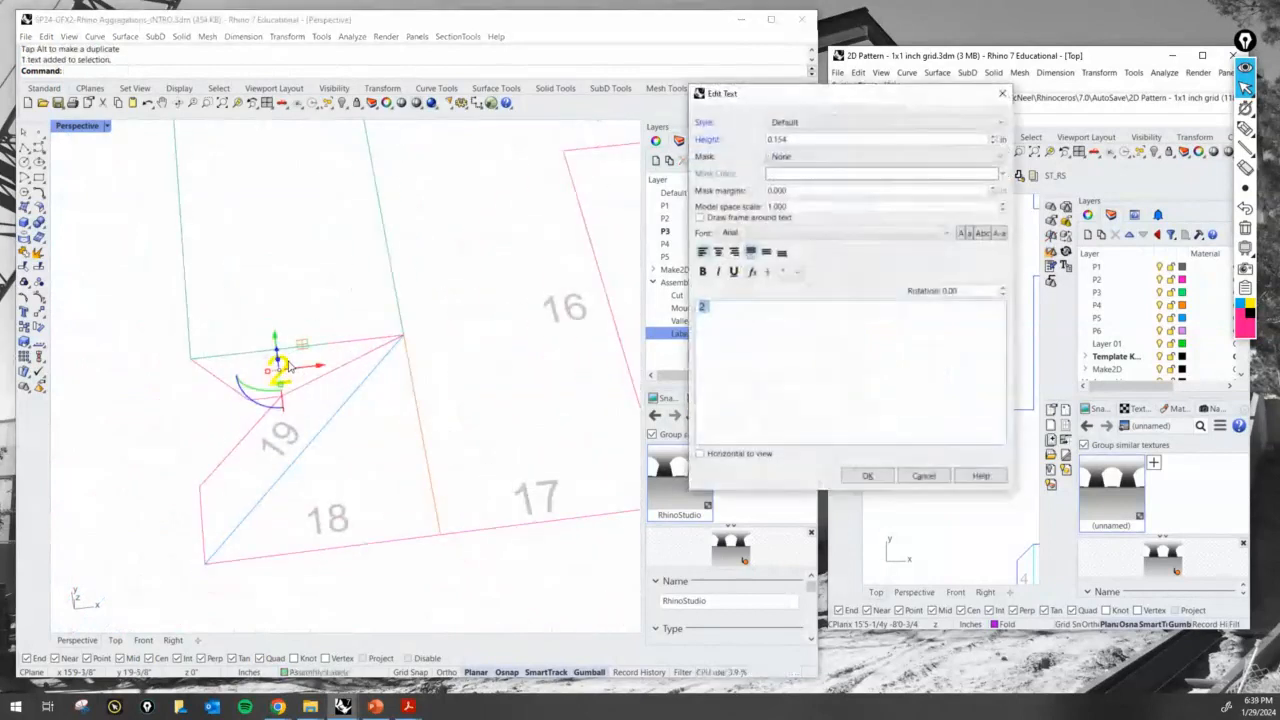
type("10")
key("Return")
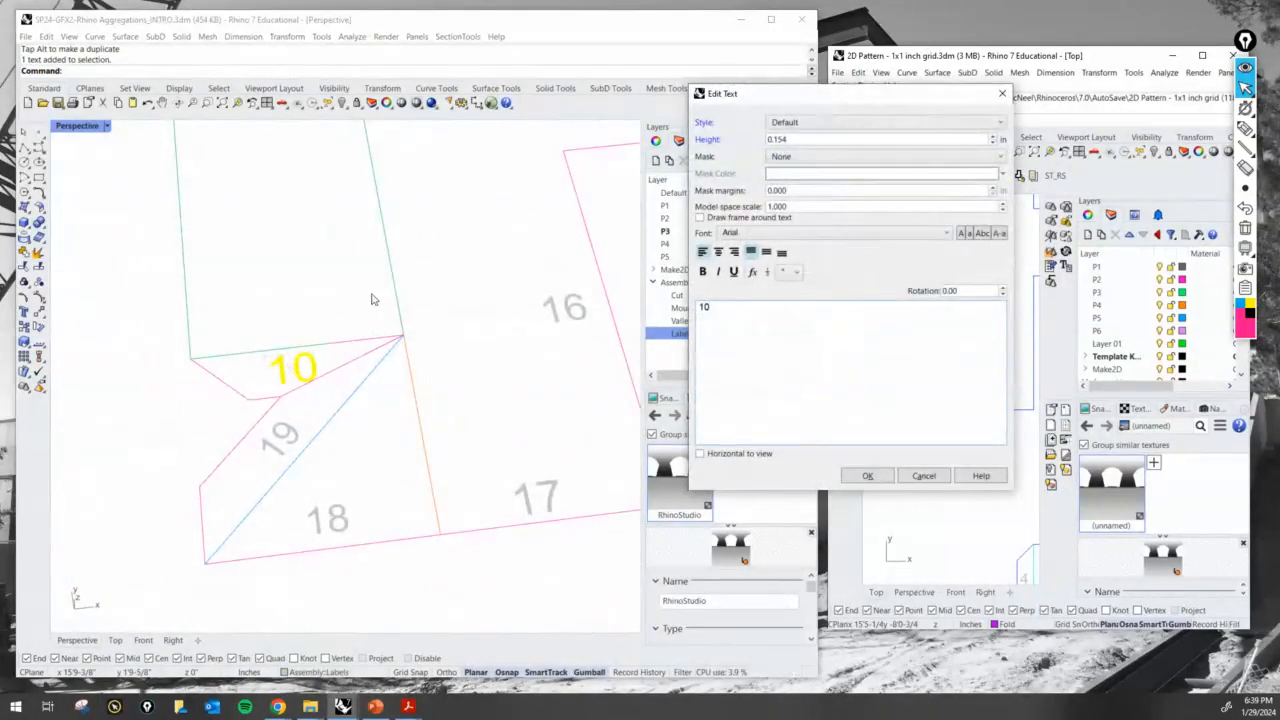
key("Escape")
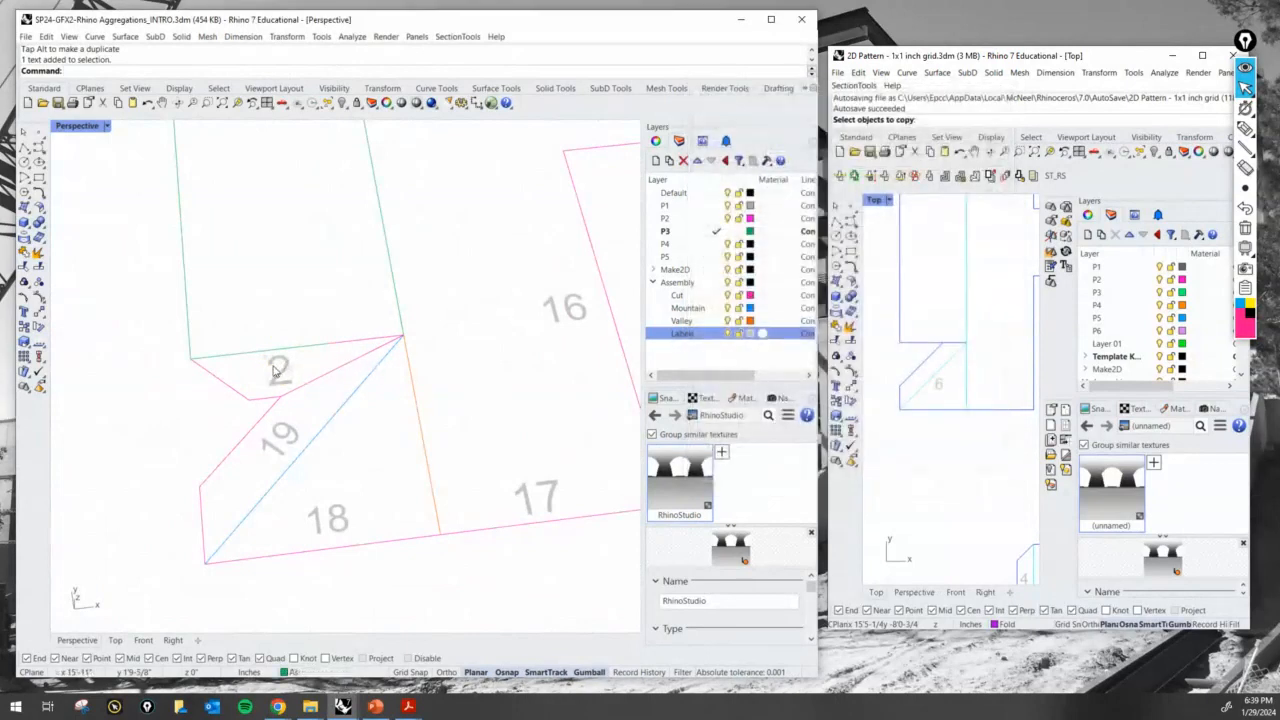
Change the label 2 on the small flap above 19 to 20 and shift it slightly to centre it in the flap
double_click(275, 370)
type("20")
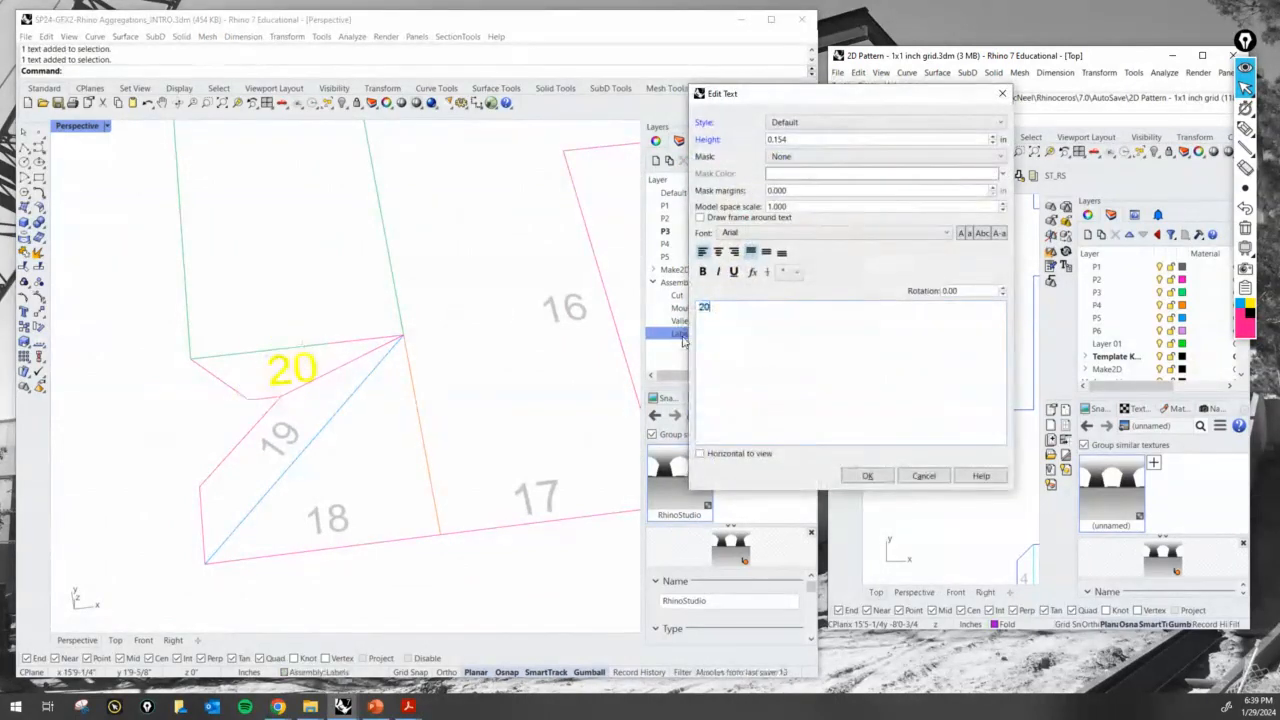
left_click(867, 476)
scroll(380, 318, "up", 3)
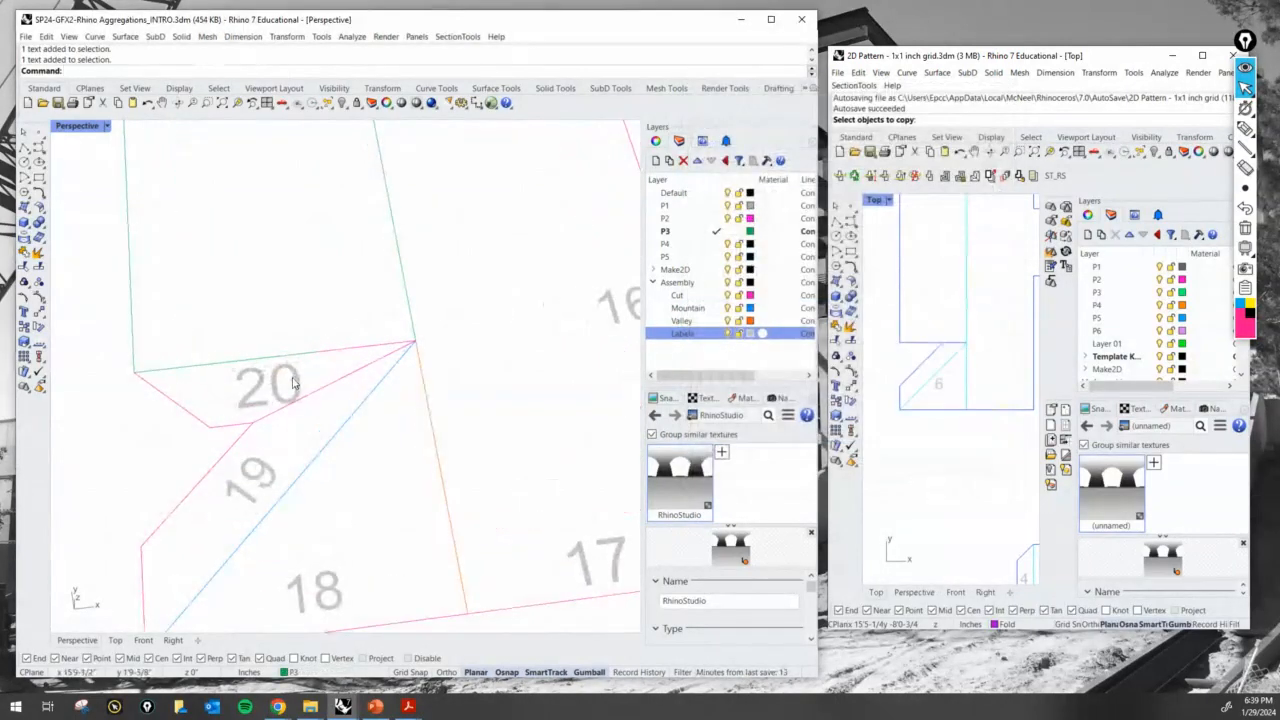
left_click(293, 381)
left_click_drag(292, 365, 283, 366)
left_click(322, 333)
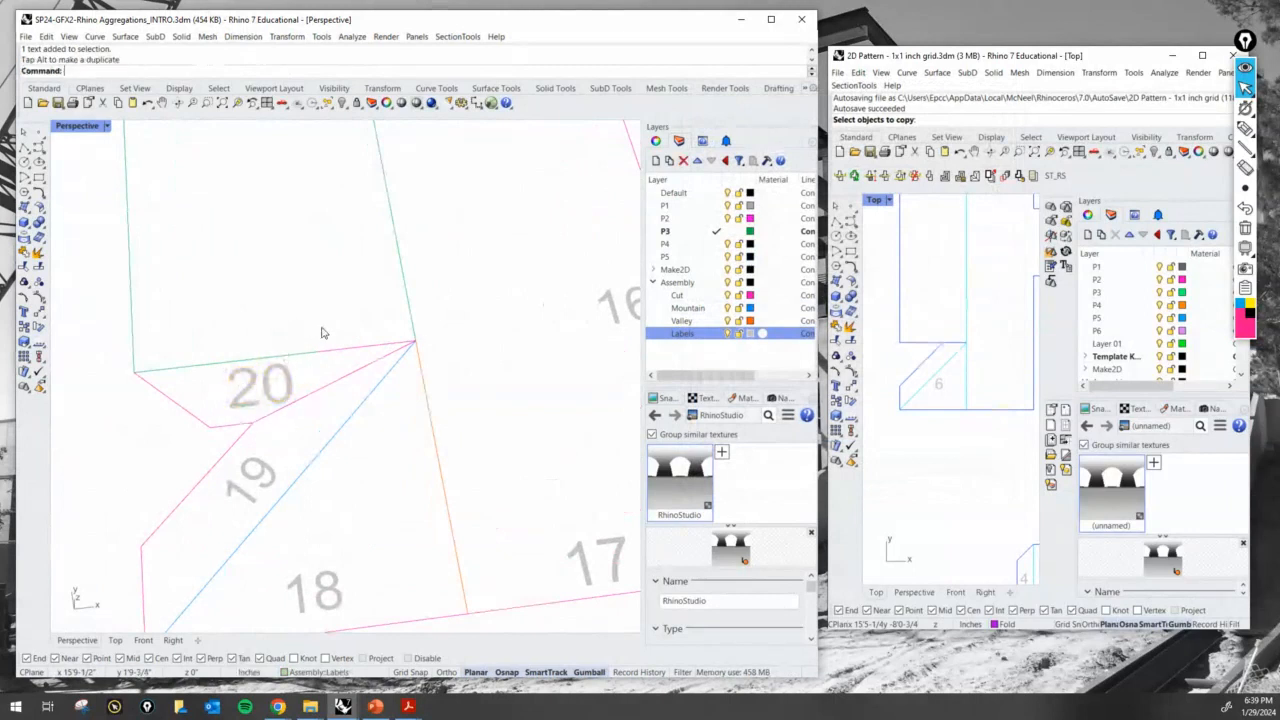
Delete the short cut segment above flap 20 and extend the remaining green line to the panel's adjacent long fold line
left_click(362, 347)
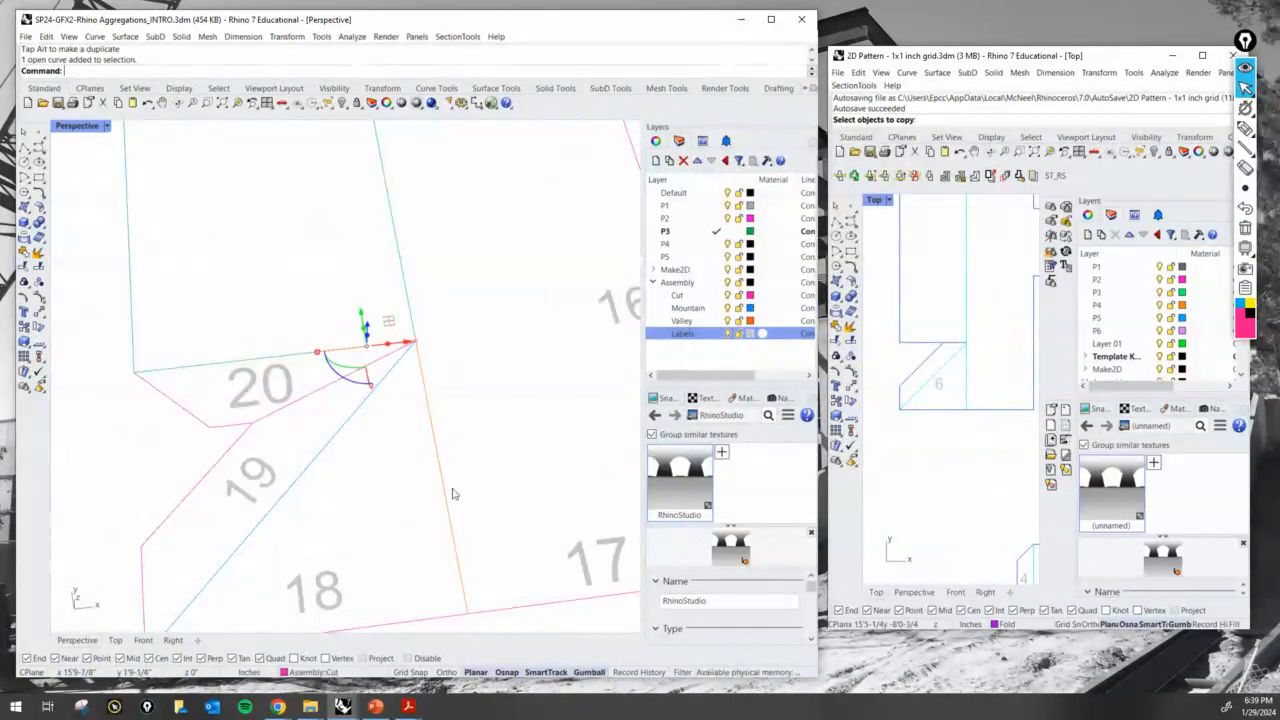
key("Delete")
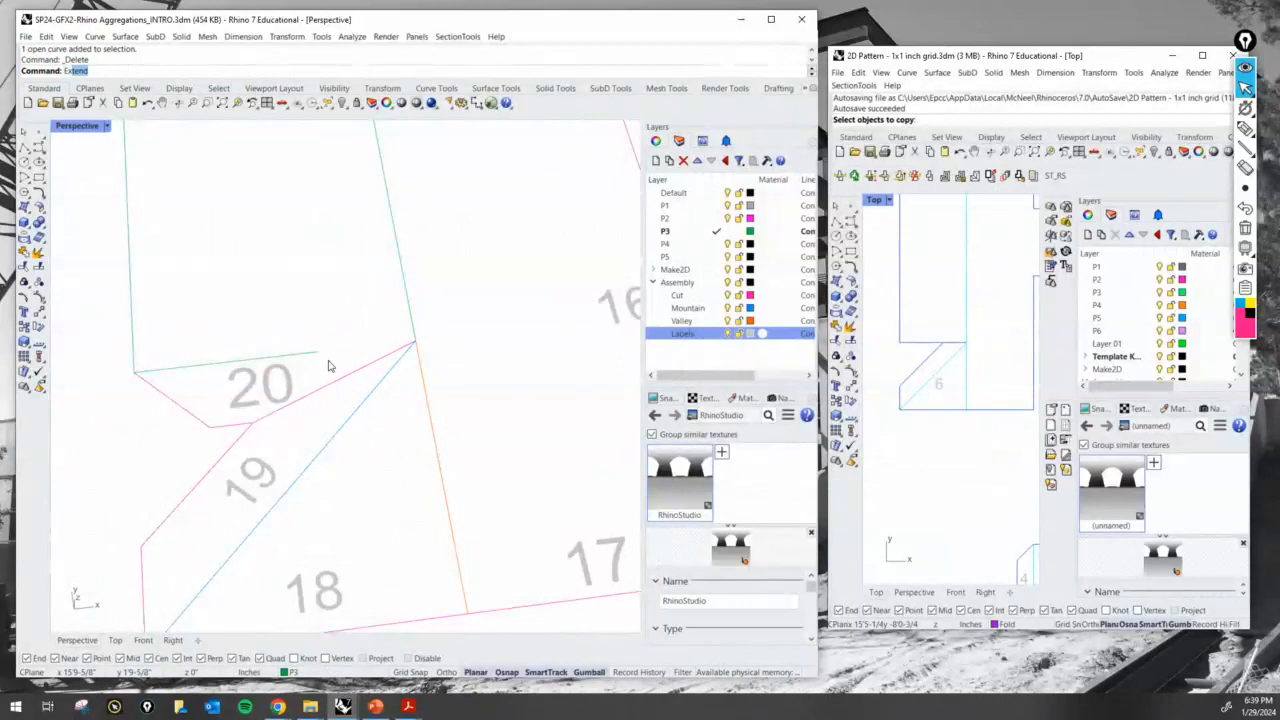
type("tend")
key("Return")
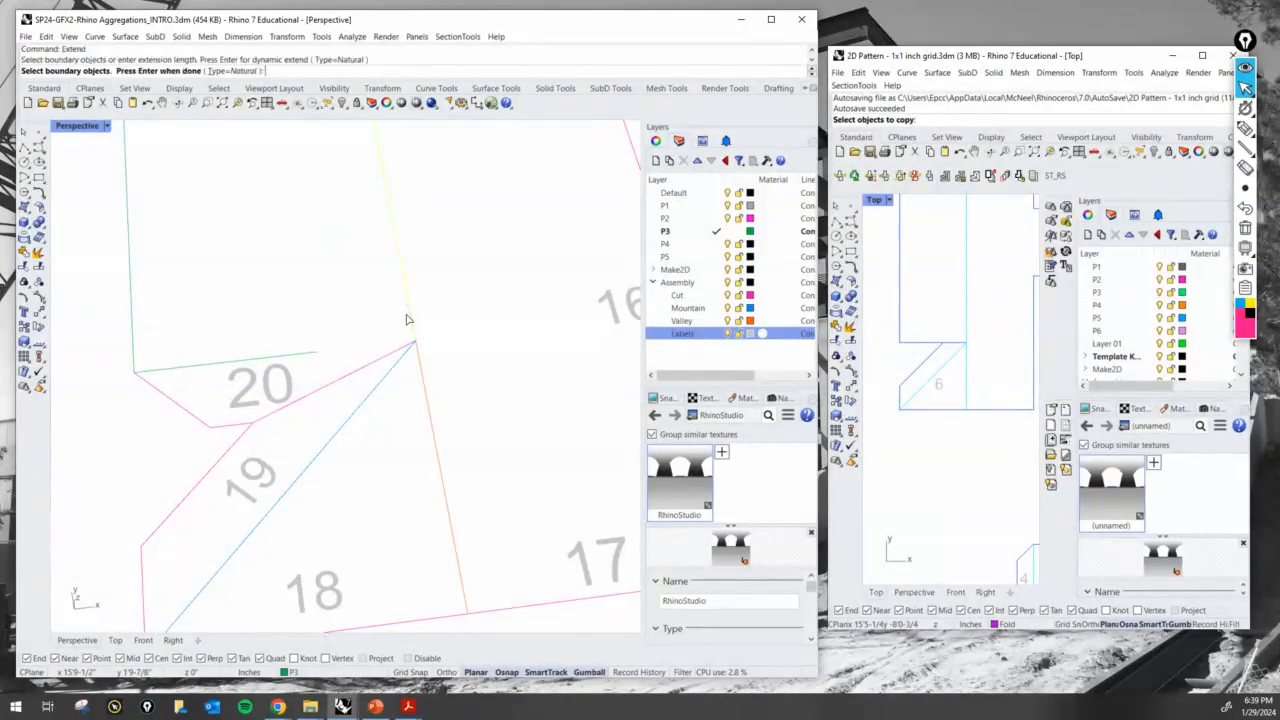
key("Return")
left_click(312, 354)
key("Return")
Assign the extended line above flap 20 to the Valley layer
scroll(314, 355, "down", 4)
left_click(316, 353)
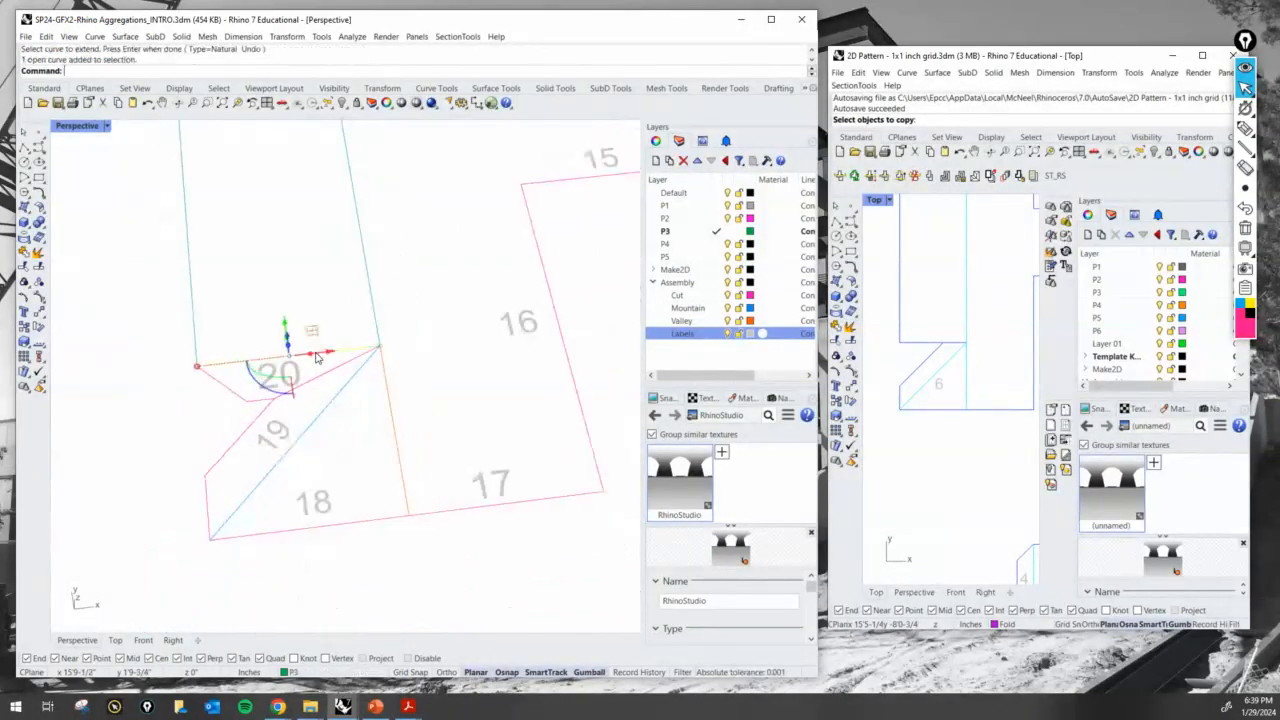
left_click(353, 674)
left_click(353, 648)
key("Escape")
Examine the inner corner at the foot of the green solid model, marking it with temporary pen strokes
scroll(366, 486, "down", 5)
right_click_drag(380, 449, 358, 545)
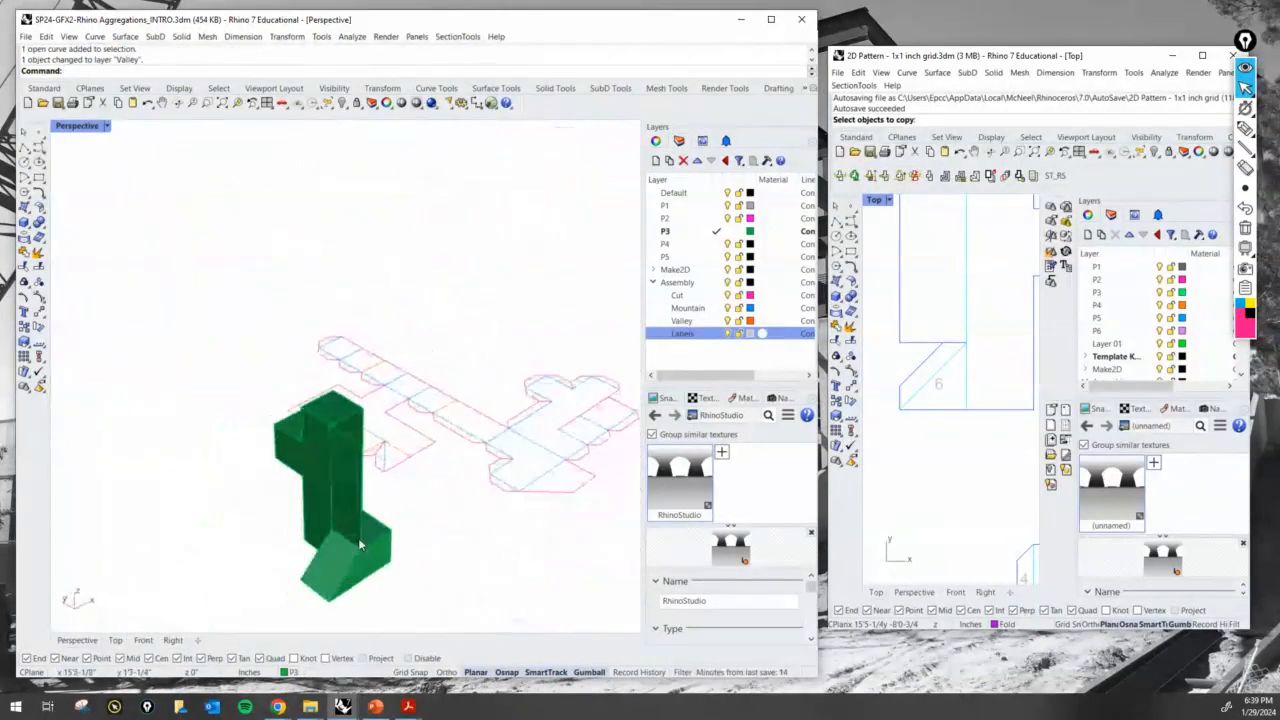
scroll(357, 532, "up", 4)
scroll(320, 466, "up", 3)
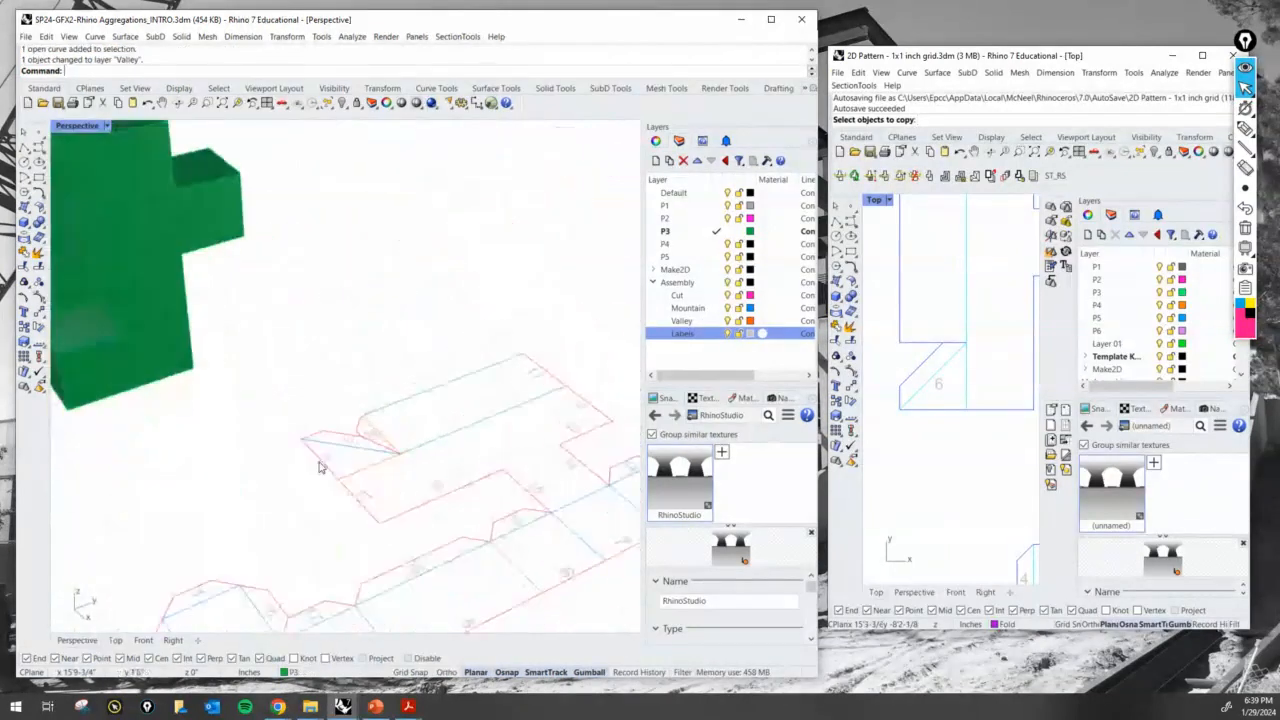
right_click_drag(320, 466, 488, 550, "shift")
left_click(1245, 129)
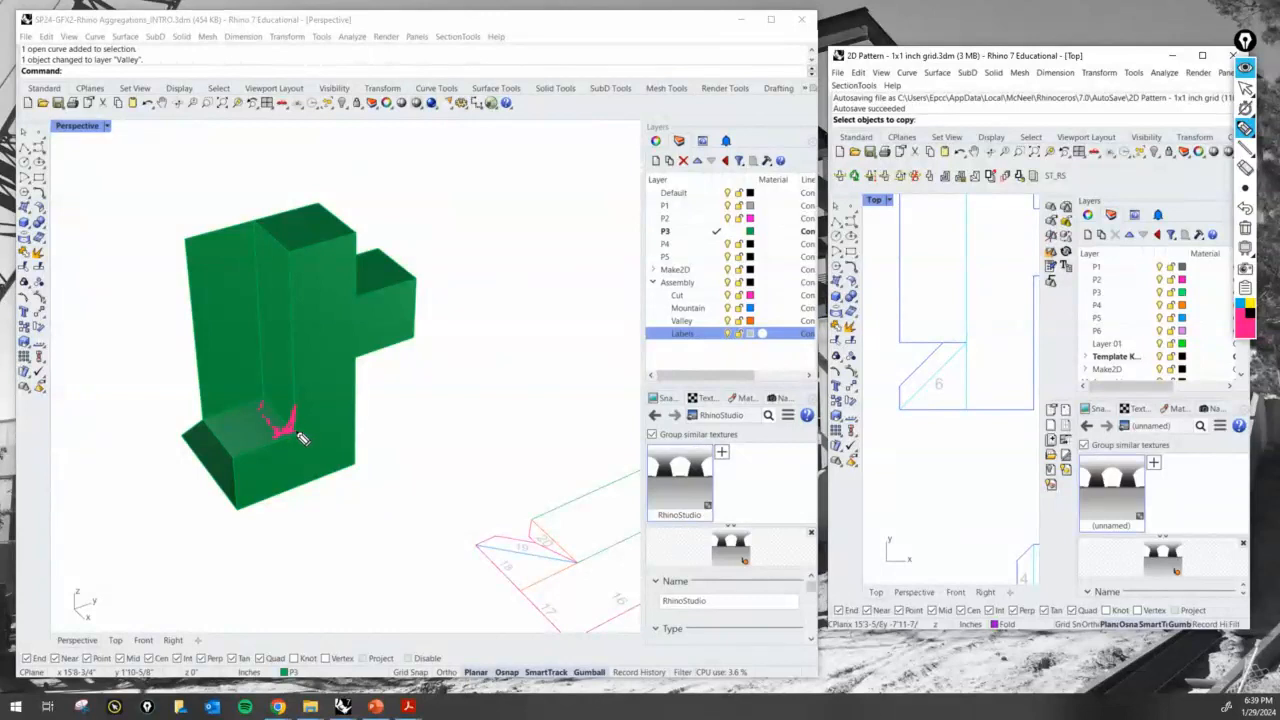
left_click_drag(303, 440, 287, 446)
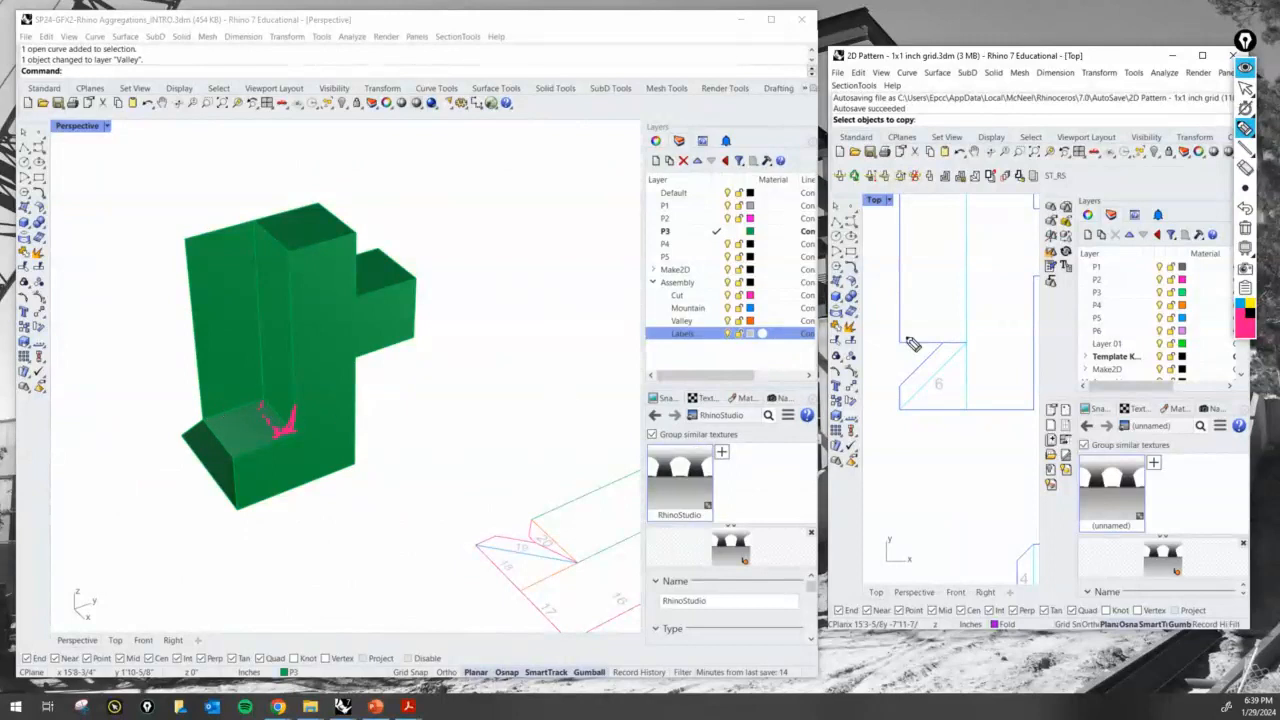
left_click(1245, 229)
left_click(1245, 89)
left_click(547, 325)
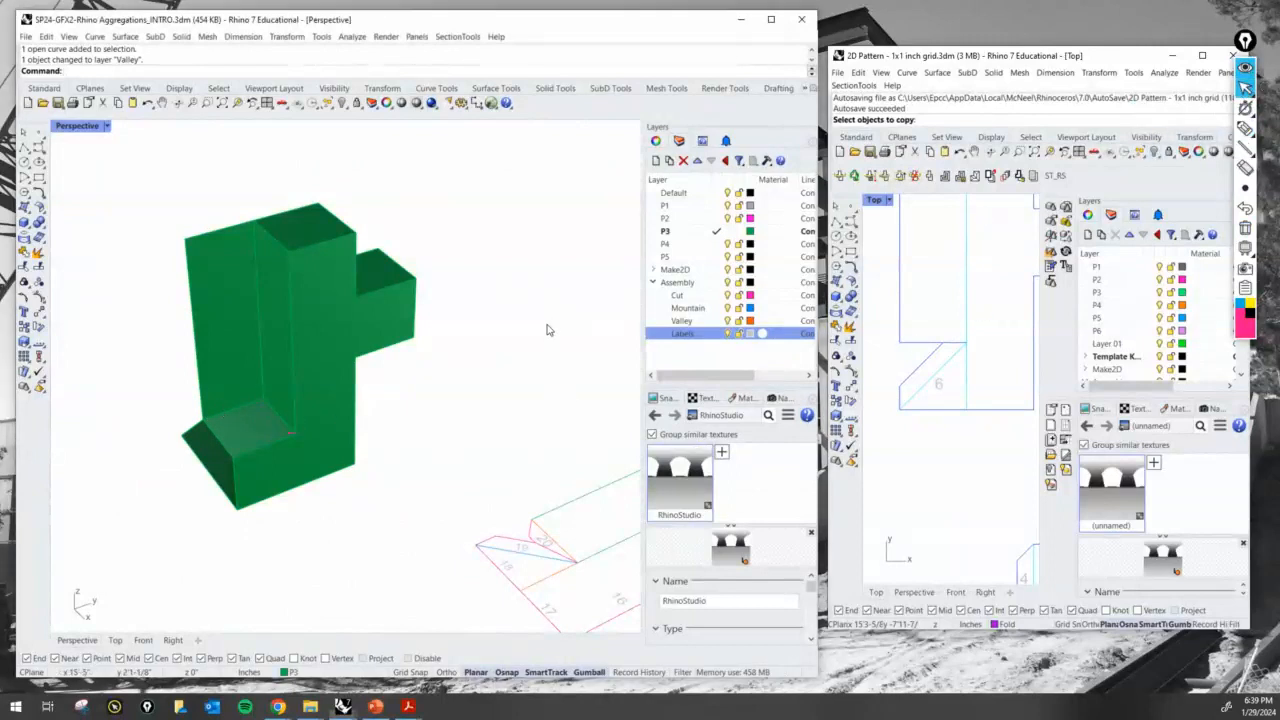
right_click_drag(547, 330, 400, 423)
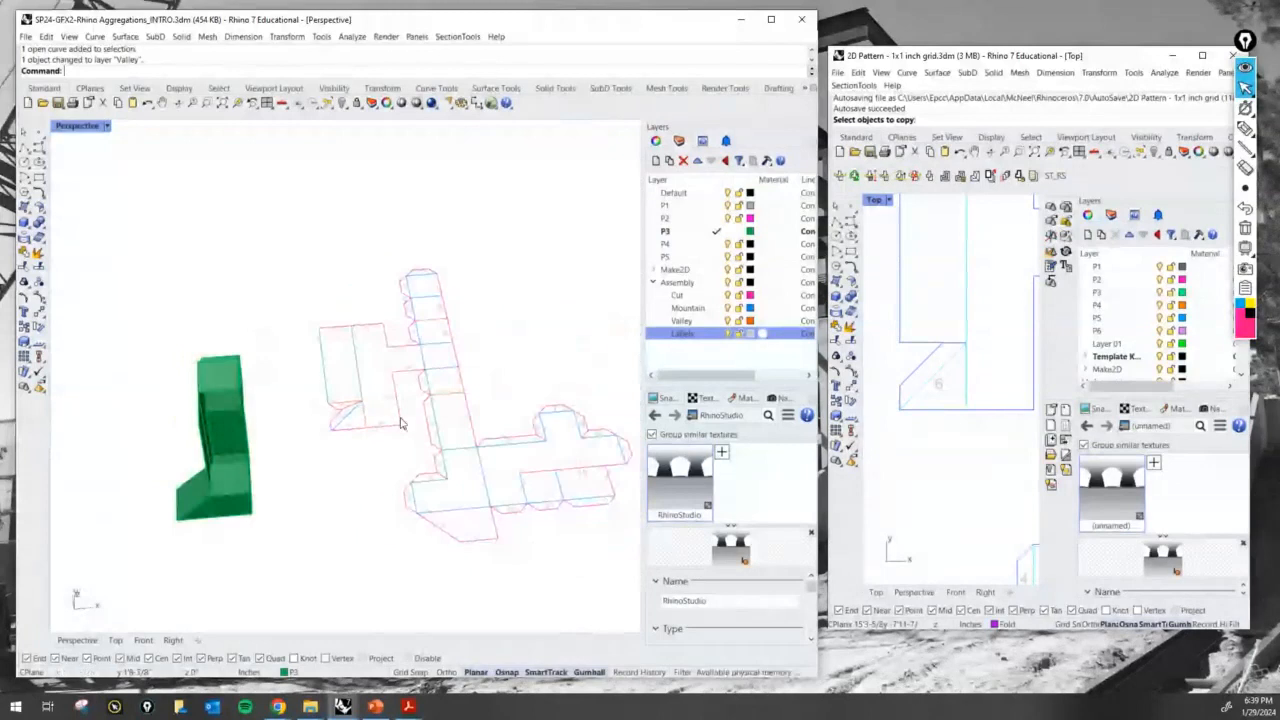
Assign the long fold line between panels 11 and 12 to the Mountain layer
scroll(371, 398, "up", 4)
left_click(352, 382)
left_click(350, 673)
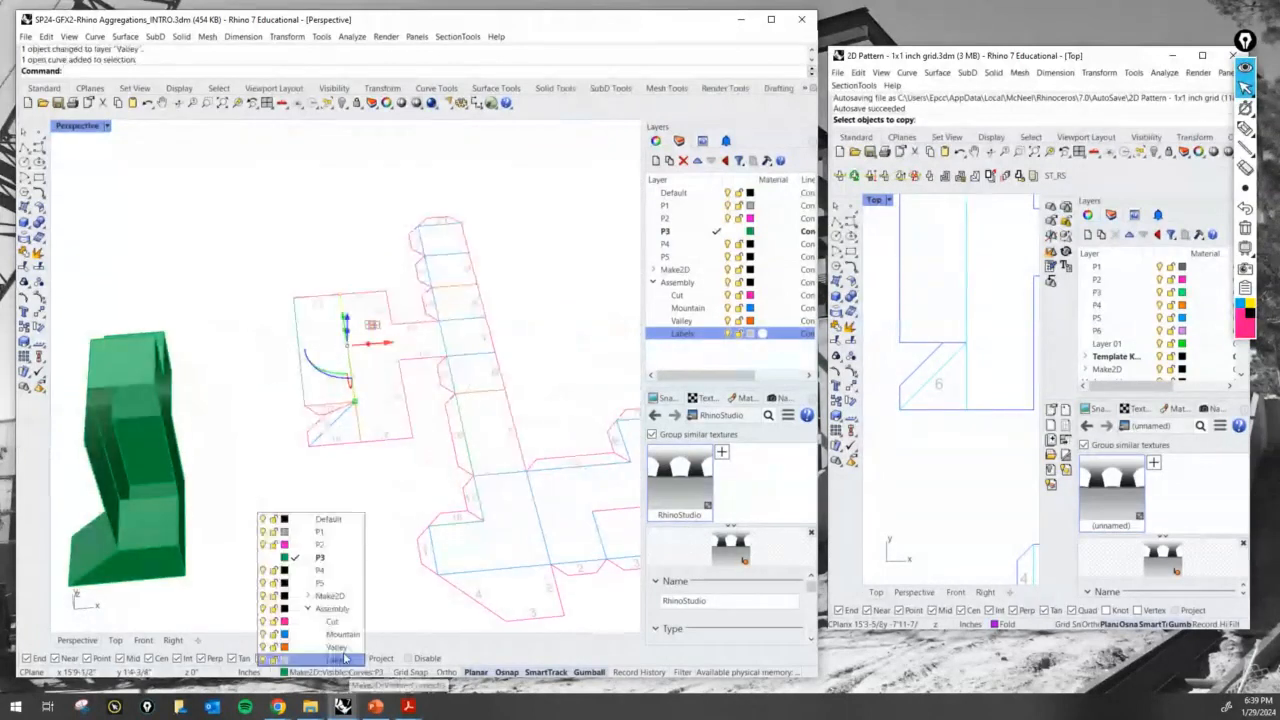
left_click(342, 634)
right_click_drag(323, 477, 333, 512, "shift")
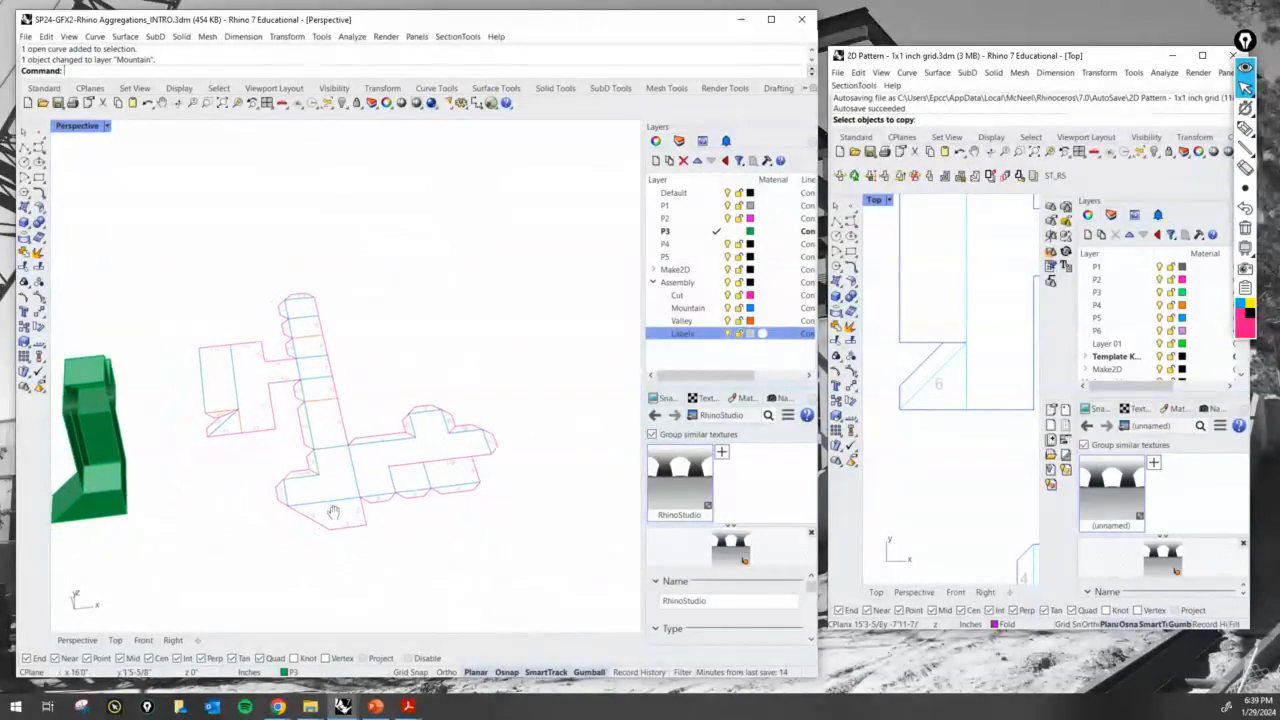
Copy flap 16 with its label from its upper endpoint to the outer upper corner of panel 11
scroll(187, 410, "up", 3)
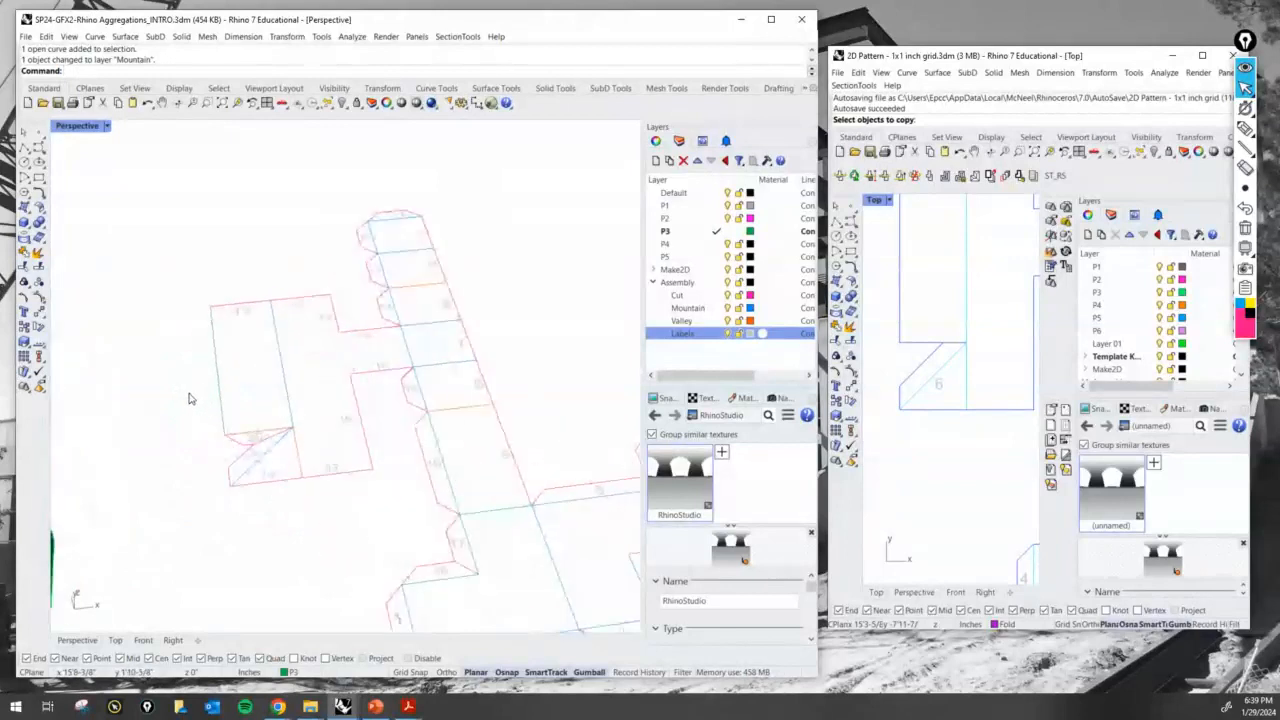
scroll(262, 449, "up", 2)
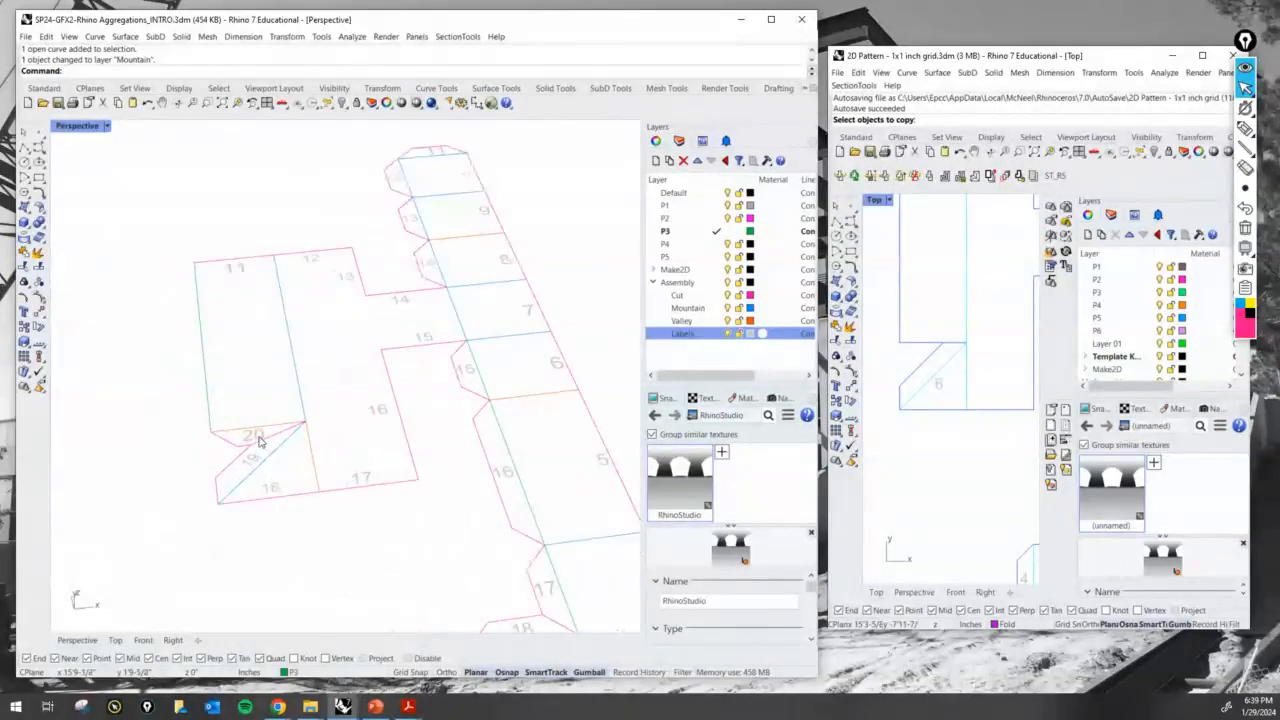
scroll(323, 423, "down", 4)
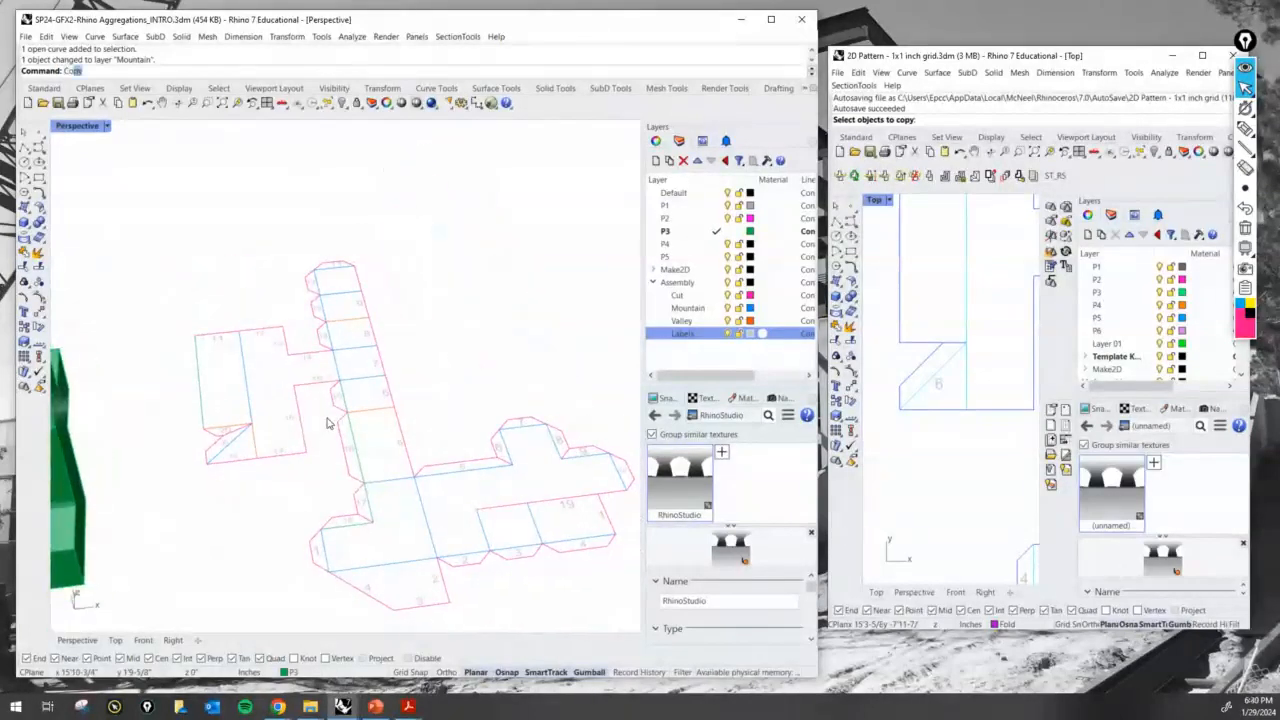
key("Return")
scroll(349, 459, "up", 3)
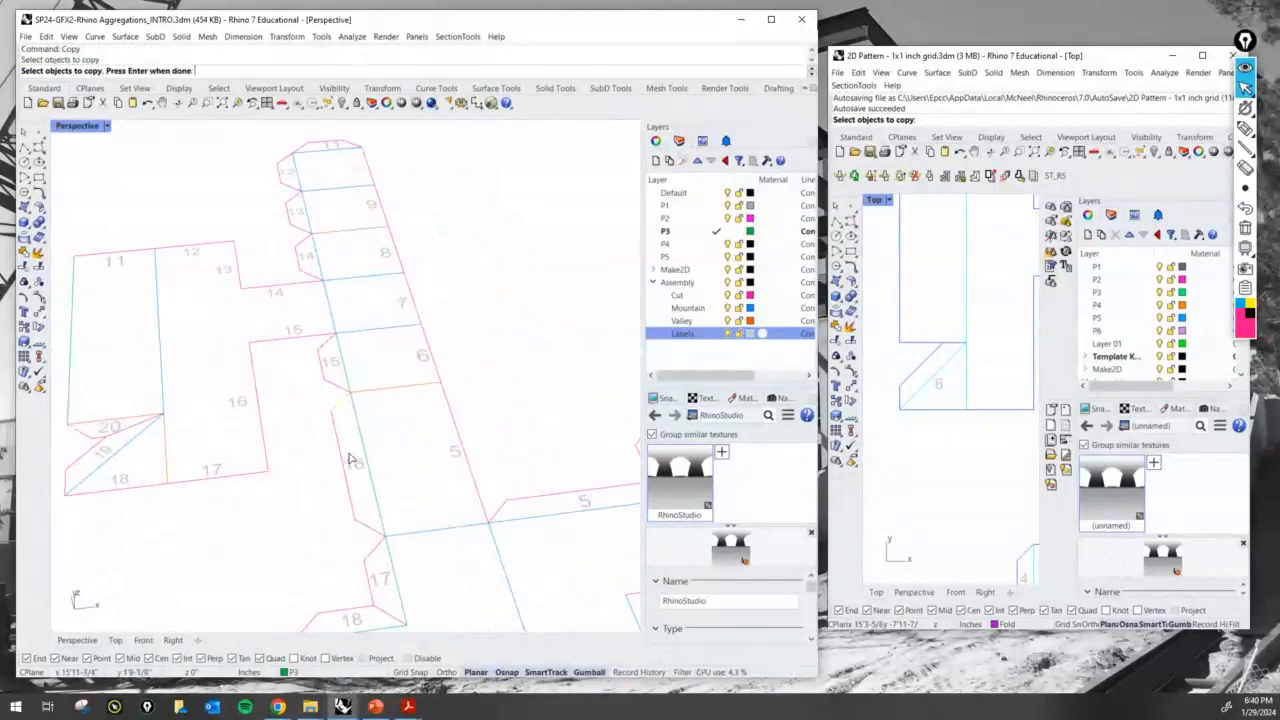
left_click(349, 459)
key("Return")
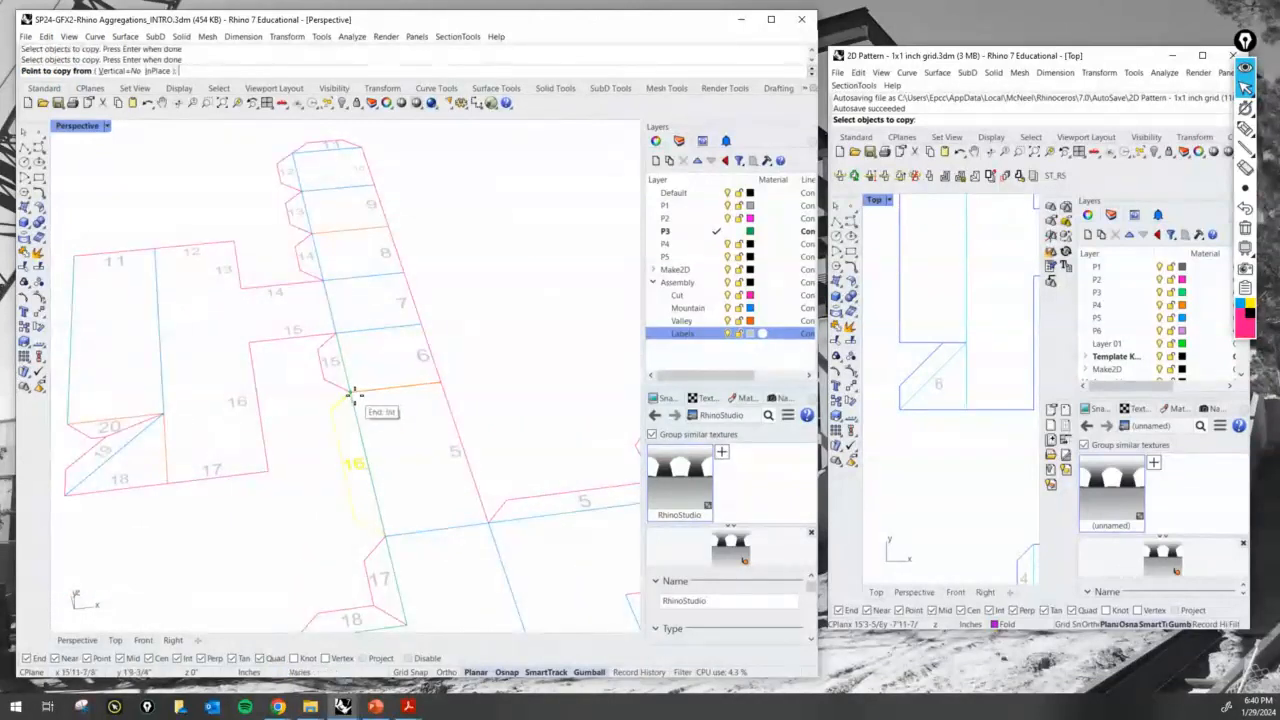
left_click(351, 398)
scroll(351, 395, "down", 3)
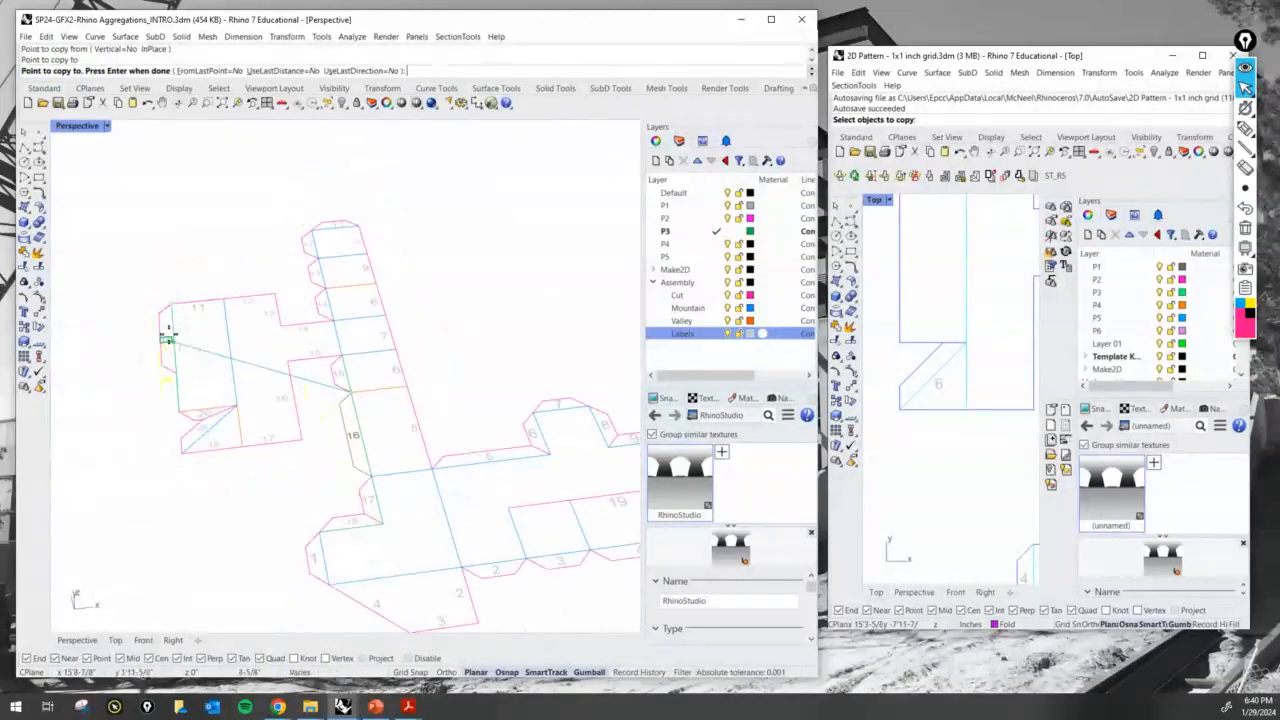
key("Return")
Mark the long edge labelled 19 with temporary pen strokes and clear them
scroll(169, 335, "down", 5)
scroll(410, 355, "up", 3)
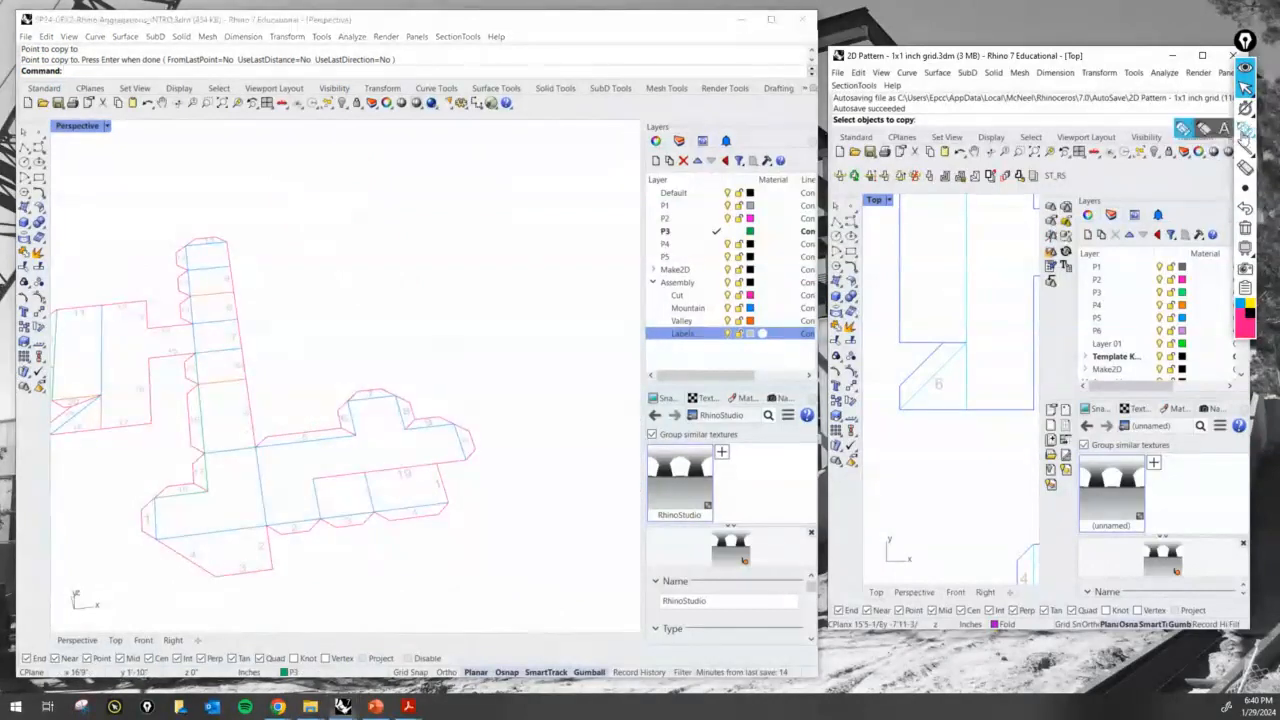
left_click(1245, 128)
mouse_move(310, 478)
left_mouse_down()
mouse_move(440, 463)
mouse_move(352, 478)
left_mouse_up()
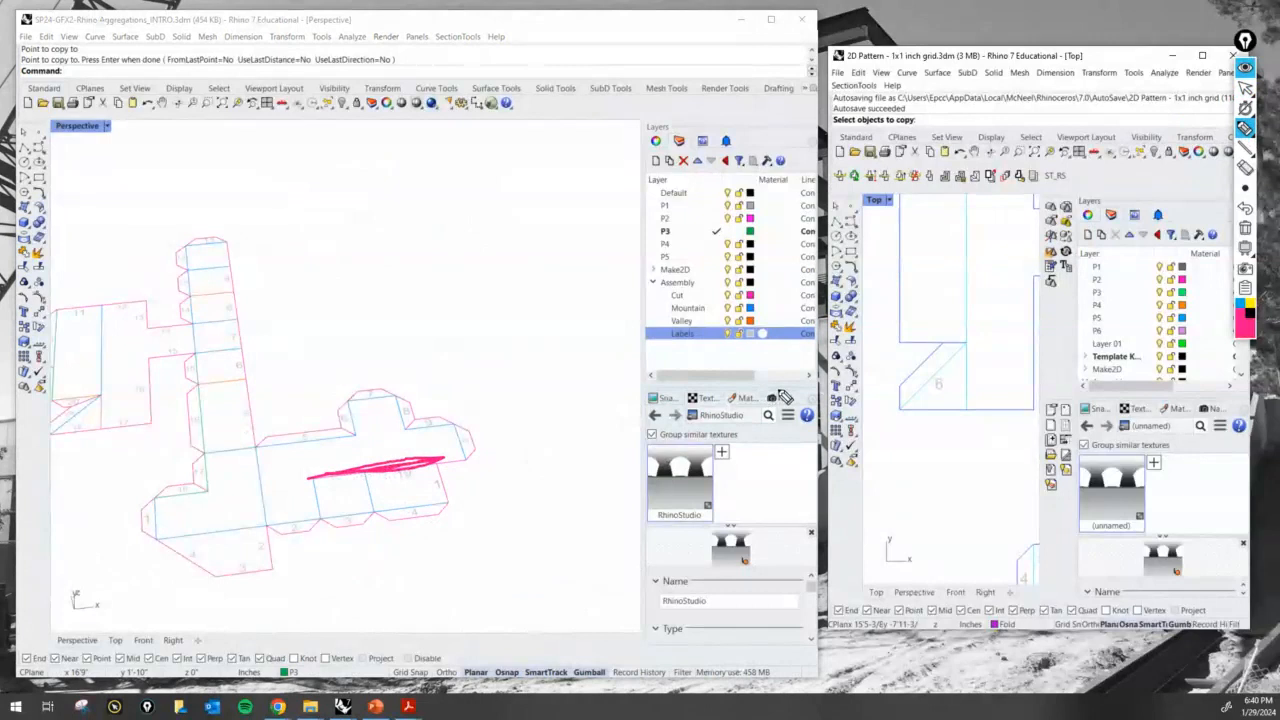
left_click(1245, 230)
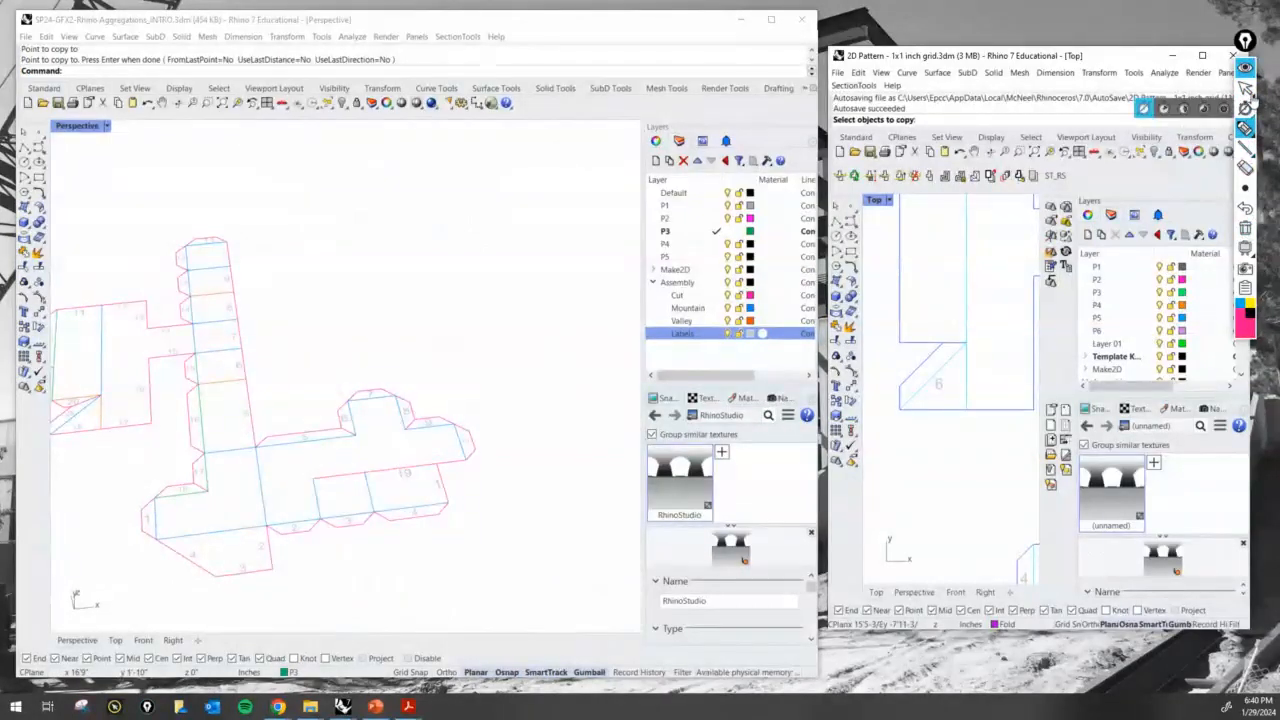
left_click(1245, 89)
Move the copied flap's lower slanted segment from its inner endpoint to the panel's lower corner beside flap 20
right_click_drag(300, 377, 520, 380, "shift")
scroll(238, 360, "up", 4)
scroll(238, 360, "up", 2)
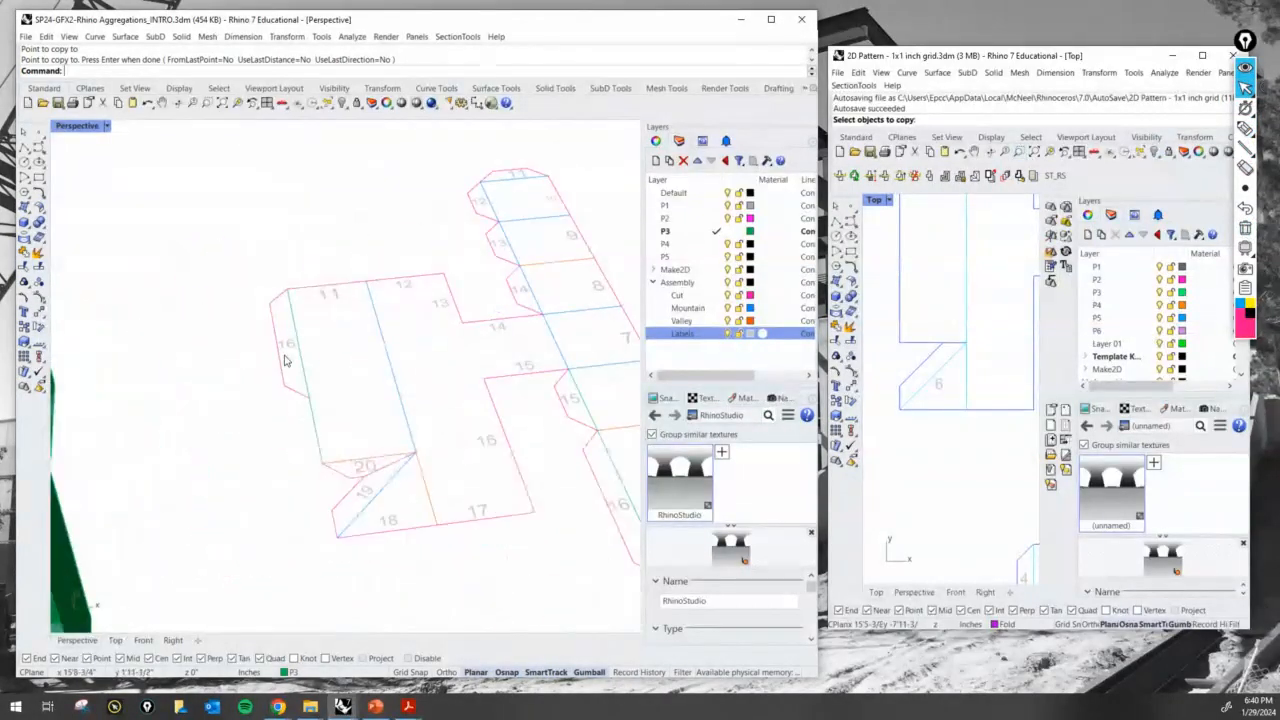
type("m")
key("Return")
left_click(299, 394)
key("Return")
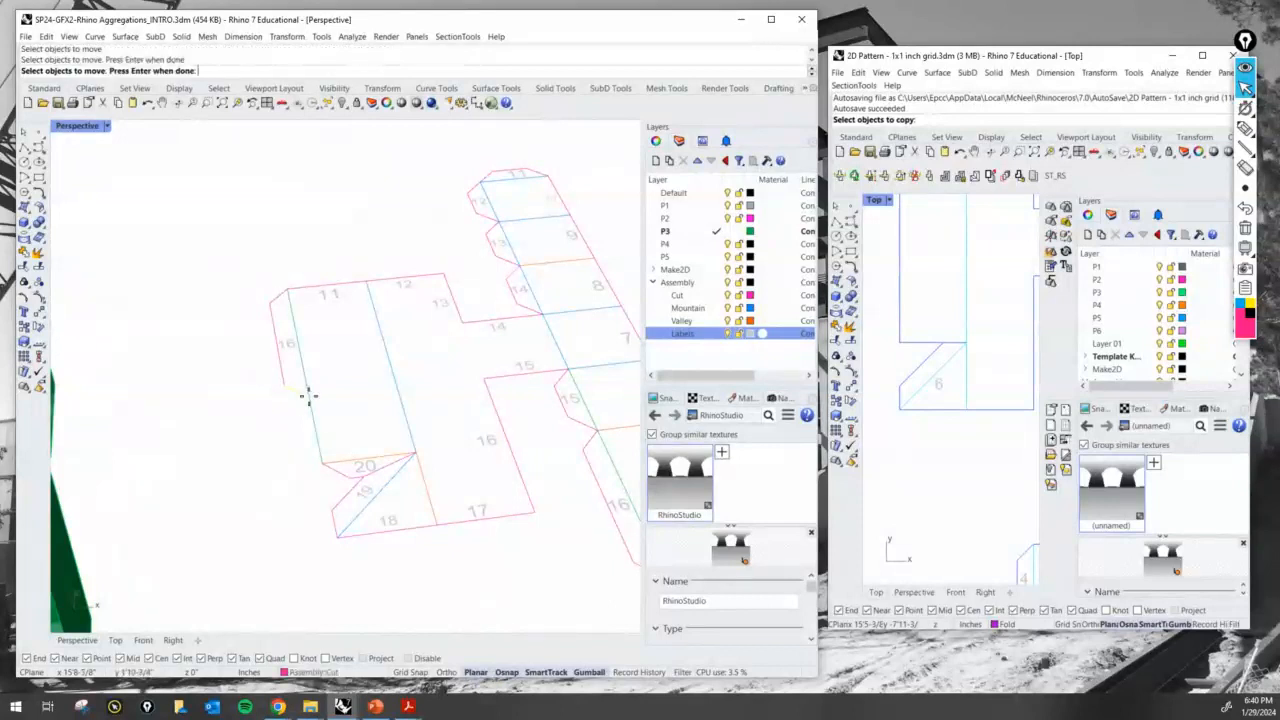
left_click(308, 398)
left_click(323, 462)
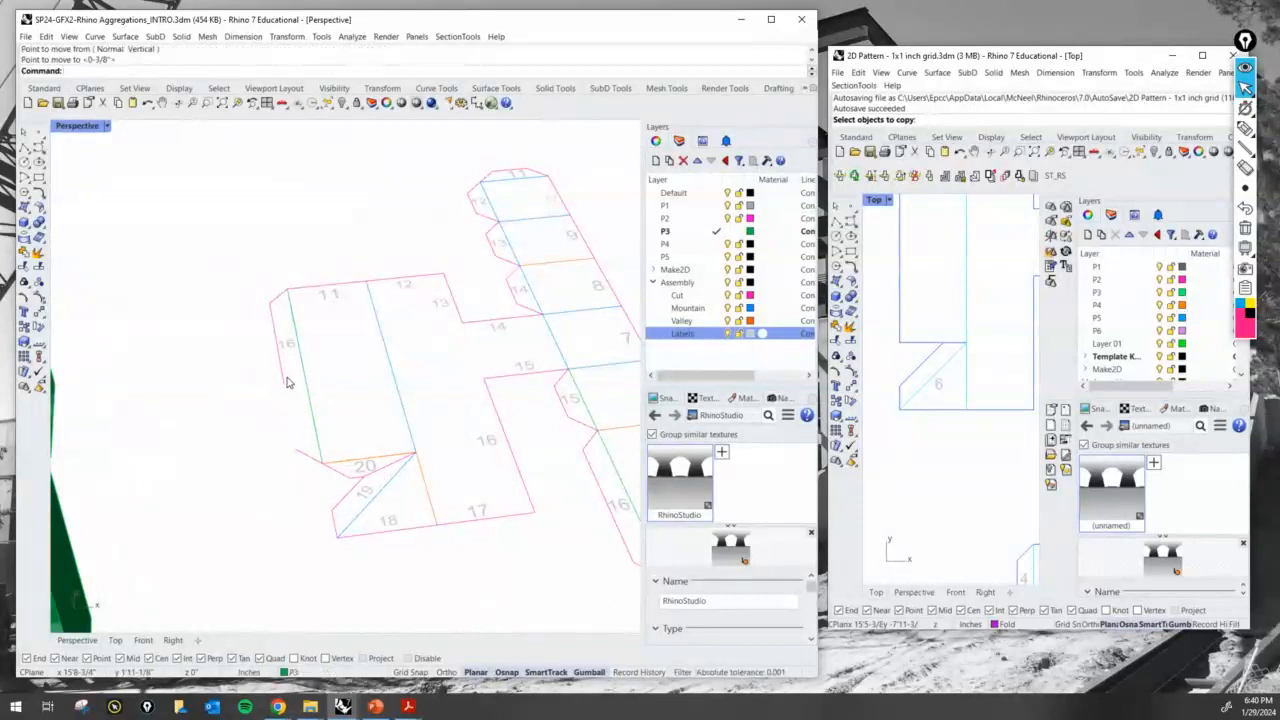
Extend the copied flap's long outer edge to the moved slanted segment
key("Return")
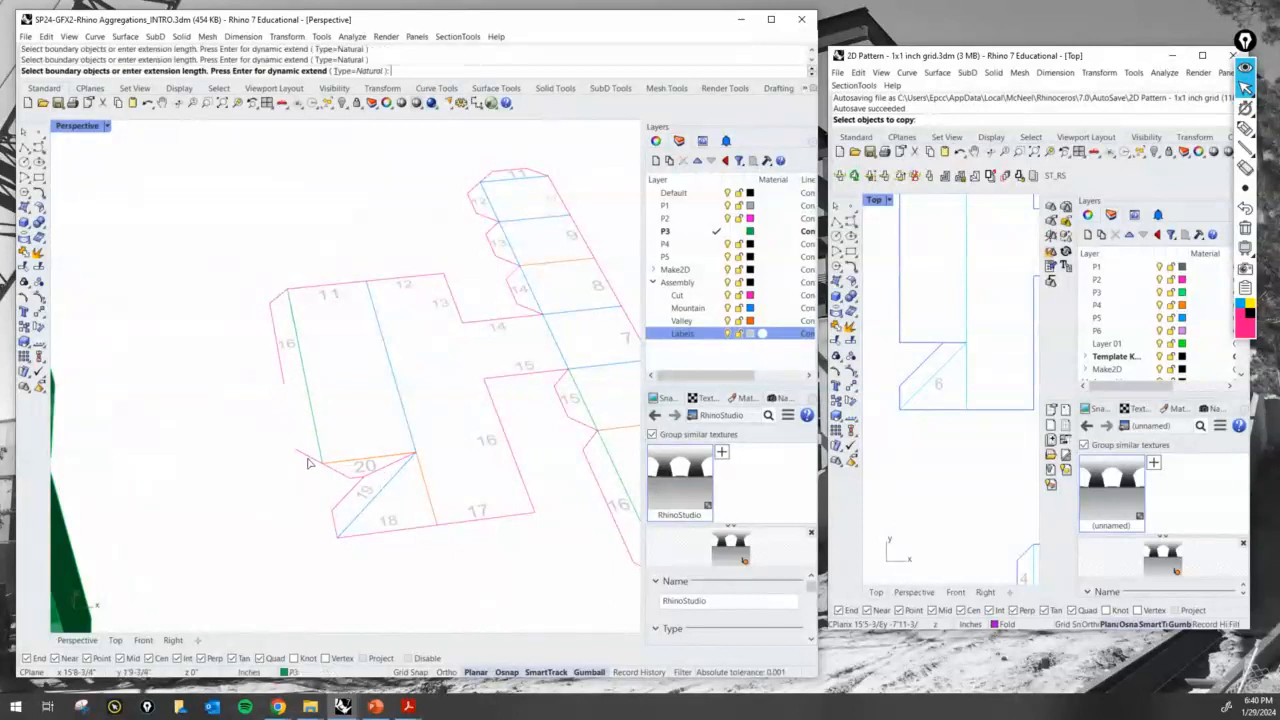
key("Return")
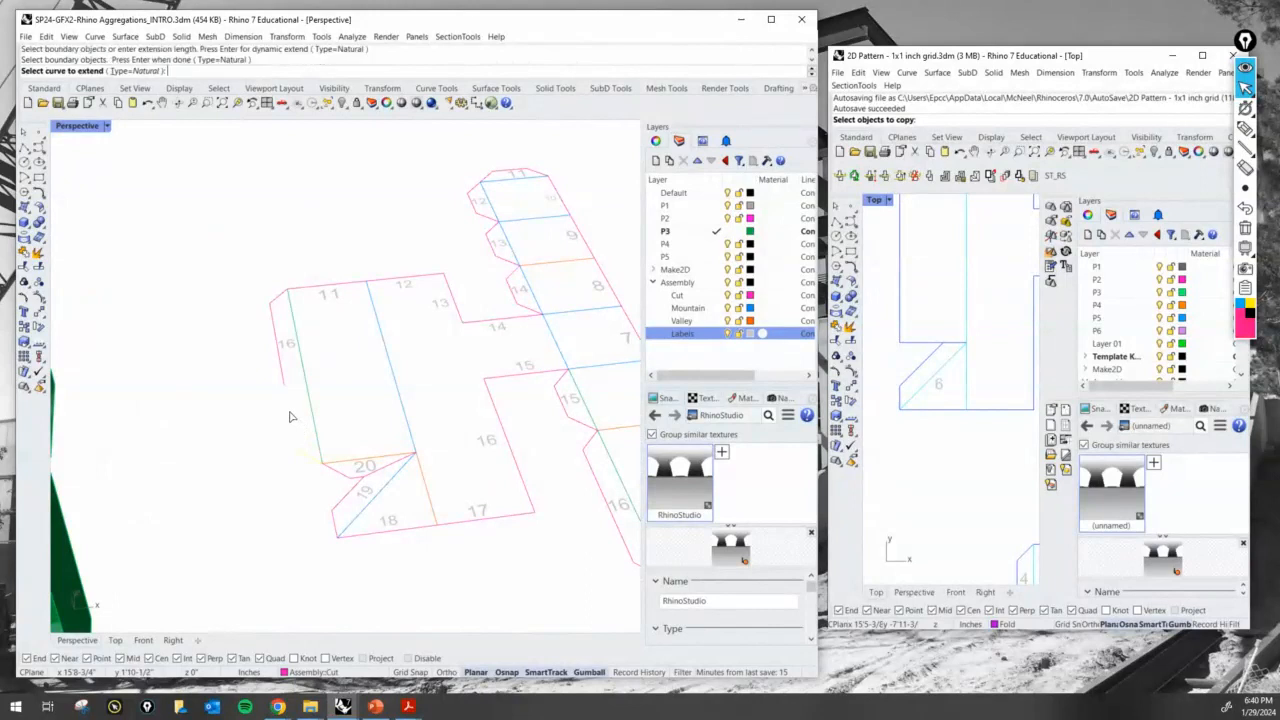
left_click(288, 392)
key("Return")
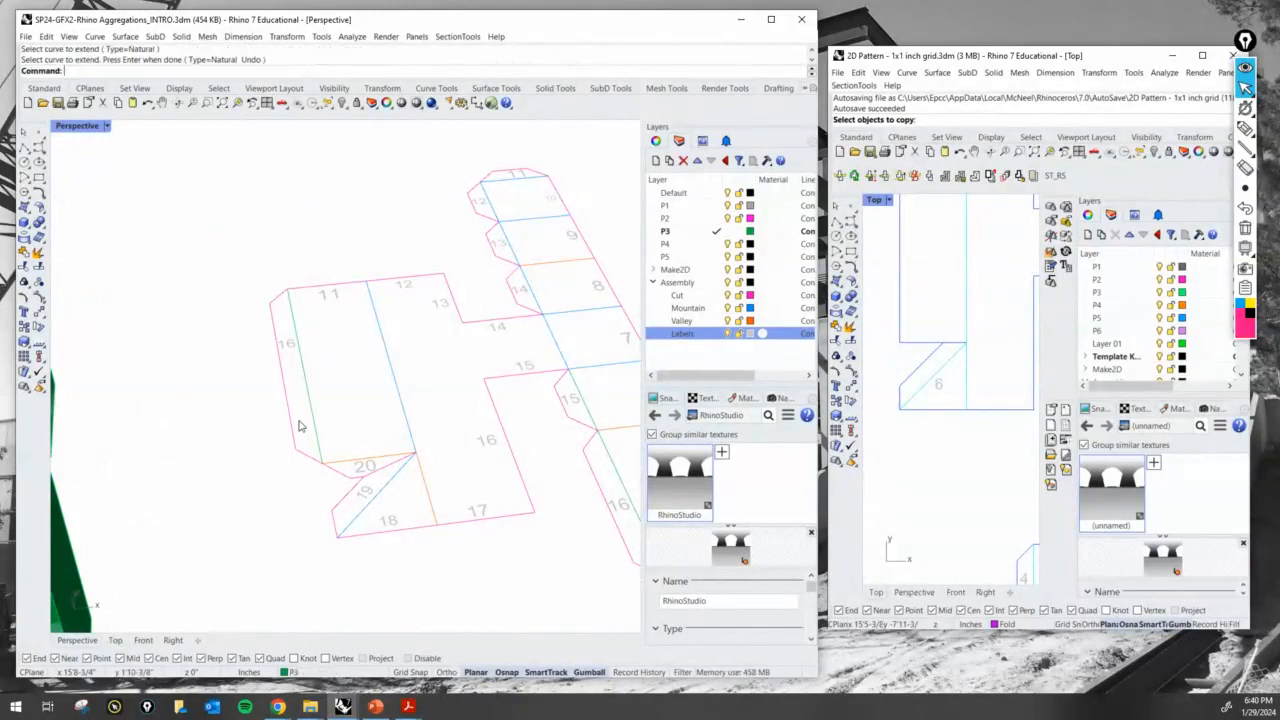
Move the copied flap's label down to the flap's middle and change its text to 21
scroll(287, 344, "up", 3)
left_click(287, 343)
left_click_drag(283, 316, 295, 374)
double_click(295, 366)
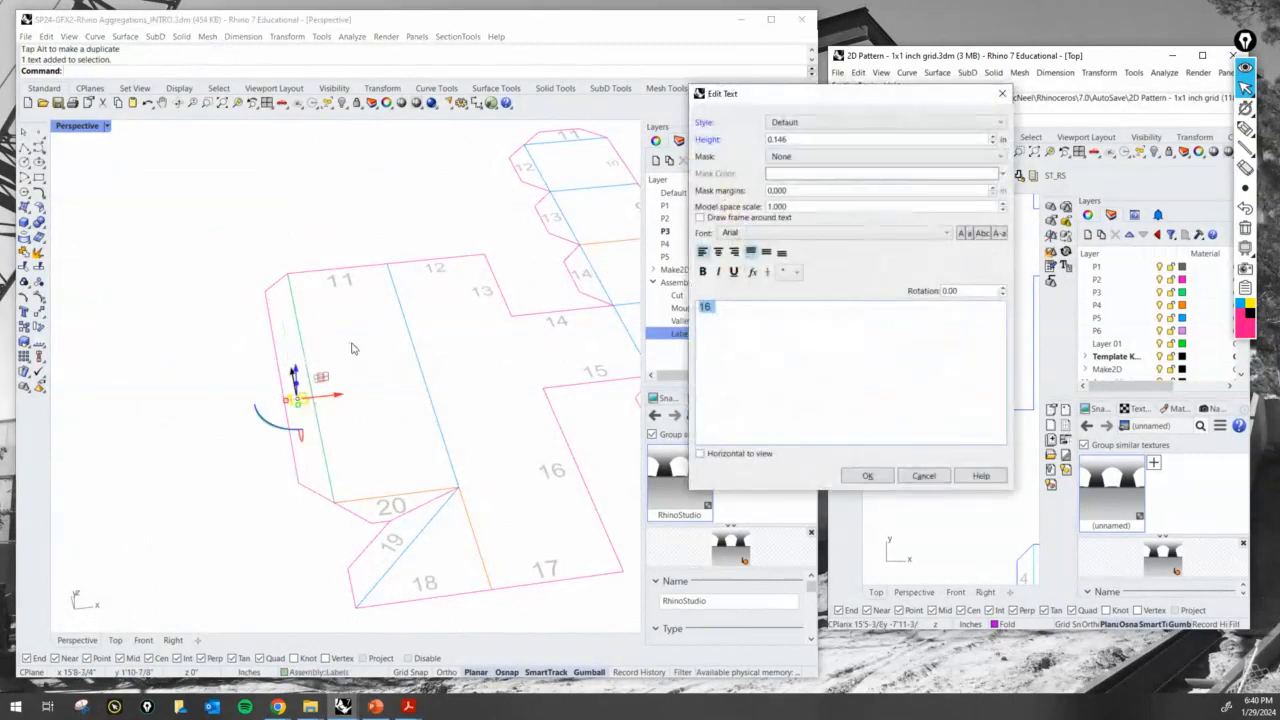
type("21")
left_click(447, 350)
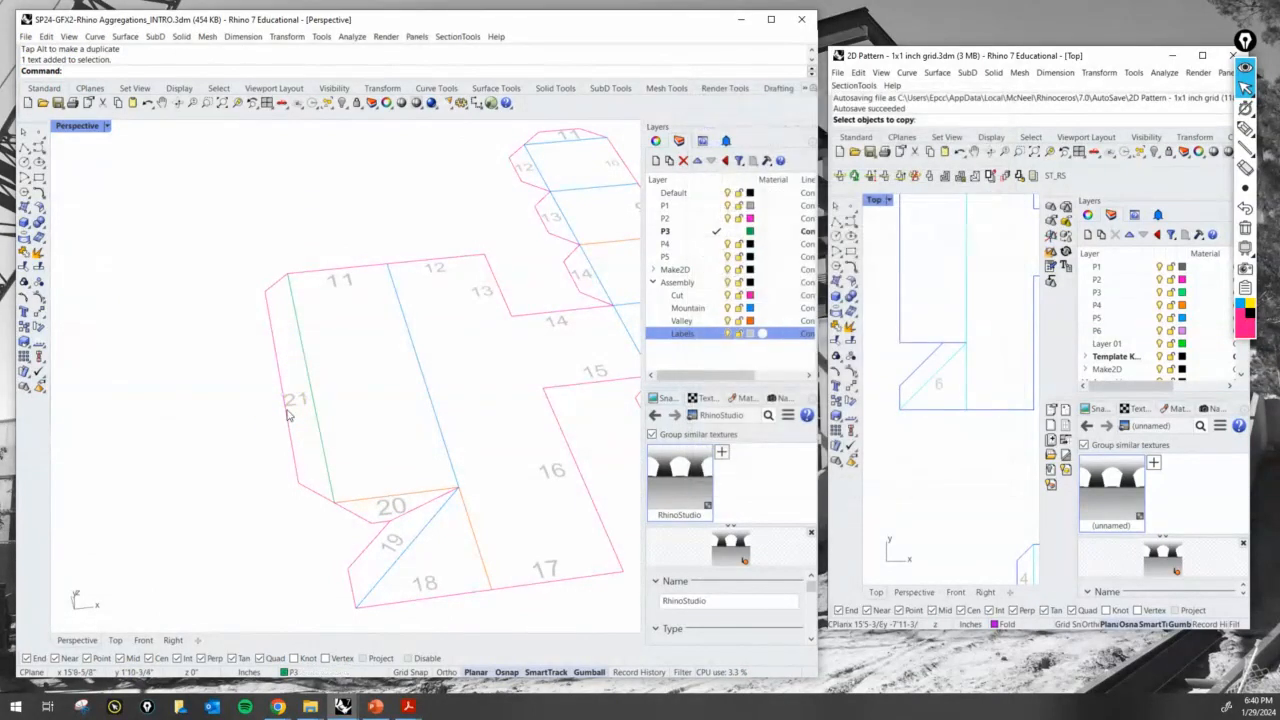
Copy label 21 to the outer side of the long cut edge labelled 19
scroll(287, 392, "down", 6)
scroll(280, 389, "down", 5)
scroll(484, 439, "up", 5)
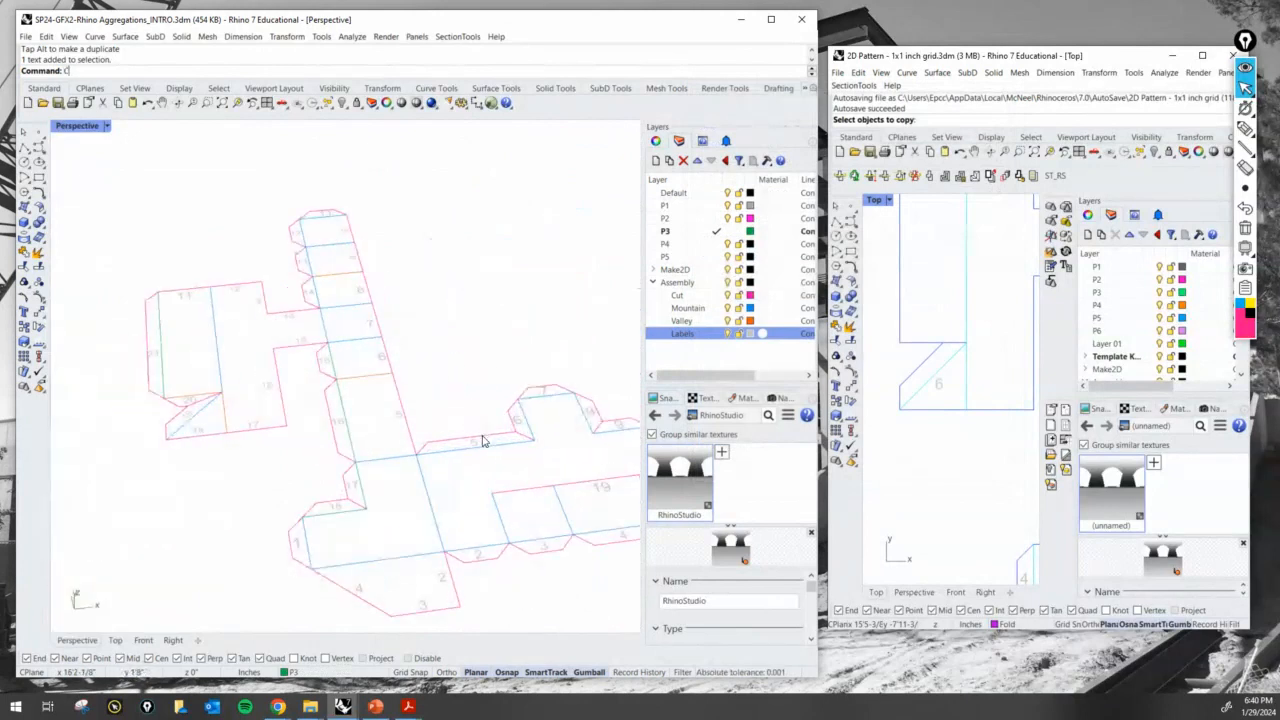
key("Return")
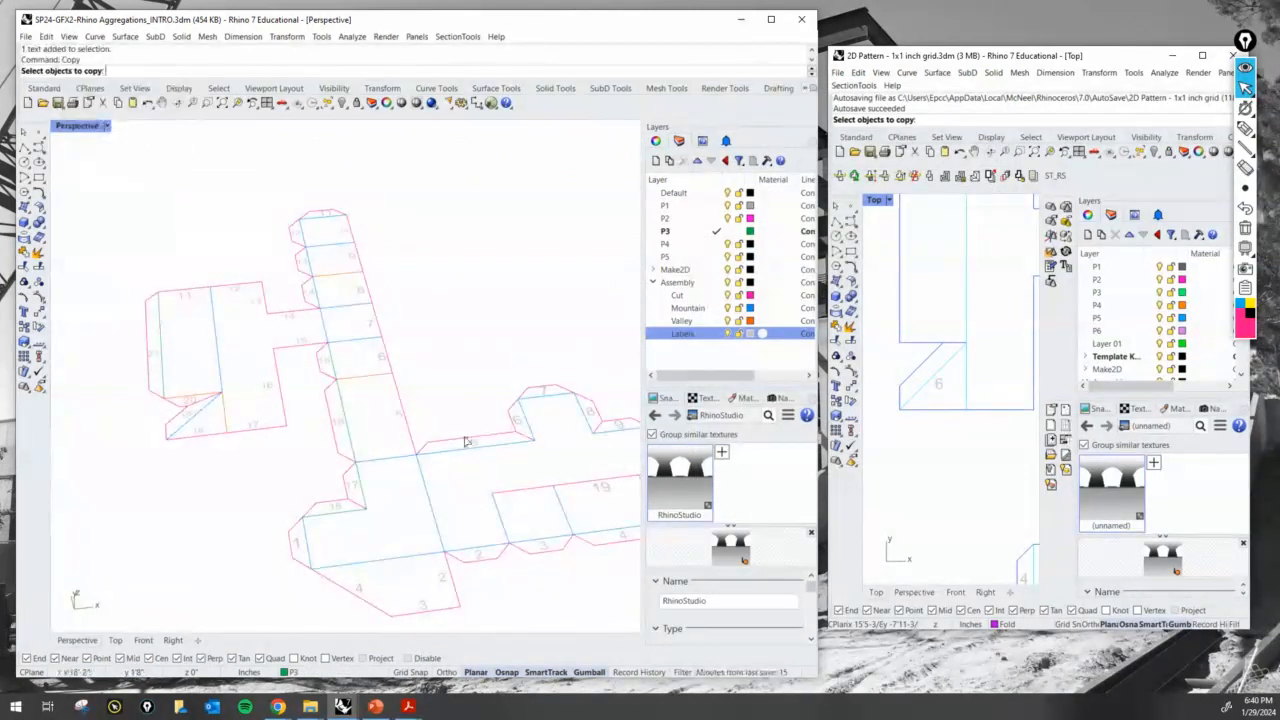
key("Return")
left_click(154, 355)
right_click_drag(552, 481, 425, 466, "shift")
scroll(438, 468, "up", 5)
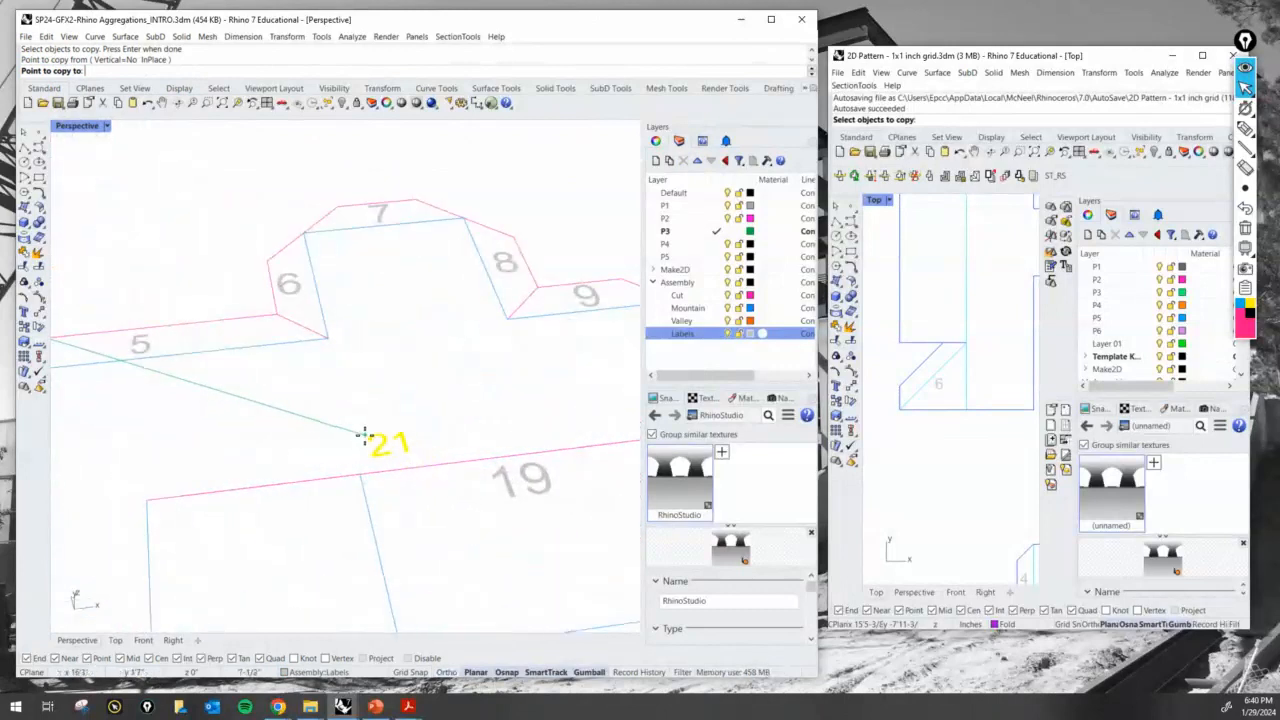
left_click(366, 435)
scroll(400, 440, "down", 5)
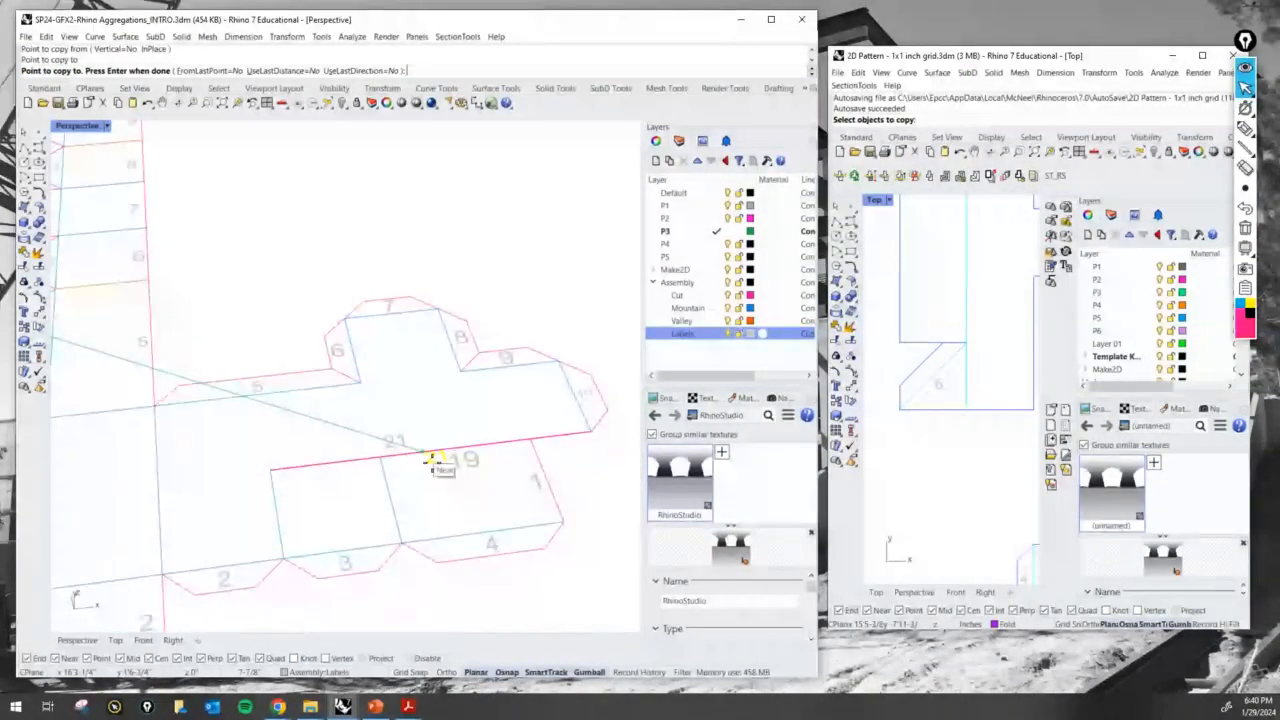
key("Return")
Nudge label 21 slightly up within its flap and assign the flap's fold line to the Mountain layer
scroll(425, 455, "down", 5)
scroll(240, 394, "up", 5)
left_click(158, 409)
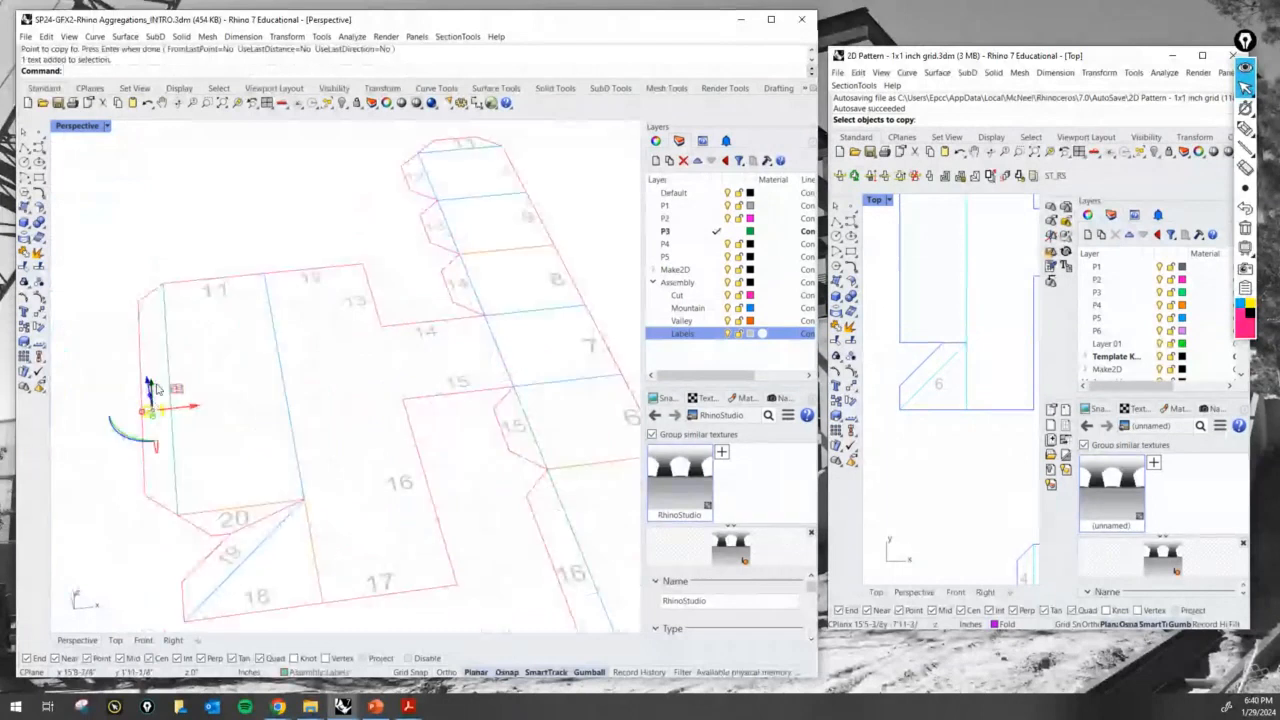
left_click_drag(153, 384, 151, 364)
left_click(171, 400)
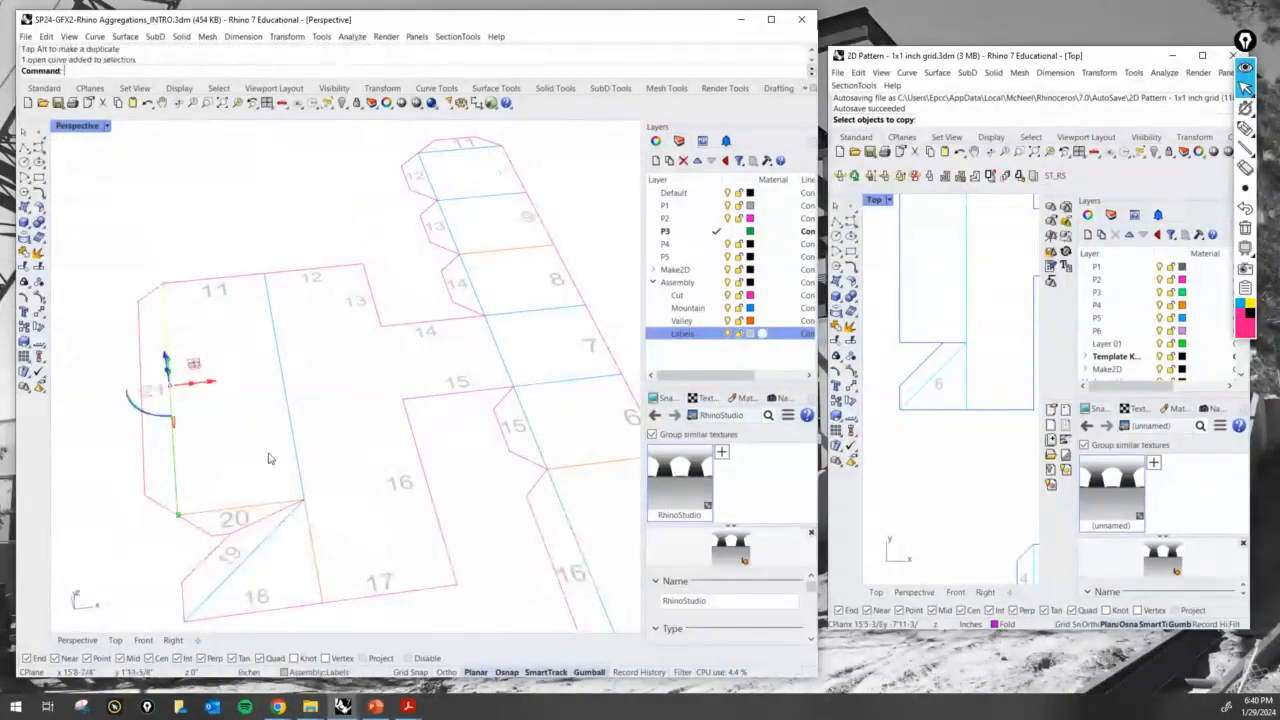
left_click(343, 672)
left_click(341, 635)
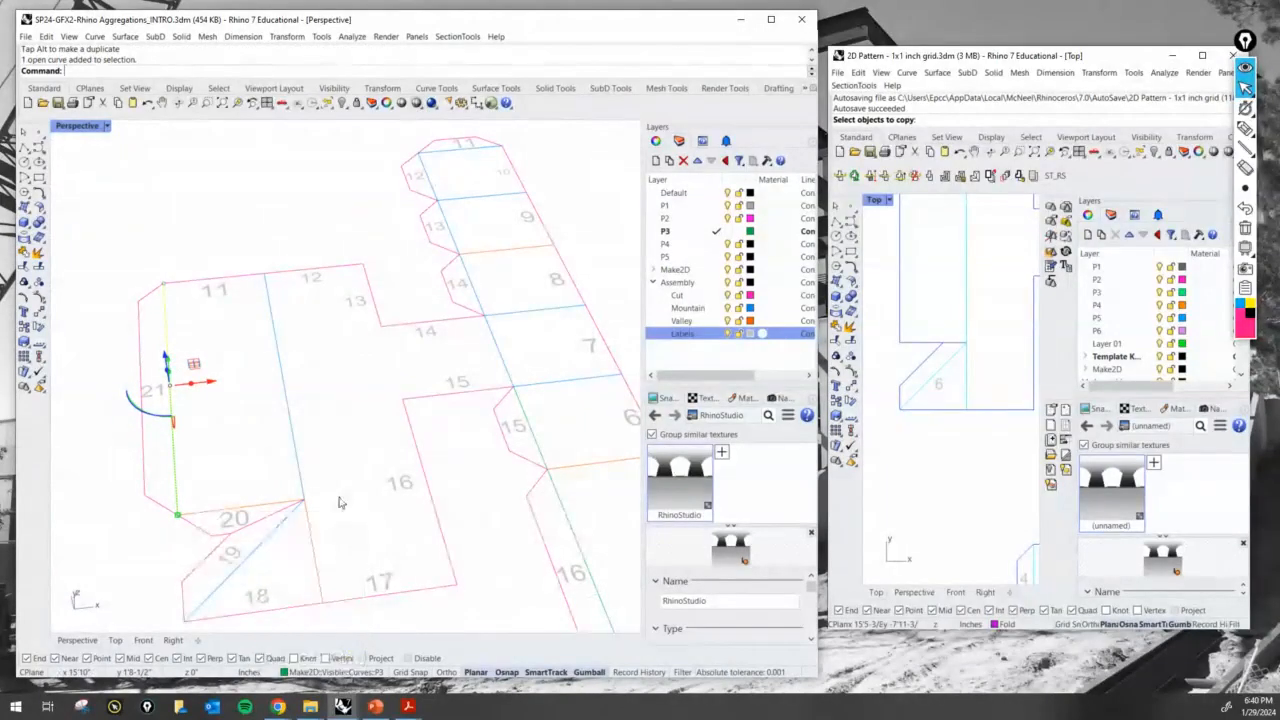
left_click(349, 447)
Save the Rhino file SP24-GFX2-Rhino Aggregations_INTRO.3dm
scroll(343, 456, "down", 8)
right_click_drag(400, 469, 290, 382, "shift")
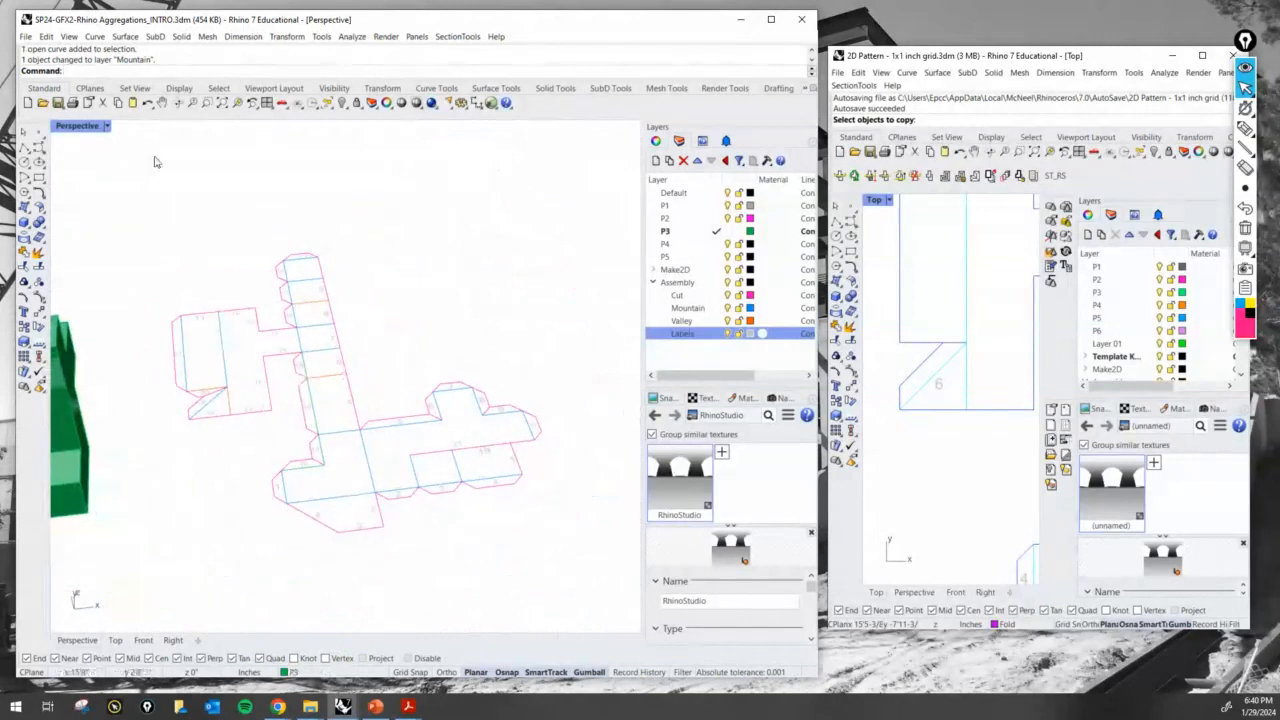
left_click(58, 103)
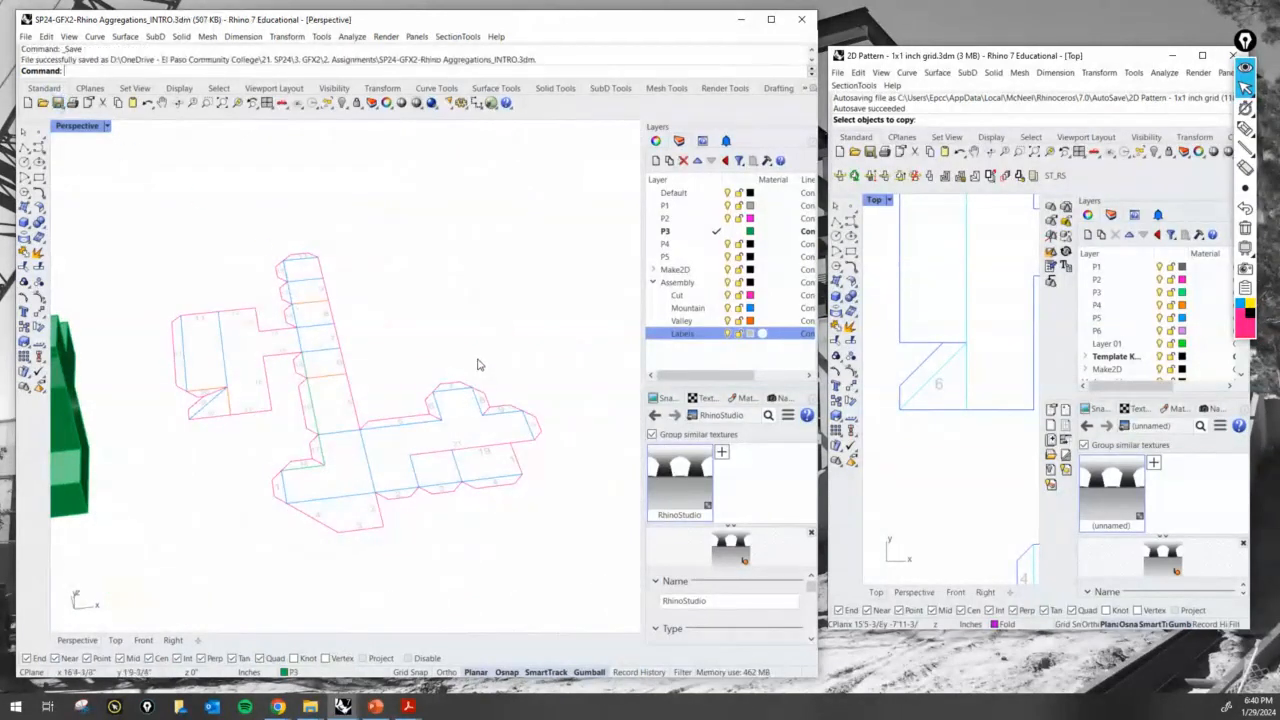
Assign the green fold lines of flaps 15, 16, 17 and 18 to the Mountain layer
scroll(338, 374, "up", 2)
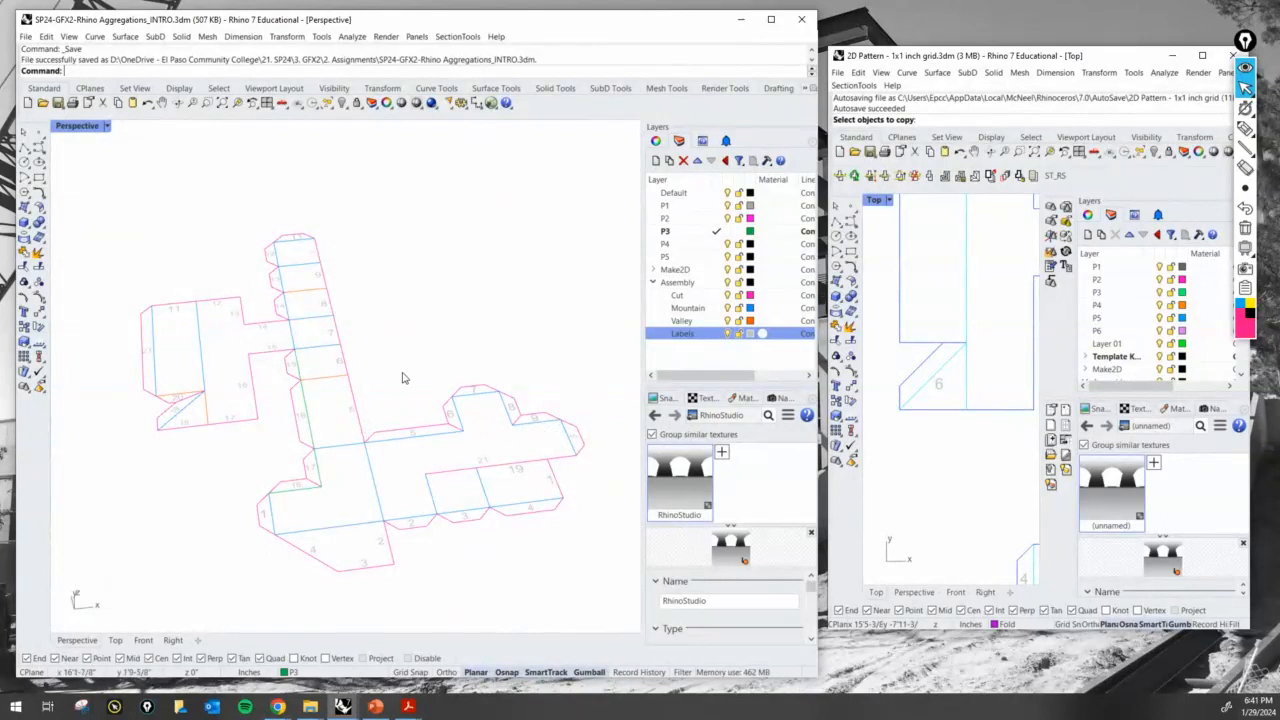
right_click_drag(443, 277, 336, 375)
scroll(322, 330, "up", 2)
left_click(322, 330)
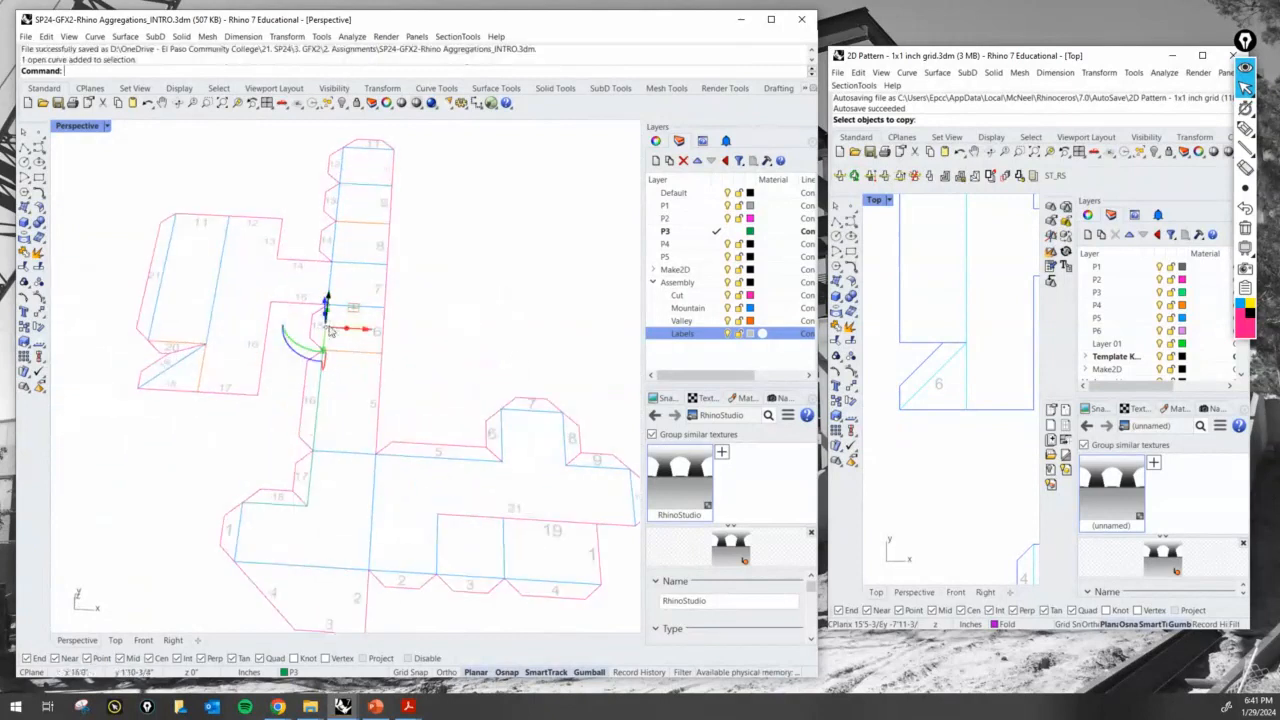
left_click(319, 393, "shift")
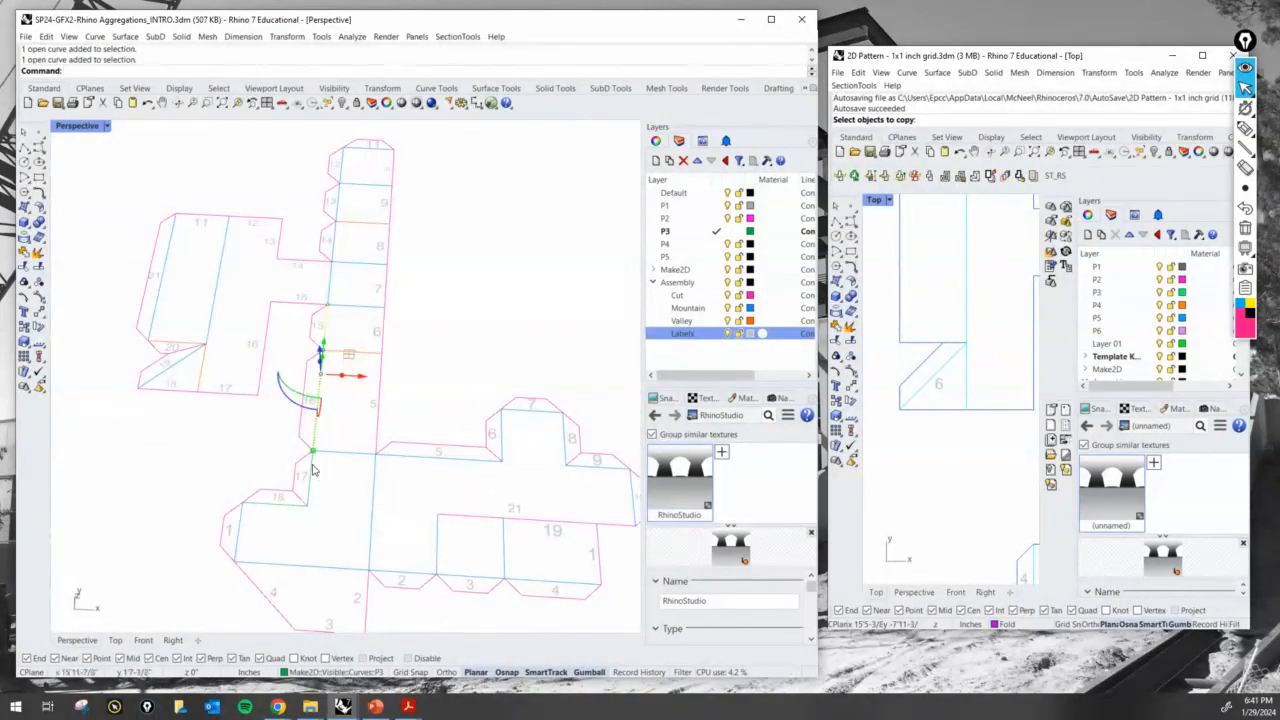
left_click(288, 503, "shift")
left_click(313, 672)
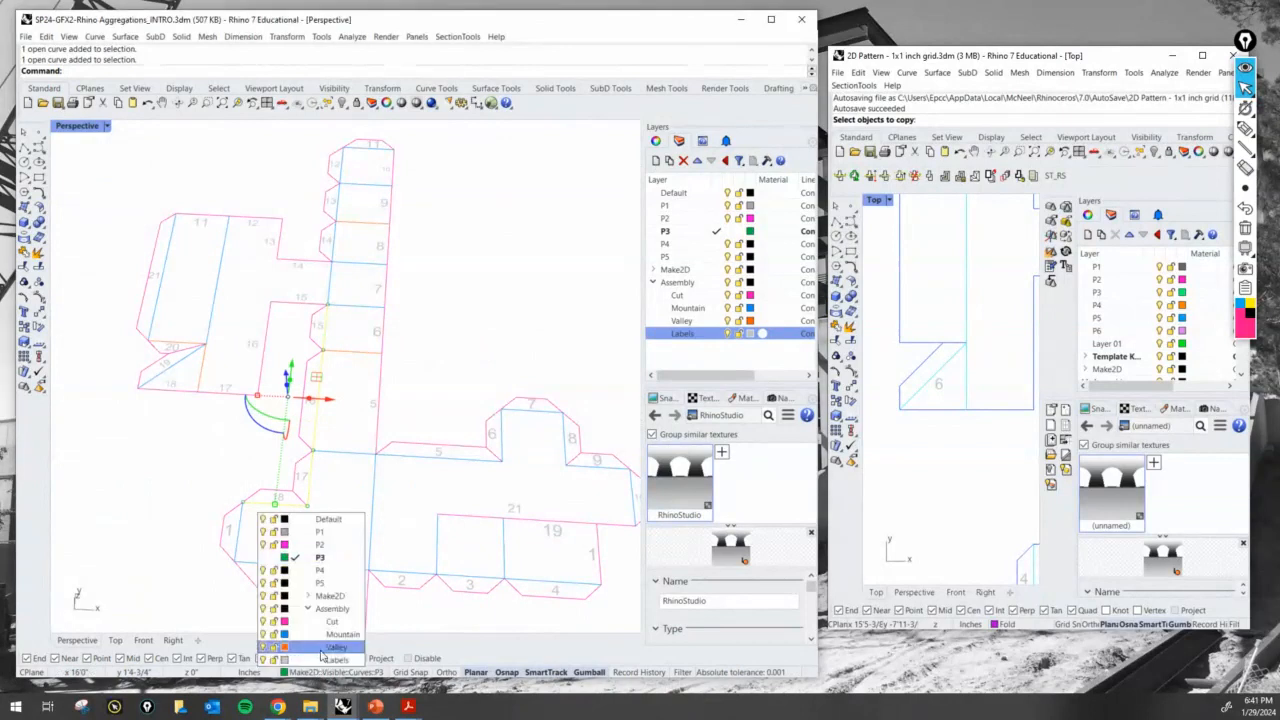
left_click(328, 636)
left_click(491, 366)
Try to rotate the 3D model's tall front face about its long vertical edge with Rotate3D, using its lower corner as reference
scroll(466, 378, "down", 3)
right_click_drag(479, 405, 443, 473, "shift")
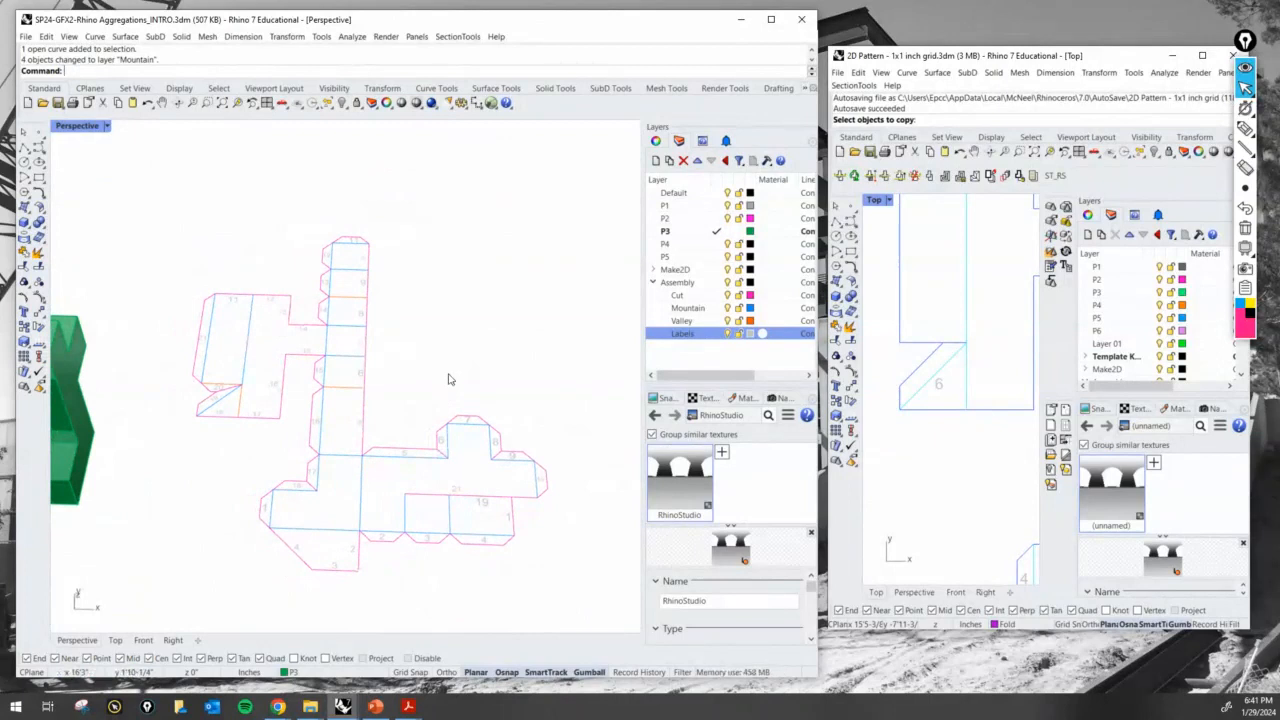
mouse_move(453, 330)
right_mouse_down()
mouse_move(457, 357)
mouse_move(446, 340)
right_mouse_up()
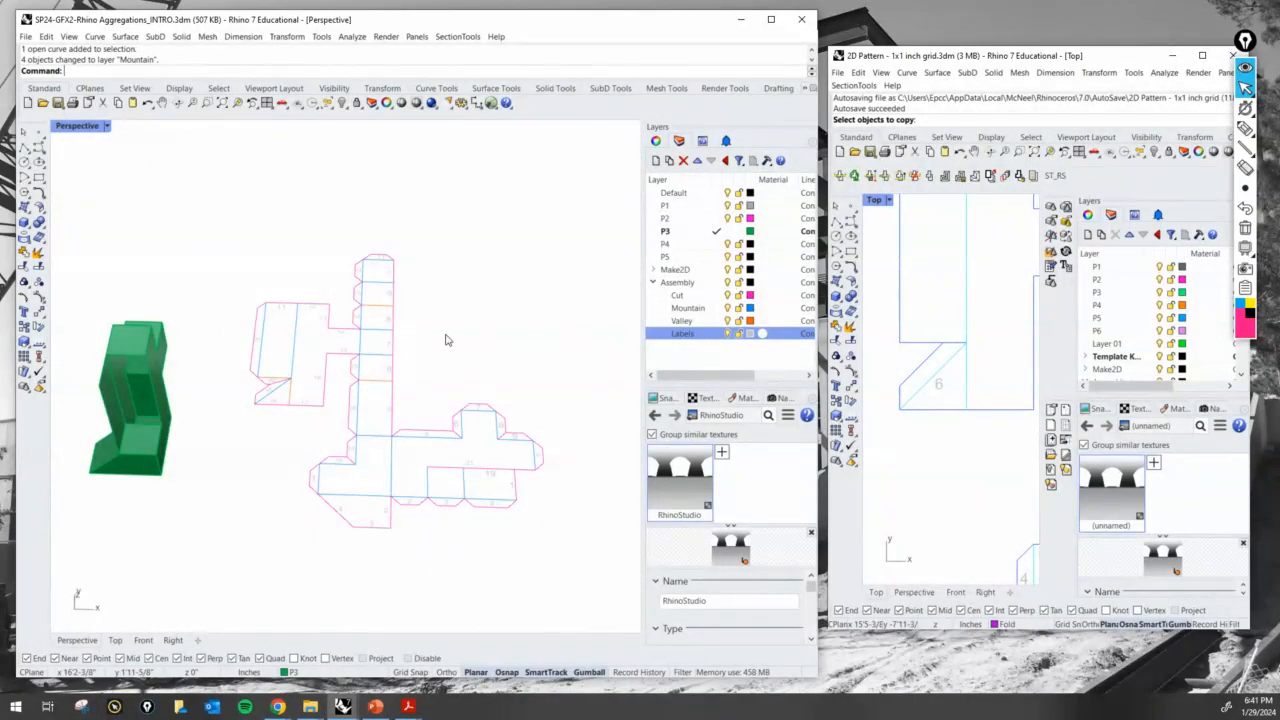
right_click_drag(158, 410, 205, 497)
scroll(204, 485, "up", 3)
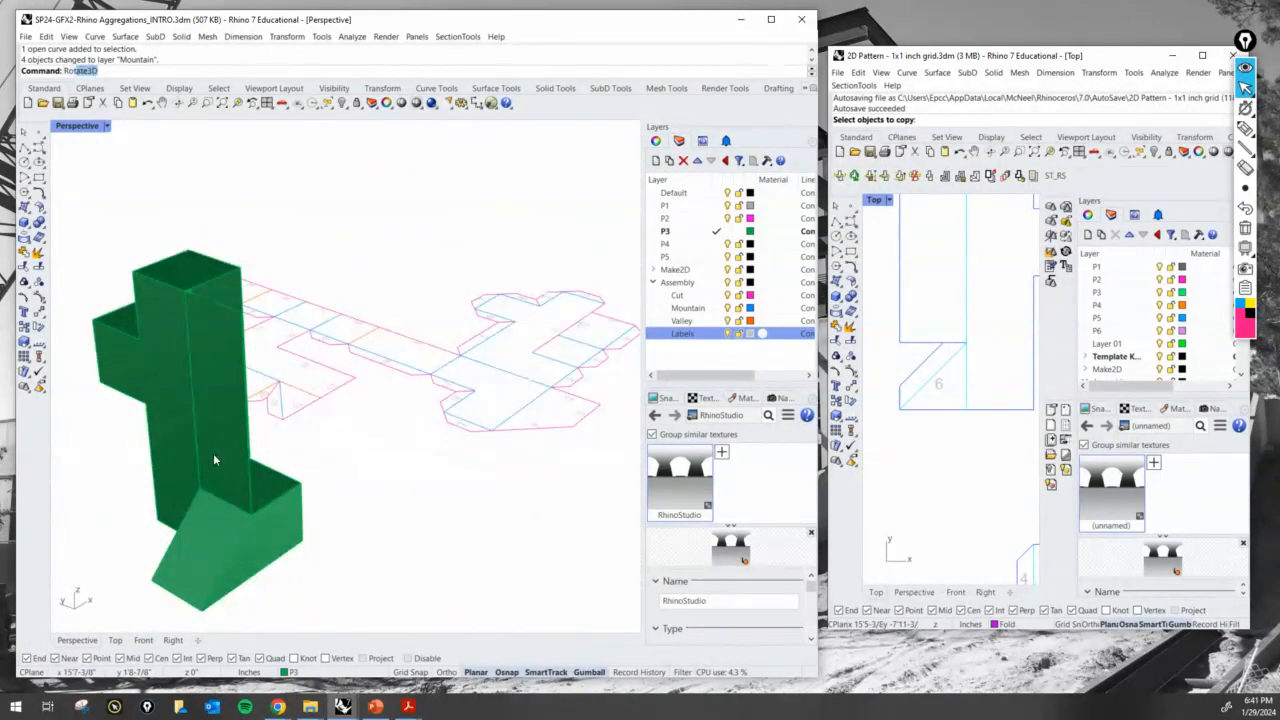
key("Return")
left_click(208, 450)
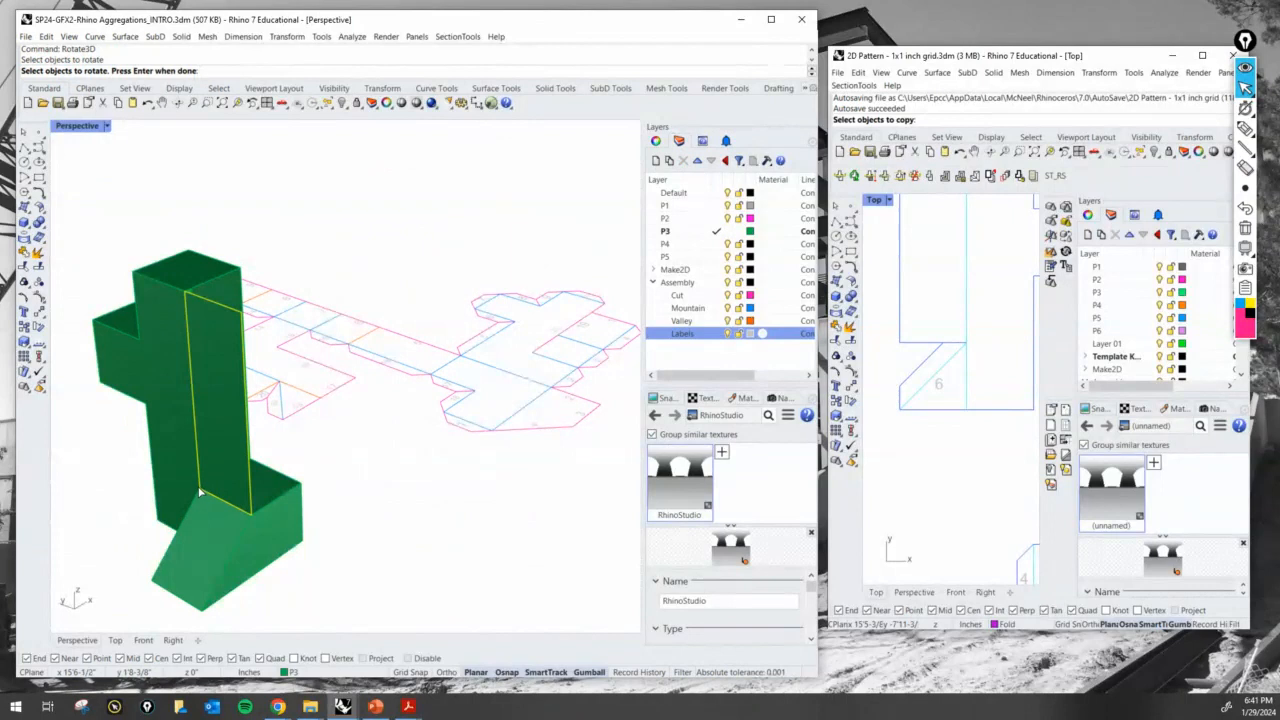
key("Return")
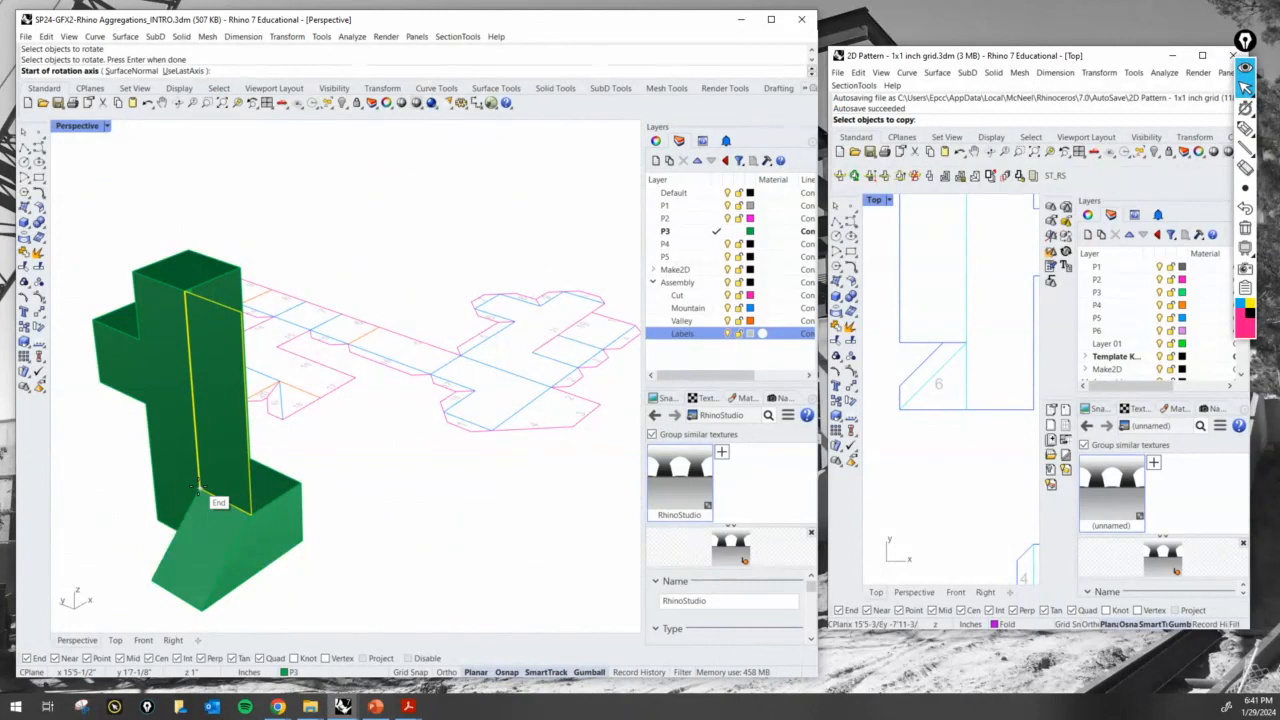
left_click(198, 487)
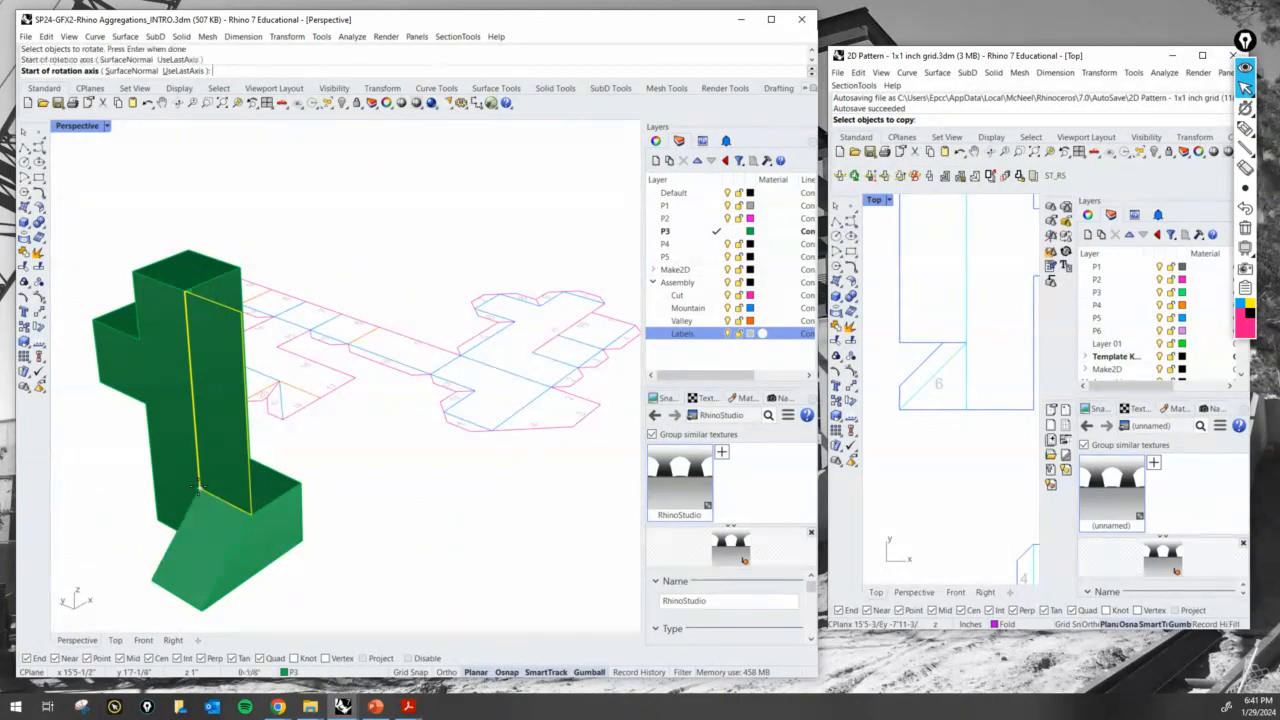
left_click(184, 291)
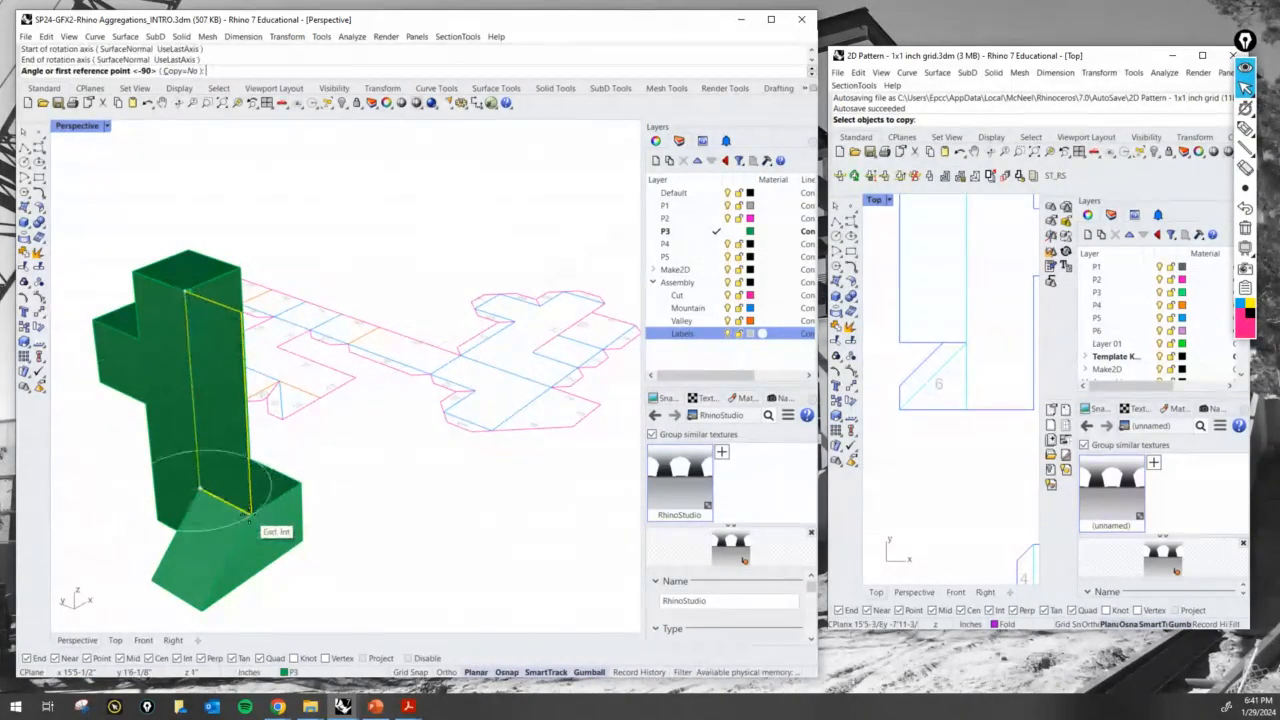
left_click(250, 515)
right_click_drag(250, 515, 300, 486)
scroll(200, 440, "up", 3)
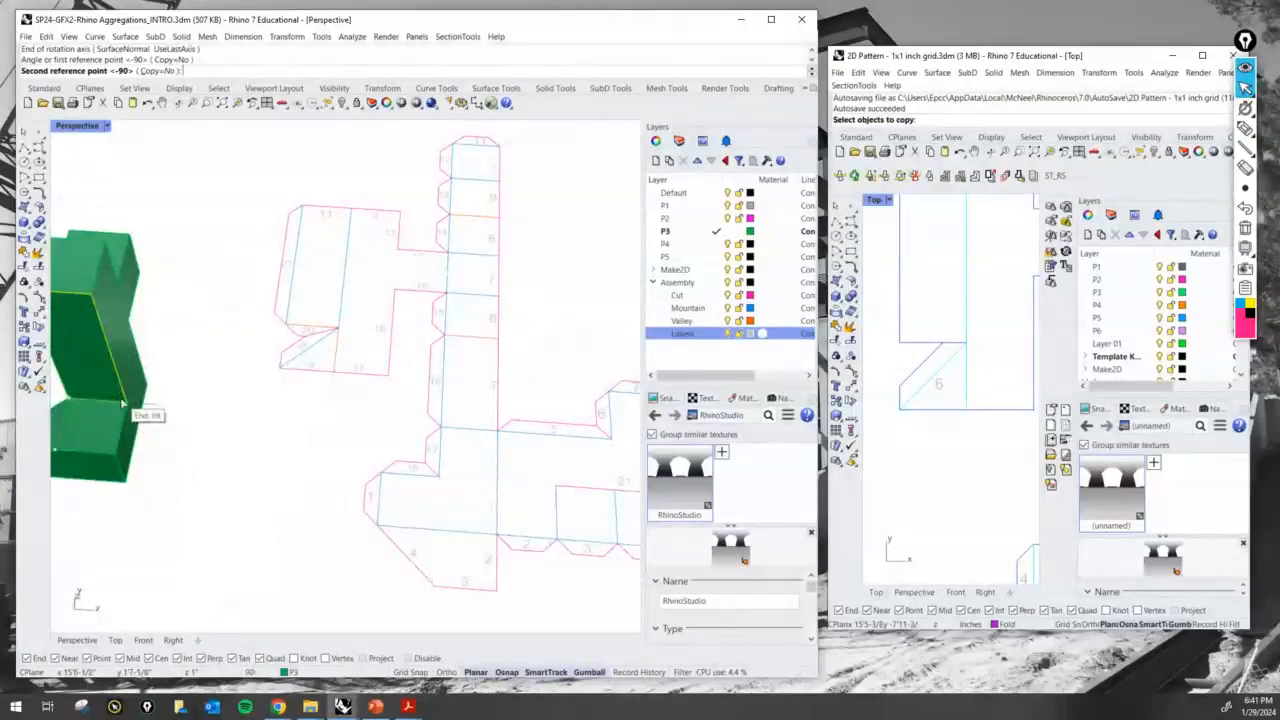
left_click(123, 403)
Mark an arrow from the unfolded pattern to the 3D model with the temporary pen and clear it
scroll(209, 451, "down", 3)
right_click_drag(209, 451, 307, 364)
scroll(357, 490, "down", 8)
scroll(319, 443, "up", 9)
right_click_drag(303, 450, 431, 421)
scroll(440, 440, "down", 4)
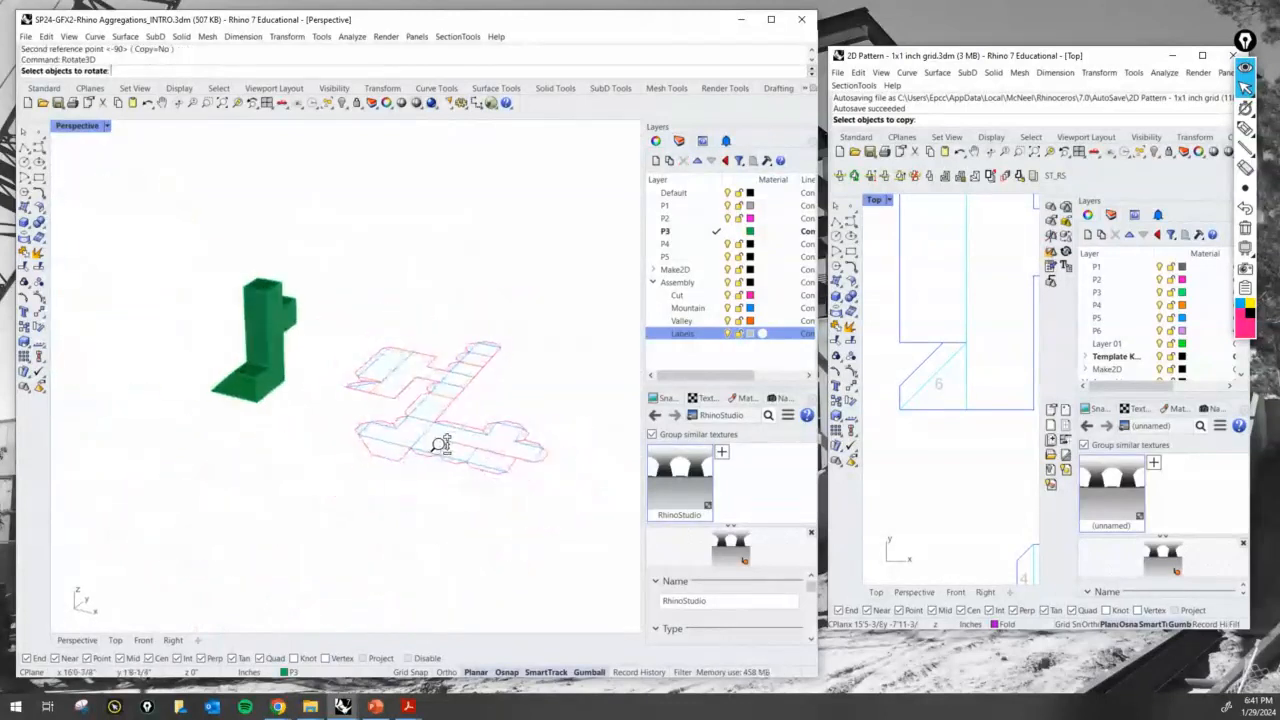
scroll(438, 442, "up", 5)
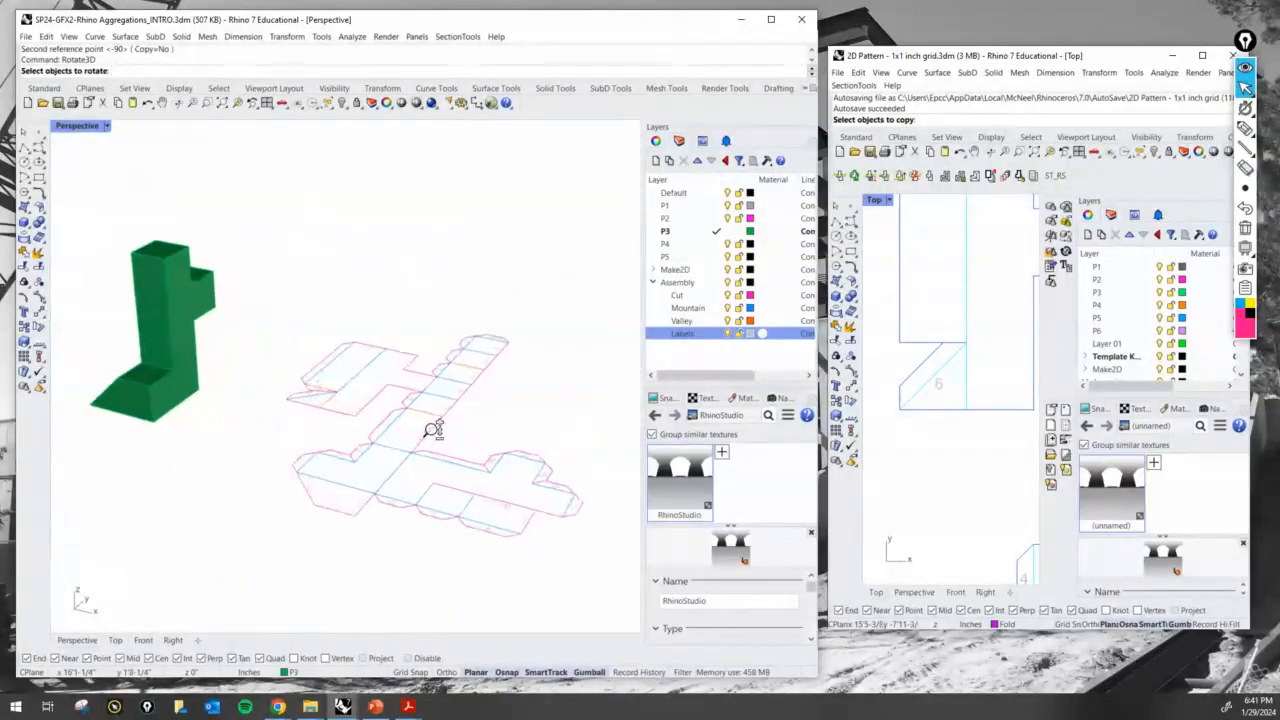
left_click(1246, 128)
mouse_move(386, 524)
left_mouse_down()
mouse_move(268, 551)
mouse_move(176, 436)
mouse_move(188, 443)
left_mouse_up()
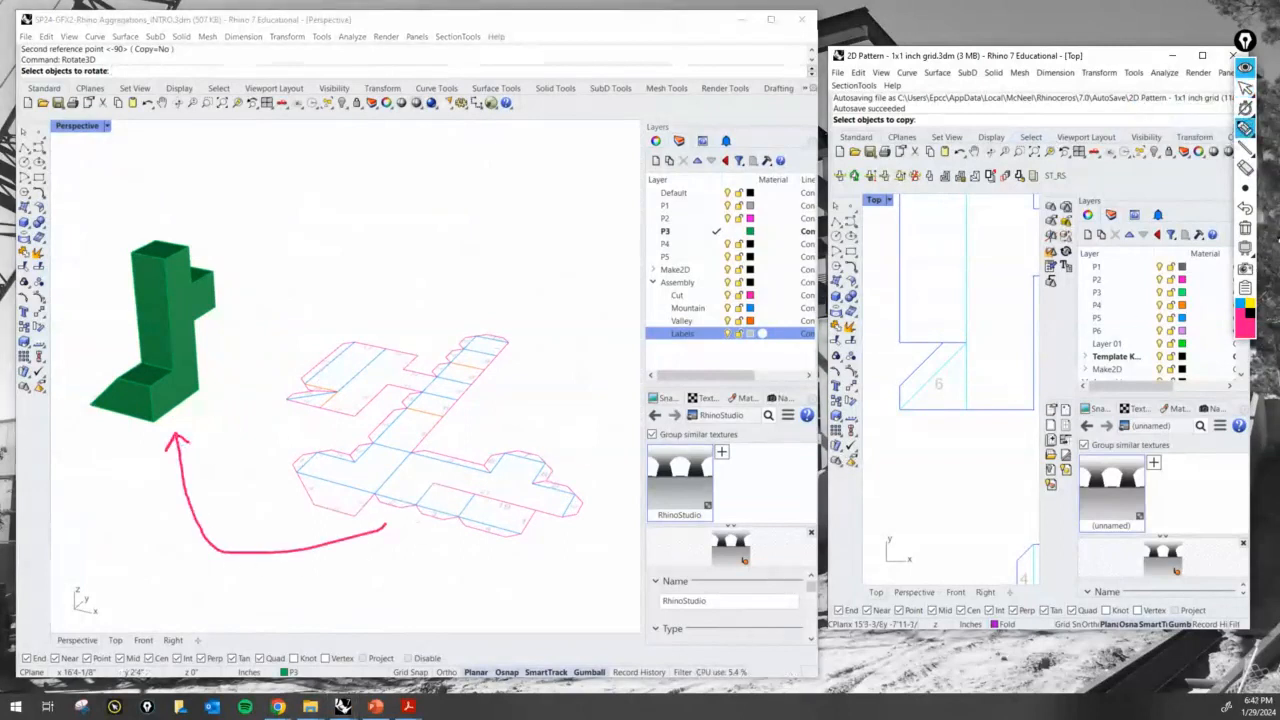
left_click(1245, 228)
left_click(1245, 88)
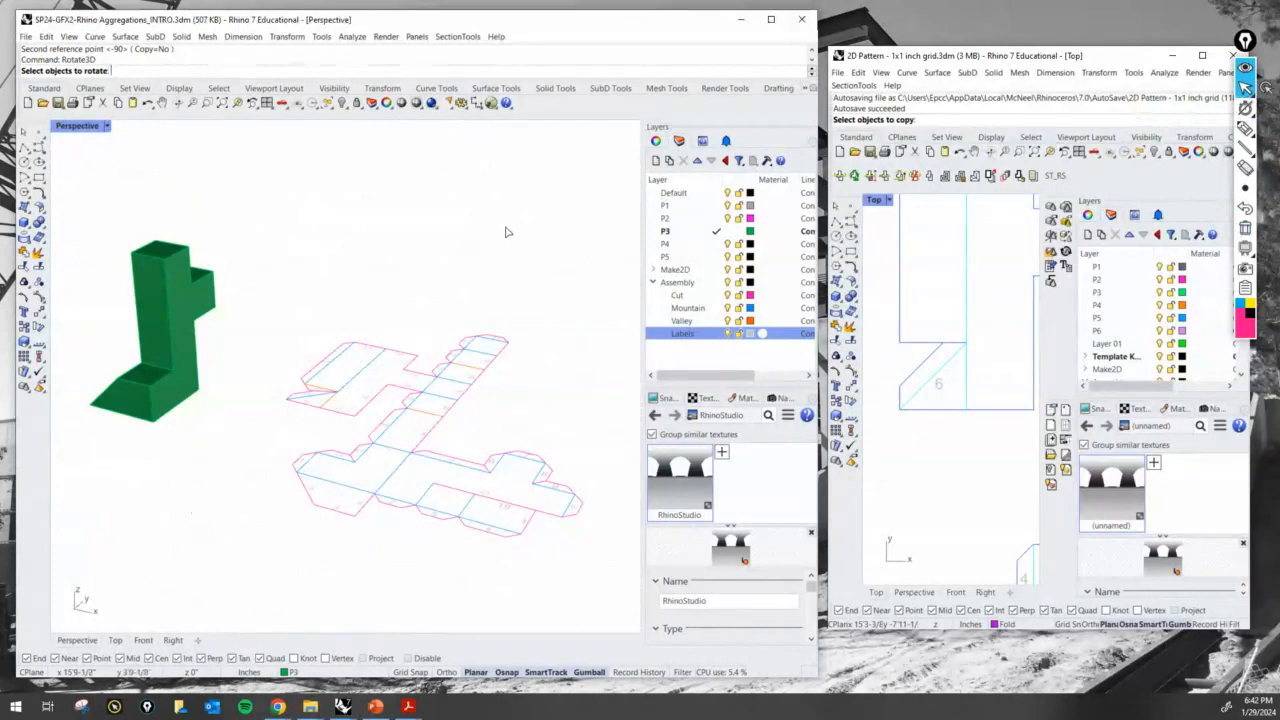
scroll(111, 183, "down", 3)
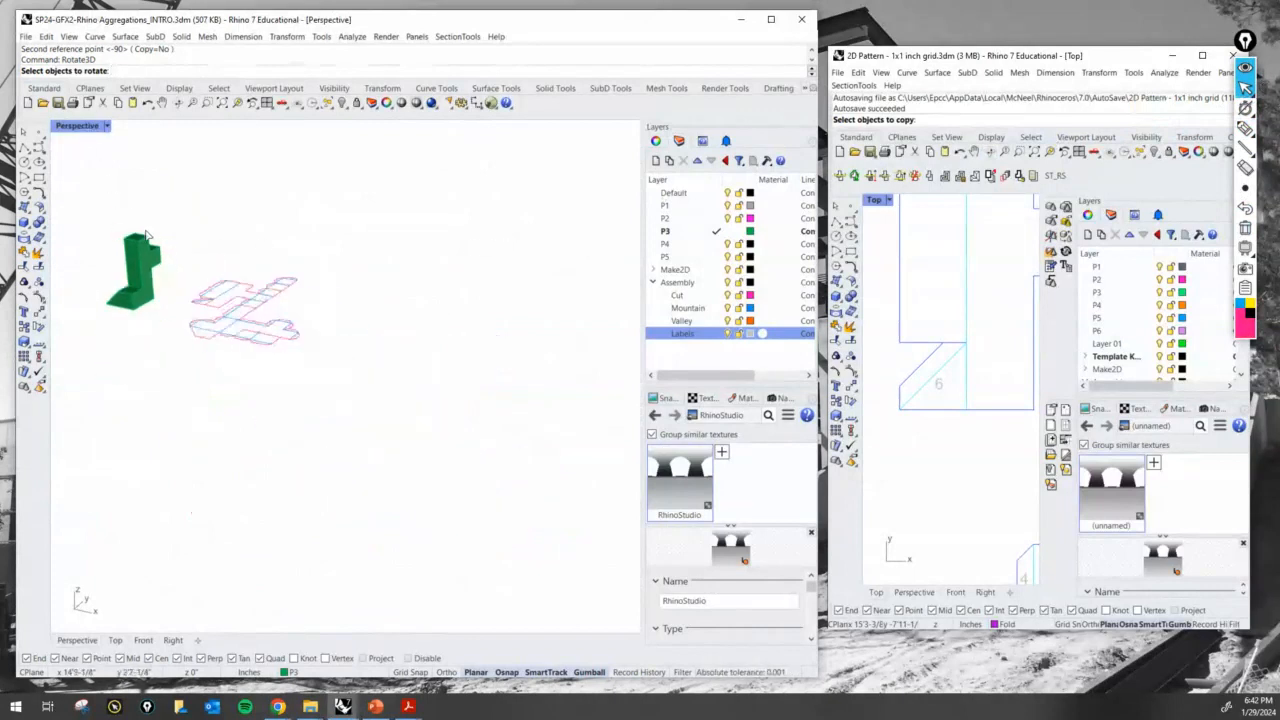
right_click_drag(215, 315, 250, 366)
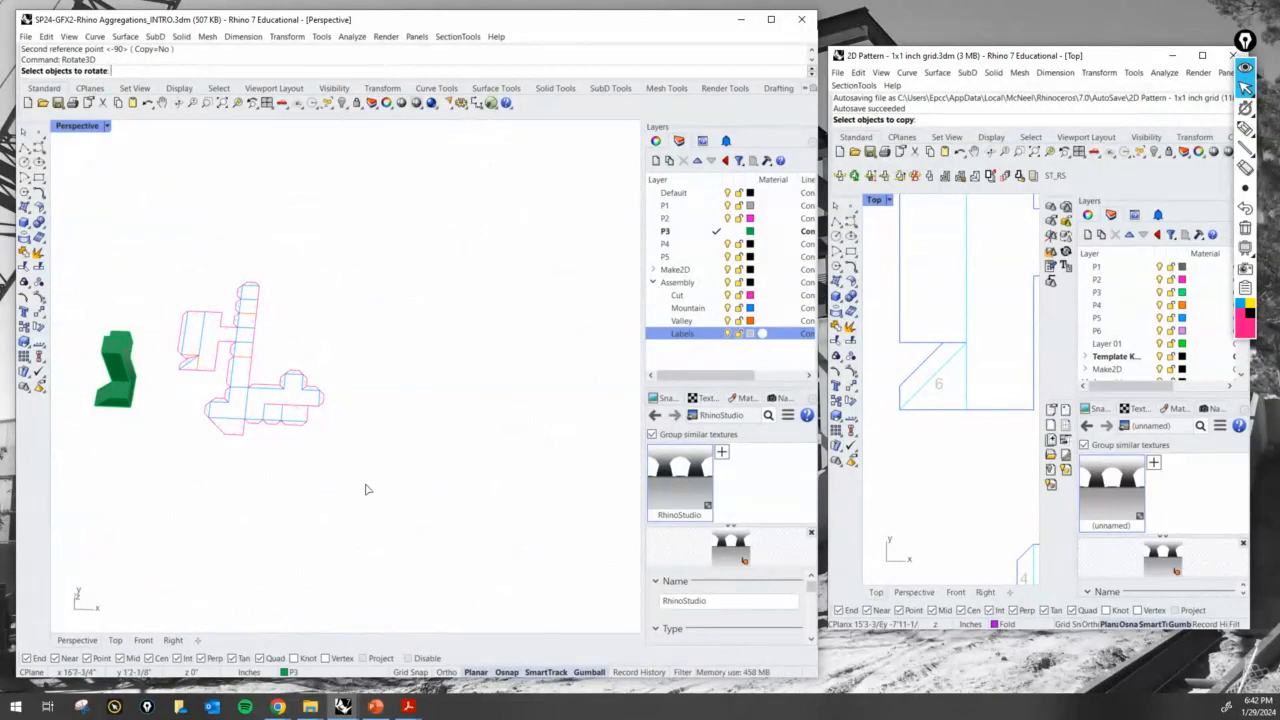
type("copy")
key("Return")
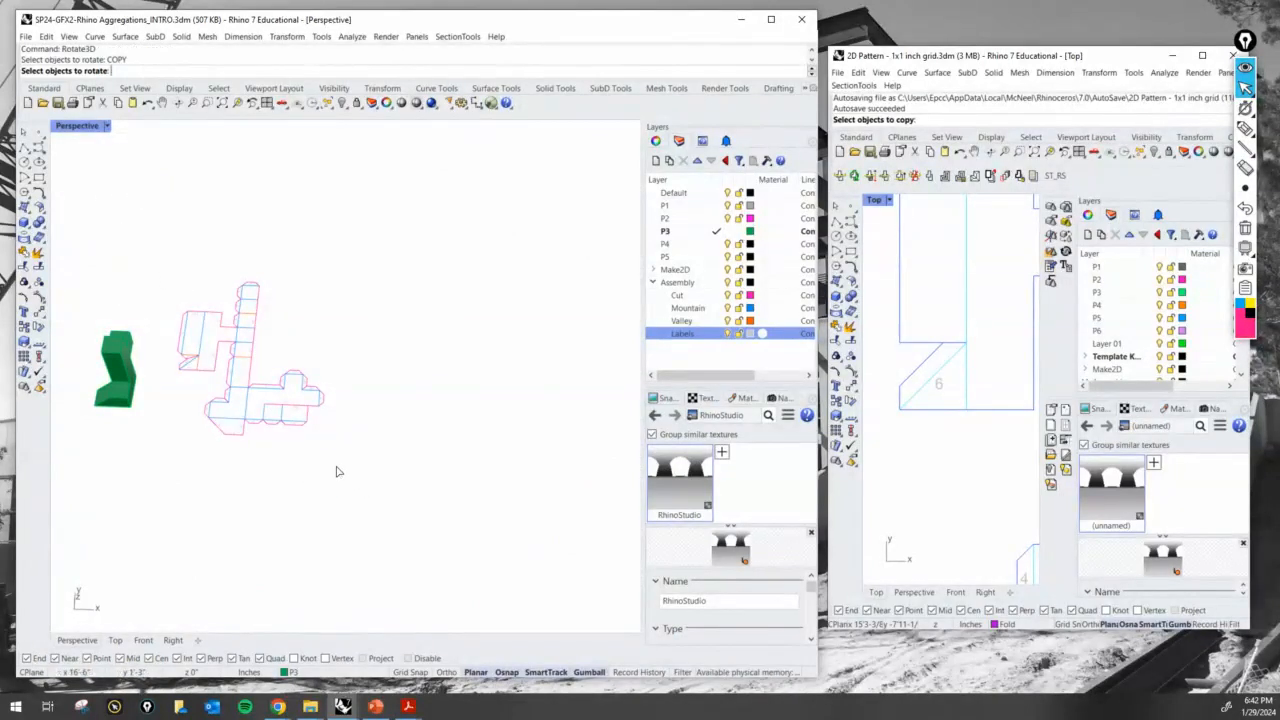
left_click_drag(367, 492, 172, 266)
key("Return")
left_click(217, 503)
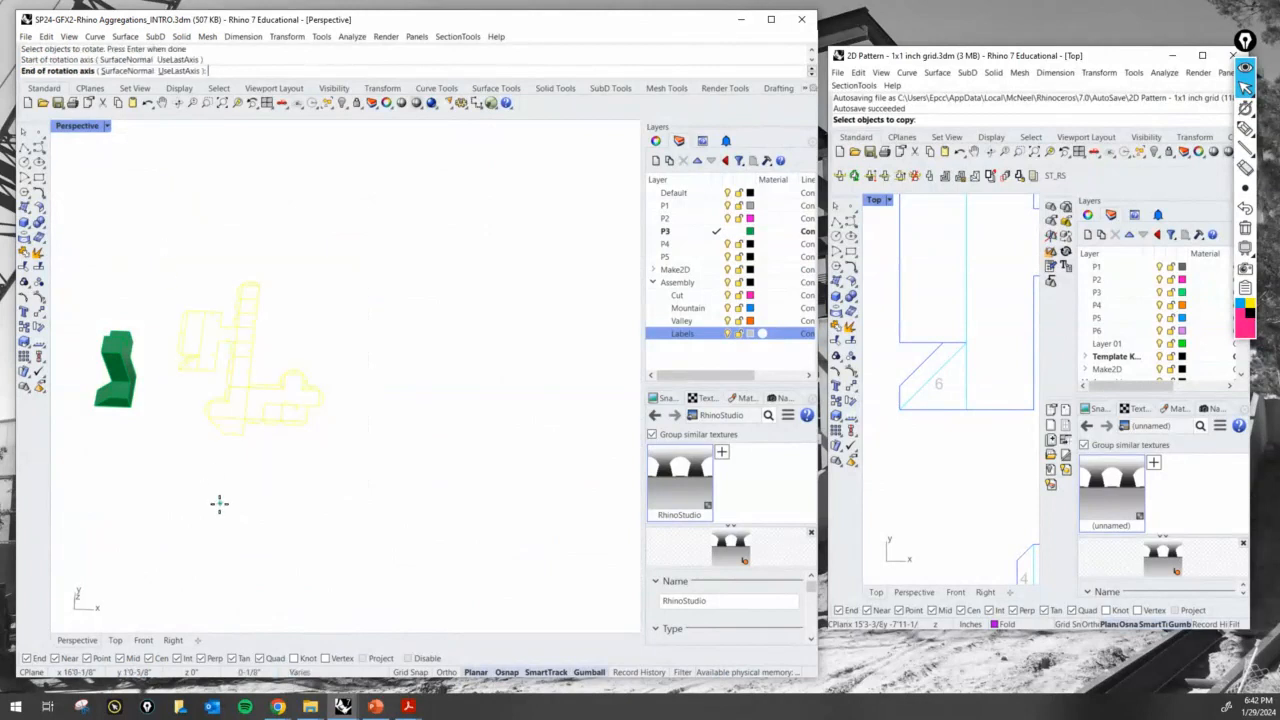
scroll(217, 503, "down", 2)
left_click(426, 494)
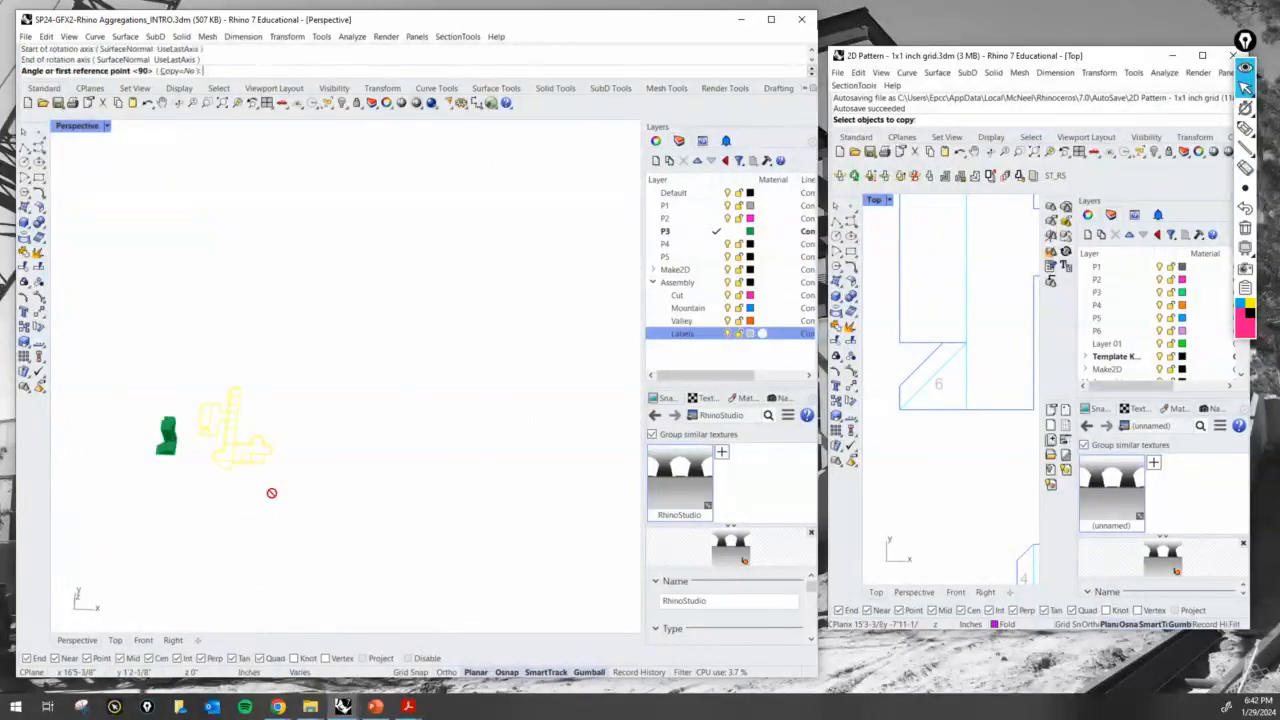
key("Return")
Copy the whole unfolded pattern into the empty area beside the original, away from the 3D model
scroll(239, 460, "up", 2)
type("C")
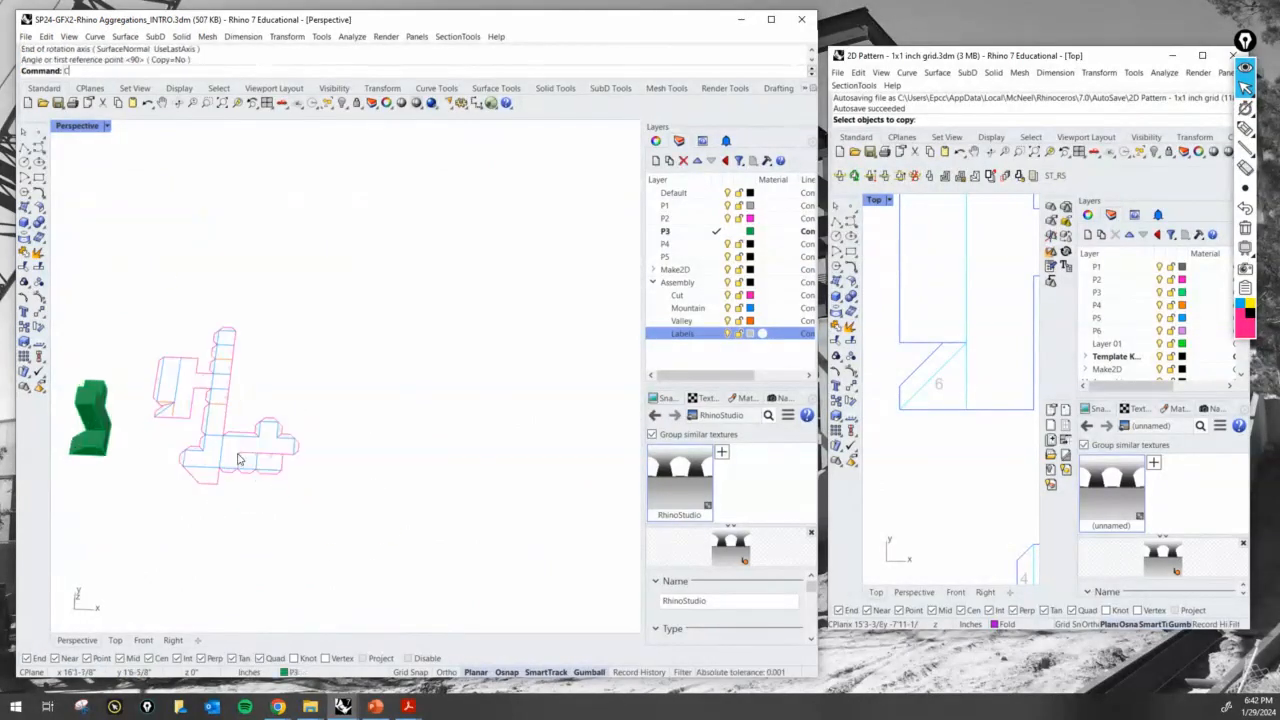
type("opy")
key("Return")
left_click_drag(336, 538, 126, 272)
key("Return")
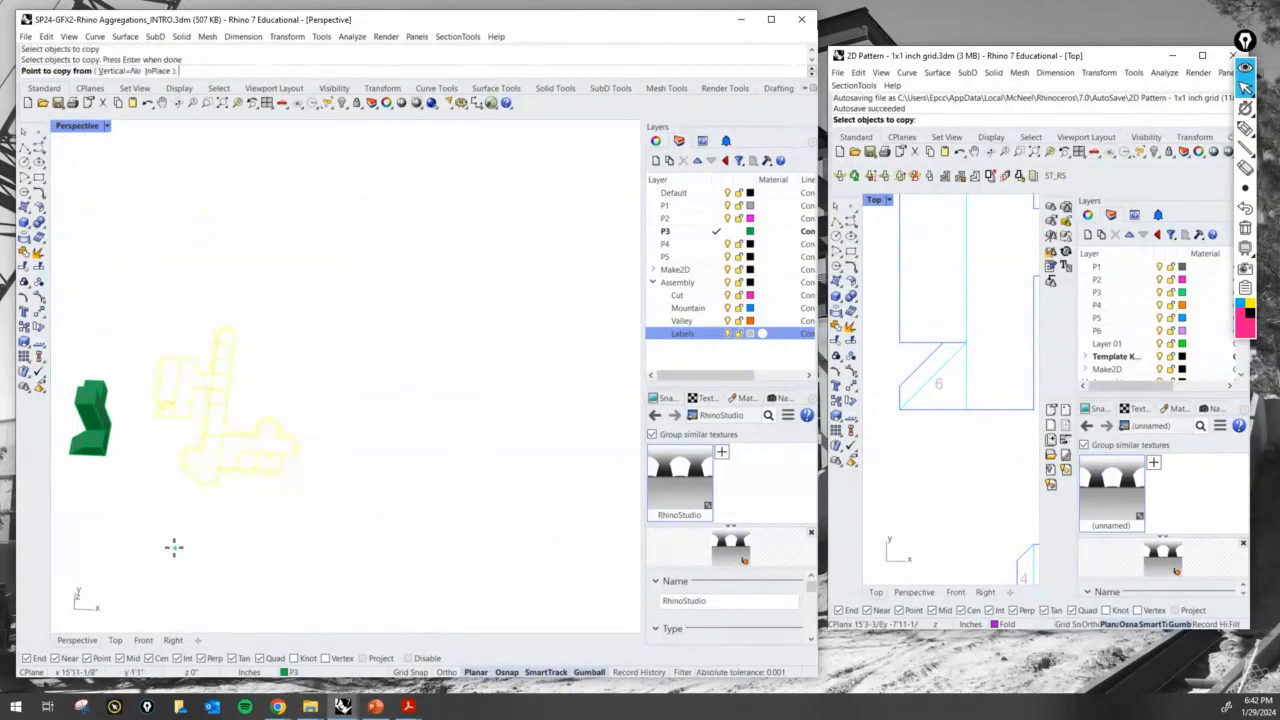
left_click(173, 547)
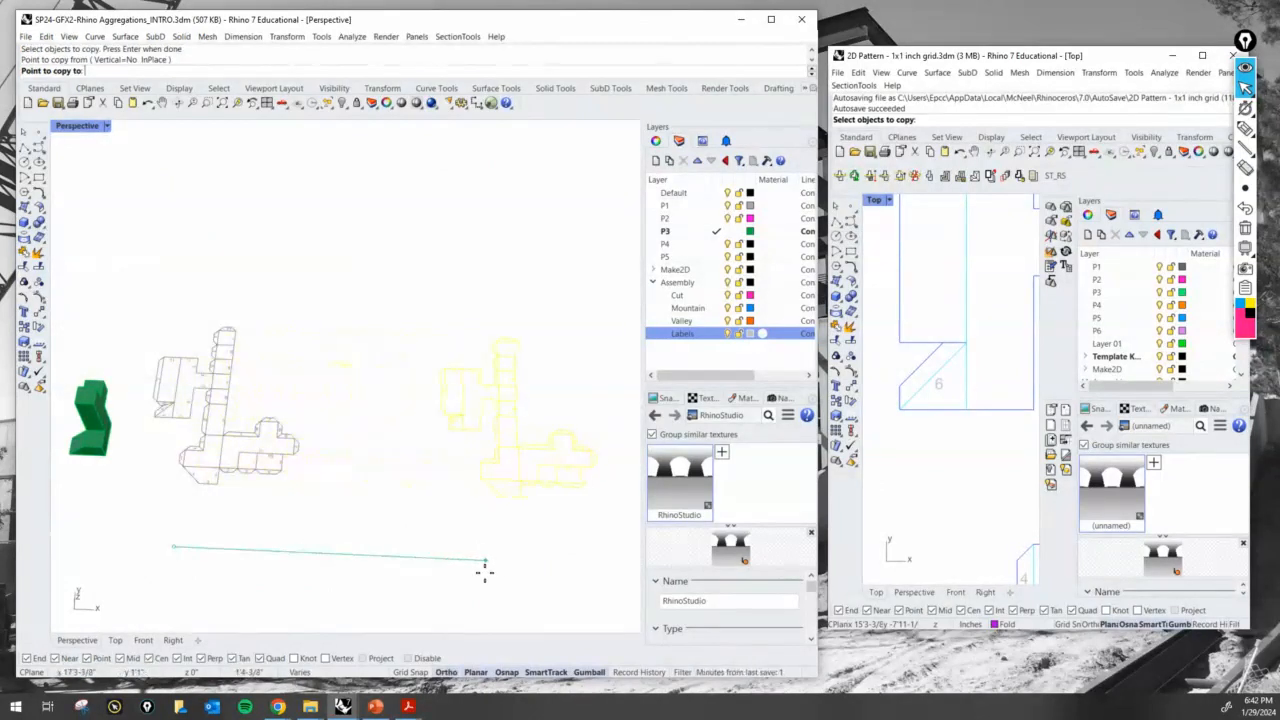
left_click(484, 570)
key("Return")
Zoom to the copied pattern and switch to the Top view with the whole copy framed
right_click_drag(369, 517, 353, 385)
left_click_drag(443, 521, 153, 209)
right_click(237, 103)
left_click(462, 244)
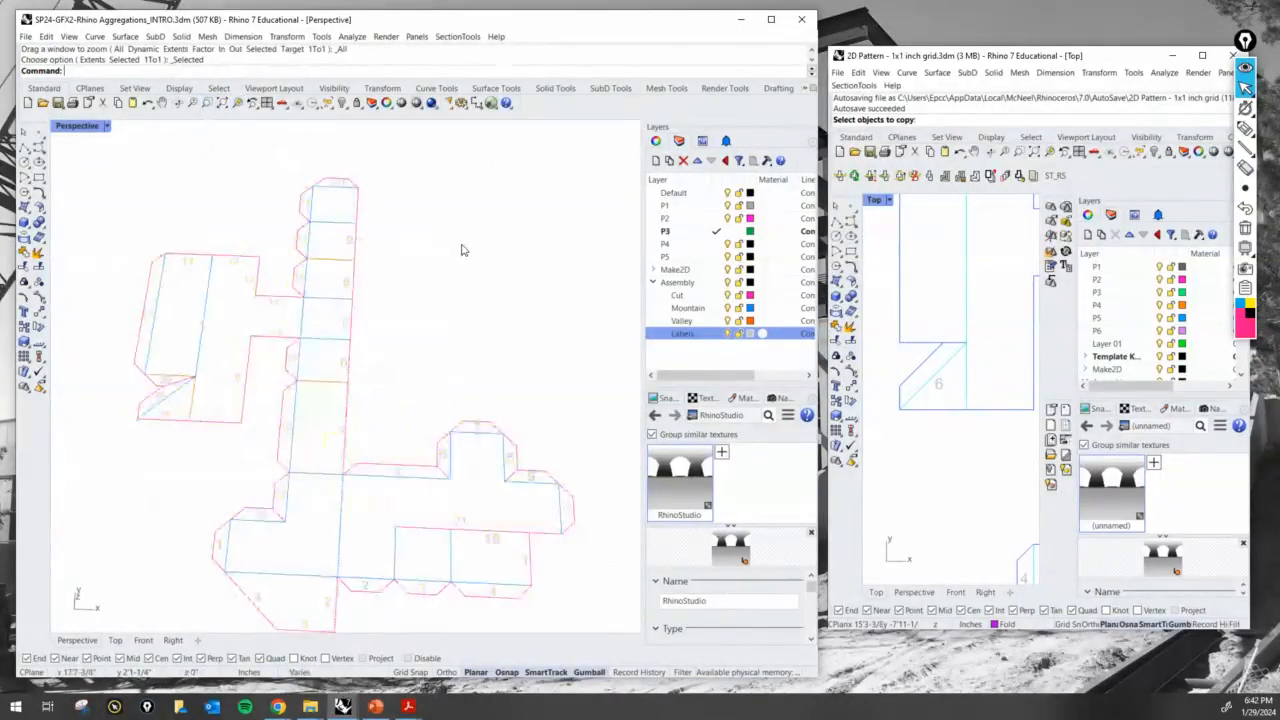
double_click(77, 125)
double_click(62, 126)
scroll(290, 316, "down", 13)
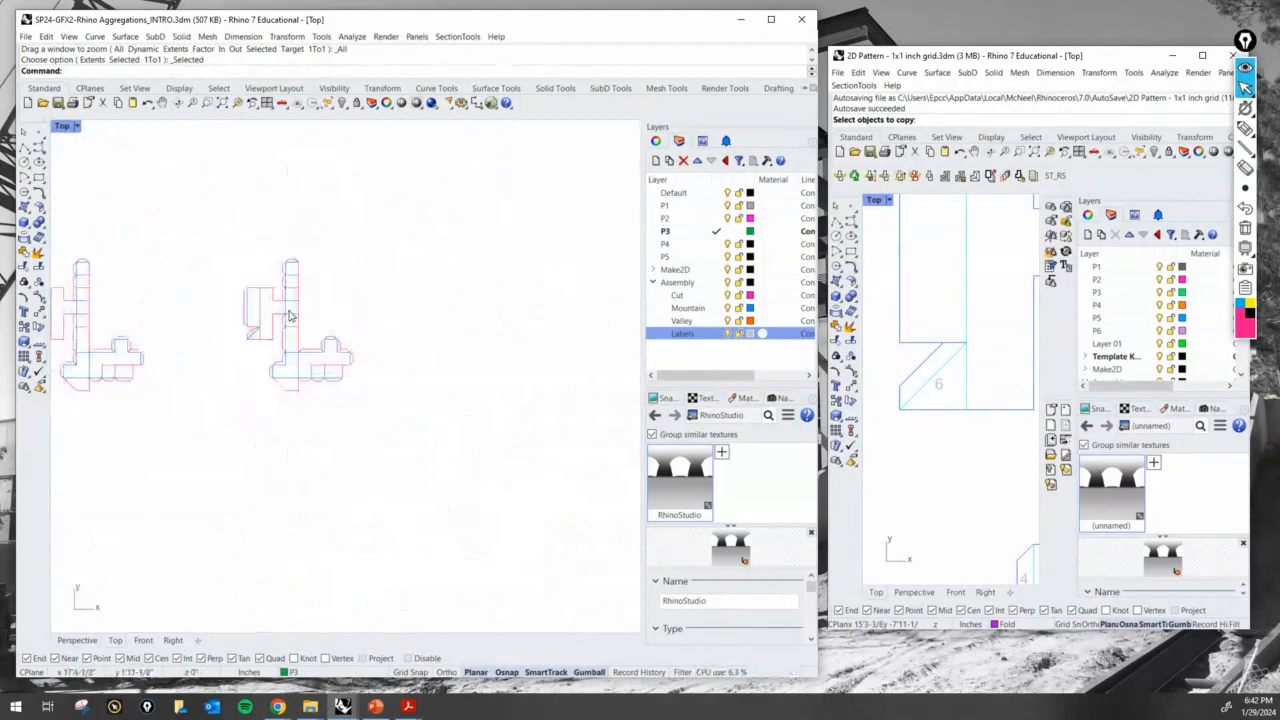
scroll(250, 320, "up", 9)
right_click_drag(374, 323, 357, 351)
scroll(354, 376, "up", 4)
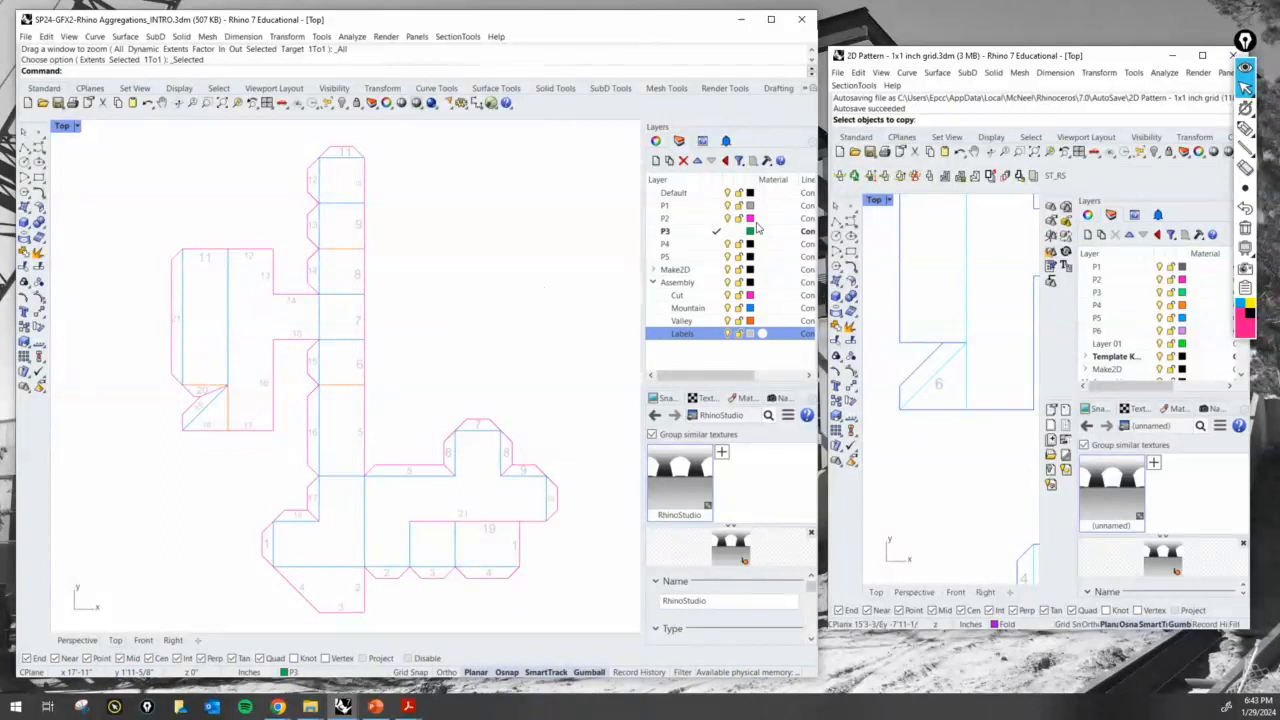
Turn on PrintDisplay for the model viewports by setting its State to On
type("p")
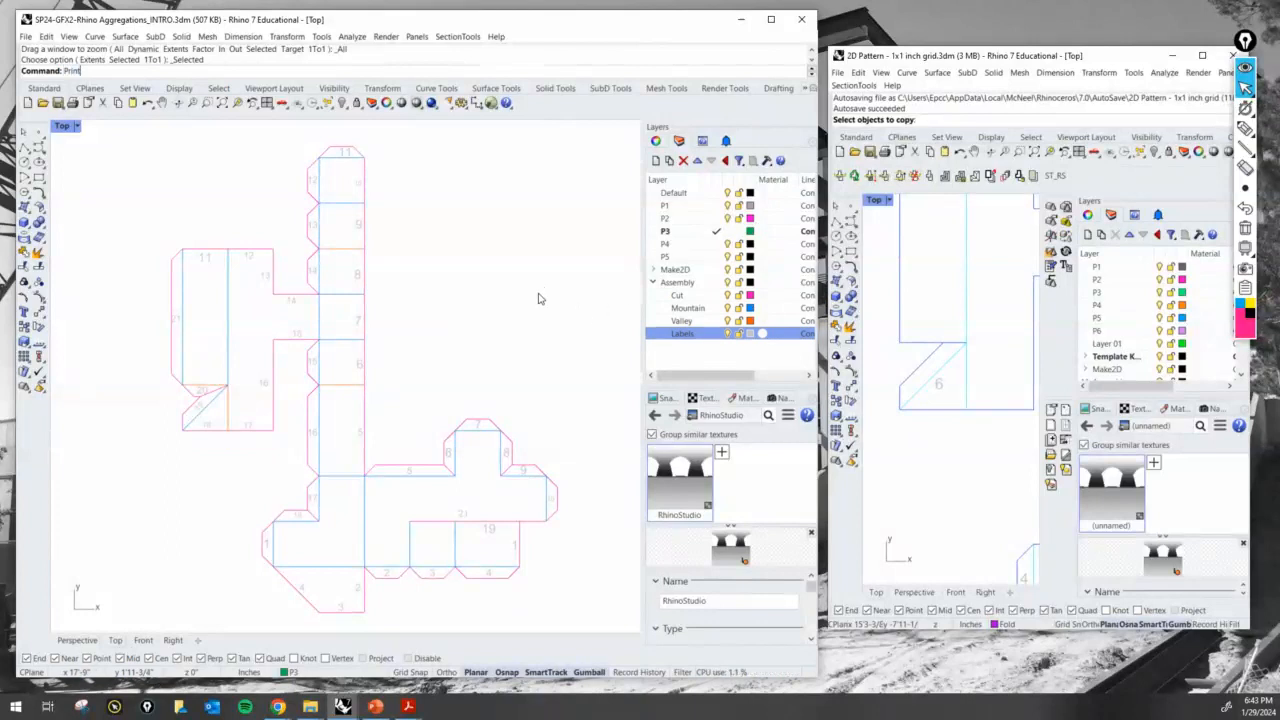
key("Down")
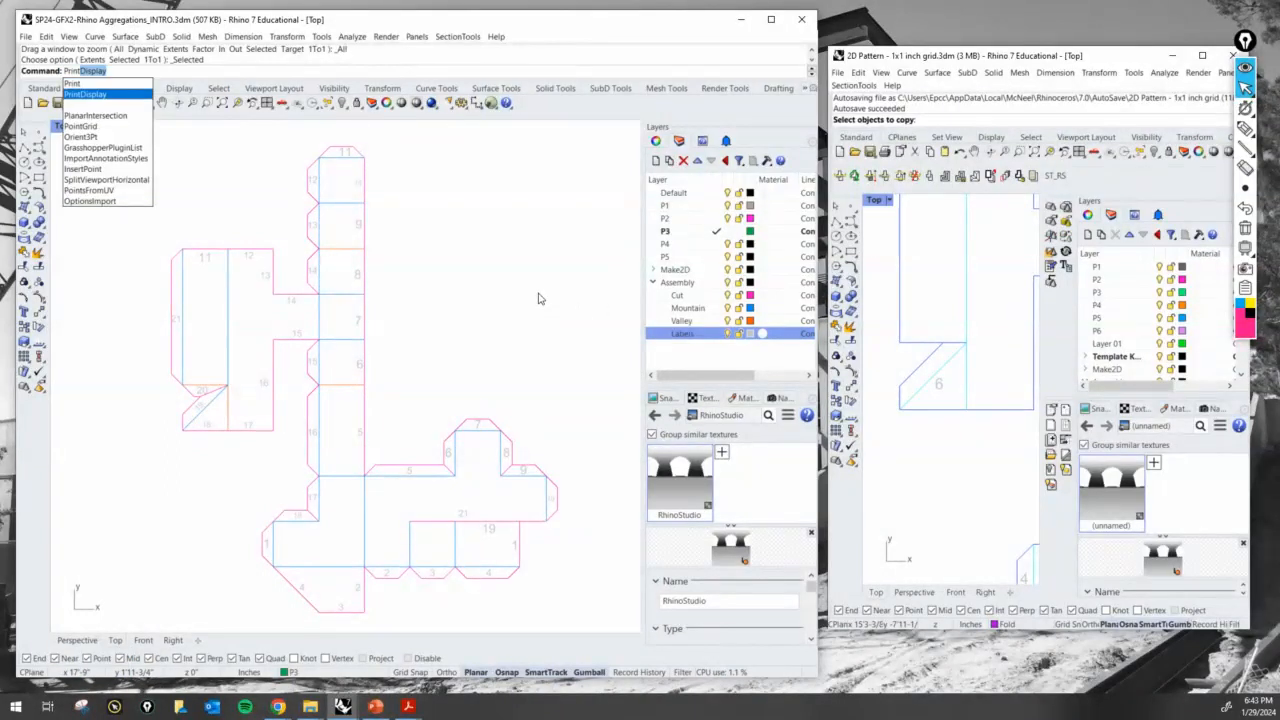
key("Return")
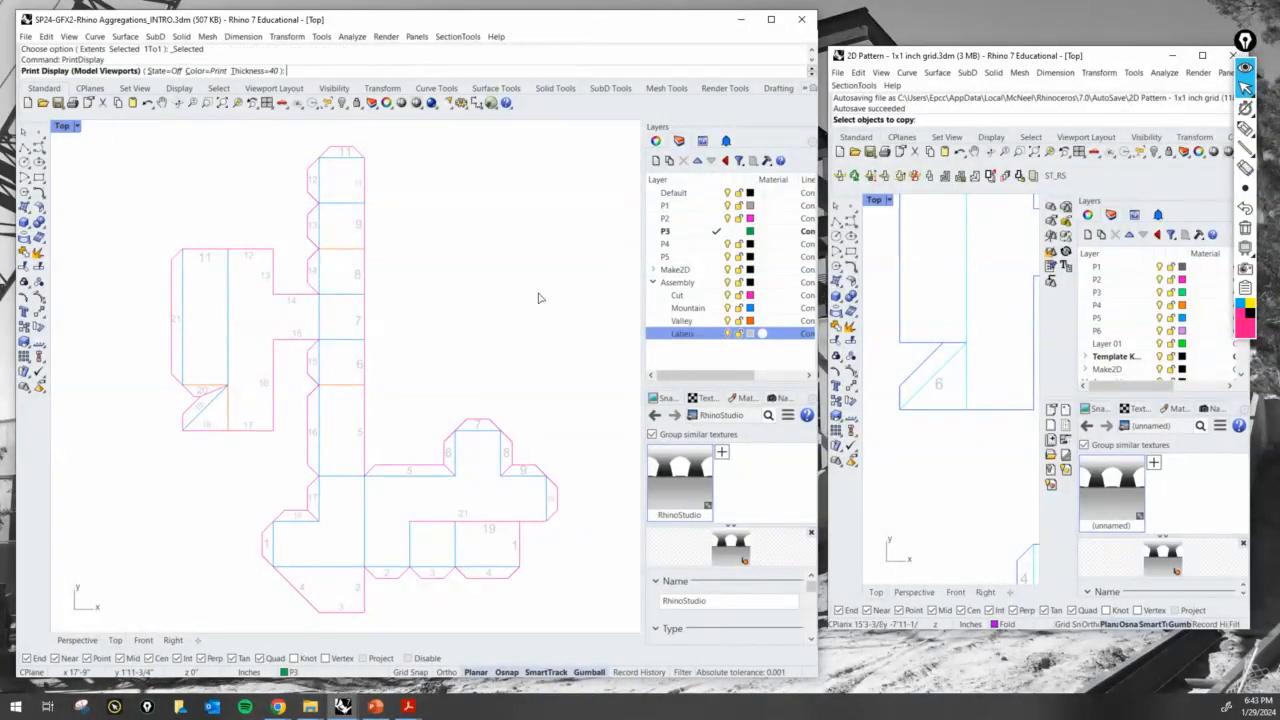
left_click(163, 71)
left_click(79, 72)
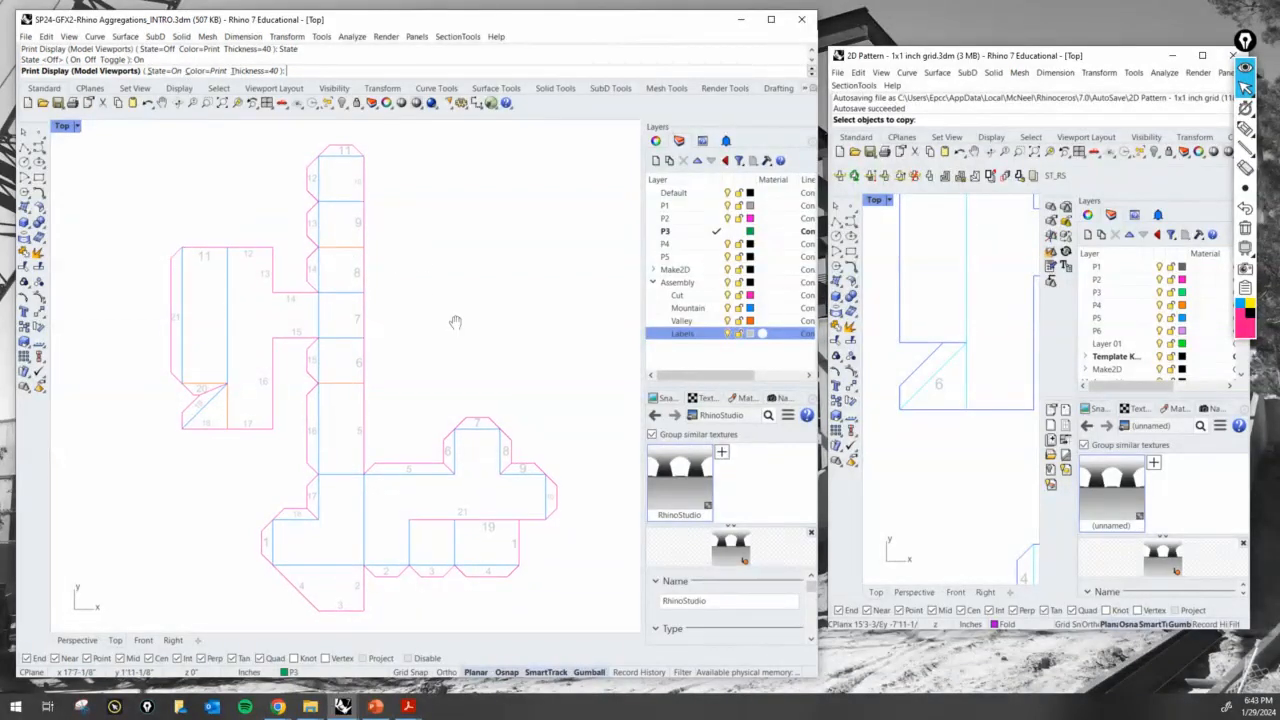
right_click_drag(460, 327, 457, 327)
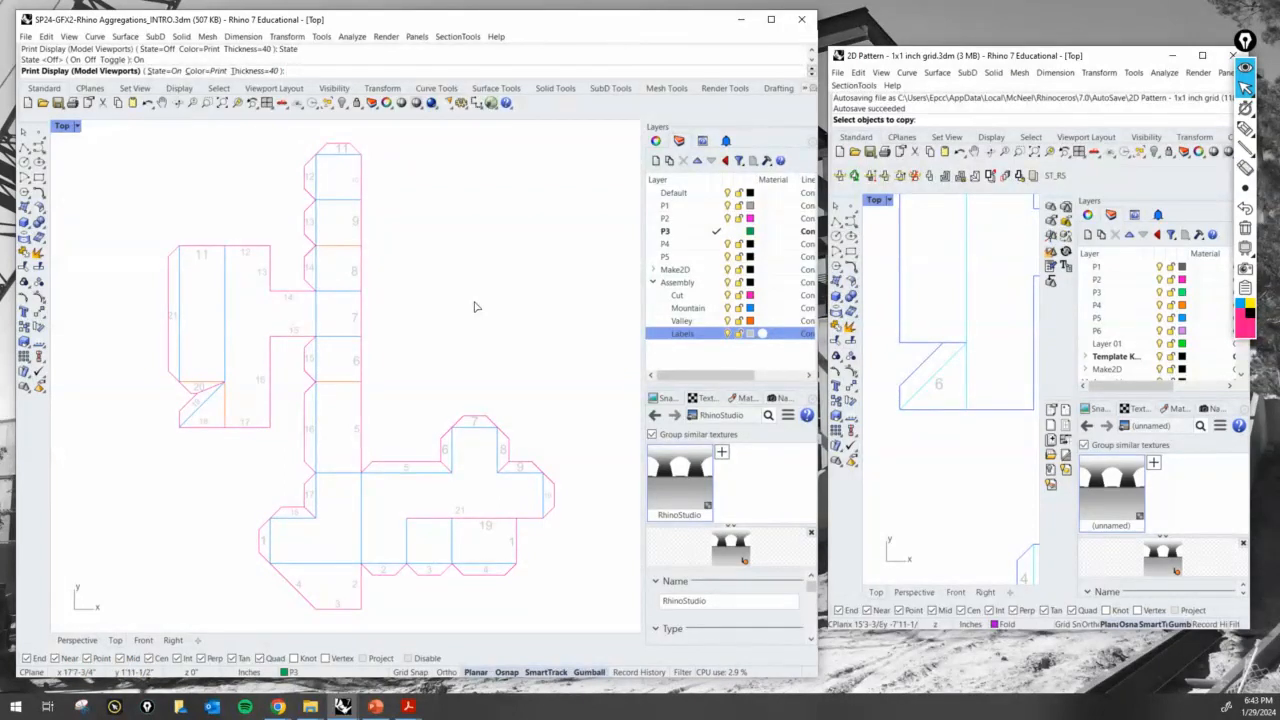
Try PrintDisplay's Display color option, return the color to Print and finish the command
type("INT")
key("Return")
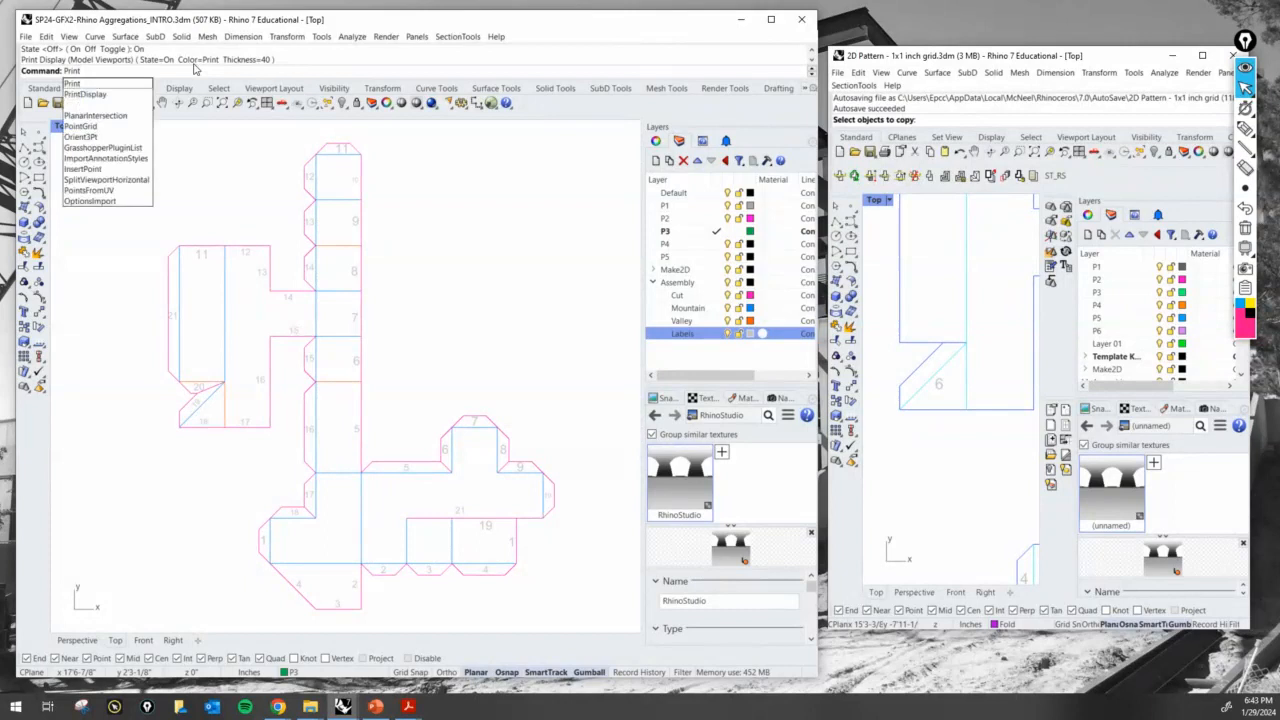
key("Down")
key("Return")
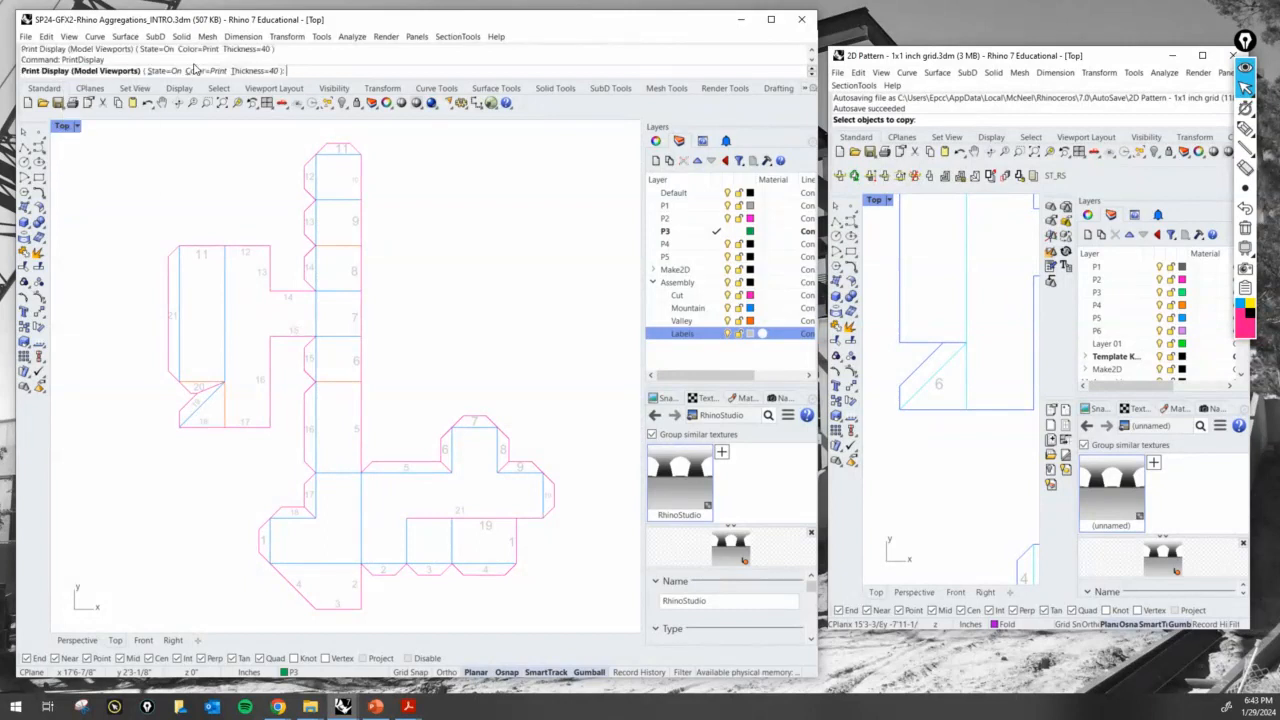
left_click(195, 70)
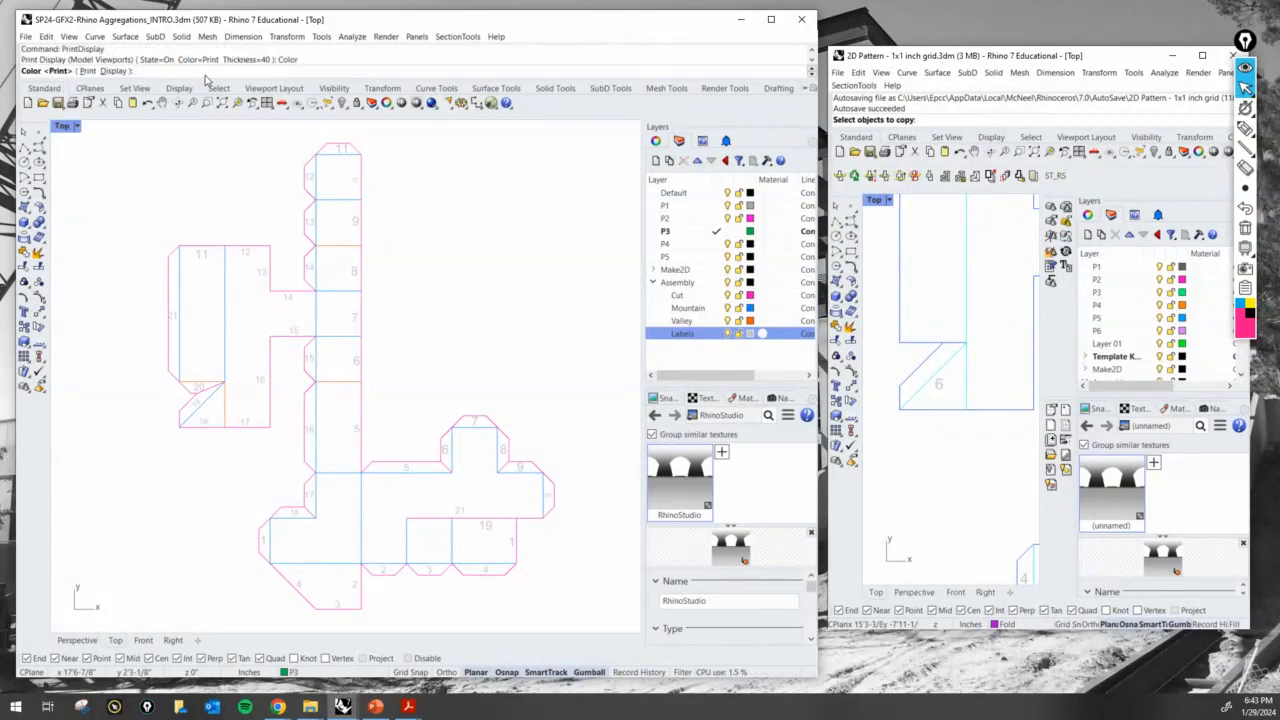
left_click(88, 71)
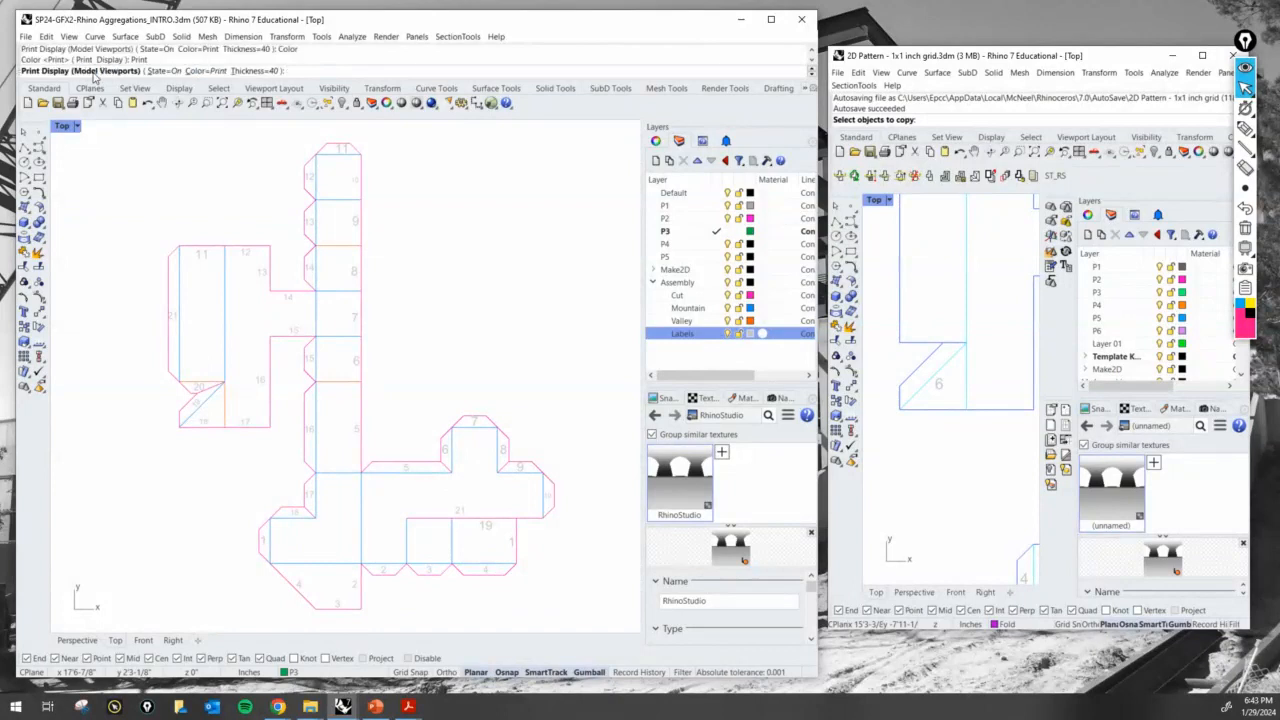
left_click(200, 71)
left_click(115, 72)
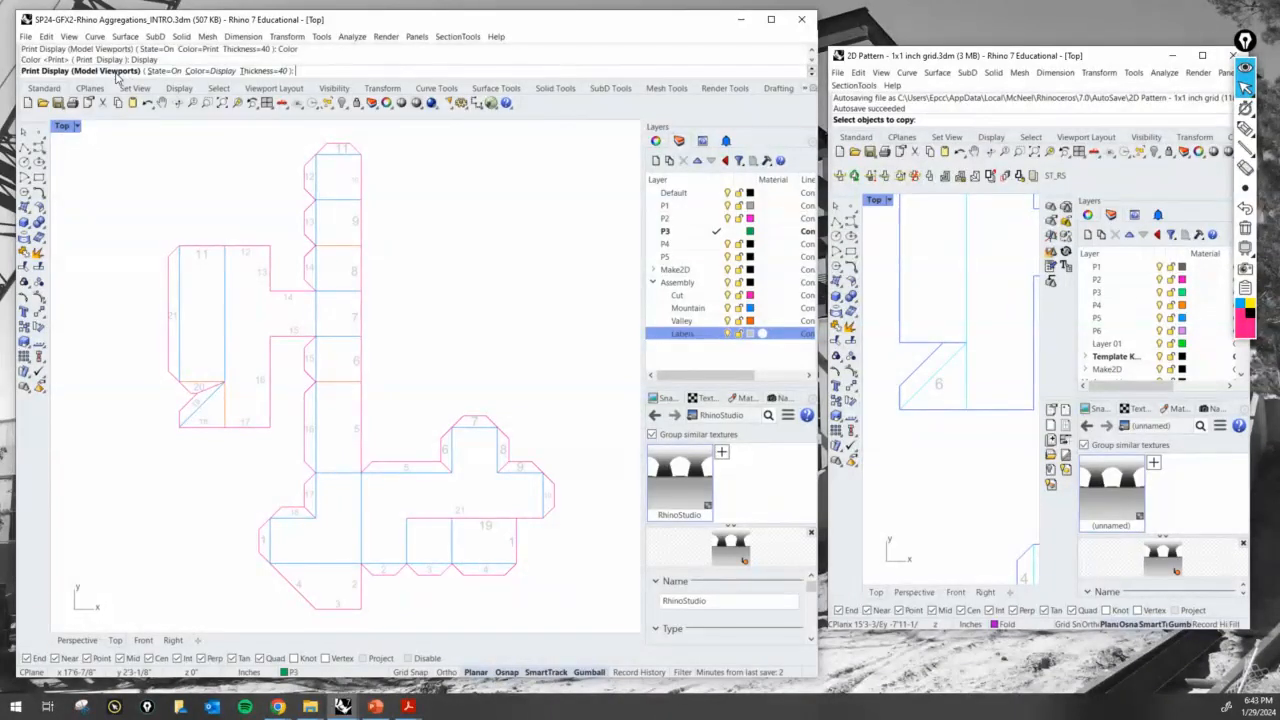
left_click(212, 71)
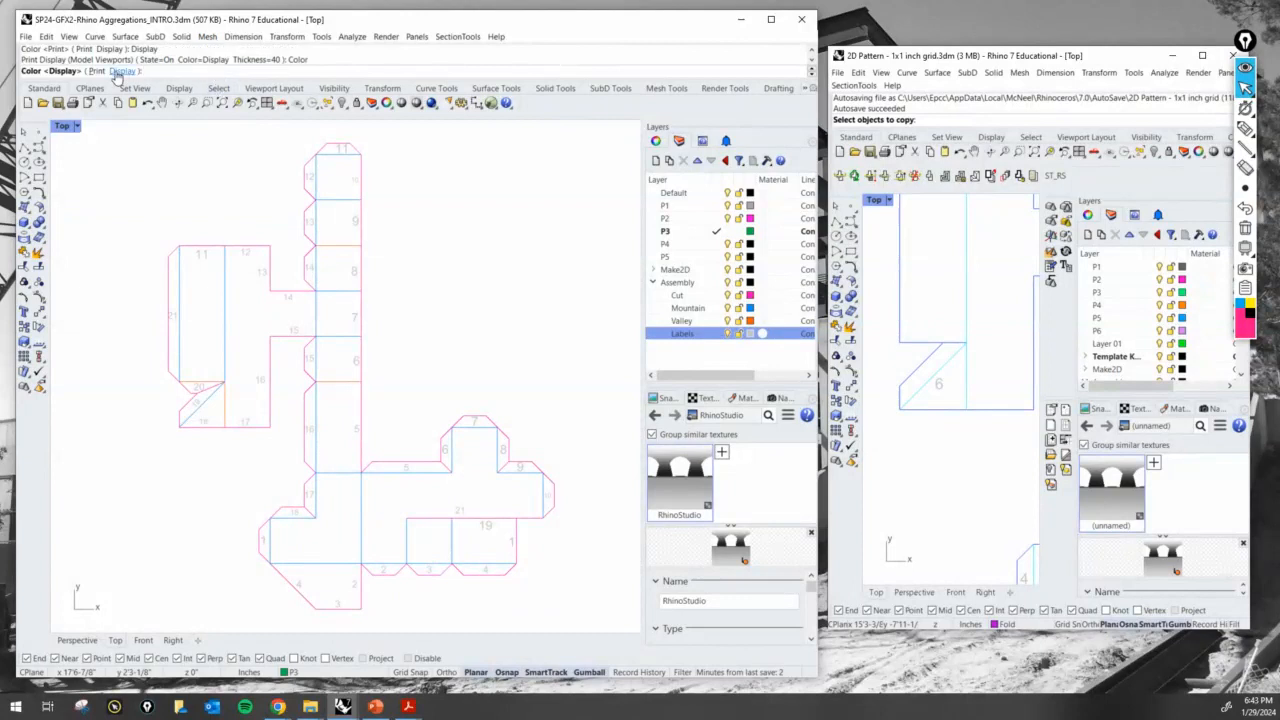
left_click(96, 72)
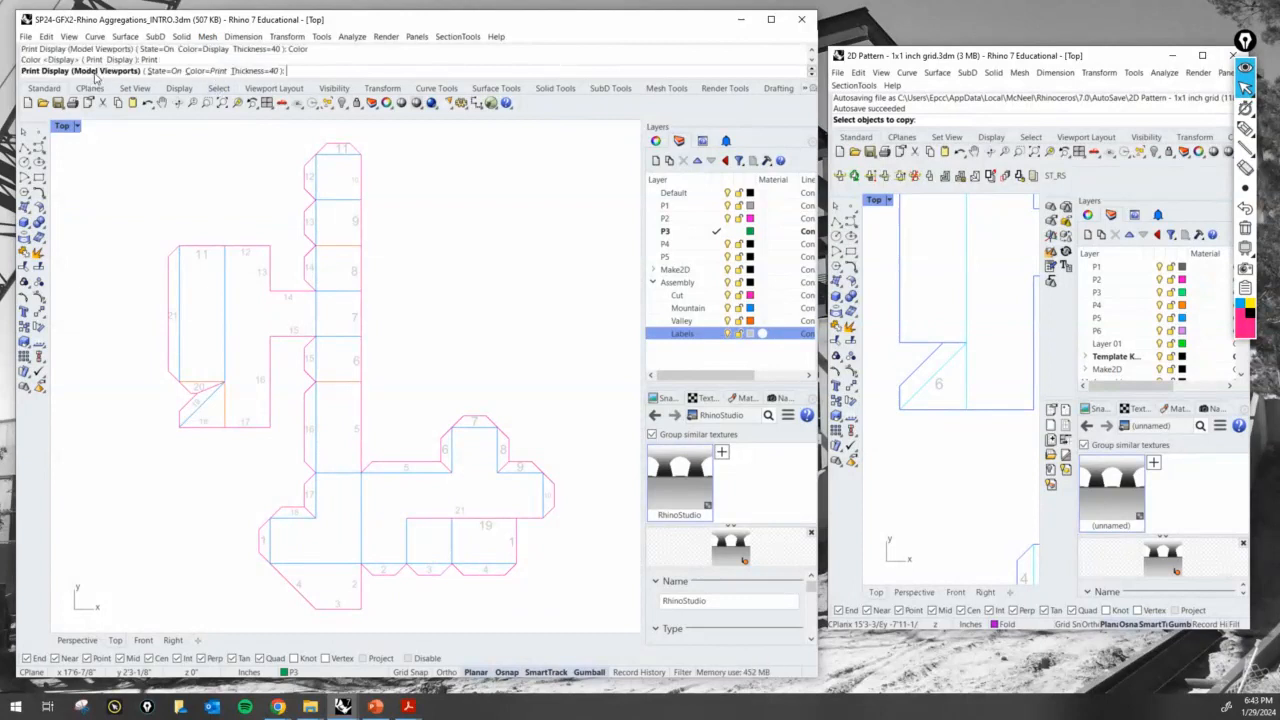
right_click(236, 182)
Open the print setup and change the Letter page orientation to Portrait
type("Print")
key("Return")
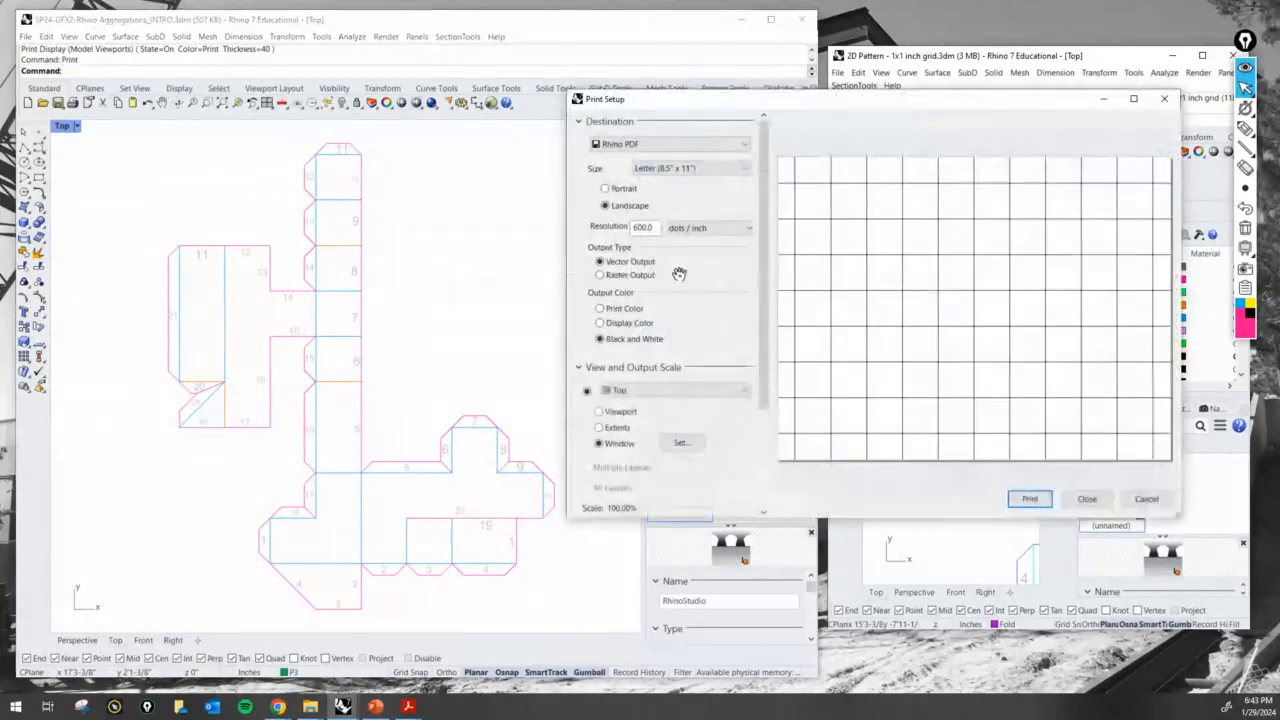
left_click(681, 443)
scroll(500, 340, "down", 10)
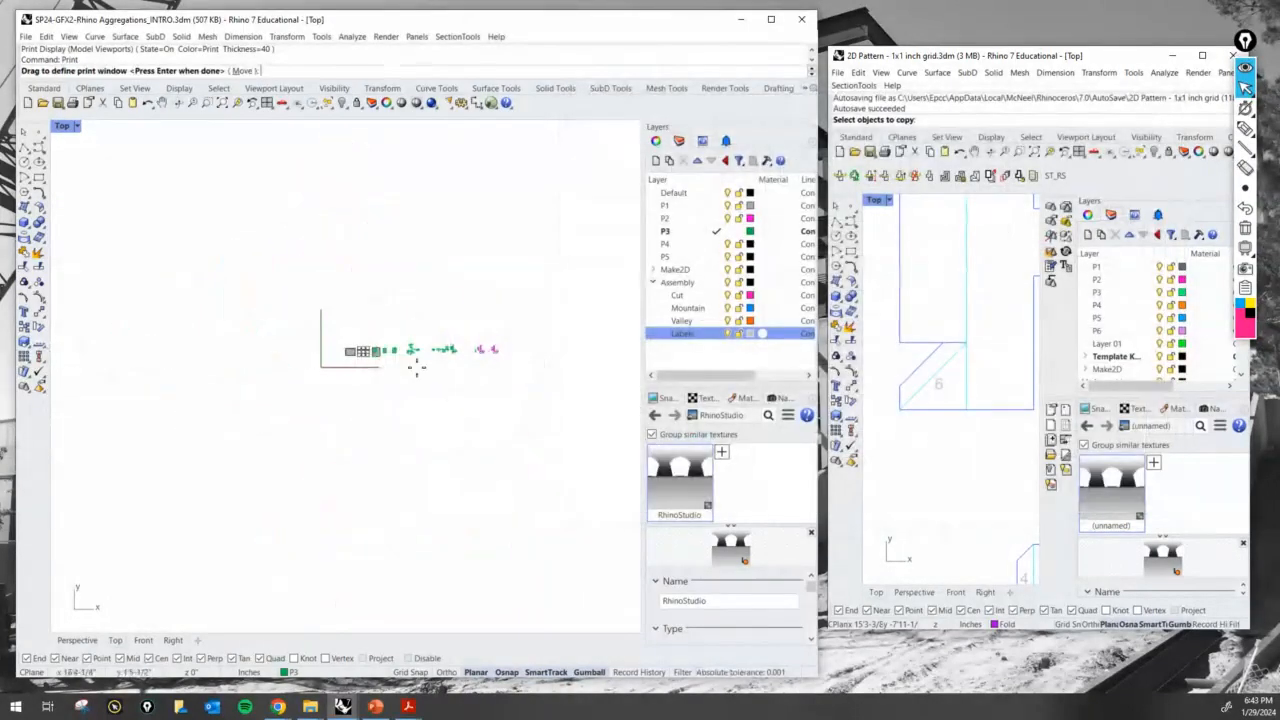
scroll(416, 368, "up", 5)
scroll(474, 338, "down", 2)
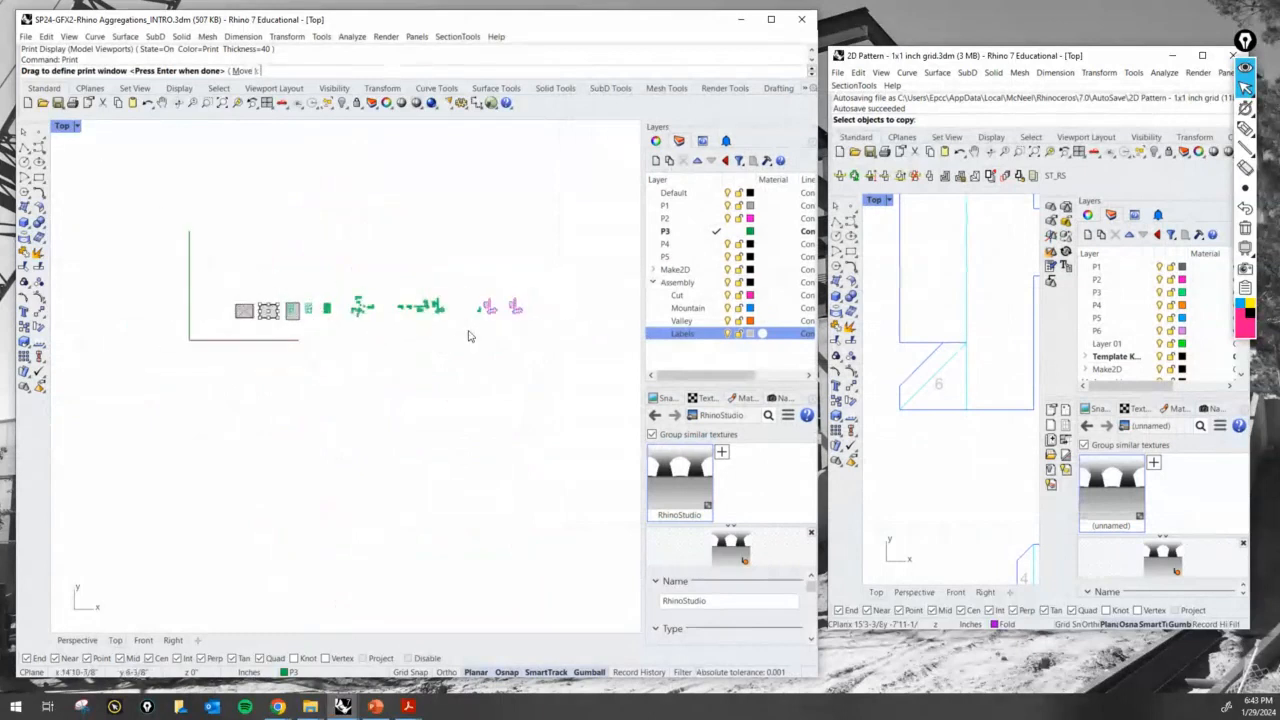
key("Return")
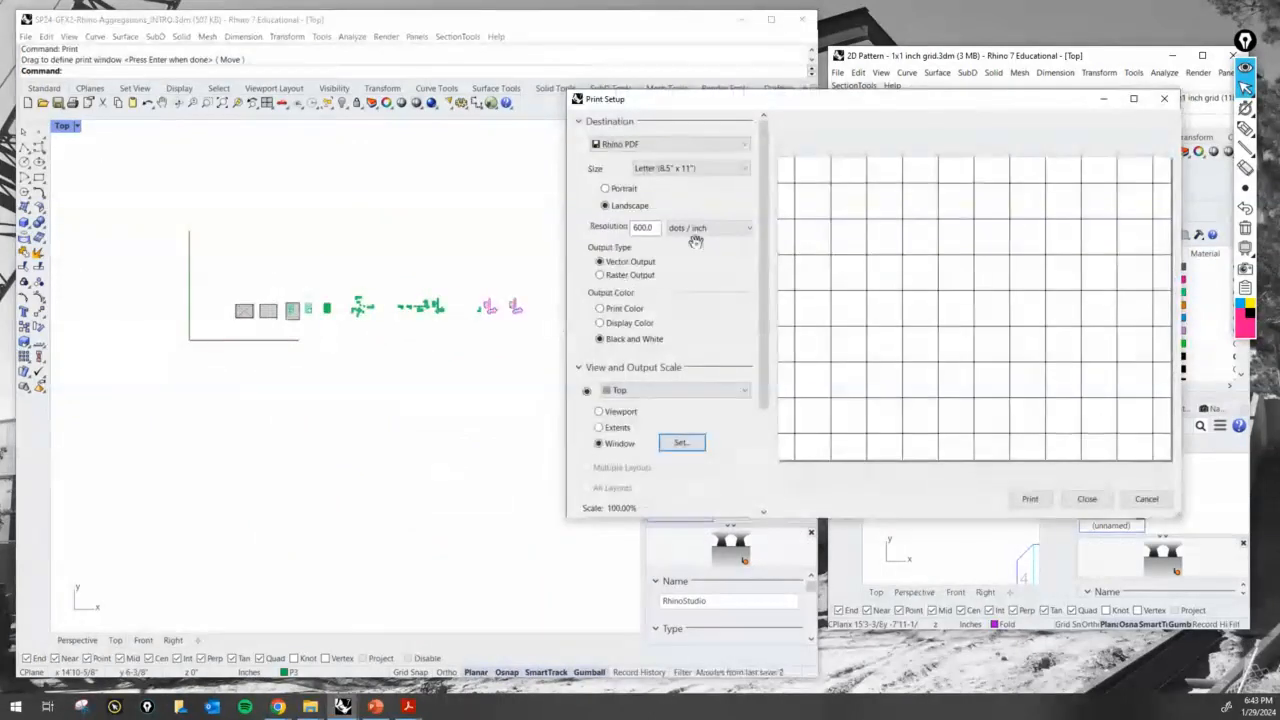
left_click(606, 189)
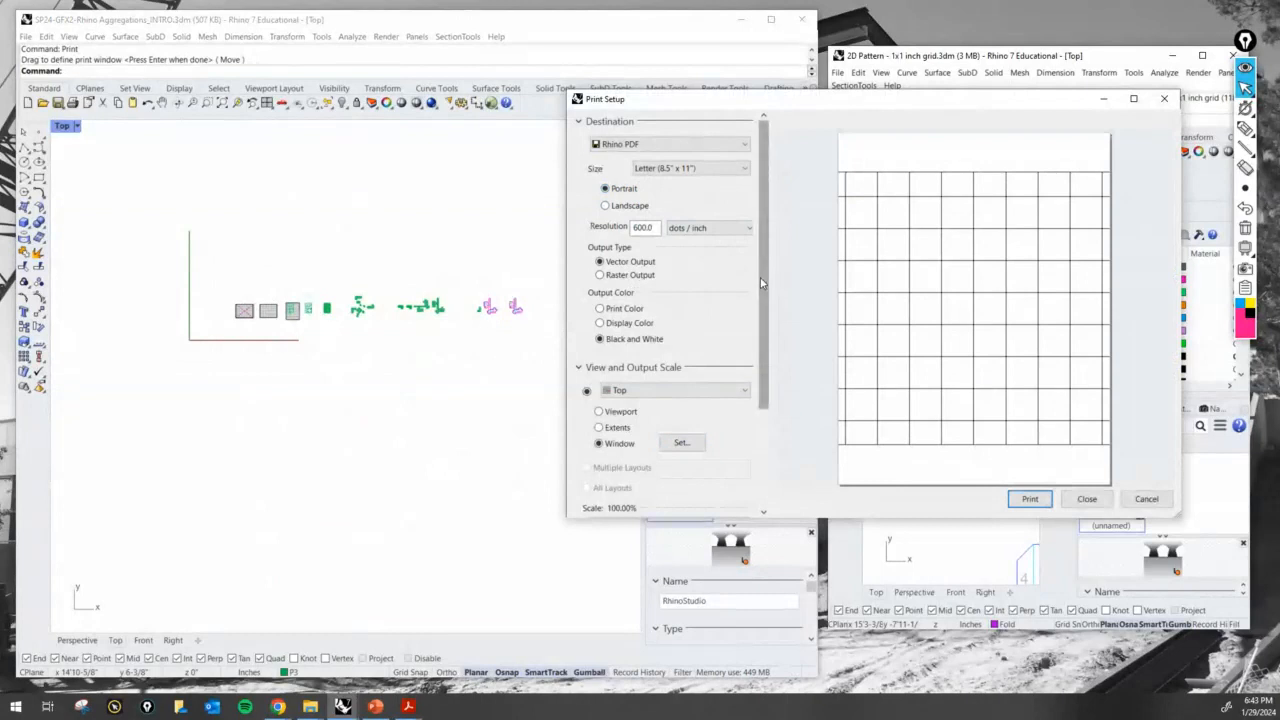
Move the print window from the grid sheets onto the original unfolded pattern beside the green 3D model
left_click(681, 442)
scroll(280, 234, "up", 3)
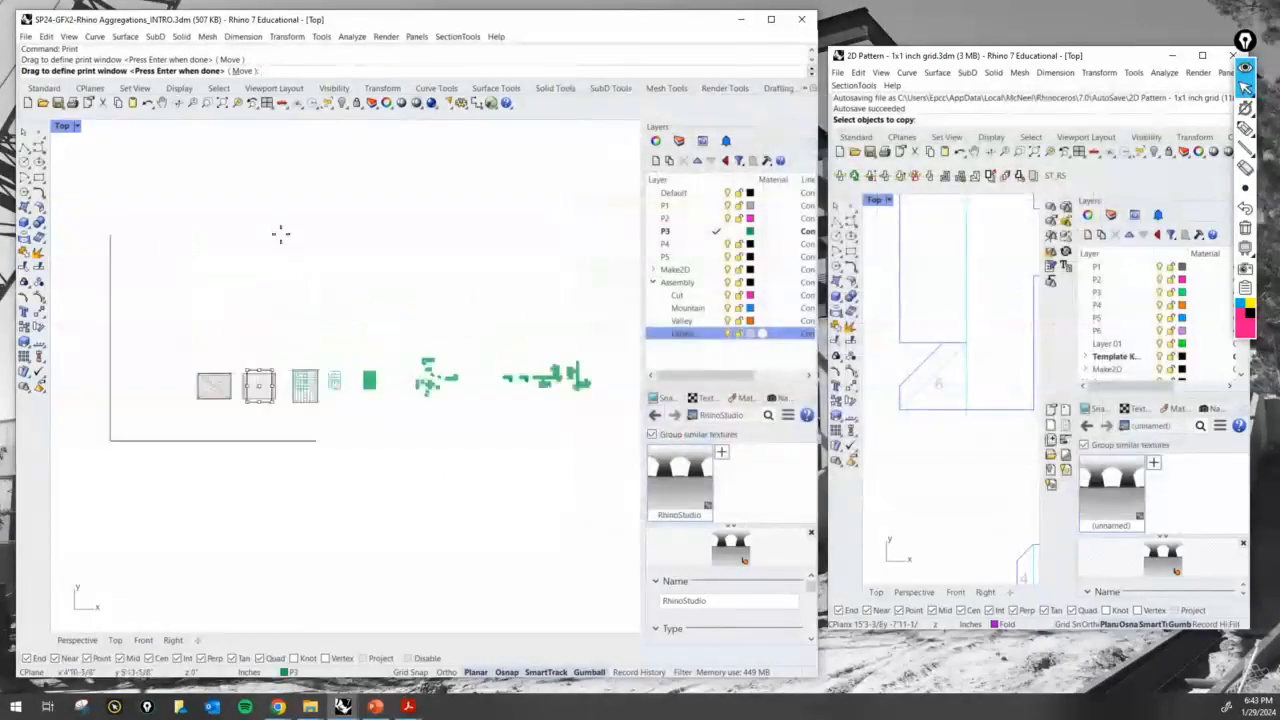
scroll(271, 374, "up", 3)
left_click(246, 72)
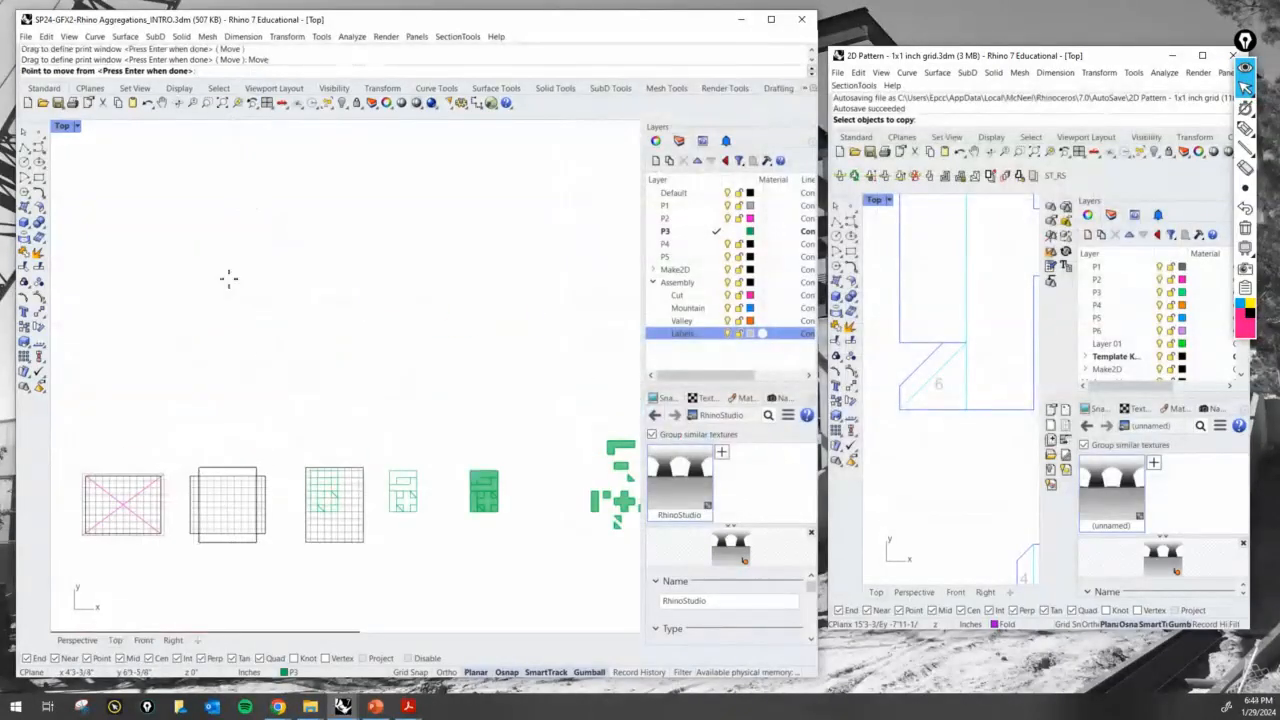
left_click(234, 434)
scroll(238, 396, "down", 6)
scroll(250, 380, "up", 12)
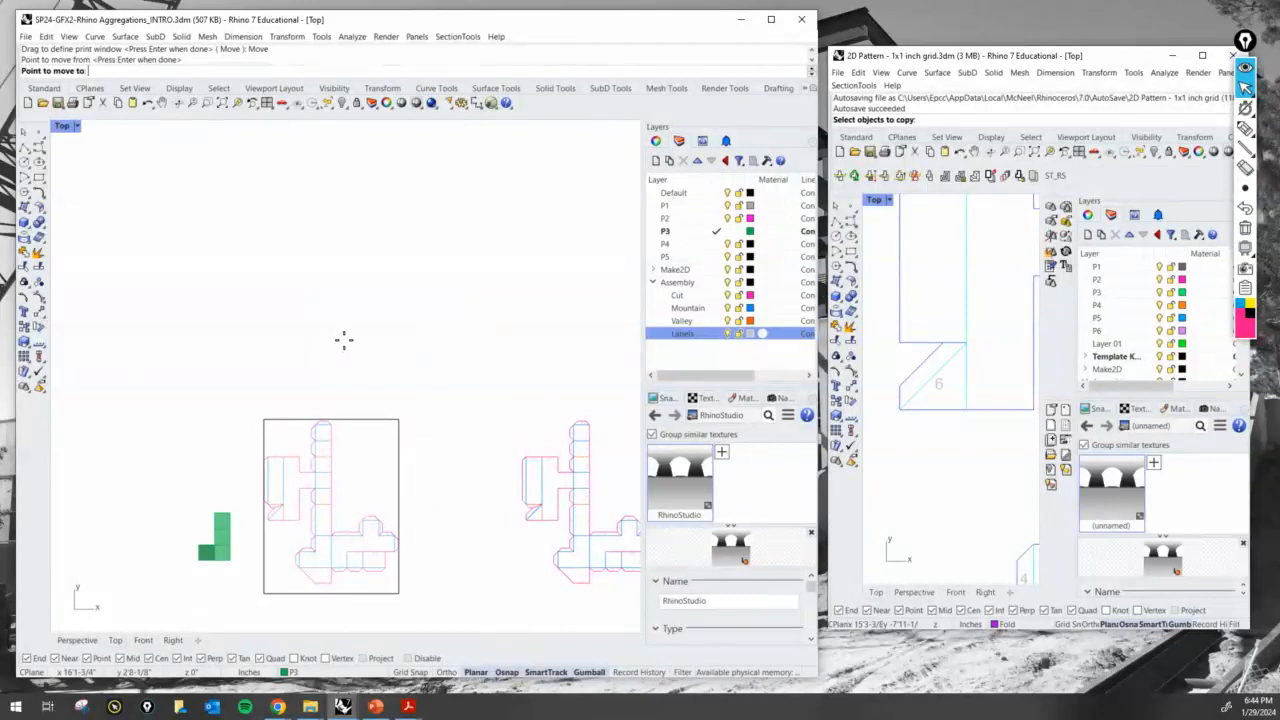
left_click(343, 340)
Examine how flap 10's outer edge sits against the print window's border and check the whole pattern's fit
scroll(340, 400, "up", 6)
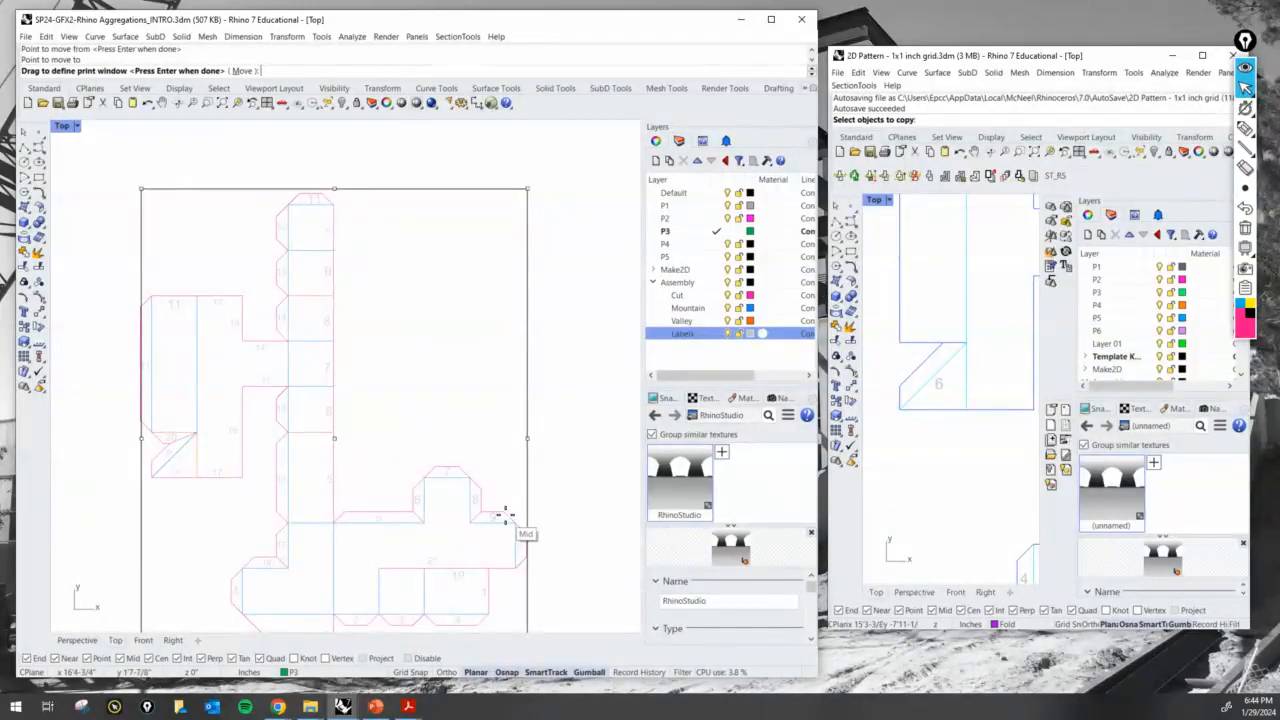
scroll(540, 535, "up", 5)
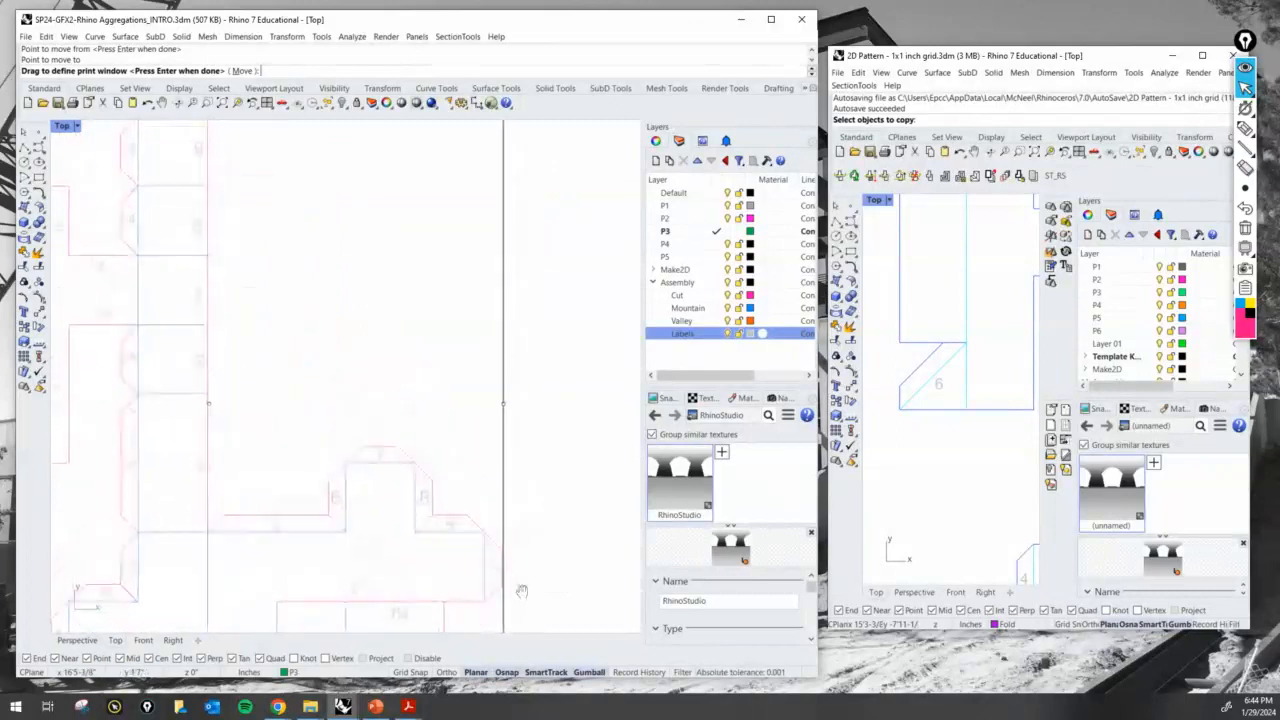
scroll(515, 560, "down", 4)
scroll(508, 565, "up", 6)
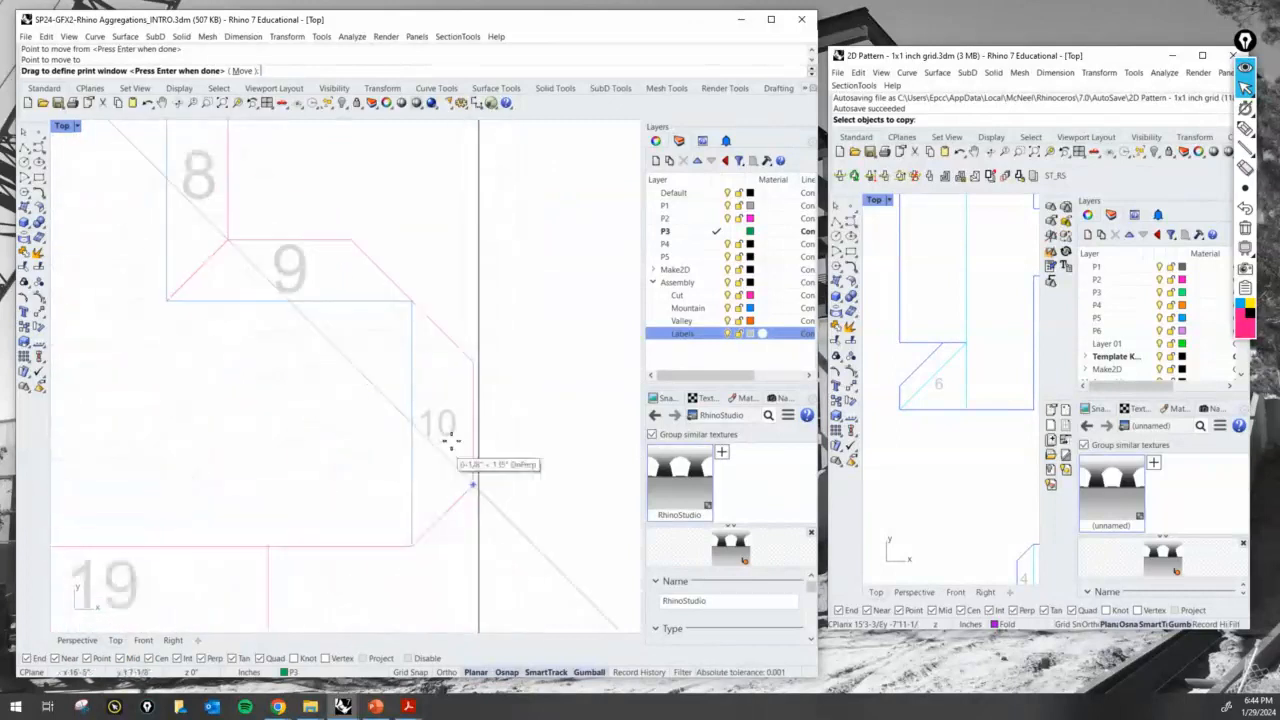
scroll(457, 374, "down", 5)
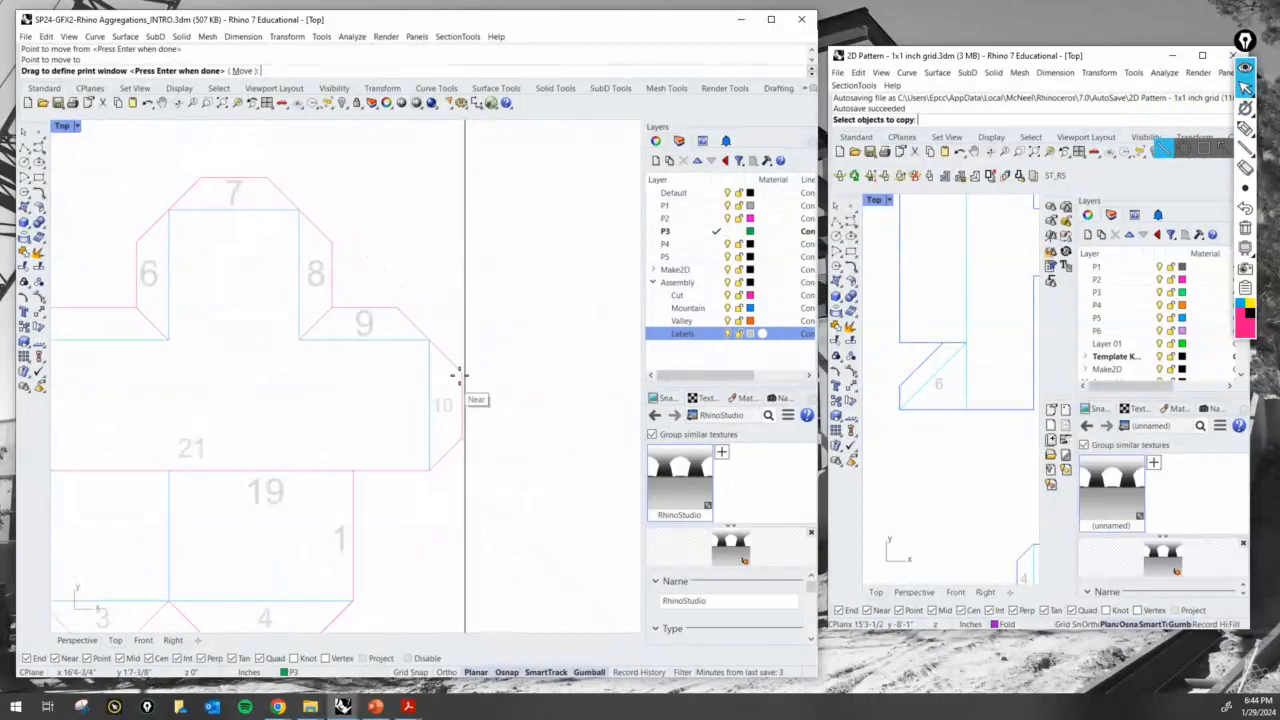
scroll(481, 359, "down", 4)
right_click_drag(480, 357, 503, 449)
scroll(483, 423, "up", 2)
Annotate the tight spots between the pattern and the print window, clear the marks, and close the print setup
left_click(1245, 128)
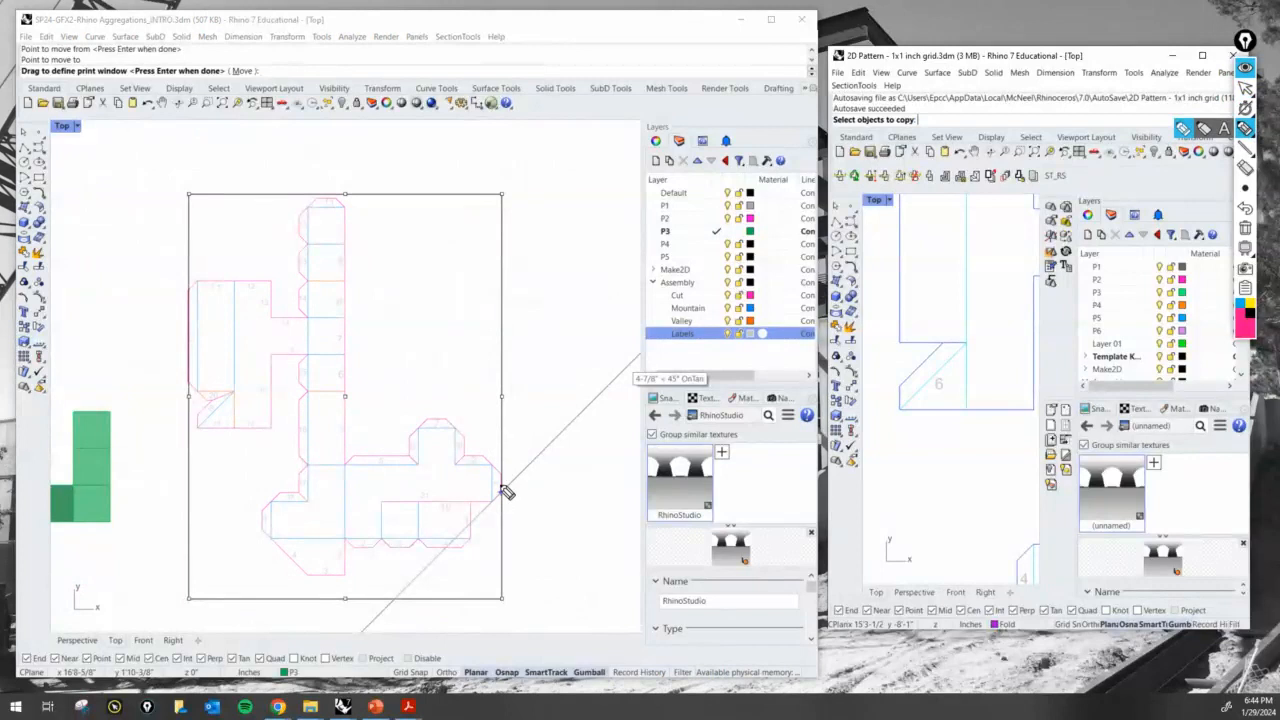
mouse_move(502, 491)
left_mouse_down()
mouse_move(502, 470)
mouse_move(502, 493)
left_mouse_up()
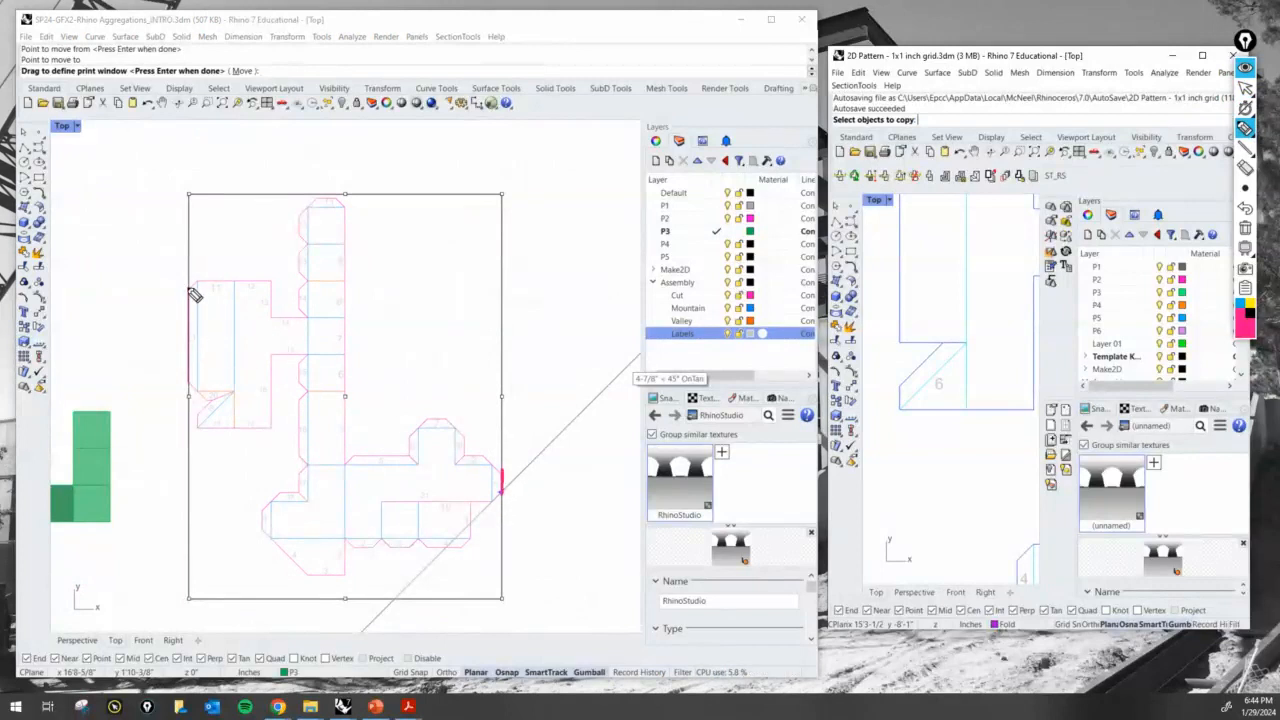
left_click_drag(195, 295, 190, 378)
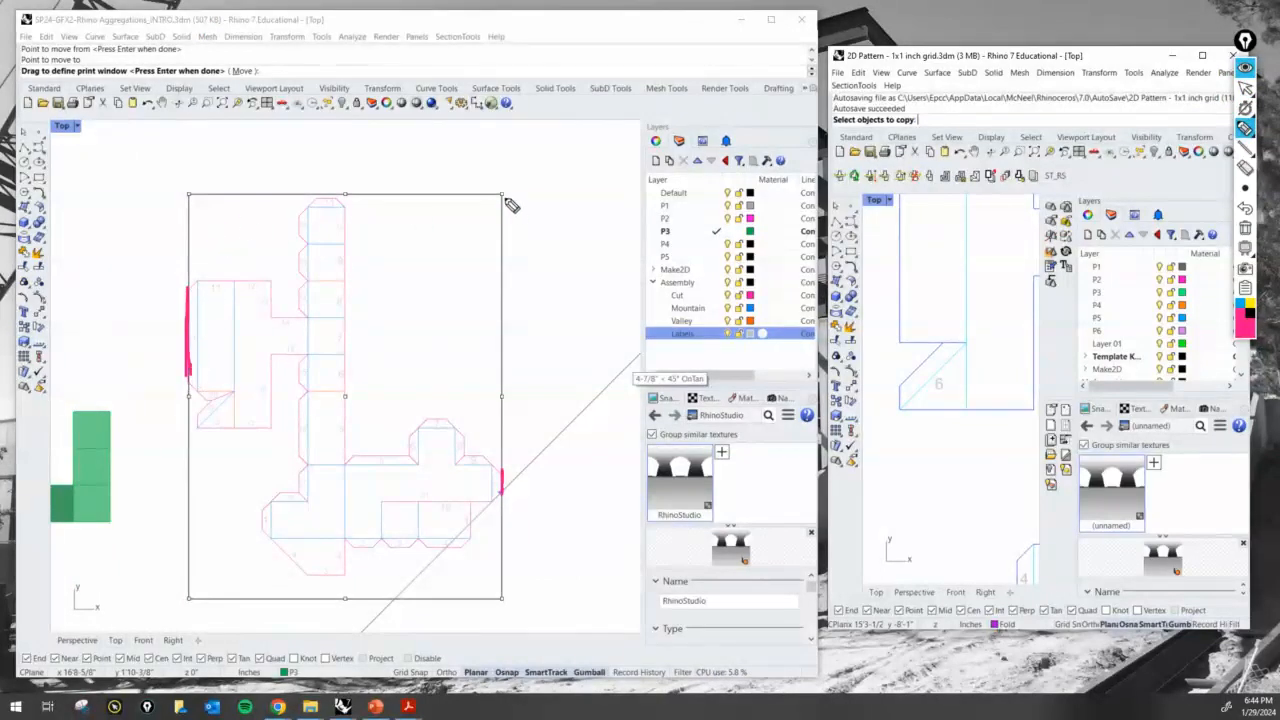
left_click_drag(476, 197, 491, 240)
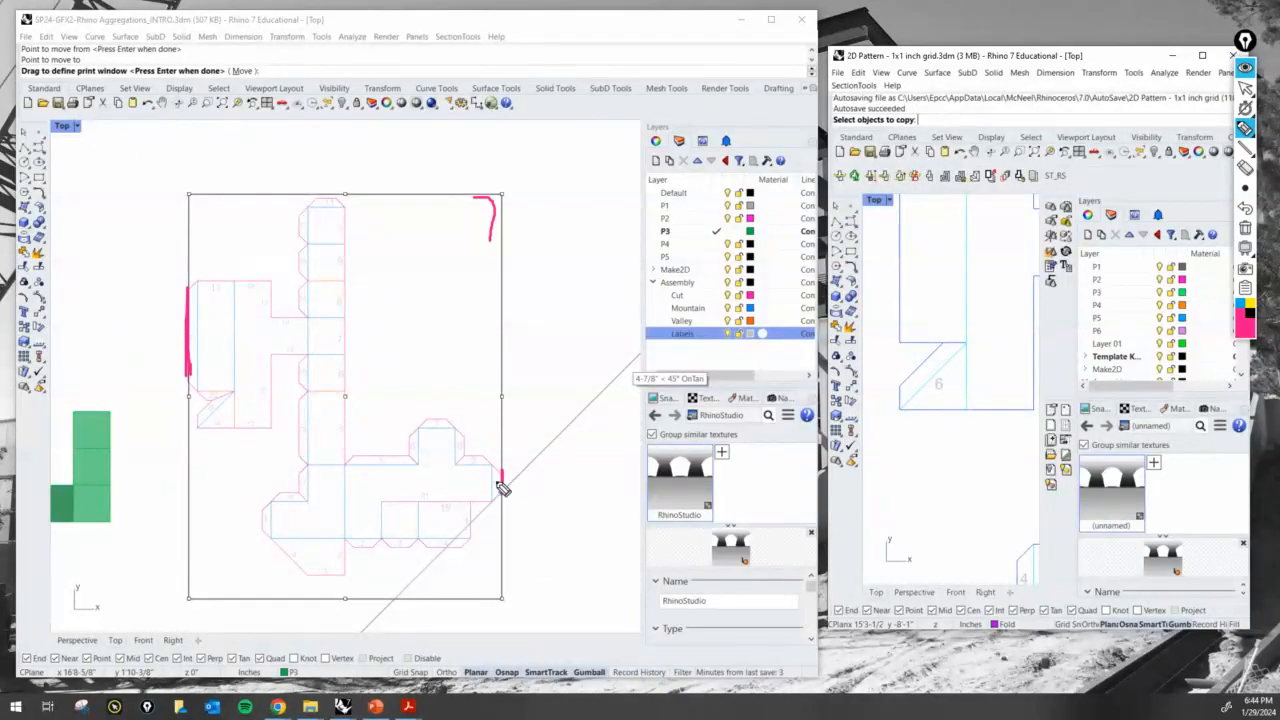
left_click_drag(498, 484, 491, 474)
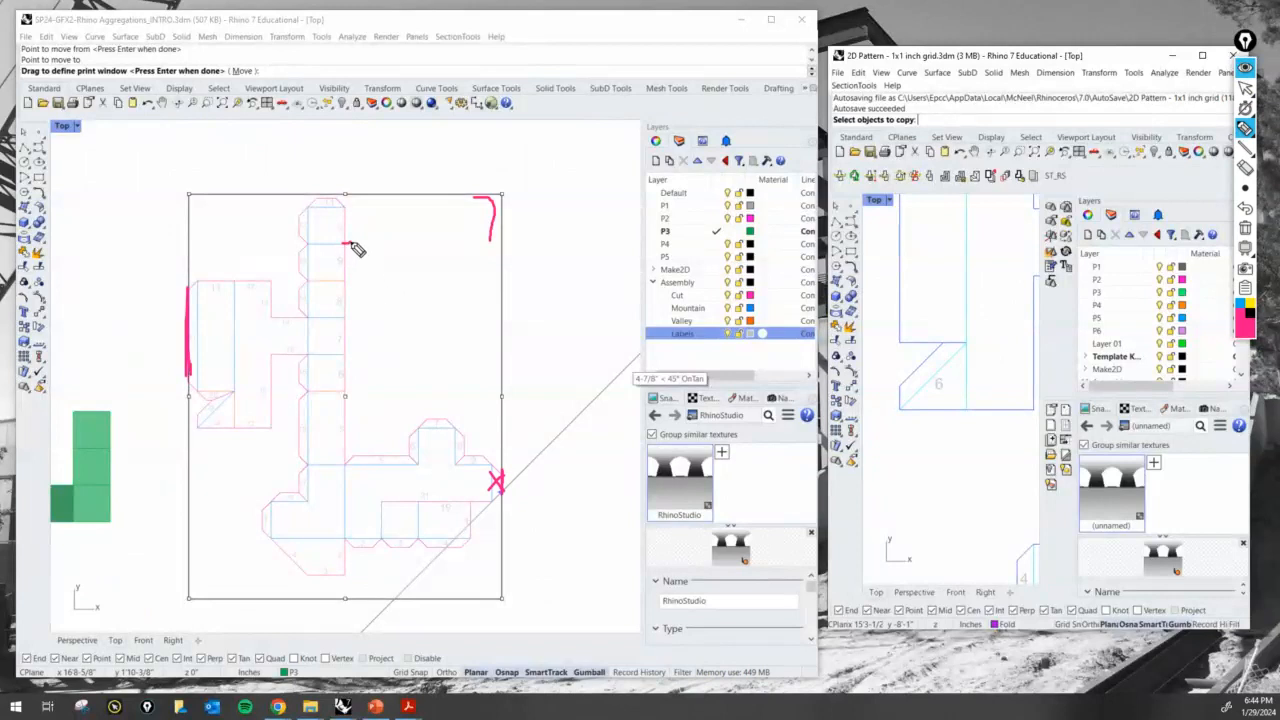
left_click_drag(357, 249, 357, 232)
left_click(1245, 228)
left_click(1245, 88)
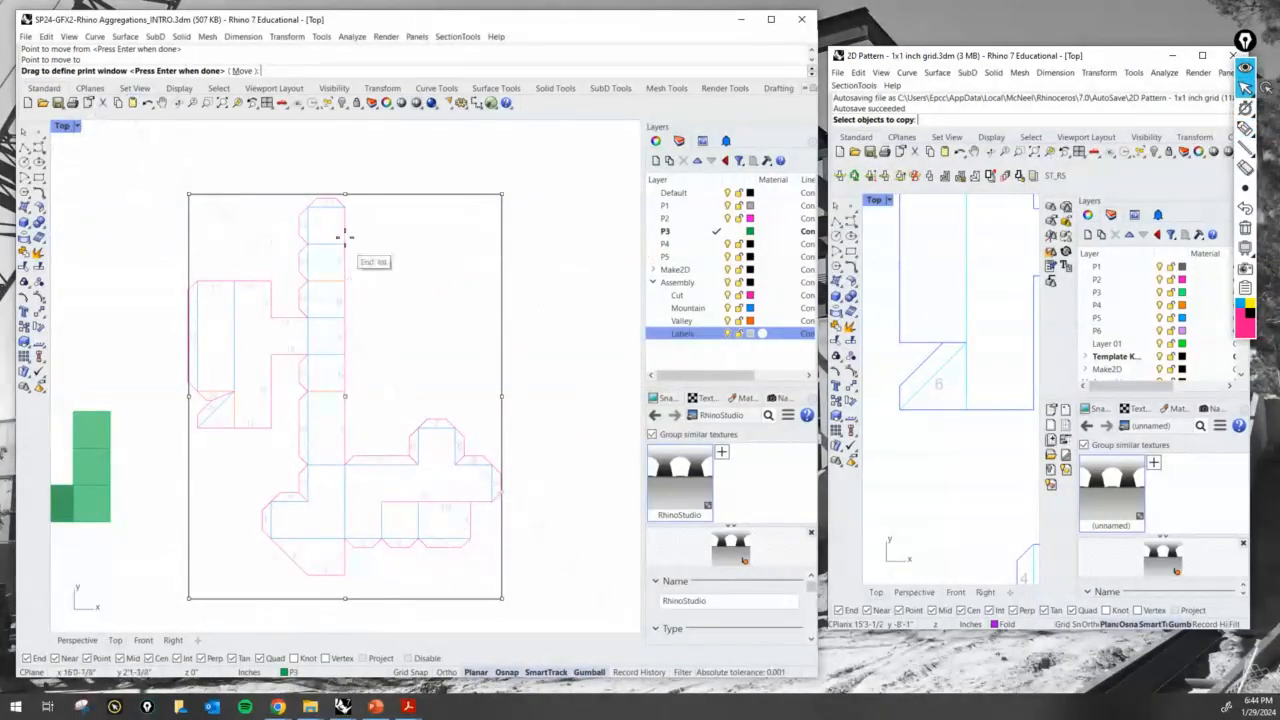
key("Escape")
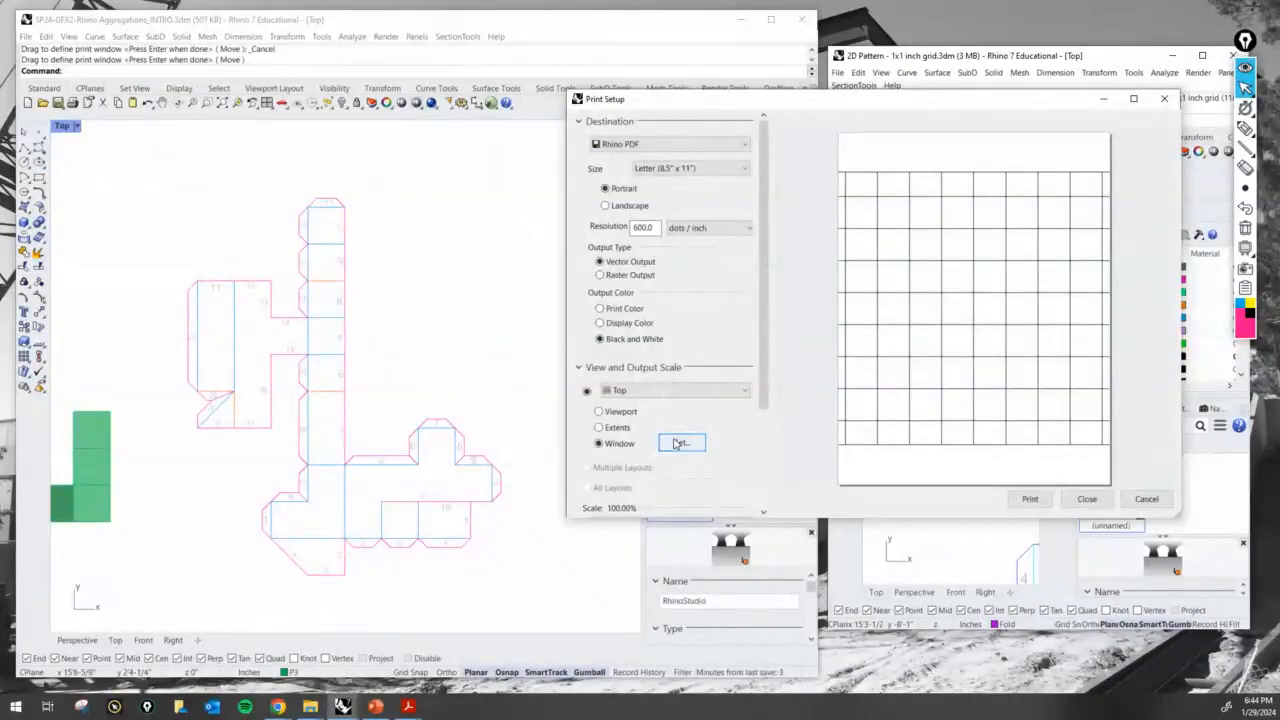
left_click(1089, 498)
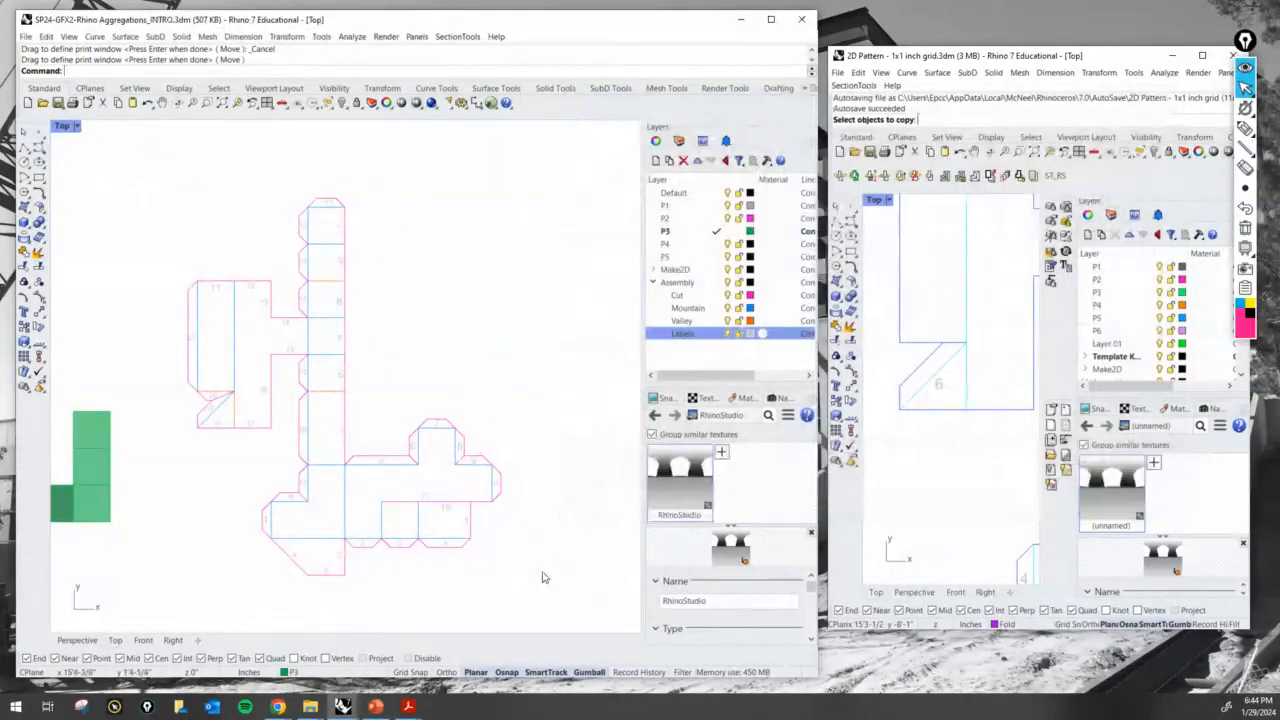
Move flap 10's three outline curves from the end of the lower arm to the outer edge of the strip's top square
scroll(512, 470, "up", 5)
scroll(515, 452, "down", 3)
right_click_drag(514, 451, 505, 527)
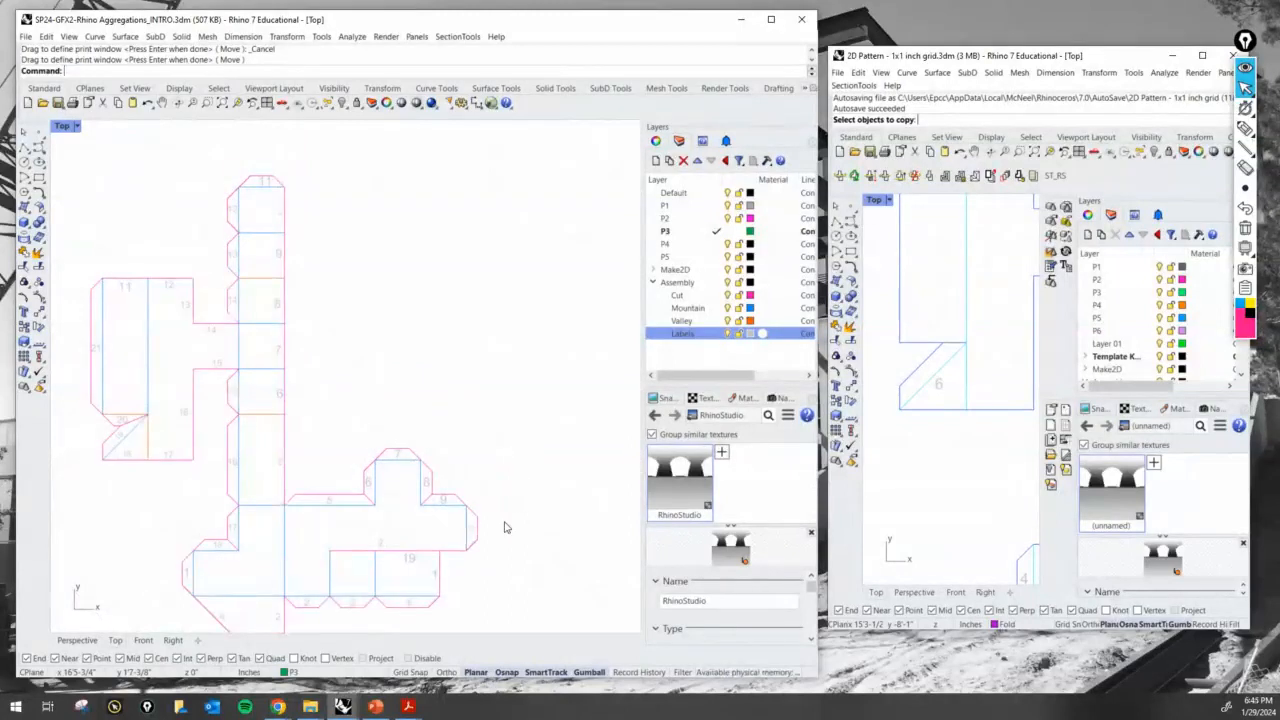
key("Return")
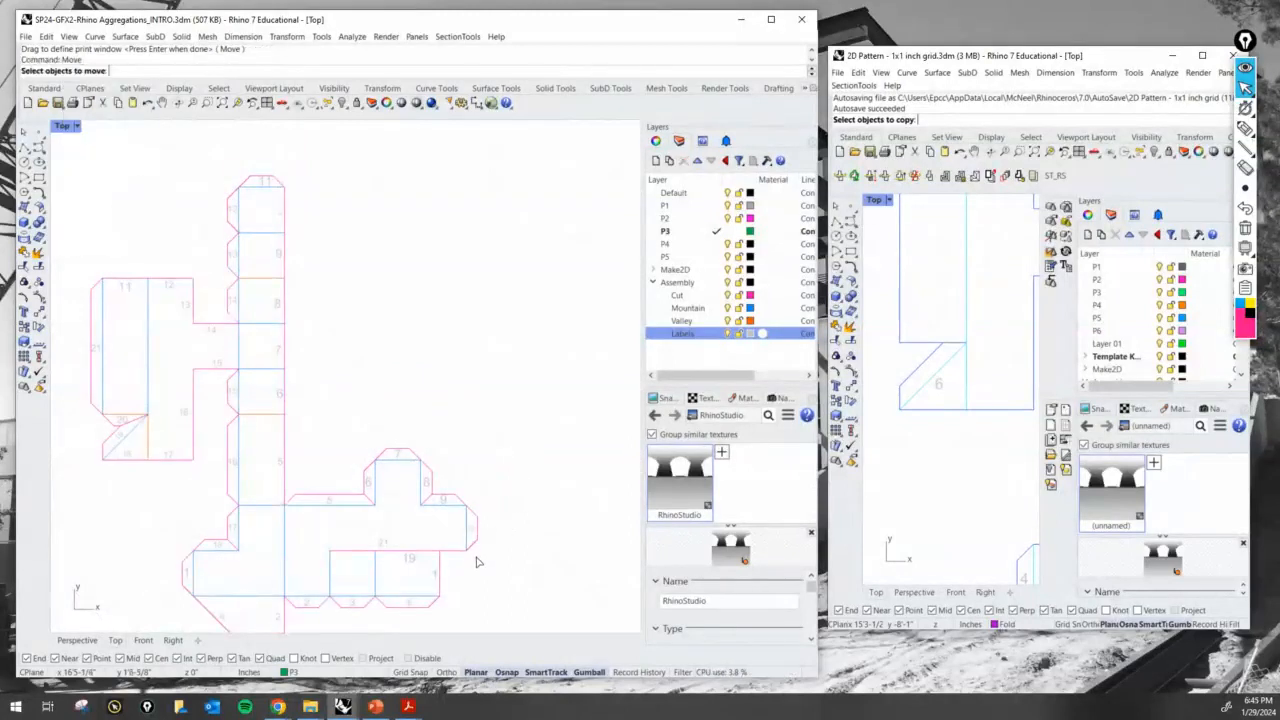
scroll(483, 553, "up", 2)
left_click(470, 495)
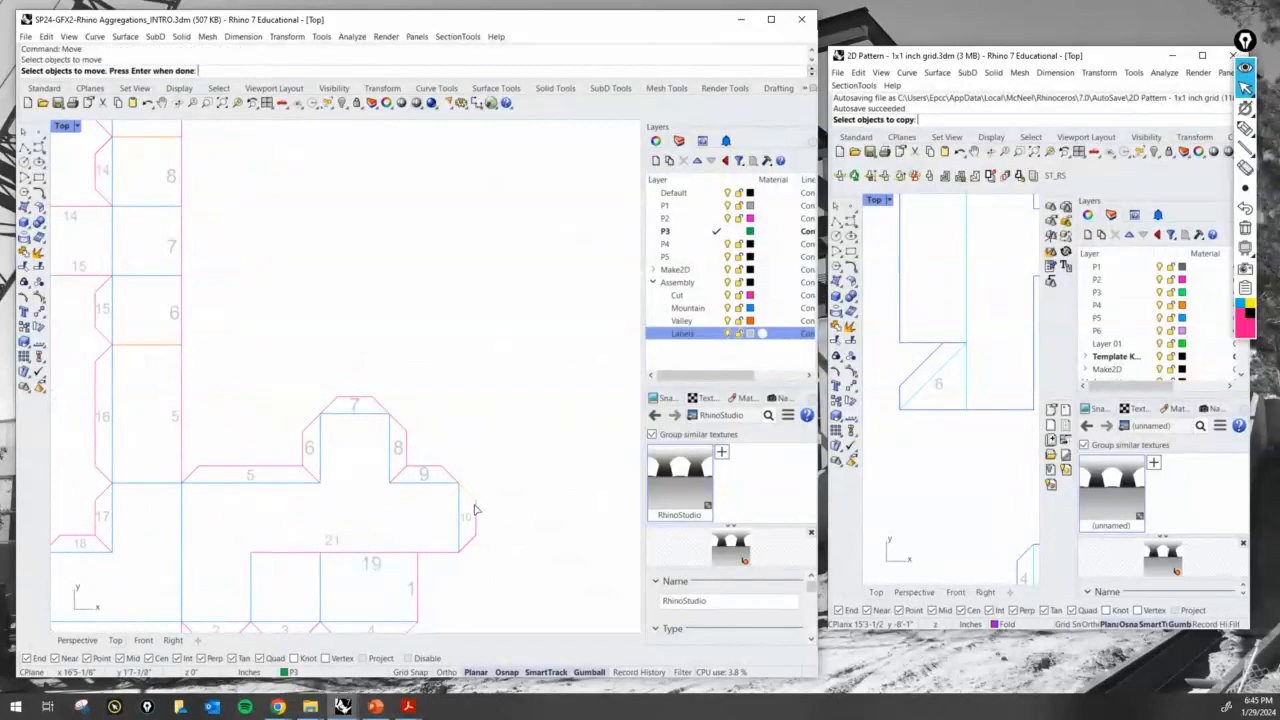
left_click(476, 521)
left_click(473, 539)
key("Return")
left_click(458, 486)
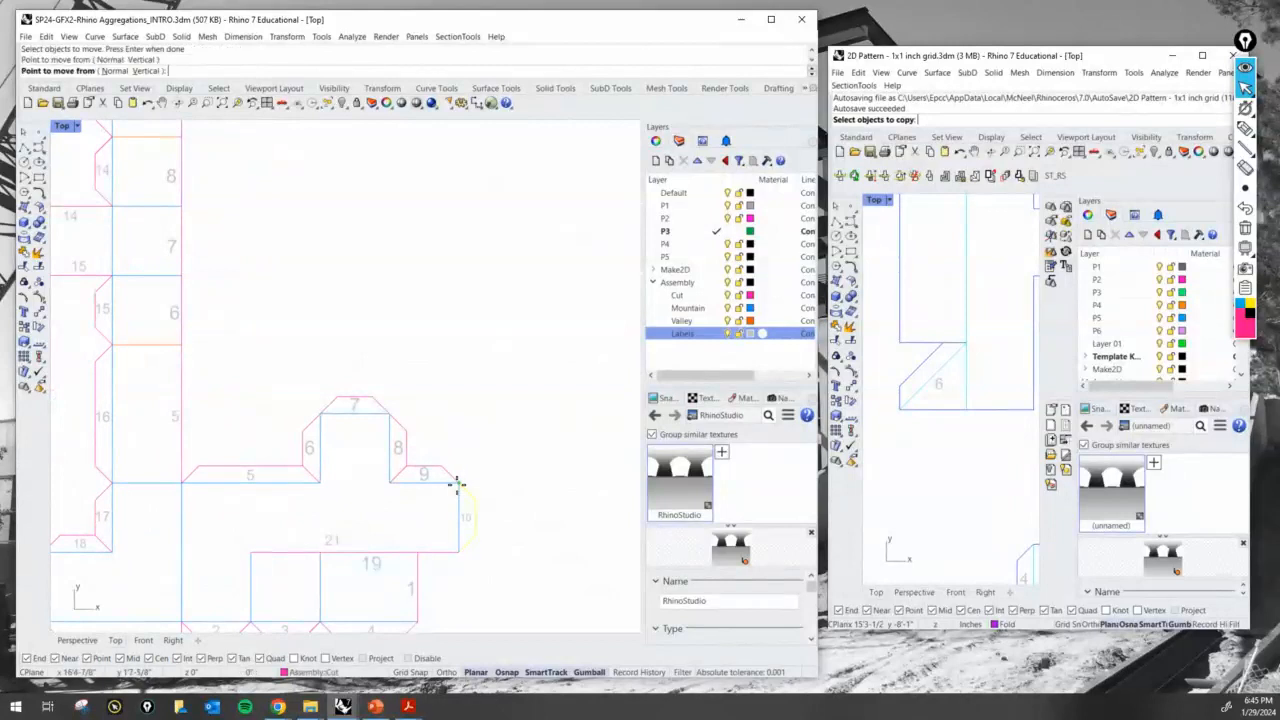
scroll(386, 349, "down", 3)
scroll(337, 294, "up", 3)
left_click(341, 283)
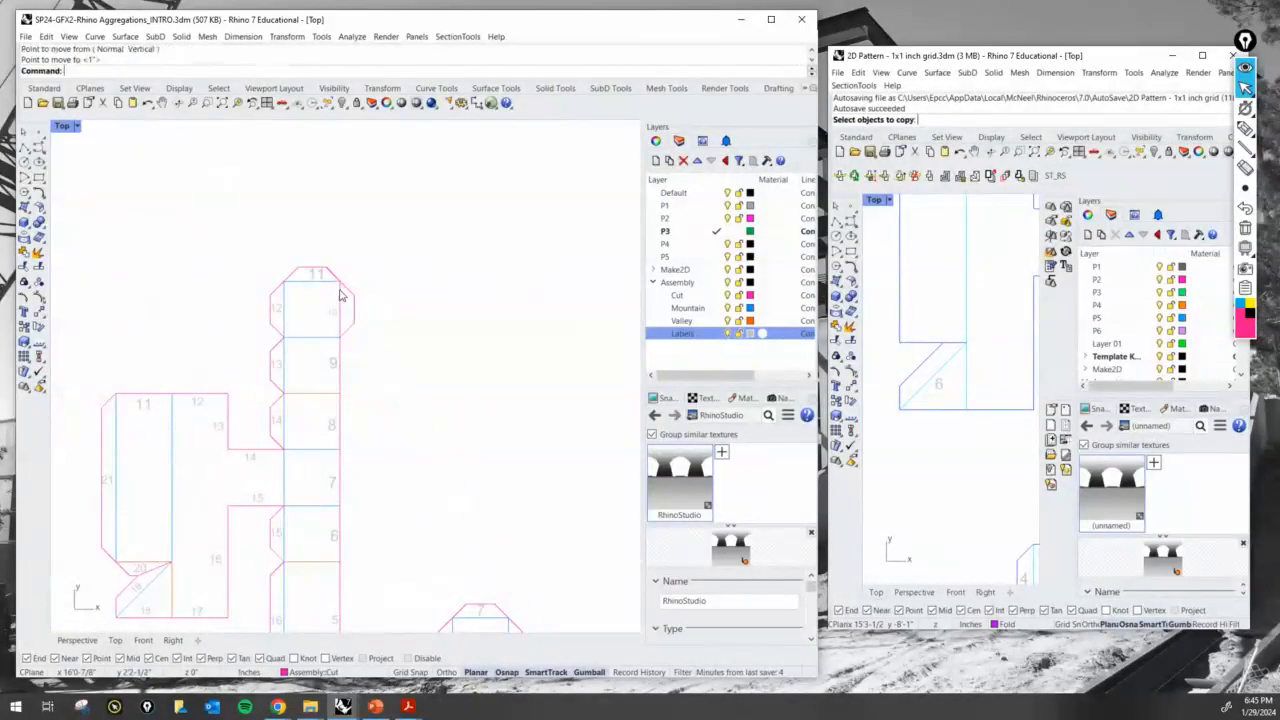
Shift the top square's label 10 into the relocated flap and put the fold line between them on the Mountain layer
scroll(342, 290, "up", 3)
left_click(336, 352)
left_click_drag(362, 356, 404, 357)
left_click(341, 331)
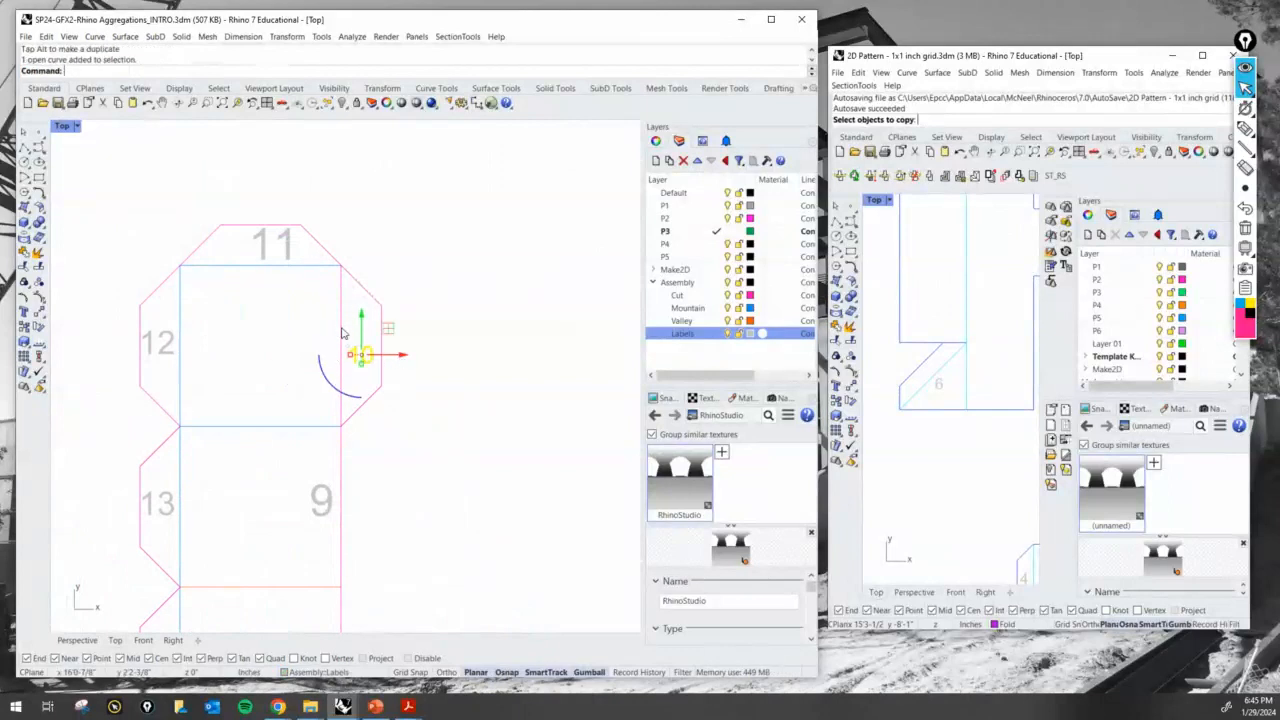
left_click(310, 672)
left_click(347, 637)
key("Escape")
Shift the lower arm's label 10 inside its face and put the arm's end edge on the Cut layer
scroll(427, 508, "down", 5)
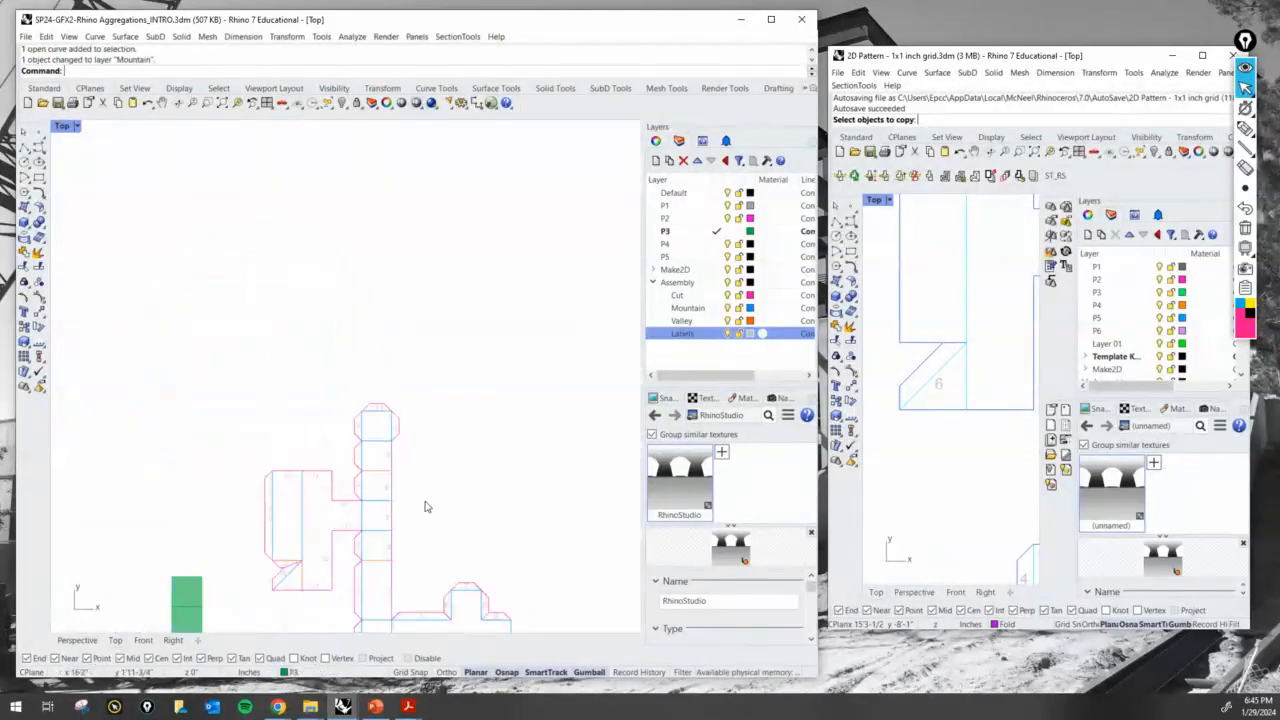
scroll(354, 337, "up", 8)
left_click(457, 423)
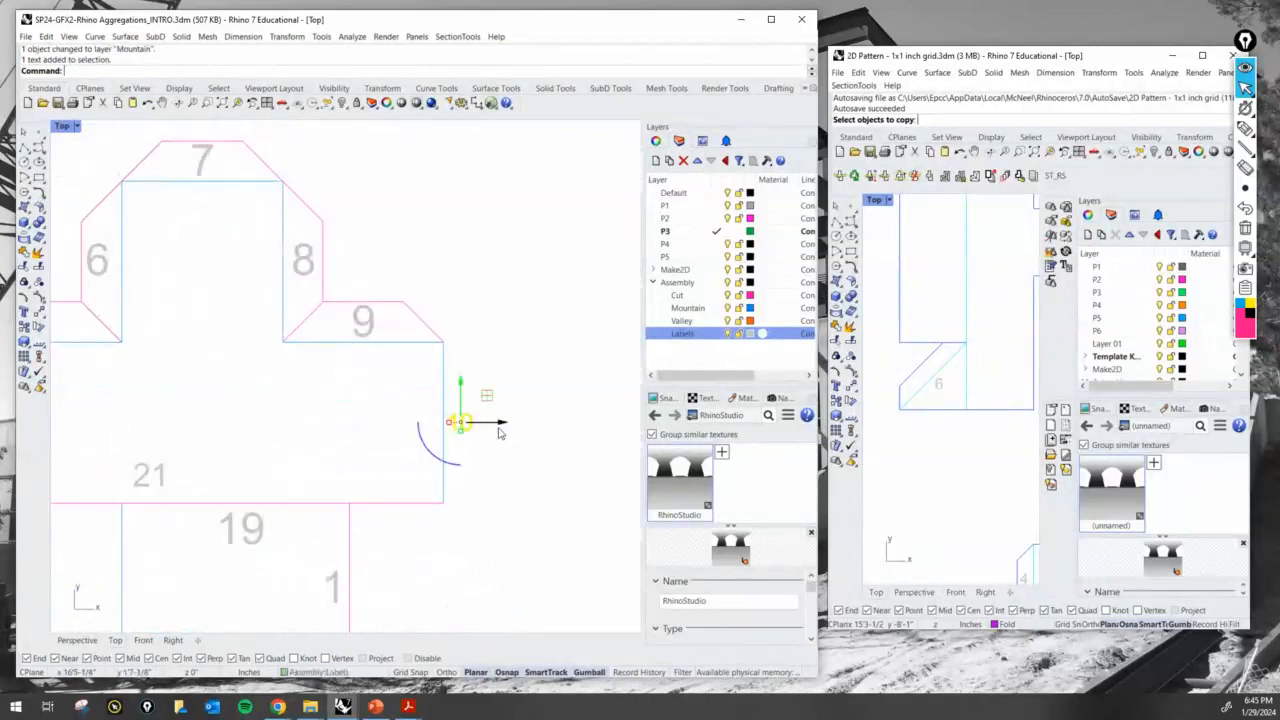
left_click_drag(500, 432, 457, 432)
left_click(444, 480)
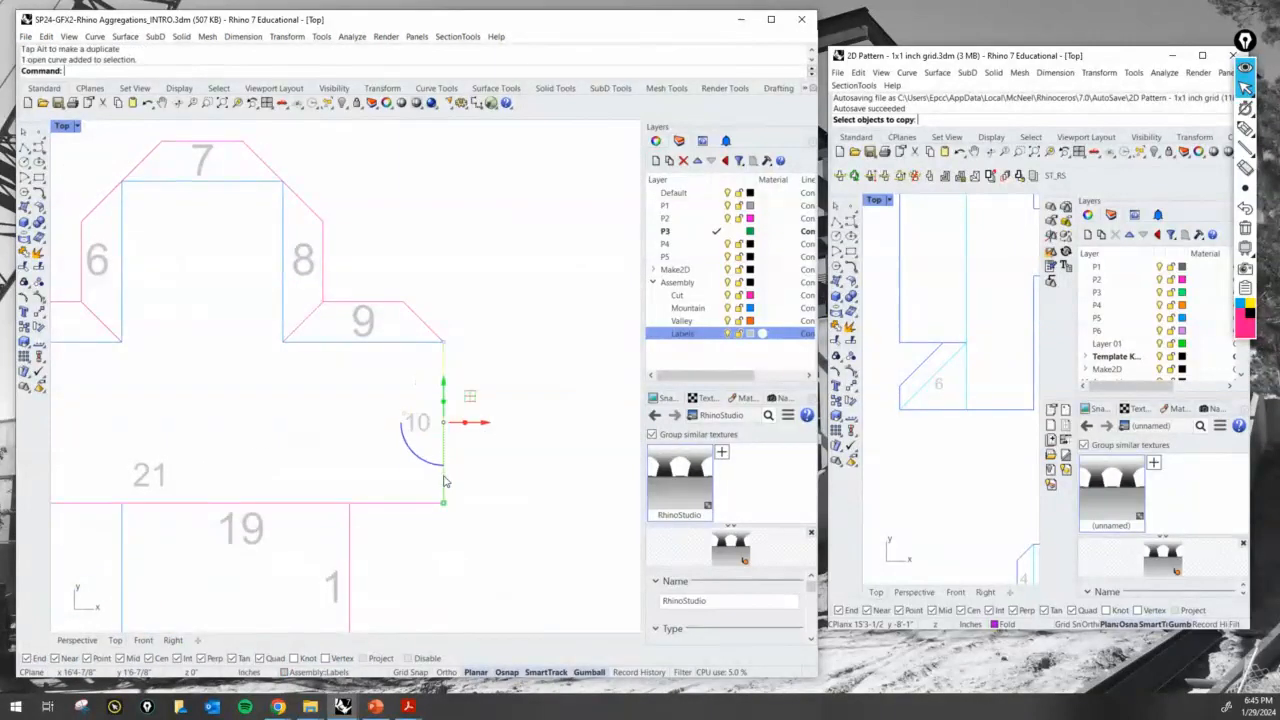
left_click(315, 672)
left_click(349, 628)
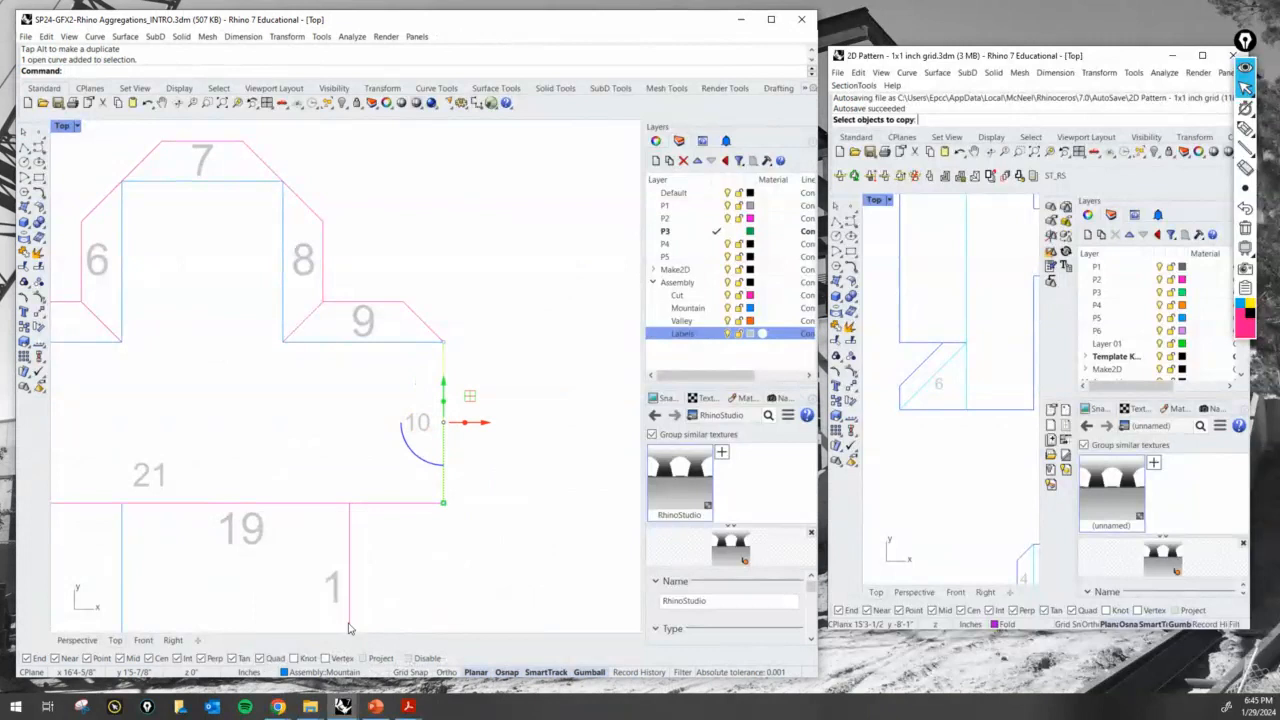
scroll(471, 563, "down", 6)
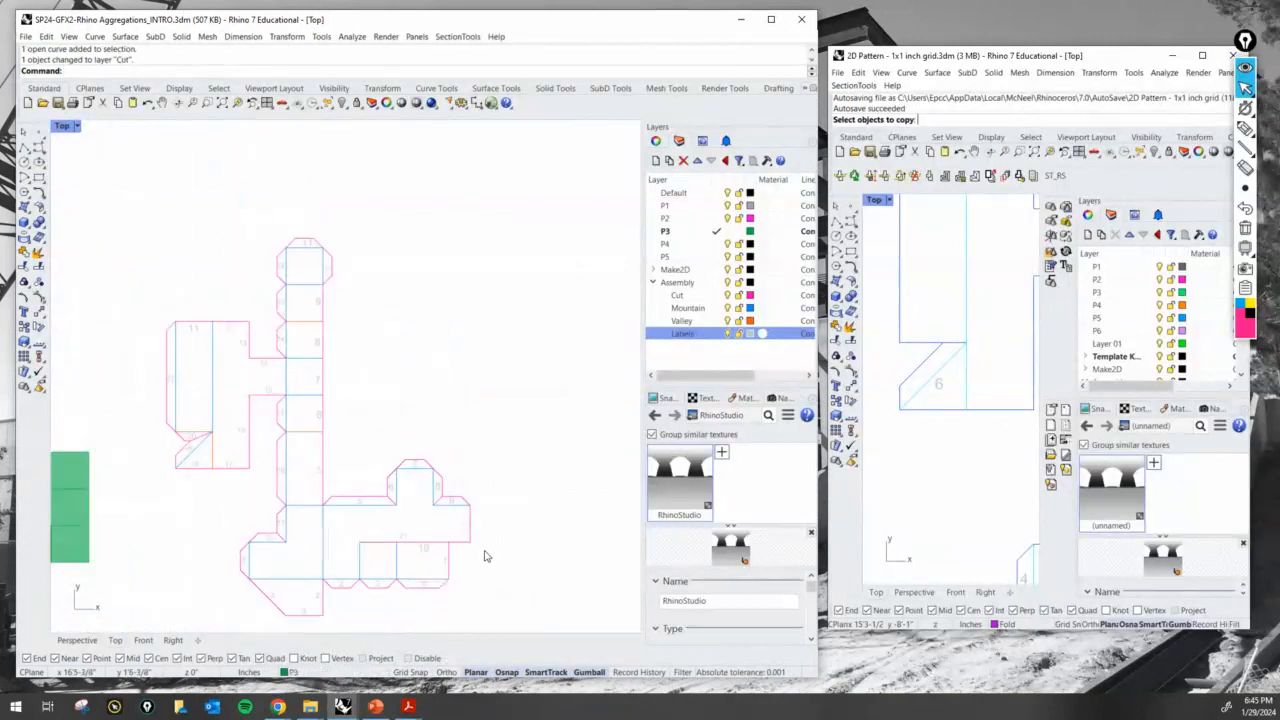
Open the print setup and start setting the print window in the Top view
scroll(478, 535, "up", 6)
scroll(478, 534, "down", 6)
right_click_drag(397, 477, 472, 436)
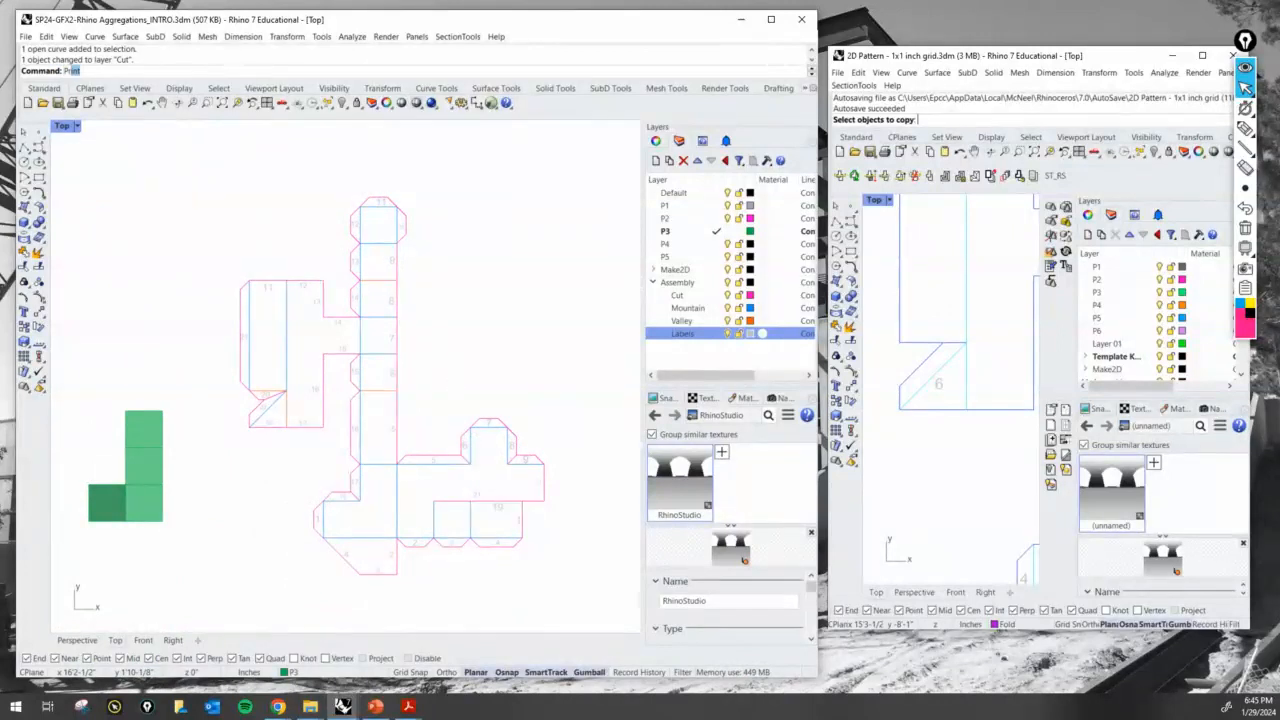
key("Return")
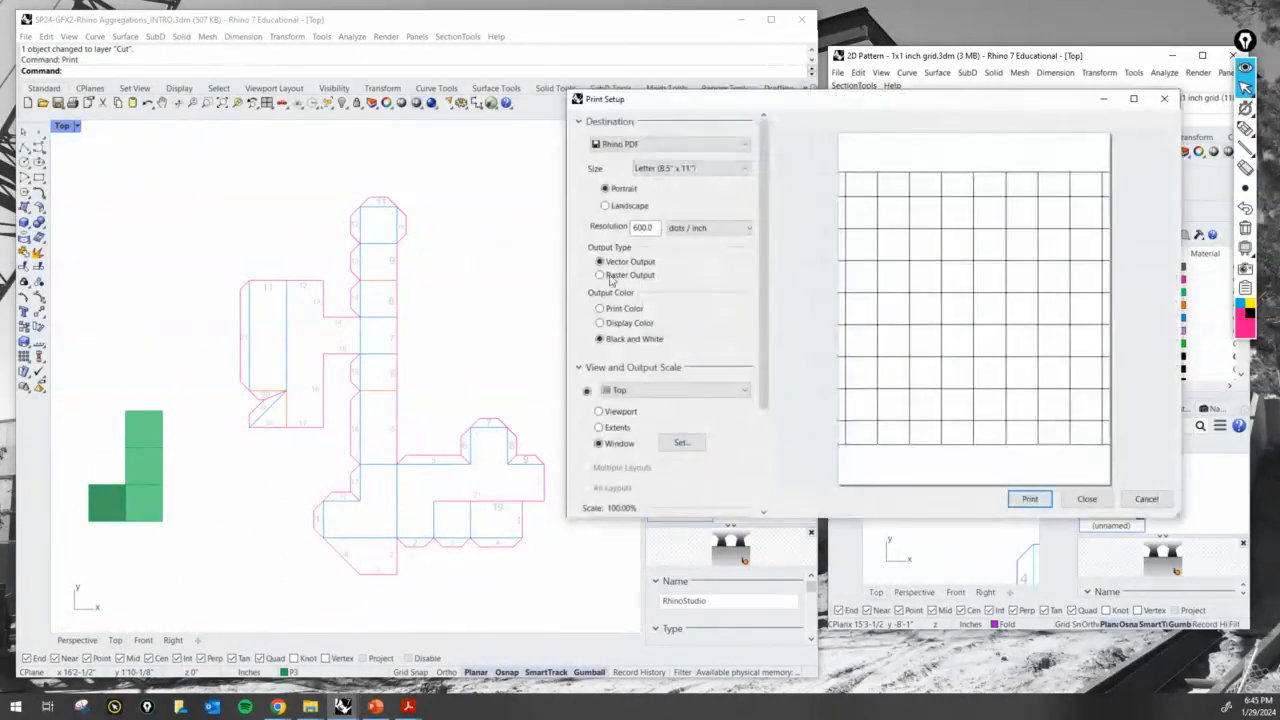
left_click(681, 442)
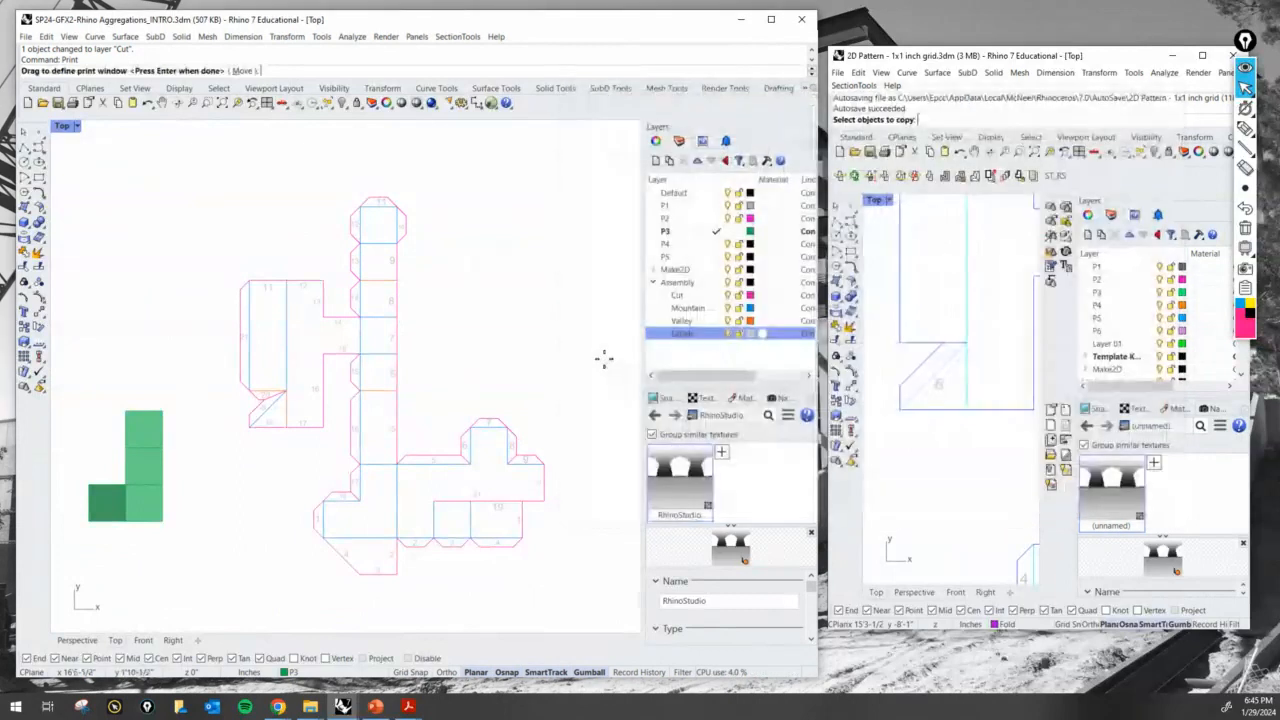
scroll(530, 341, "down", 5)
scroll(530, 341, "down", 3)
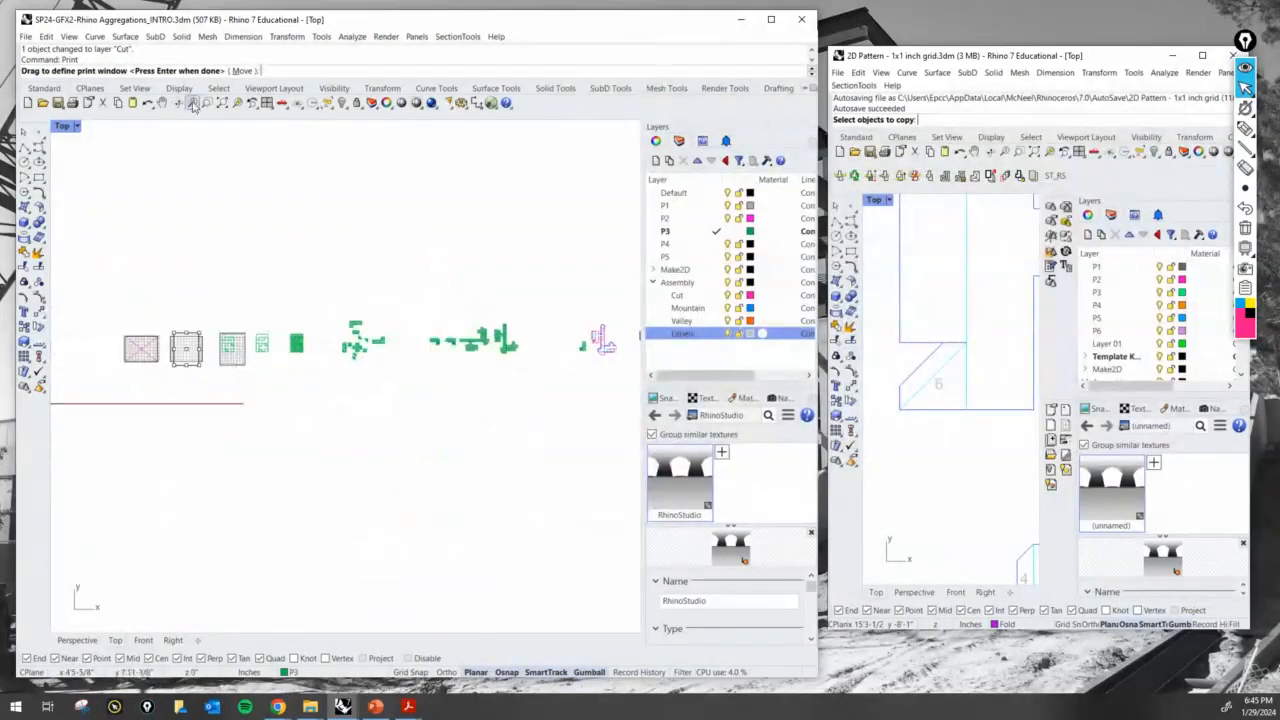
Move the print window from the grid sheets onto the revised pattern beside the green 3D model
left_click(243, 70)
scroll(184, 322, "up", 7)
left_click(196, 315)
scroll(230, 301, "down", 9)
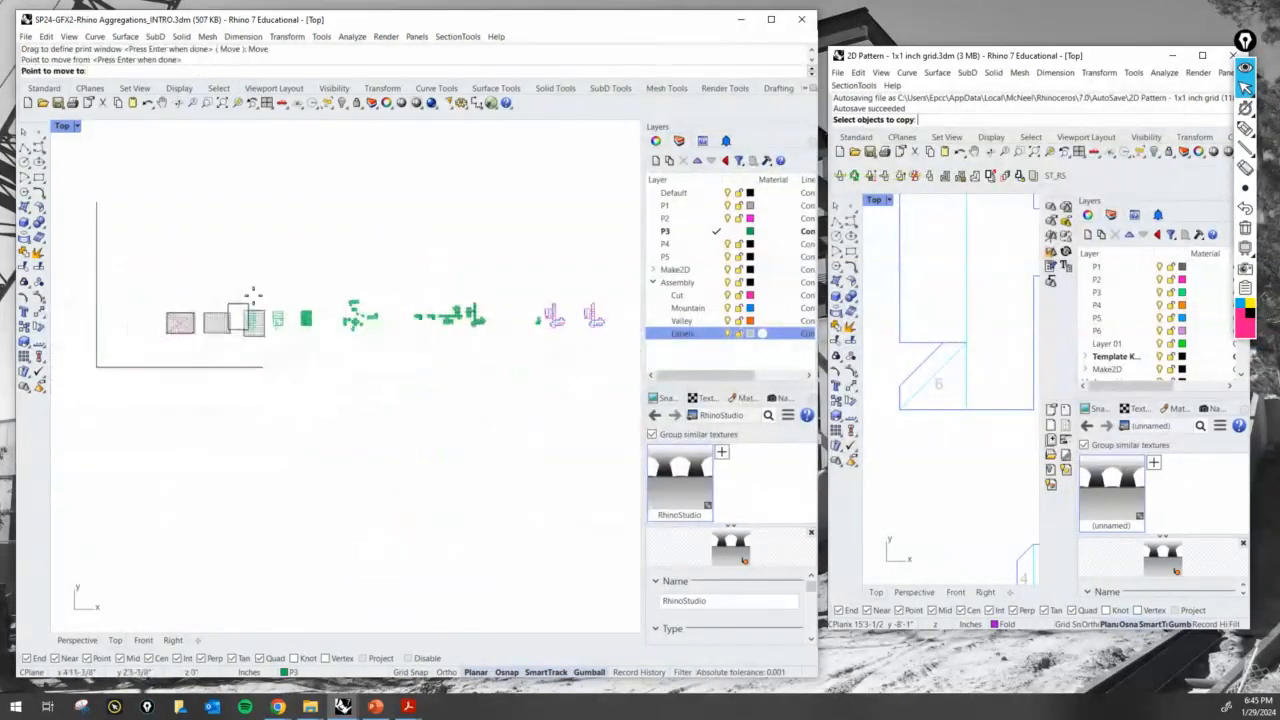
scroll(540, 306, "up", 2)
scroll(349, 280, "up", 7)
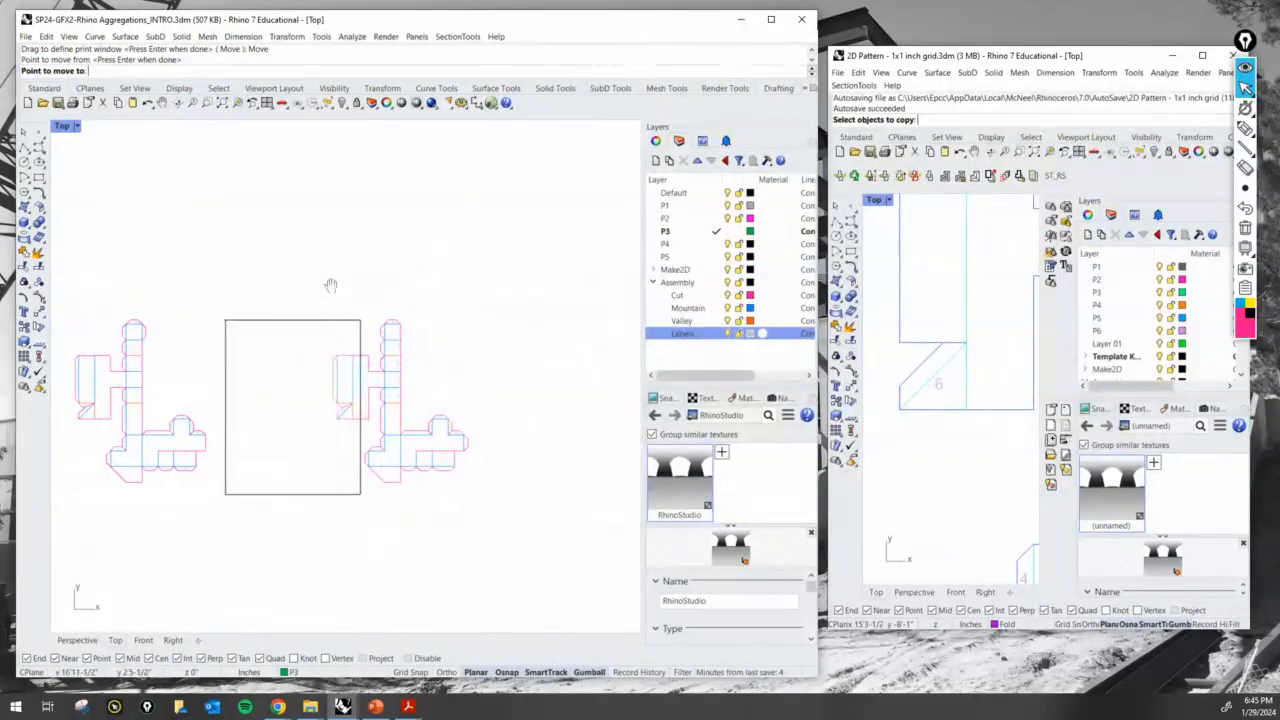
right_click_drag(331, 283, 434, 280)
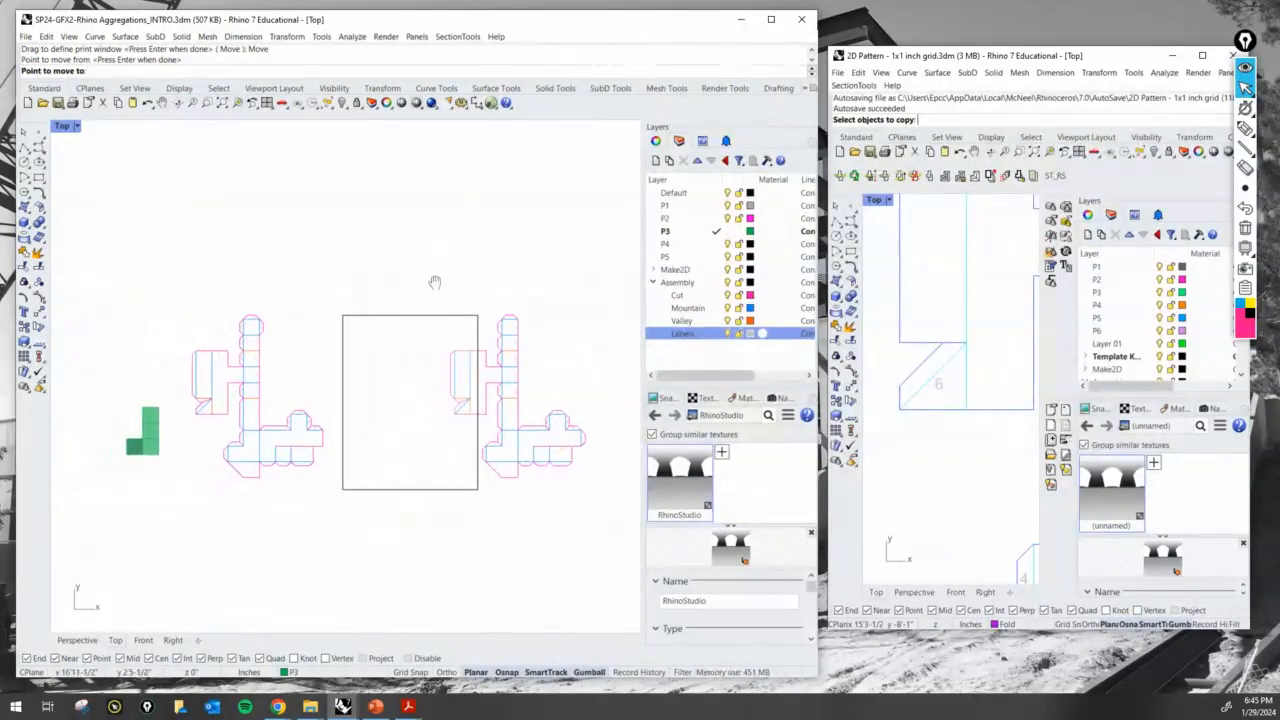
scroll(266, 280, "up", 2)
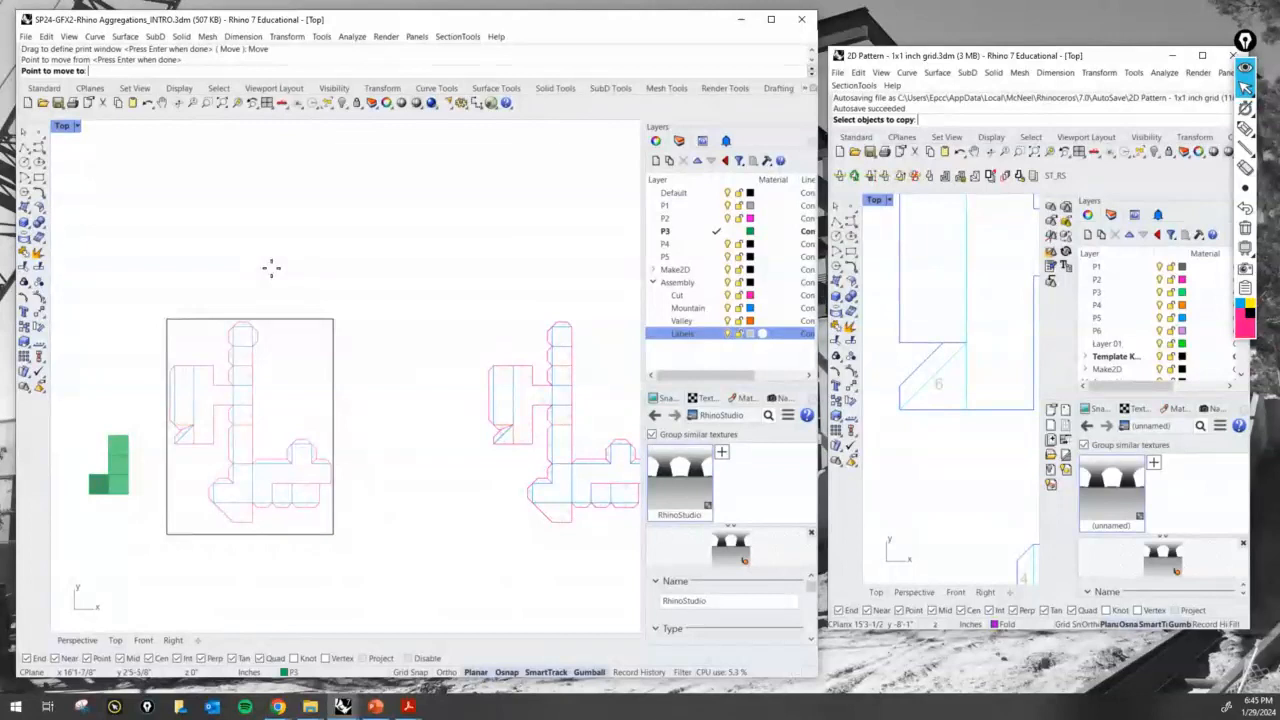
left_click(271, 267)
Check the revised pattern's fit, nudge the print window to balance the side margins, and accept it
scroll(234, 345, "up", 5)
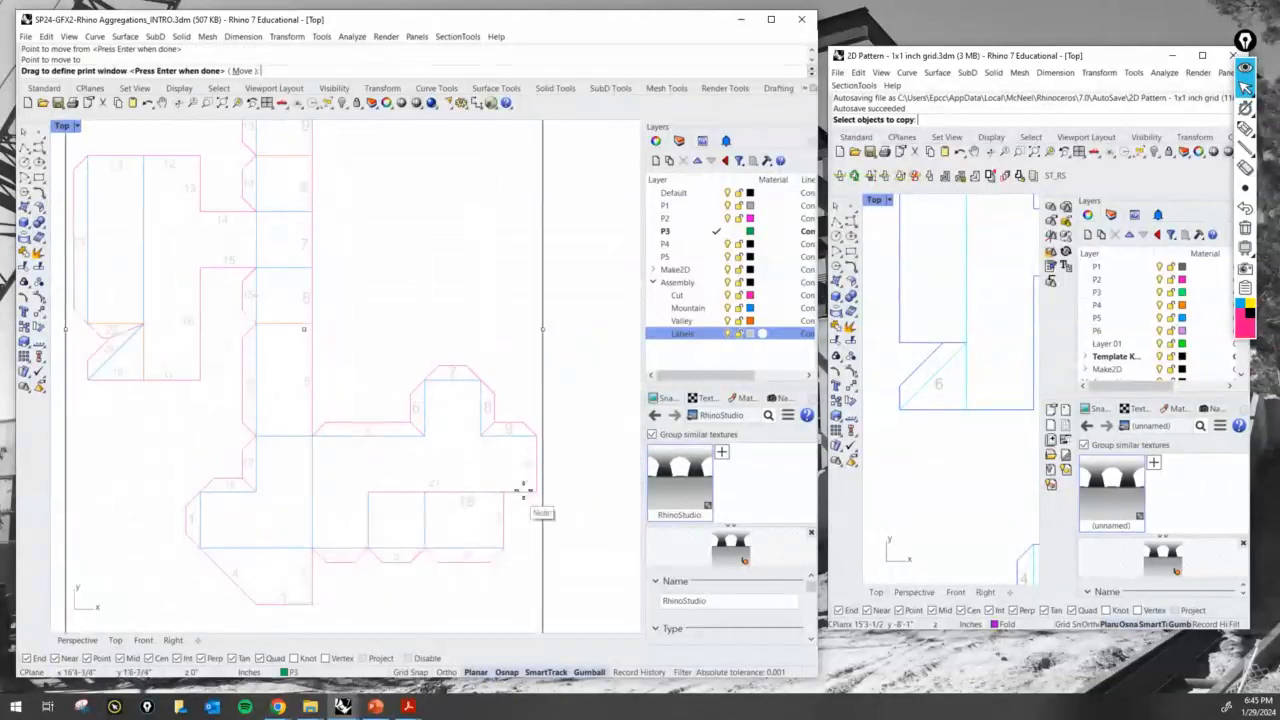
scroll(530, 482, "up", 3)
scroll(550, 448, "down", 5)
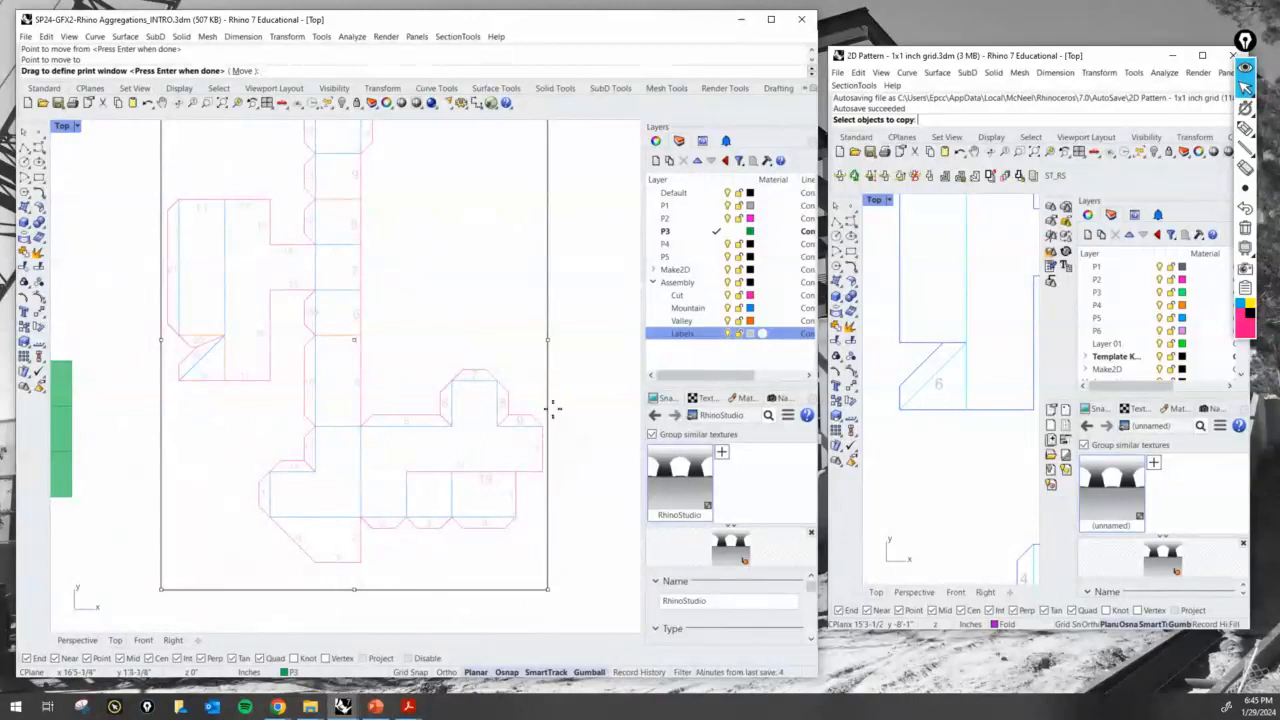
scroll(538, 356, "up", 2)
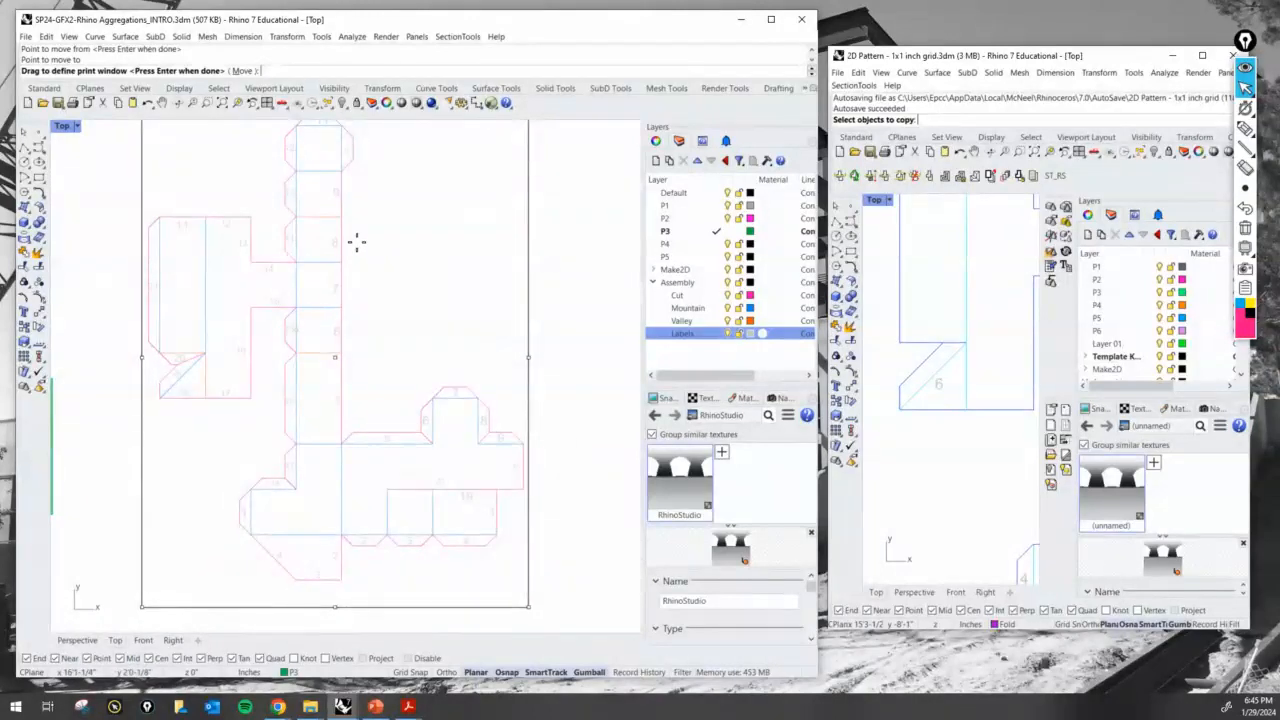
left_click(243, 70)
scroll(177, 242, "up", 2)
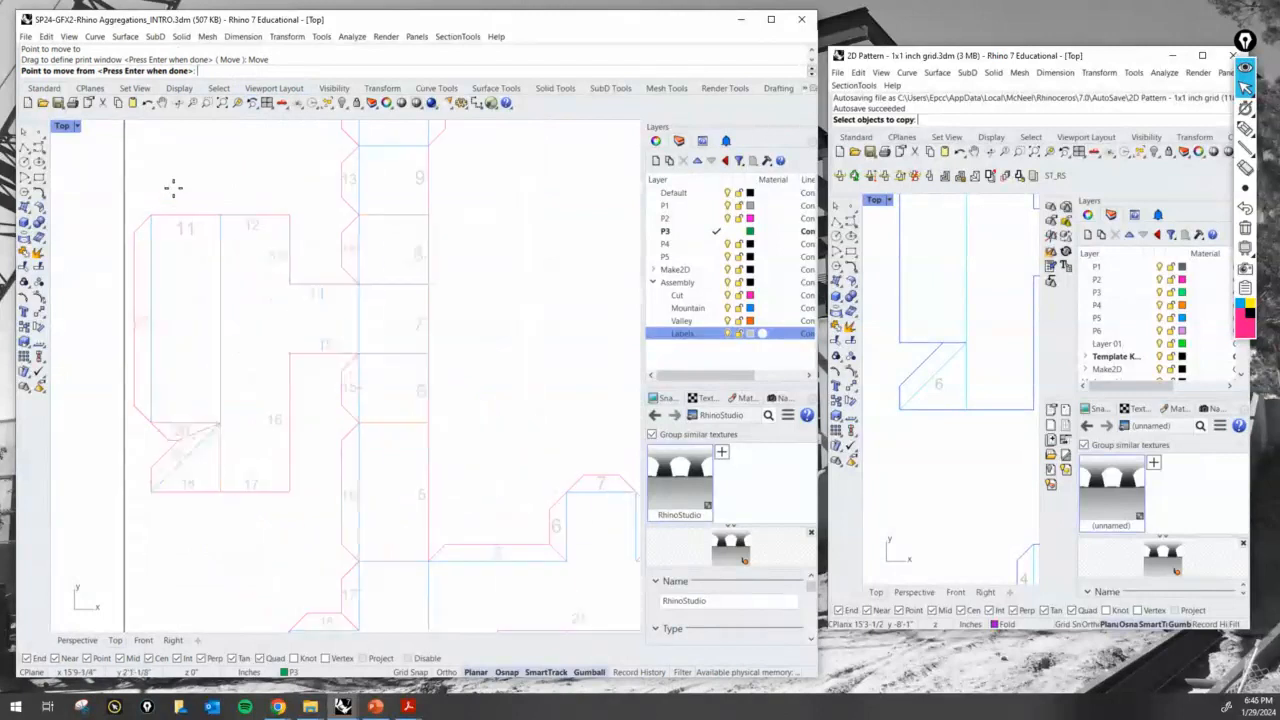
left_click(172, 241)
left_click(170, 240)
key("Return")
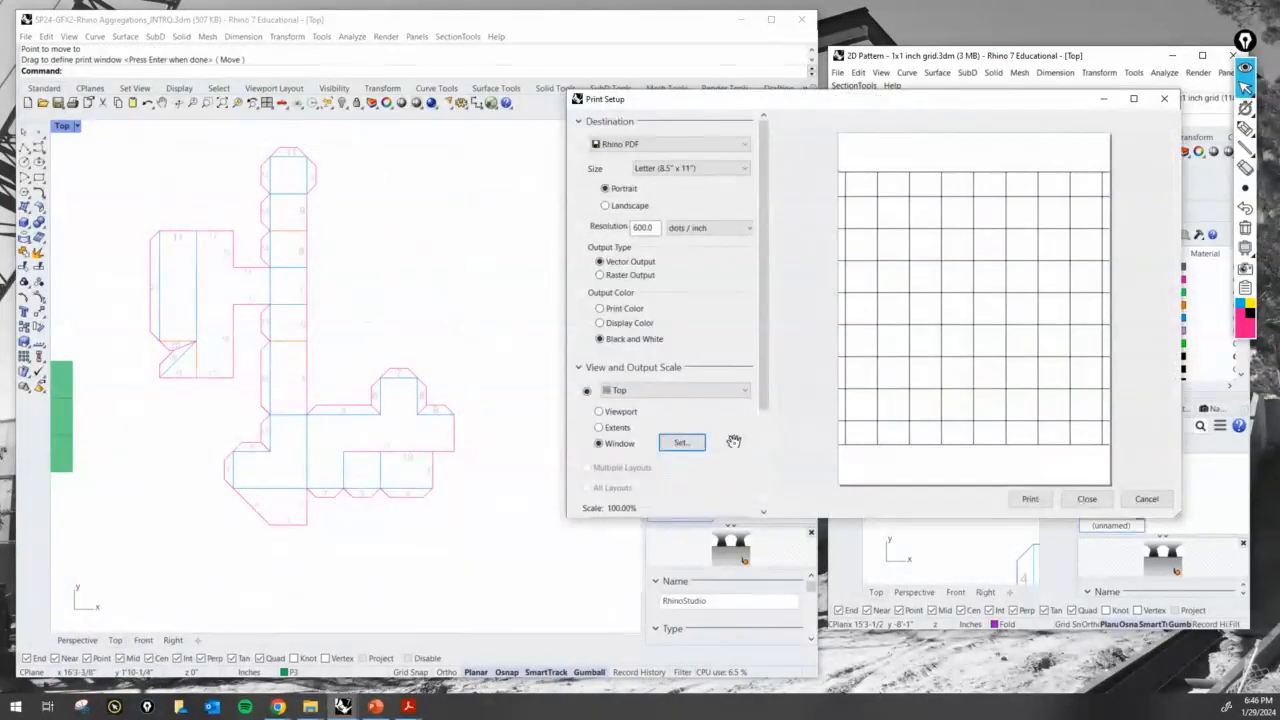
left_click(682, 442)
scroll(540, 374, "down", 3)
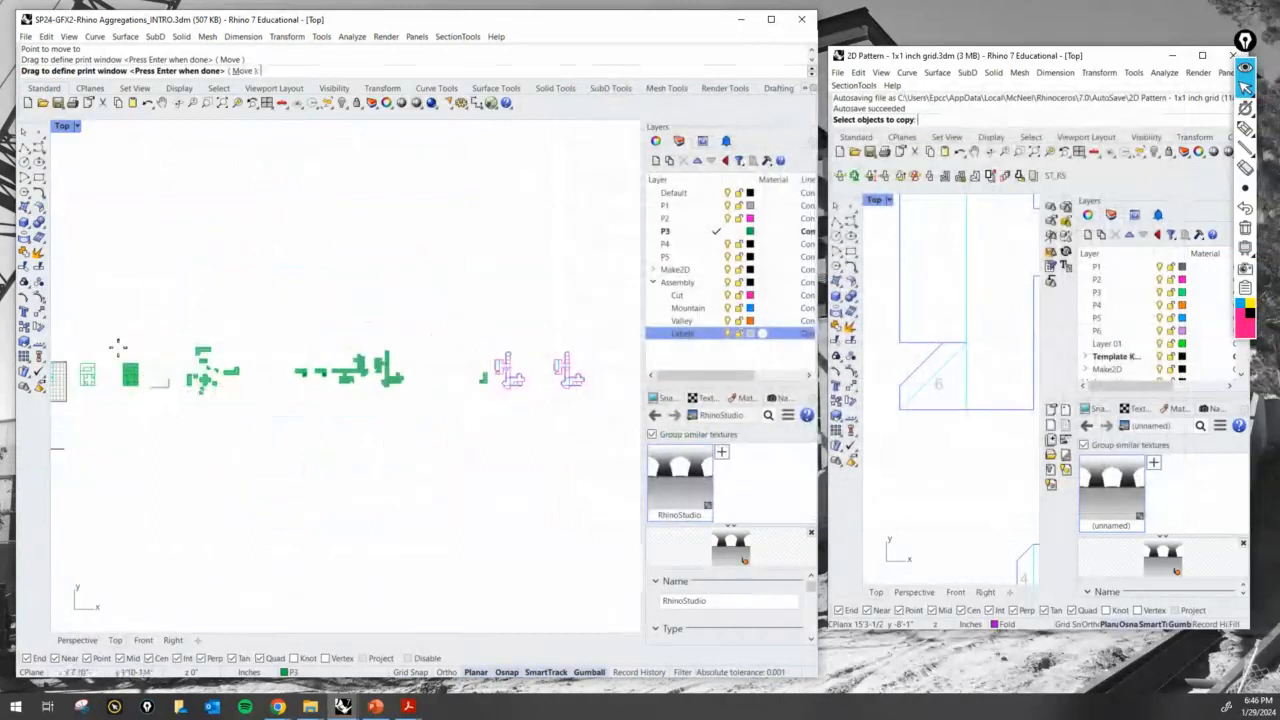
scroll(110, 350, "up", 4)
left_click(70, 322)
left_click(180, 240)
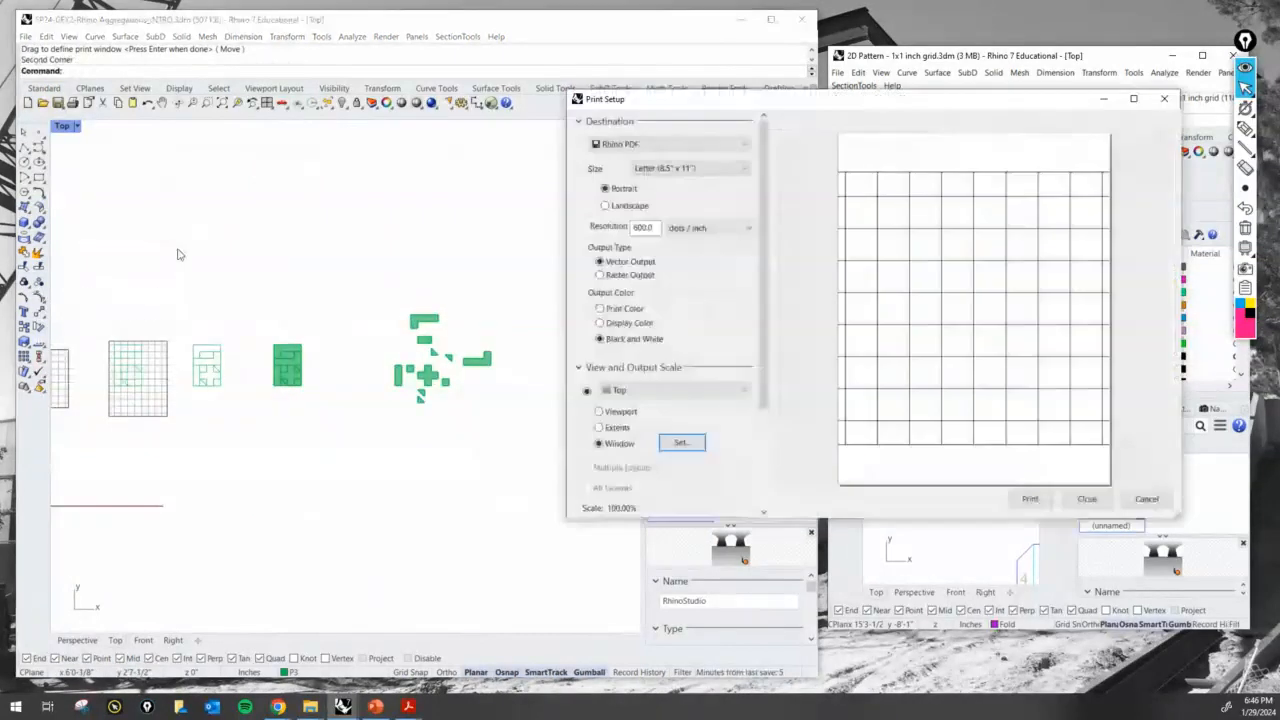
Move the print window from the grid sheets to enclose the whole revised pattern, accept it, and close the print setup
left_click(695, 451)
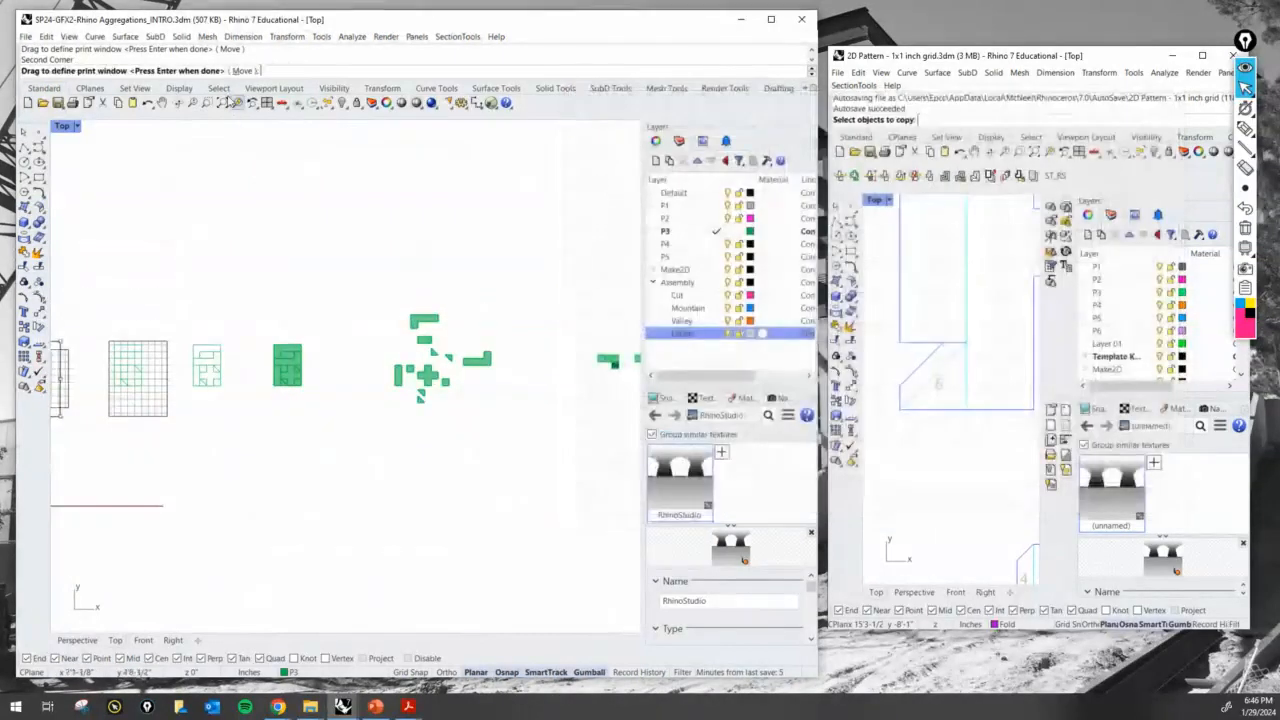
left_click(243, 70)
right_click_drag(173, 266, 363, 249)
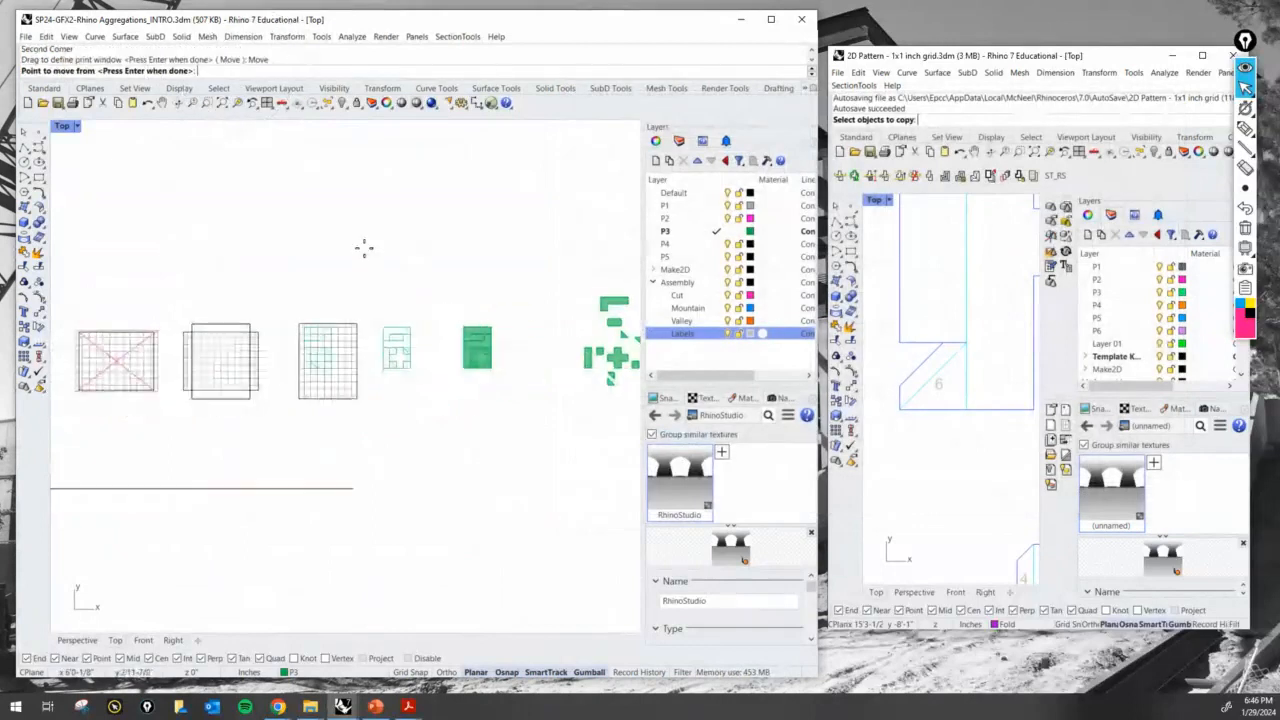
left_click(228, 303)
scroll(232, 285, "down", 11)
scroll(512, 288, "up", 16)
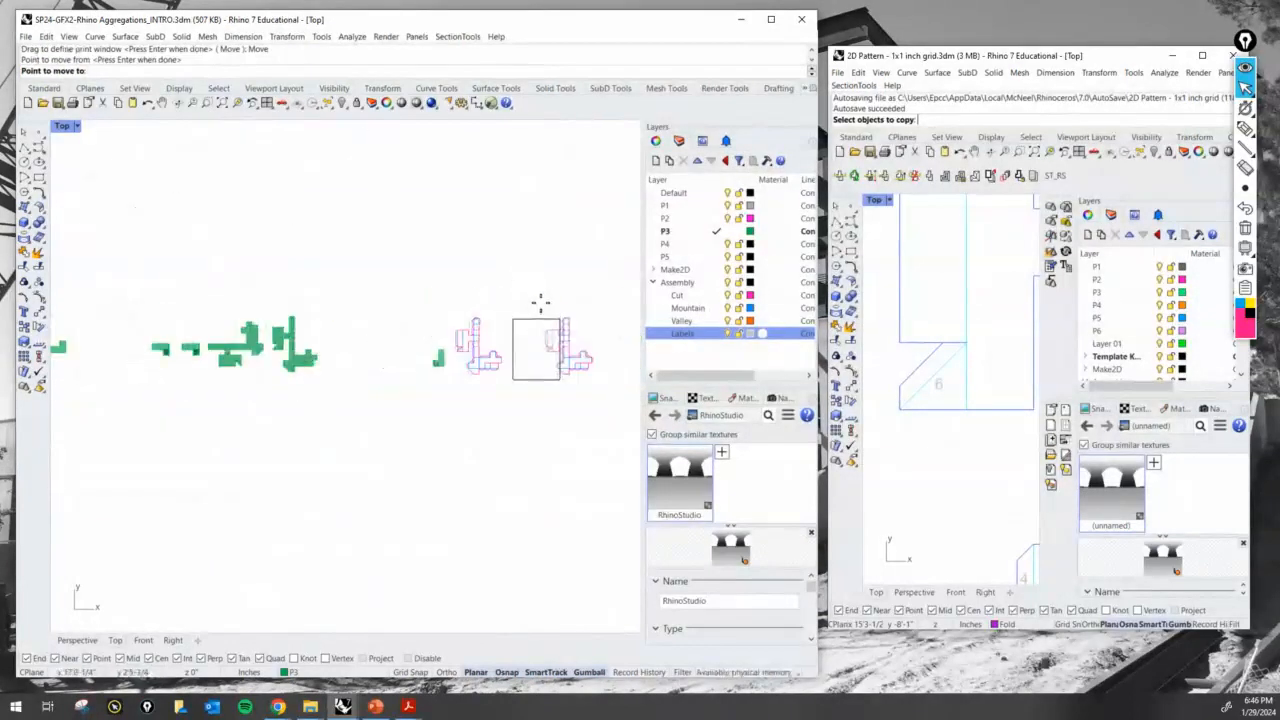
scroll(394, 316, "up", 6)
right_click_drag(334, 285, 361, 195)
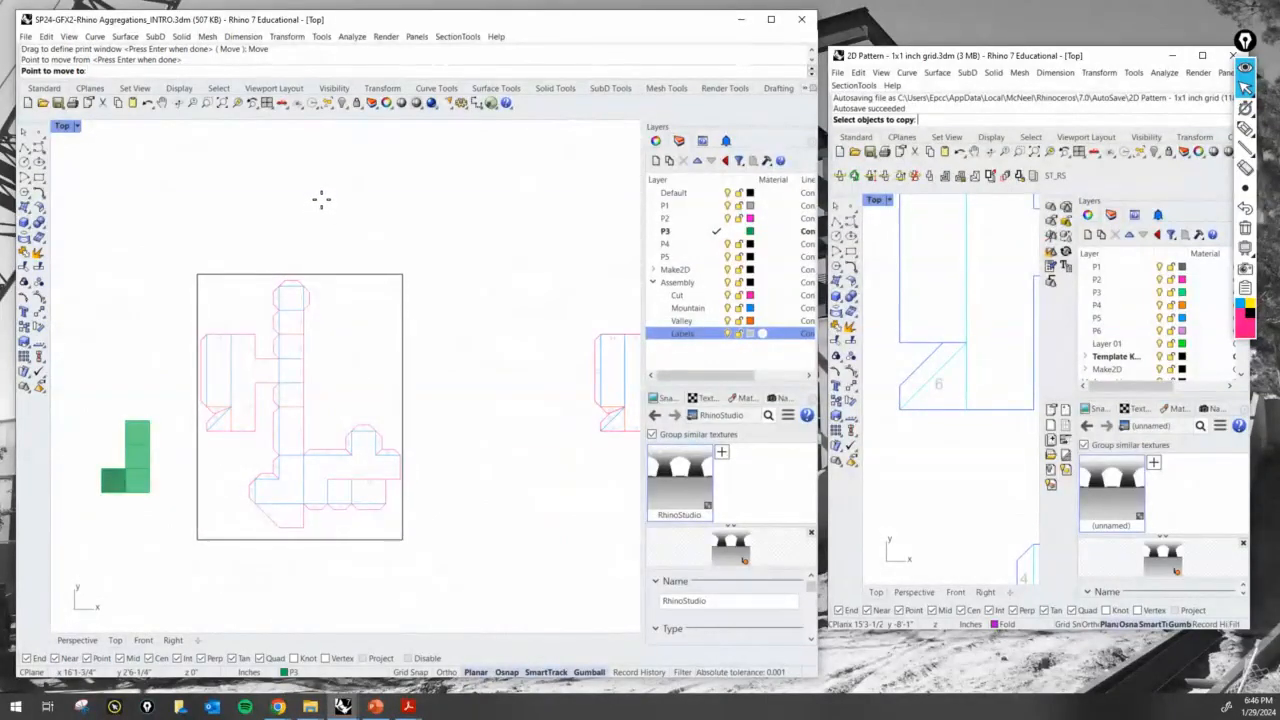
left_click(321, 199)
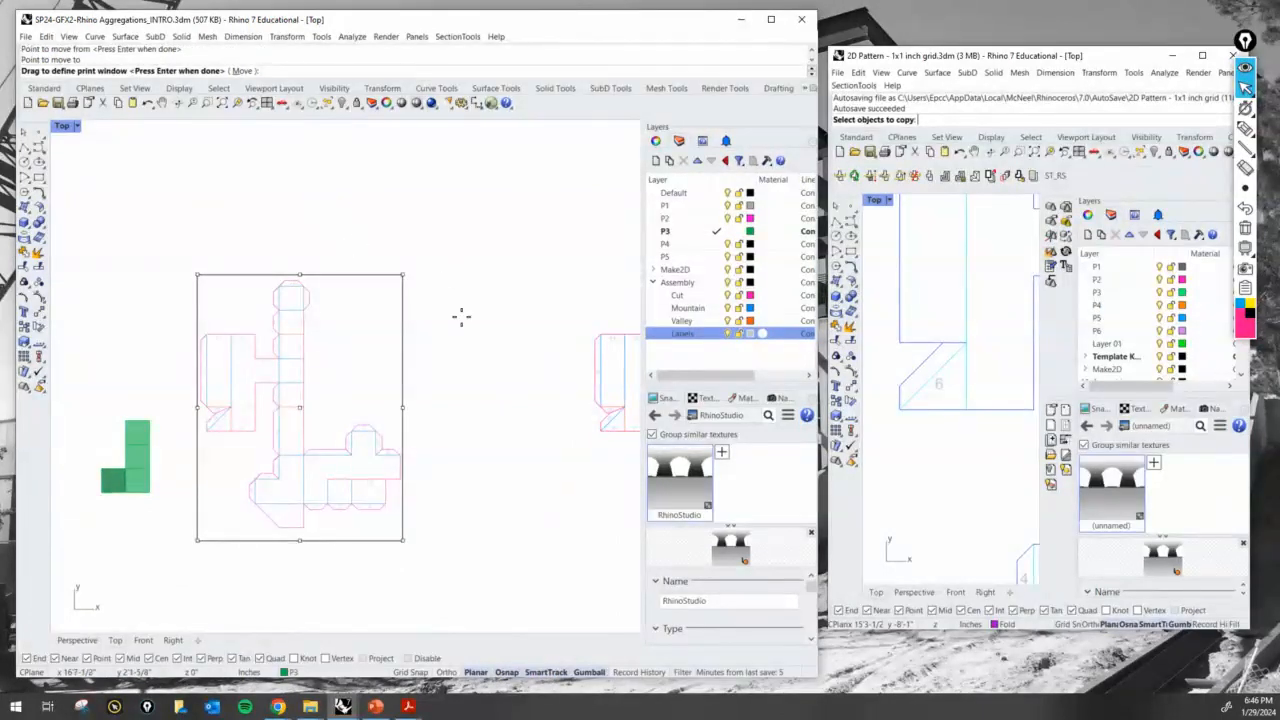
key("Return")
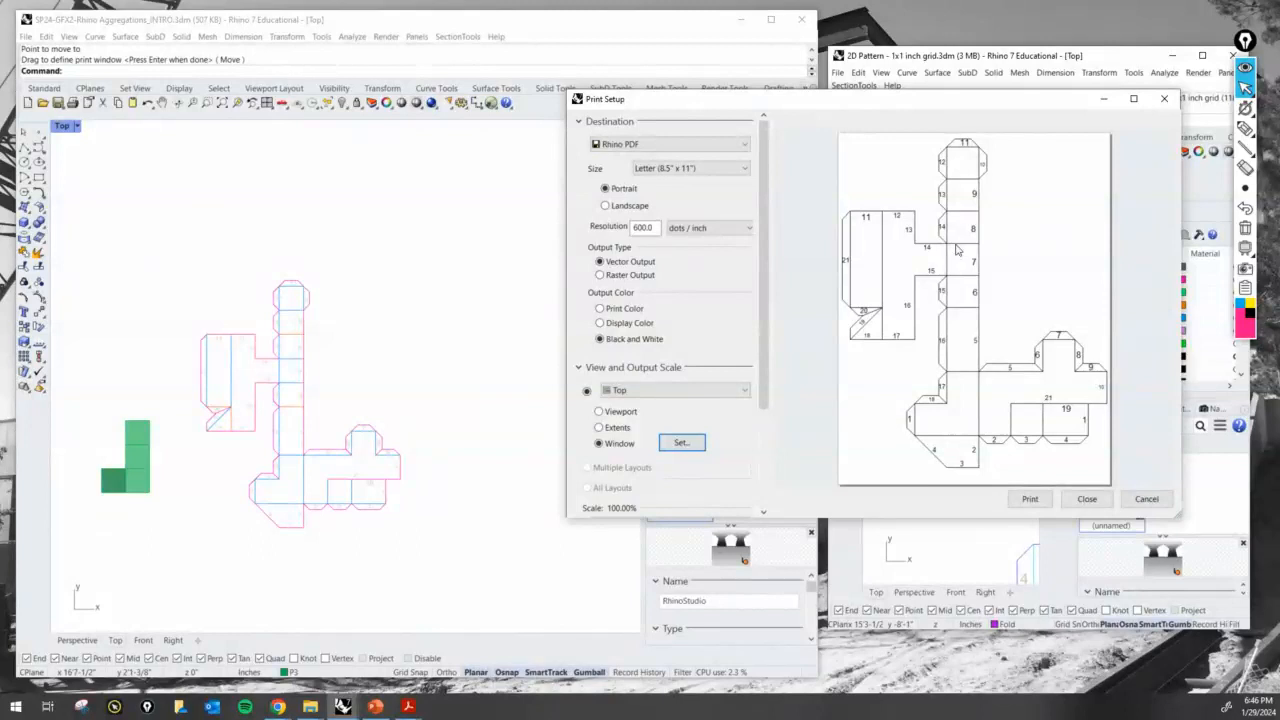
left_click(1087, 498)
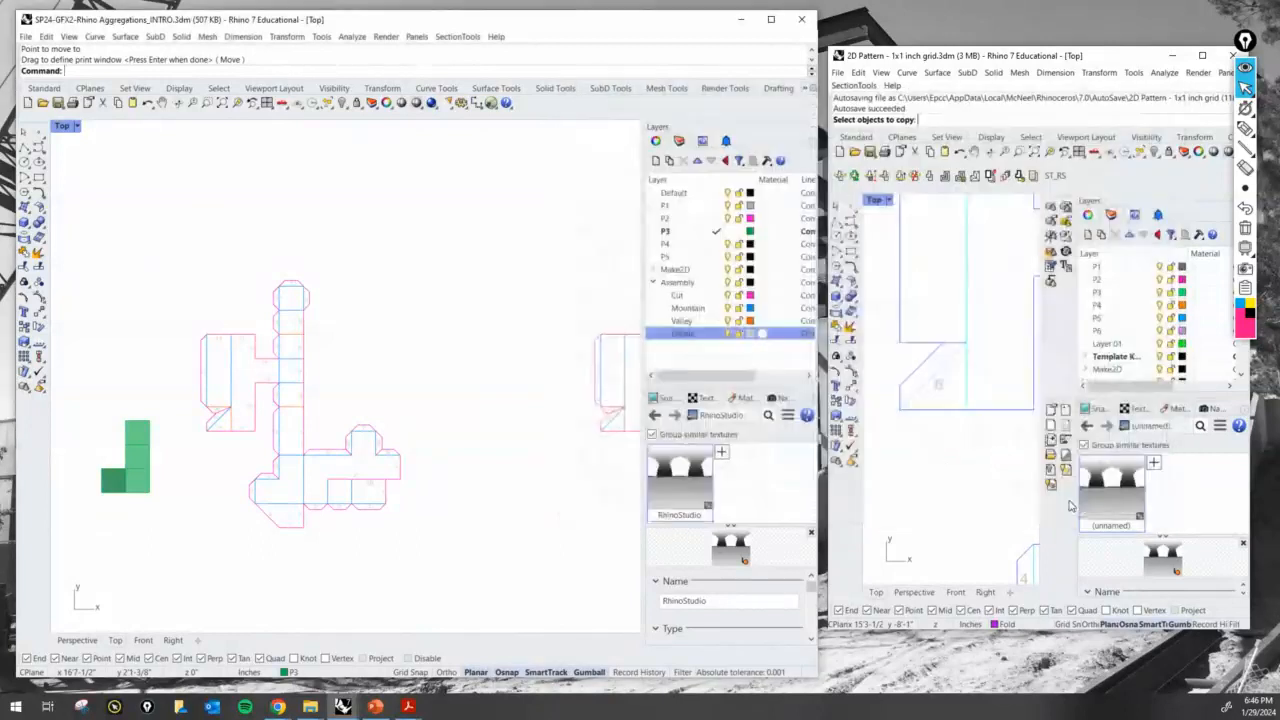
Set the Cut layer's print width to 0.7 mm
scroll(420, 364, "up", 5)
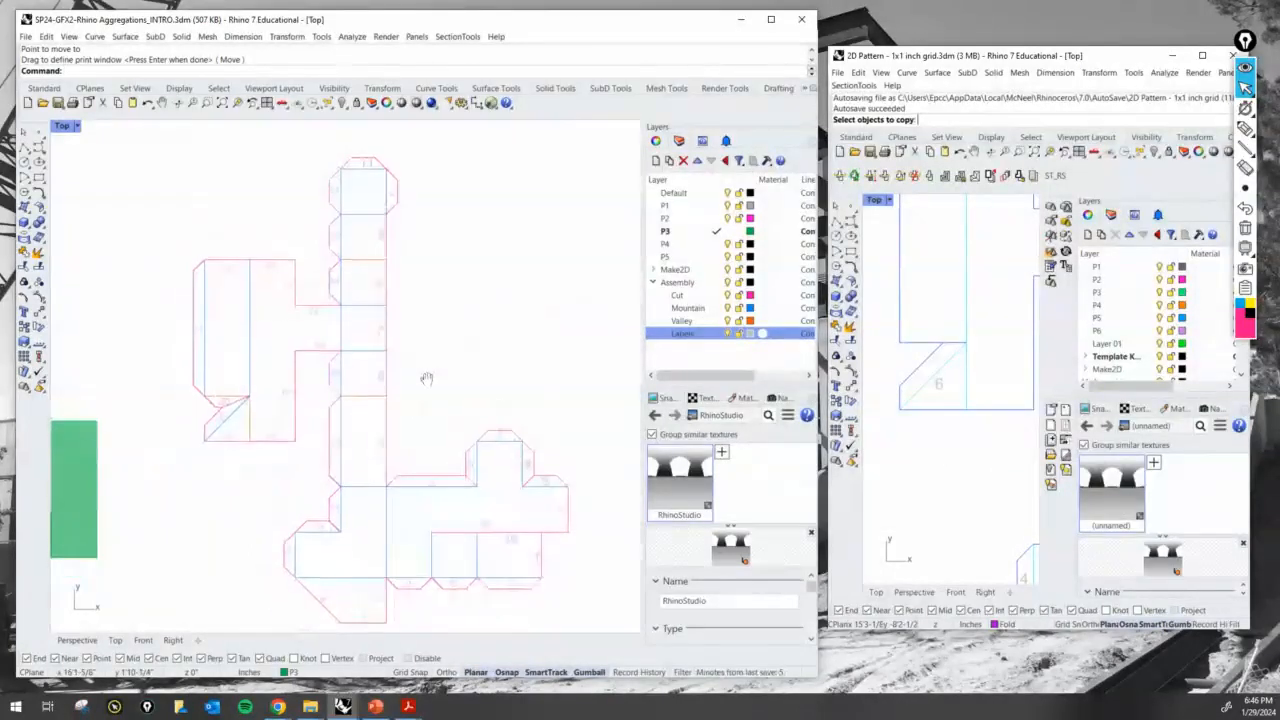
scroll(425, 352, "up", 1)
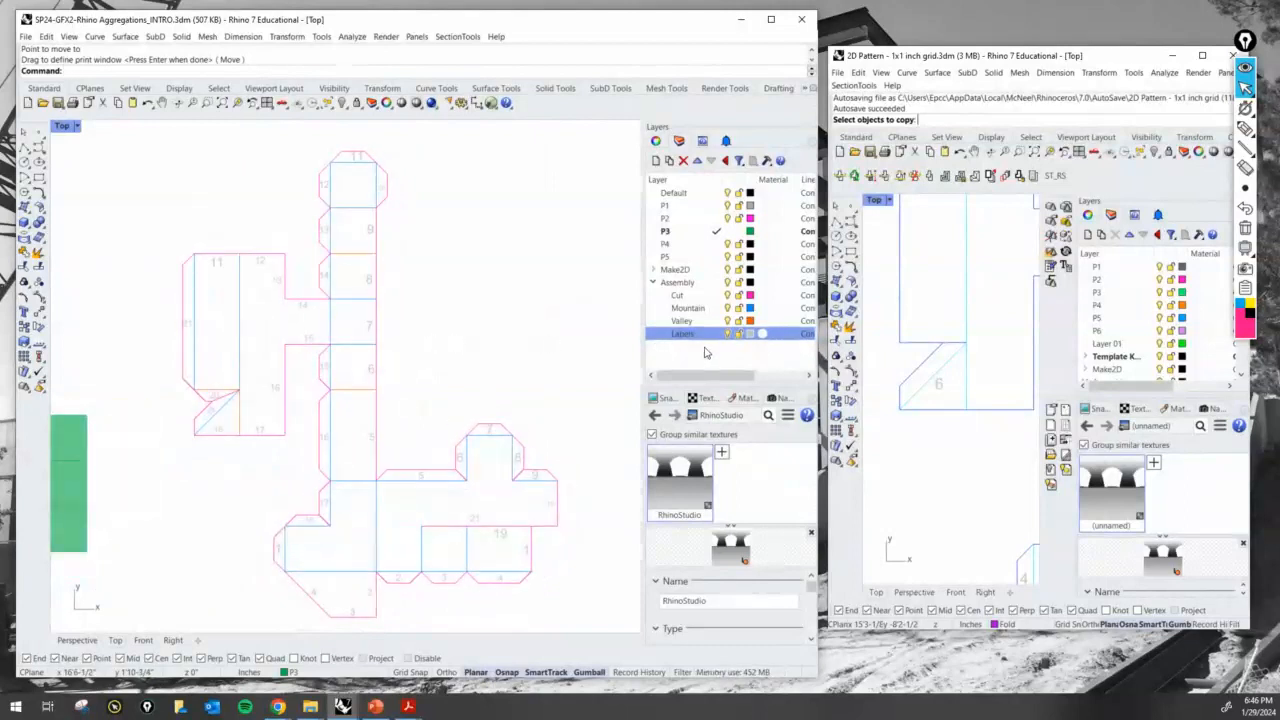
left_click(697, 297)
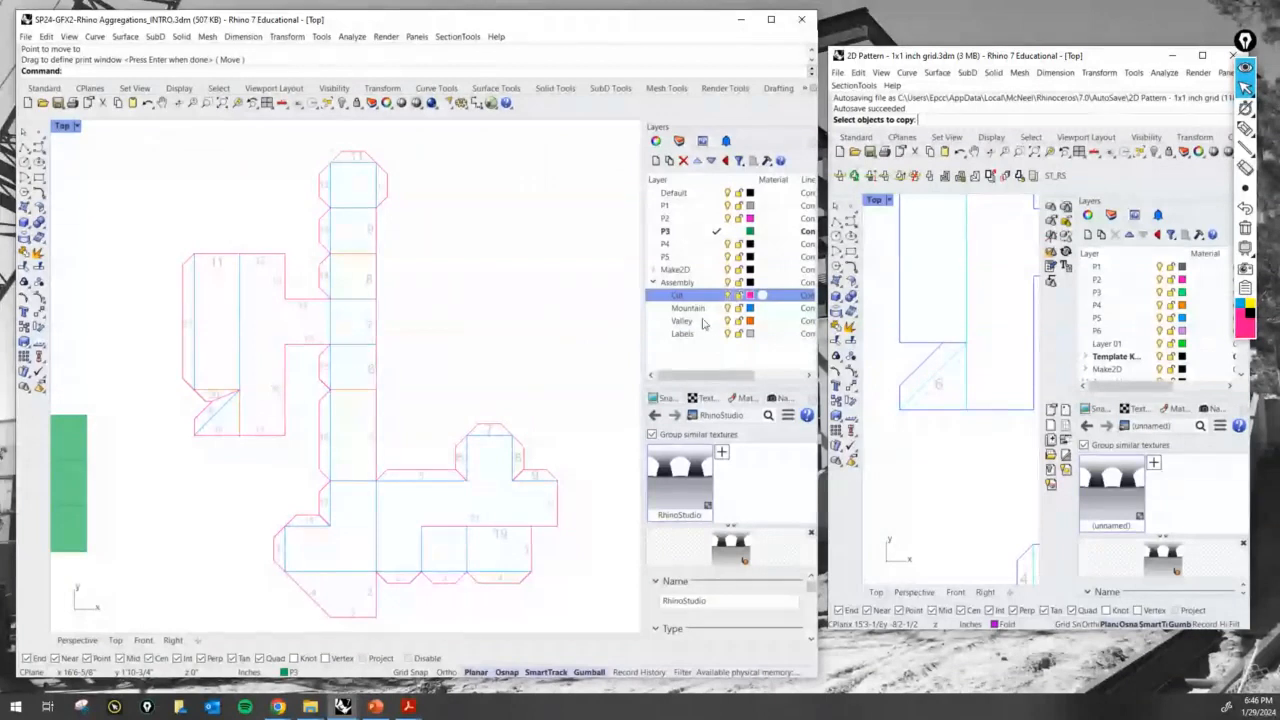
left_click_drag(719, 376, 765, 385)
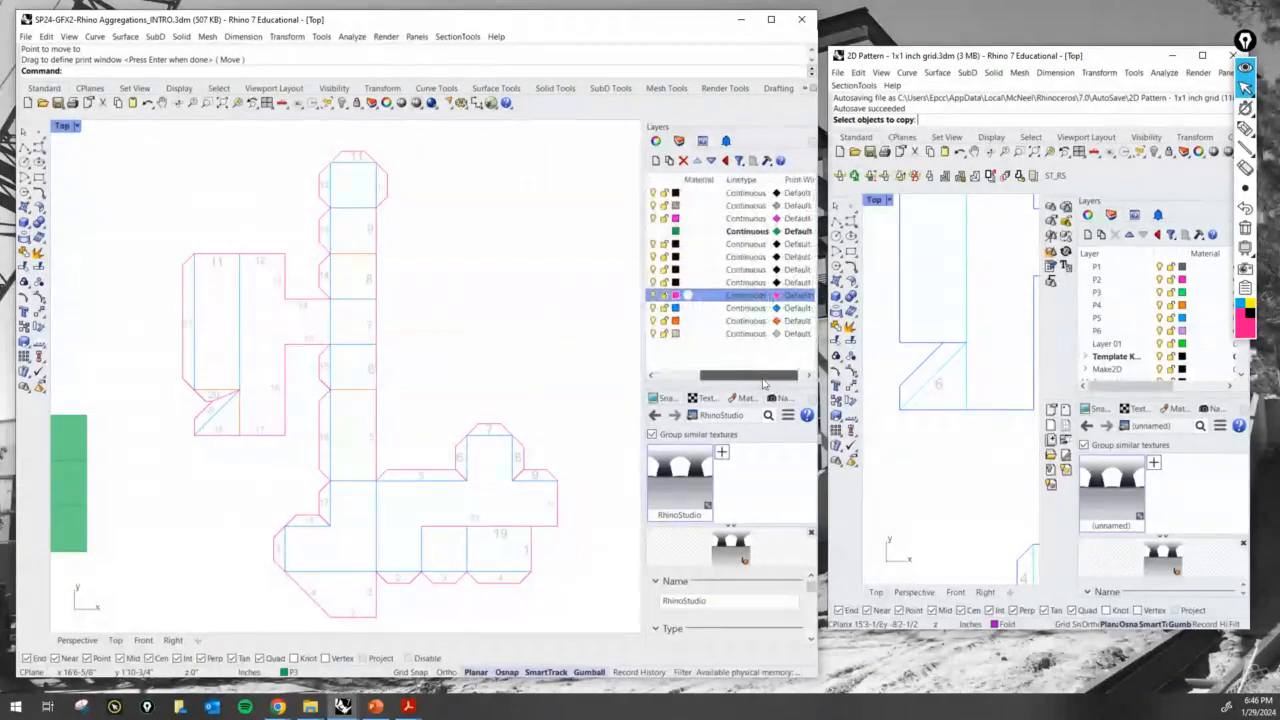
key("ctrl")
key("ctrl")
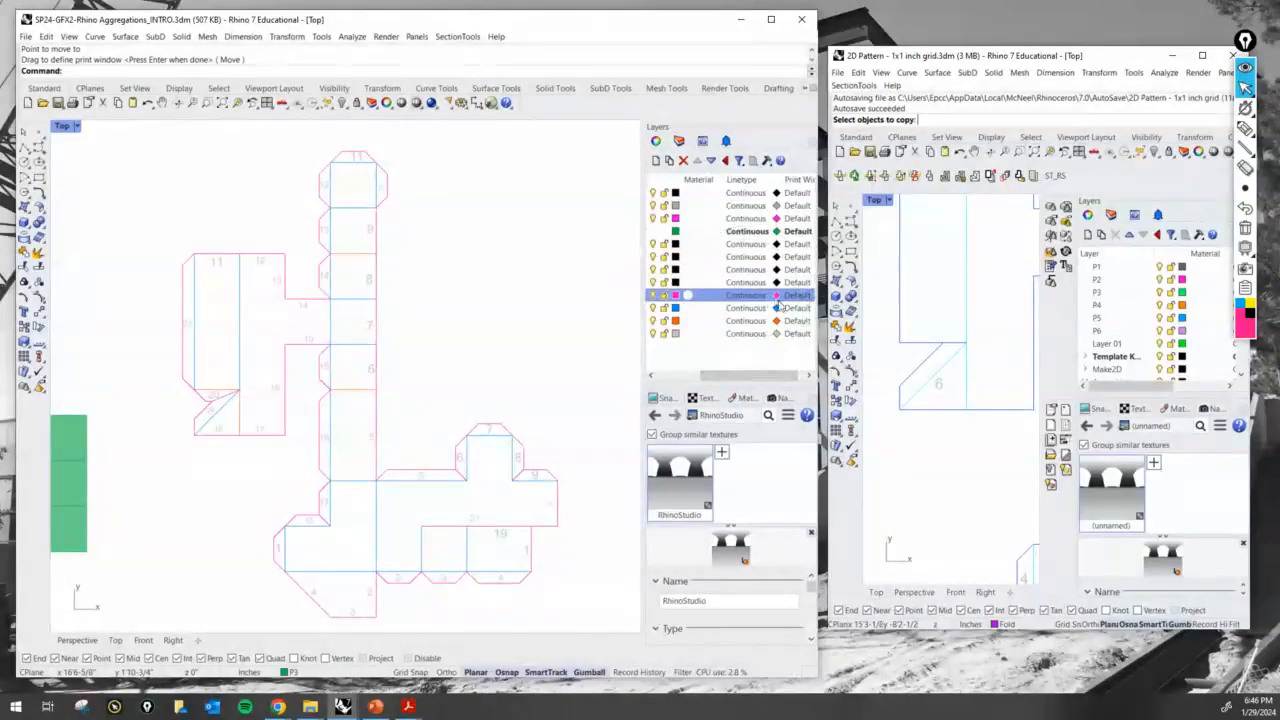
left_click_drag(767, 377, 778, 377)
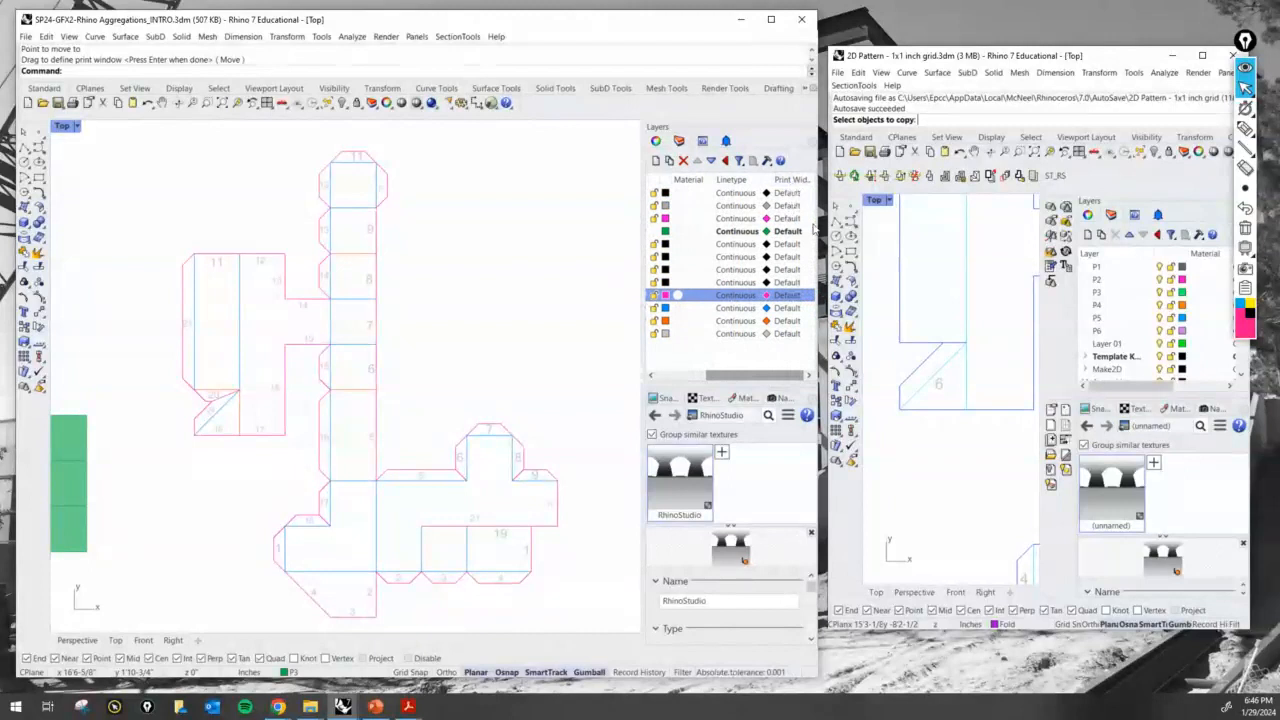
left_click(788, 299)
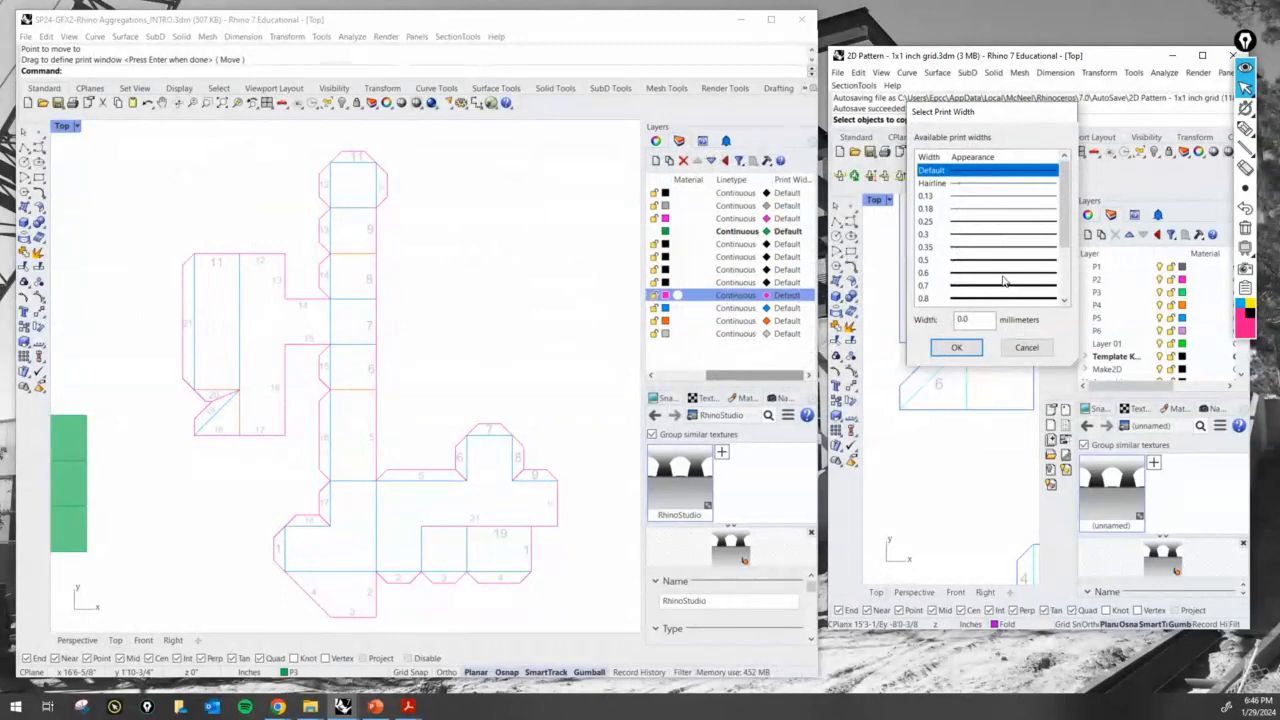
scroll(1053, 240, "down", 2)
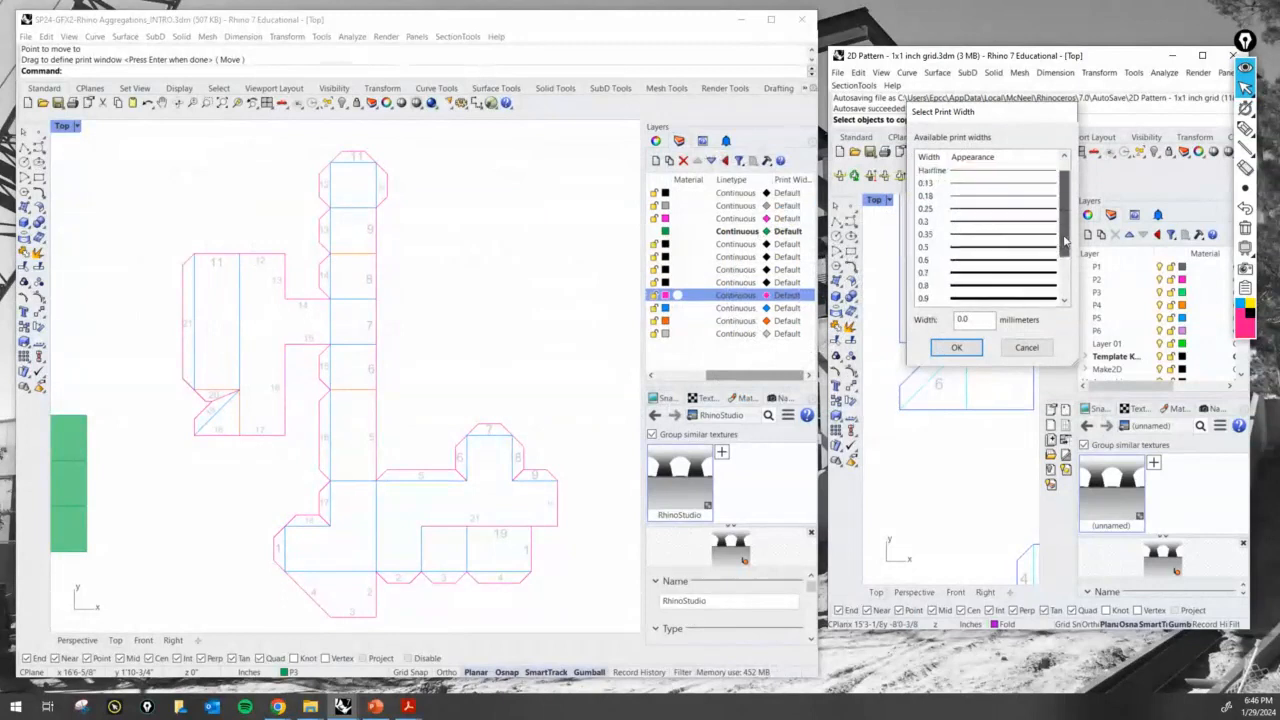
left_click(975, 272)
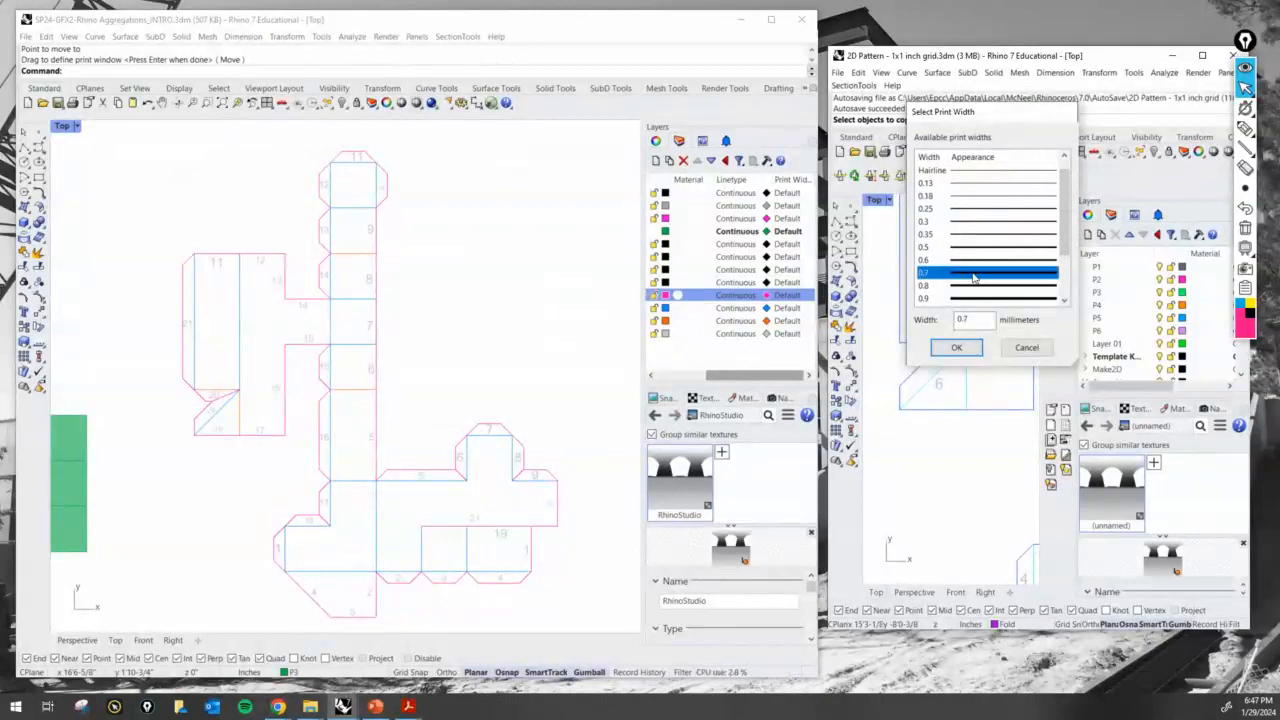
left_click(957, 348)
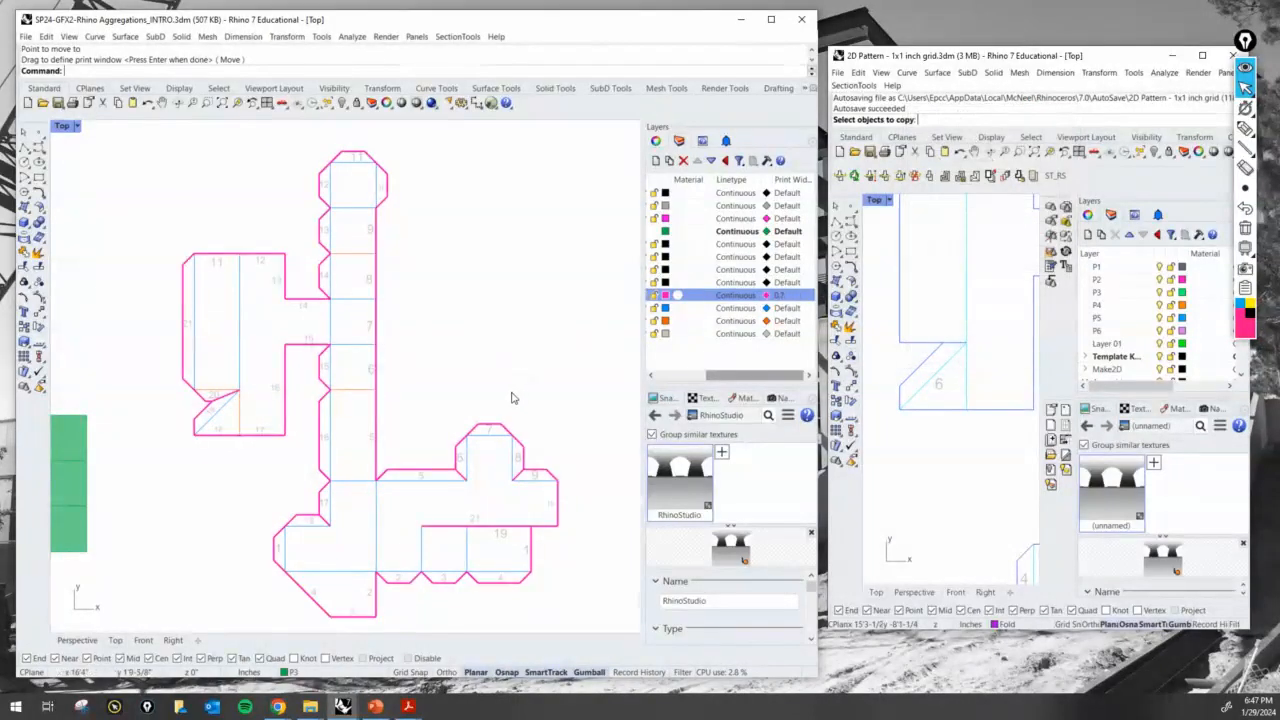
Assign the Hidden linetype to the Mountain layer
key("ctrl")
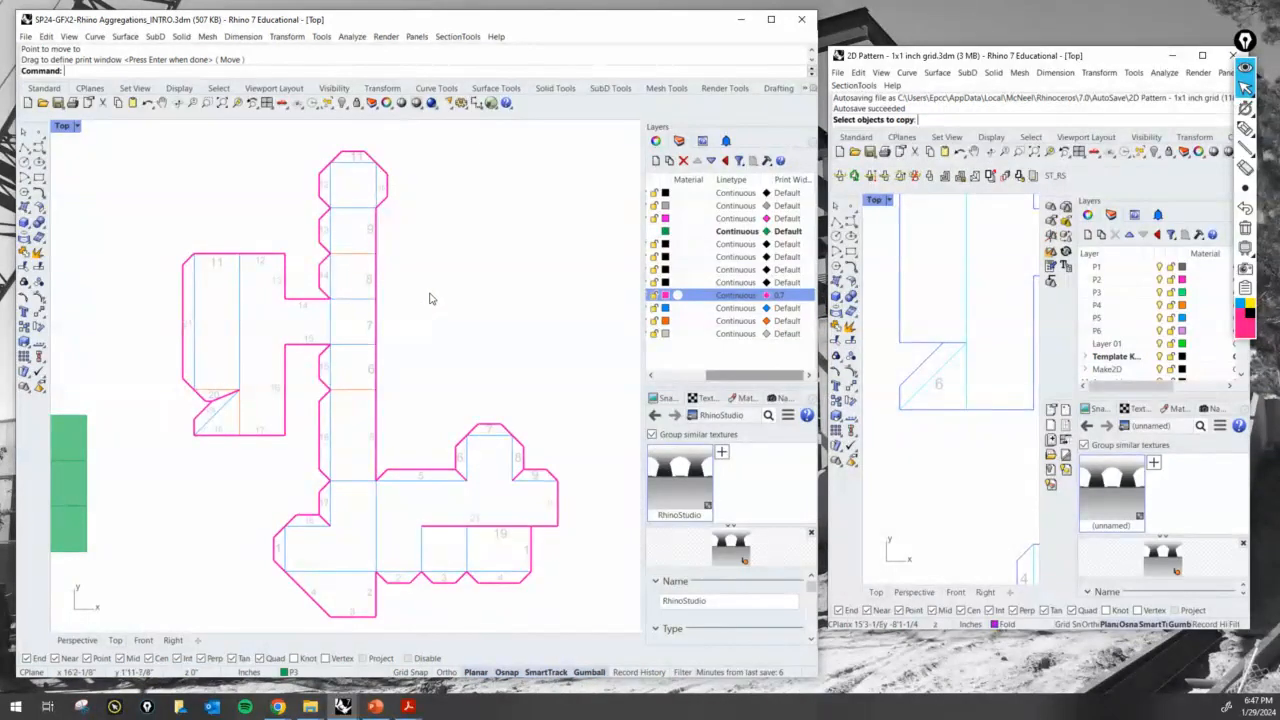
key("ctrl")
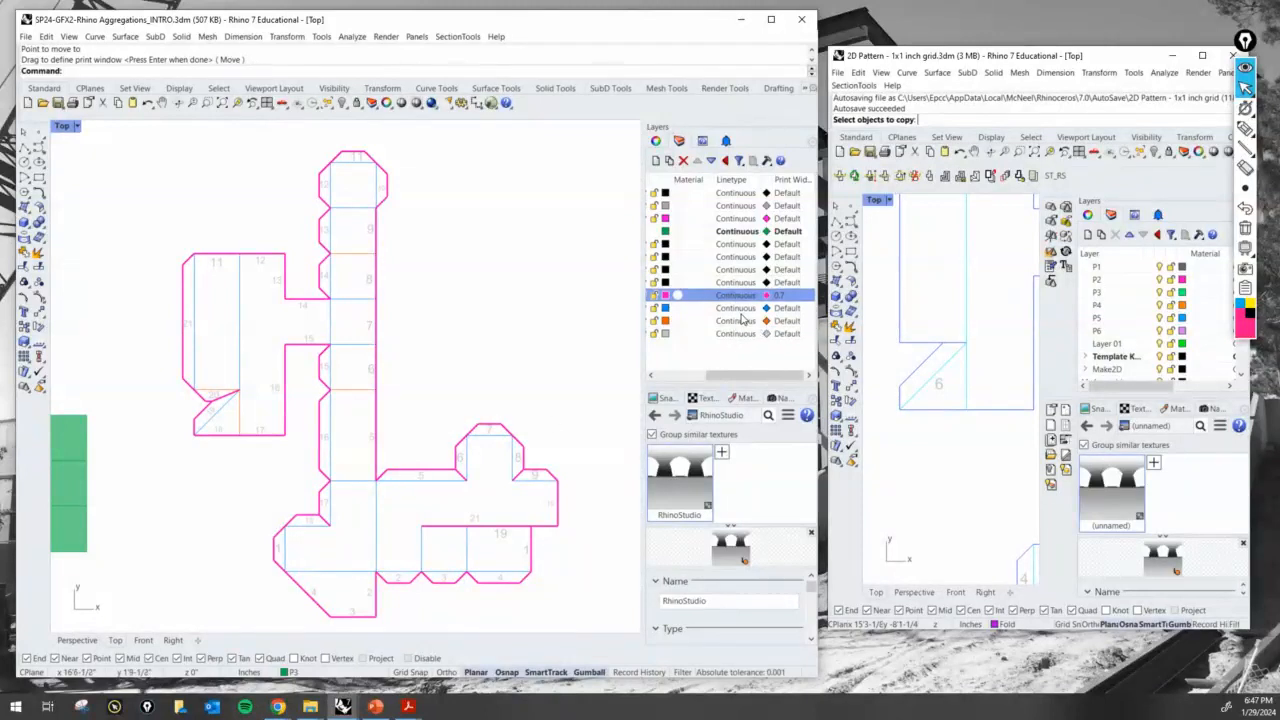
left_click(741, 310)
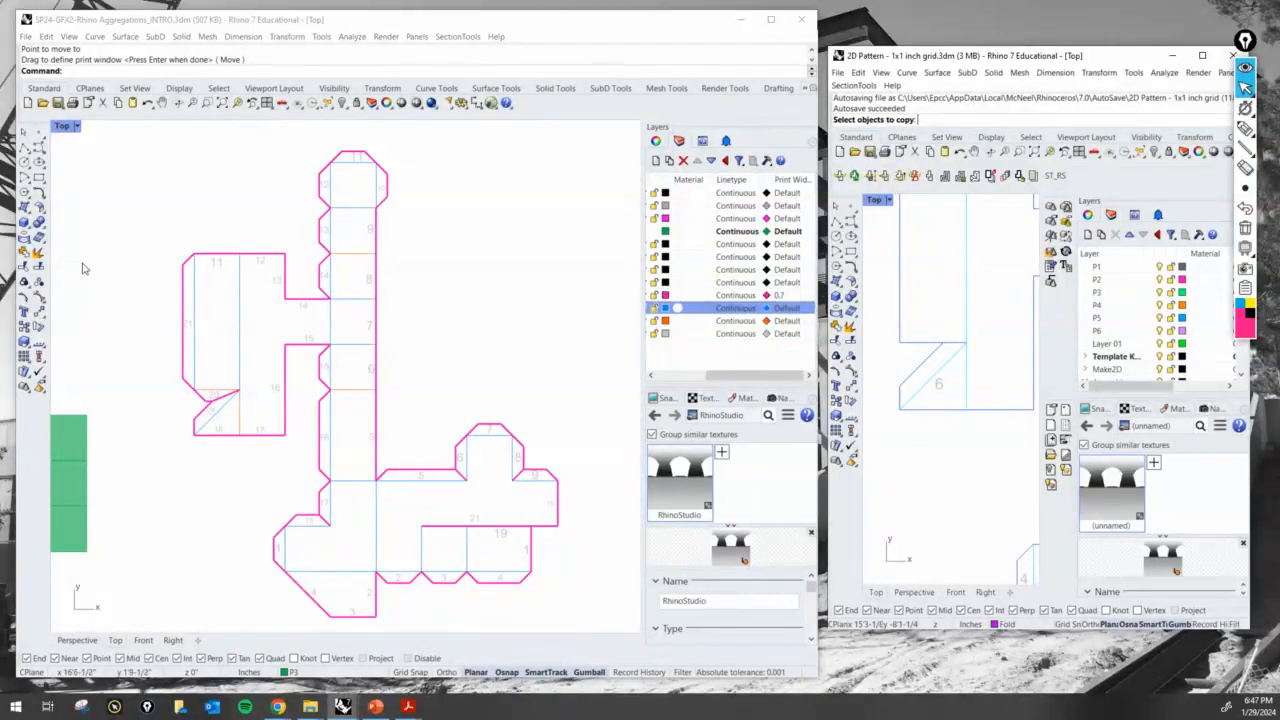
left_click(738, 308)
left_click_drag(517, 98, 914, 97)
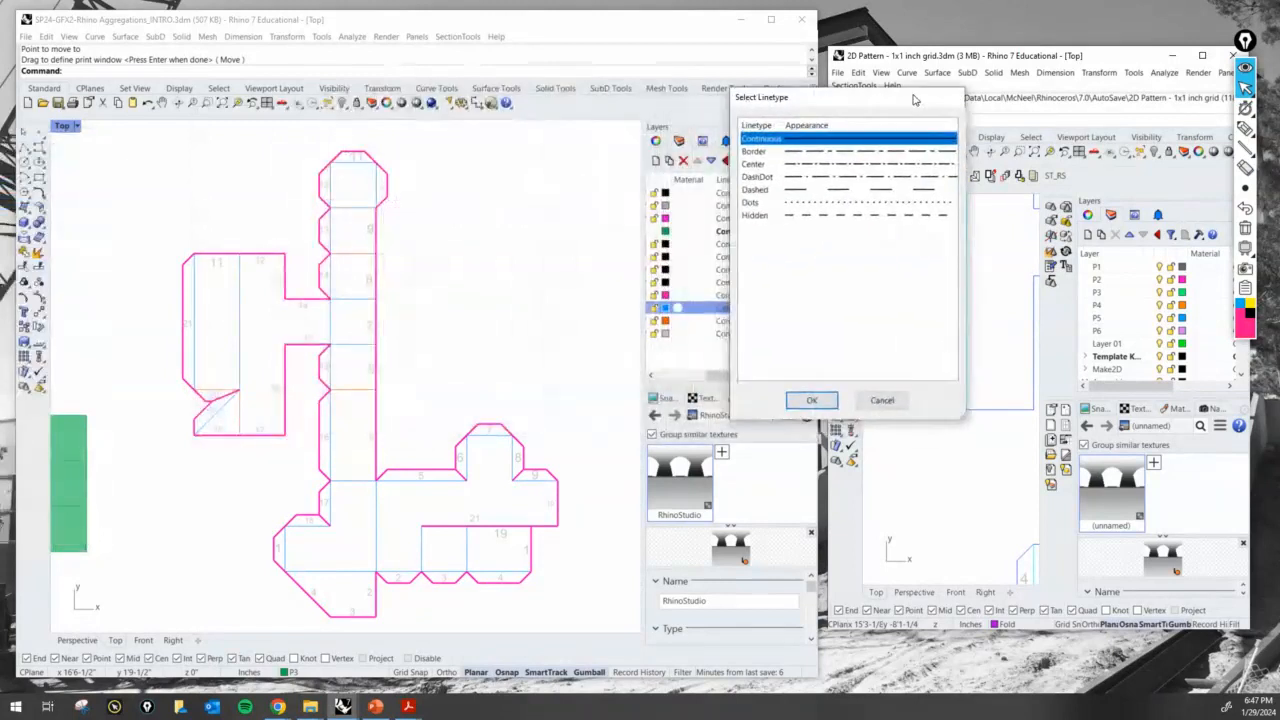
left_click(804, 216)
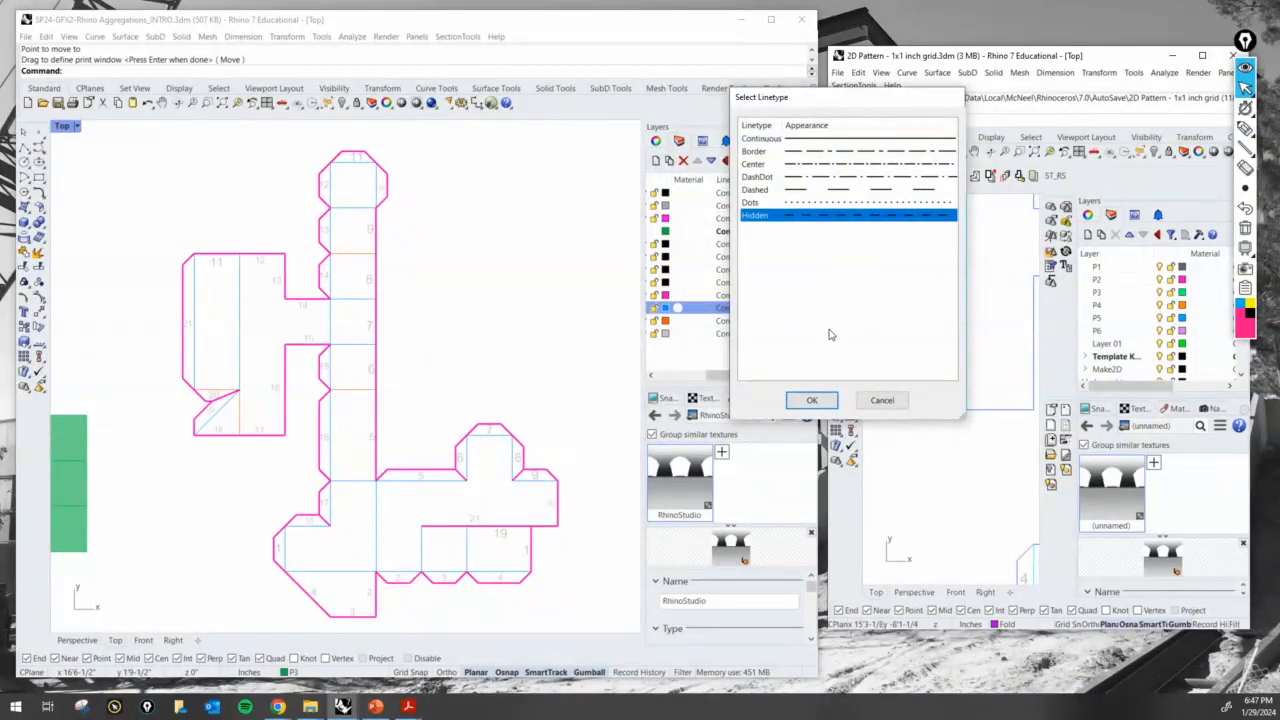
left_click(812, 400)
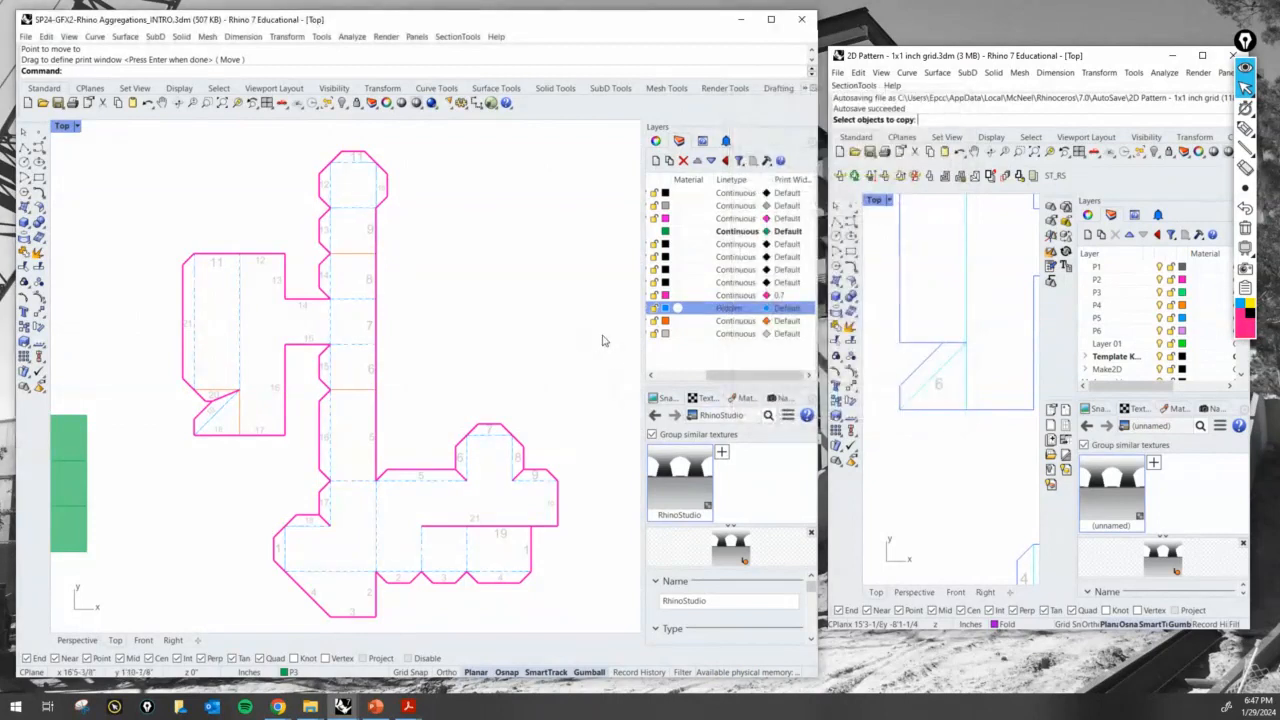
Assign the Dots linetype to the Valley layer
left_click(735, 321)
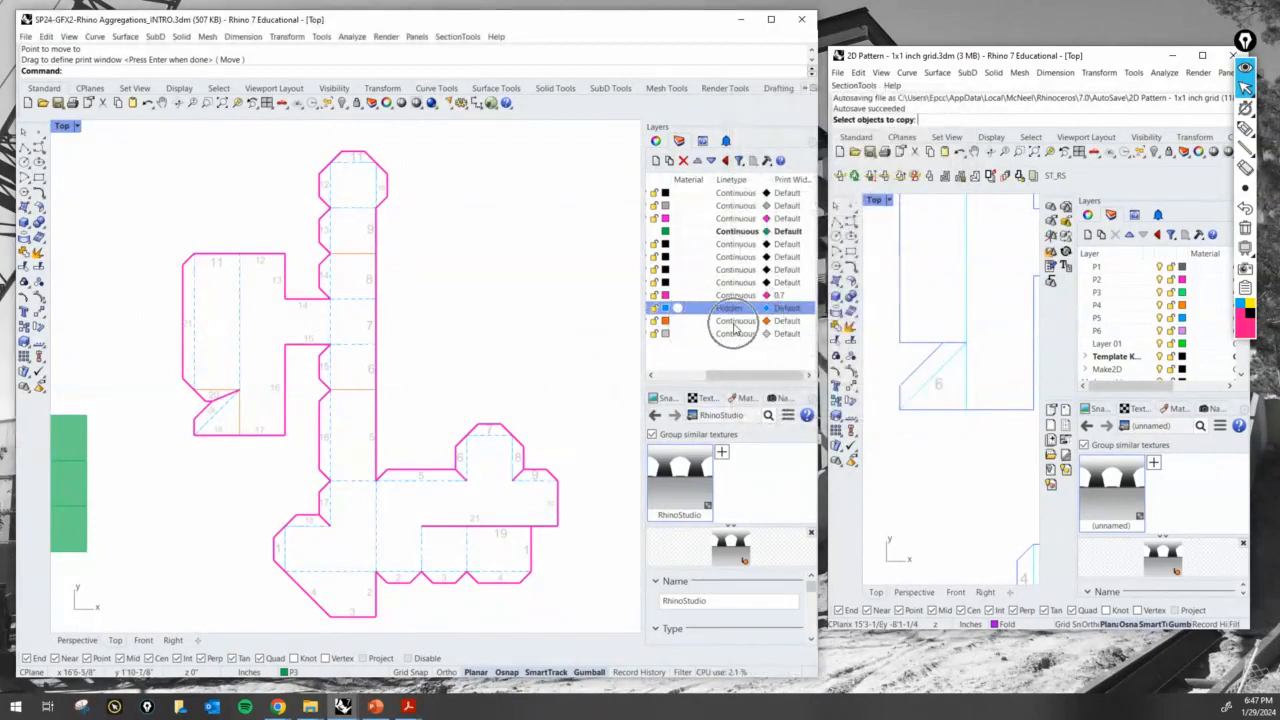
left_click(823, 204)
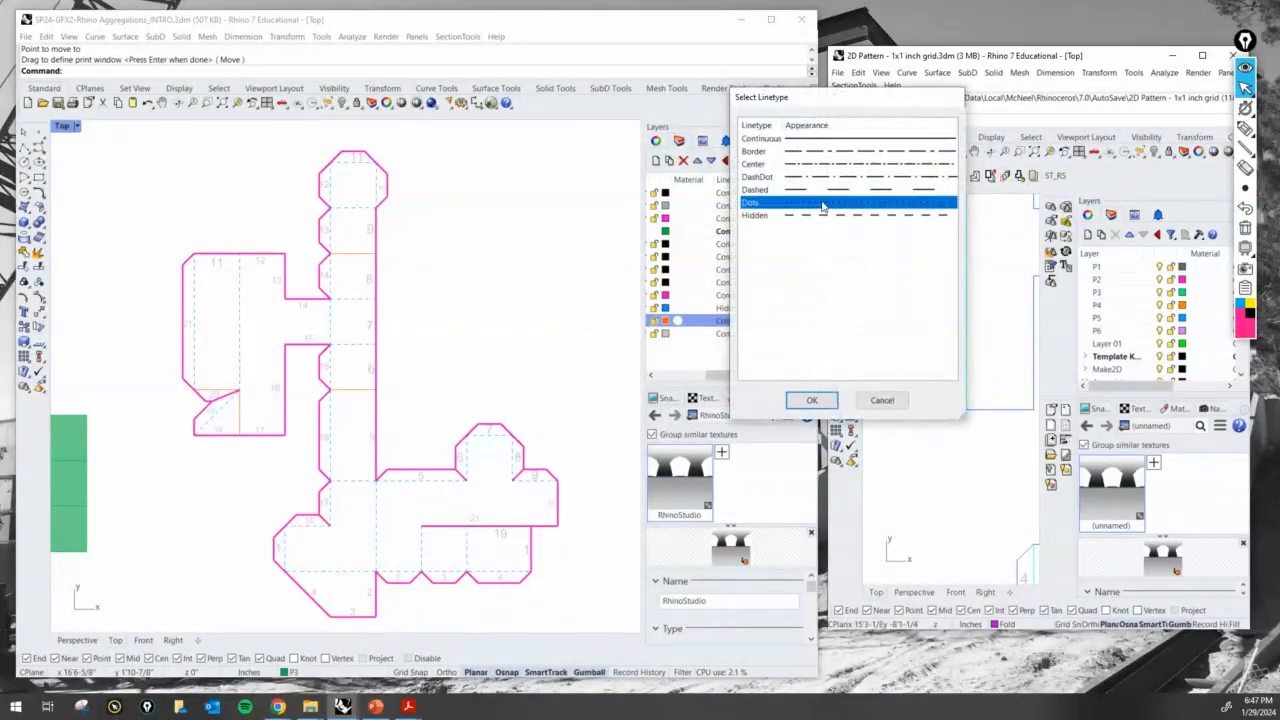
left_click(809, 401)
Examine the pattern's mountain and valley fold lines up close to compare their linetypes with the cut outline
scroll(240, 404, "up", 4)
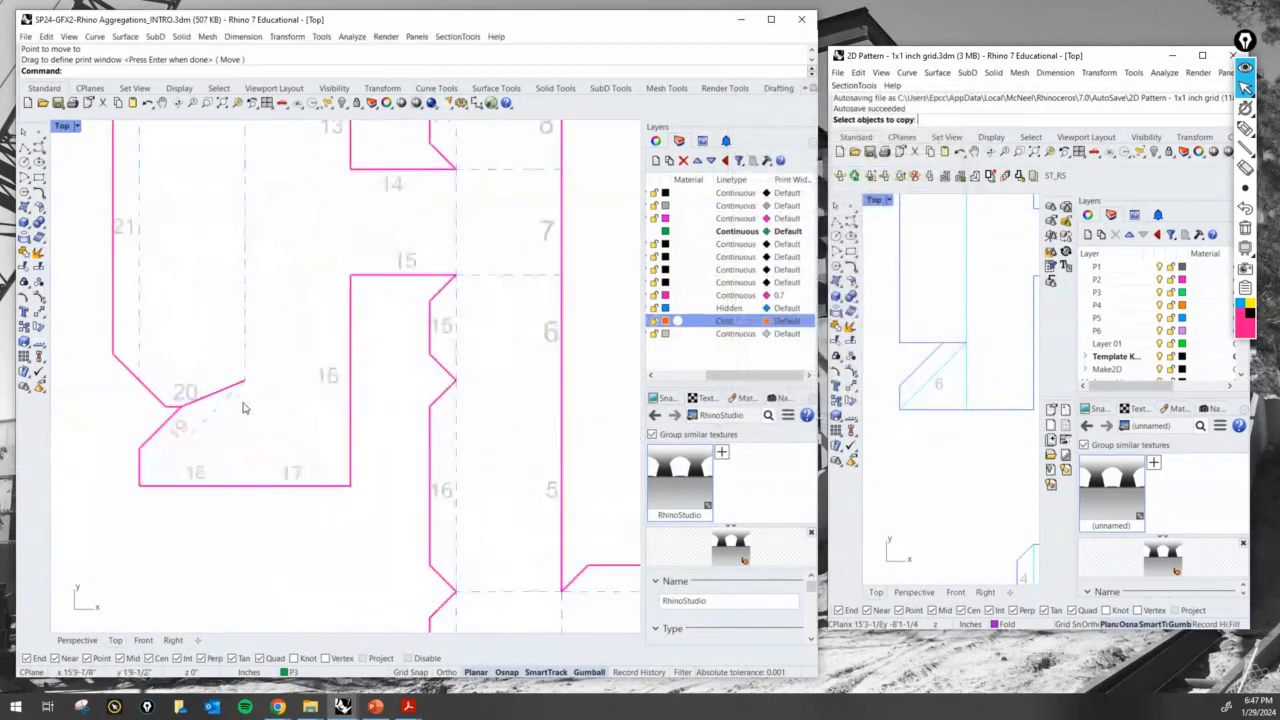
scroll(450, 402, "down", 4)
scroll(463, 334, "up", 1)
scroll(577, 458, "up", 6)
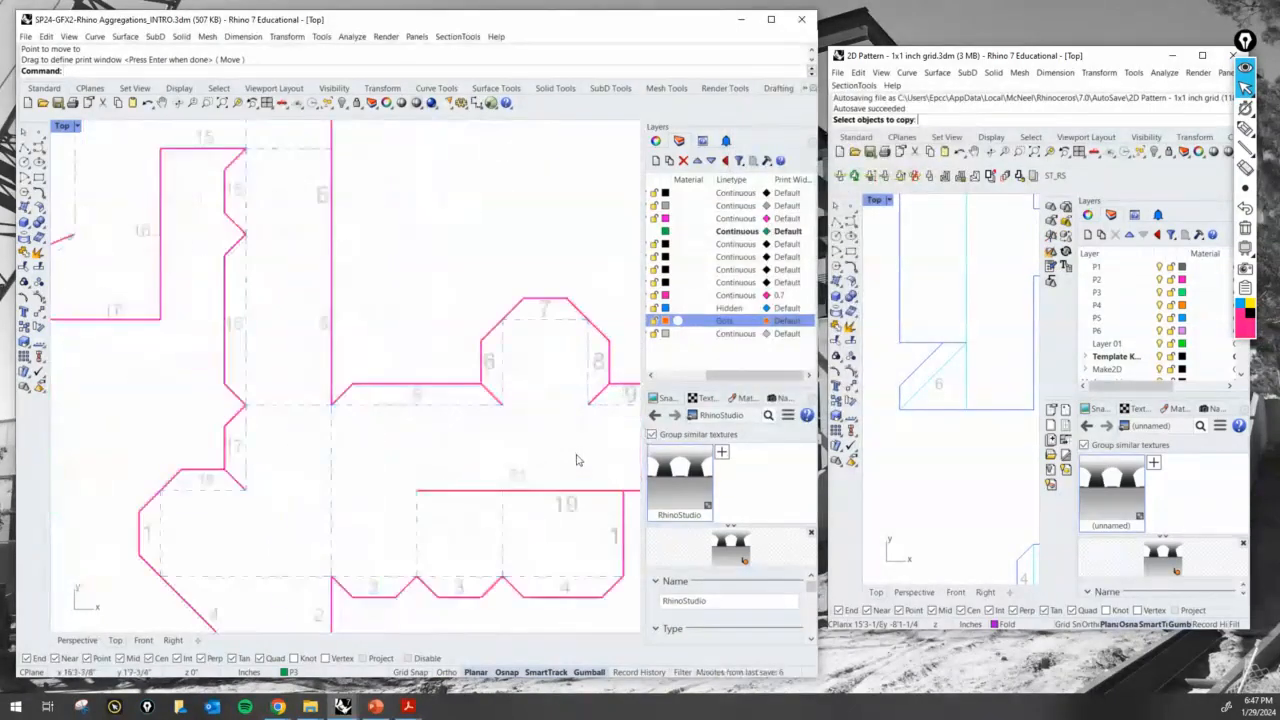
right_click_drag(543, 483, 566, 391)
scroll(451, 411, "down", 6)
right_click_drag(369, 306, 461, 481)
scroll(340, 438, "up", 5)
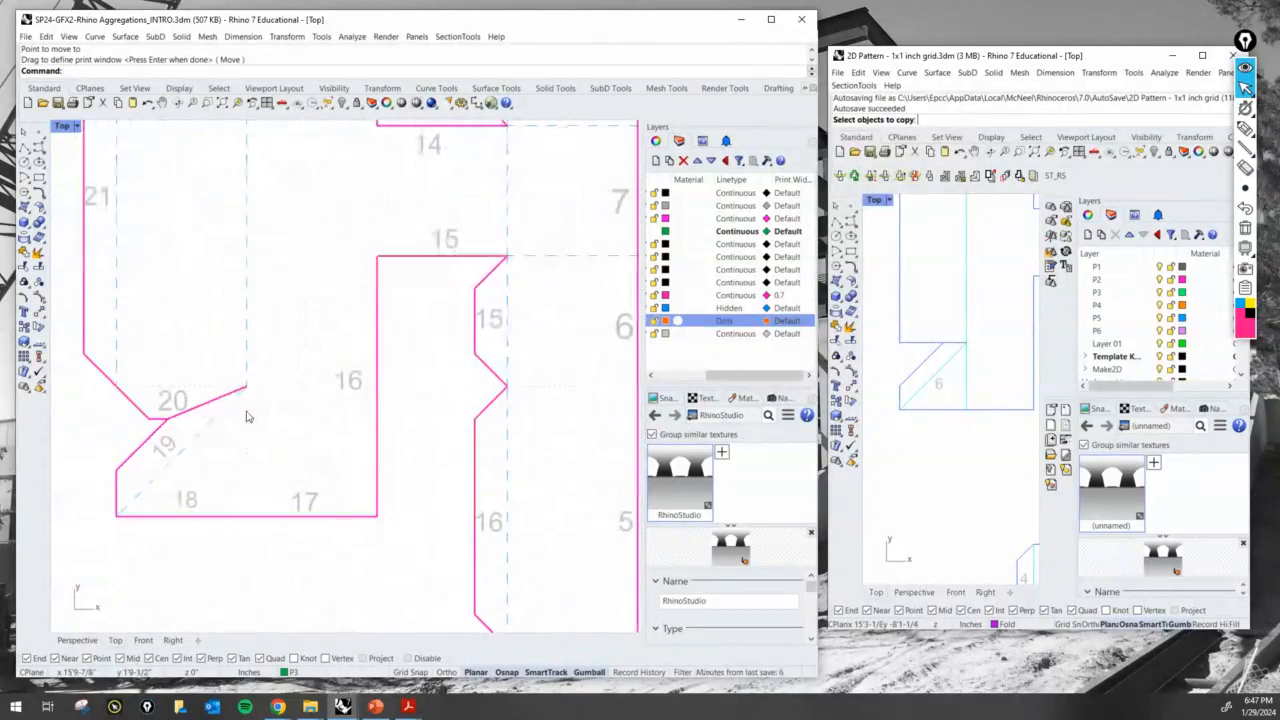
scroll(437, 320, "down", 6)
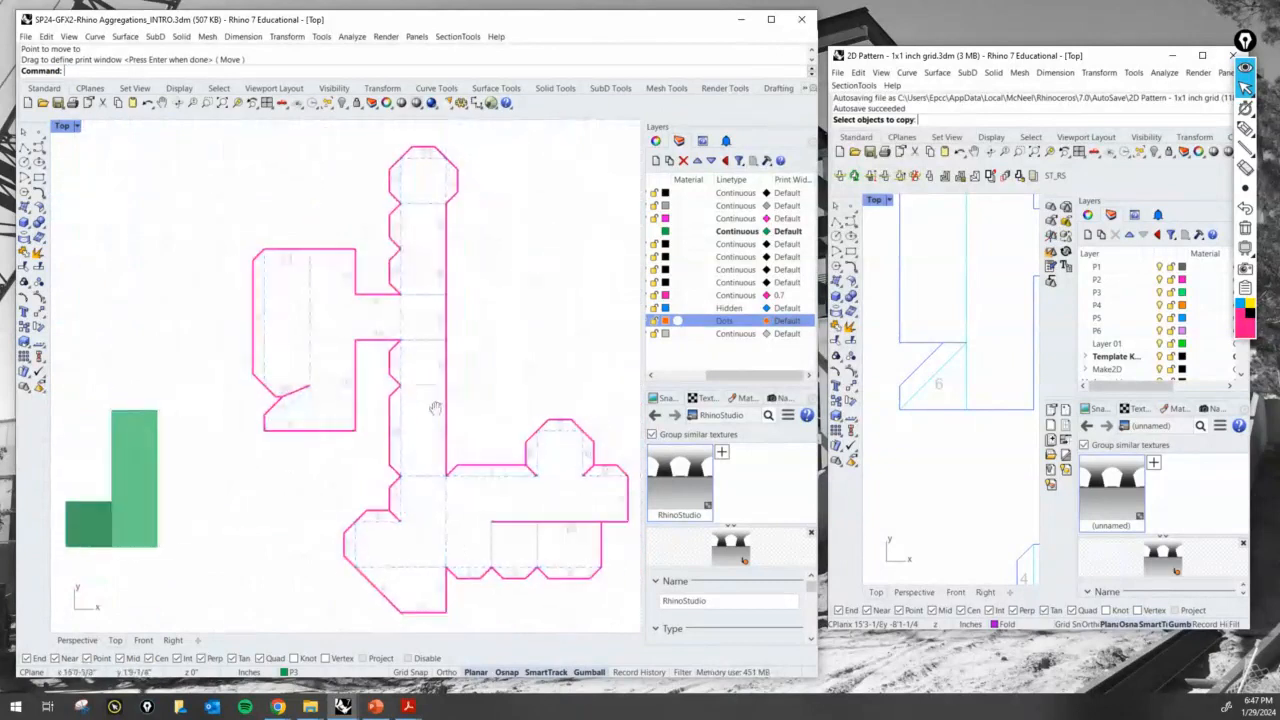
right_click_drag(434, 403, 385, 405)
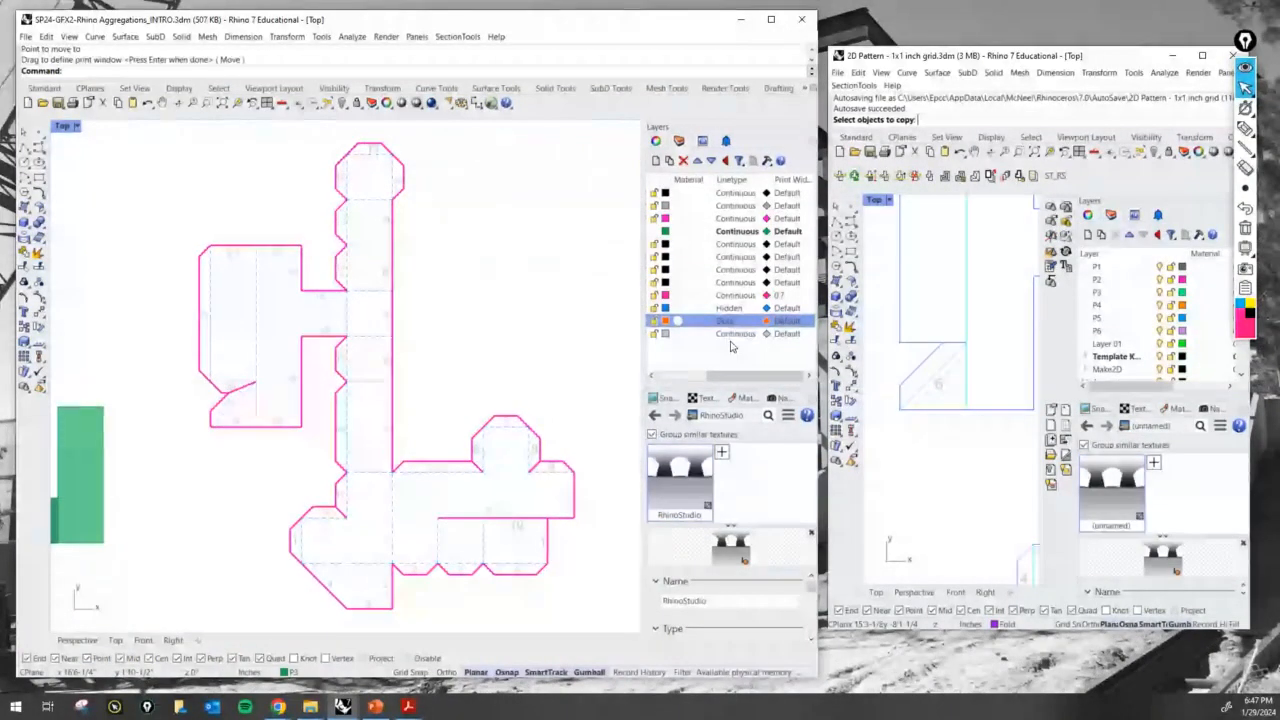
Set the Cut layer's print width to 0.5 mm
left_click(767, 296)
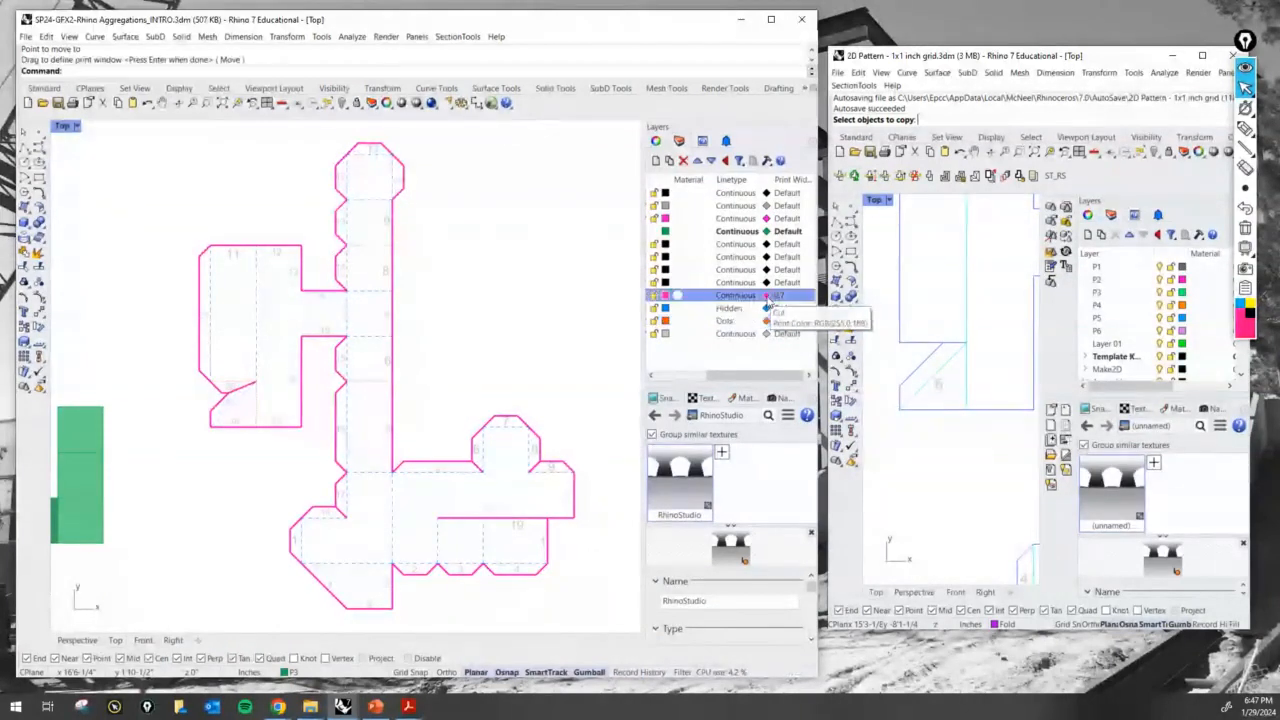
left_click(883, 251)
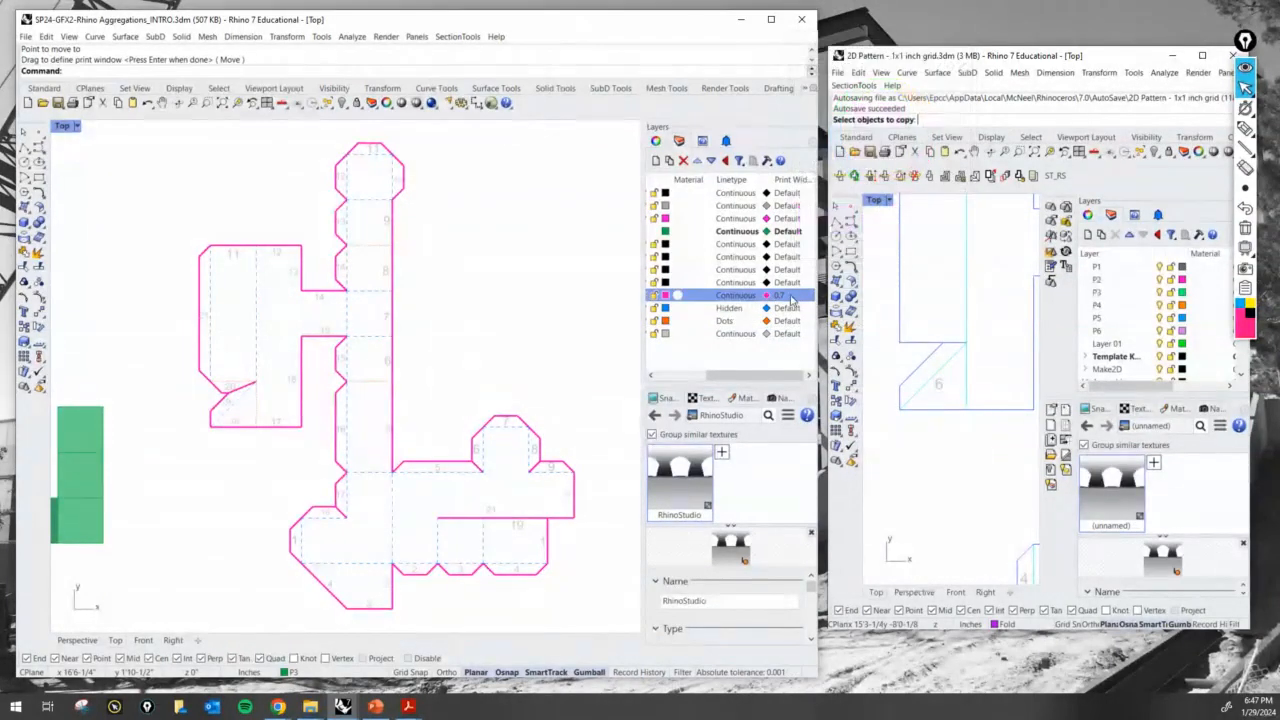
left_click(788, 298)
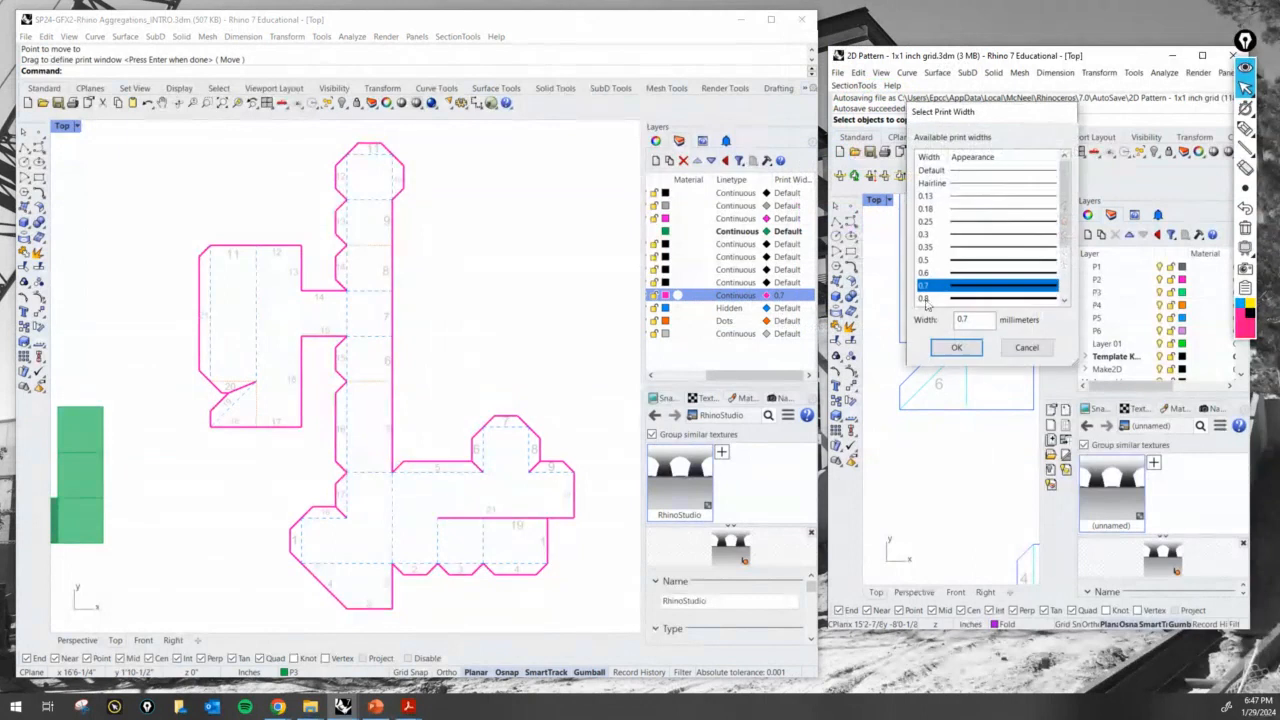
left_click(971, 262)
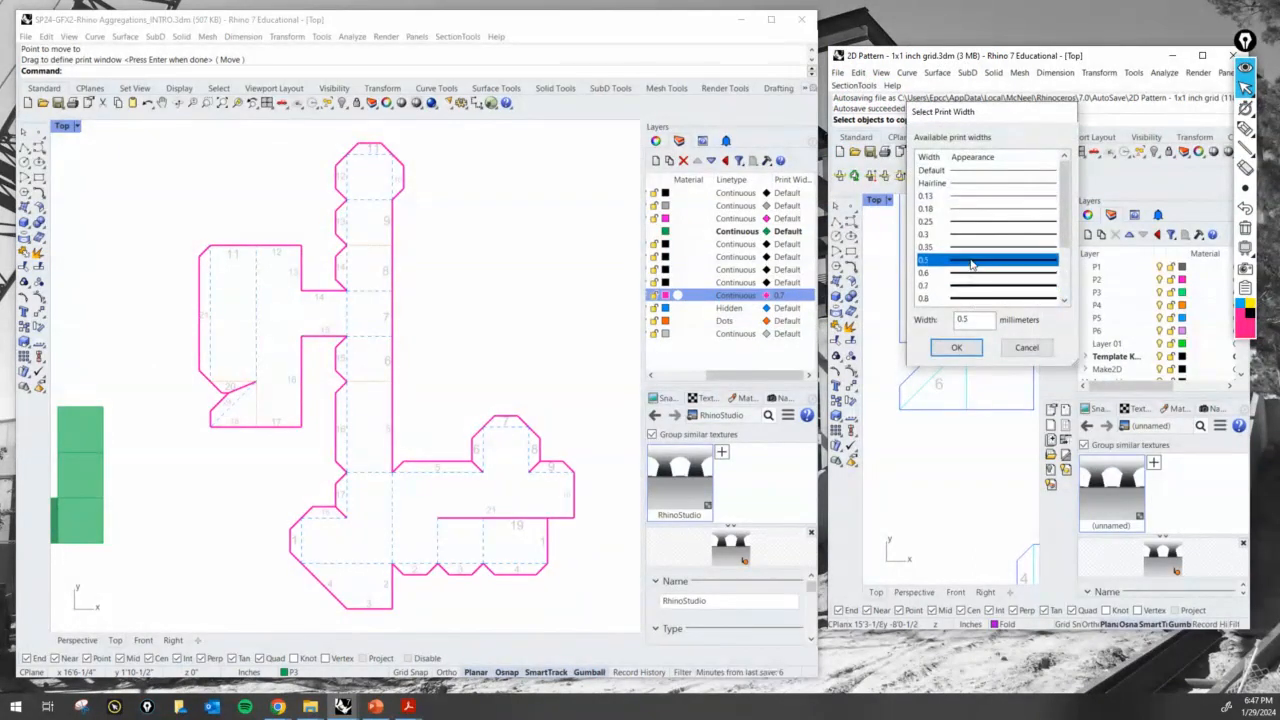
left_click(960, 350)
scroll(508, 370, "up", 3)
right_click_drag(506, 386, 537, 345)
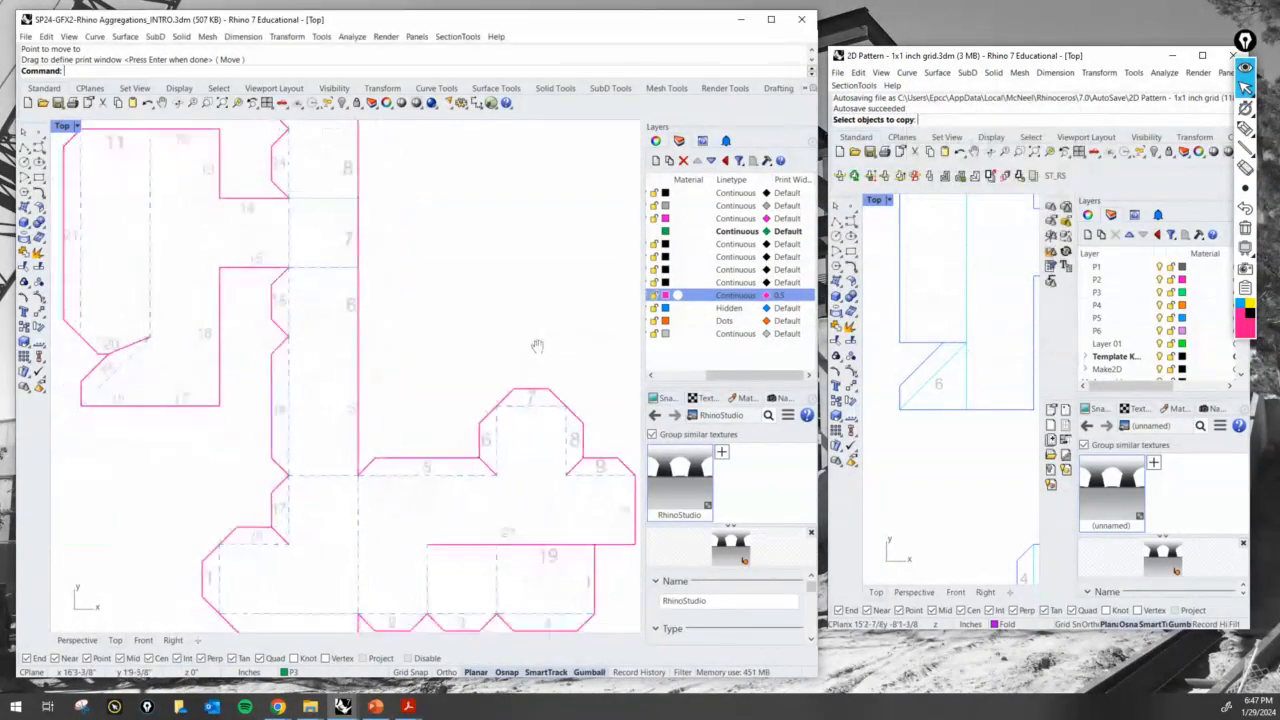
scroll(537, 345, "down", 2)
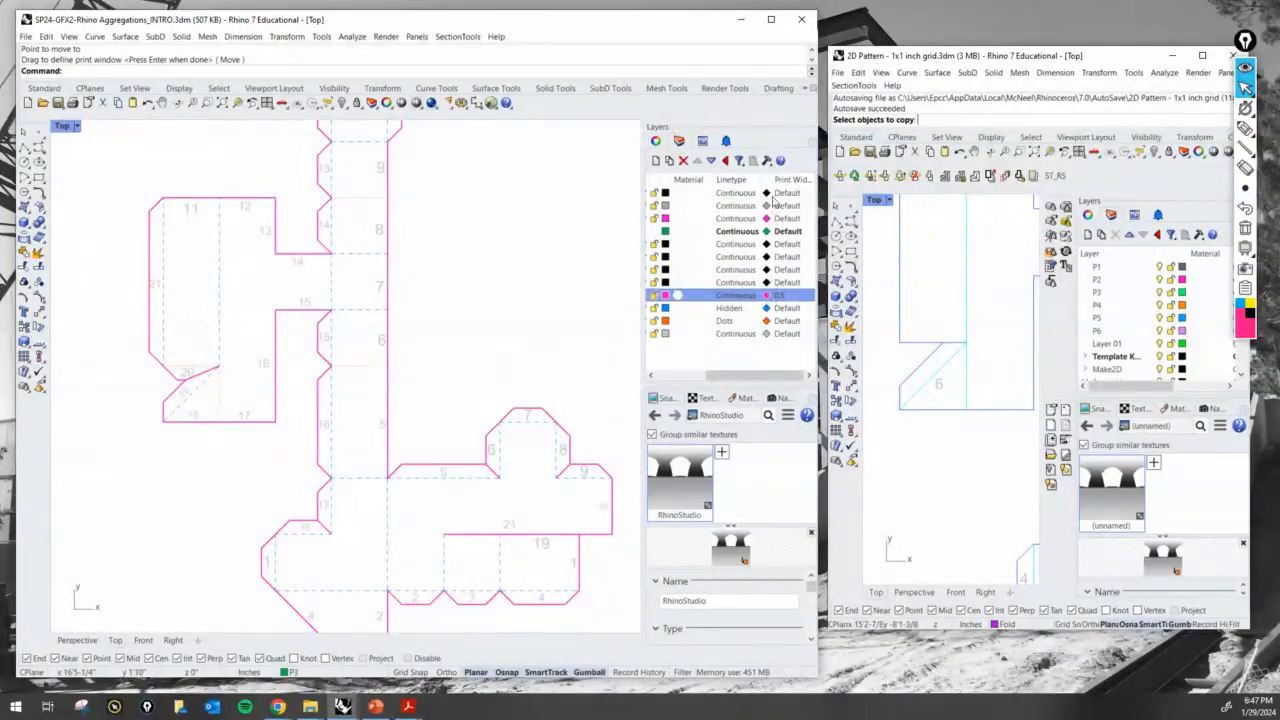
Change the Cut layer's print color to black
left_click(767, 296)
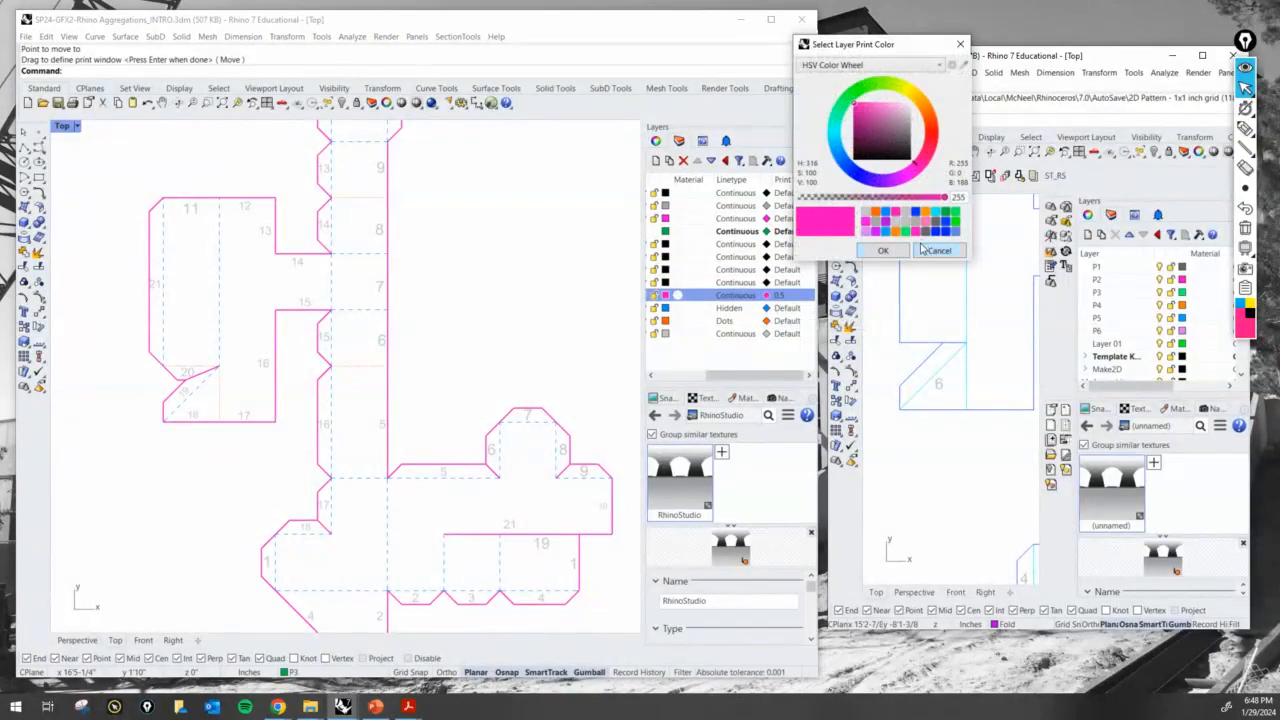
left_click_drag(850, 108, 918, 172)
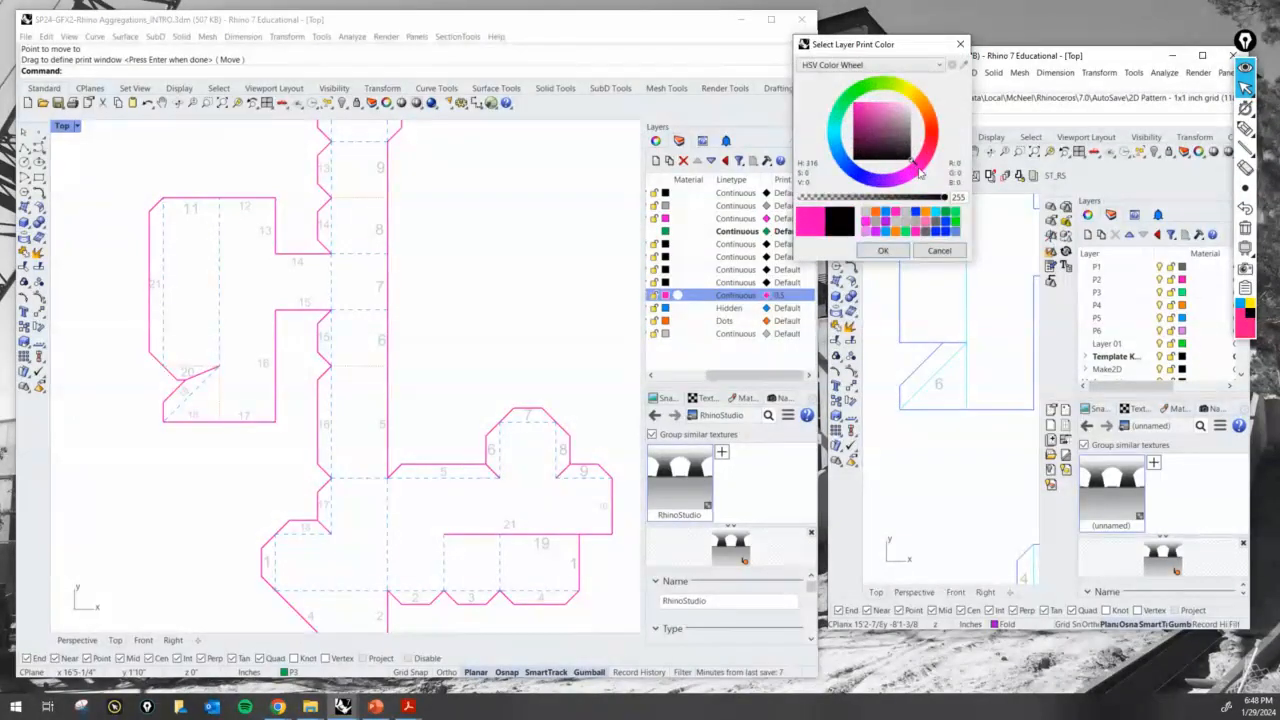
left_click(897, 251)
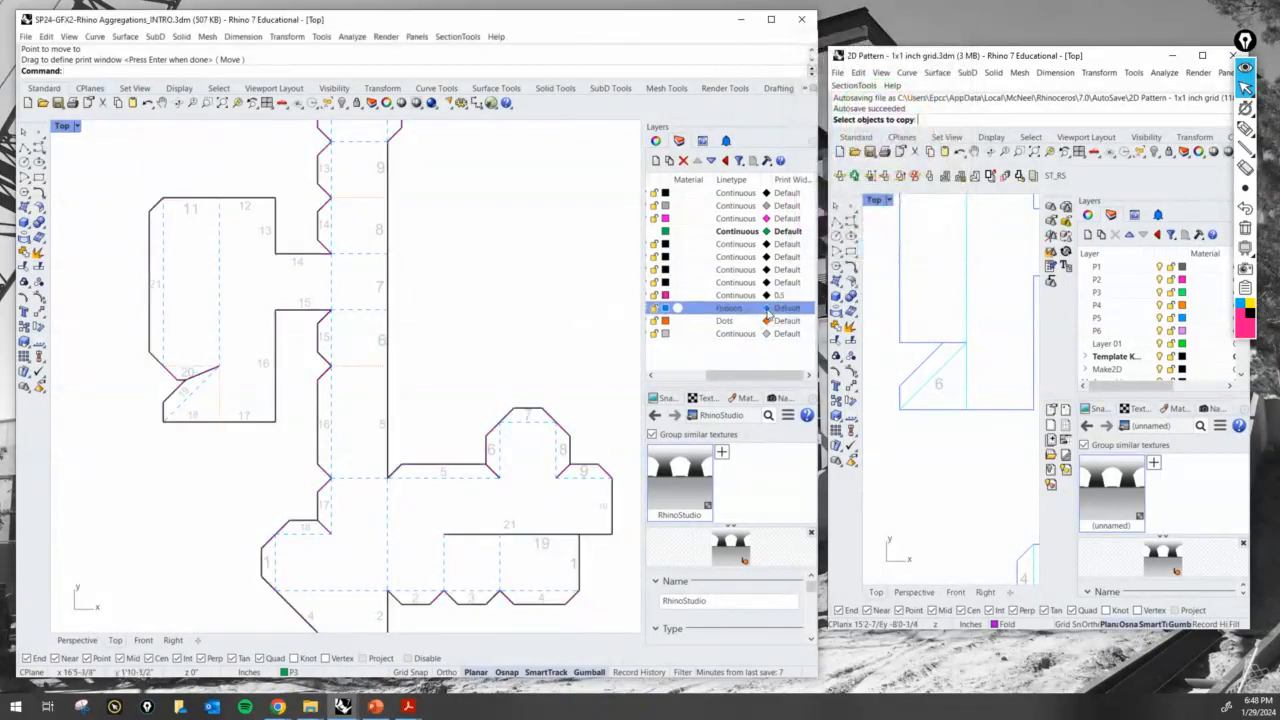
Change the print colors of the Mountain and Valley layers to black and inspect the fold lines
left_click(767, 308)
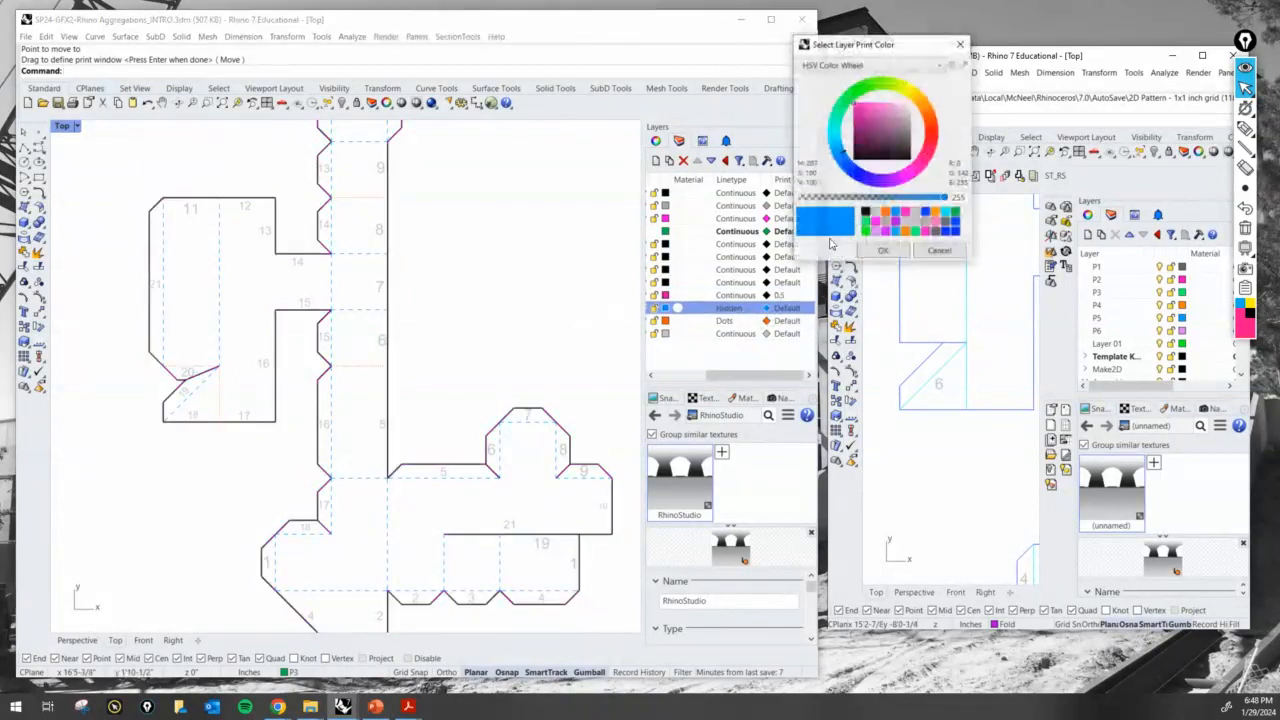
left_click(889, 251)
left_click(766, 321)
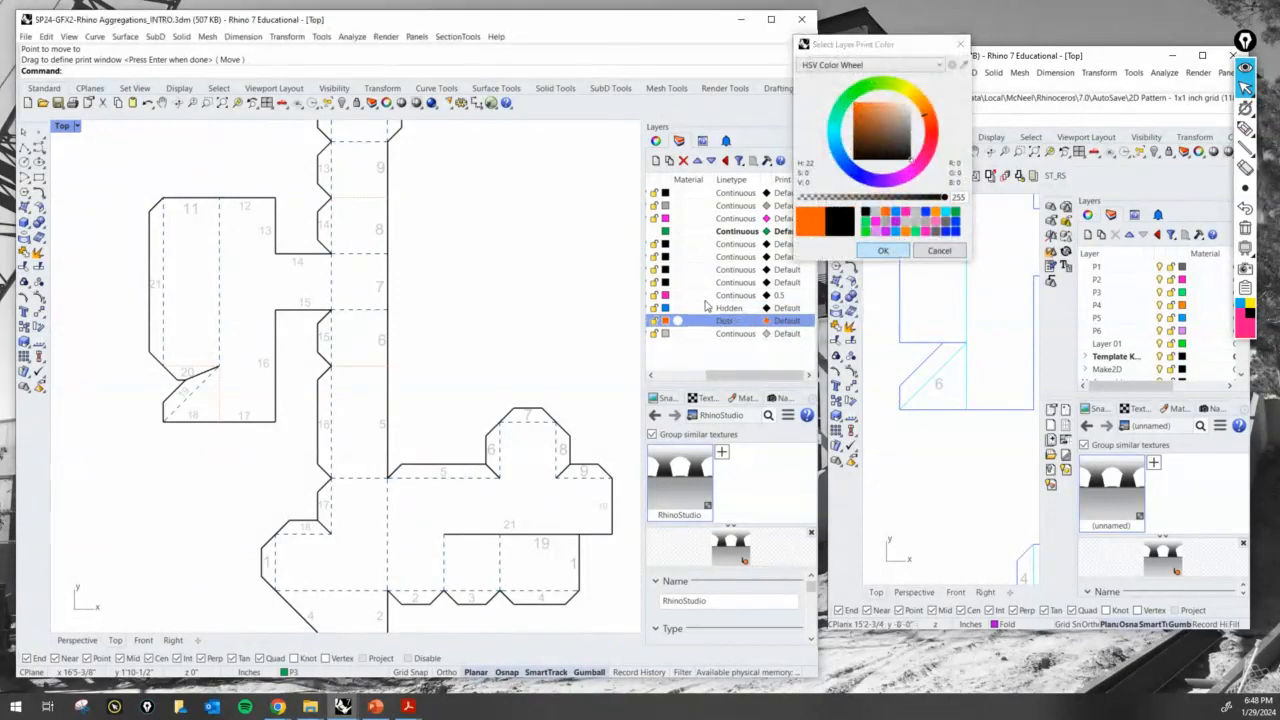
left_click(895, 250)
scroll(535, 312, "up", 5)
scroll(371, 302, "up", 5)
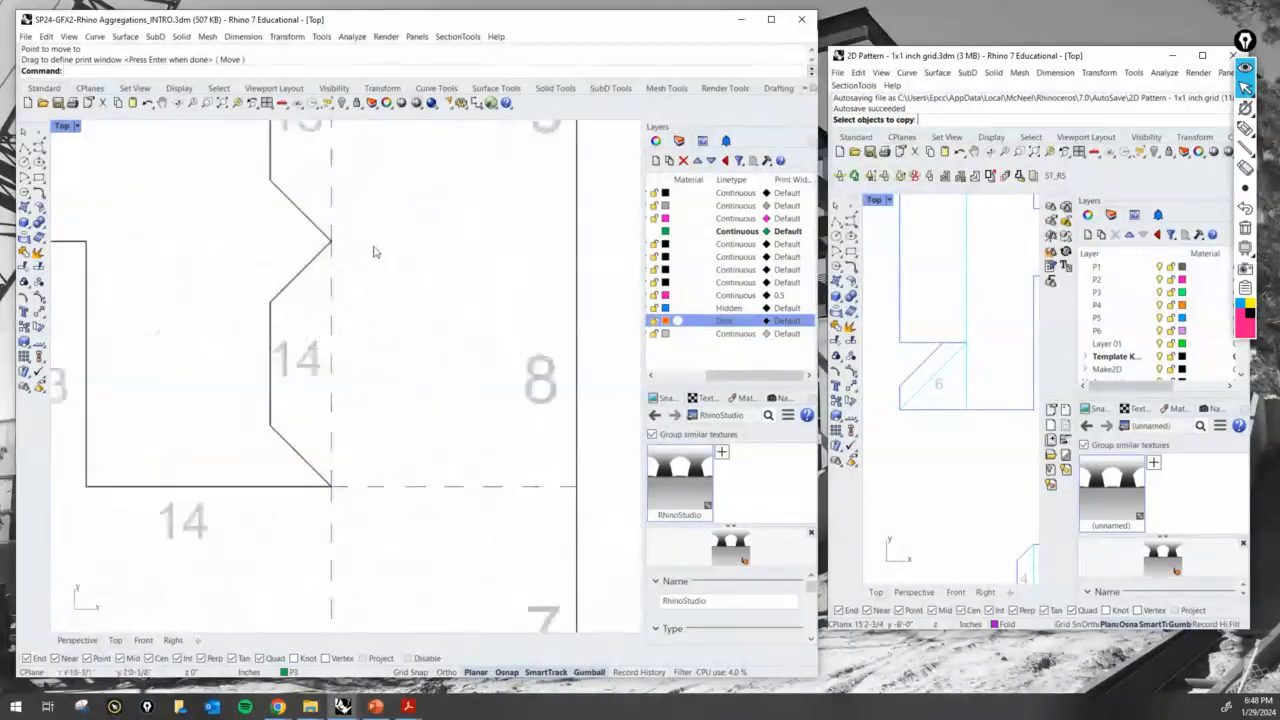
scroll(388, 251, "down", 5)
right_click_drag(536, 359, 467, 338)
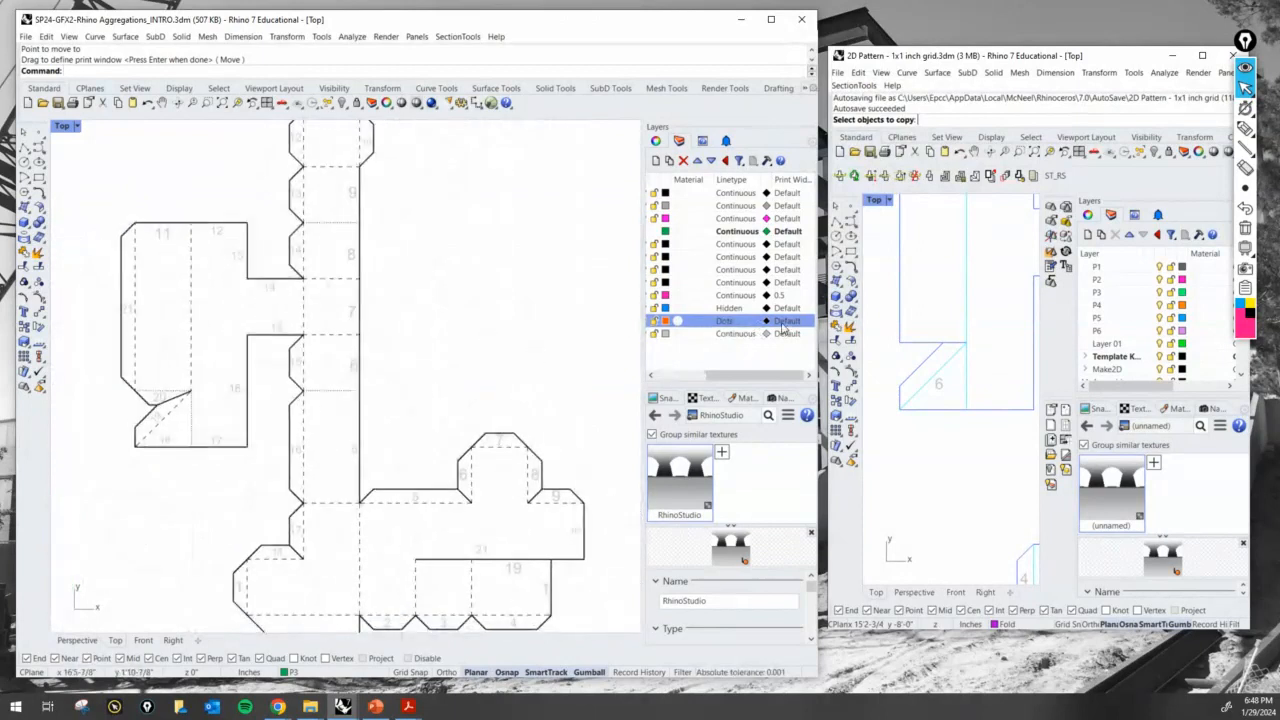
Set the Valley layer's print width to 0.3 mm and check its dotted lines up close
left_click(786, 322)
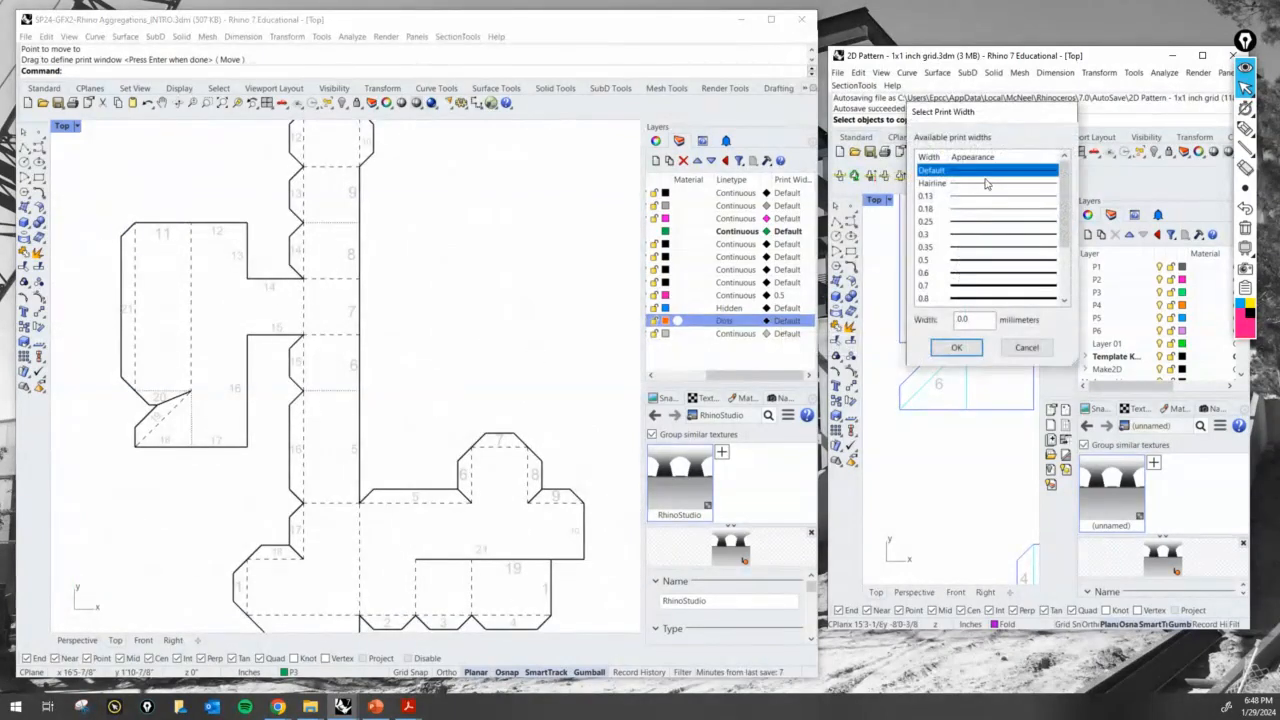
left_click(984, 234)
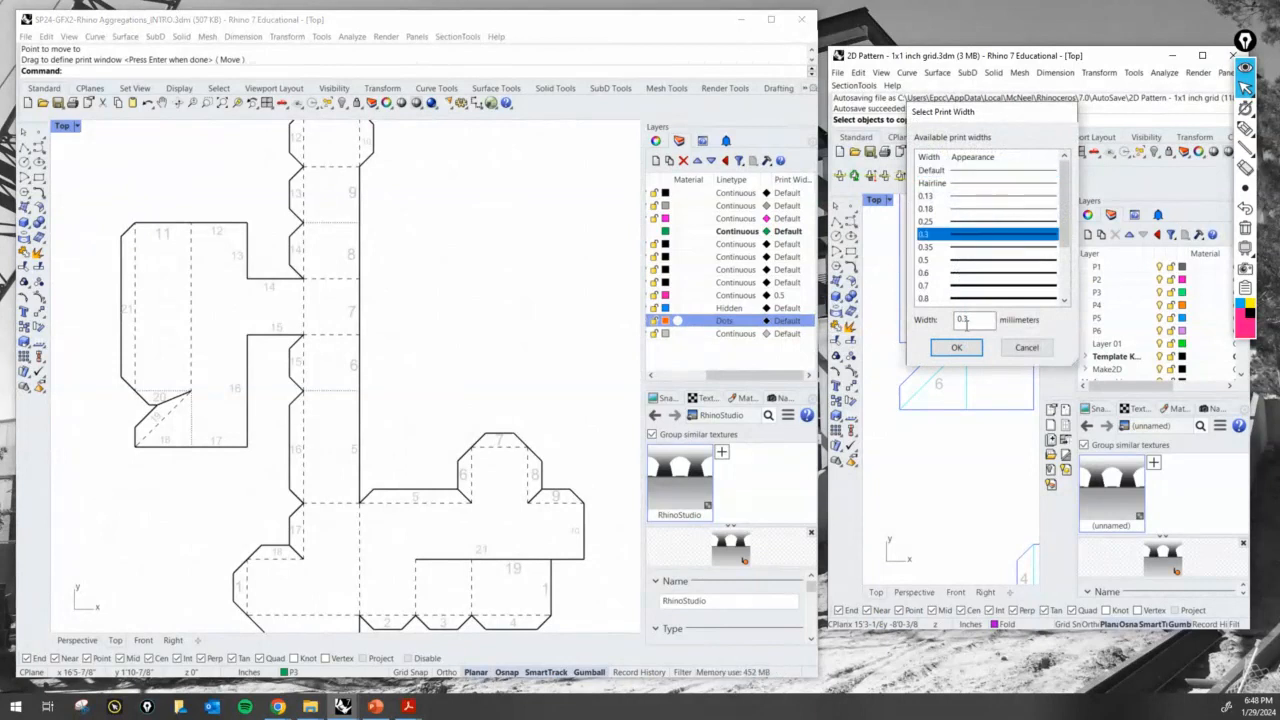
left_click(956, 347)
scroll(309, 400, "up", 4)
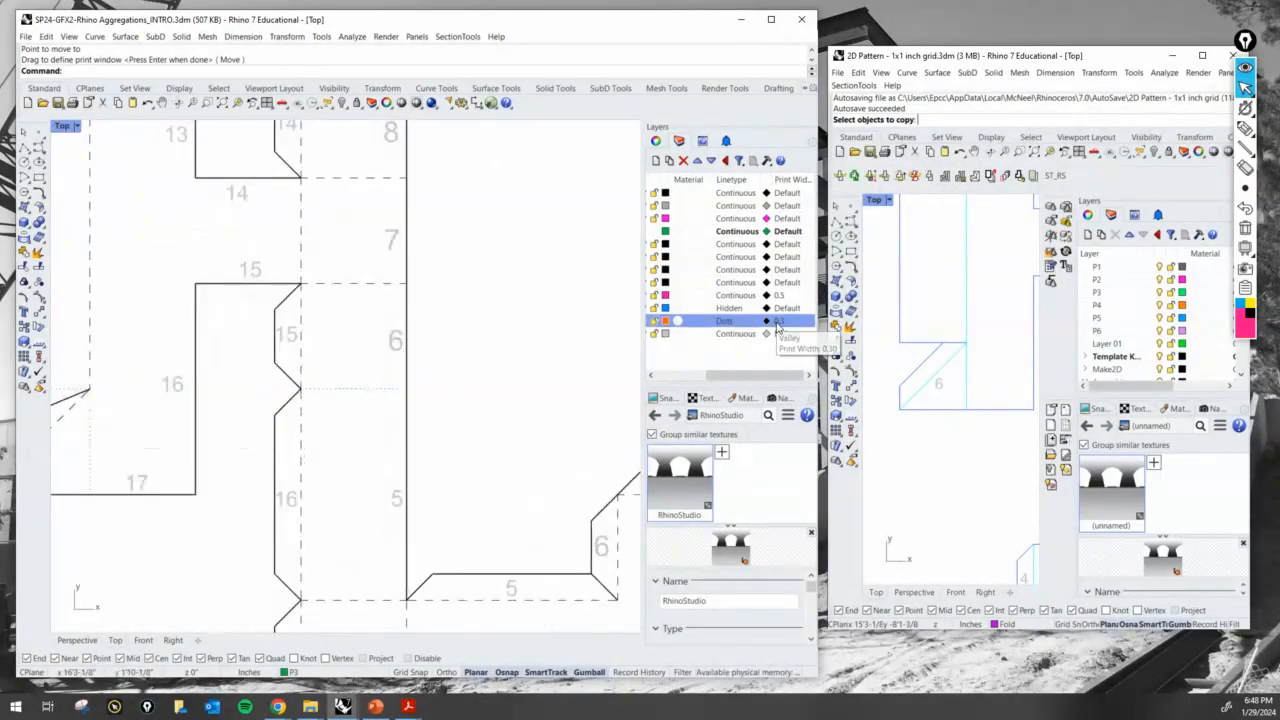
Set the Valley layer's print width to 0.5 mm
left_click(778, 322)
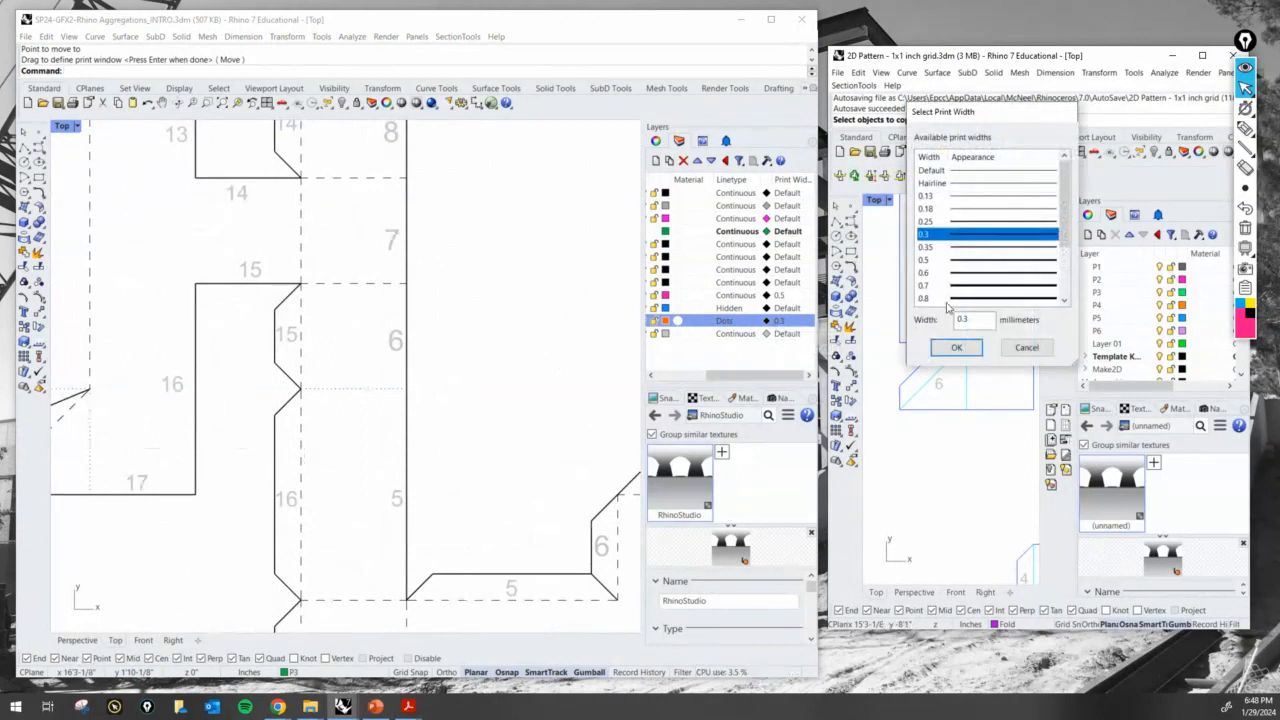
left_click(967, 263)
left_click(956, 347)
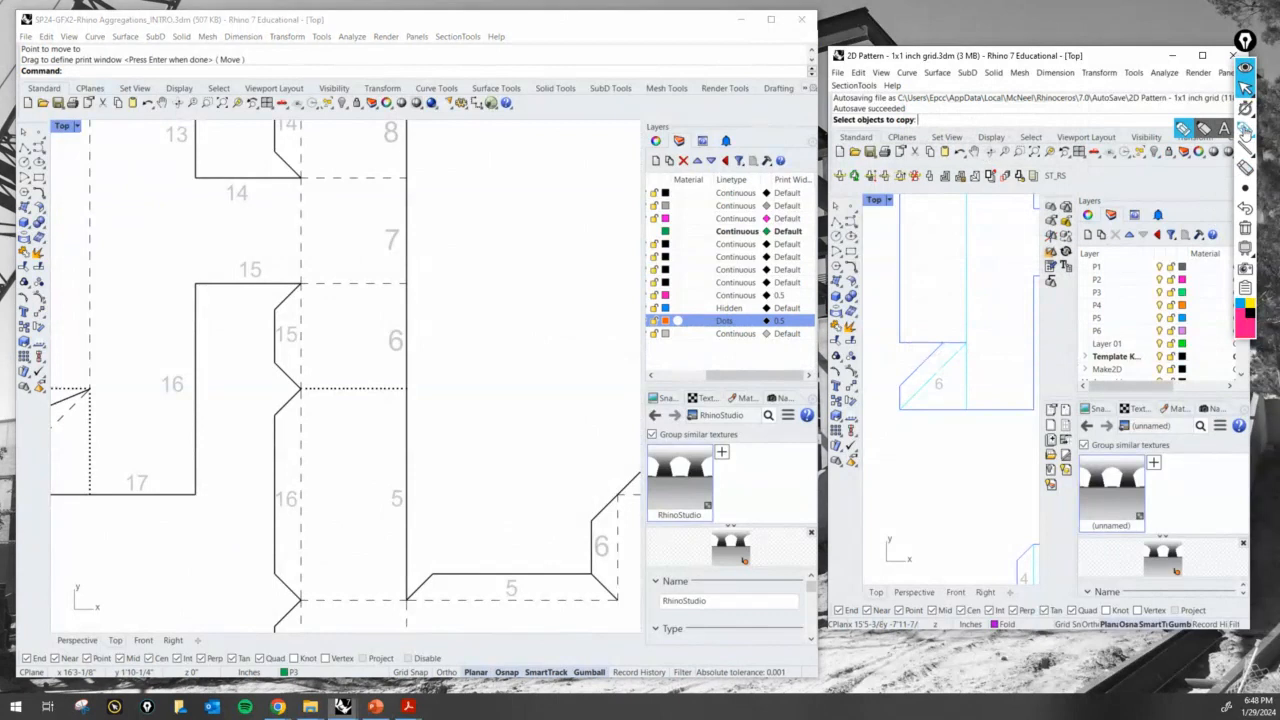
left_click(1245, 128)
left_click_drag(366, 354, 369, 380)
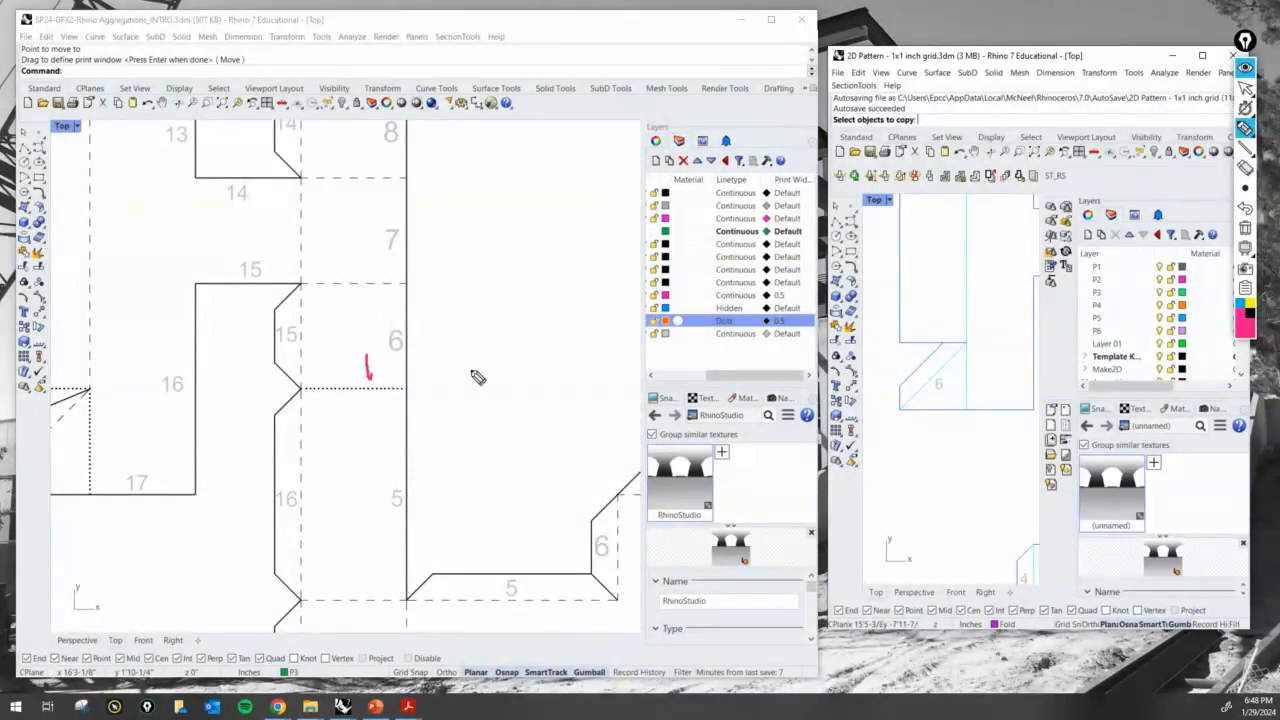
left_click(1245, 88)
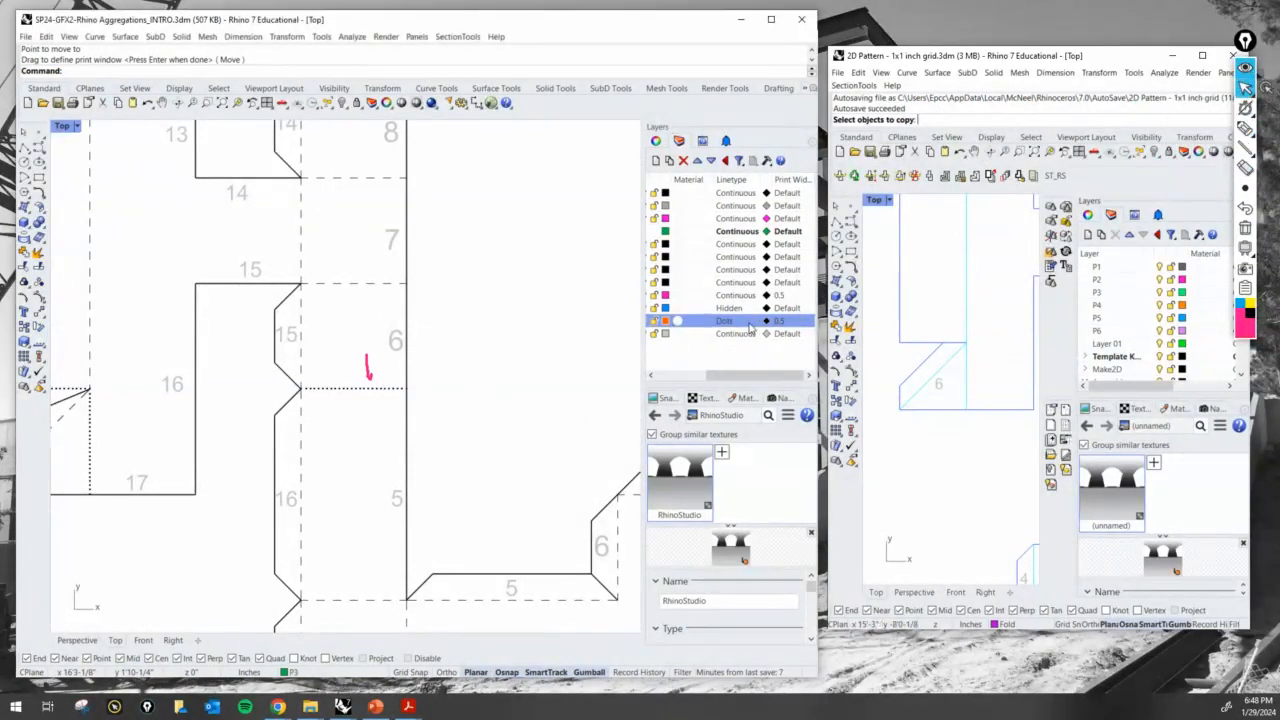
Change the Valley layer's print color to dark gray, RGB 96, 96, 96
left_click(778, 322)
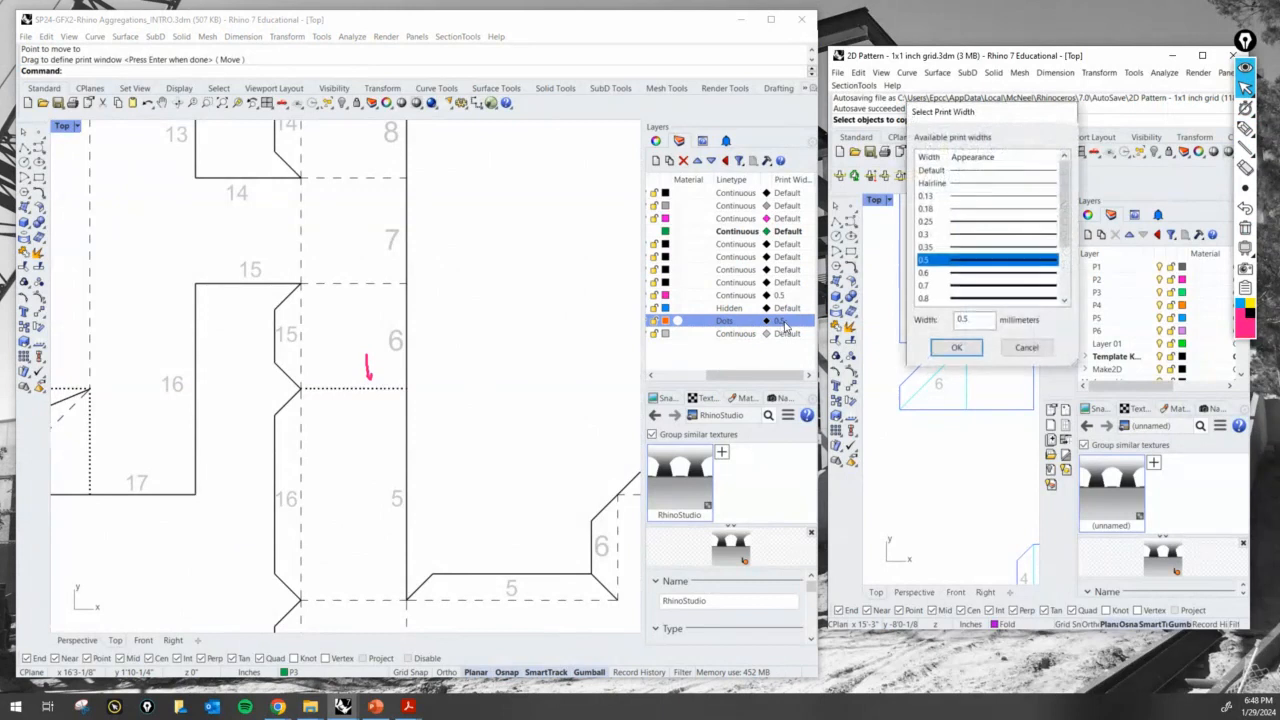
left_click(1026, 347)
left_click(767, 321)
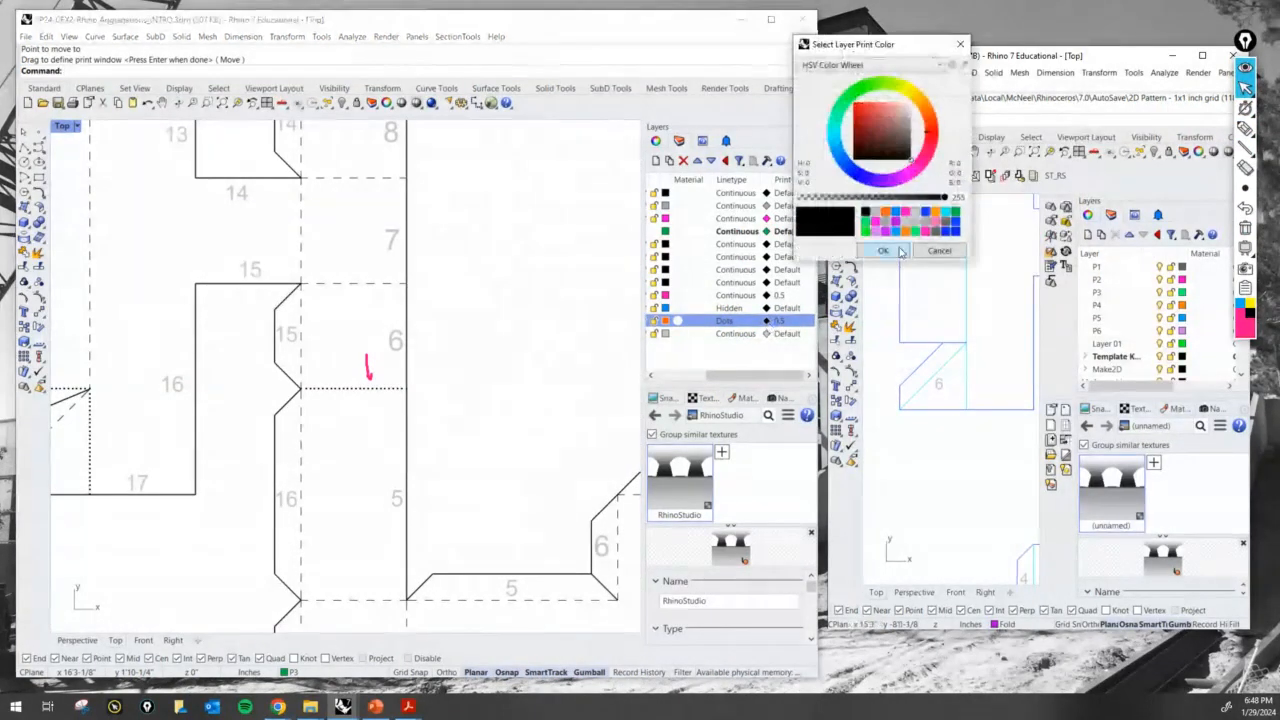
left_click_drag(907, 158, 915, 143)
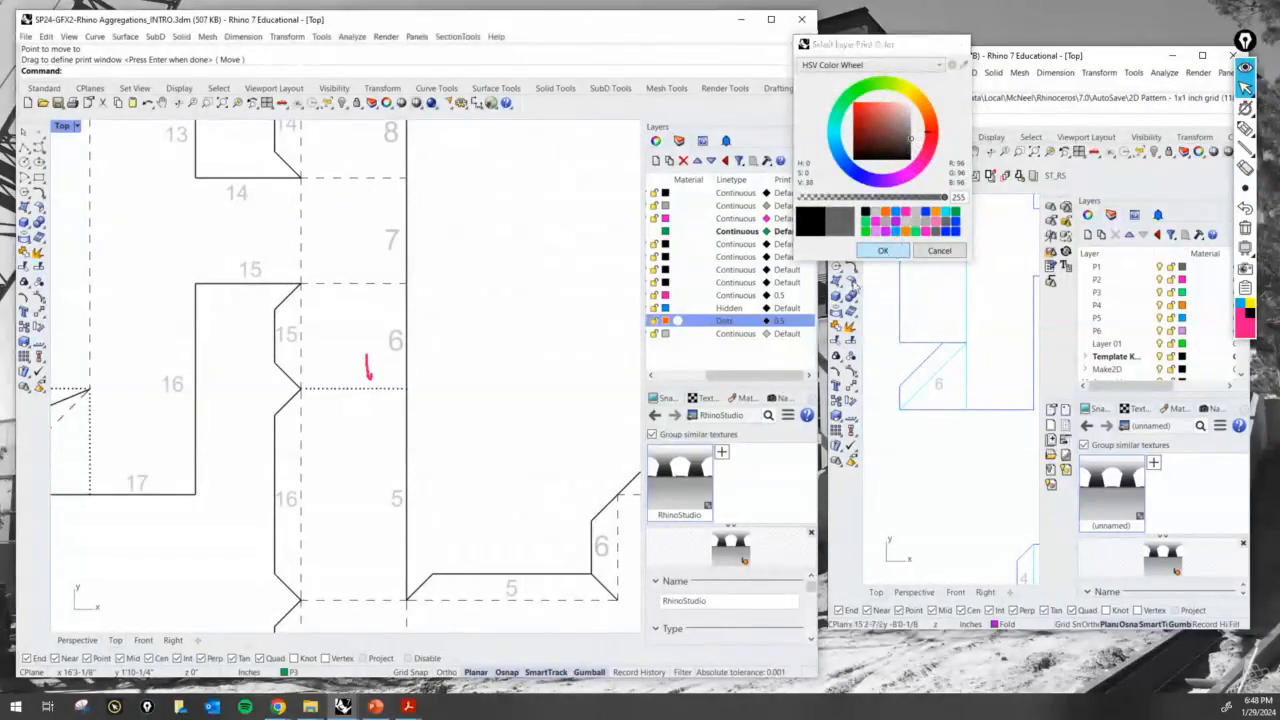
left_click(883, 251)
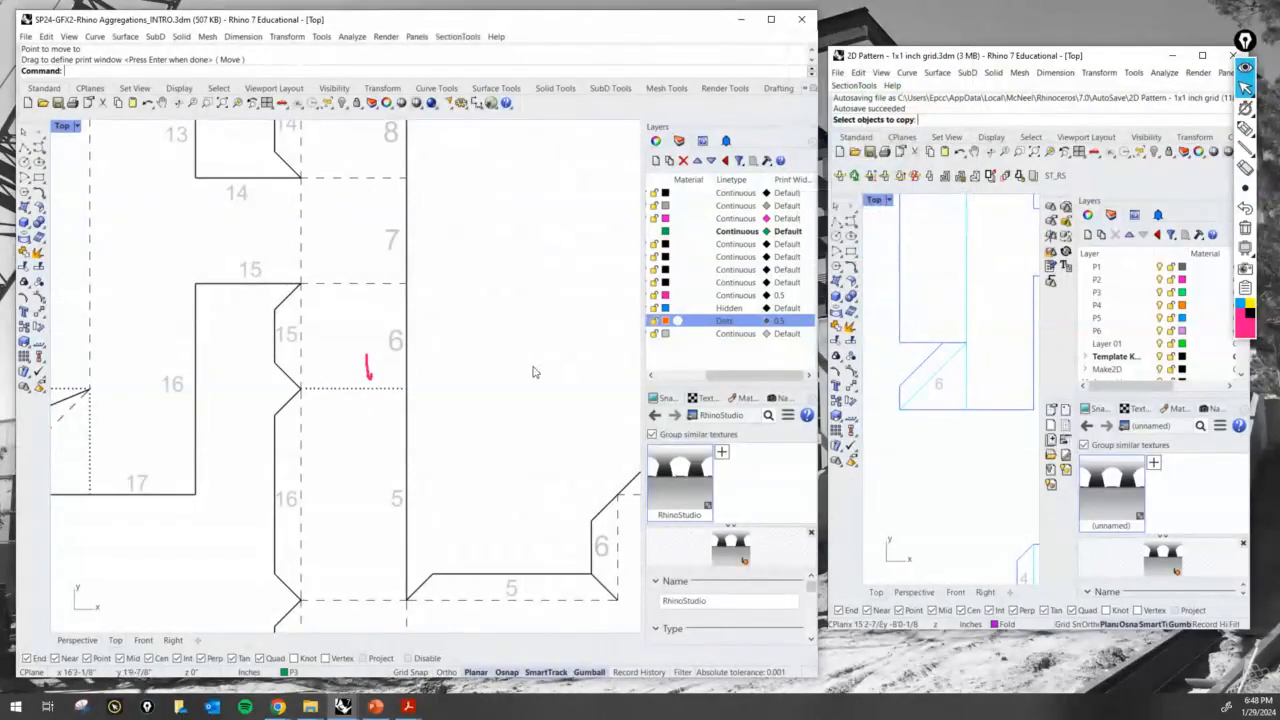
Change the Mountain layer's print color to a lighter neutral gray
left_click(766, 308)
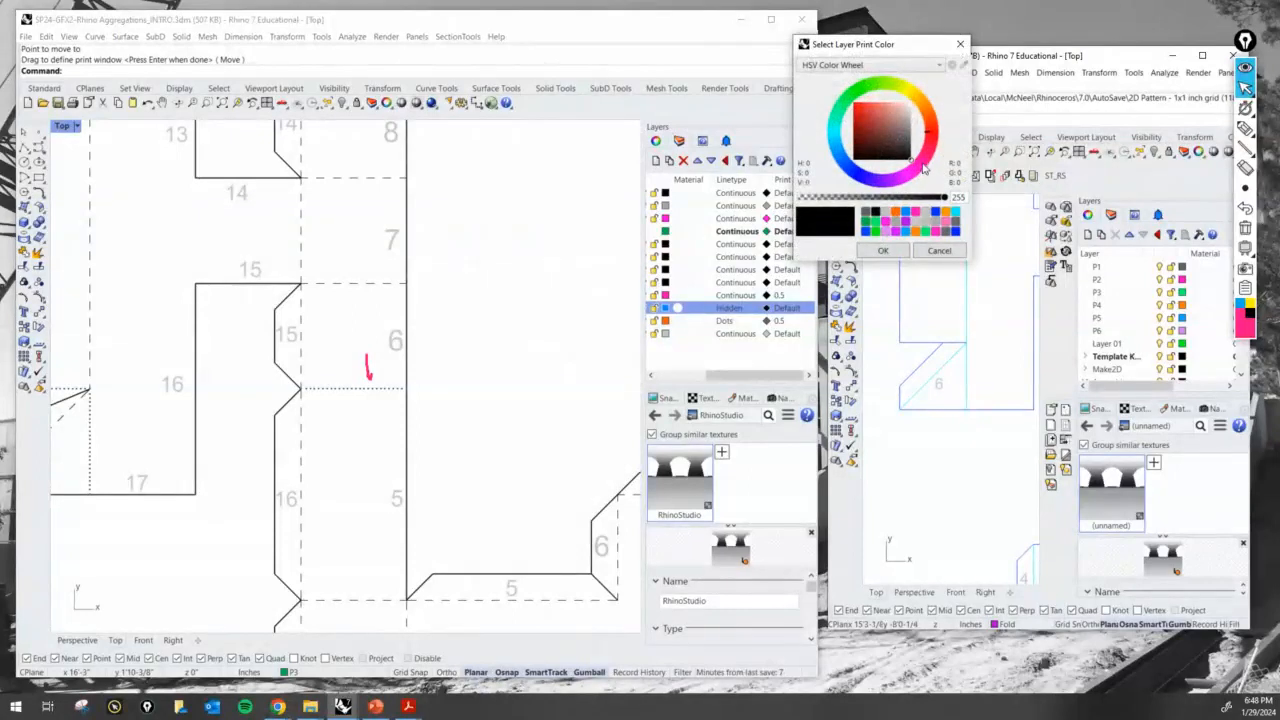
left_click_drag(912, 160, 916, 148)
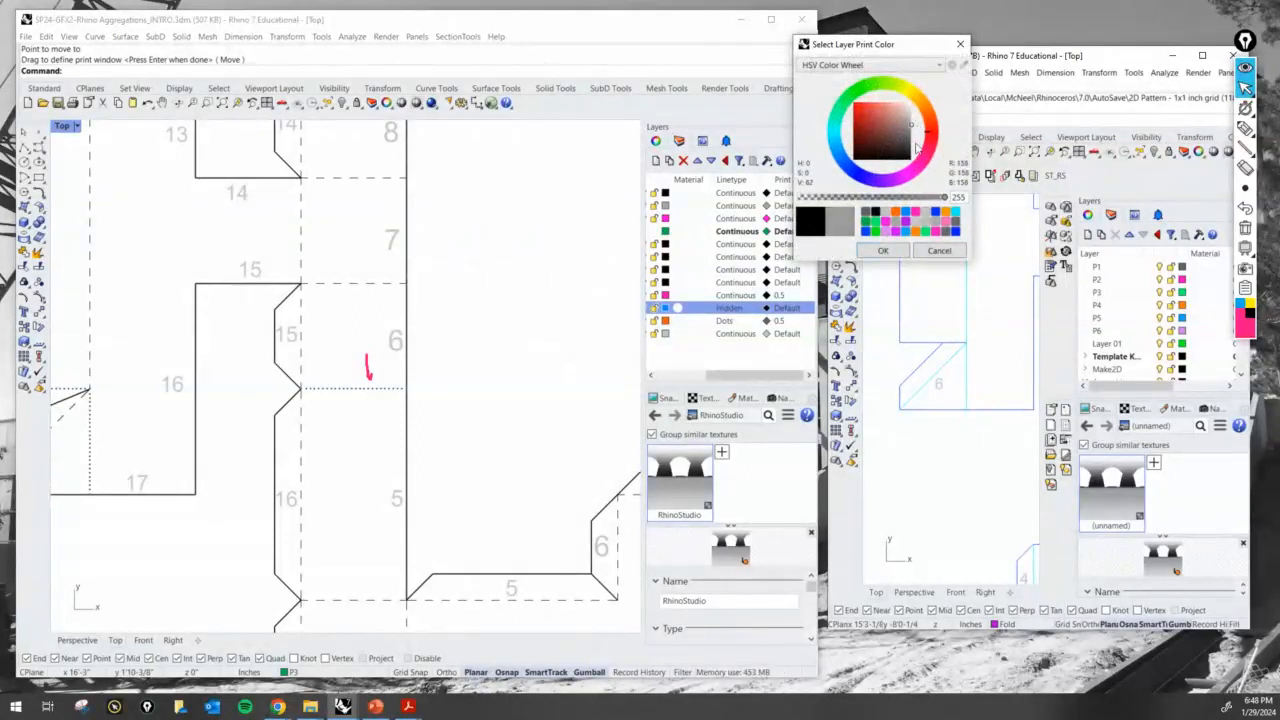
left_click(886, 251)
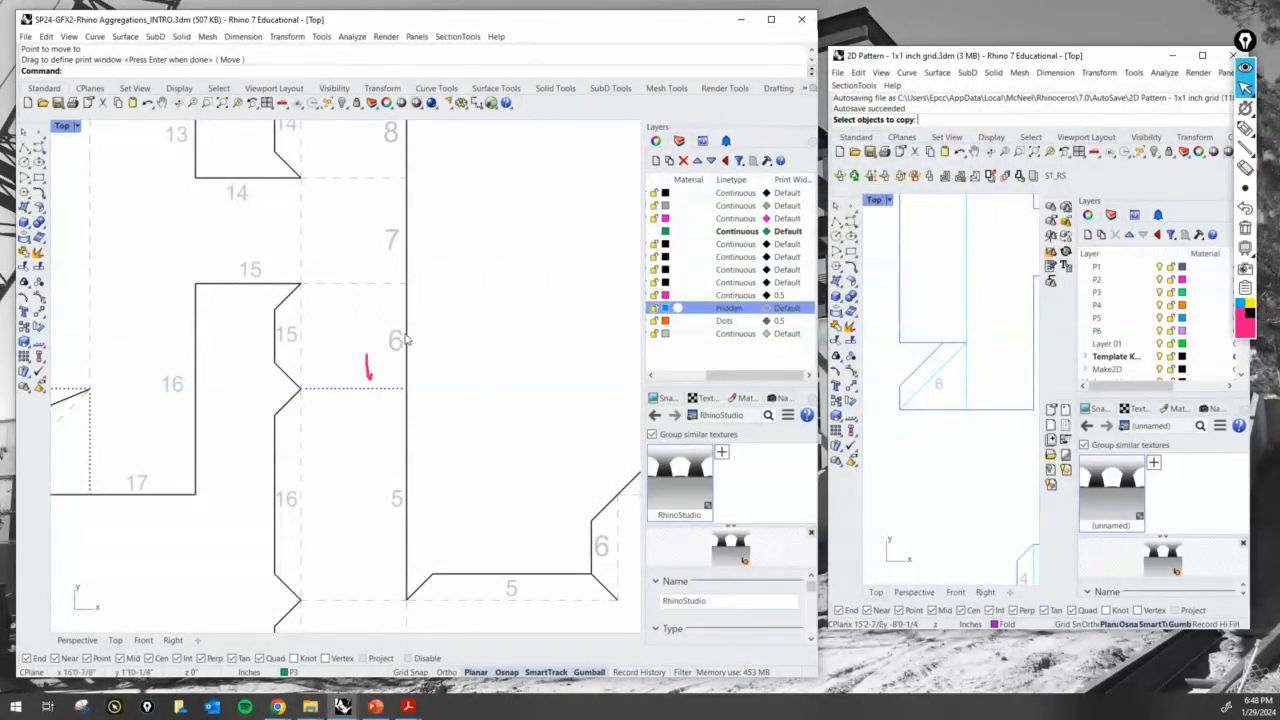
Set the Mountain layer's print width to 0.3 mm
left_click(782, 309)
left_click(957, 246)
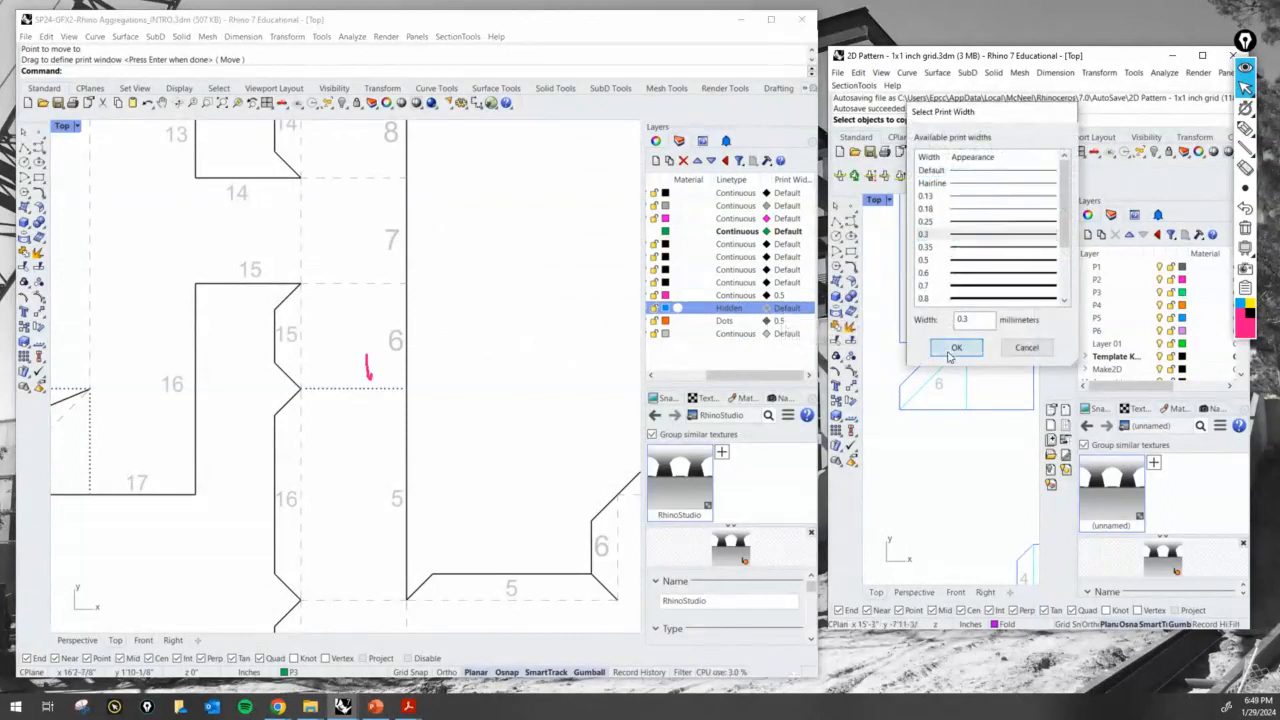
left_click(952, 347)
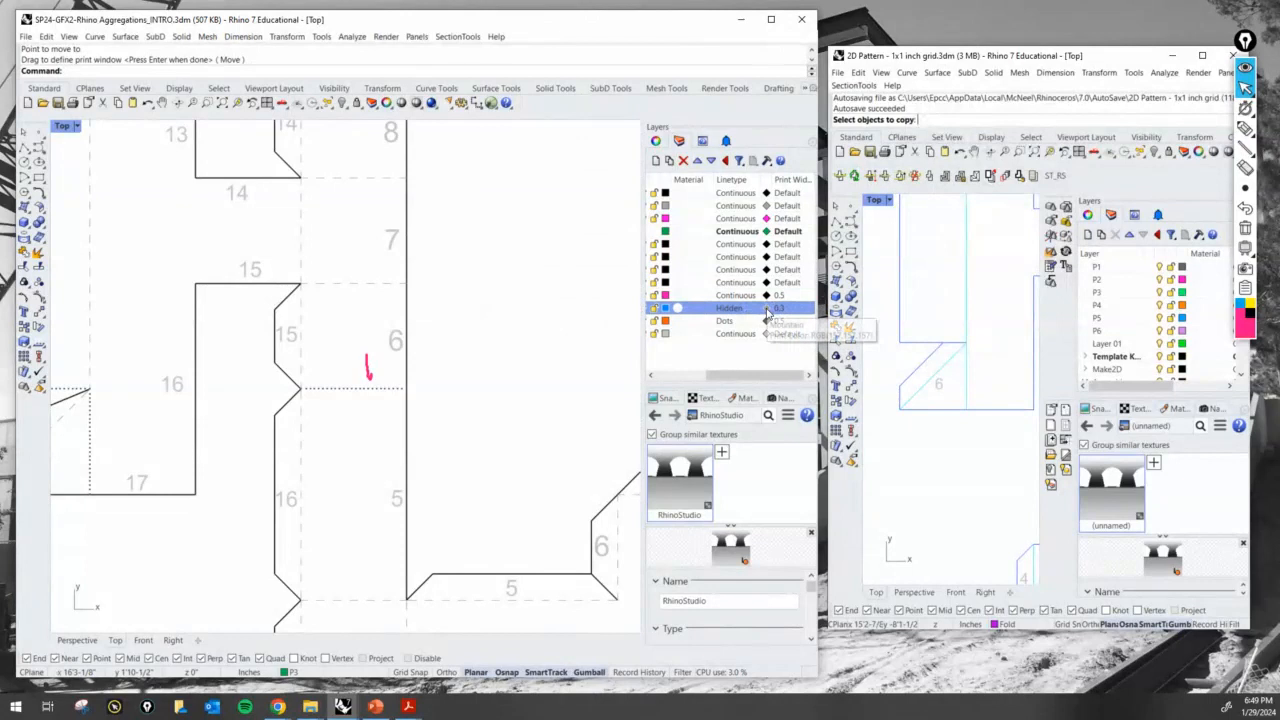
left_click(767, 309)
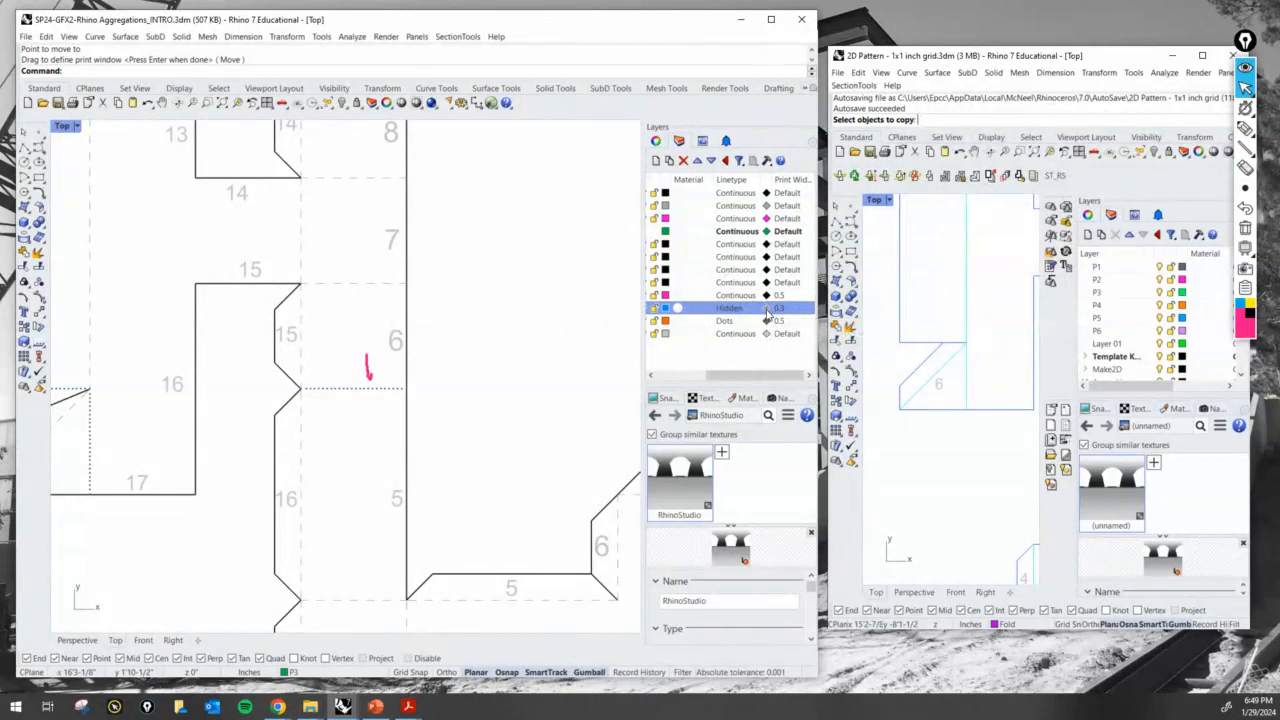
left_click(939, 251)
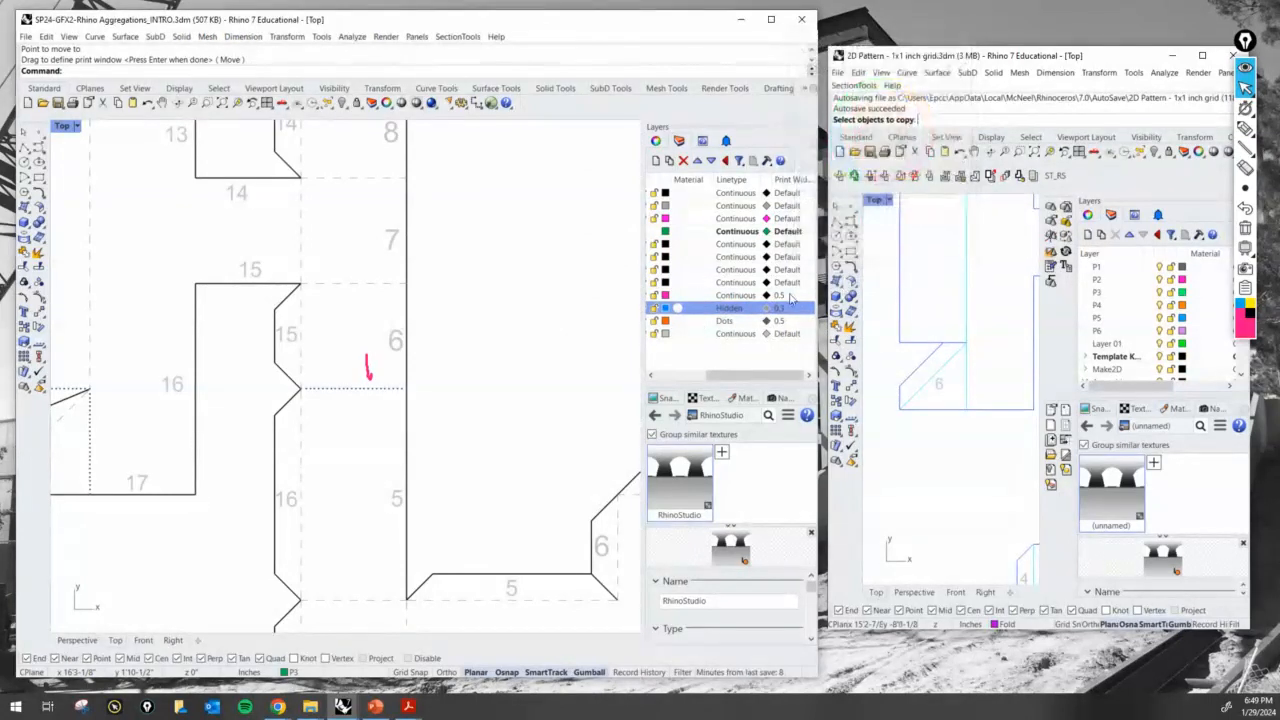
Set the Mountain layer's print width to 0.5 mm
left_click(778, 296)
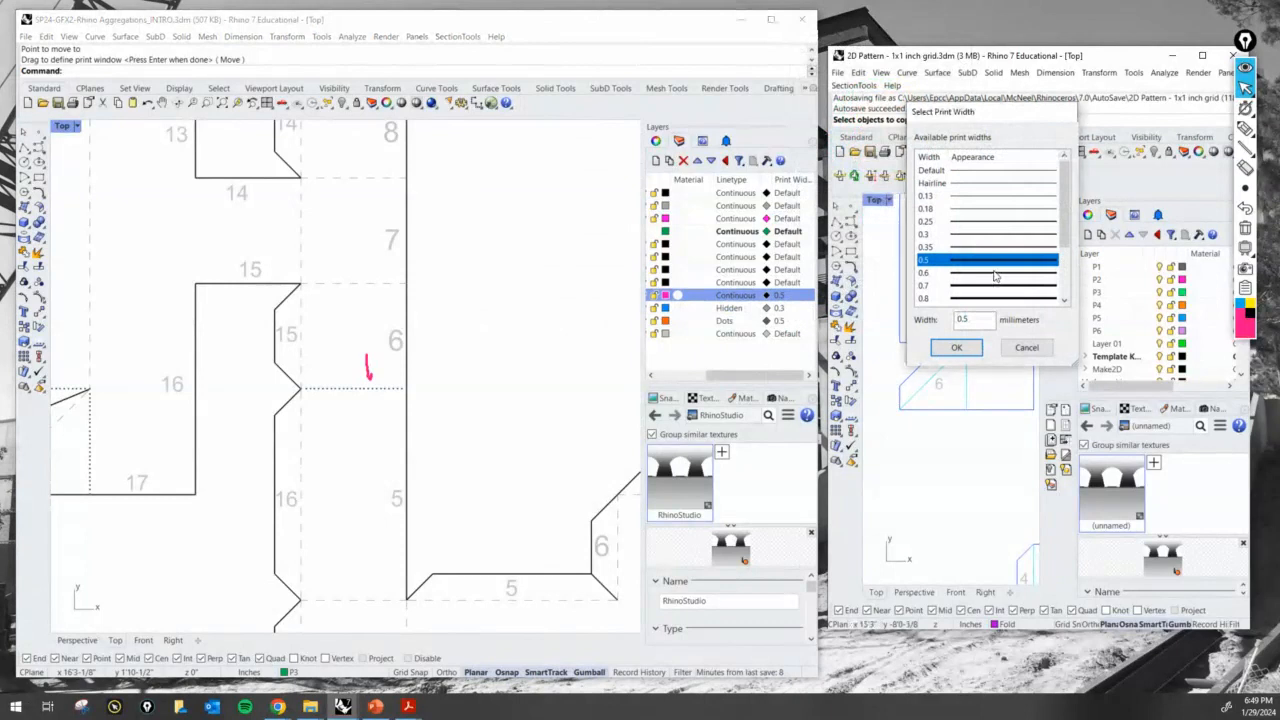
left_click(1027, 348)
left_click(780, 308)
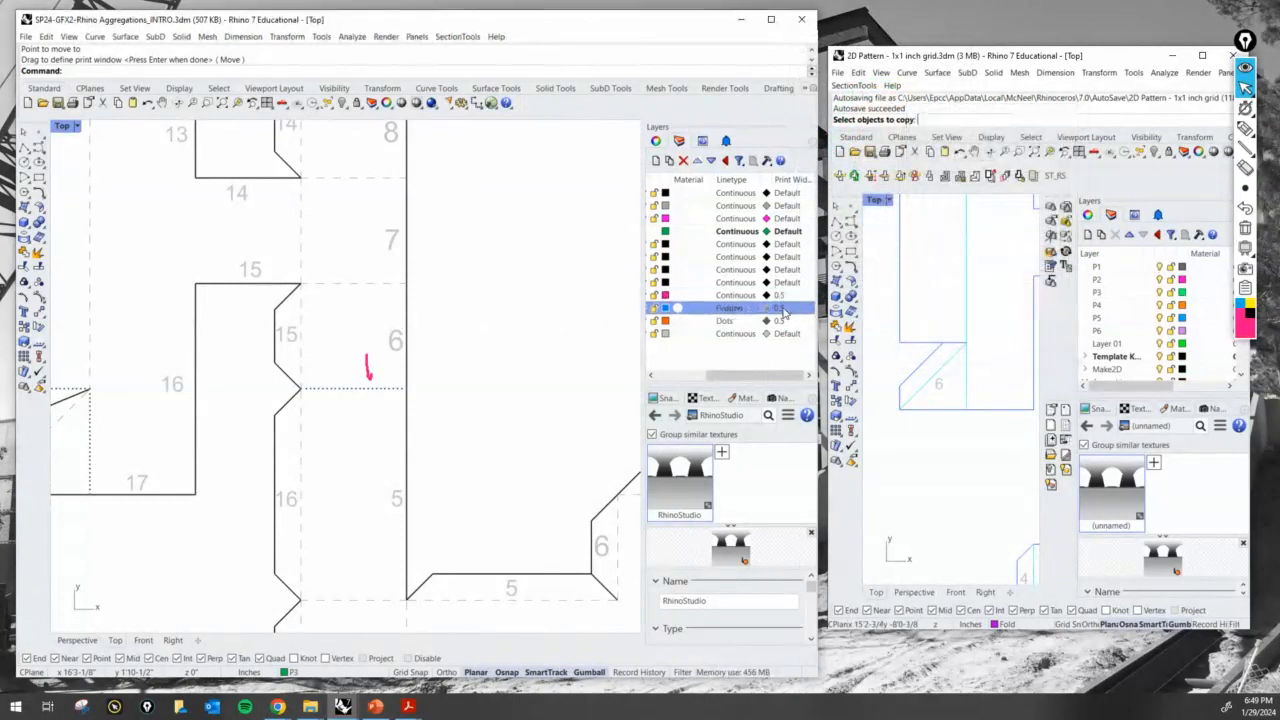
left_click(955, 262)
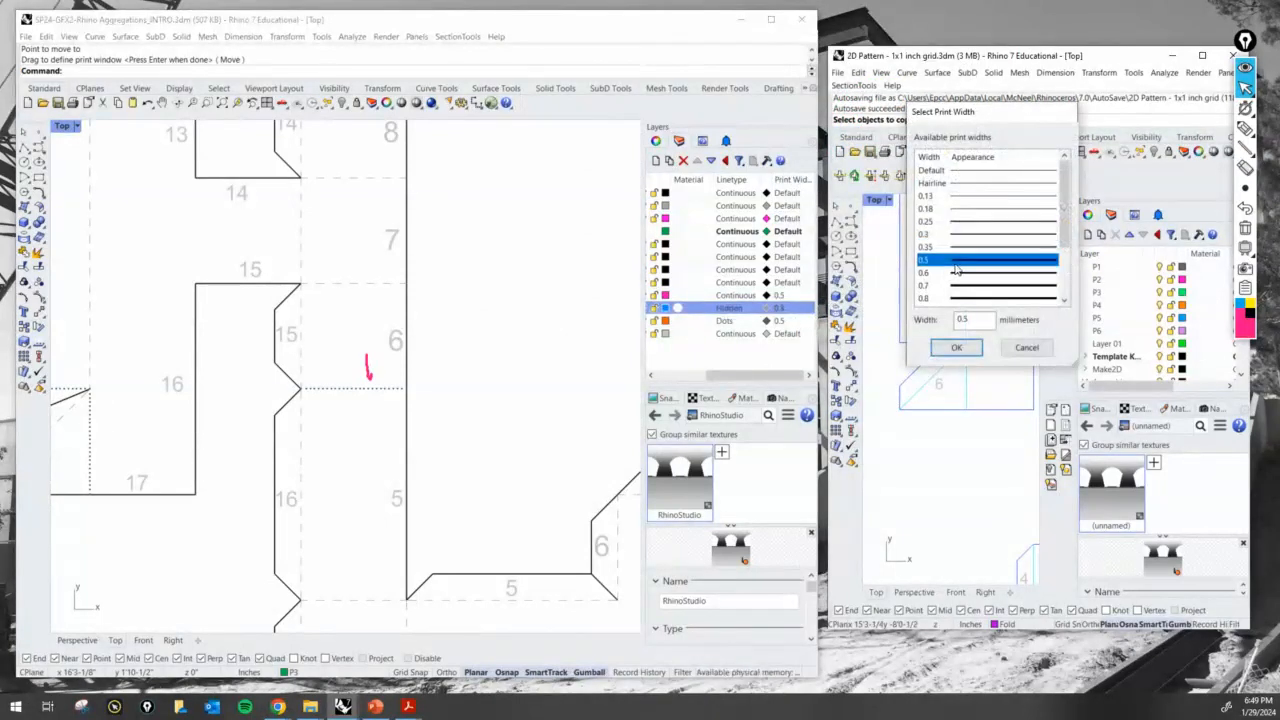
left_click(956, 347)
scroll(551, 336, "down", 3)
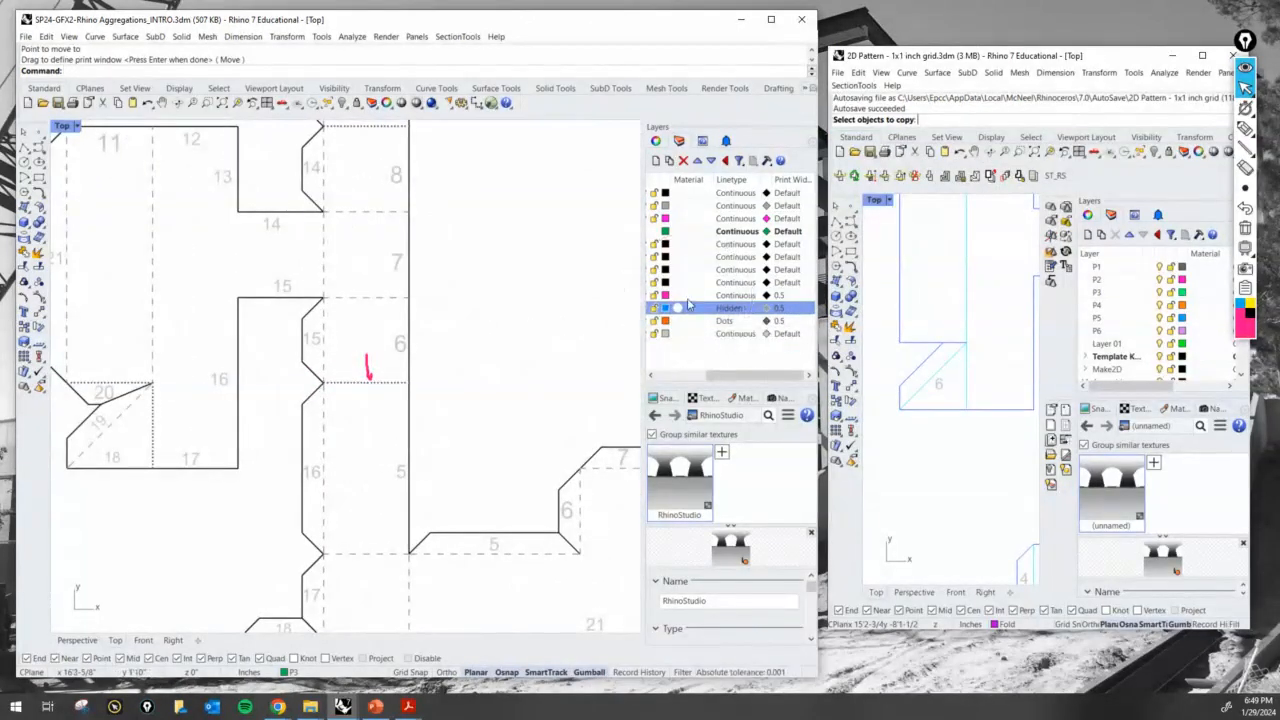
Change the print color of the magenta cut-line layer from black to a light neutral gray
left_click(766, 295)
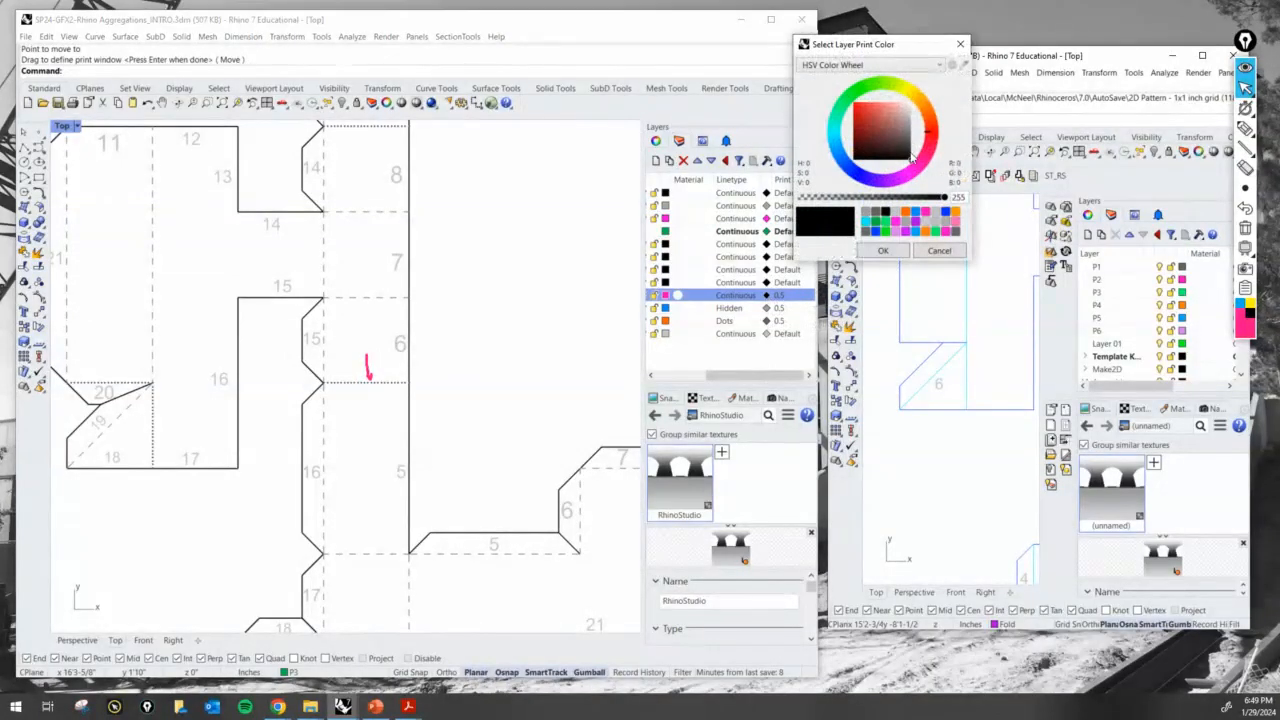
left_click_drag(911, 160, 918, 128)
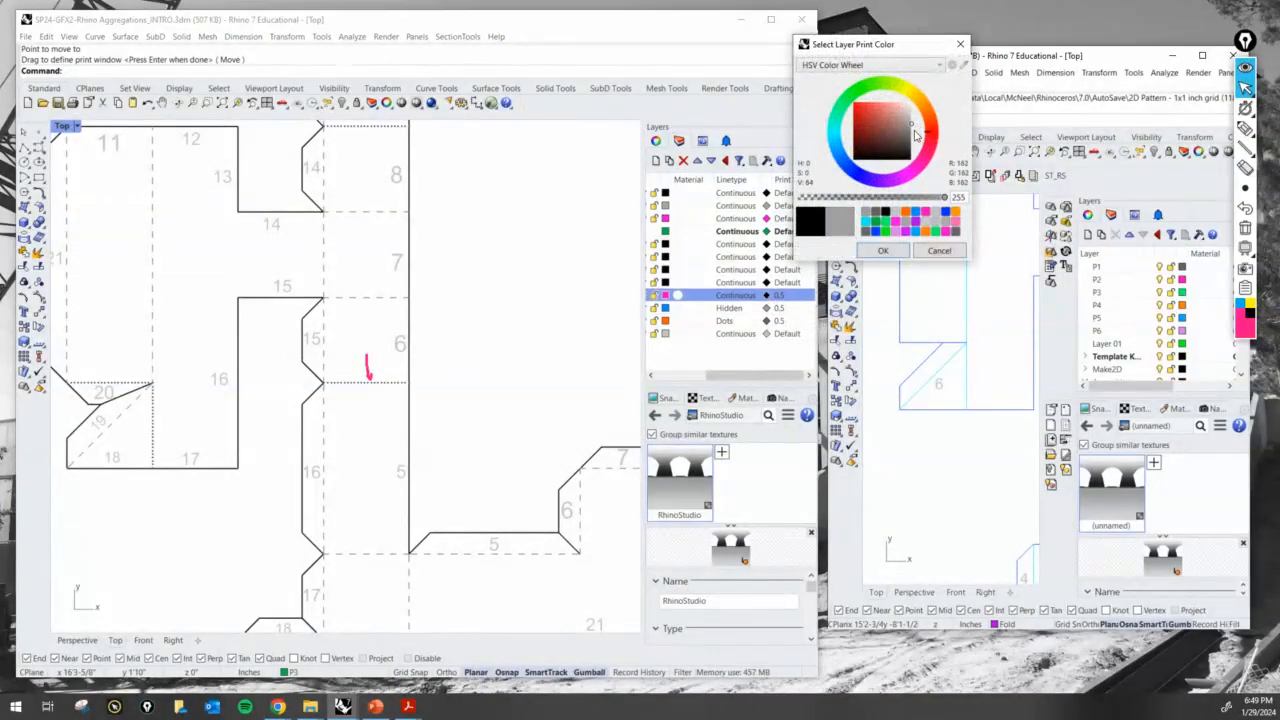
left_click(899, 250)
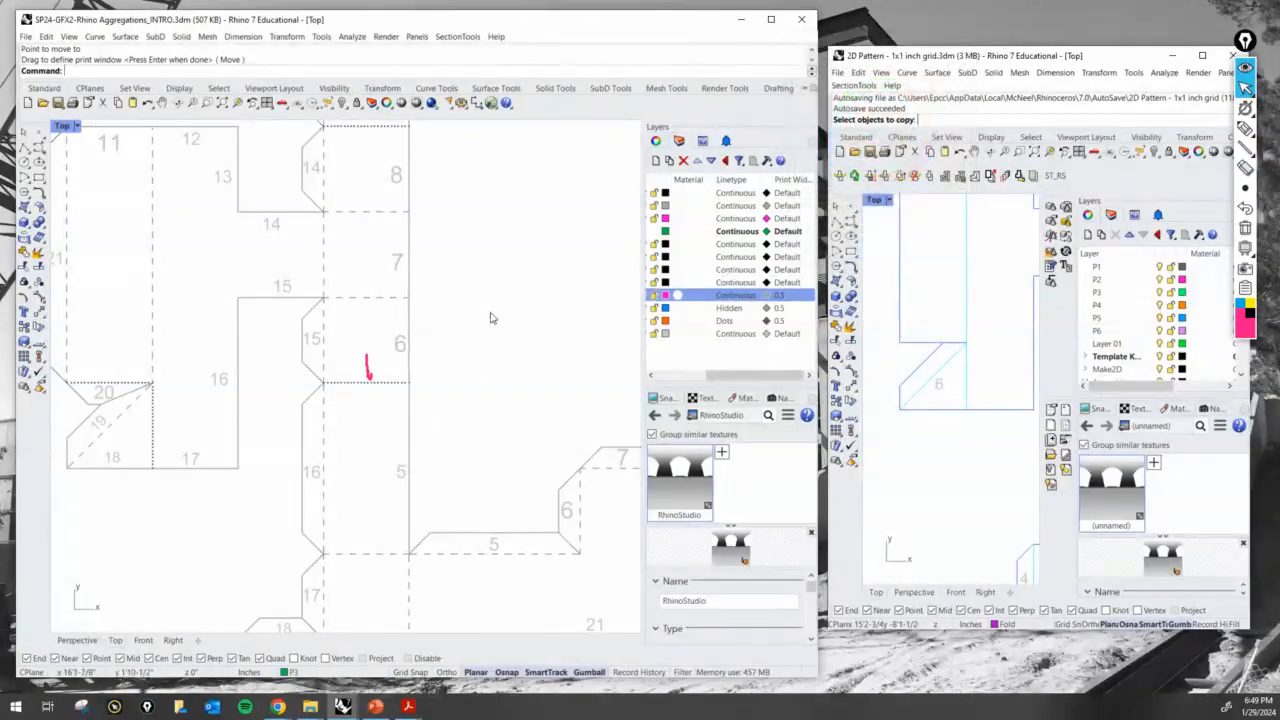
Examine P3's unfolded pattern up close and as a whole, comparing the cut and fold lines in their print colors
scroll(500, 325, "down", 4)
scroll(368, 362, "up", 4)
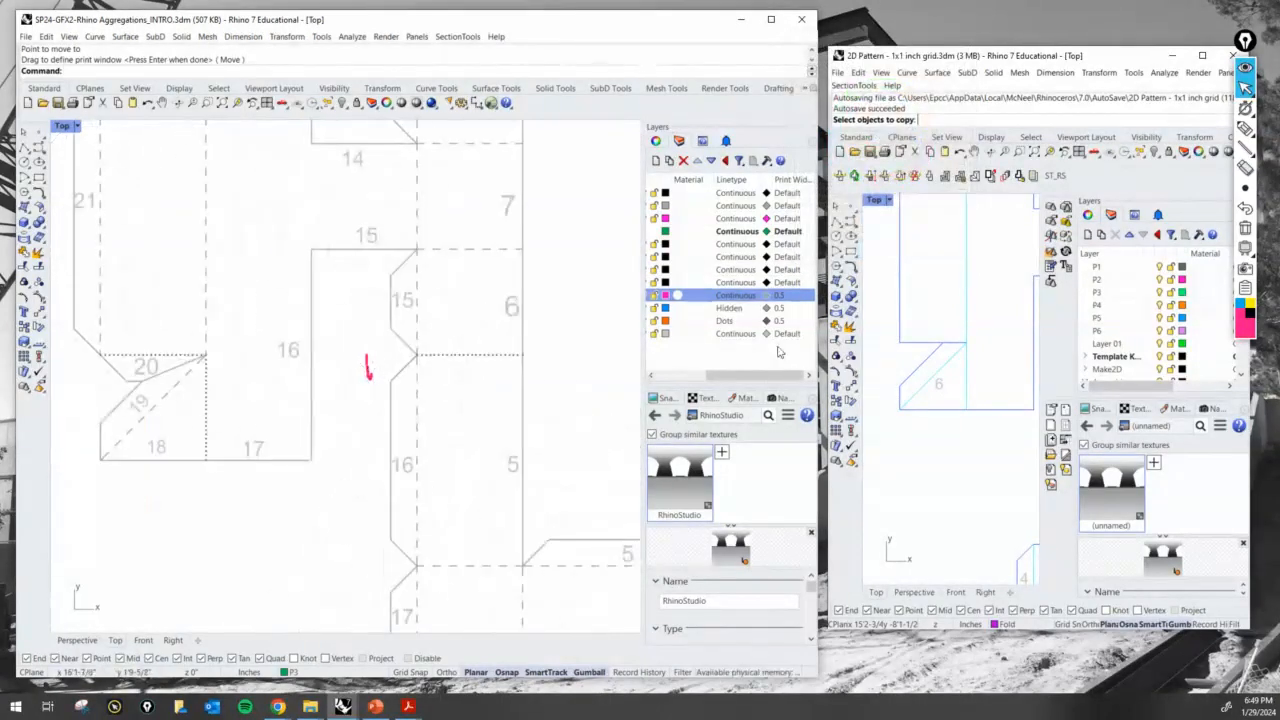
left_click(1247, 230)
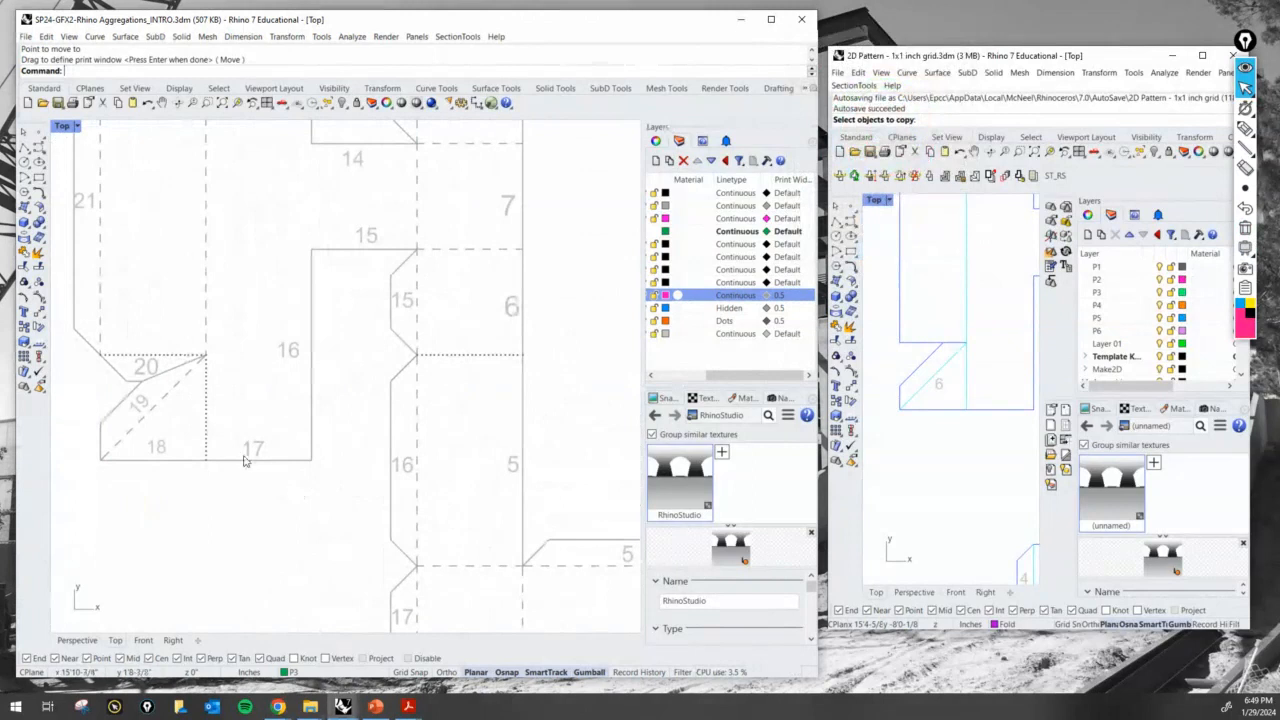
scroll(233, 439, "down", 4)
scroll(198, 405, "up", 4)
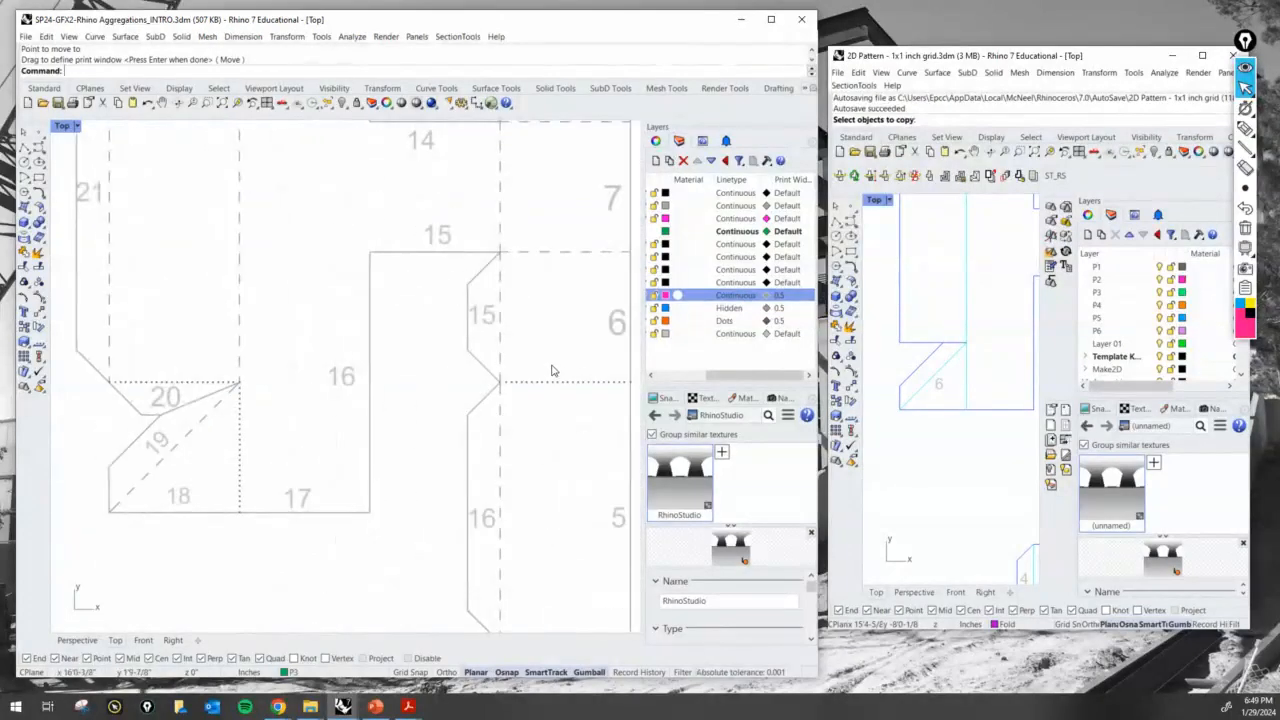
scroll(563, 371, "down", 5)
scroll(415, 371, "up", 2)
scroll(415, 371, "up", 2)
right_click_drag(415, 371, 373, 364)
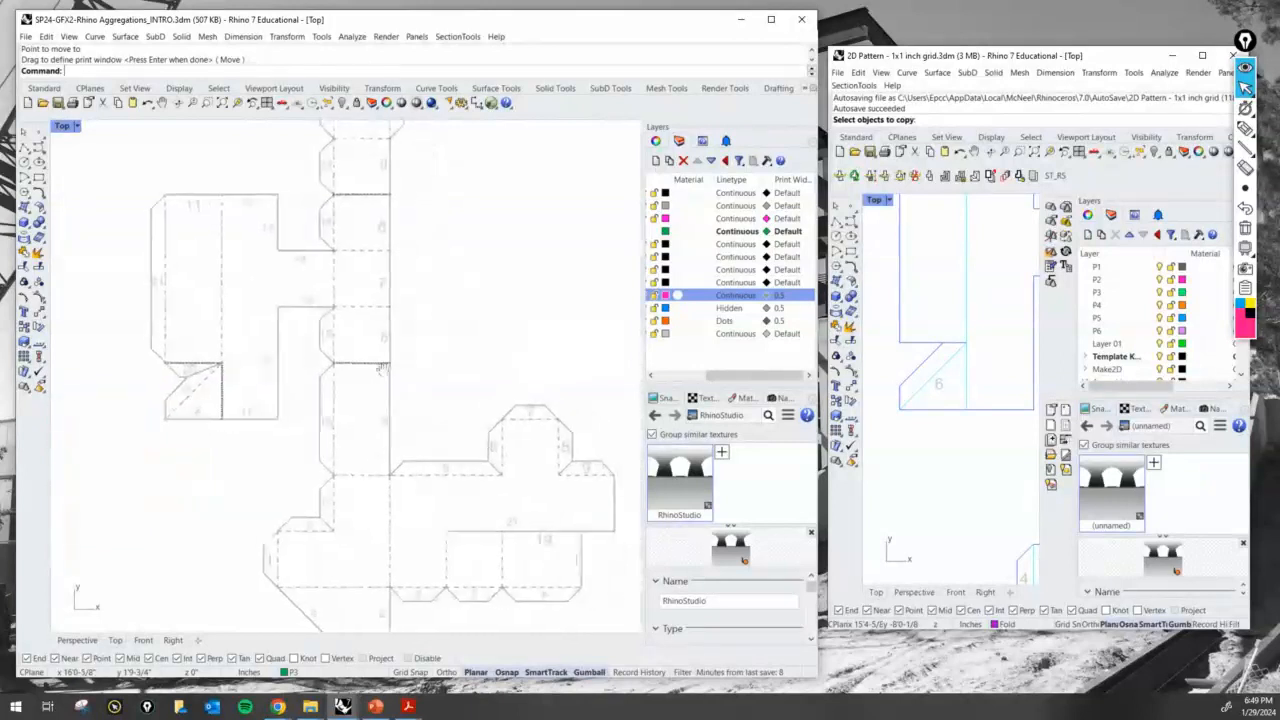
scroll(370, 382, "down", 2)
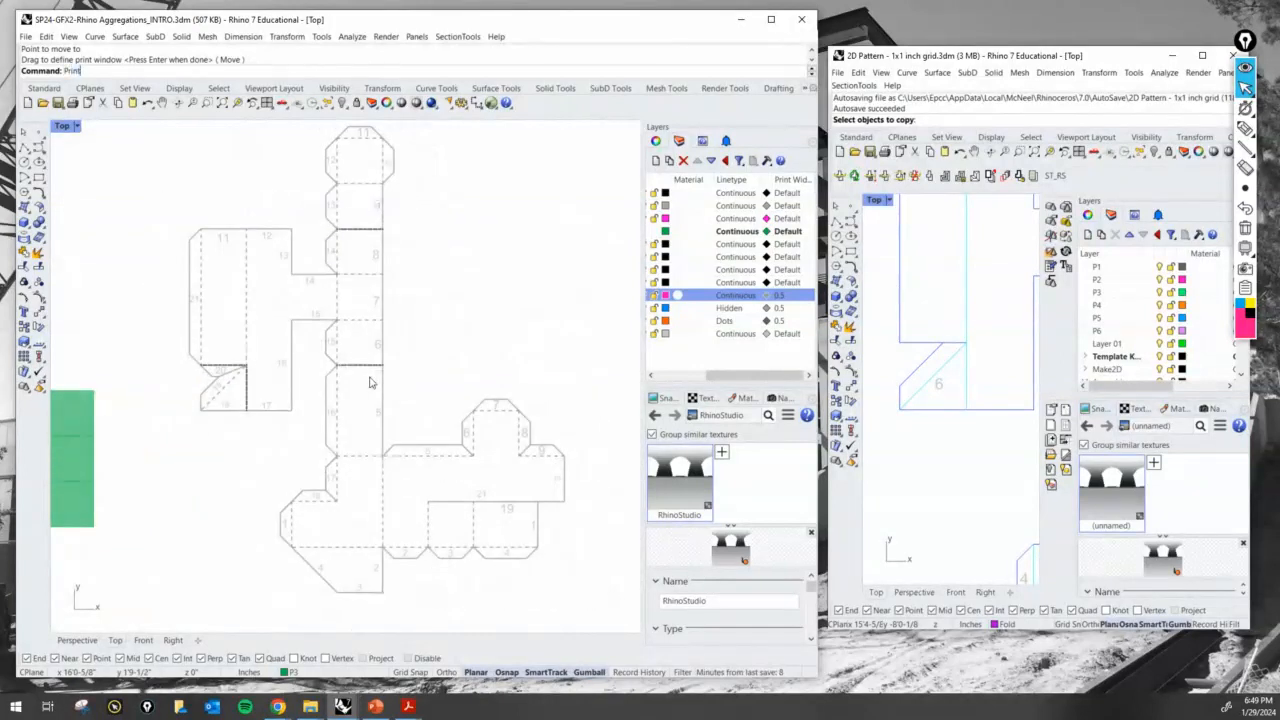
Run PrintDisplay and switch its color mode to Display
key("Return")
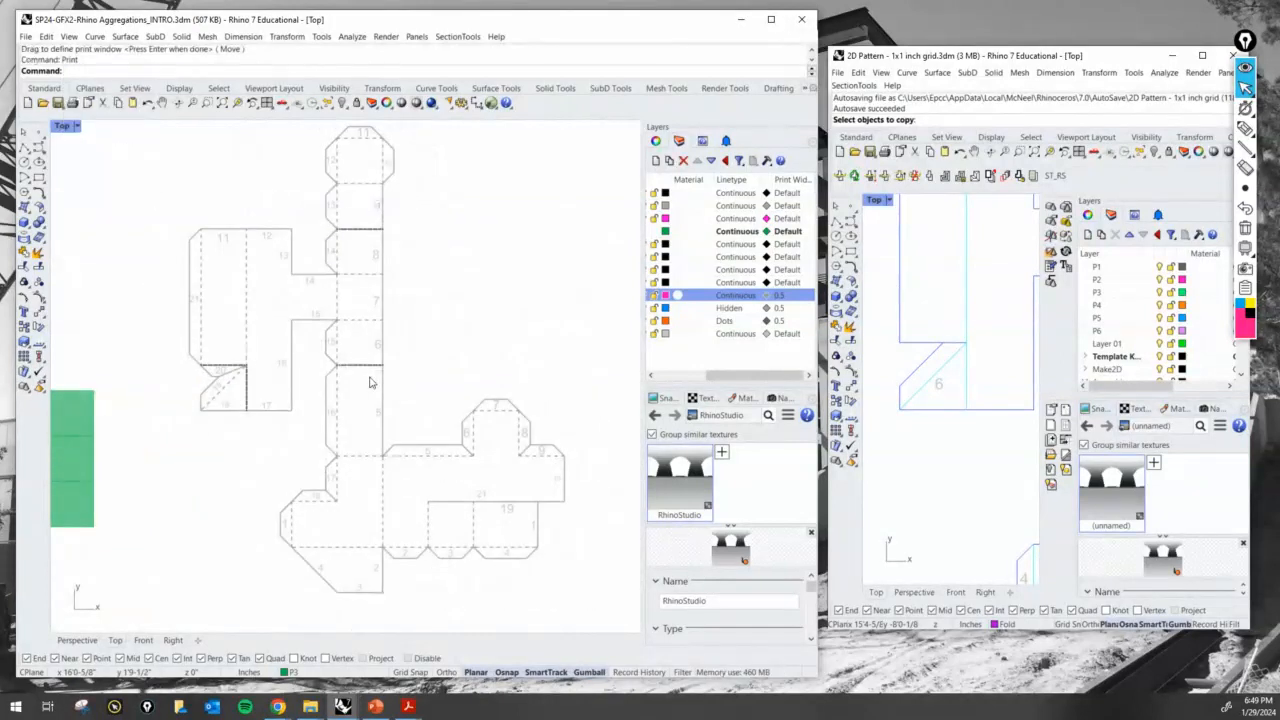
type("Display")
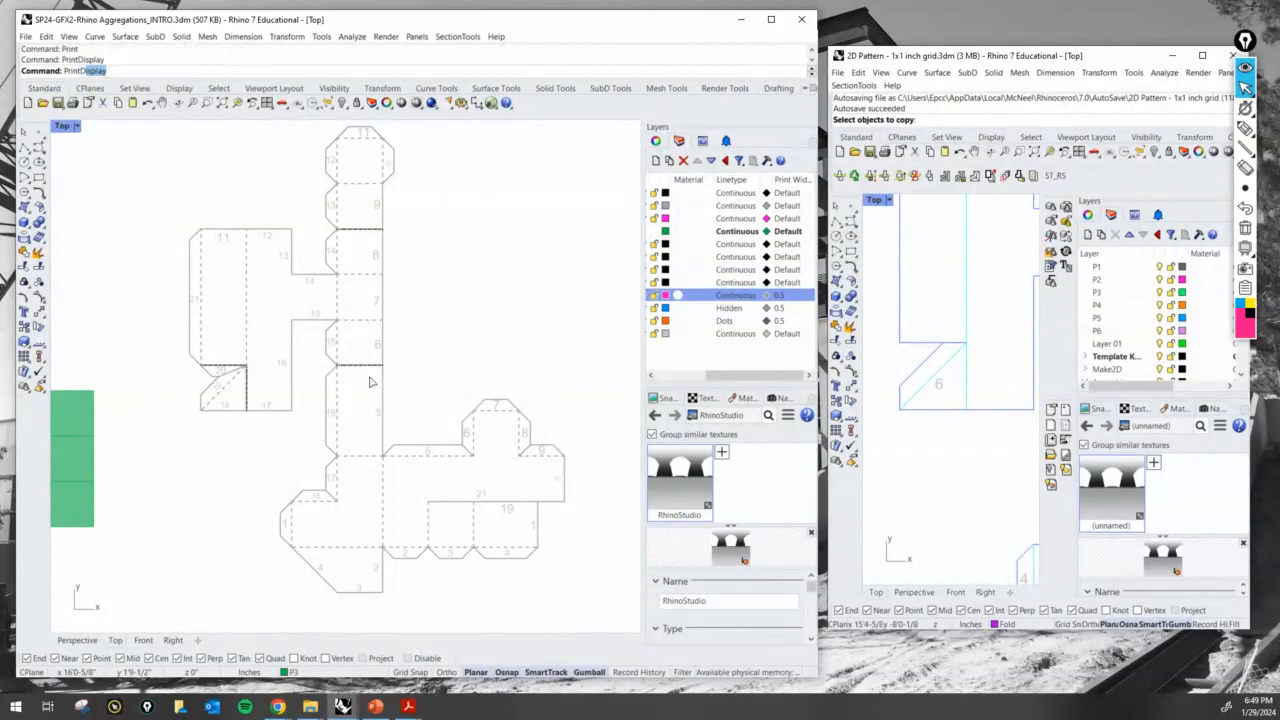
key("Return")
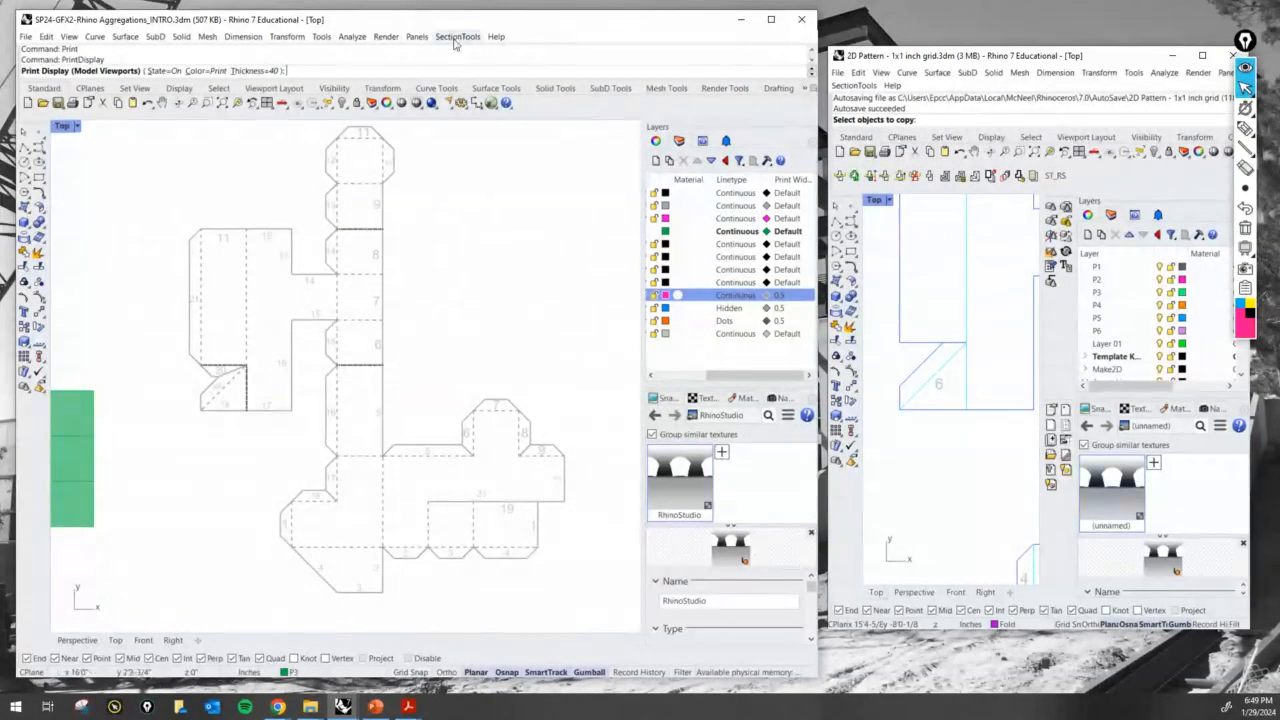
left_click(213, 71)
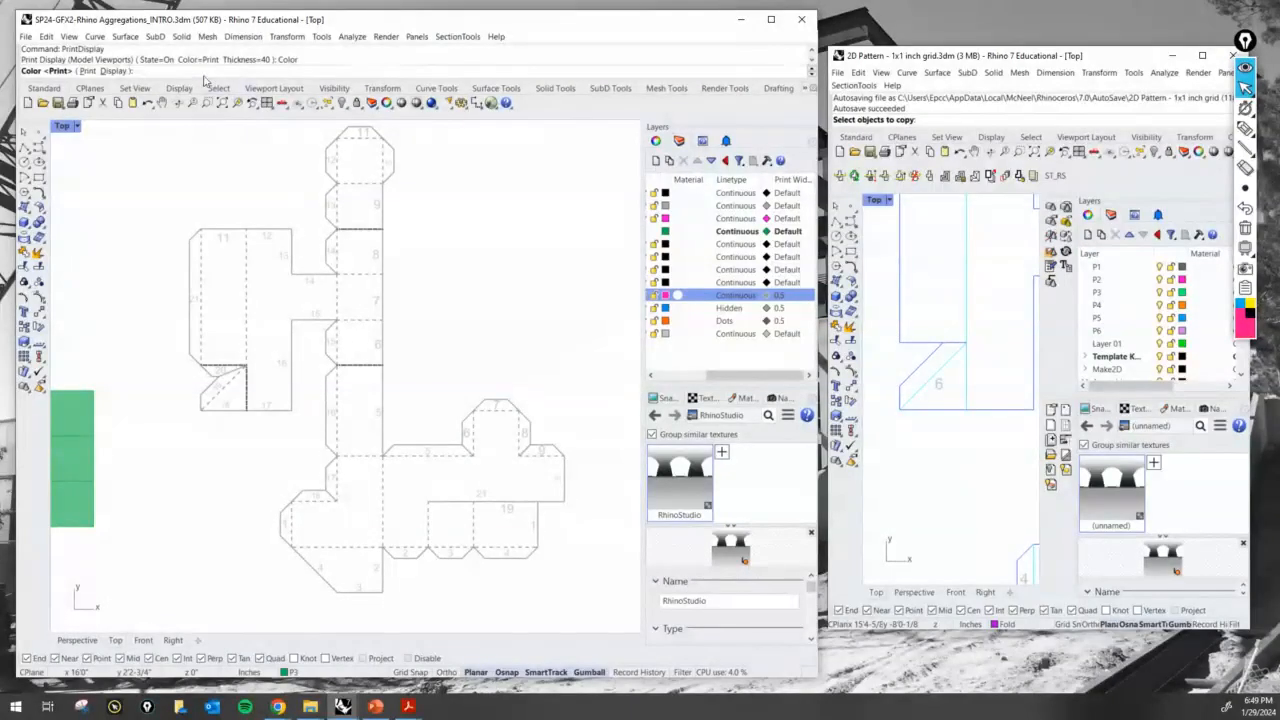
left_click(116, 72)
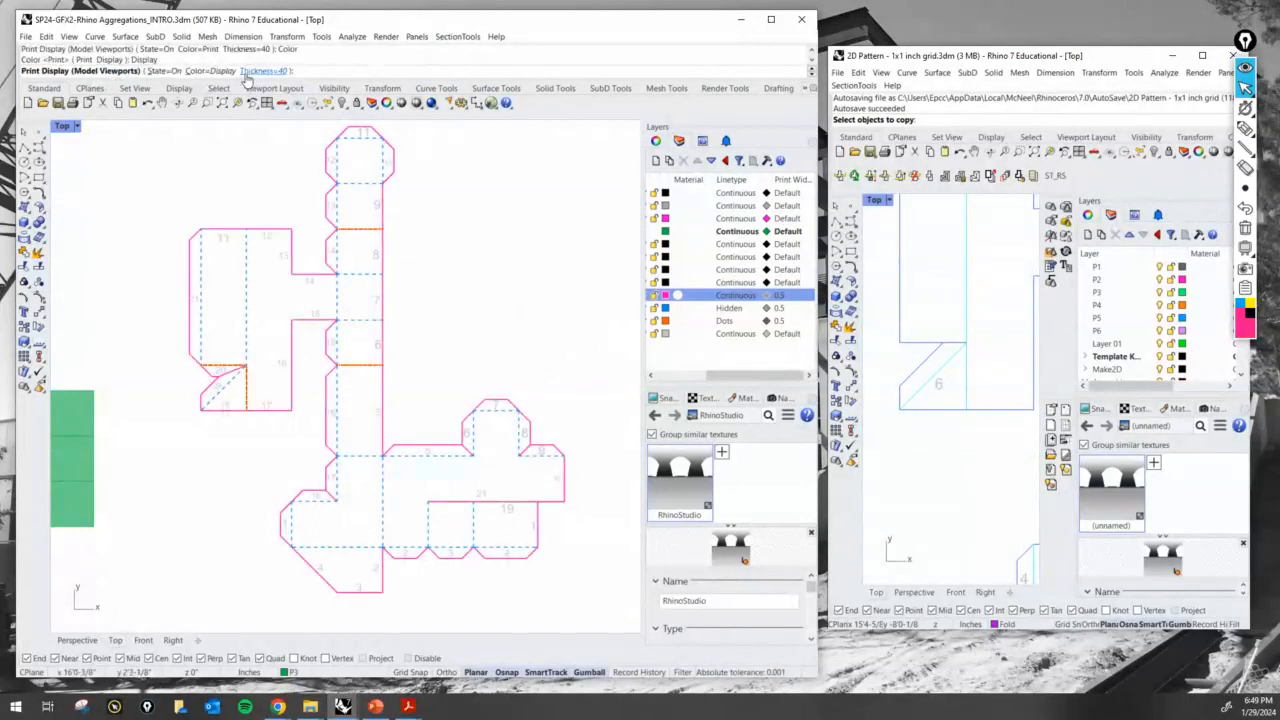
Turn the print display state off and inspect the unfolded pattern's lines without print widths
left_click(163, 71)
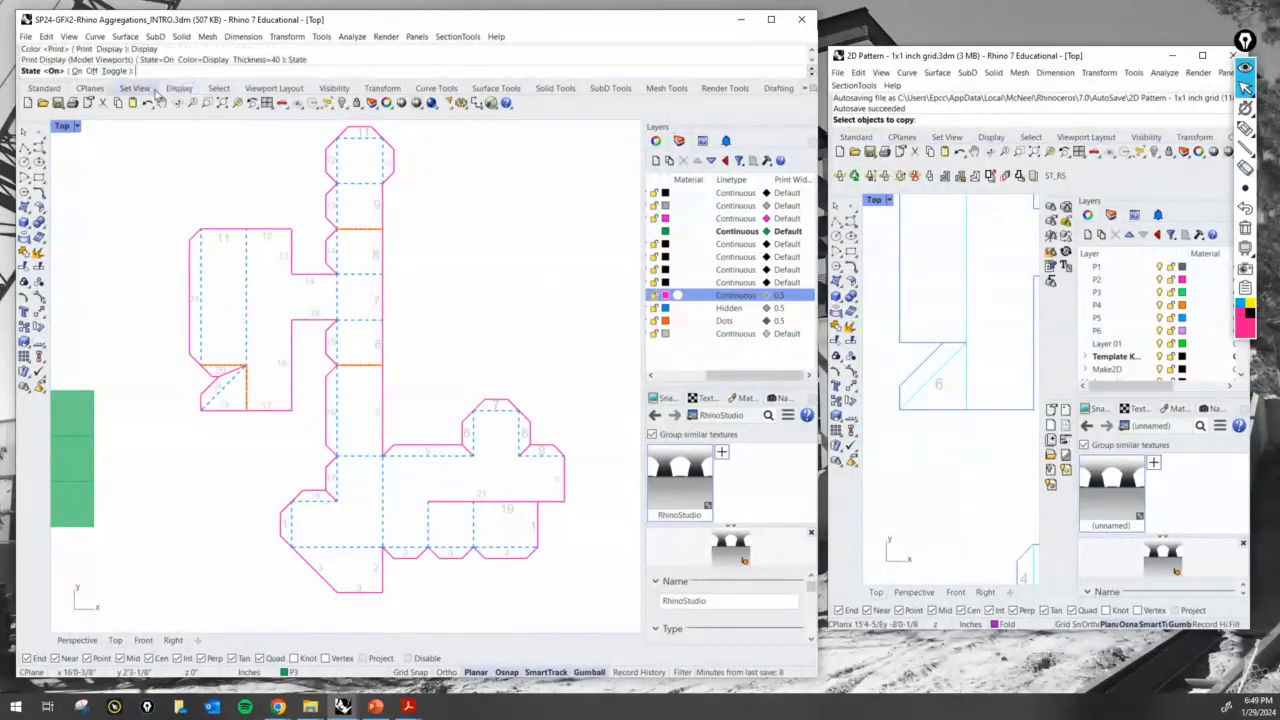
left_click(91, 71)
scroll(475, 292, "down", 3)
scroll(435, 357, "up", 6)
right_click_drag(438, 361, 251, 423)
scroll(531, 420, "down", 12)
scroll(438, 415, "up", 10)
scroll(440, 441, "down", 4)
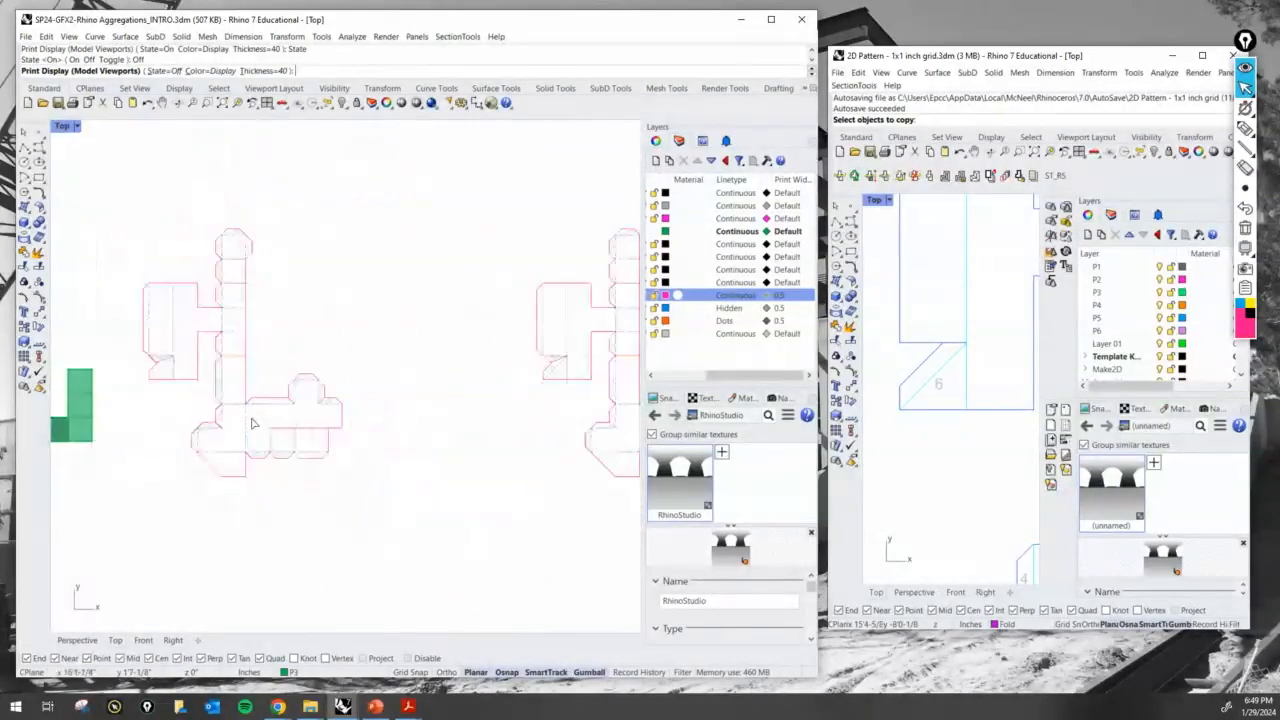
scroll(251, 423, "down", 2)
scroll(382, 378, "up", 8)
right_click_drag(380, 378, 415, 397)
scroll(300, 403, "down", 6)
right_click_drag(260, 402, 360, 403)
scroll(262, 402, "up", 6)
right_click(337, 314)
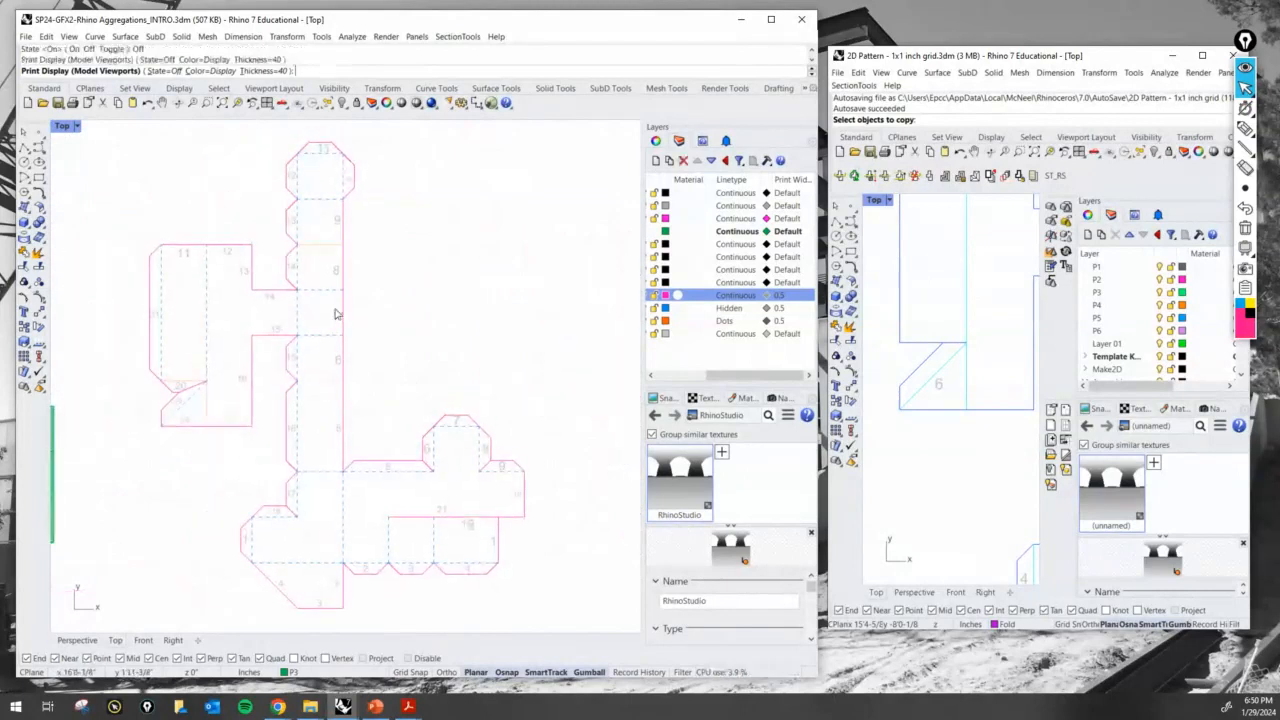
Turn PrintDisplay on for the model viewports with its color mode set to Print
type("PrintDisplay")
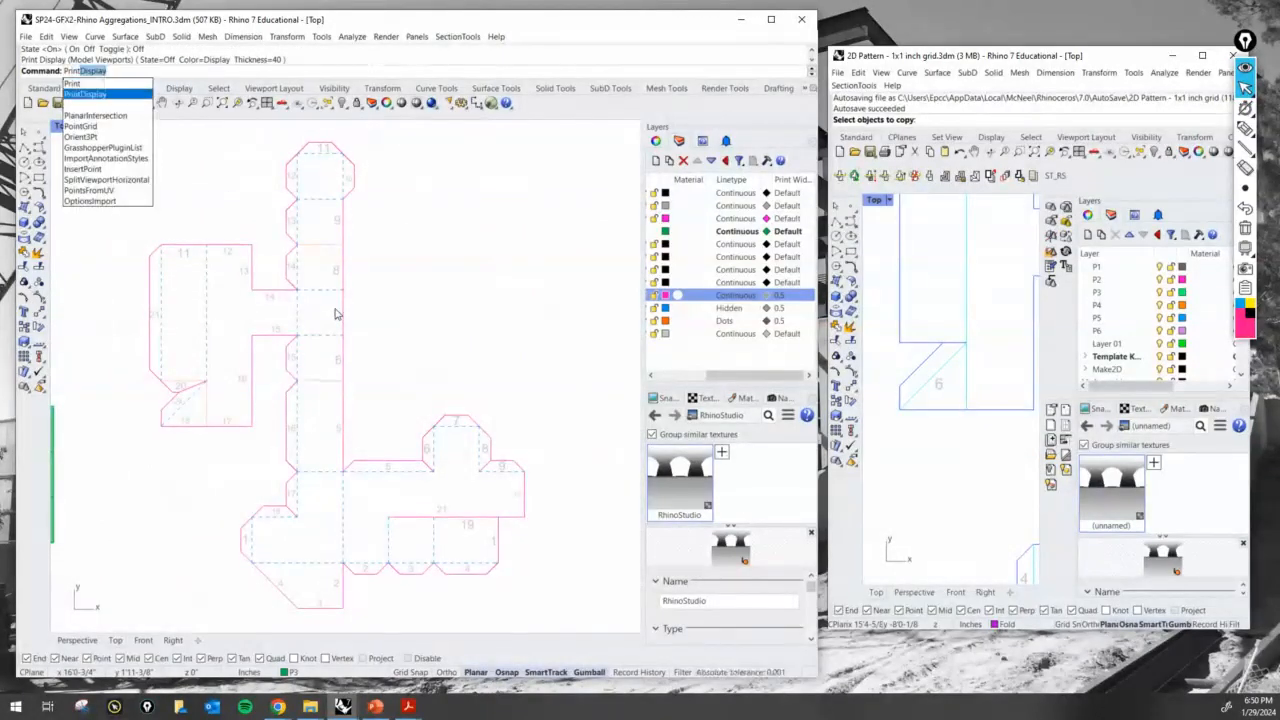
key("Return")
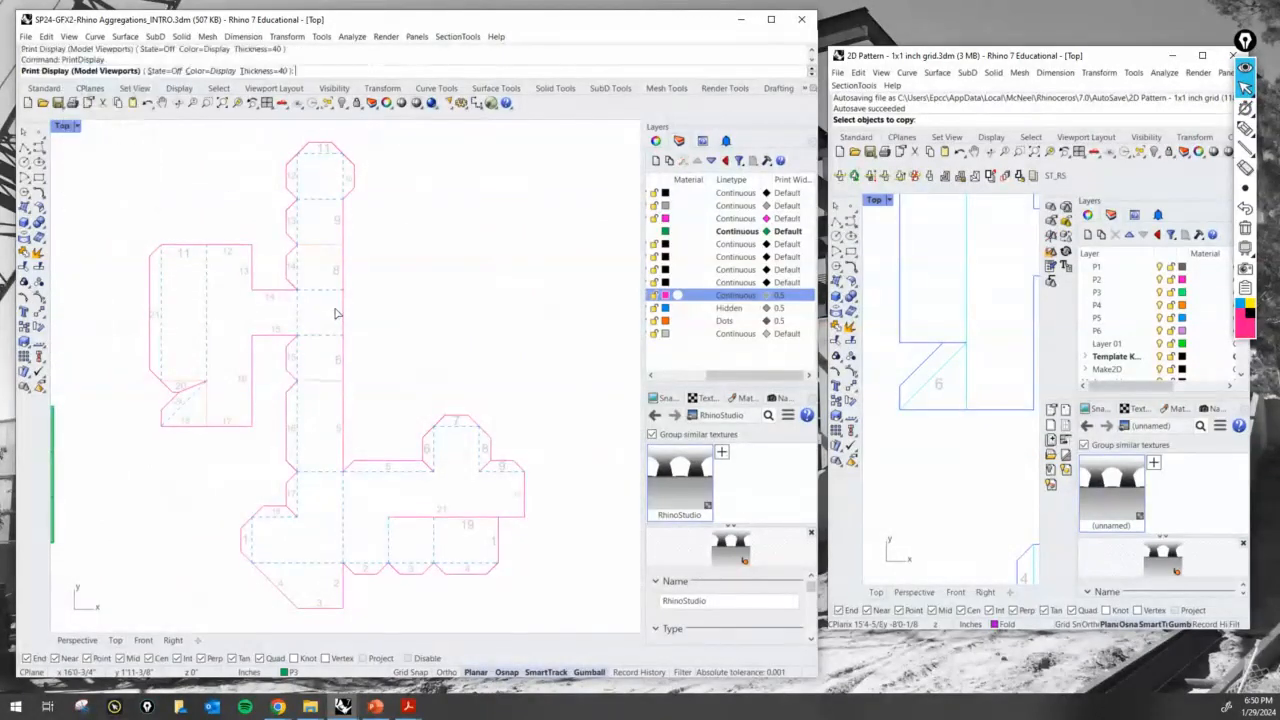
left_click(163, 72)
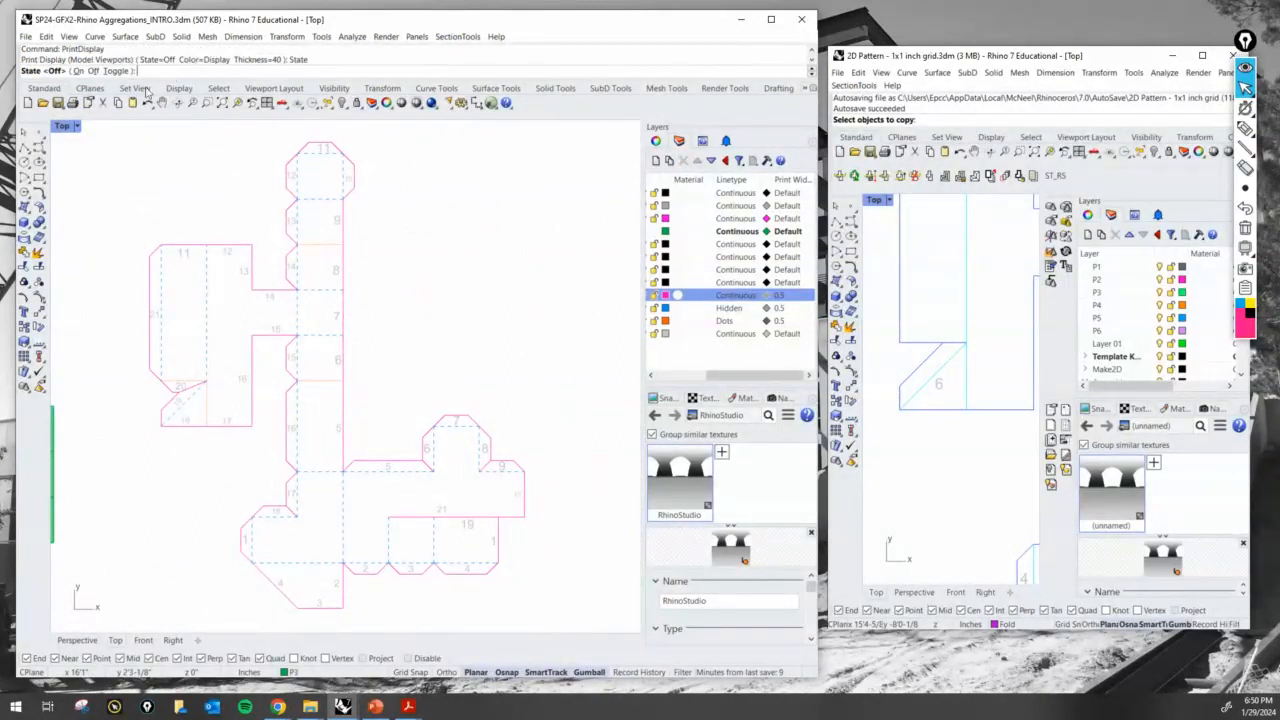
left_click(81, 72)
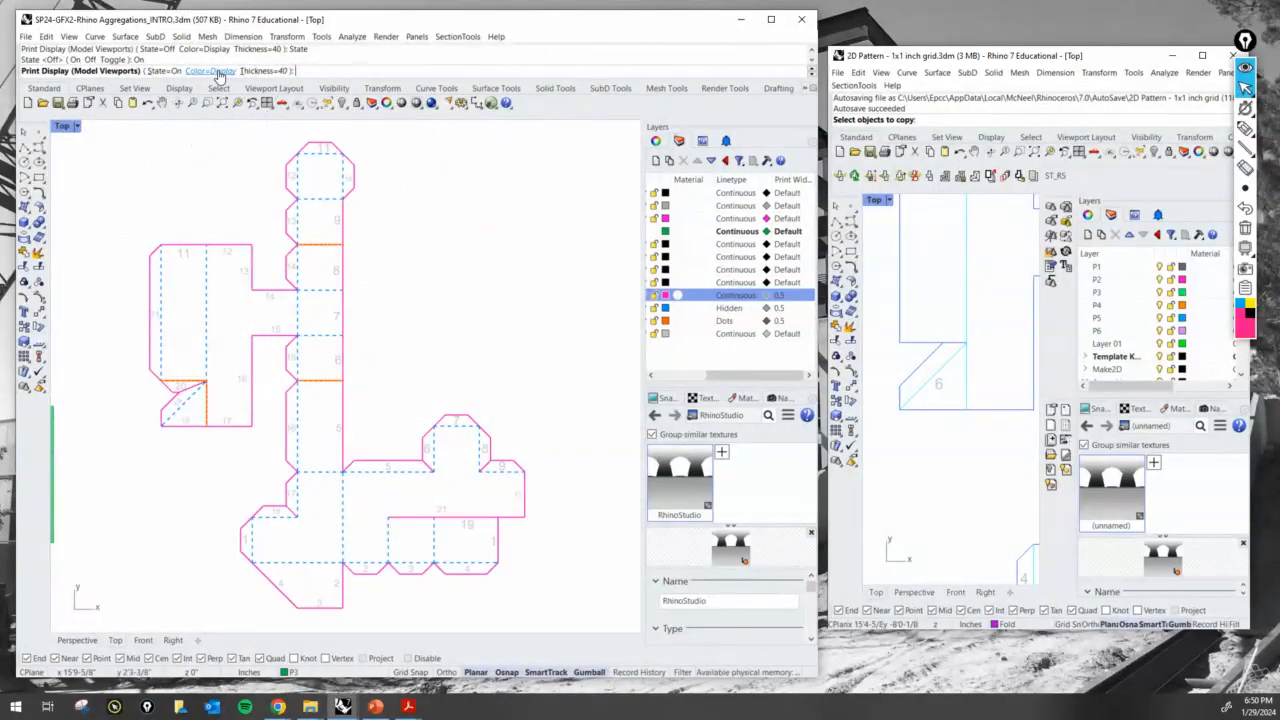
left_click(218, 72)
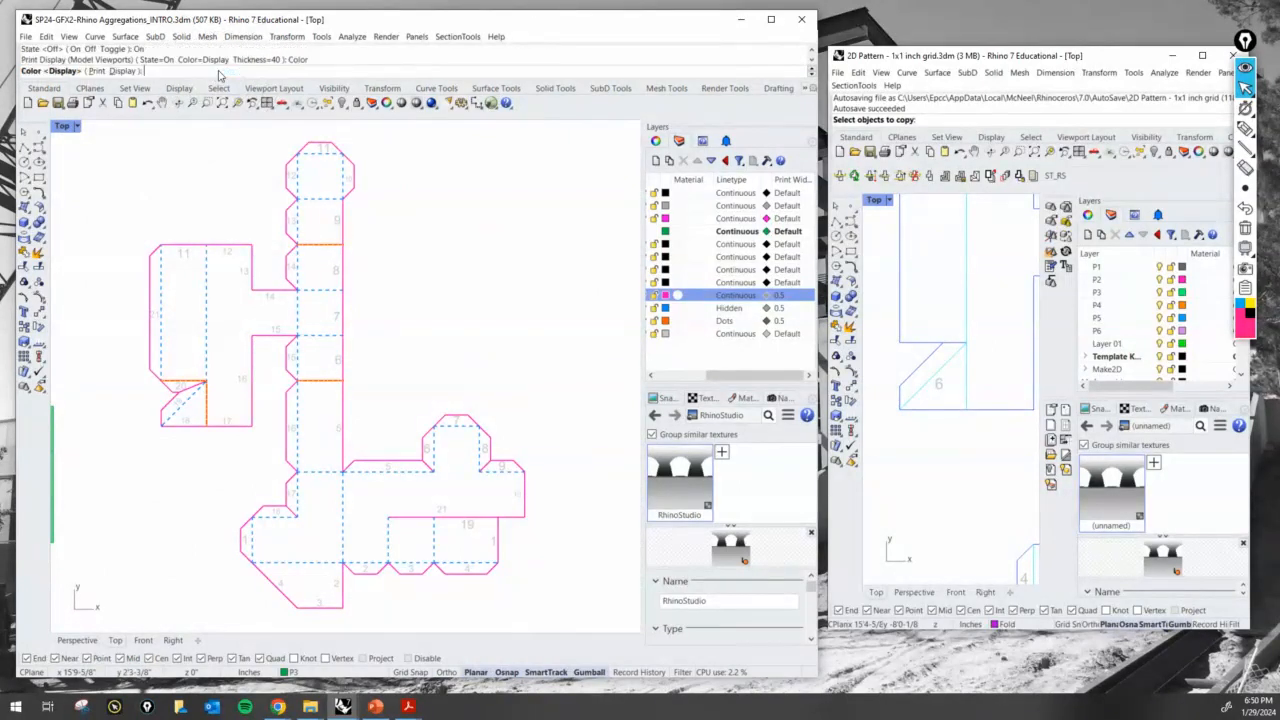
left_click(96, 71)
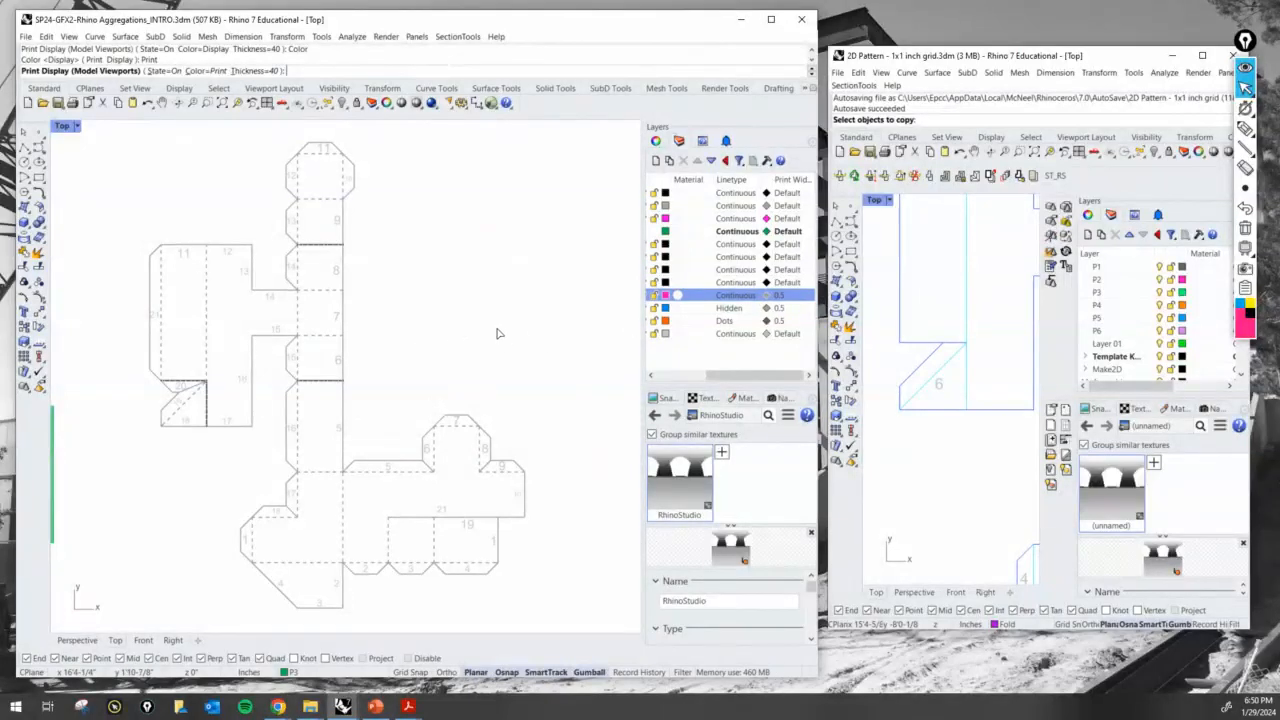
type("NT")
key("Return")
key("Return")
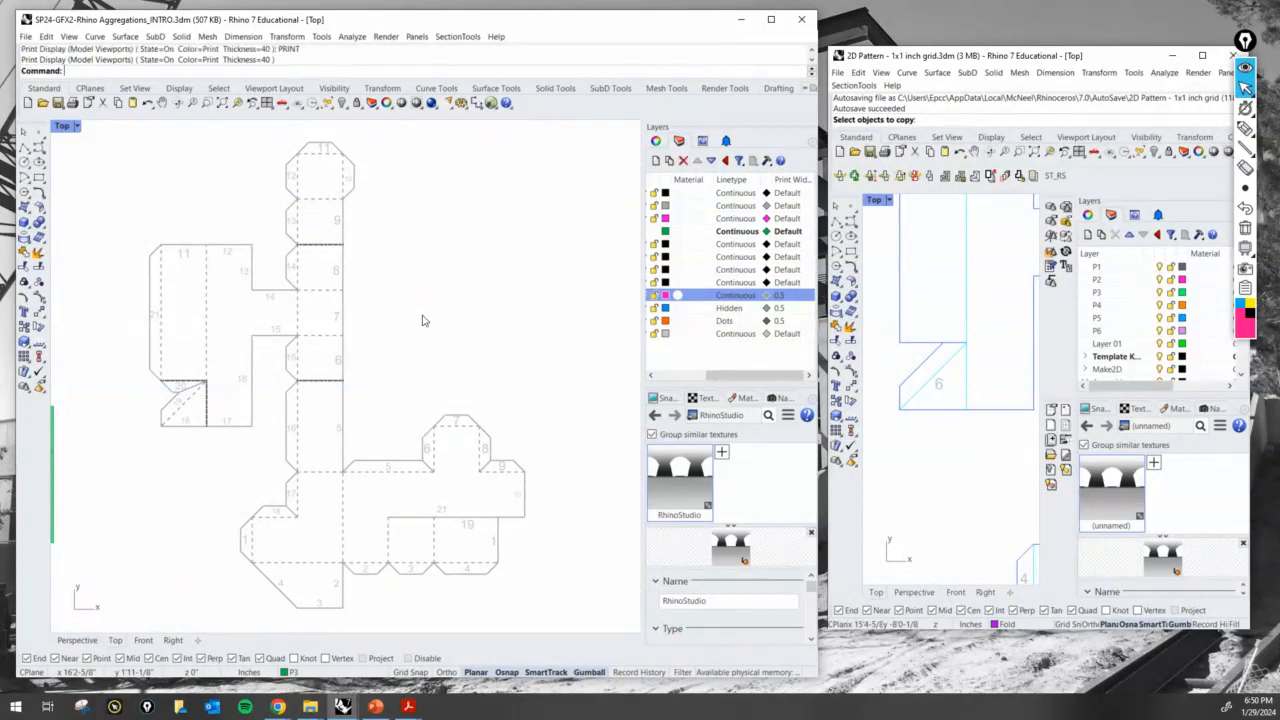
Open the print setup, compare the Display Color and Black and White outputs, and set the output color to Print Color
type("Print")
key("Return")
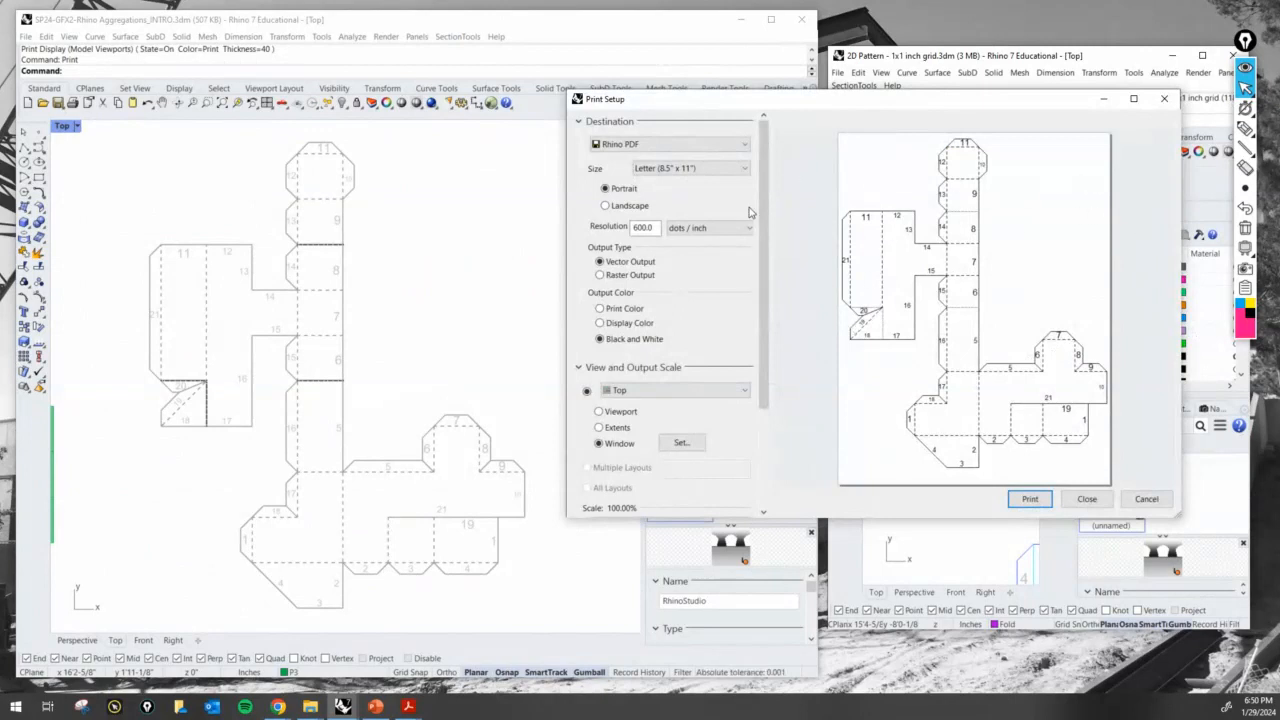
scroll(613, 315, "down", 1)
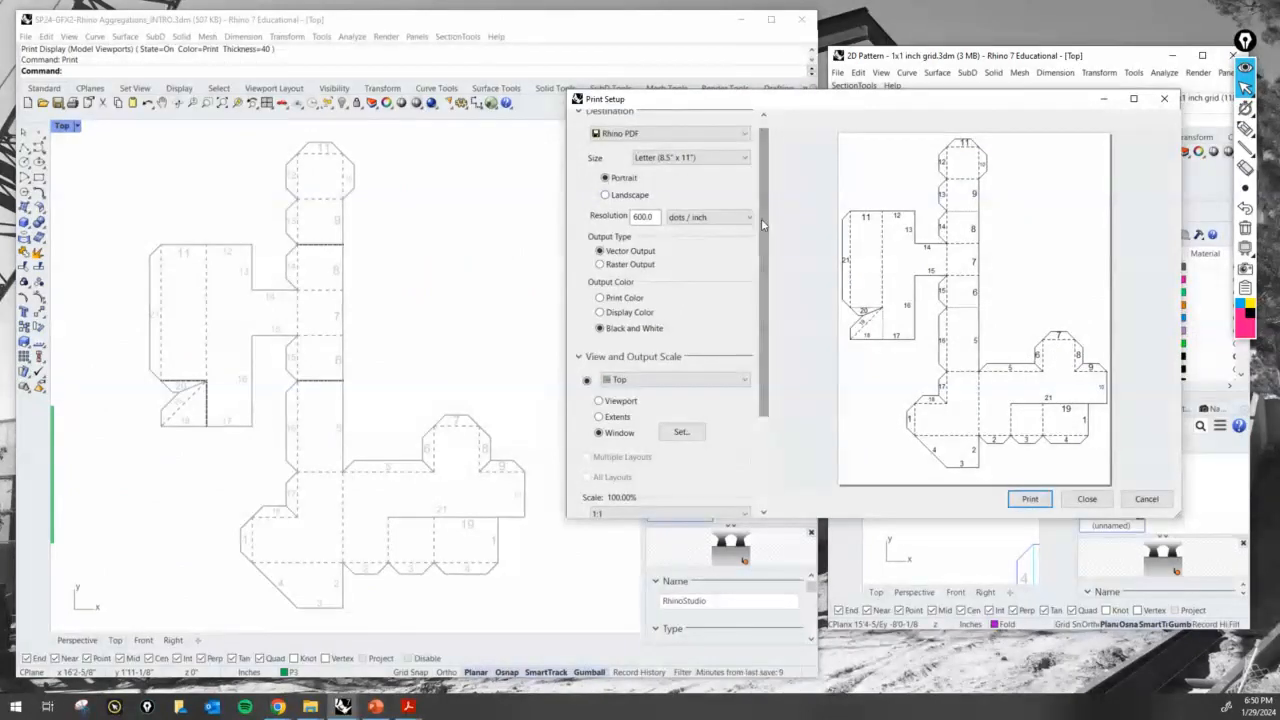
left_click(614, 315)
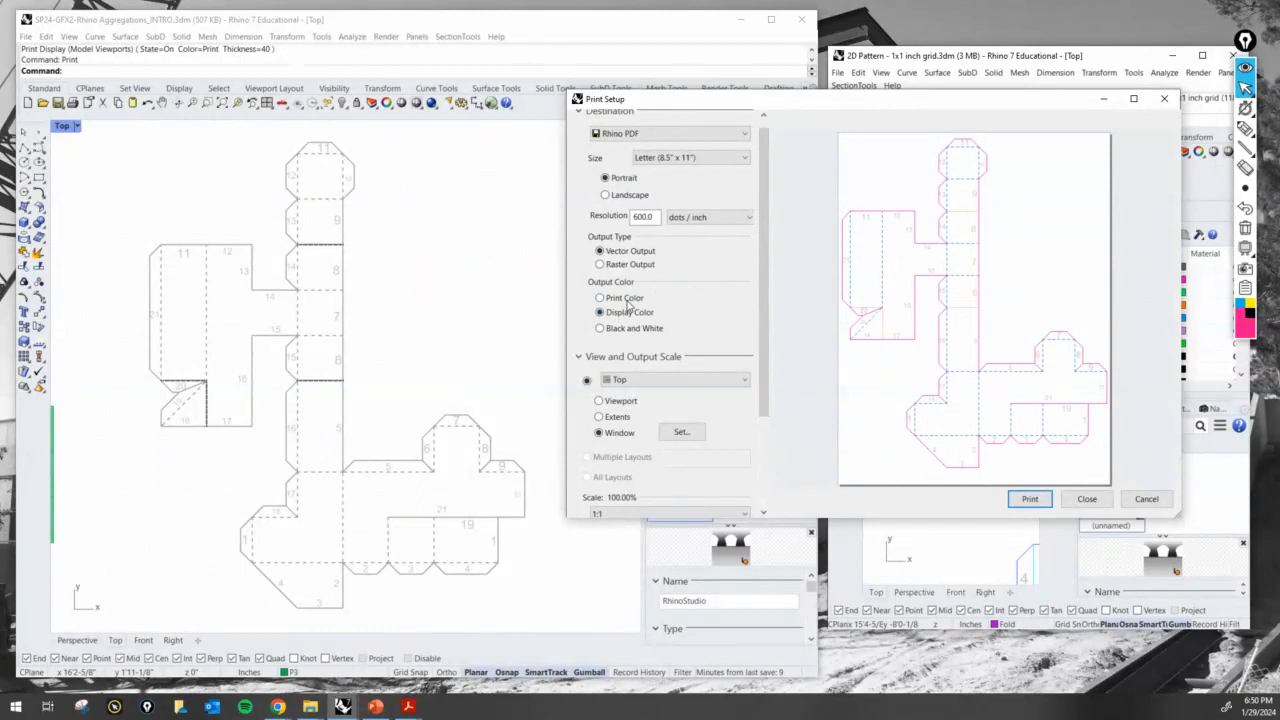
left_click(628, 301)
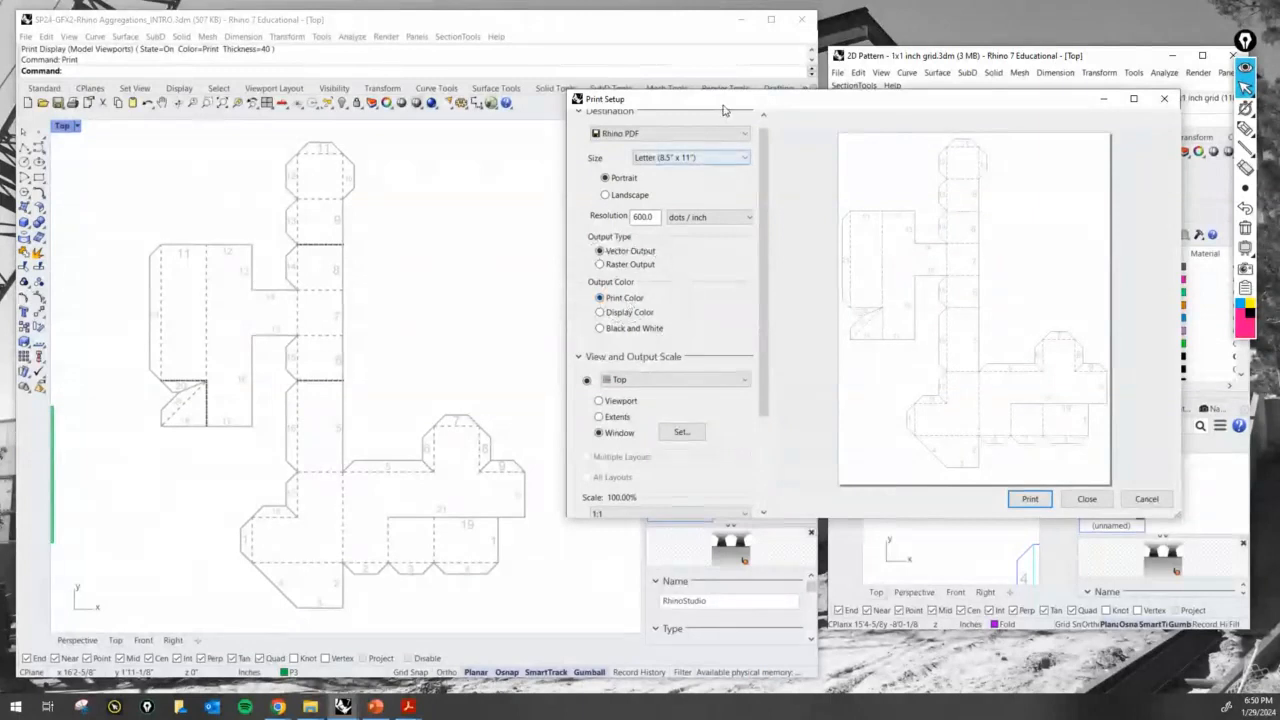
left_click_drag(724, 109, 756, 155)
left_click(678, 383)
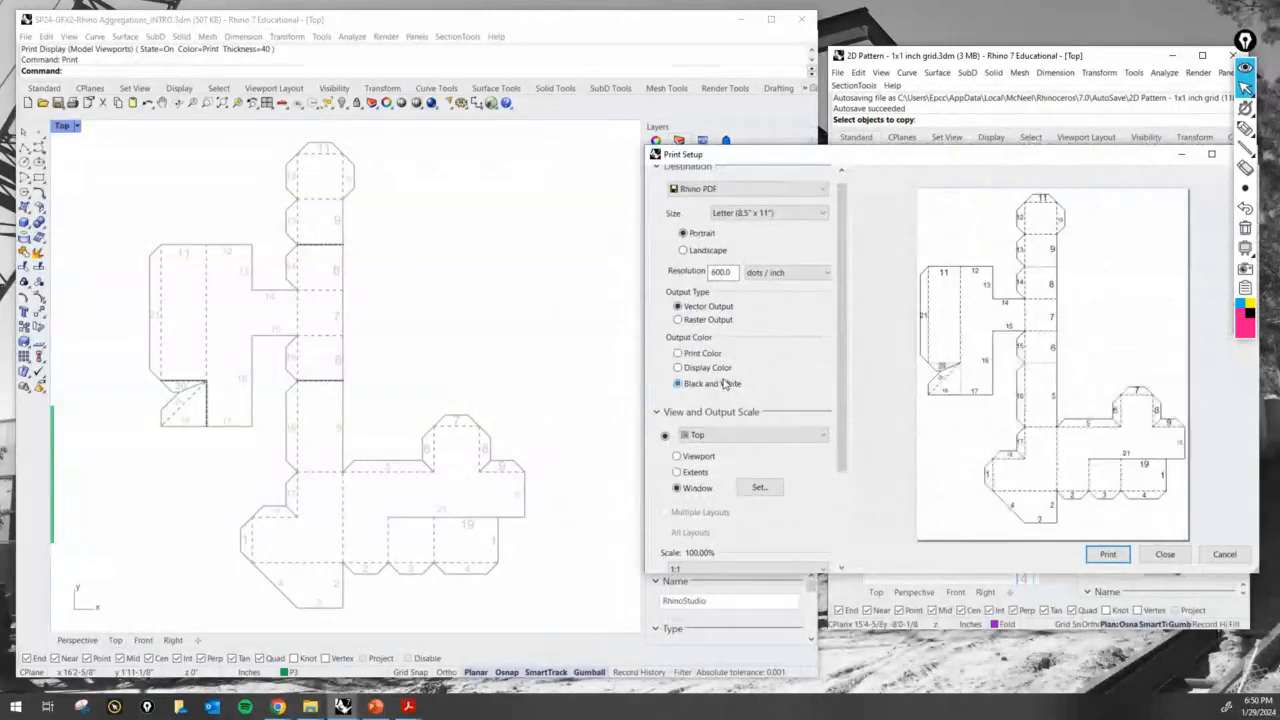
left_click(708, 368)
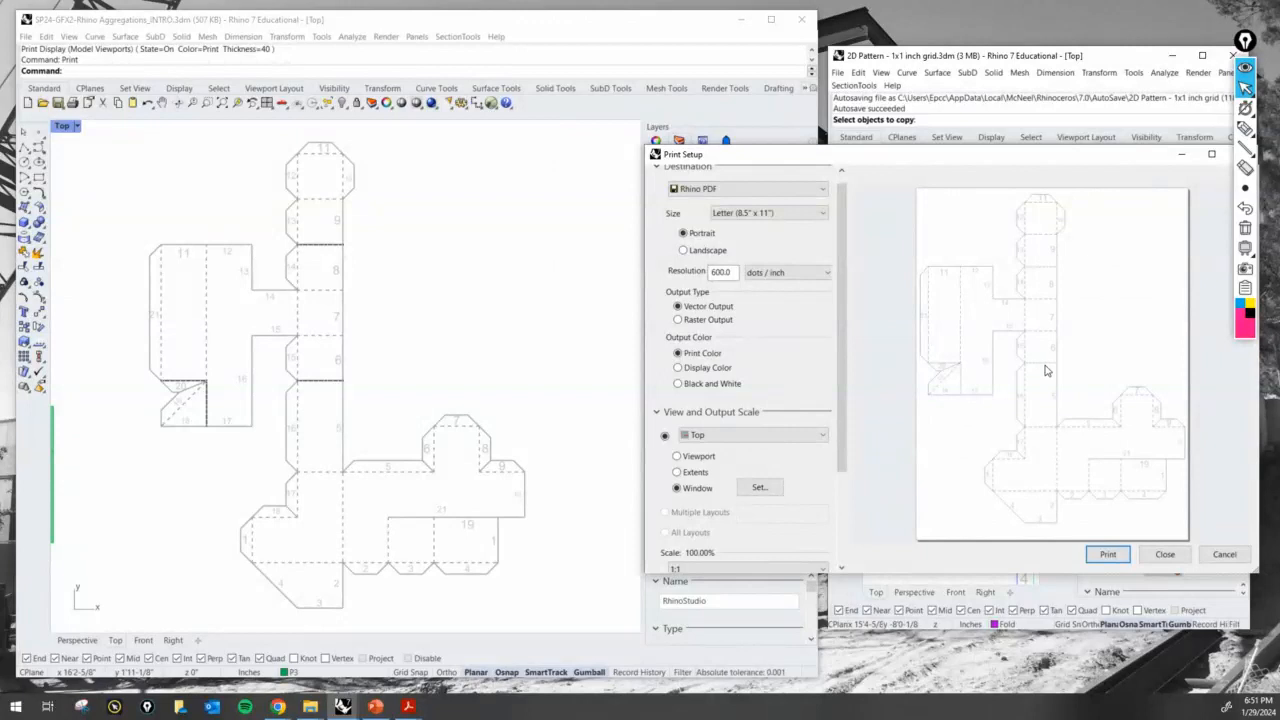
Review the preview, the 1:1 output scale and the Rhino PDF destination in the print setup
left_click(1052, 289)
left_click(1041, 275)
left_click_drag(847, 294, 851, 401)
left_click(740, 441)
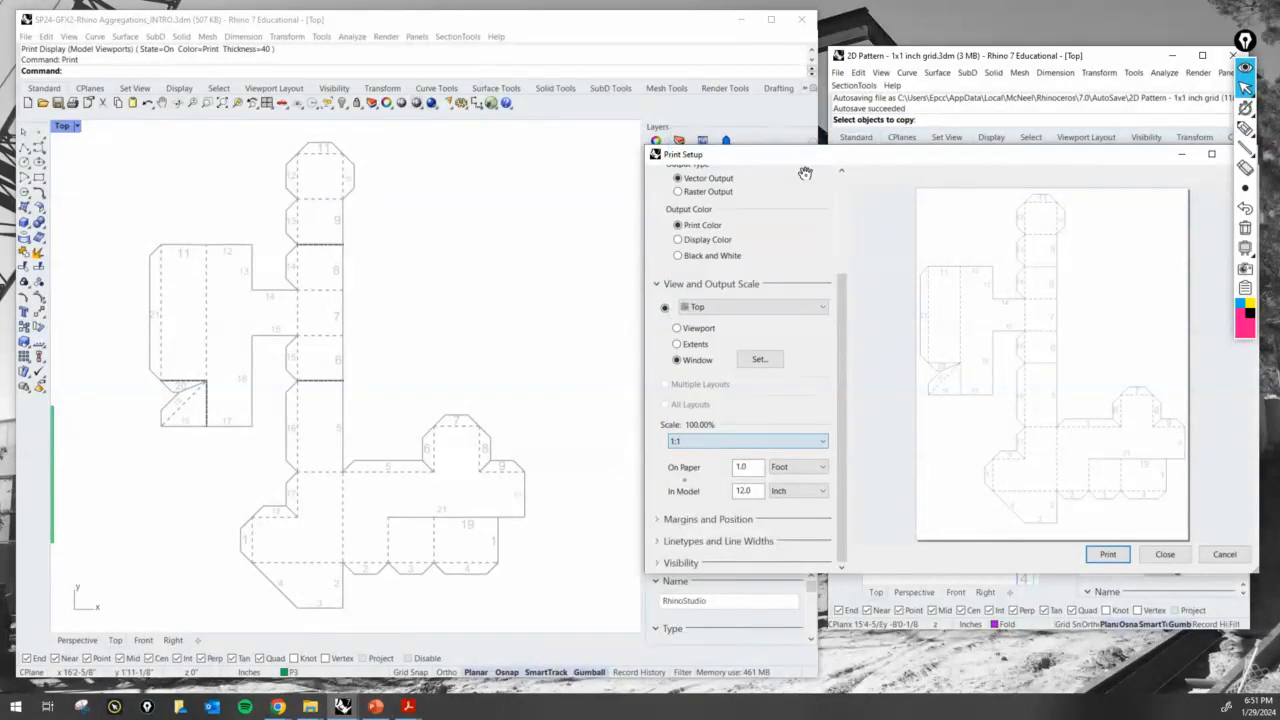
left_click(743, 119)
left_click_drag(842, 386, 841, 262)
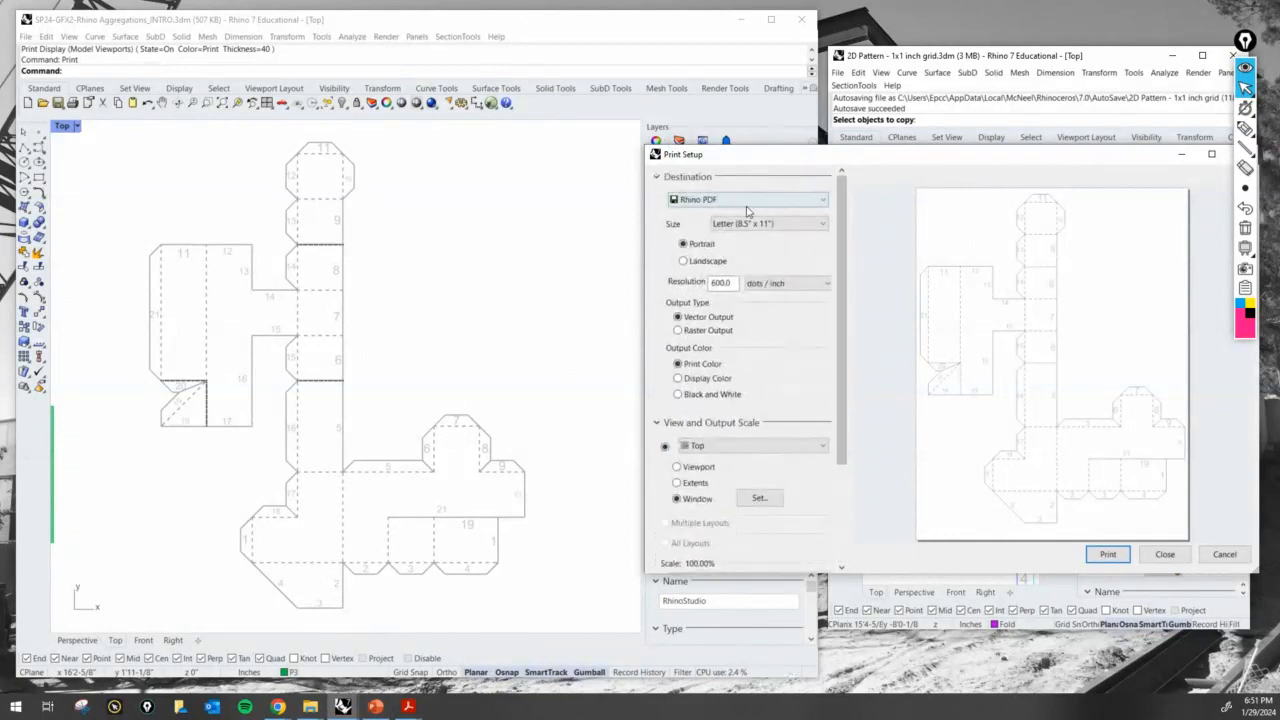
Print the pattern to a PDF named SP24-GFX2-Assembly Lecture Template in the 2. Assignments folder
left_click(1107, 555)
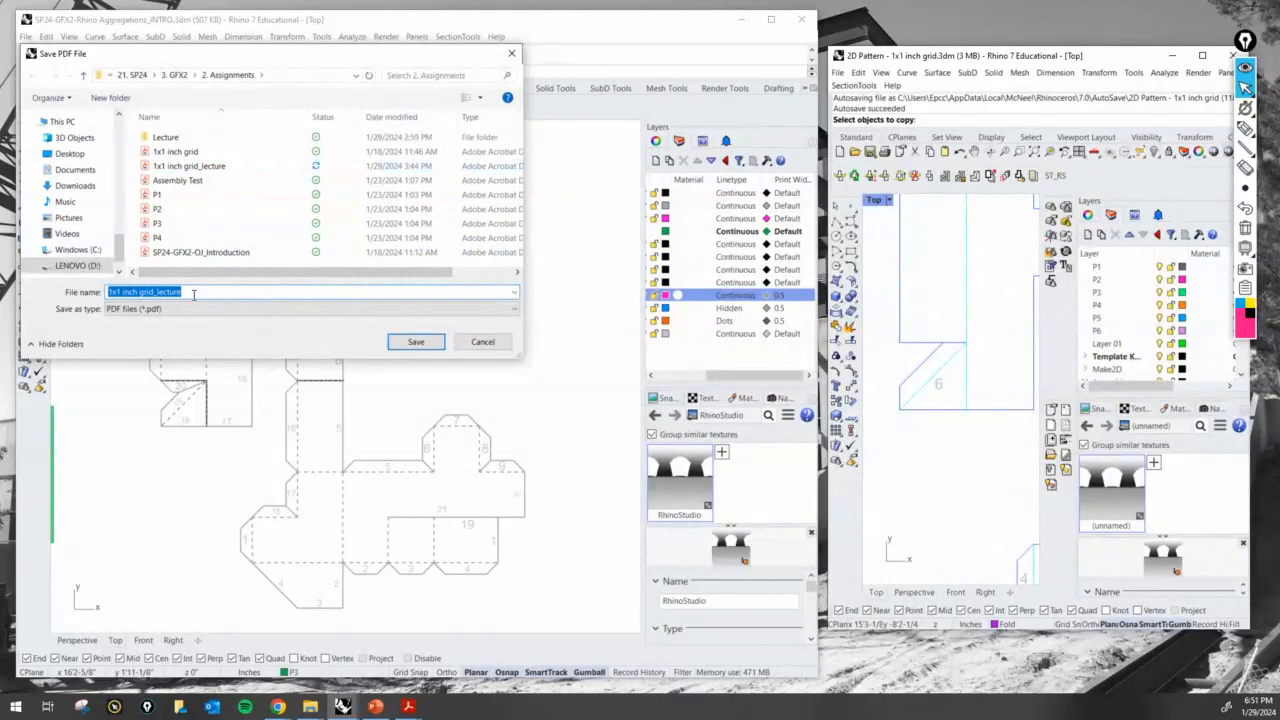
type("aS")
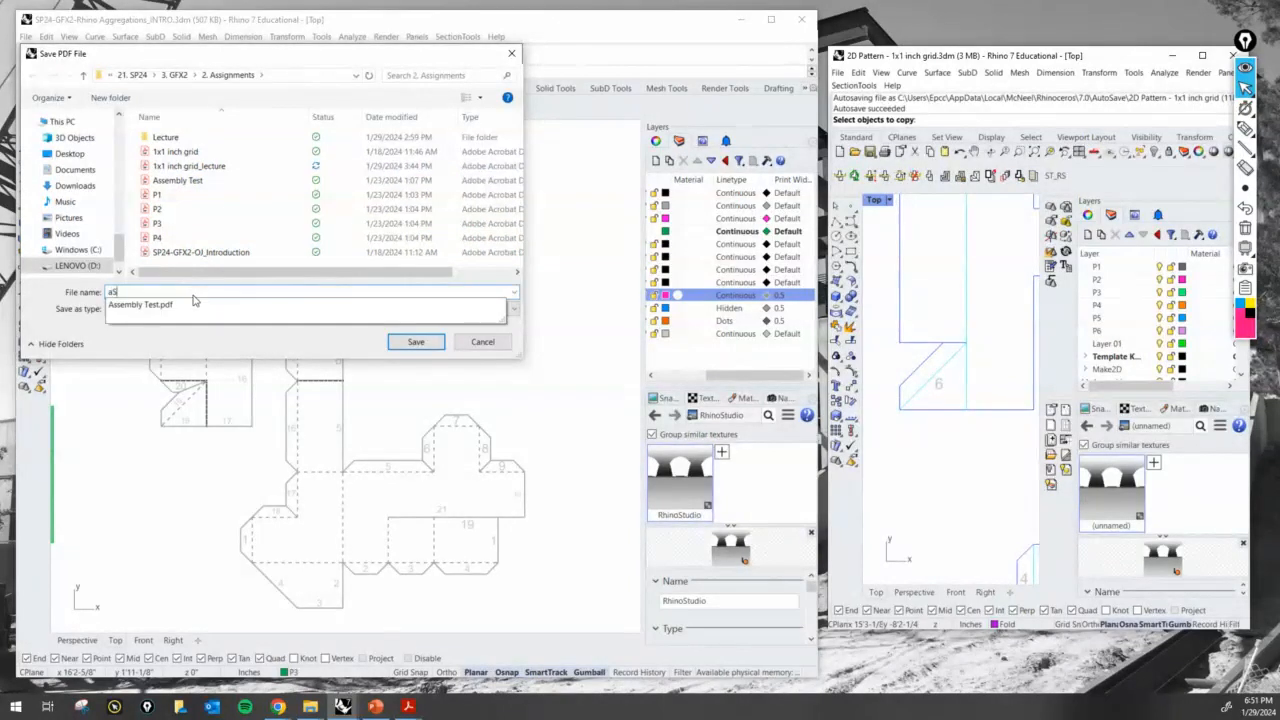
key("BackSpace")
key("BackSpace")
type("Assembly Lecture")
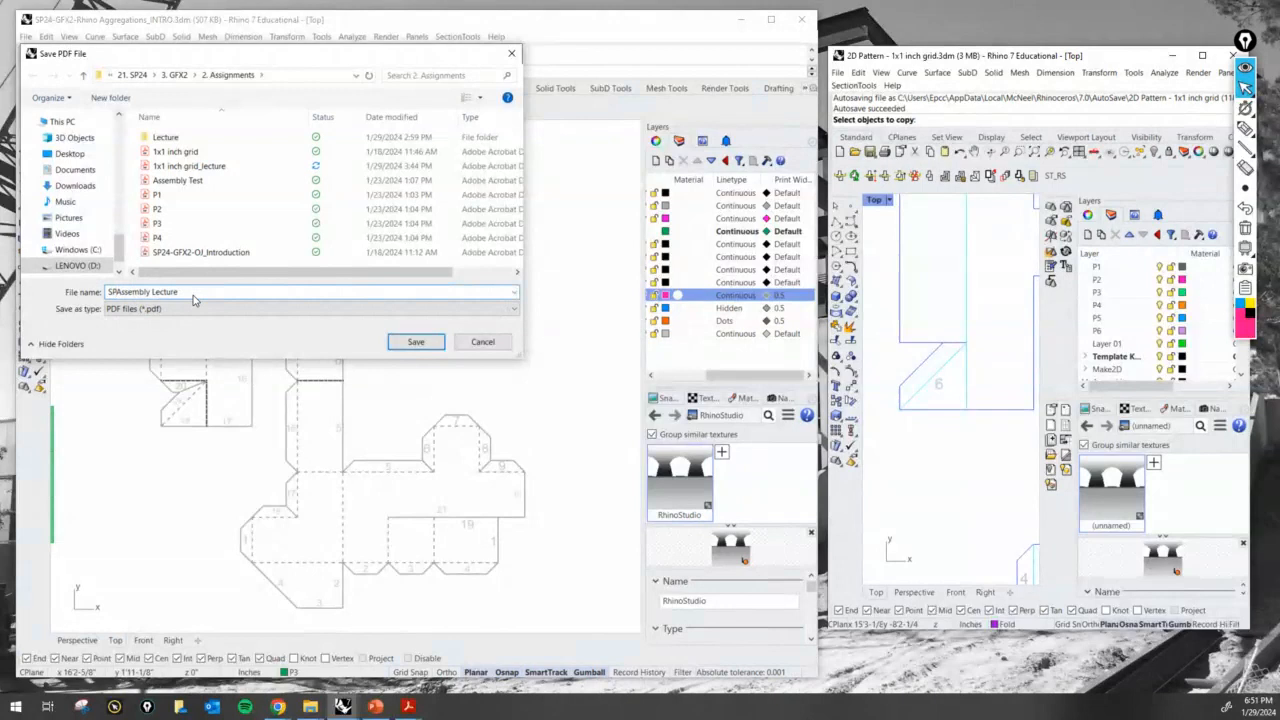
type("24-GFX2-")
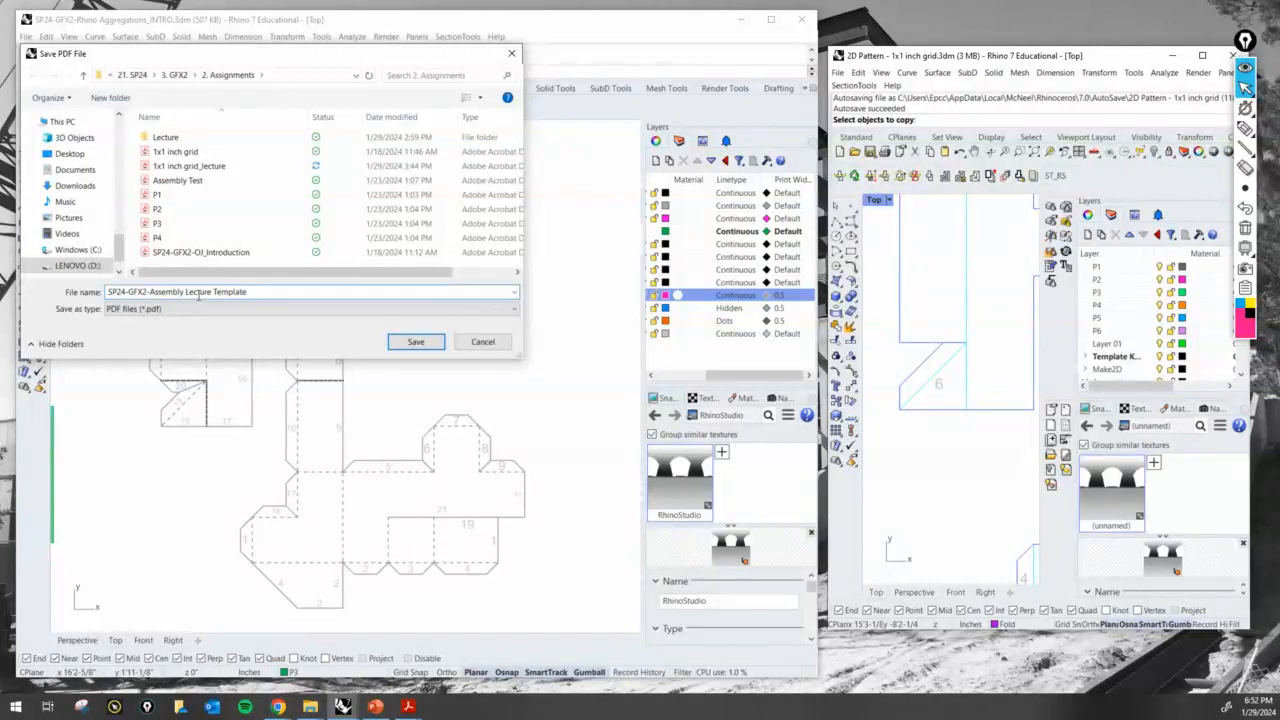
left_click(416, 342)
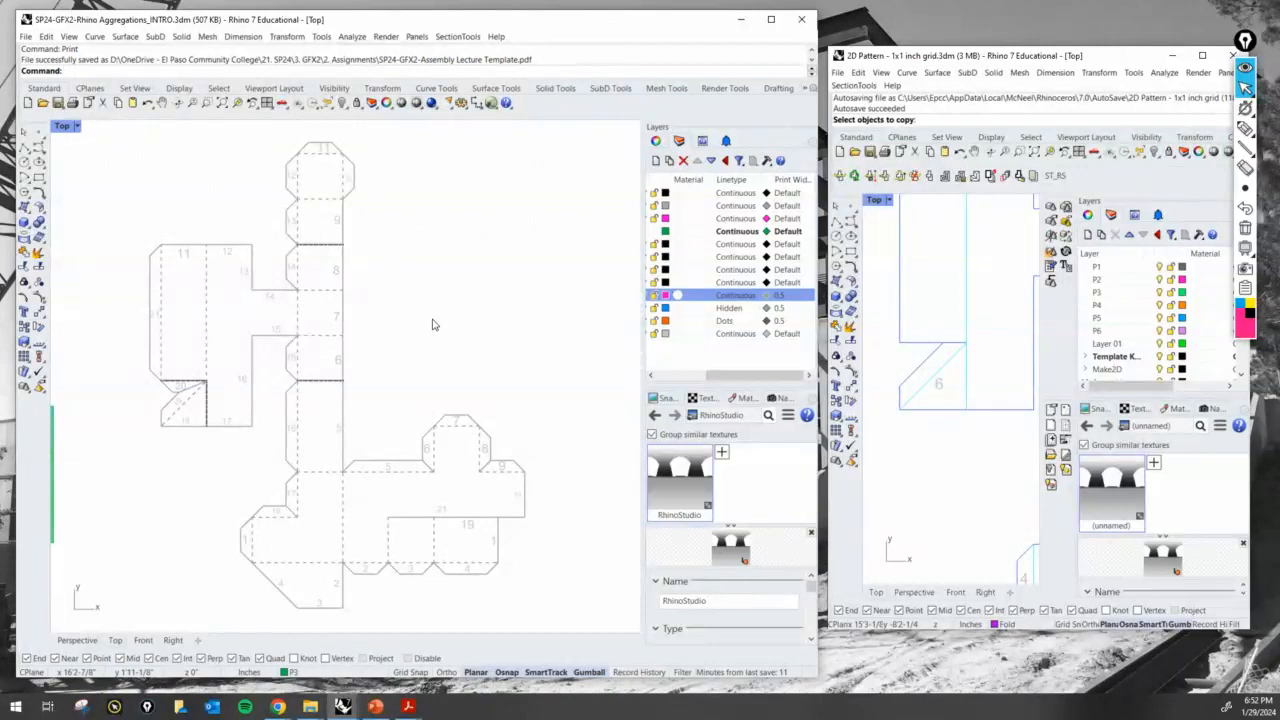
Open SP24-GFX2-Assembly Lecture Template from the 2. Assignments folder in Acrobat and enlarge its window to fill the screen
left_click(1120, 56)
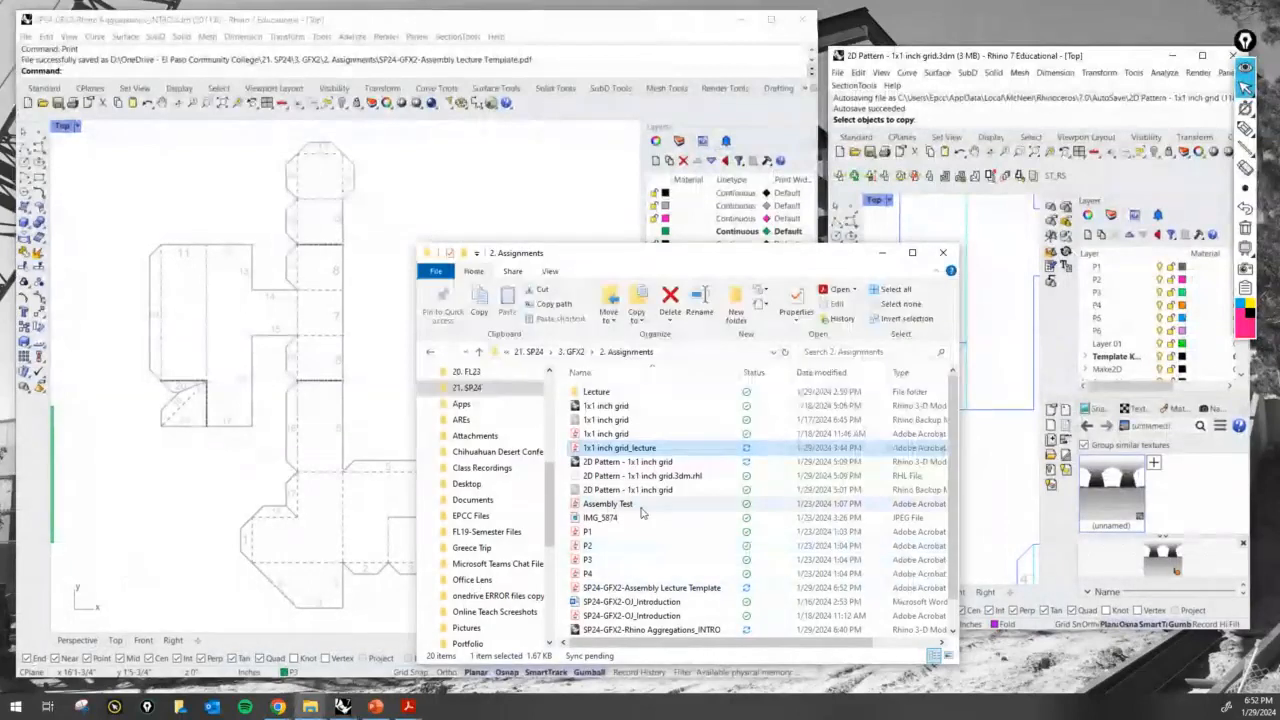
scroll(643, 512, "down", 1)
left_click(655, 559)
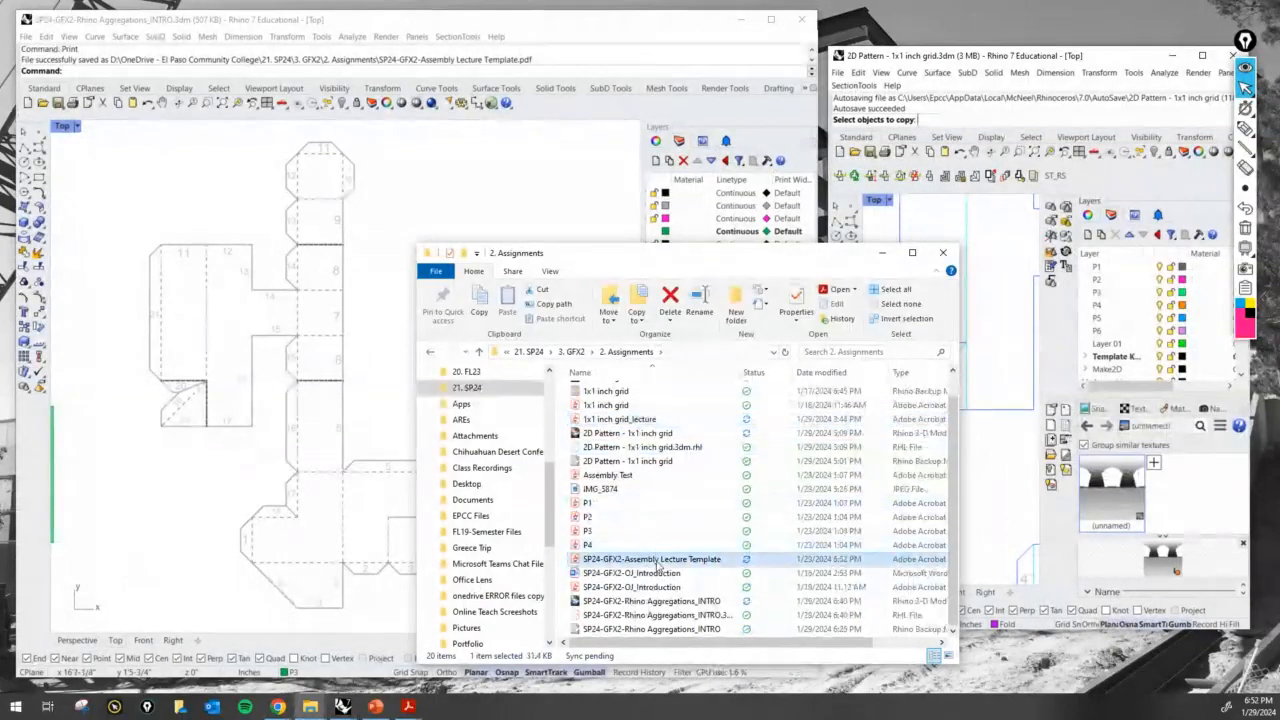
double_click(677, 559)
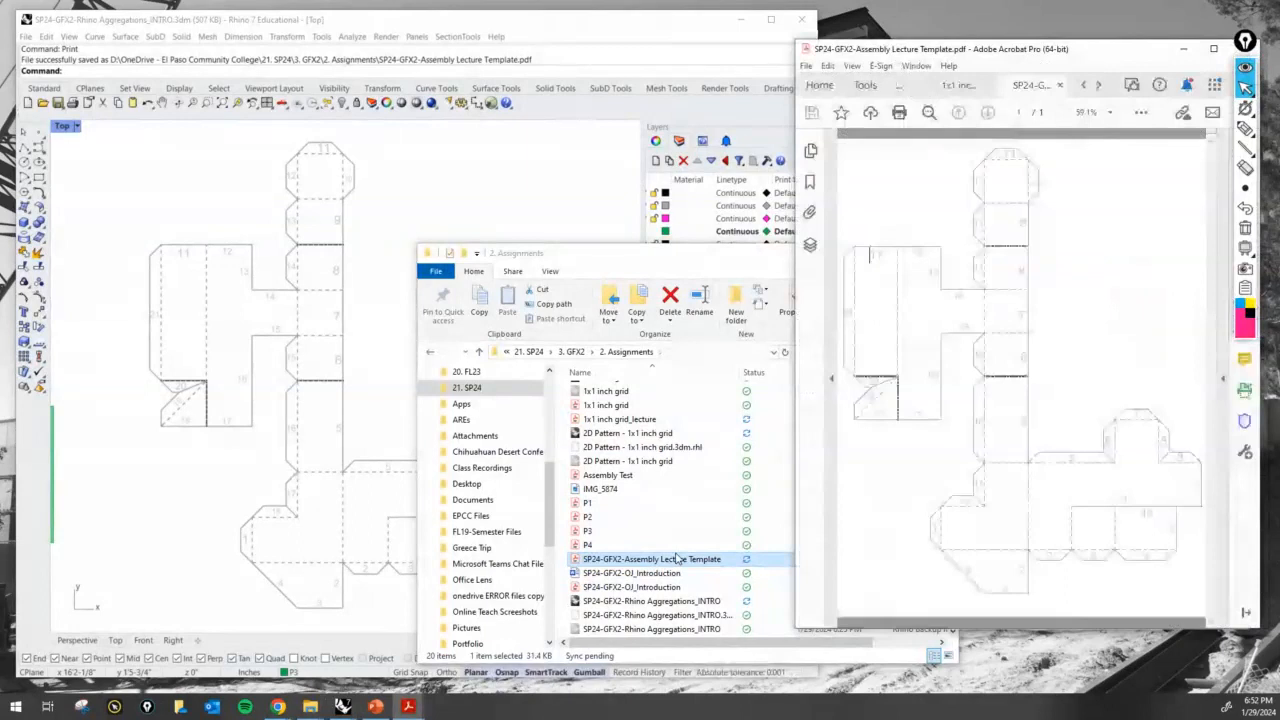
left_click_drag(1088, 42, 820, 2)
Examine the solid, dashed and dotted lines of the printed pattern up close in the PDF, and return to Rhino
scroll(620, 296, "up", 4, "ctrl")
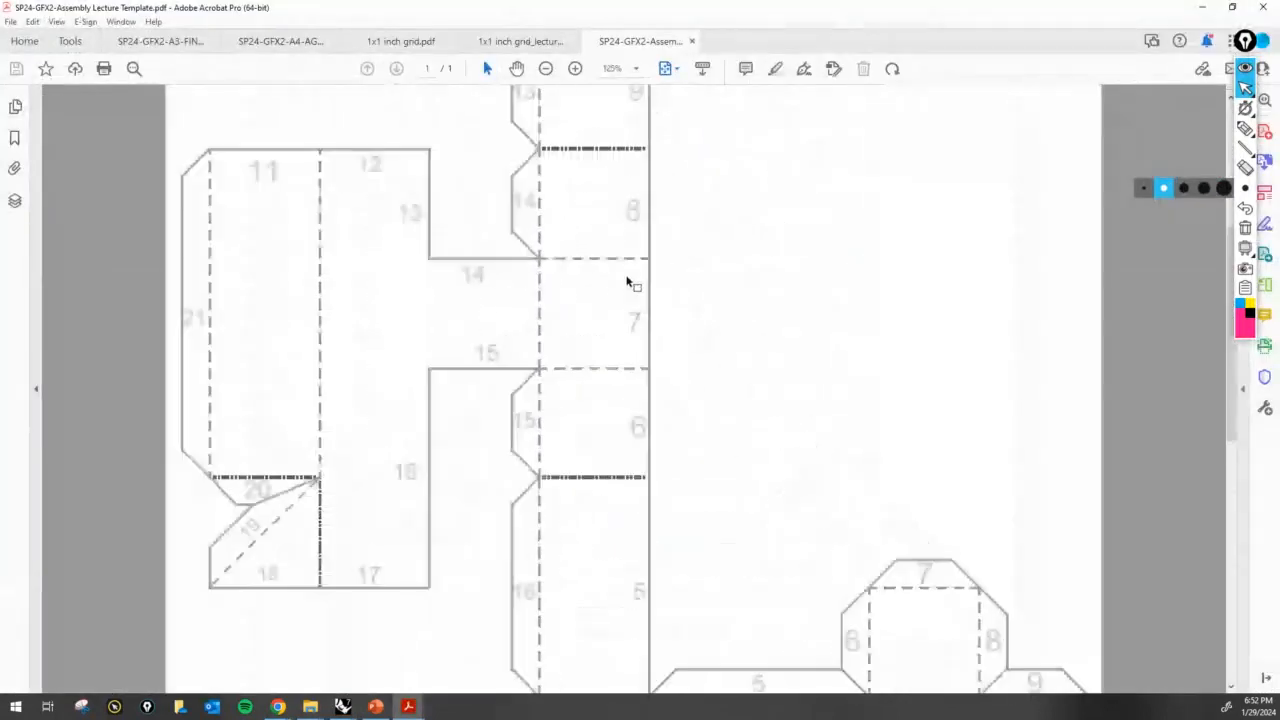
scroll(586, 132, "down", 2, "ctrl")
scroll(520, 190, "up", 3, "ctrl")
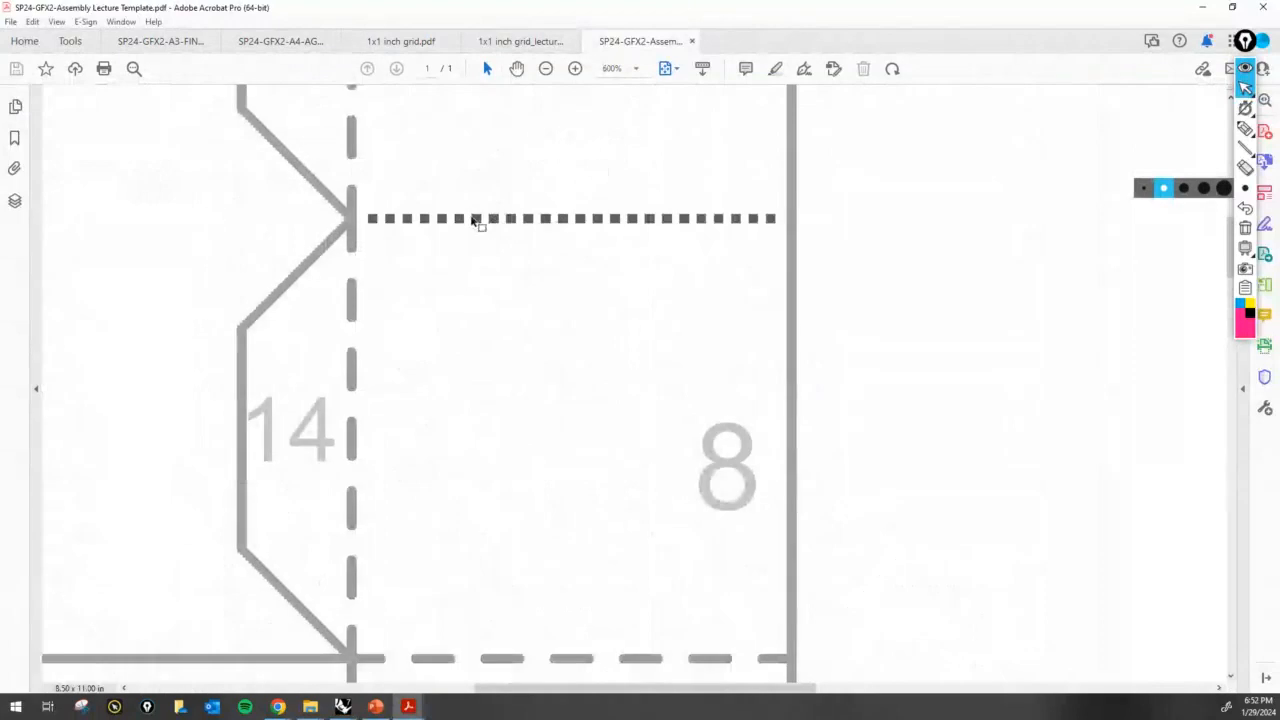
scroll(477, 222, "down", 6, "ctrl")
scroll(620, 370, "down", 3, "ctrl")
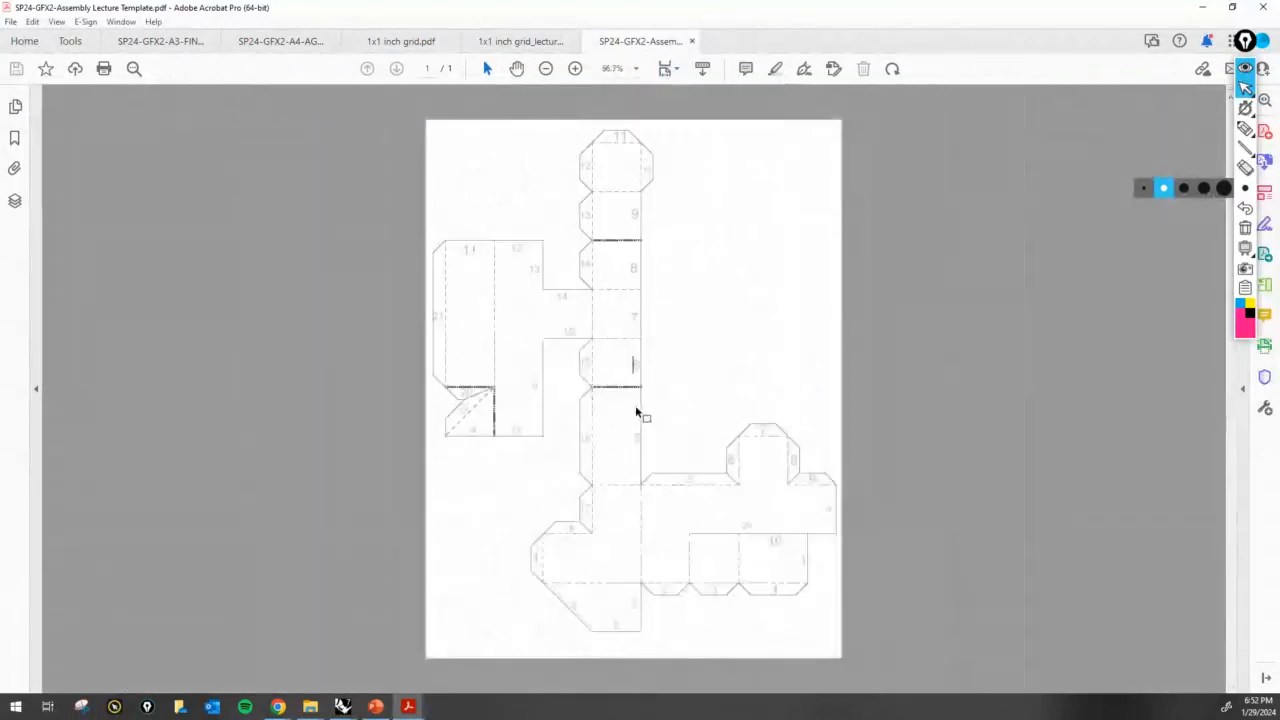
scroll(637, 414, "up", 6, "ctrl")
scroll(528, 358, "down", 4, "ctrl")
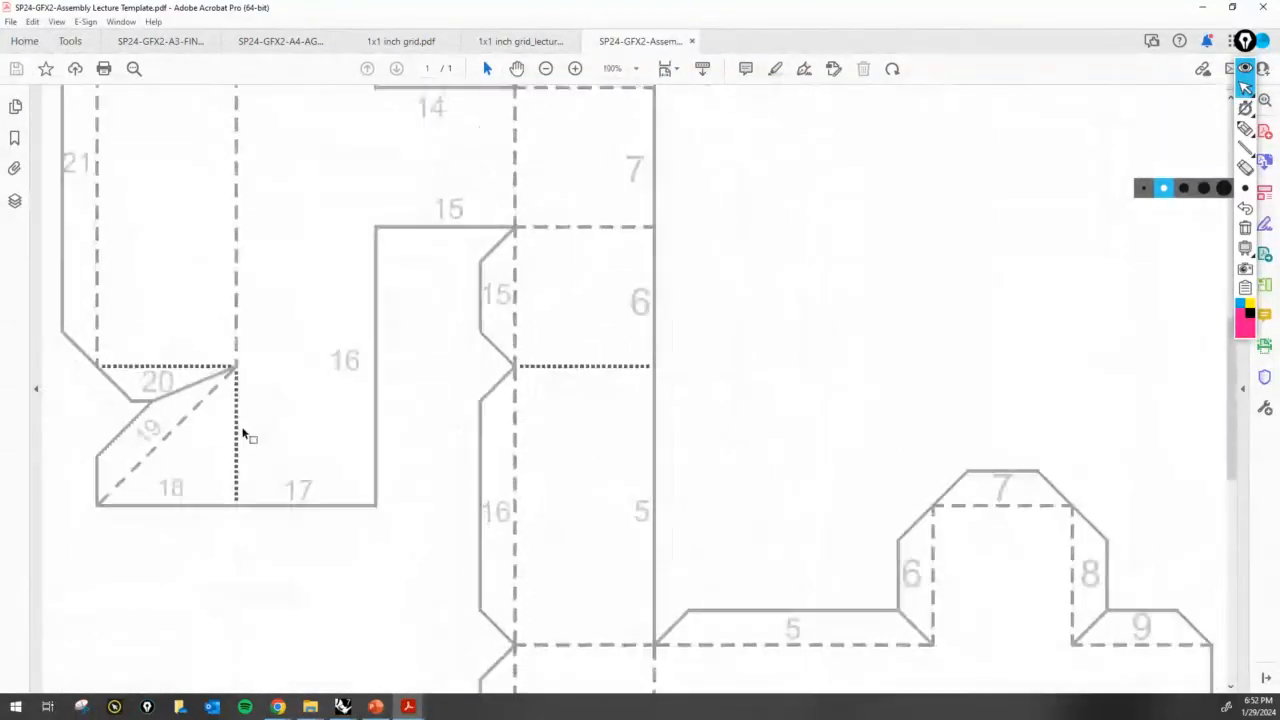
scroll(237, 420, "down", 3, "ctrl")
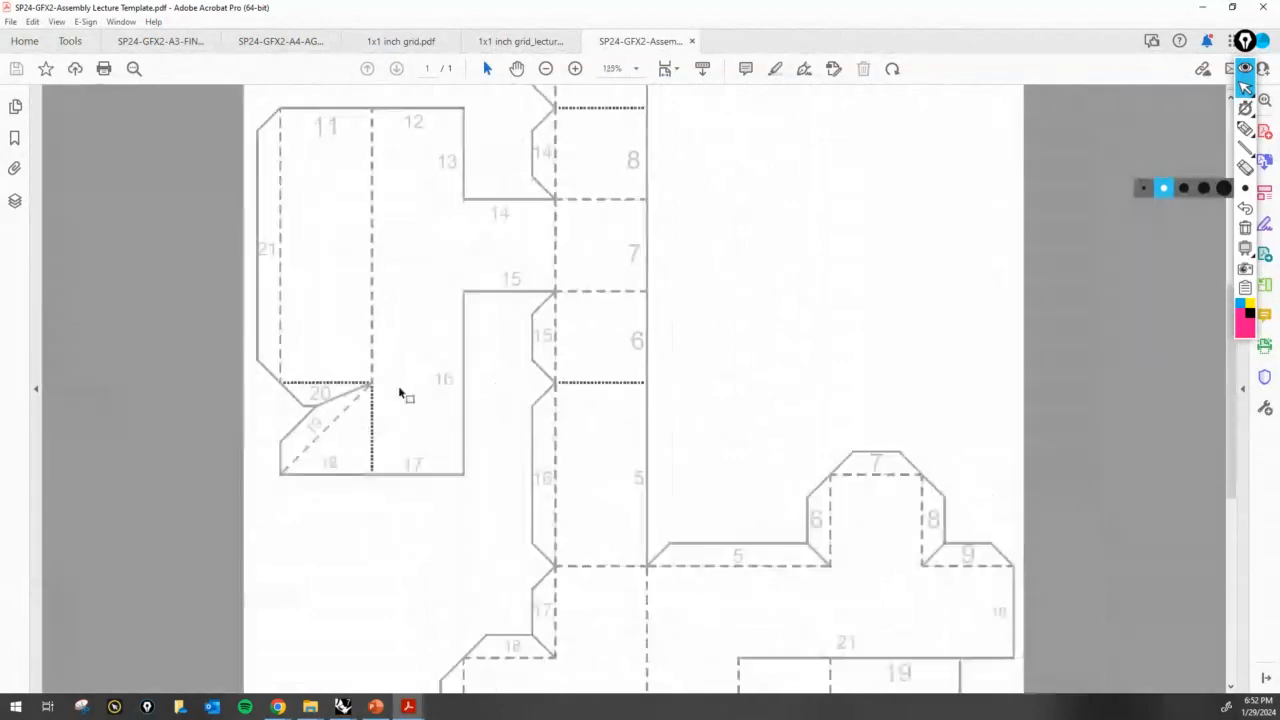
scroll(668, 482, "down", 2, "ctrl")
scroll(708, 495, "up", 4, "ctrl")
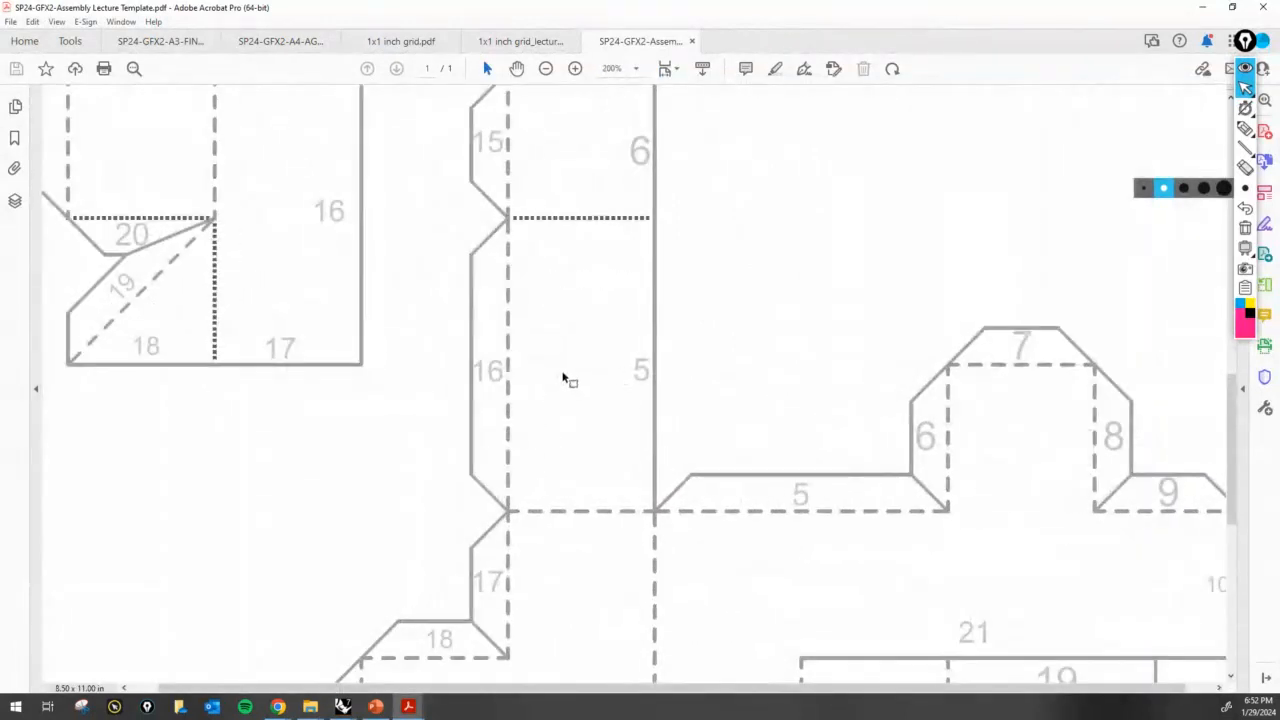
left_click(1202, 7)
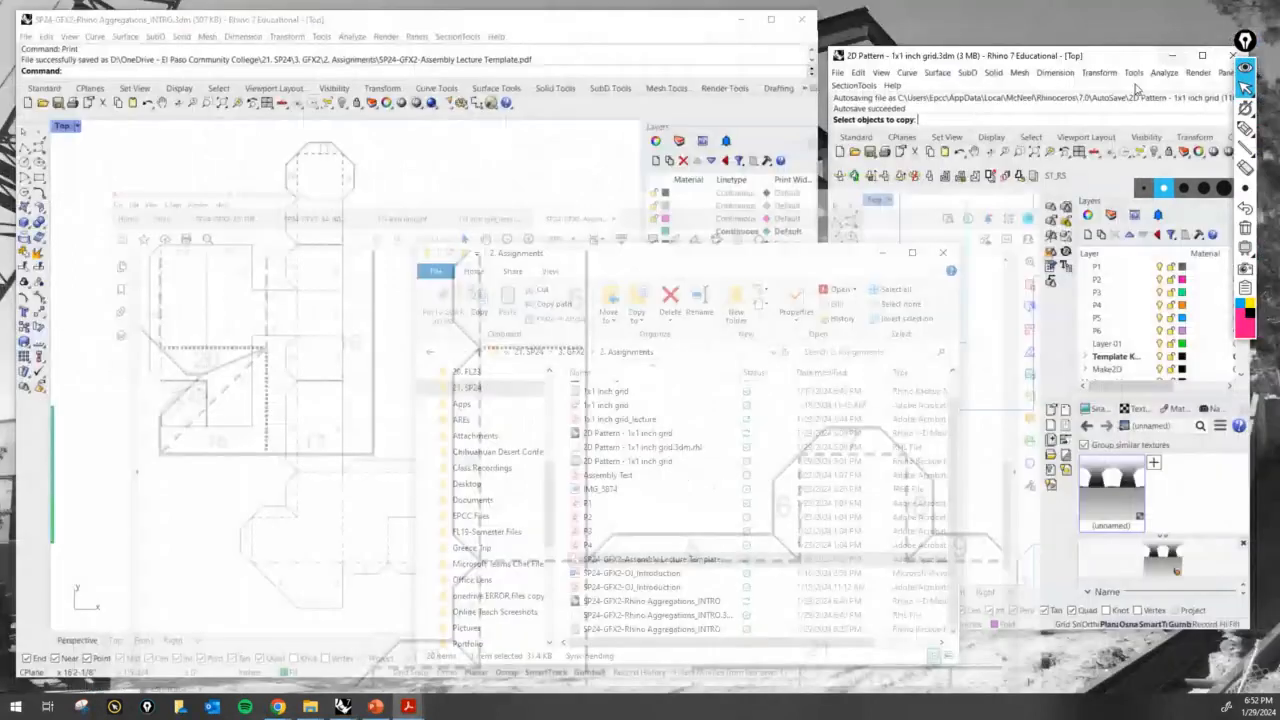
Set the print width to 0.3 mm for the magenta continuous layer, the blue Hidden layer and the orange Dots layer
left_click(781, 296)
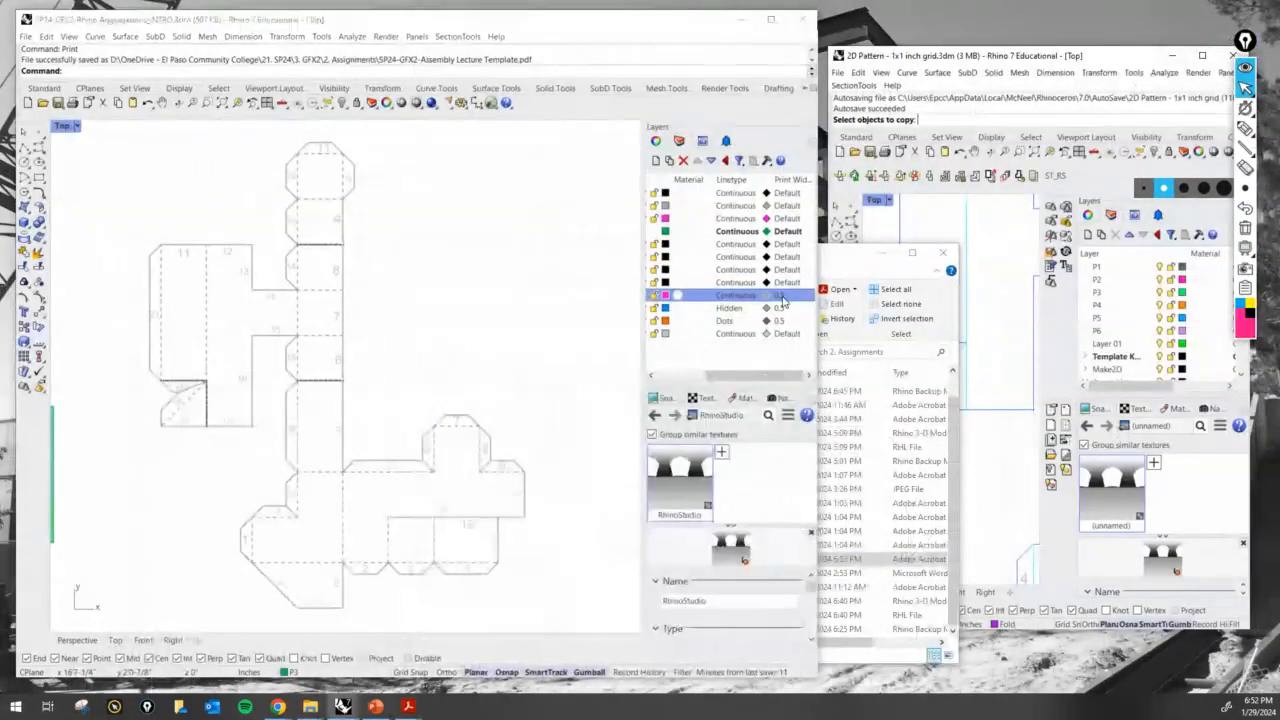
left_click(930, 234)
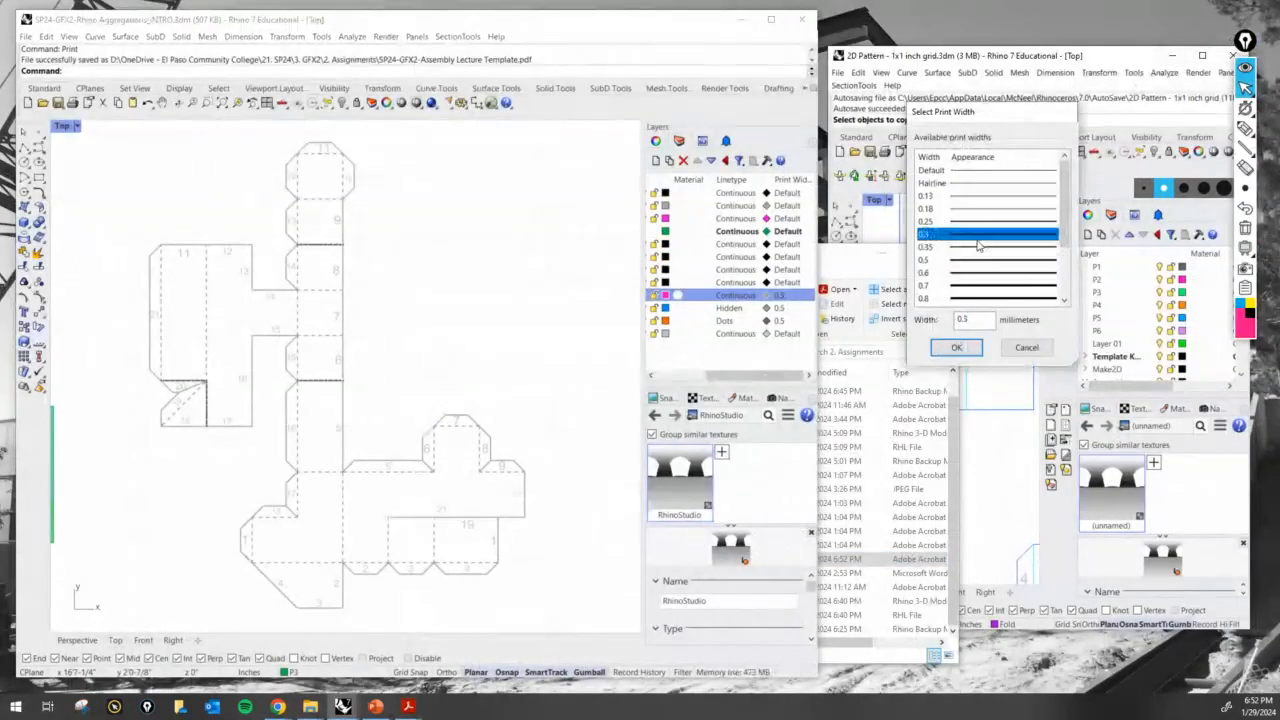
left_click(956, 347)
left_click(795, 310)
left_click(795, 313)
left_click(930, 234)
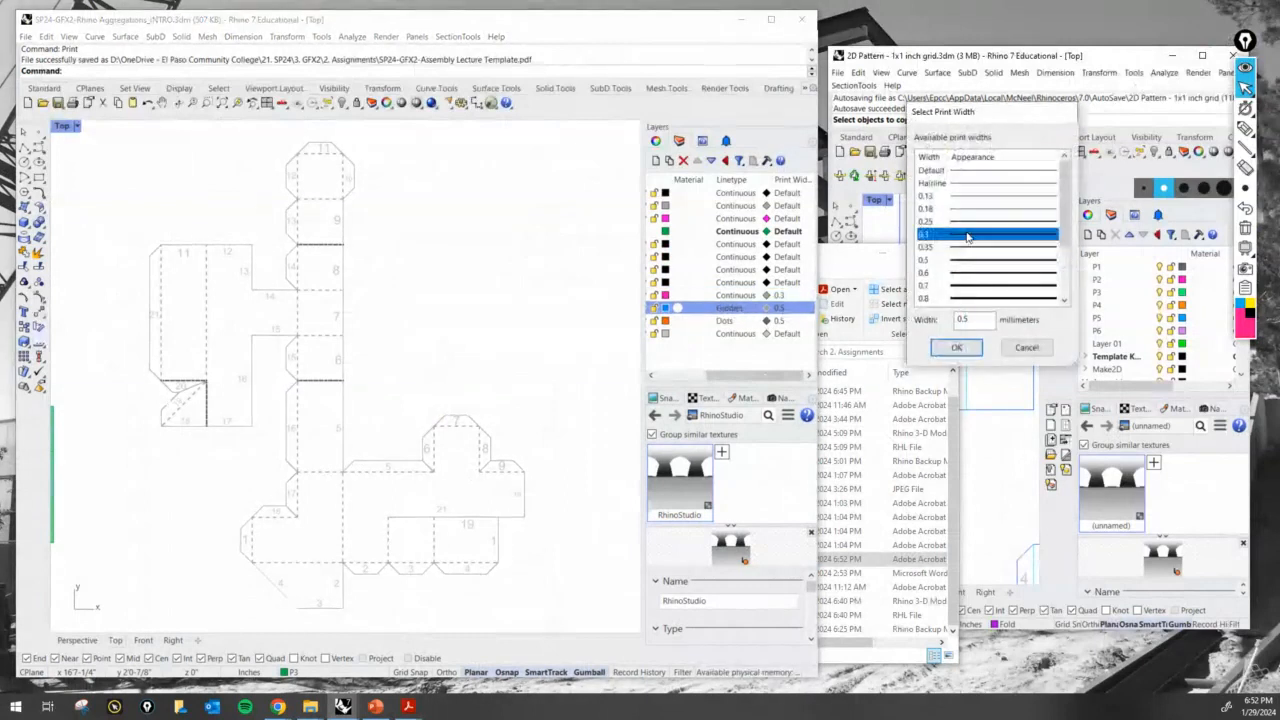
left_click(956, 347)
left_click(780, 321)
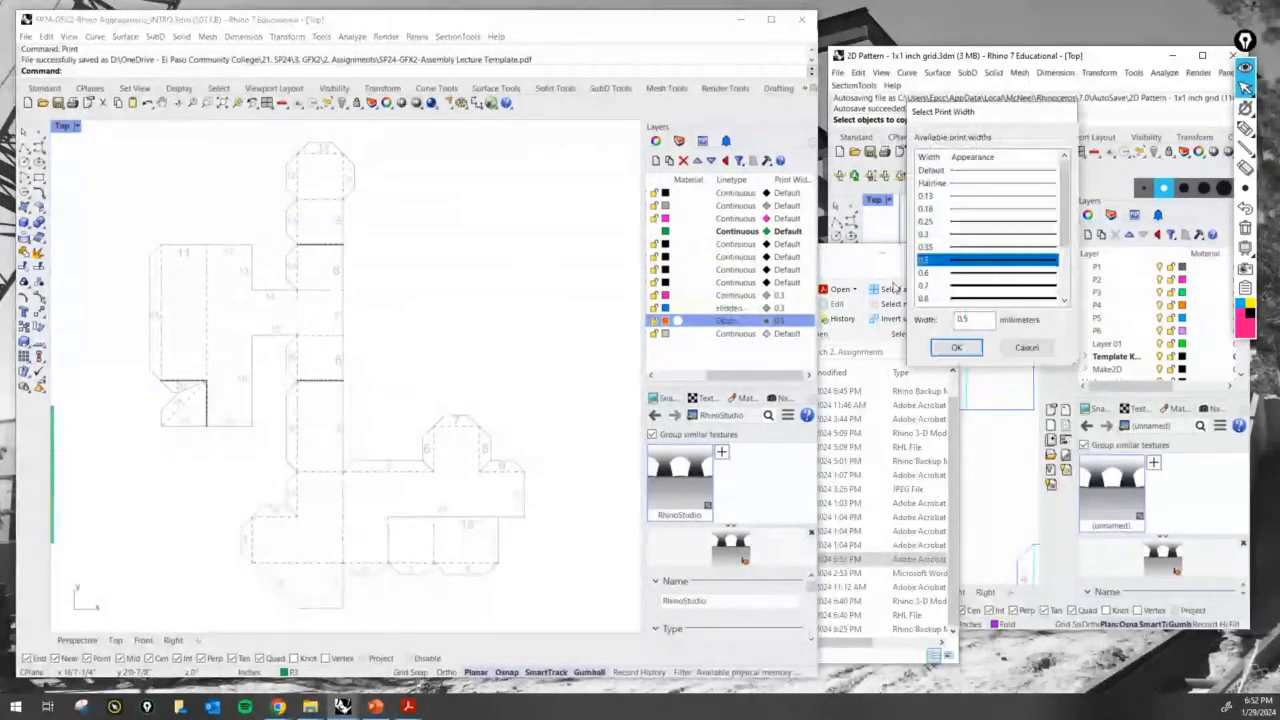
left_click(960, 235)
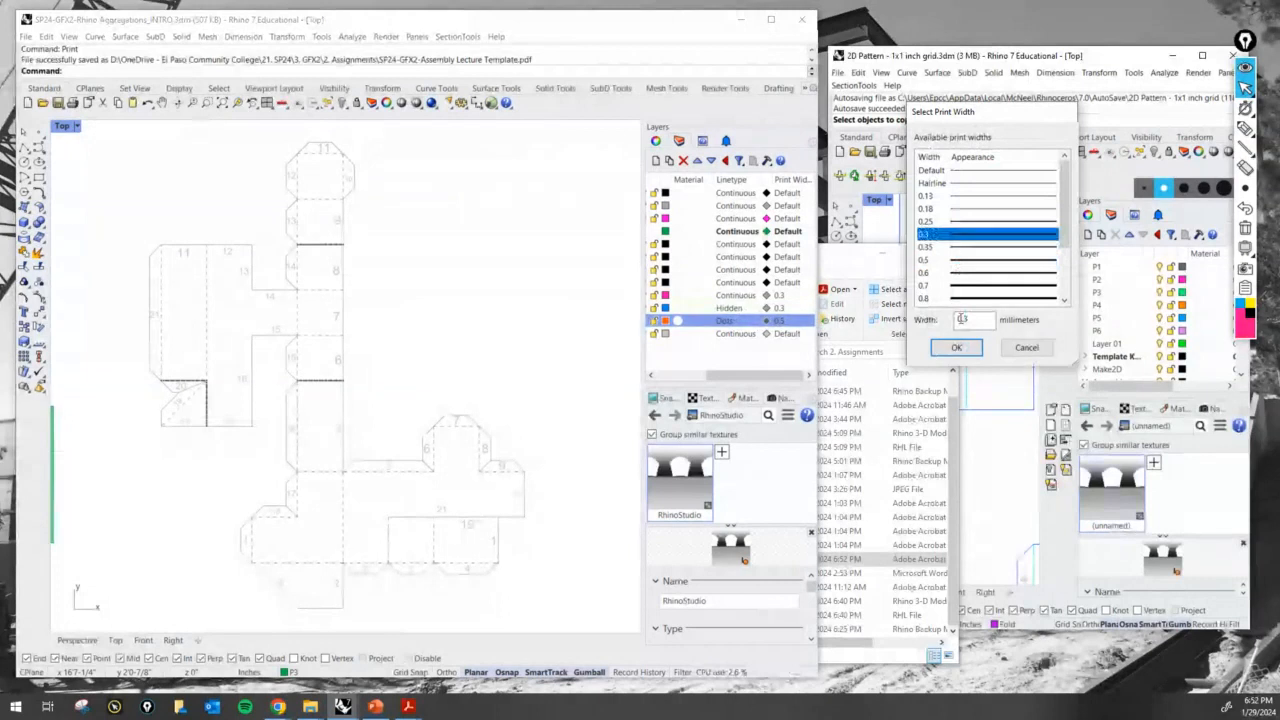
left_click(956, 347)
left_click(1245, 128)
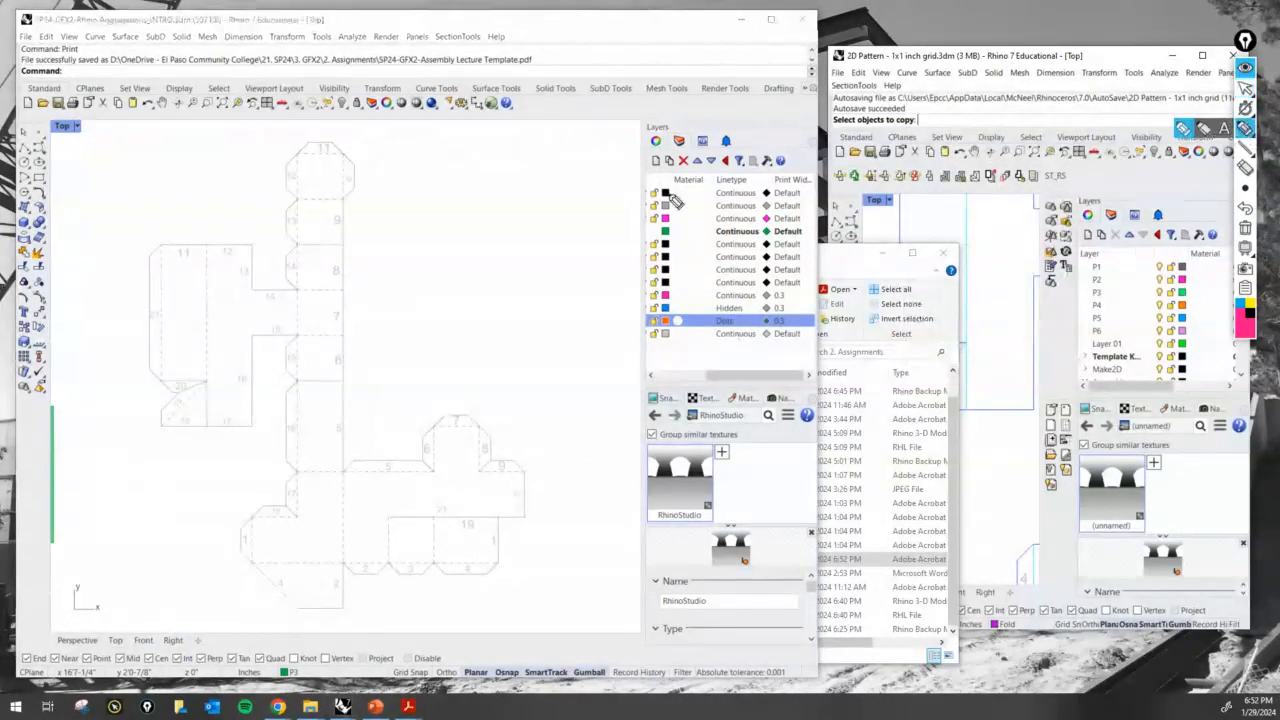
mouse_move(352, 376)
left_mouse_down()
mouse_move(302, 386)
mouse_move(344, 369)
left_mouse_up()
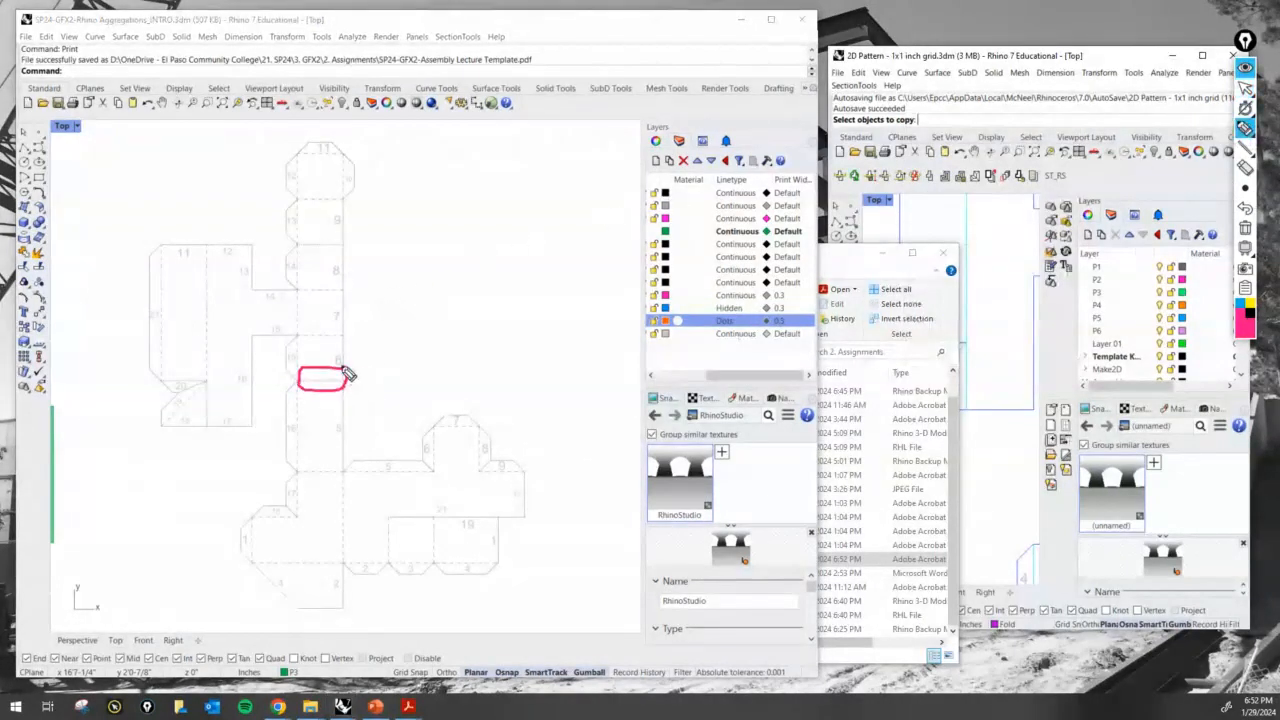
left_click(1244, 227)
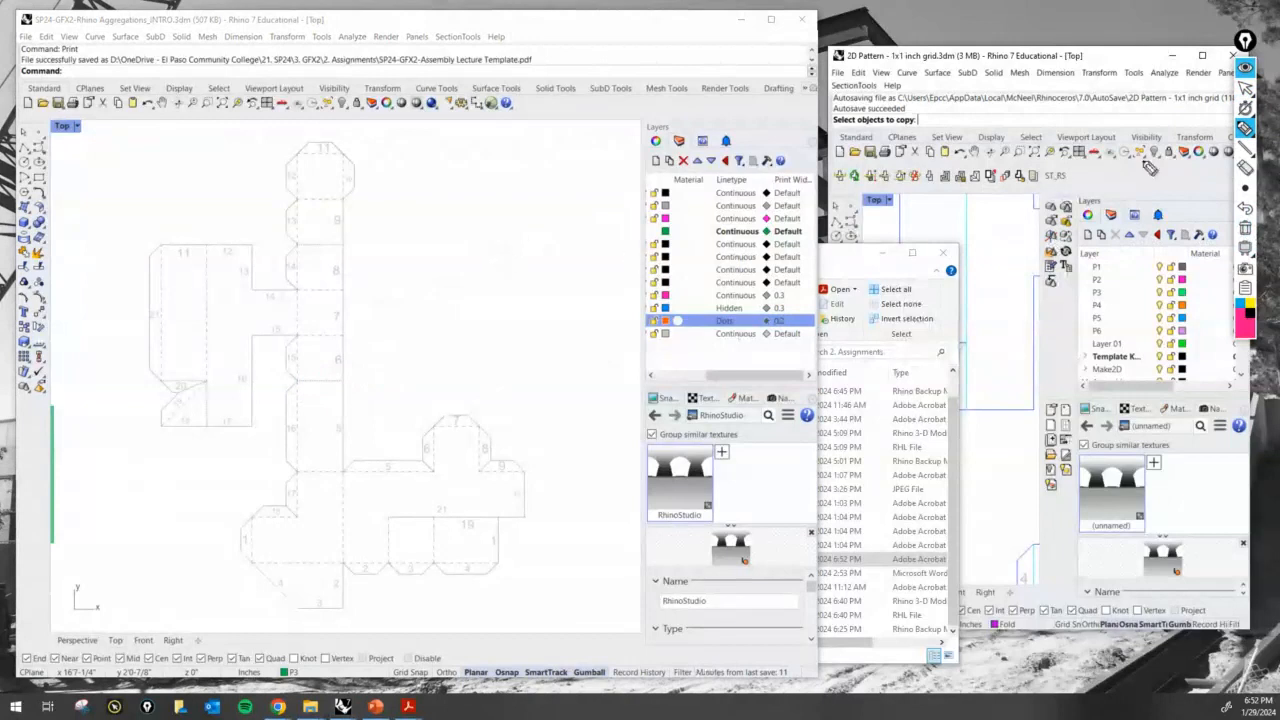
left_click(1245, 88)
scroll(590, 351, "down", 6)
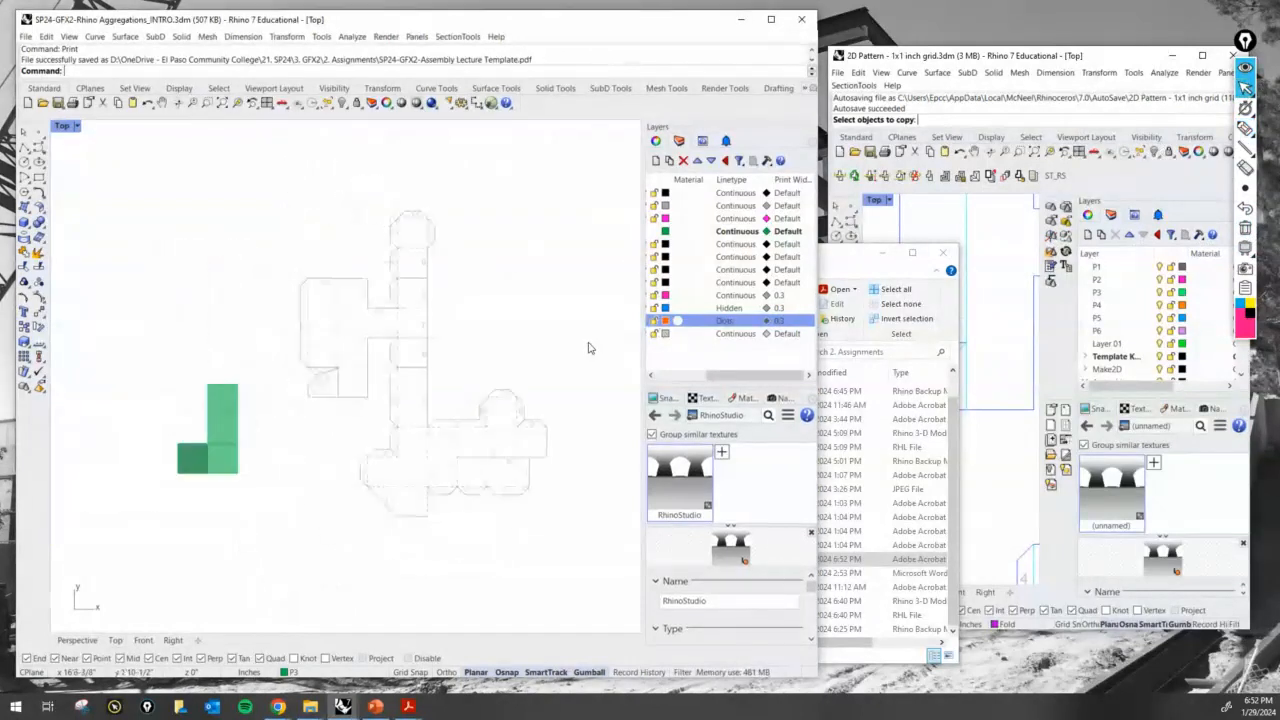
right_click_drag(559, 358, 557, 394)
scroll(535, 393, "up", 4)
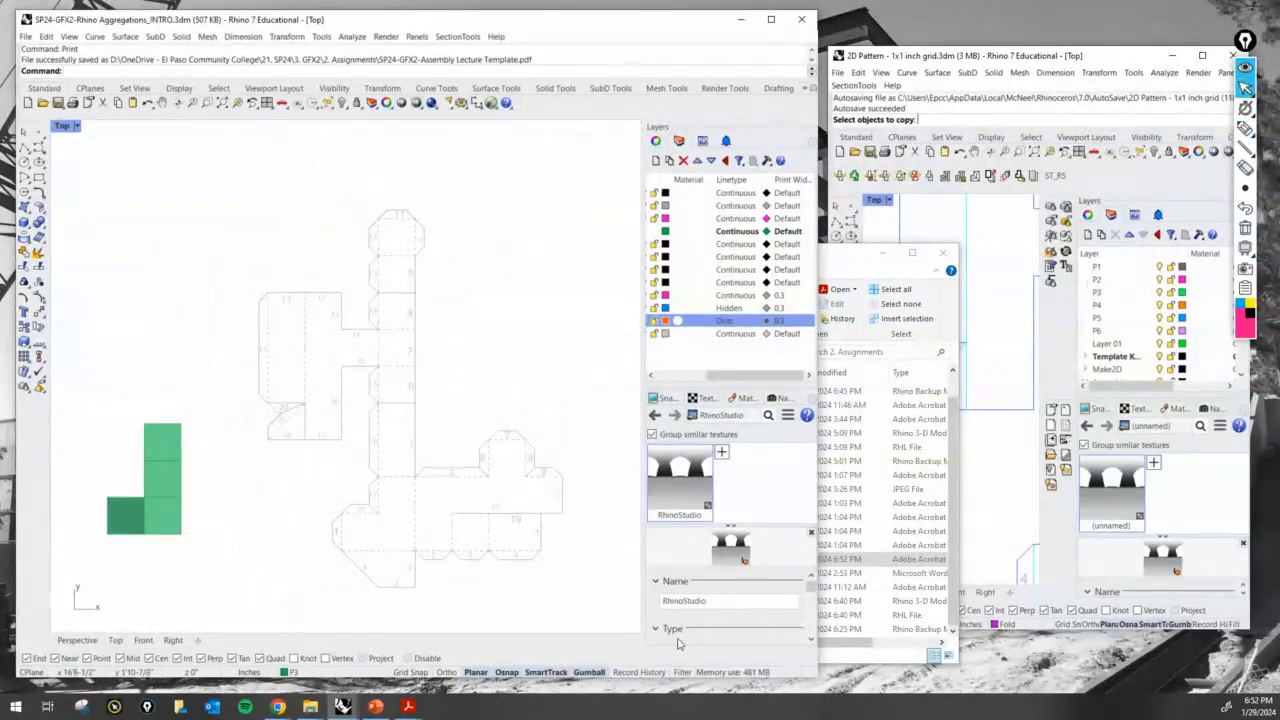
Close the SP24-GFX2-Assembly Lecture Template PDF in Acrobat and return to the Rhino pattern
mouse_move(408, 706)
left_click(641, 663)
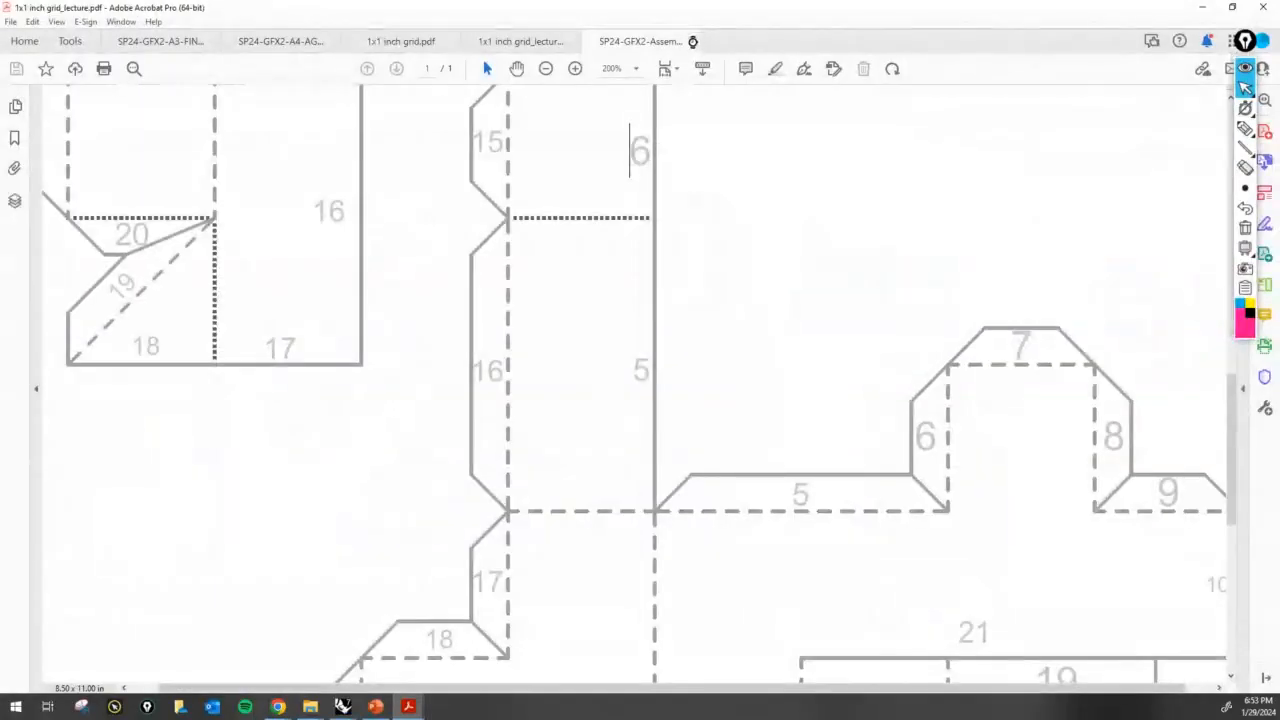
left_click(693, 42)
left_click(1202, 8)
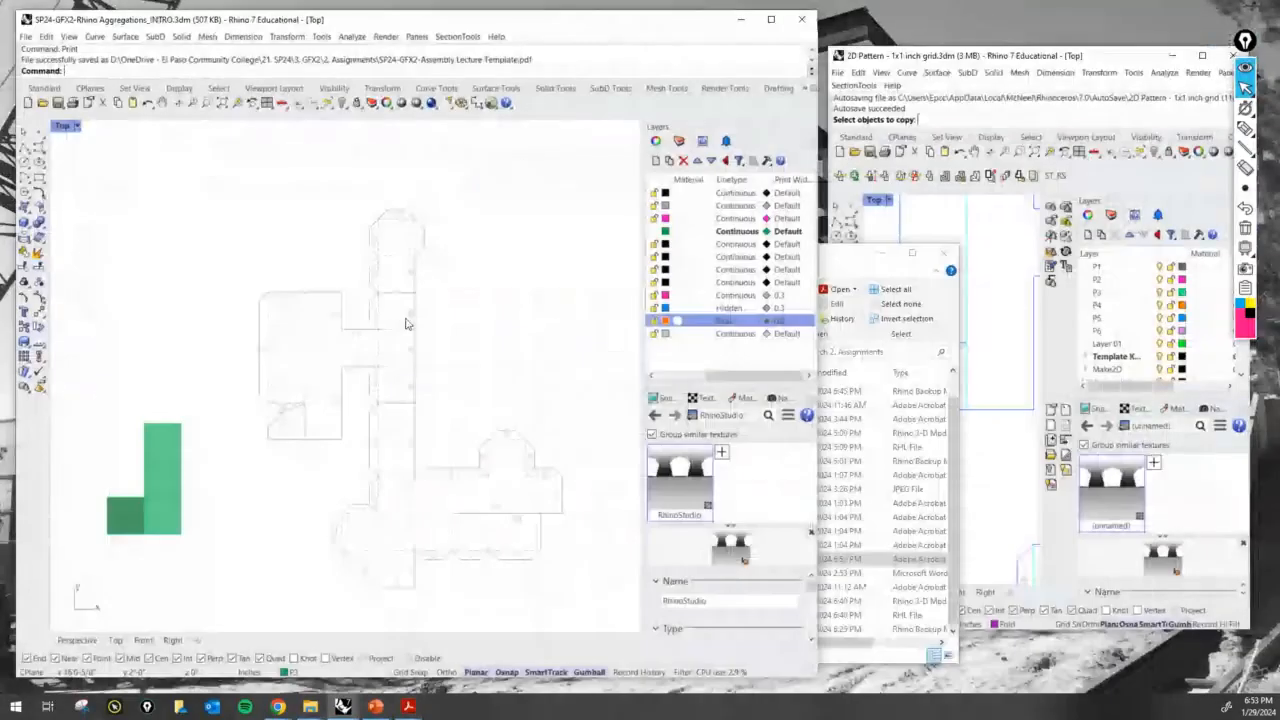
Run the Print command to reopen the print setup for the pattern in the Top view
left_click(408, 322)
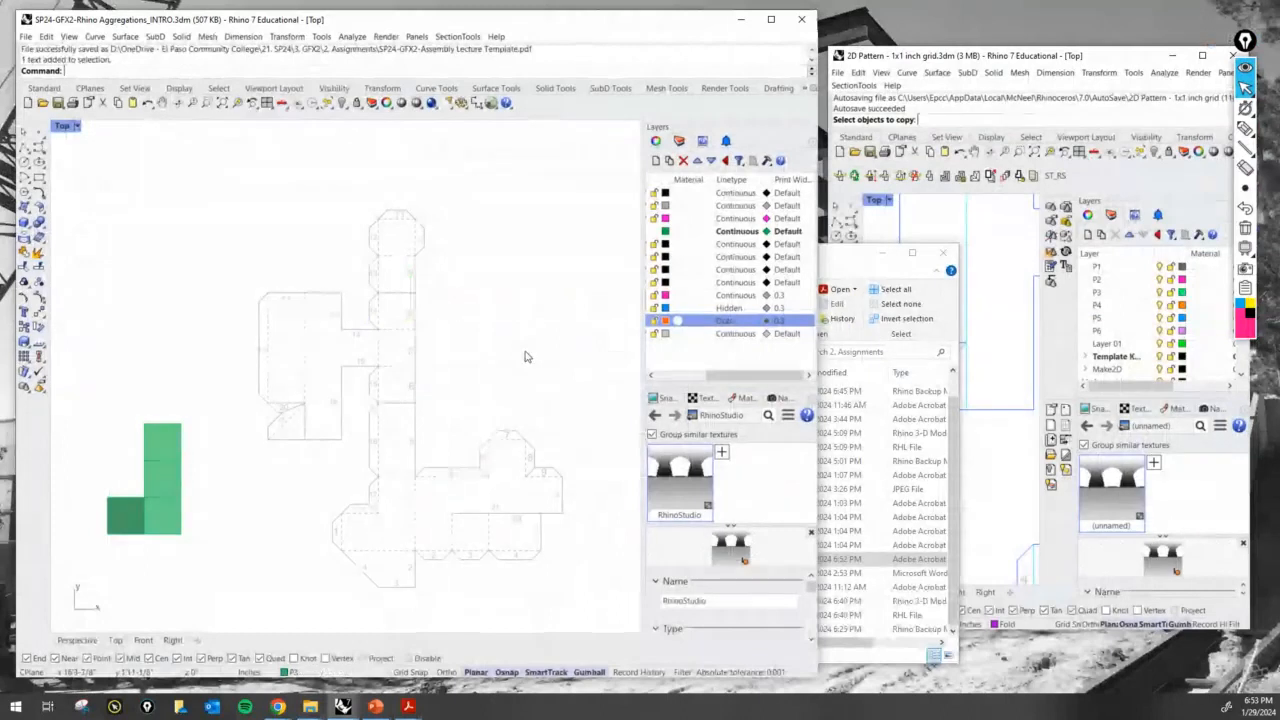
type("Print")
key("Return")
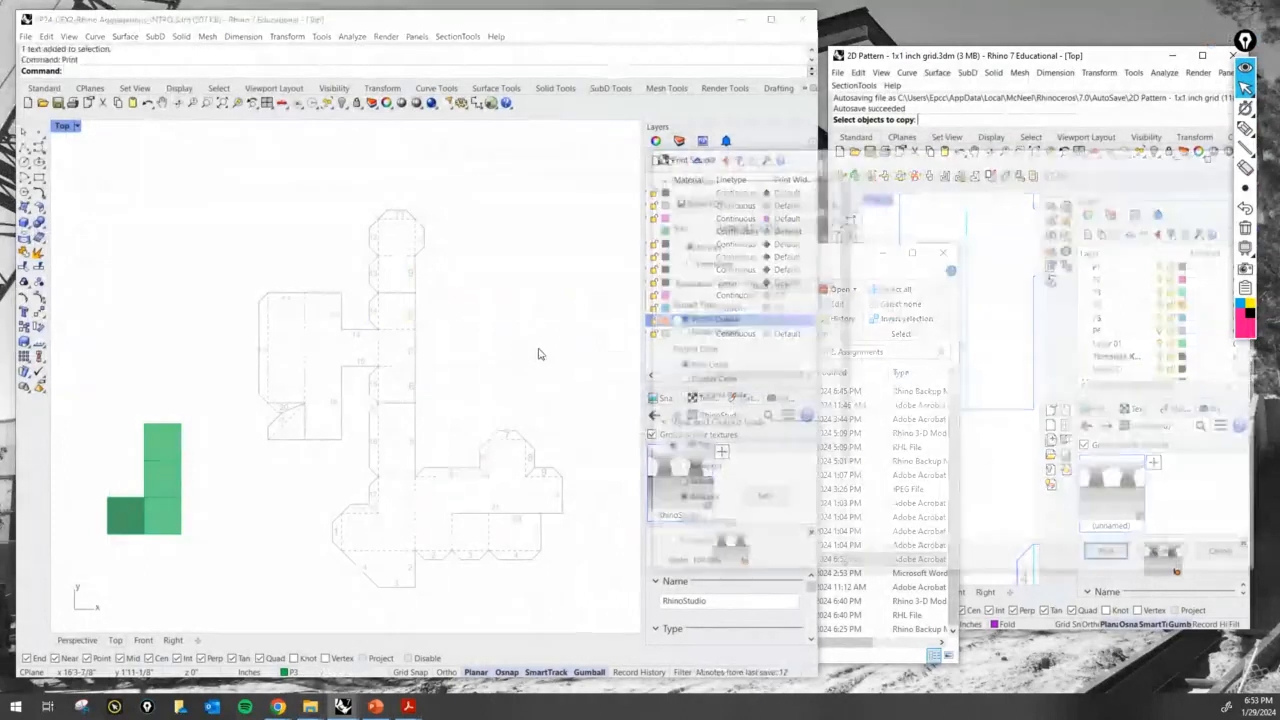